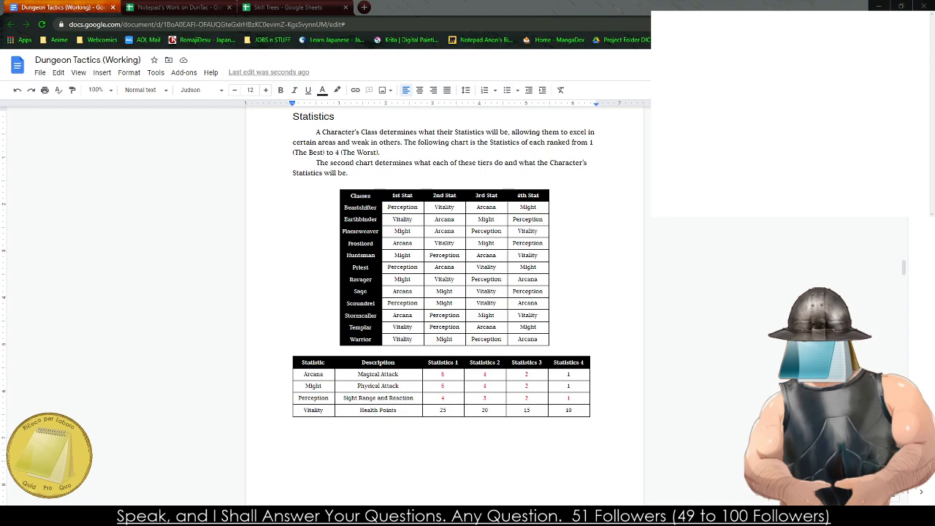
- Examine the ranked stats of each class in the Statistics table
left_click(347, 255)
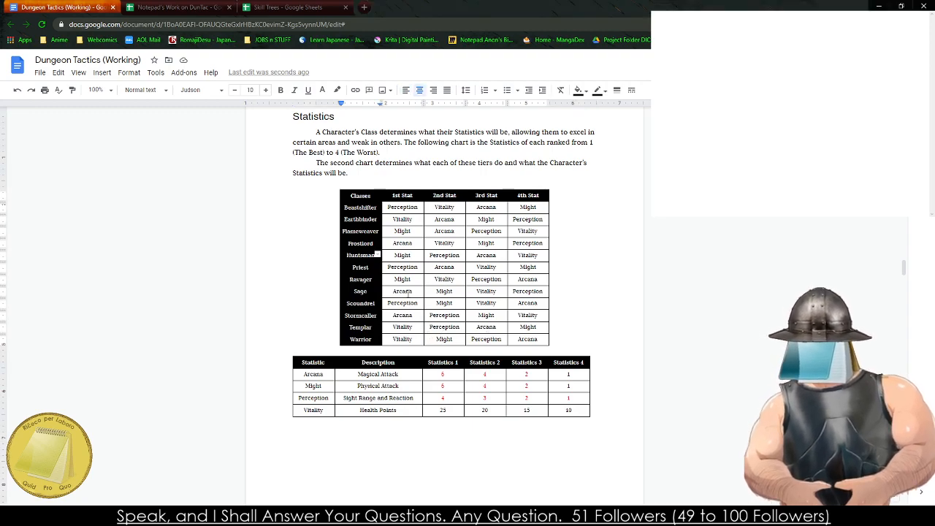
left_click(403, 234)
left_click(455, 233)
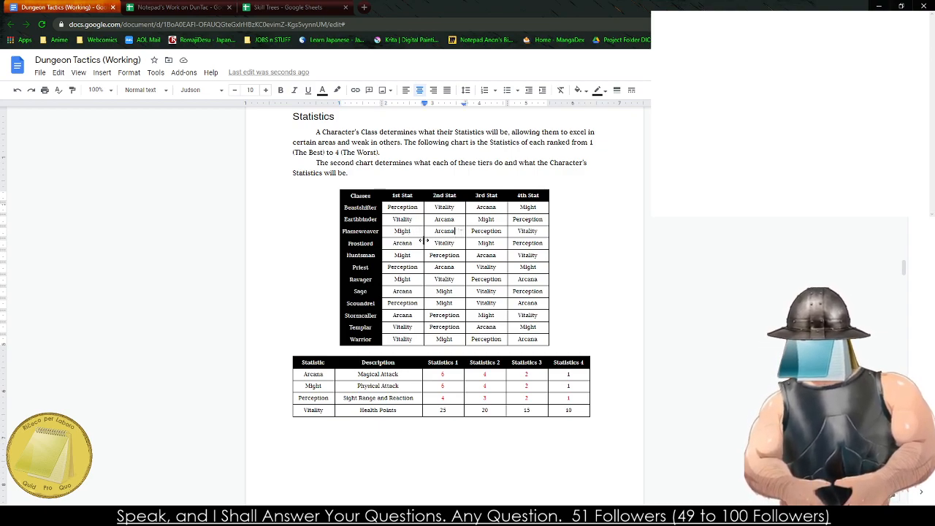
left_click(413, 233)
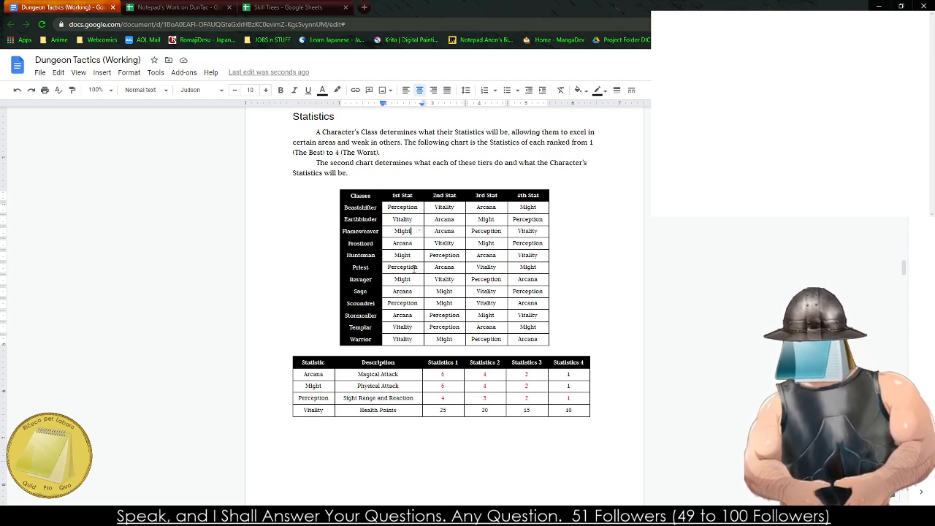
left_click(443, 266)
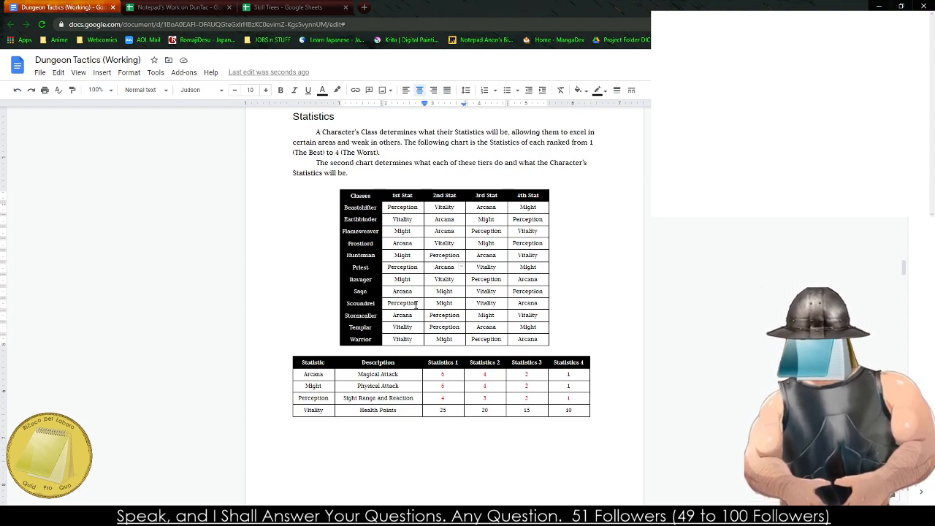
left_click(451, 300)
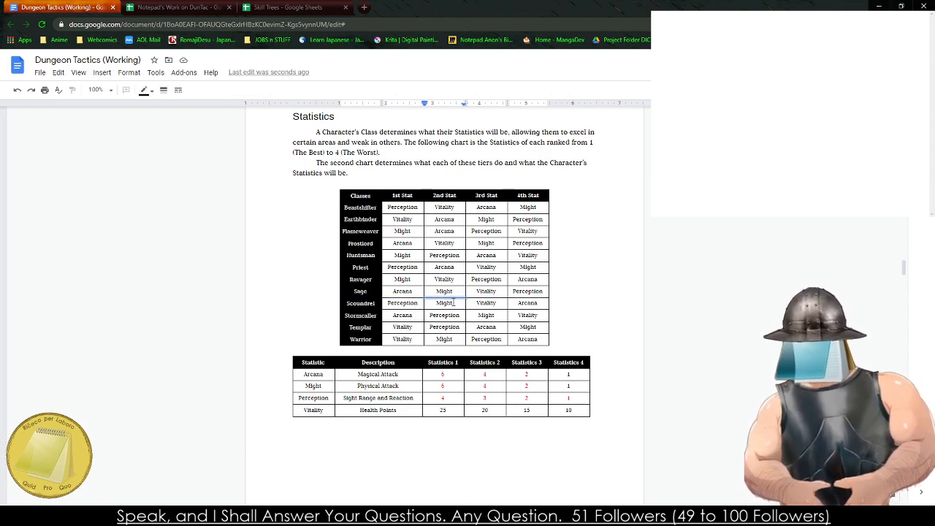
left_click(419, 305)
left_click(444, 302)
left_click(415, 304)
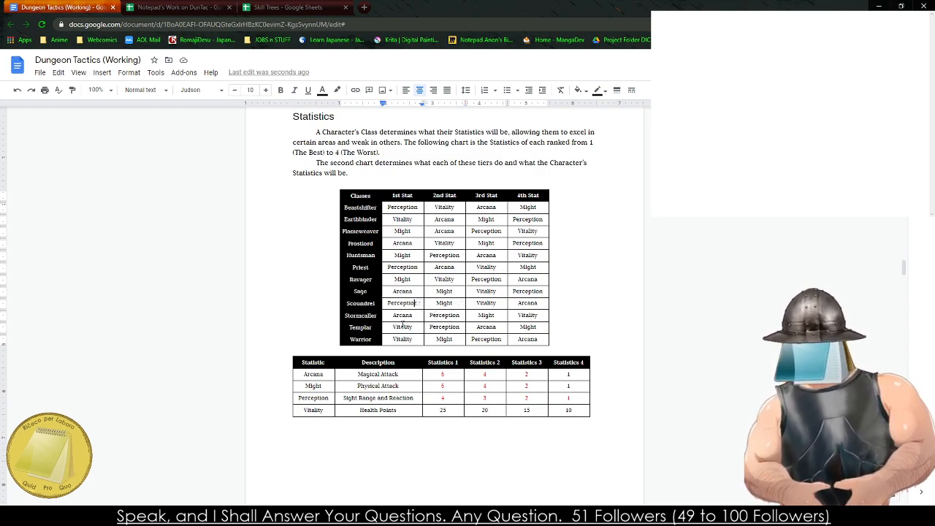
left_click(404, 315)
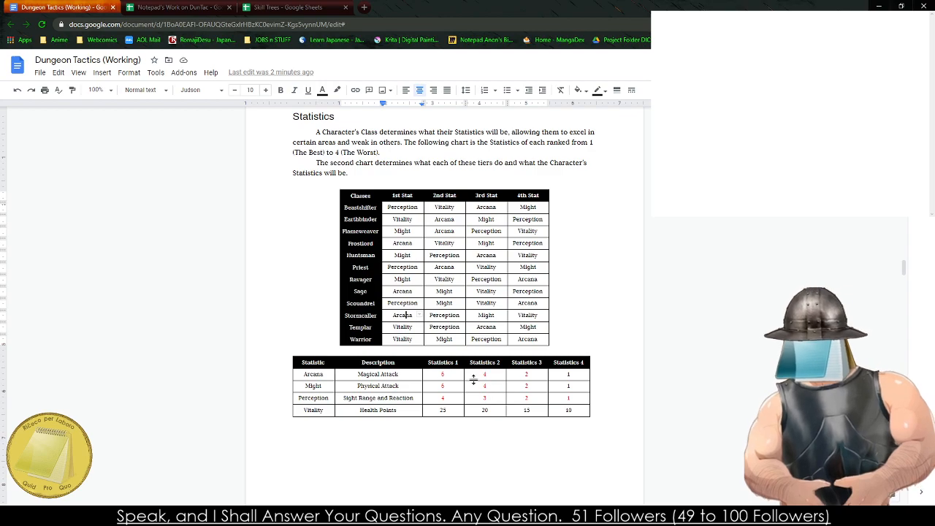
- Rename Beastmaster to Beastshifter in the Class column of the Initiative Value table
scroll(471, 384, "down", 10)
scroll(456, 405, "down", 2)
scroll(455, 404, "up", 1)
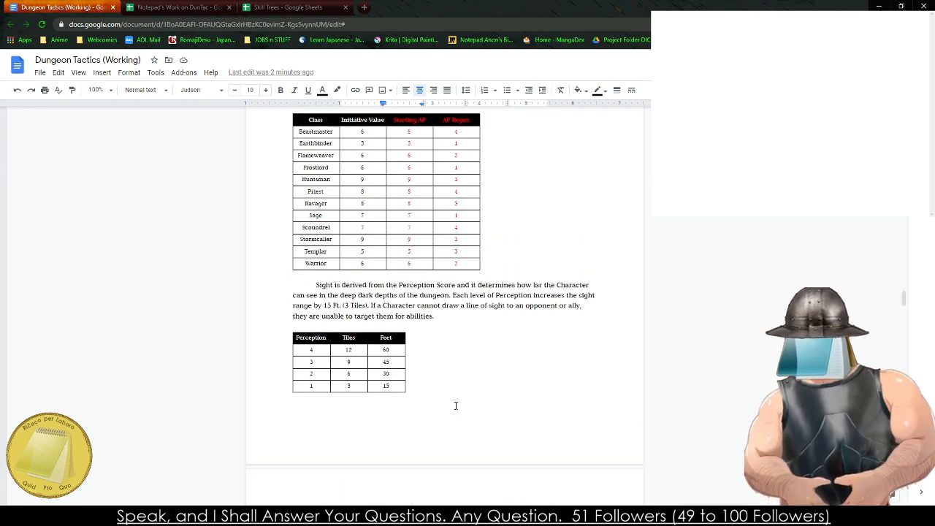
left_click_drag(404, 130, 457, 264)
left_click(306, 126)
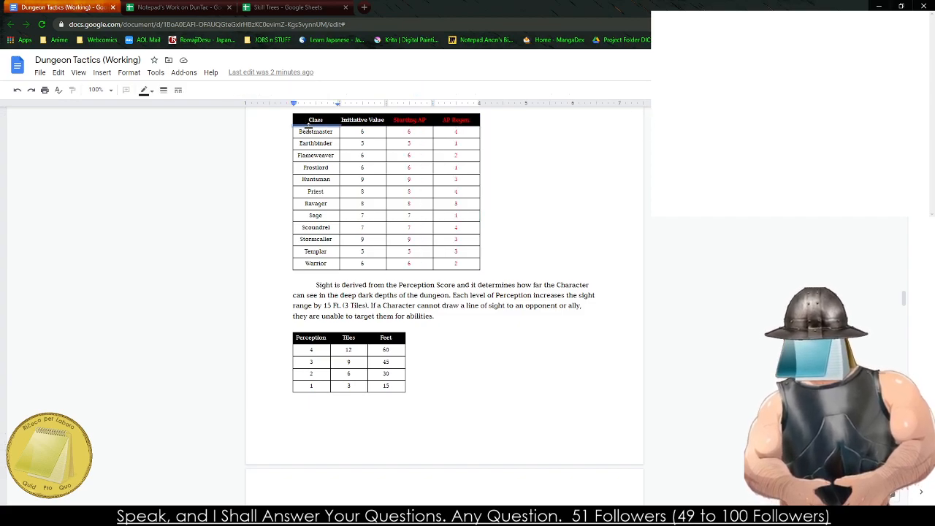
double_click(311, 132)
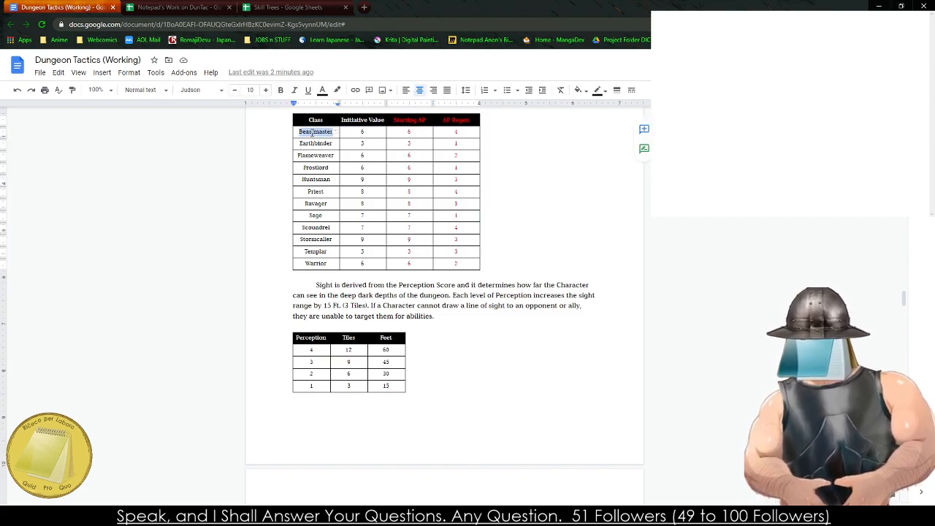
type("Beastsha")
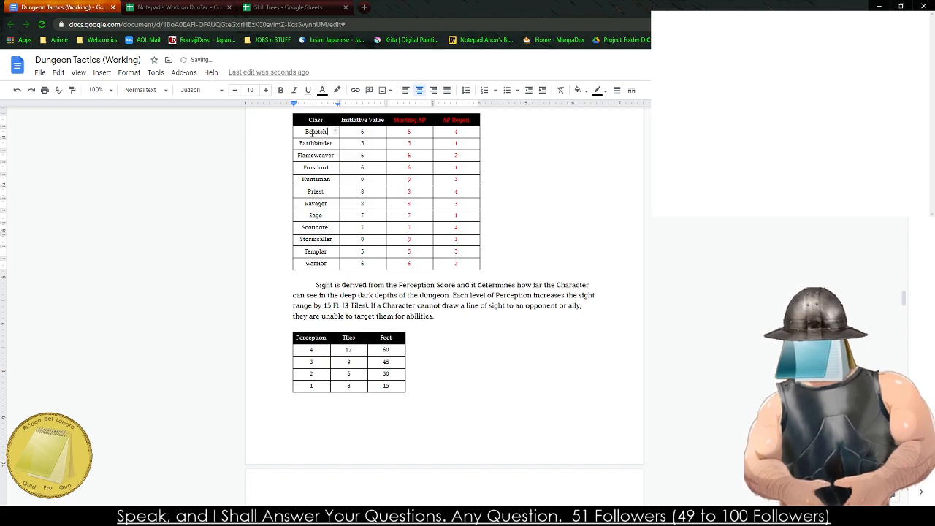
type("fter")
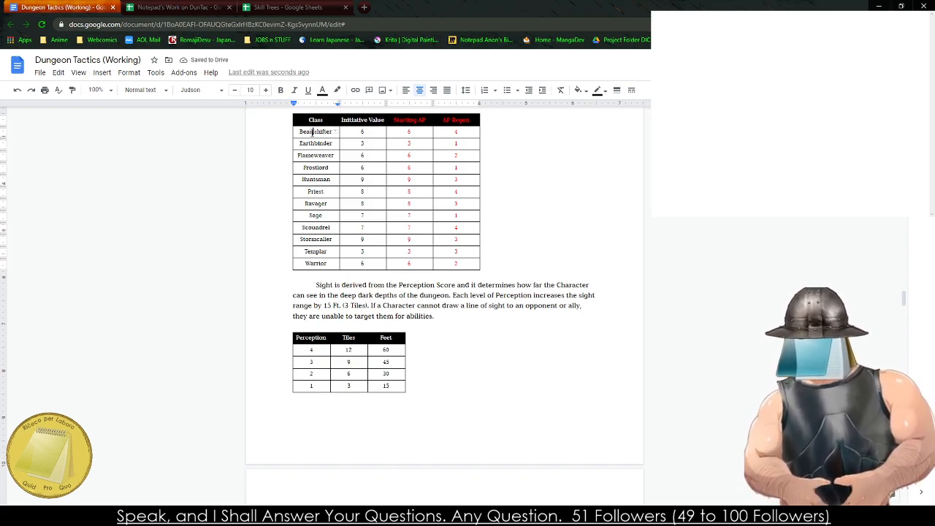
- Copy the name Beastshifter and paste it over Beastmaster in the Classes column of the weapon and armour table
double_click(312, 132)
key("ctrl+c")
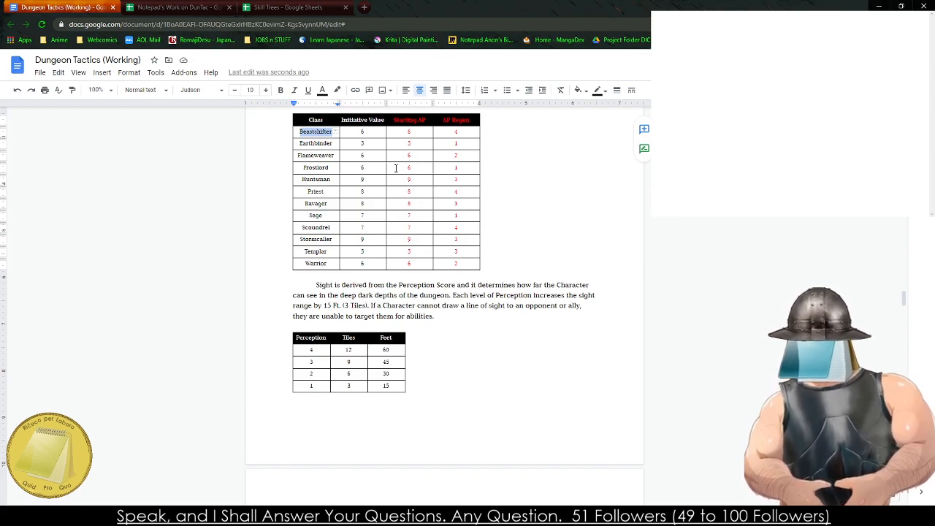
left_click_drag(315, 179, 455, 184)
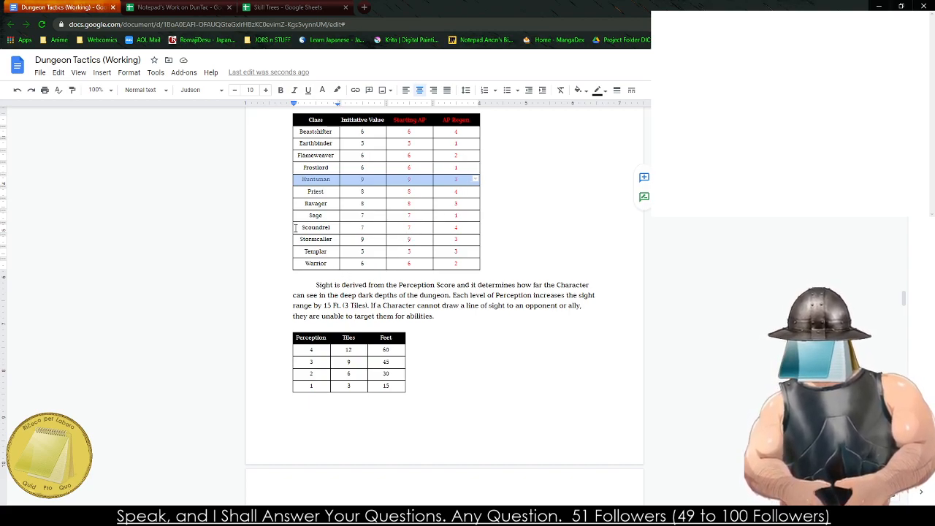
left_click(202, 516)
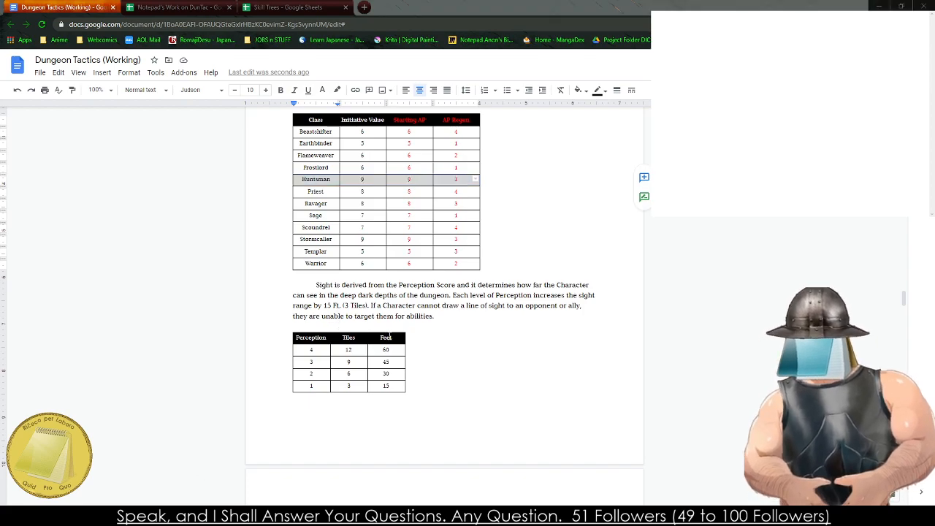
scroll(389, 336, "down", 10)
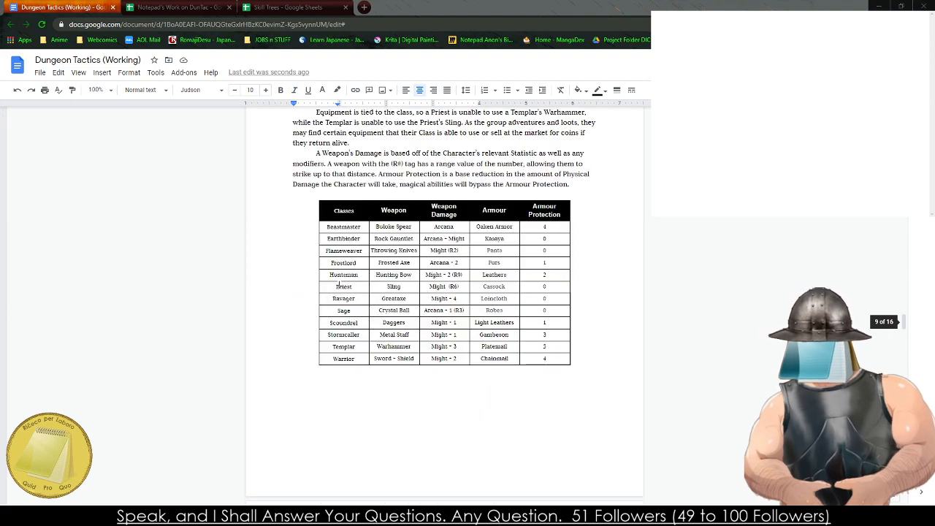
double_click(343, 227)
key("ctrl+v")
scroll(334, 270, "down", 20)
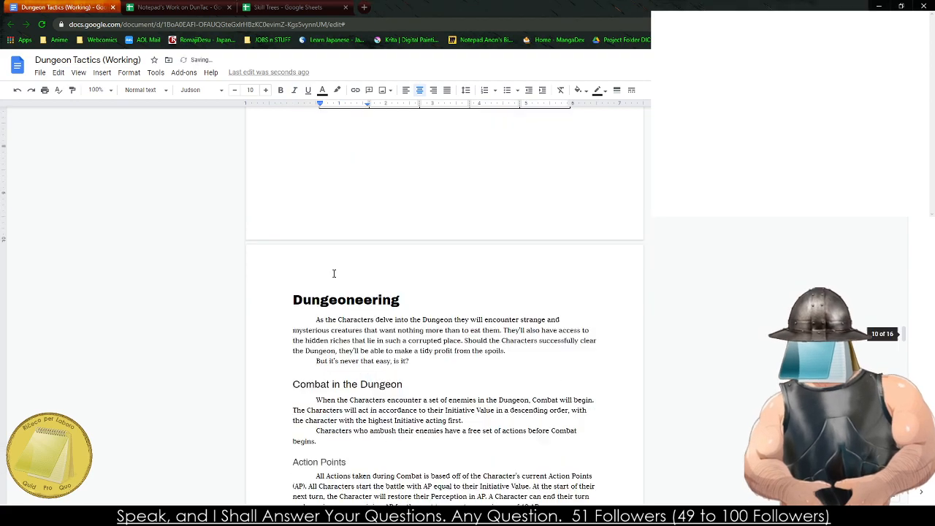
scroll(353, 278, "down", 20)
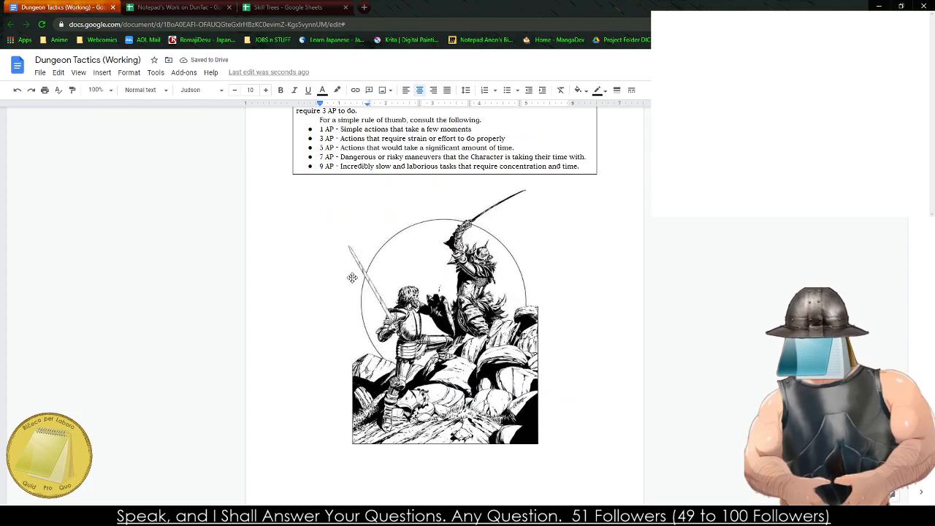
scroll(344, 263, "down", 15)
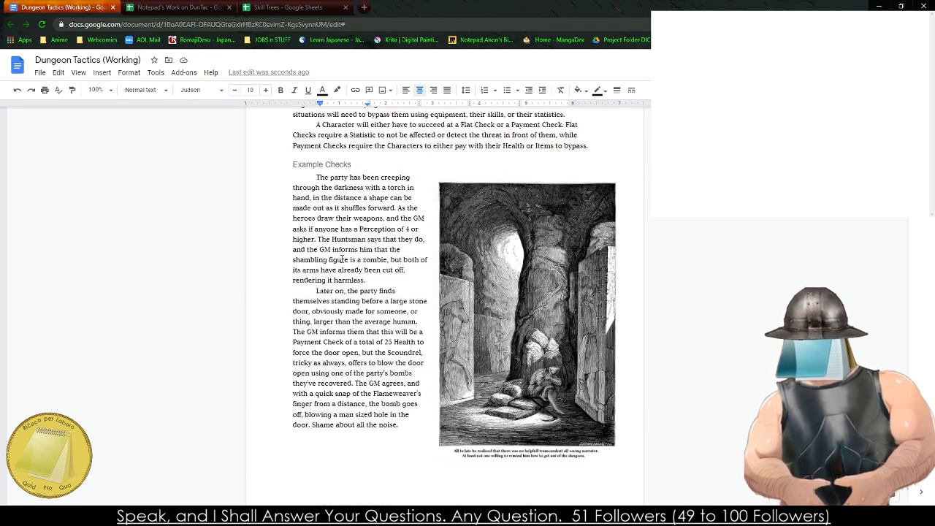
scroll(325, 258, "up", 5)
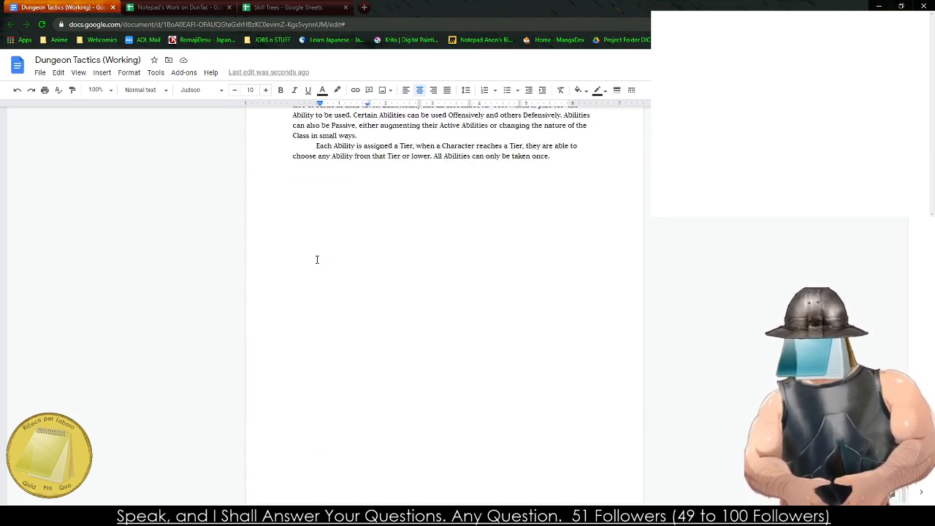
- Open the Beastshifter sheet in the Skill Trees spreadsheet and paste the copied class name into the blank notes window
left_click(175, 8)
left_click(289, 7)
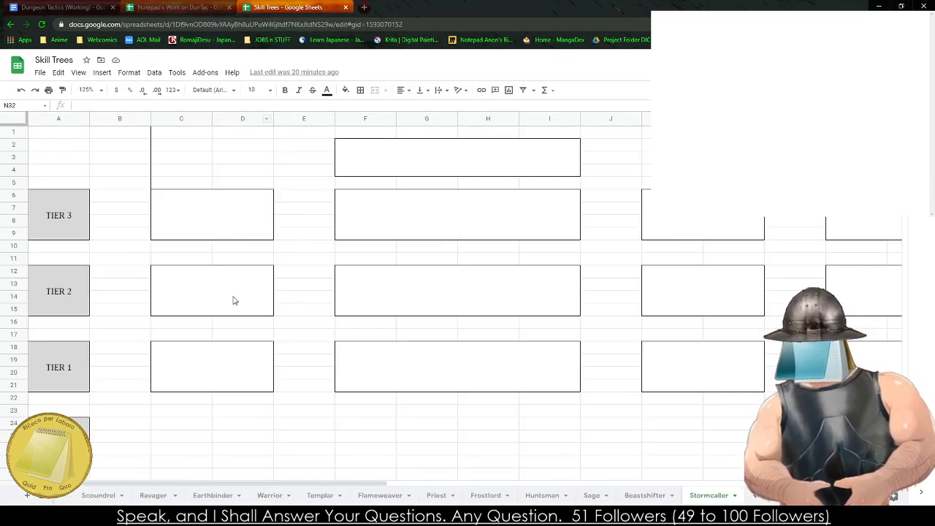
left_click(645, 496)
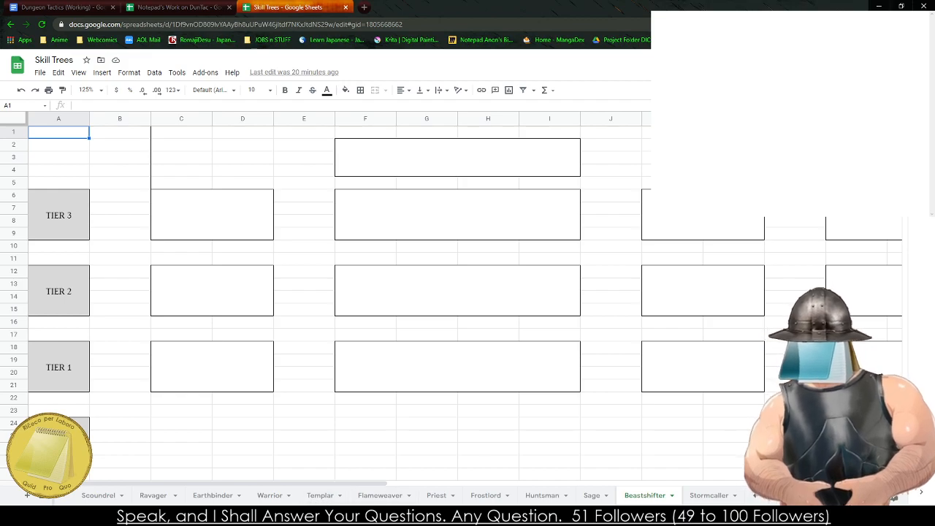
key("ctrl+v")
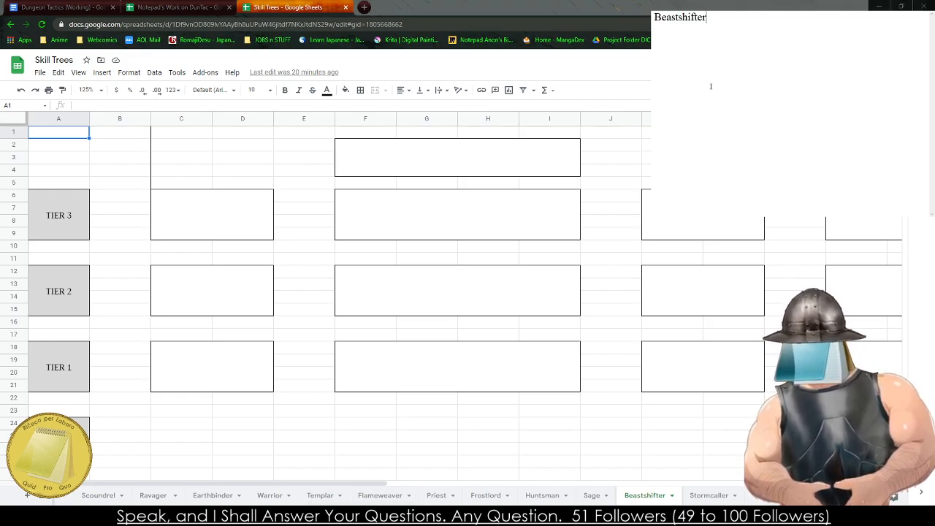
- Switch to the Notepad's Work on DunTac spreadsheet and bring the Druid abilities on the Class abilities sheet into view
left_click(426, 229)
left_click(175, 7)
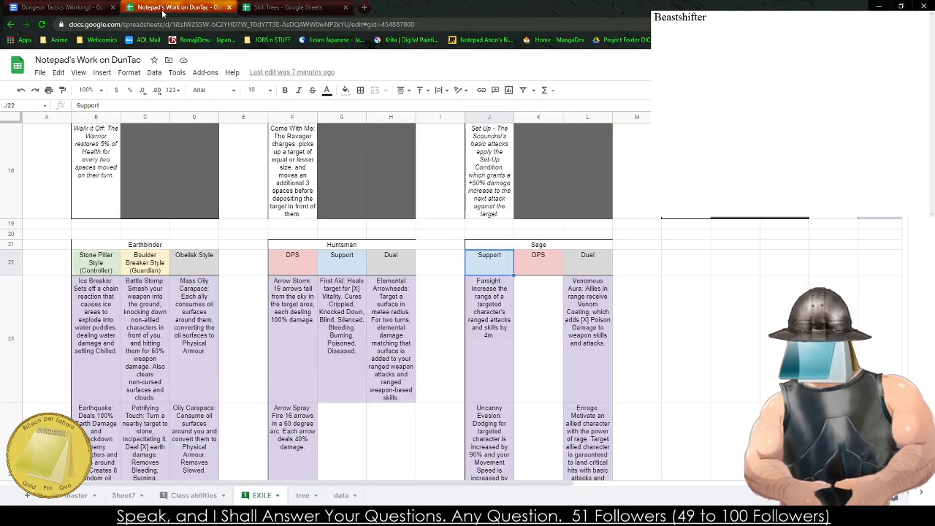
left_click(201, 495)
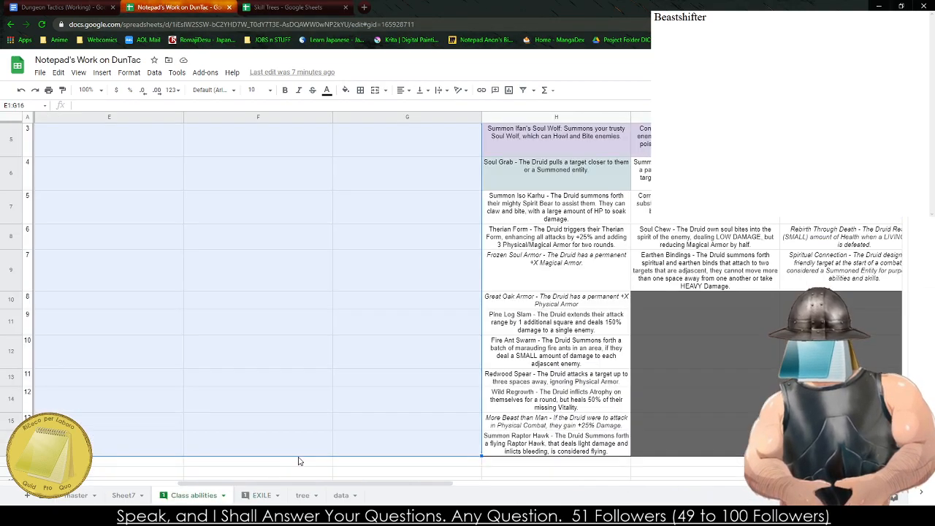
left_click(528, 298)
left_click_drag(552, 280, 818, 168)
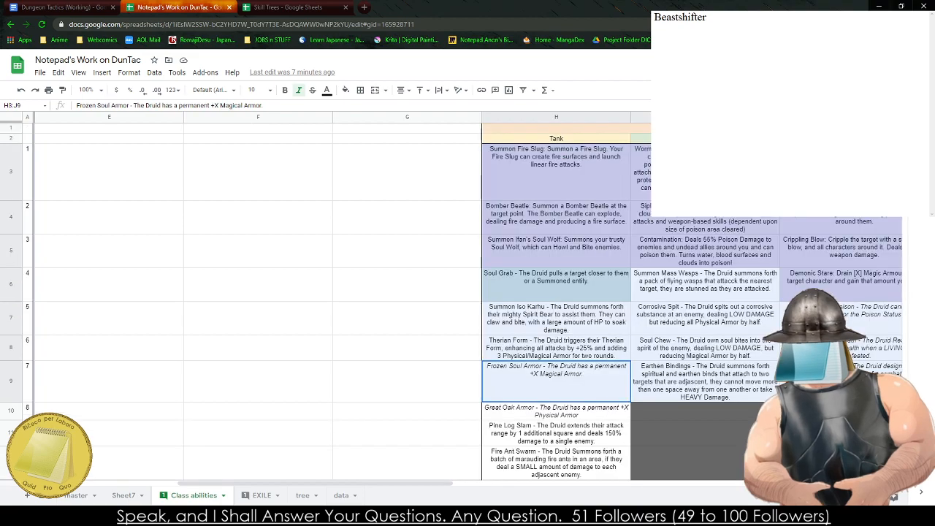
left_click(705, 211)
left_click(804, 211)
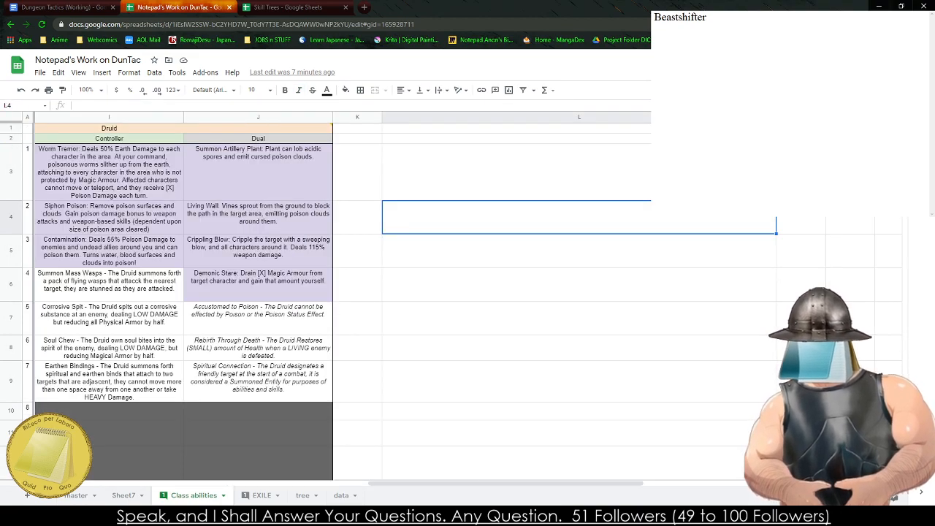
key("Left")
key("Left")
key("Left")
key("Left")
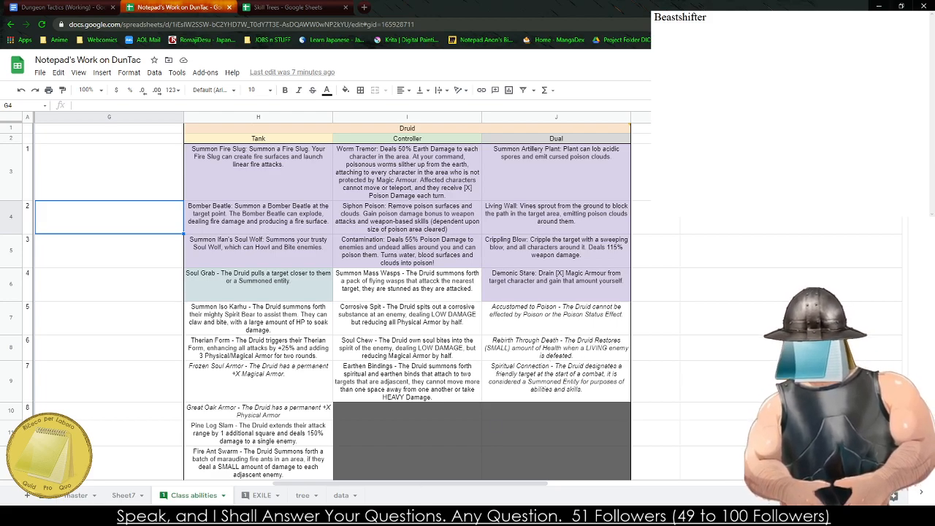
- Replace all text in the notes window with two lines, "Therian Tree" and "Feral Tree"
left_click(707, 17)
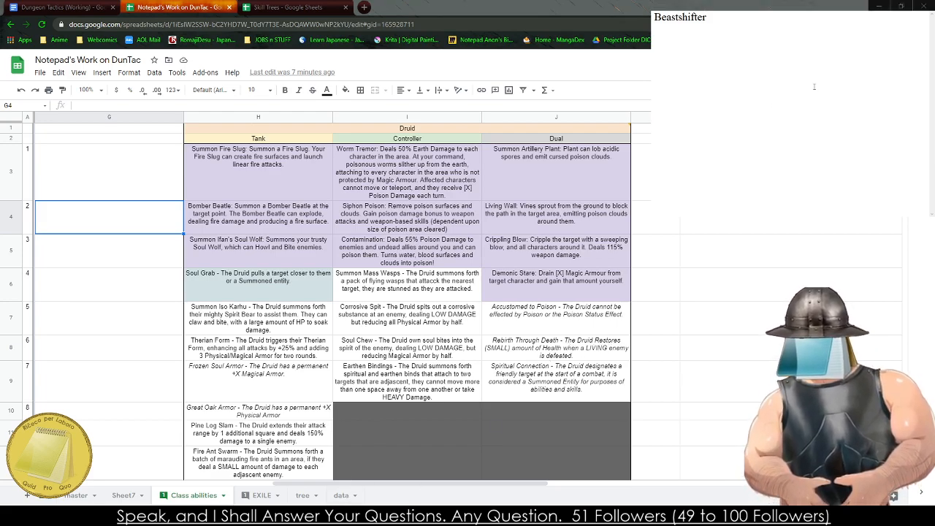
key("ctrl+a")
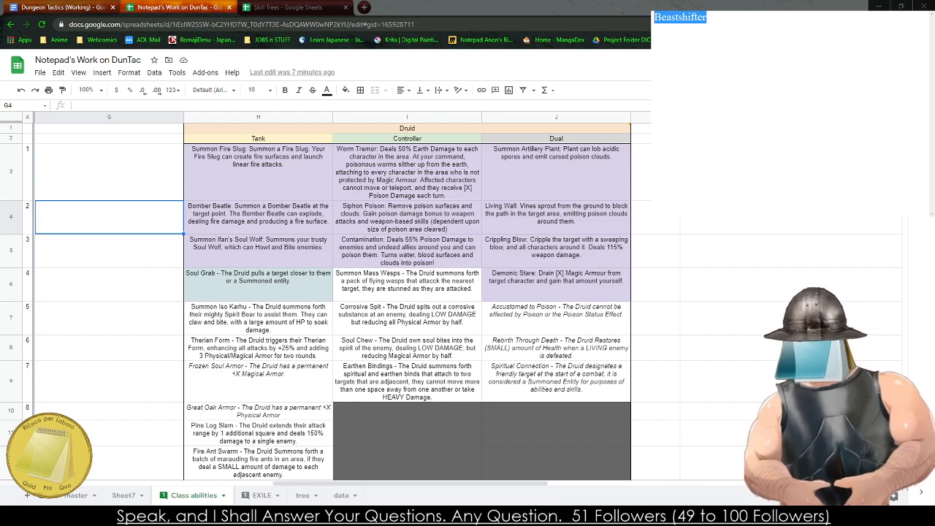
type("Therian Tree")
key("Return")
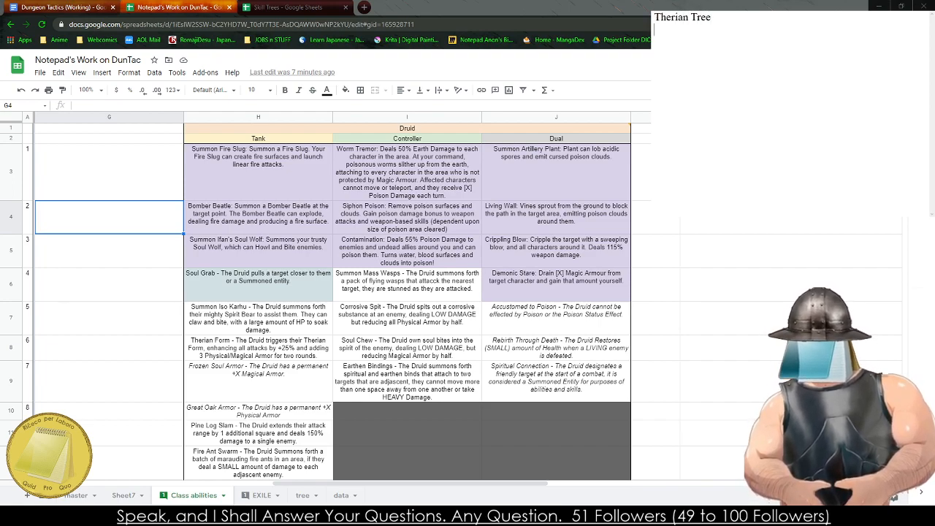
type("Feral Tree")
key("Return")
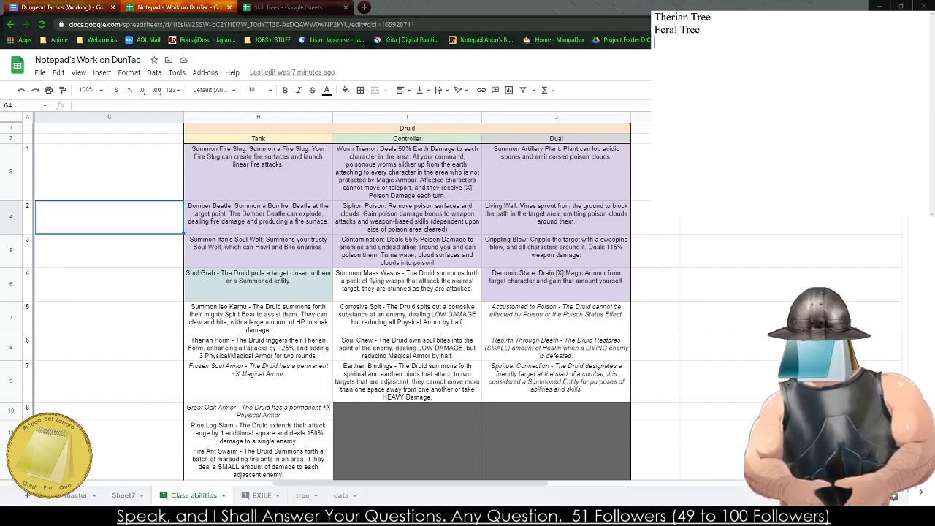
type("Soul")
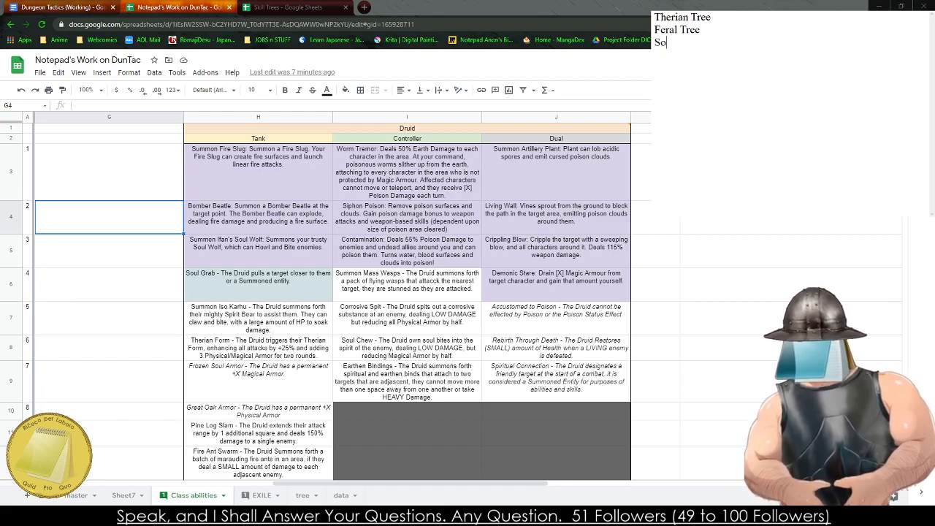
key("BackSpace")
key("BackSpace")
key("BackSpace")
key("BackSpace")
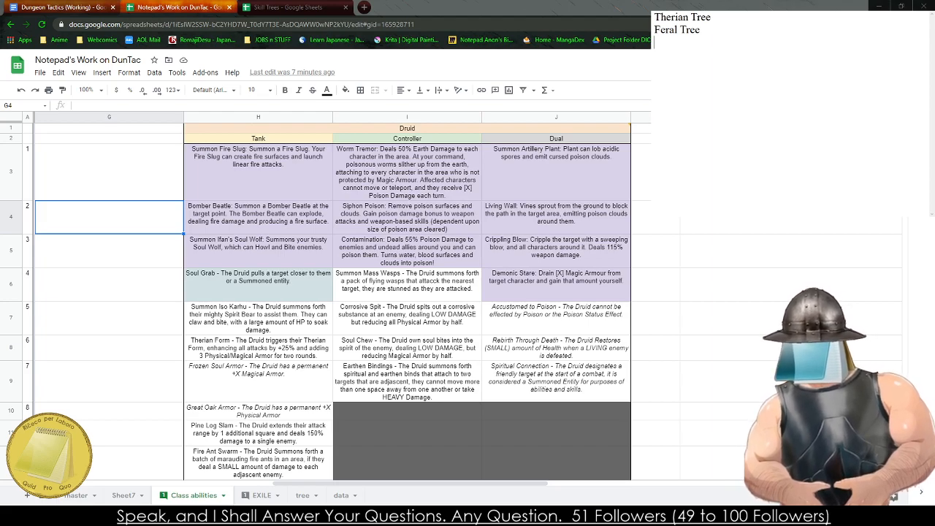
- Add a third line "Druid Tree" to the notes, followed by a separator line of equals signs
type("Dr")
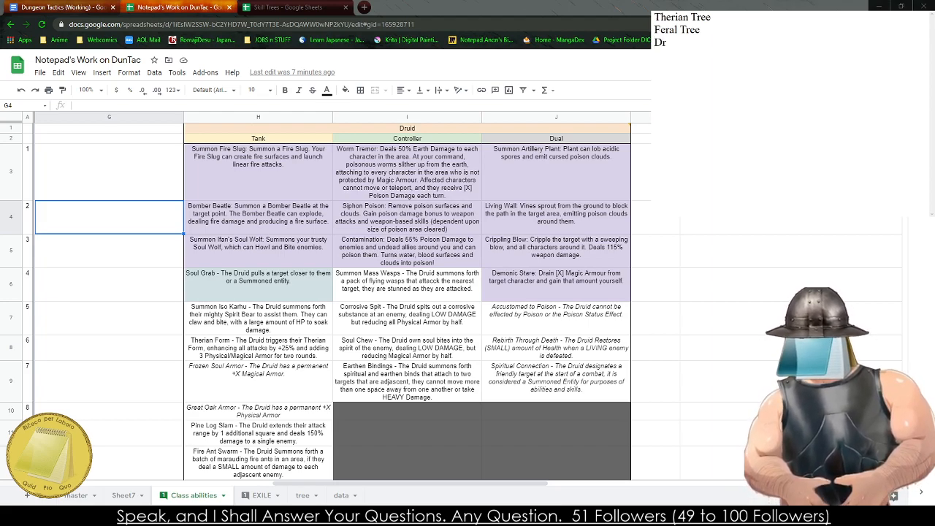
type("uid Tree")
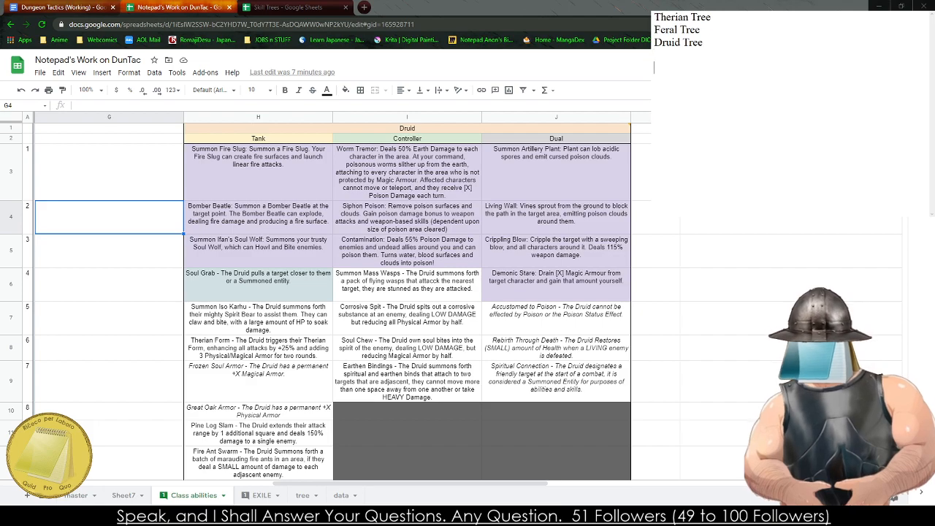
type("==========")
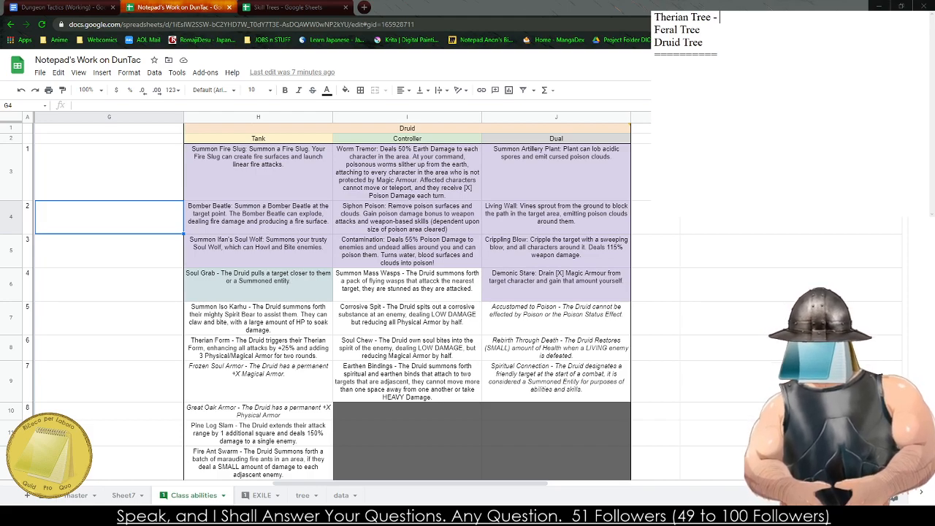
type("Making the")
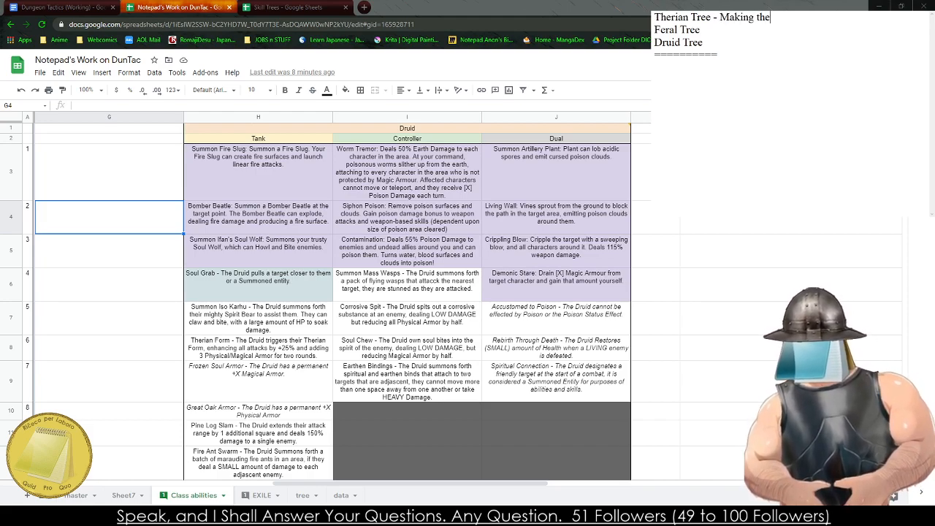
type("mselves tought")
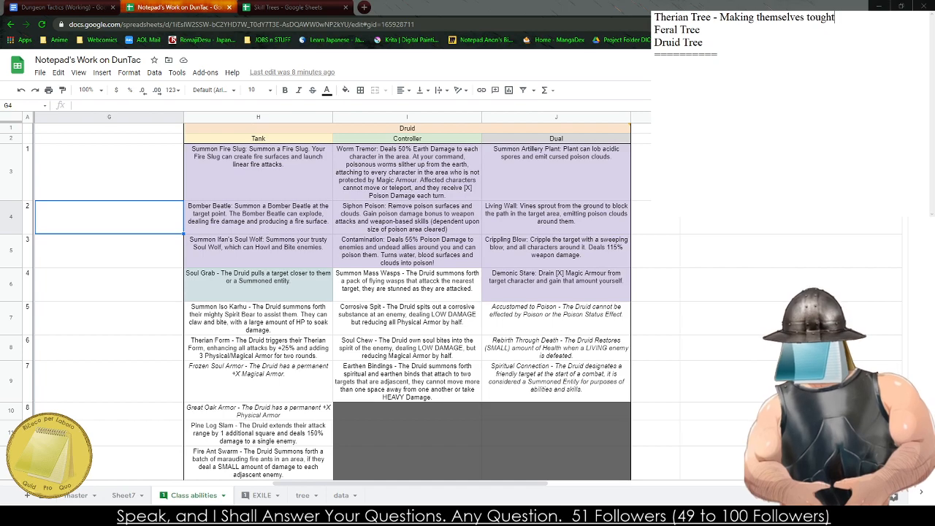
- Describe the Therian Tree in the notes as "Making themselves tougher"
key("BackSpace")
type("er")
key("Down")
key("Up")
key("BackSpace")
- Describe the Feral Tree in the notes as "Controlling and Moving Enemies"
key("Down")
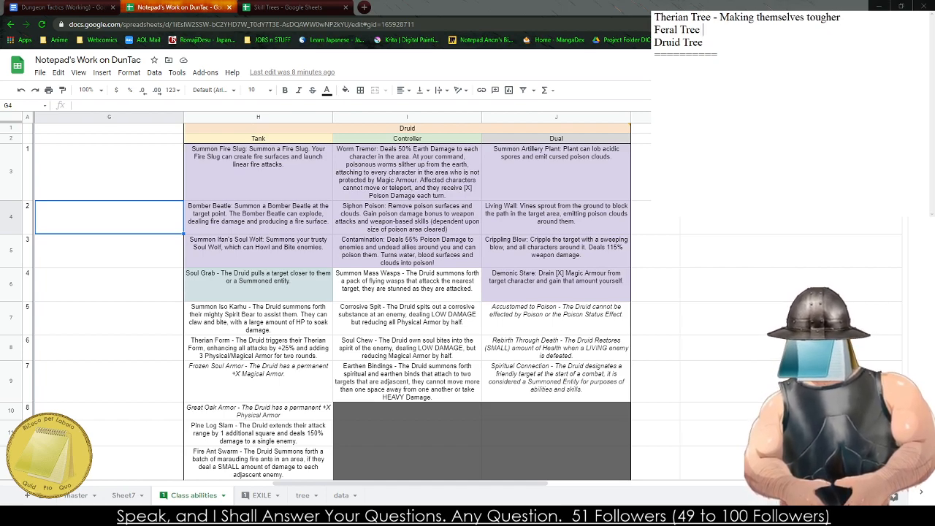
type("- Doing")
key("BackSpace")
key("BackSpace")
key("BackSpace")
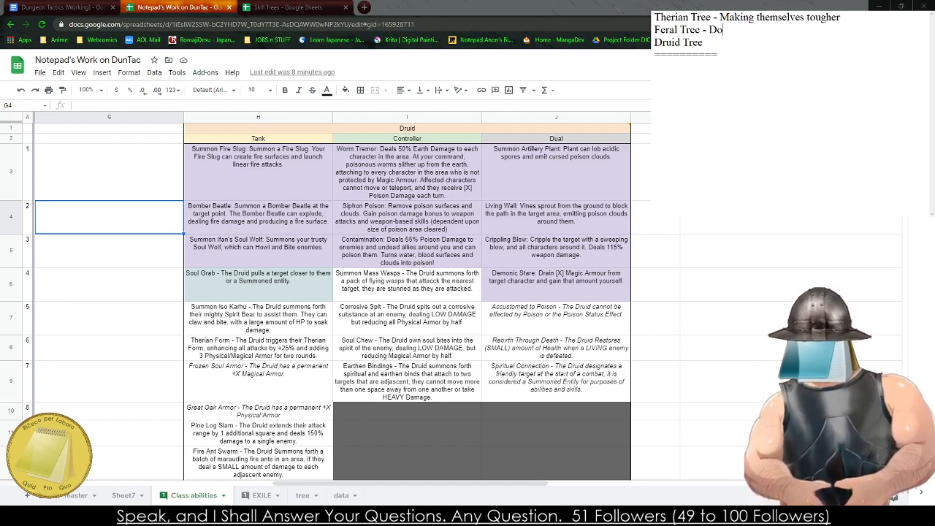
key("BackSpace")
key("BackSpace")
type("Controllering")
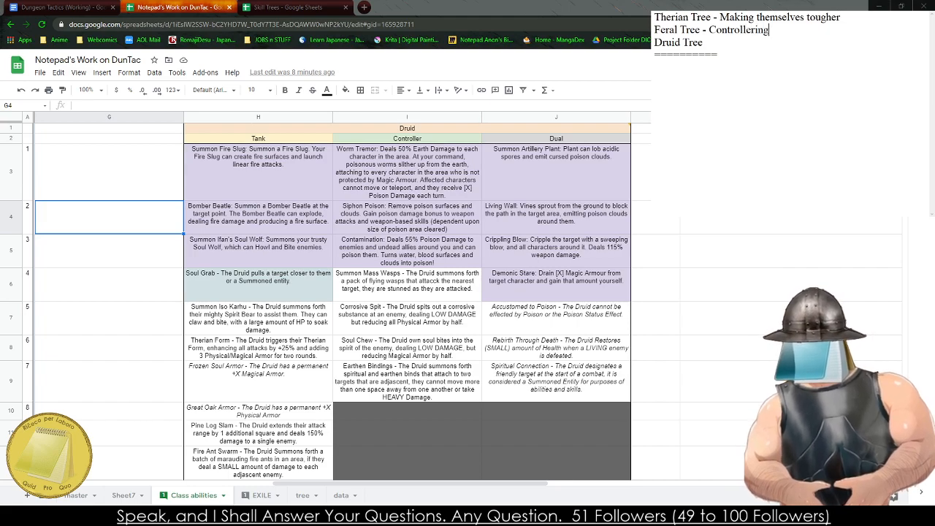
key("BackSpace")
key("BackSpace")
key("BackSpace")
key("BackSpace")
key("BackSpace")
type("ing and Mo")
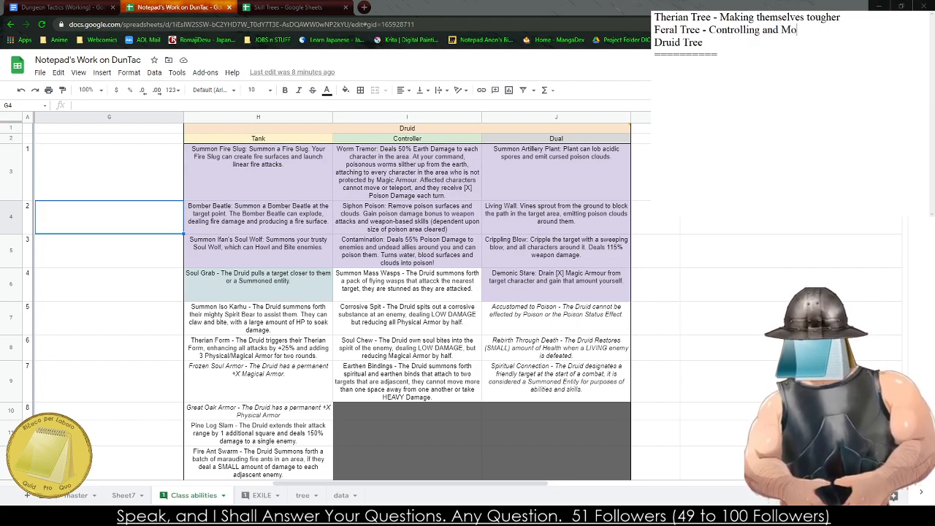
type("ving Enemies")
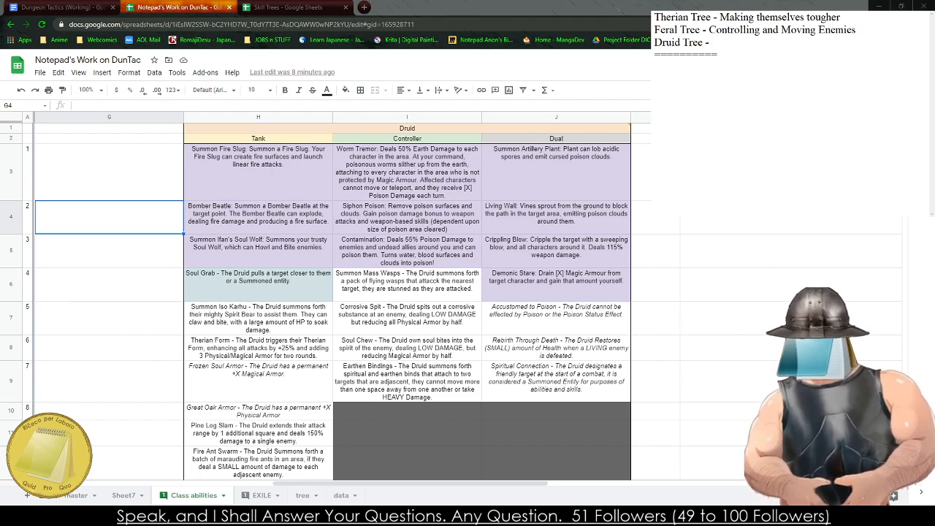
type("Supporty ")
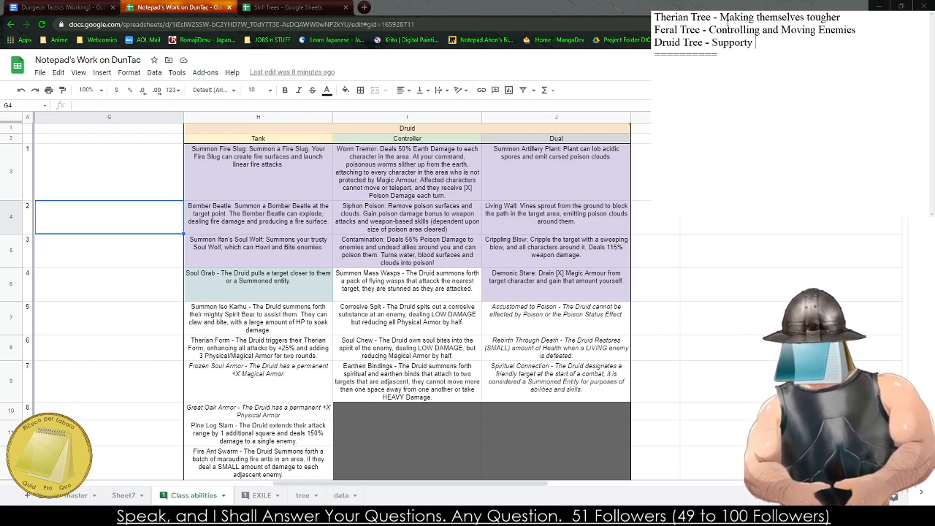
type("tank")
- Describe the Druid Tree in the notes as "Supporty Tanking"
key("BackSpace")
key("BackSpace")
key("BackSpace")
key("BackSpace")
key("BackSpace")
type("Tan")
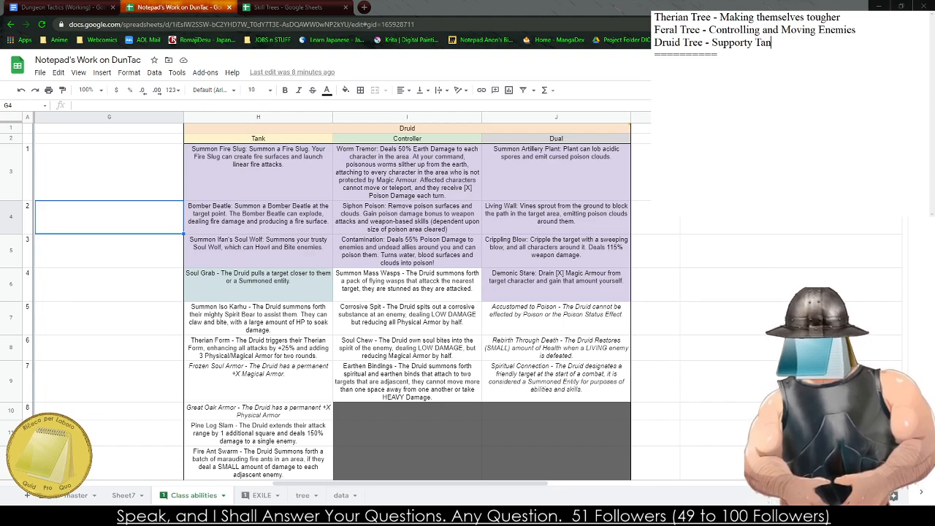
type("king")
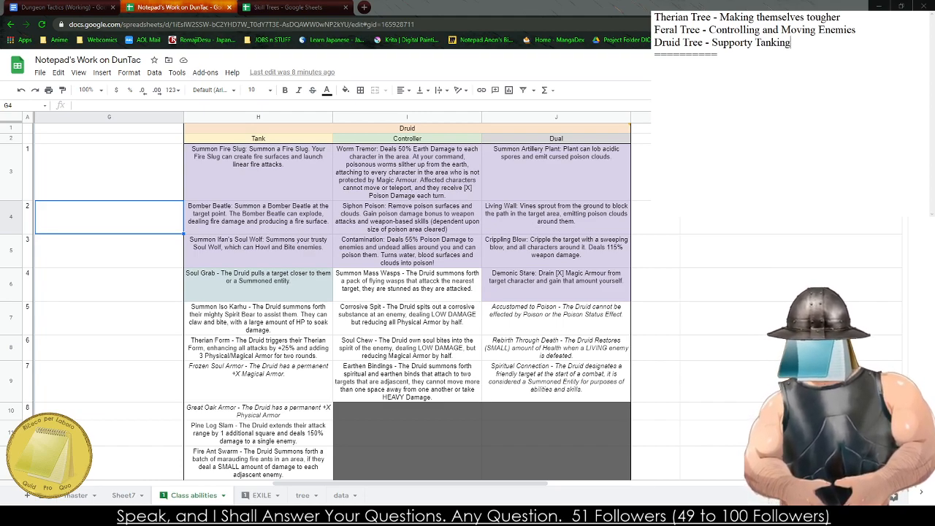
- Switch to the Dungeon Tactics document and examine the duties table and the Beastshifter's entries in the Statistics and Derived Statistics tables
left_click(109, 5)
scroll(299, 144, "up", 5)
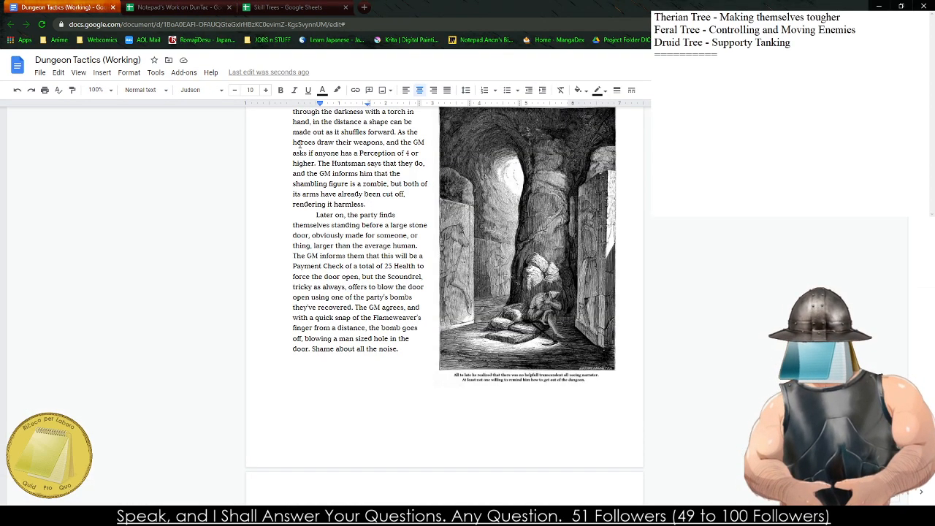
scroll(300, 144, "up", 20)
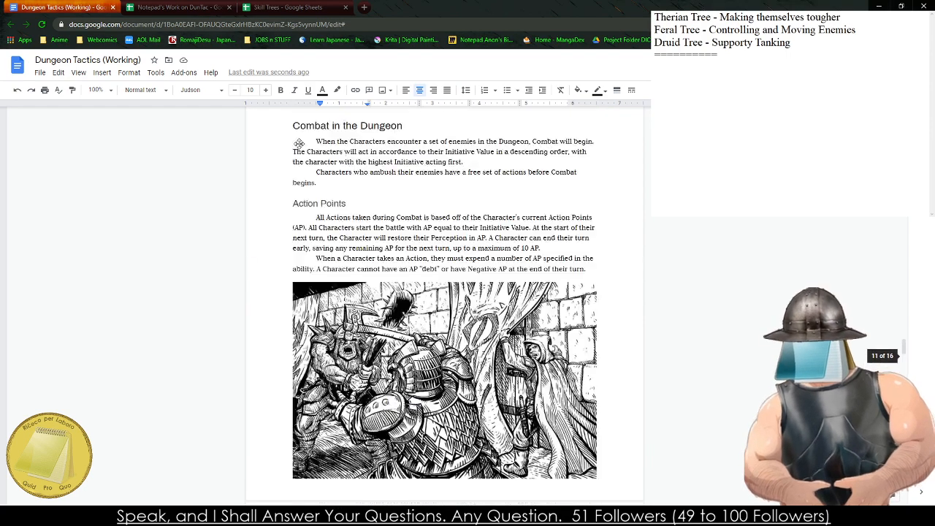
scroll(300, 144, "up", 10)
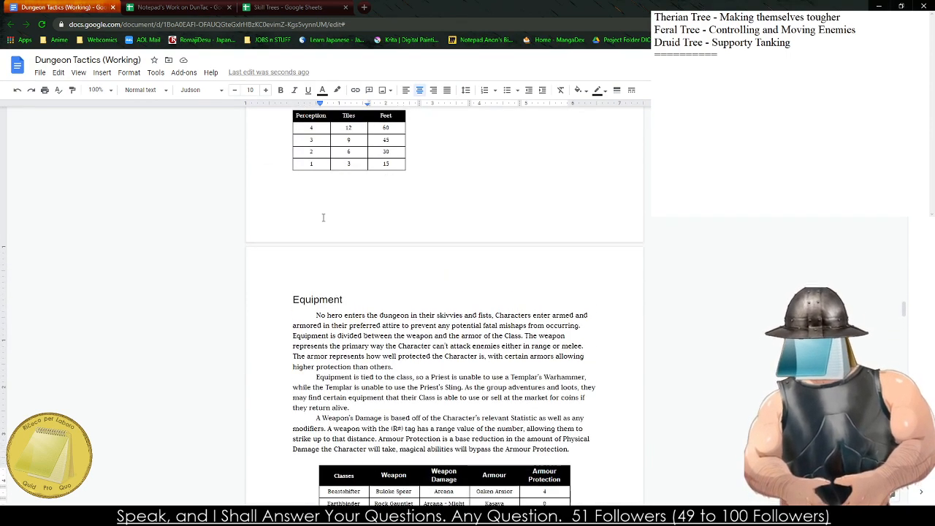
scroll(323, 217, "up", 6)
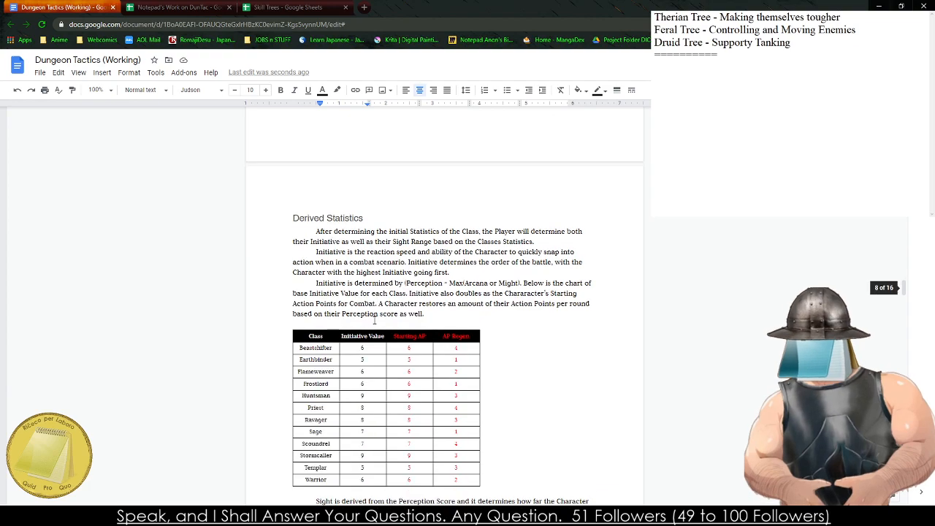
scroll(374, 320, "up", 5)
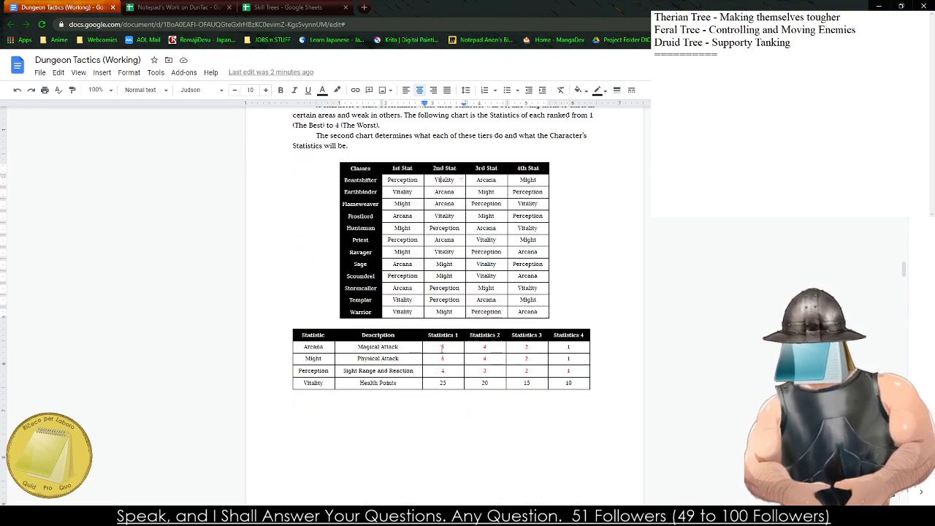
scroll(471, 349, "up", 6)
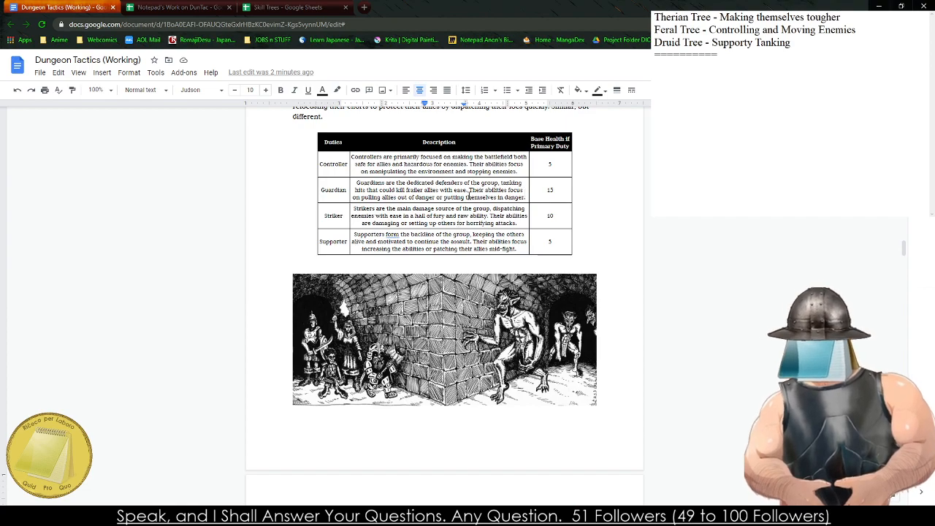
scroll(471, 194, "down", 5)
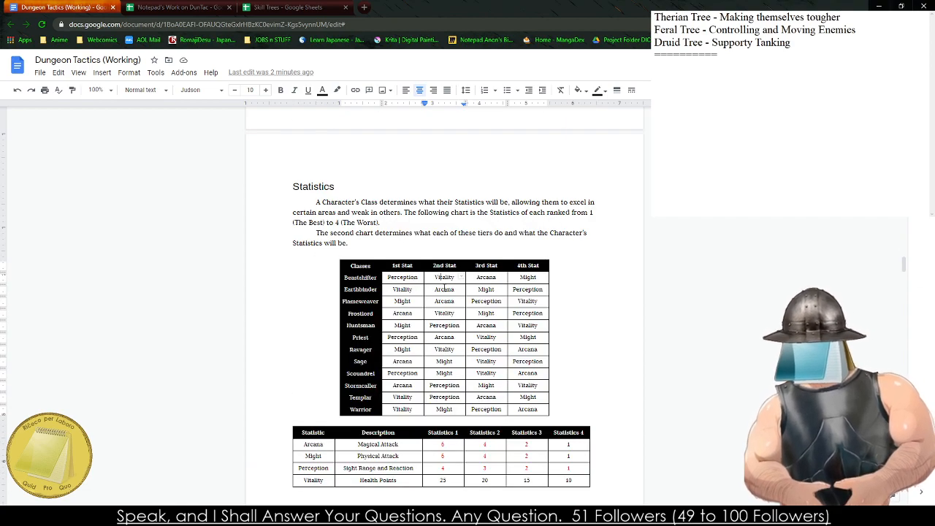
left_click(402, 397)
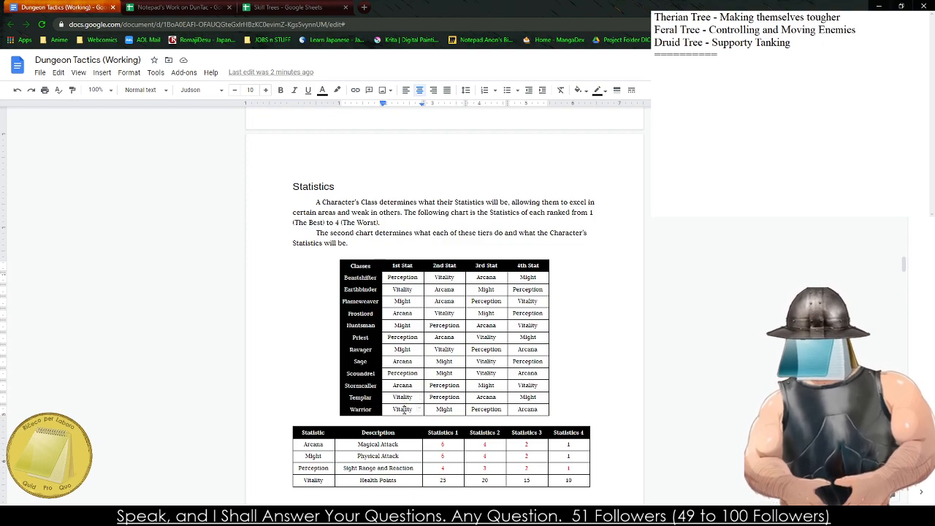
double_click(402, 278)
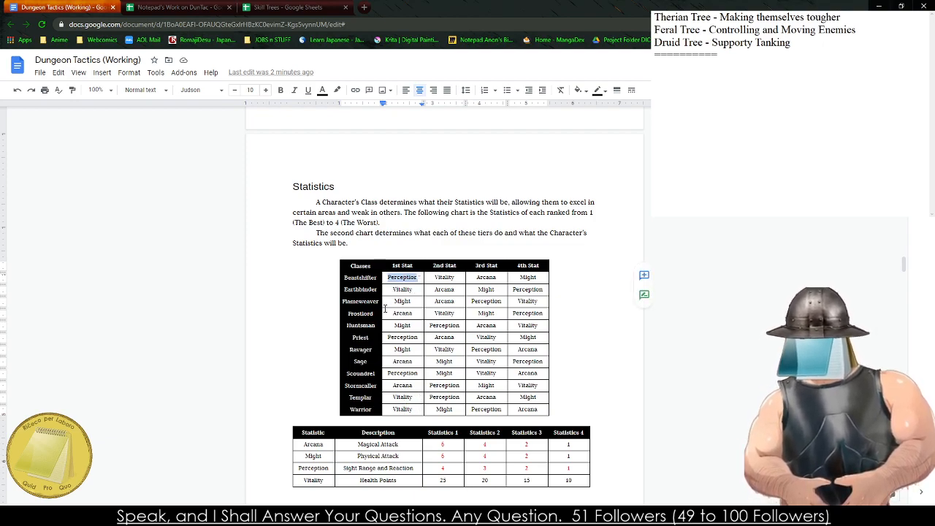
left_click(202, 516)
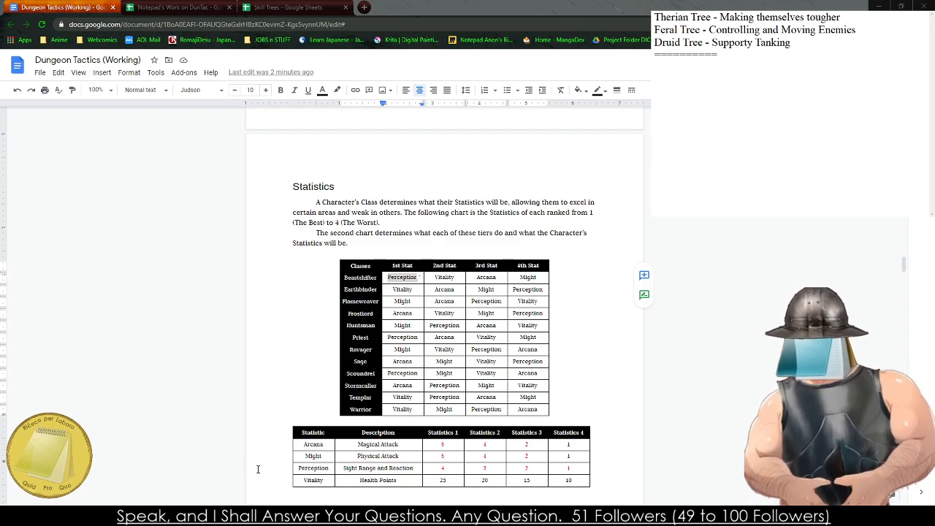
left_click(285, 350)
scroll(280, 340, "down", 10)
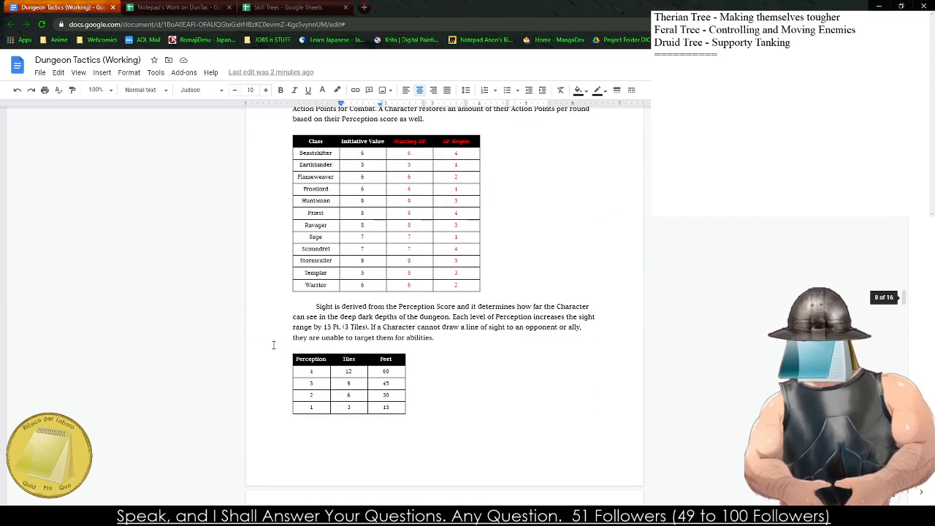
scroll(274, 344, "down", 5)
- Copy "Therian Tree" from the notes into the first tree's title cell on the Beastshifter sheet of the Skill Trees spreadsheet
left_click(333, 7)
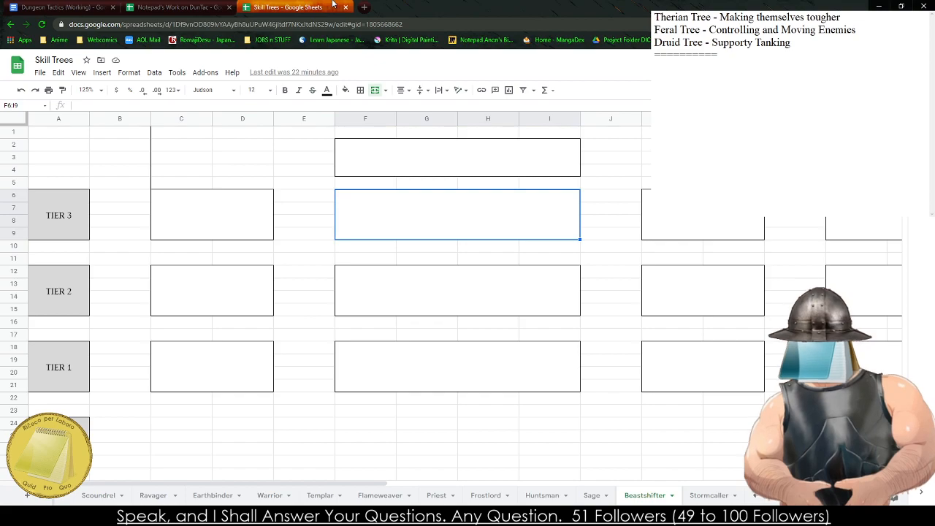
left_click(349, 516)
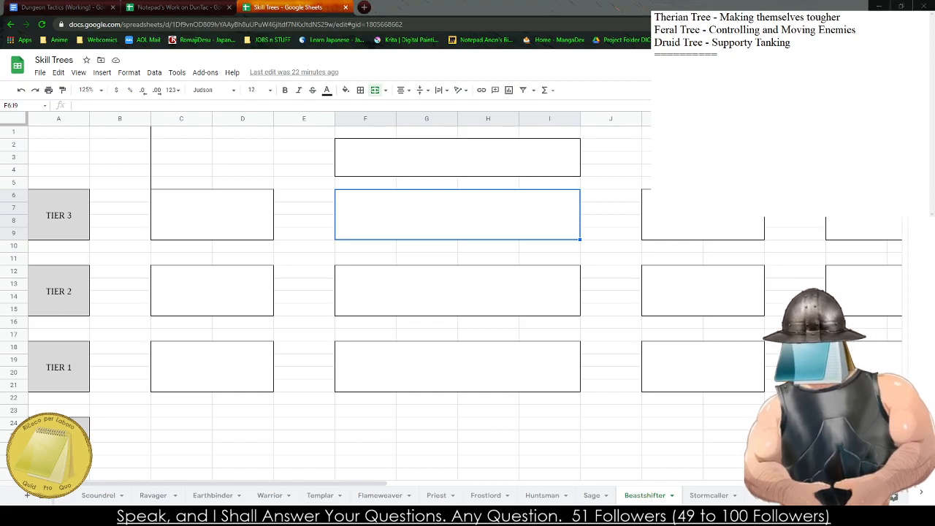
left_click_drag(710, 18, 654, 18)
key("ctrl+c")
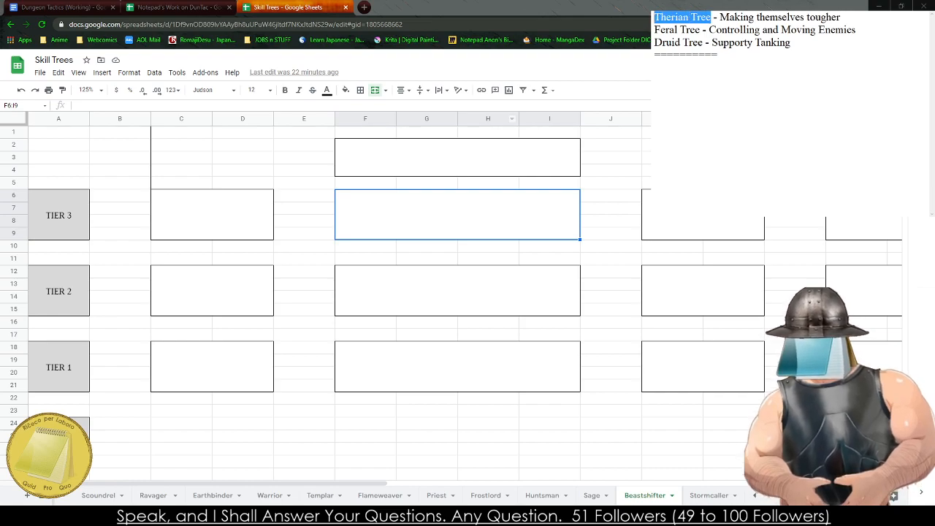
left_click(457, 157)
key("ctrl+v")
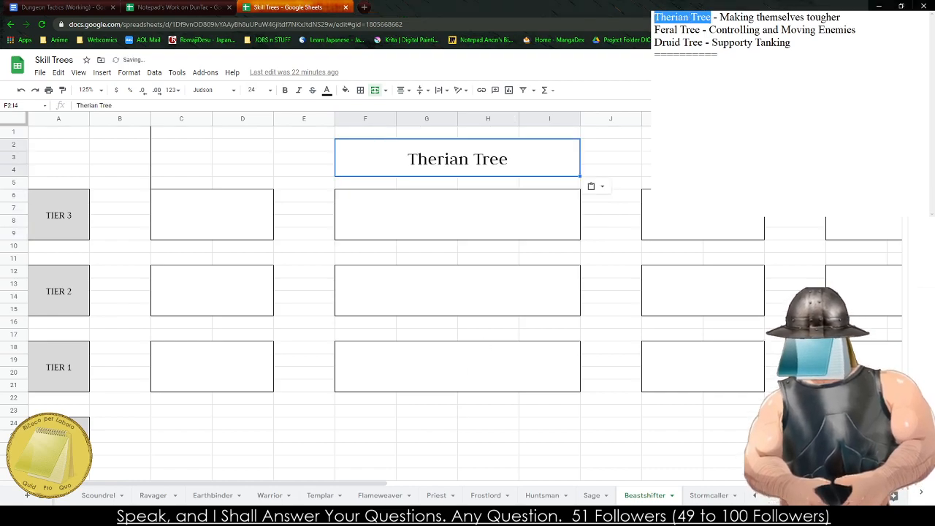
- Copy "Feral Tree" from the notes into the second tree's title cell on the Beastshifter sheet
mouse_move(706, 30)
left_mouse_down()
mouse_move(654, 30)
mouse_move(686, 43)
mouse_move(700, 31)
left_mouse_up()
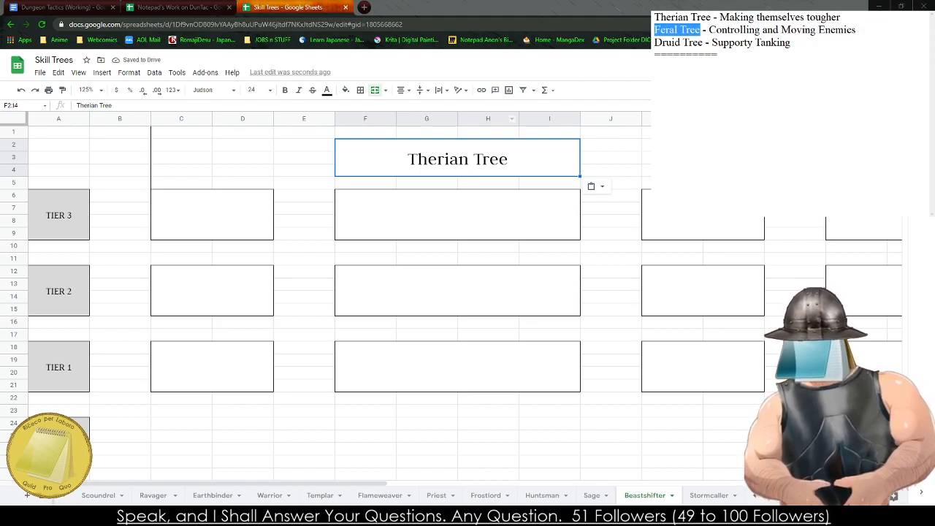
left_click(477, 150)
key("Right")
key("Right")
key("Right")
key("Right")
key("Right")
key("Right")
key("Right")
key("Right")
key("Right")
key("Right")
key("Right")
key("Right")
key("Right")
key("Right")
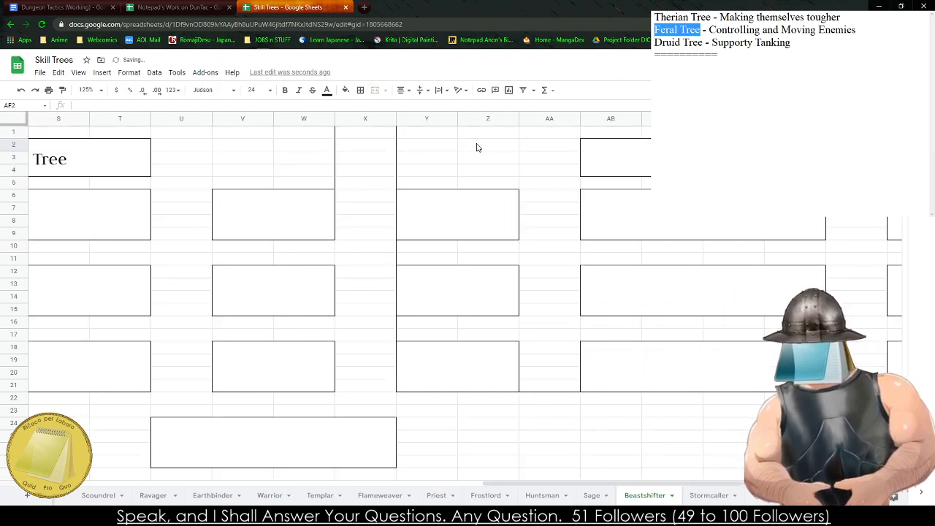
- Title the third tree on the Beastshifter sheet "Druid Tree" in the merged cell AB2:AE4
key("Right")
key("Right")
type("Druid Tree")
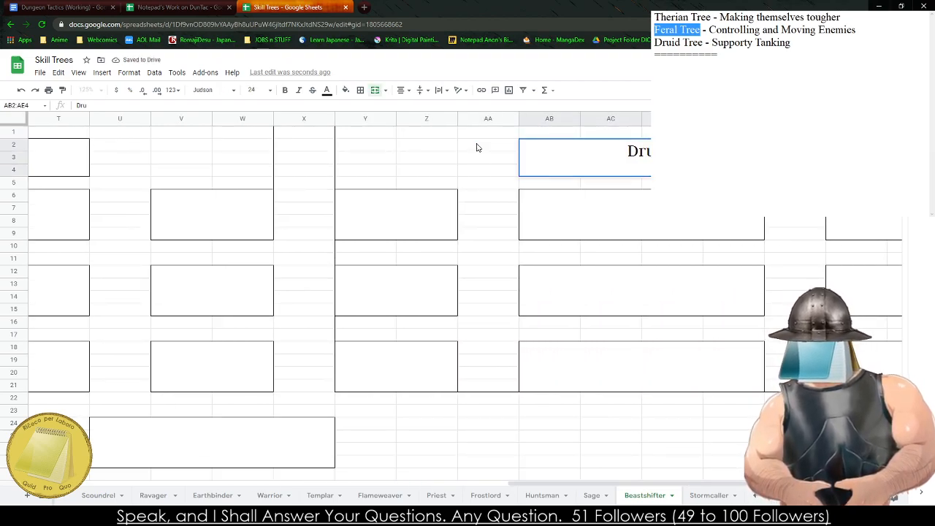
left_click(462, 351)
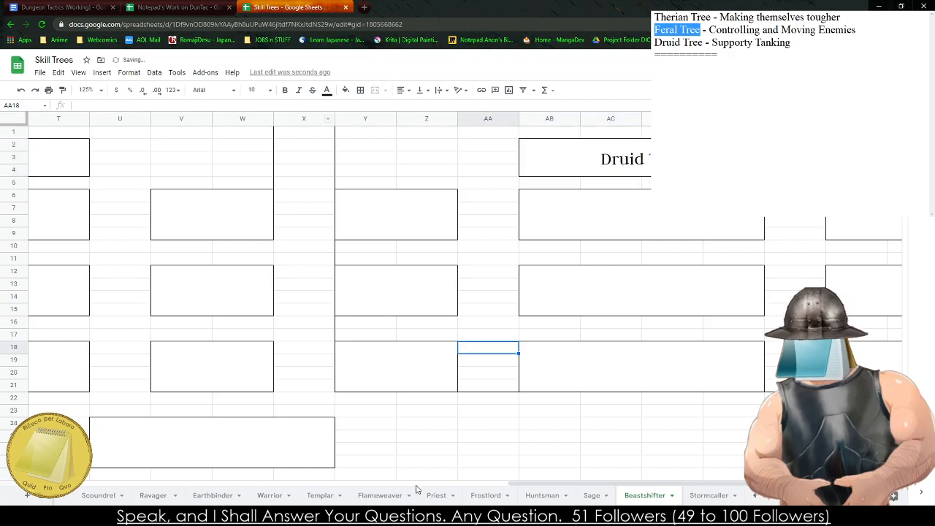
- Bring the Feral Tree section of the Beastshifter sheet back into view
left_click(415, 463)
key("Left")
key("Left")
key("Left")
key("Left")
key("Left")
key("Left")
key("Left")
key("Left")
key("Left")
key("Left")
key("Left")
key("Left")
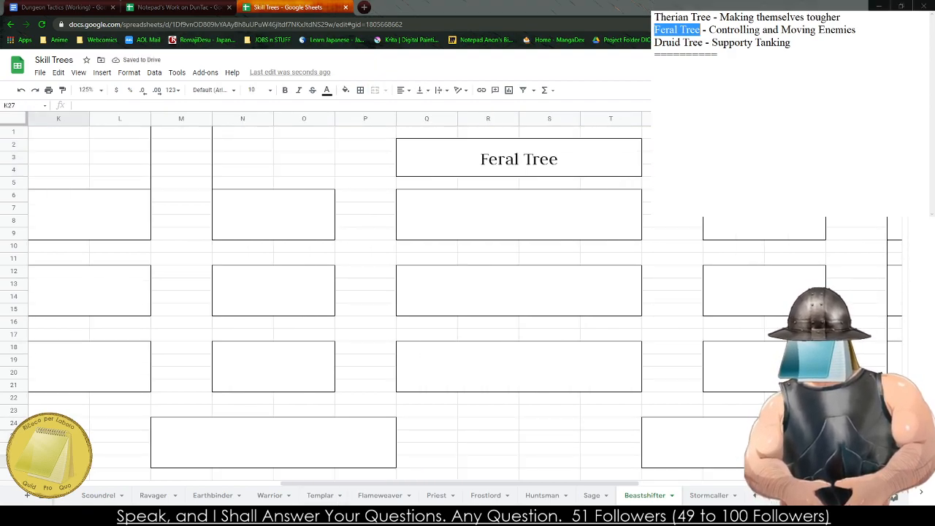
- Start an ability entry named "Howl at the Moon" below the separator line in the notes
left_click(755, 158)
key("Return")
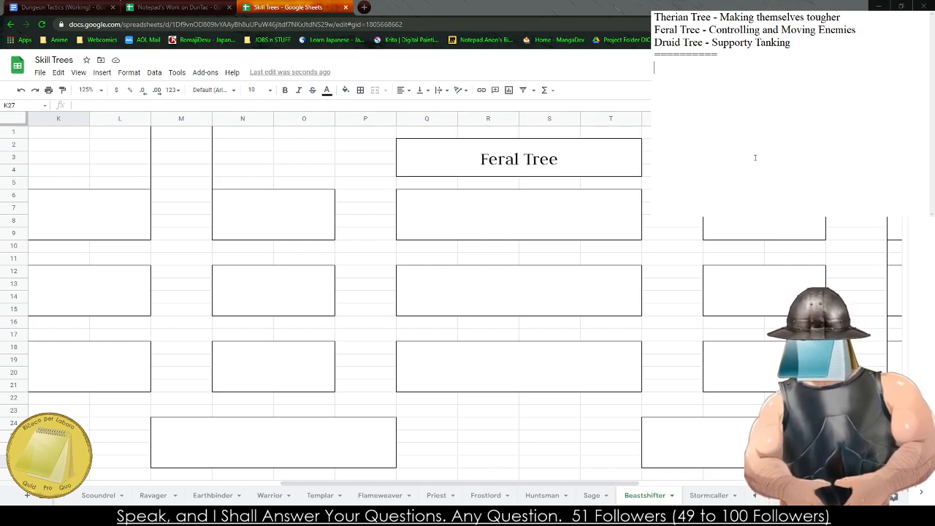
type("Combat")
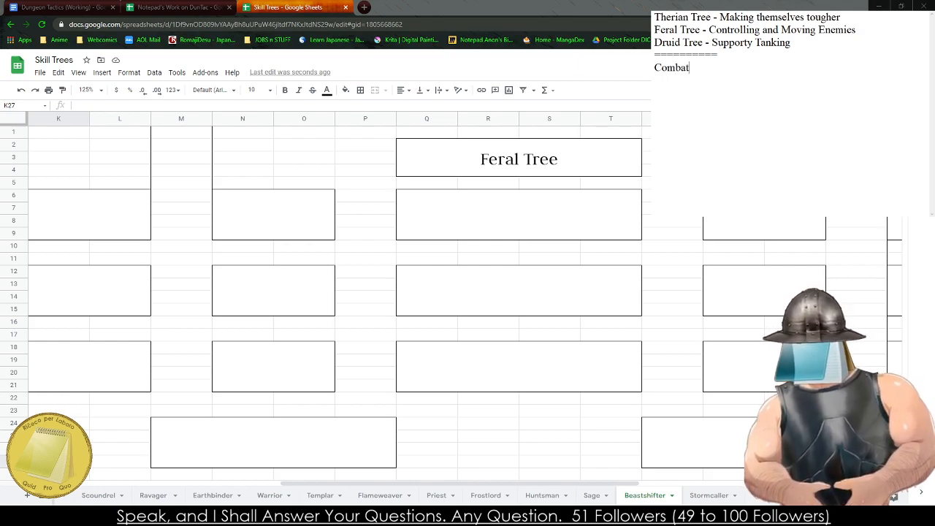
key("BackSpace")
key("BackSpace")
key("BackSpace")
key("BackSpace")
key("BackSpace")
key("BackSpace")
type("Howl a")
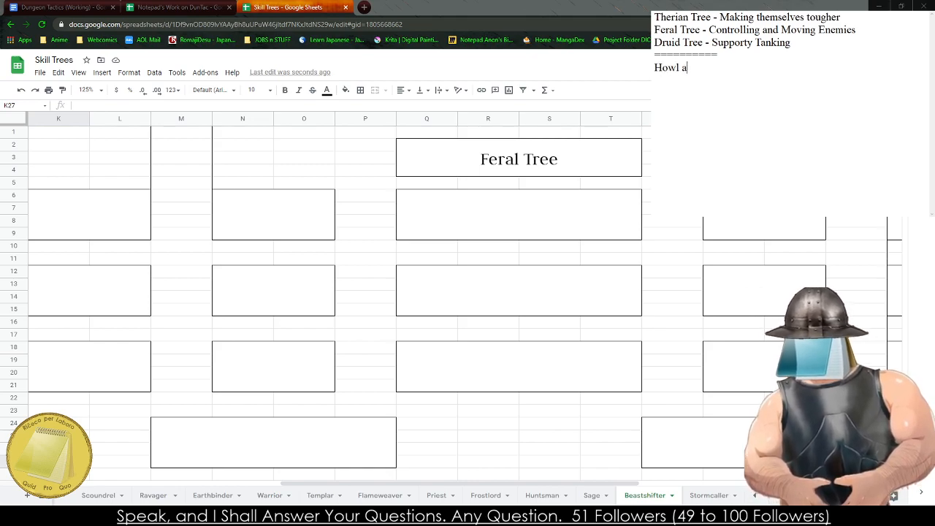
type("t the Moon")
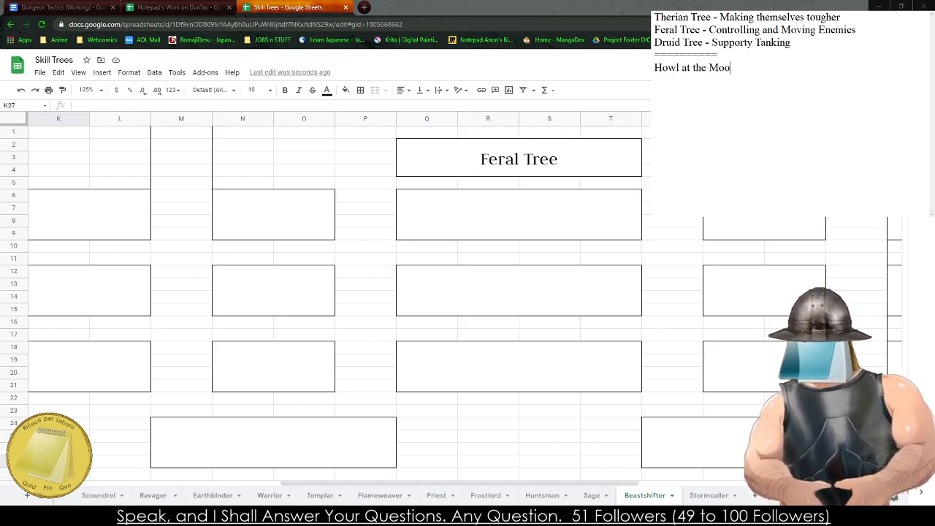
- Continue the Howl at the Moon entry with " - The Beastshifter lets out a animalistic roar"
key("Return")
type("- THe")
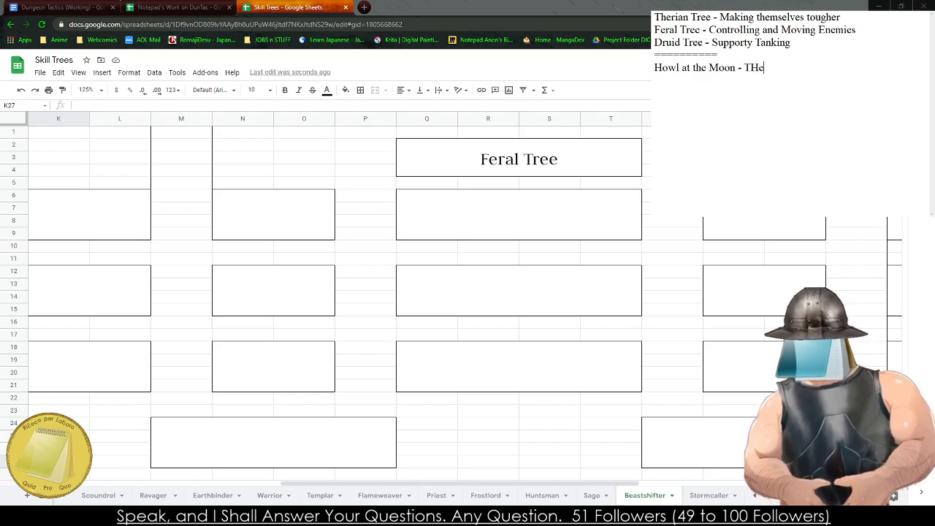
key("BackSpace")
key("BackSpace")
type("he Beas")
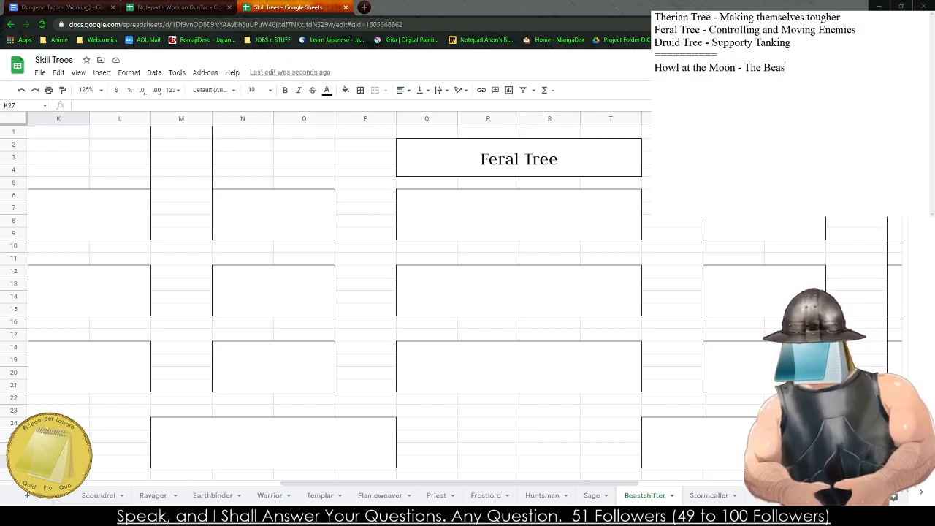
type("tshifter lets ou")
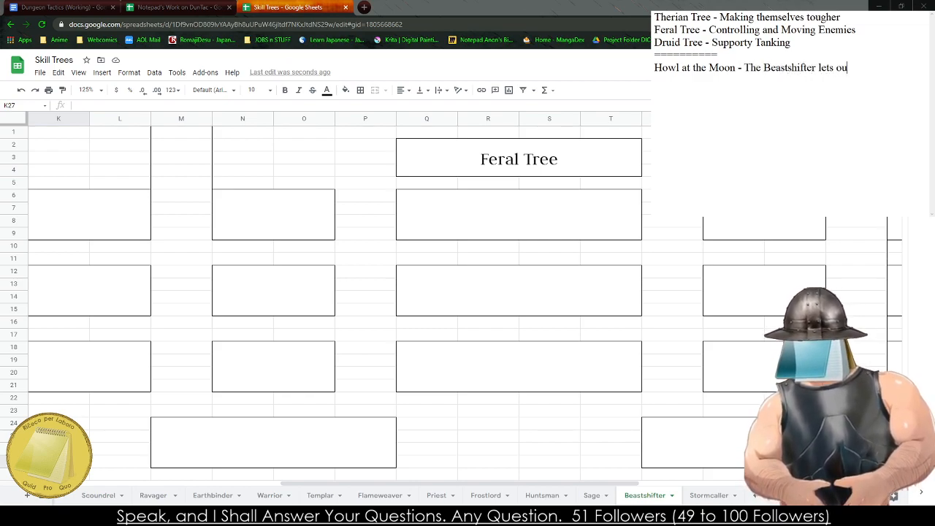
type("t a animal")
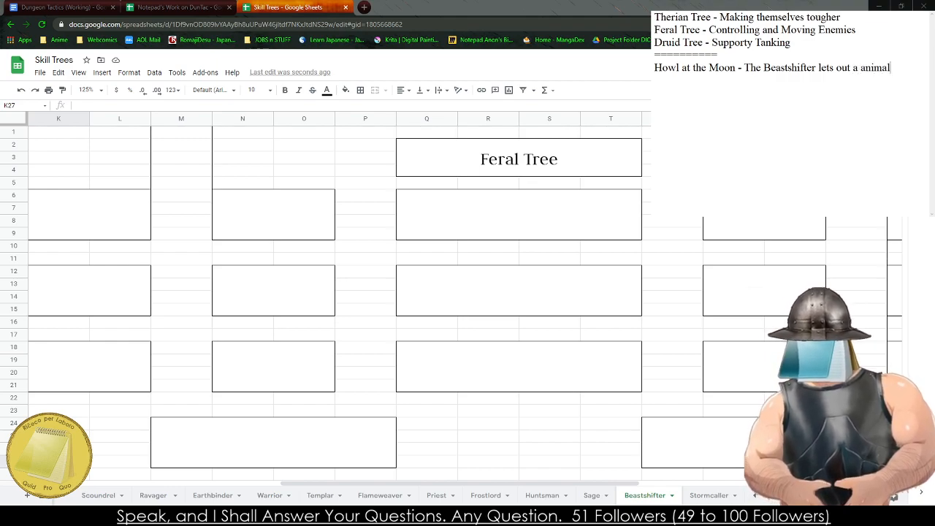
type("istic roar ")
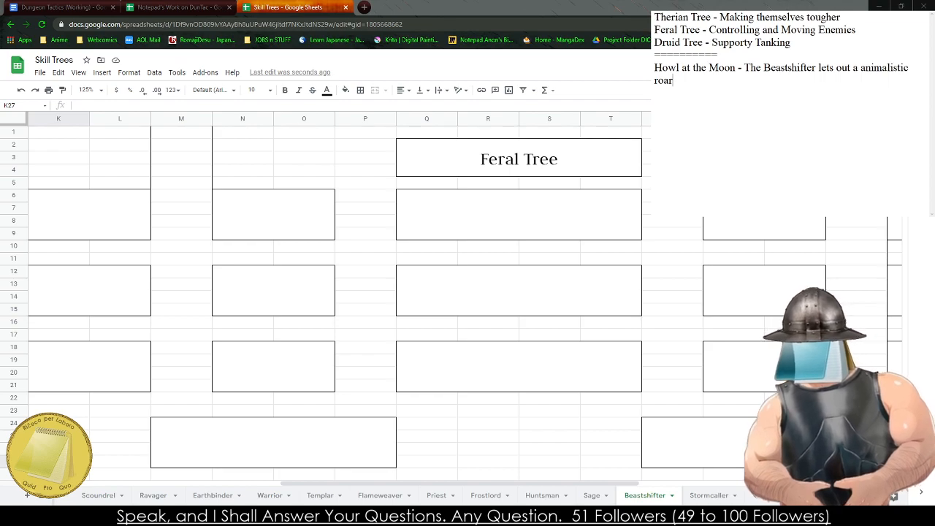
type(", all enem")
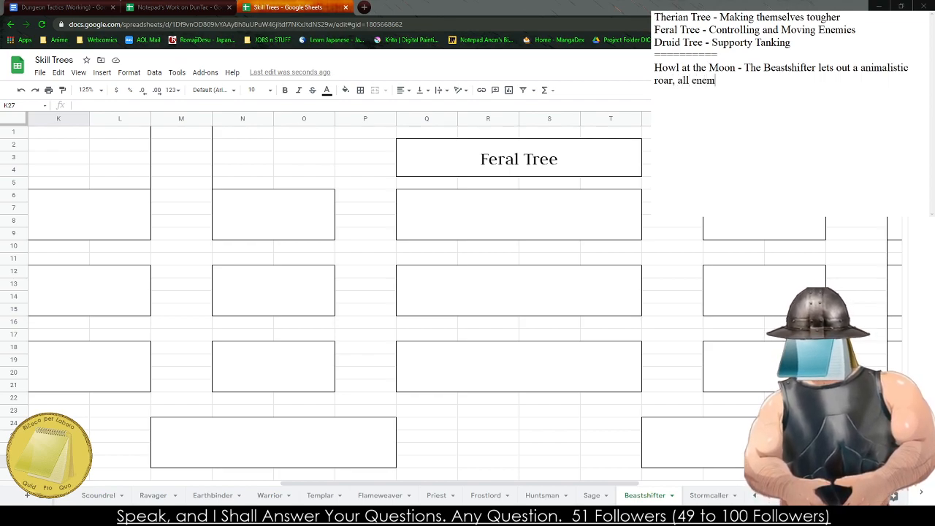
type("ies adjascent to them")
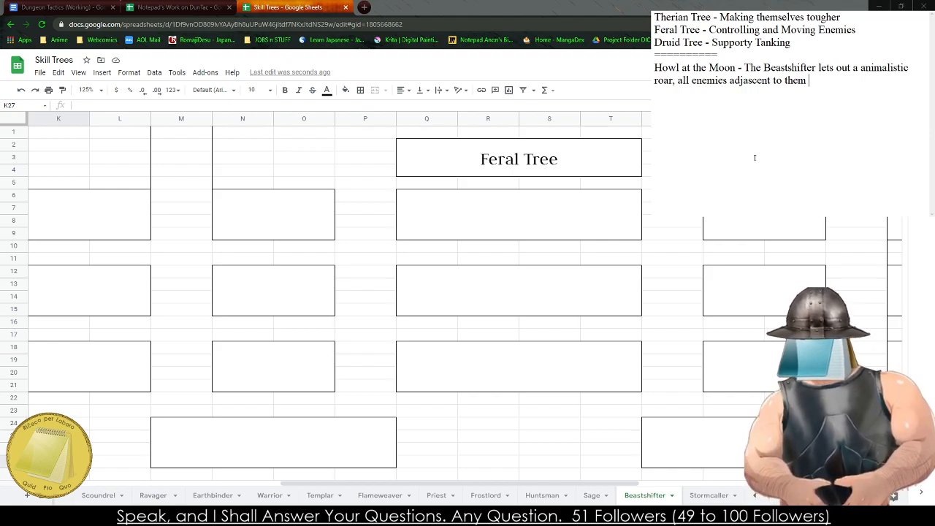
- Finish the Howl at the Moon entry with ", all enemies adjascent to them must attack them at least once this round. - 2 AP"
type("must attack t")
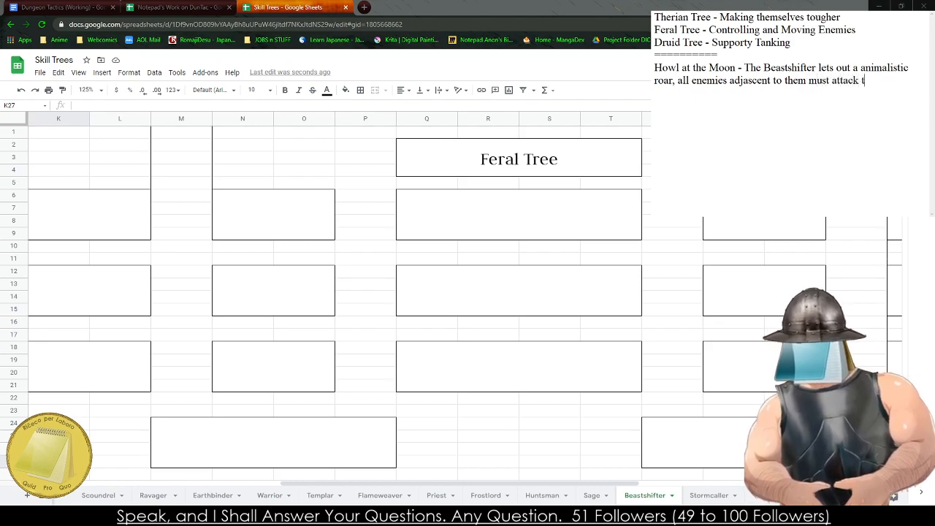
type("hem at least once ")
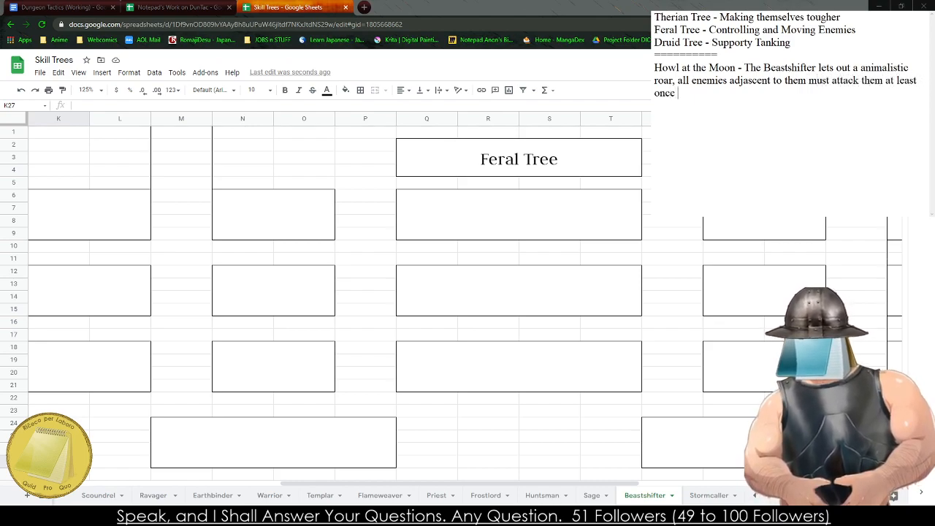
type("this turn. -")
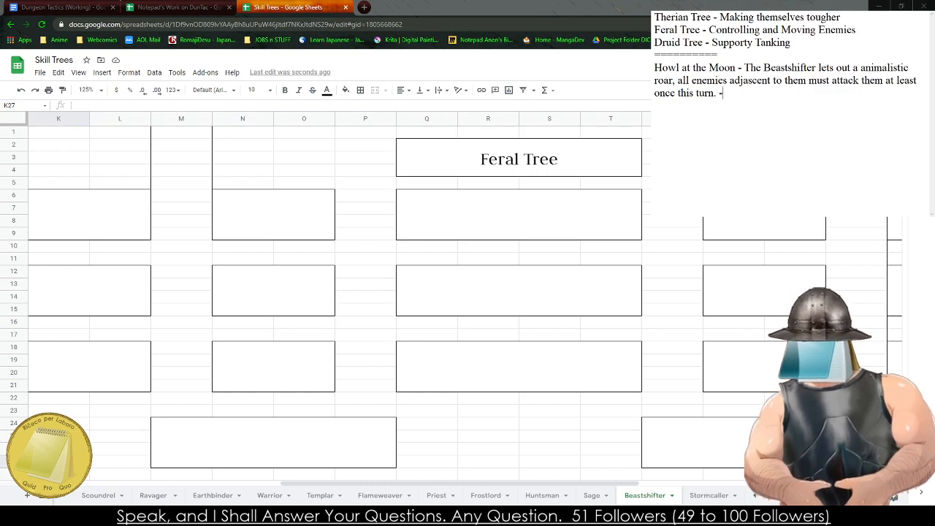
type(" 2 AP")
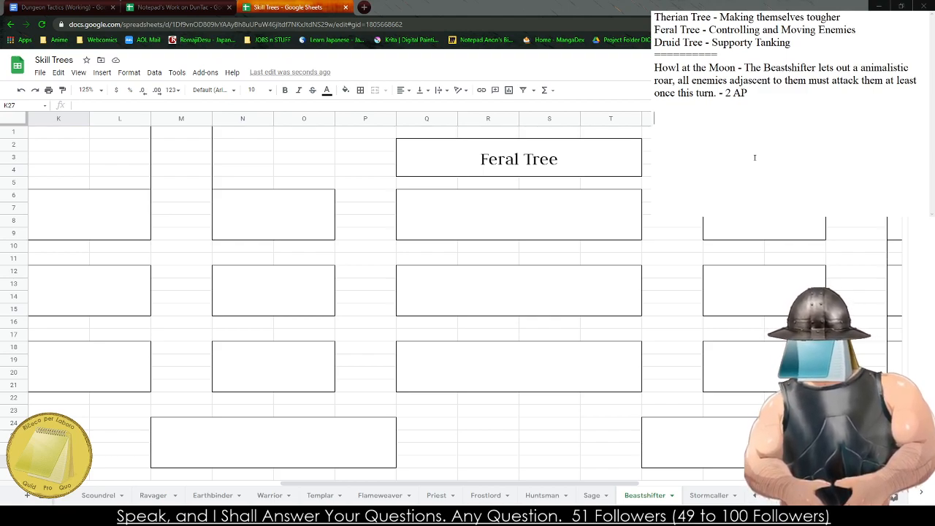
double_click(697, 92)
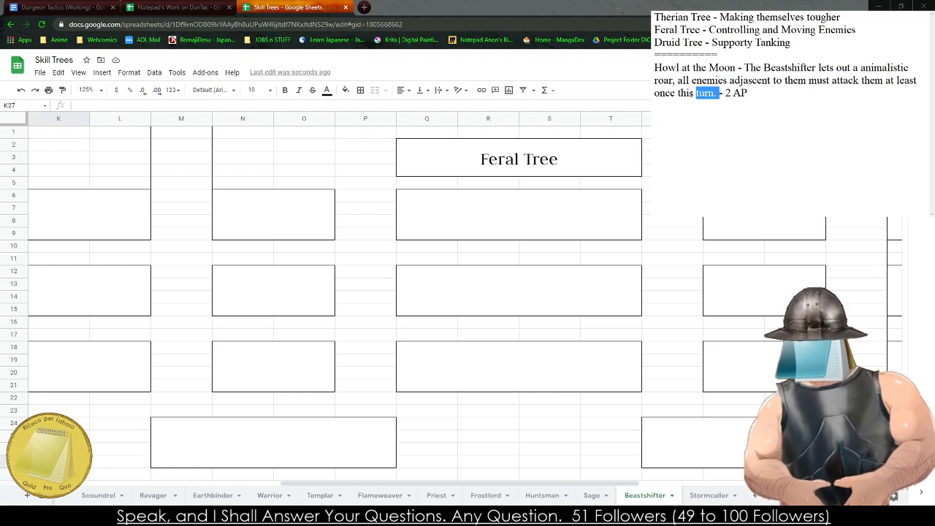
type("round.")
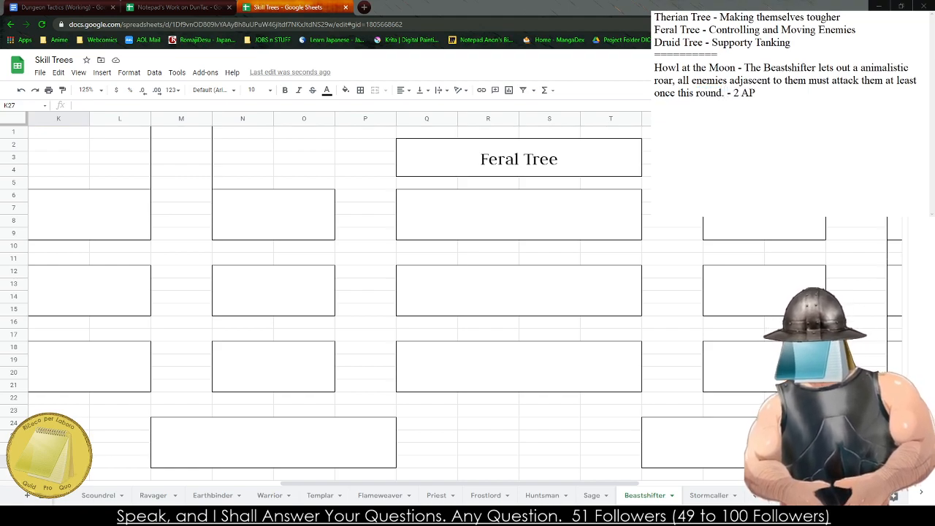
- Add a second ability entry to the notes below Howl at the Moon: "Power Swipe - The Beastshifter swipes with their spear"
left_click(787, 120)
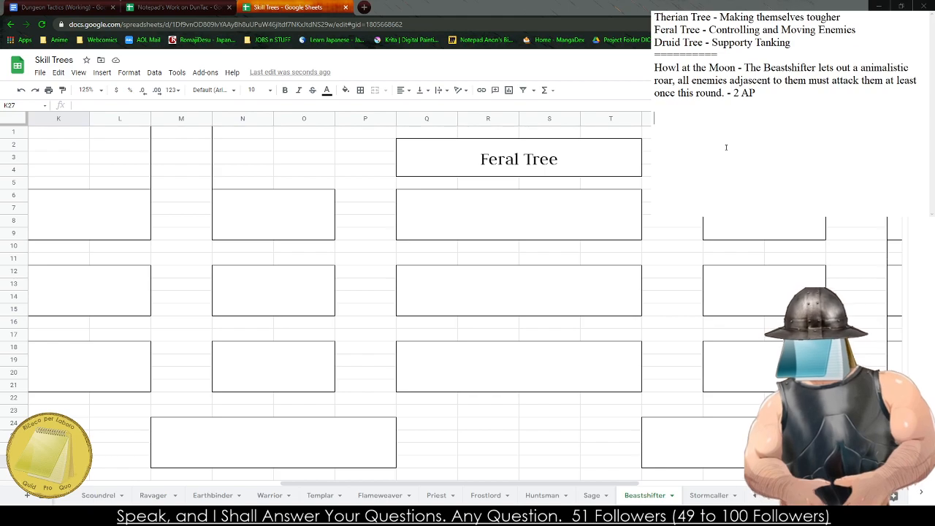
type("Power Swipe")
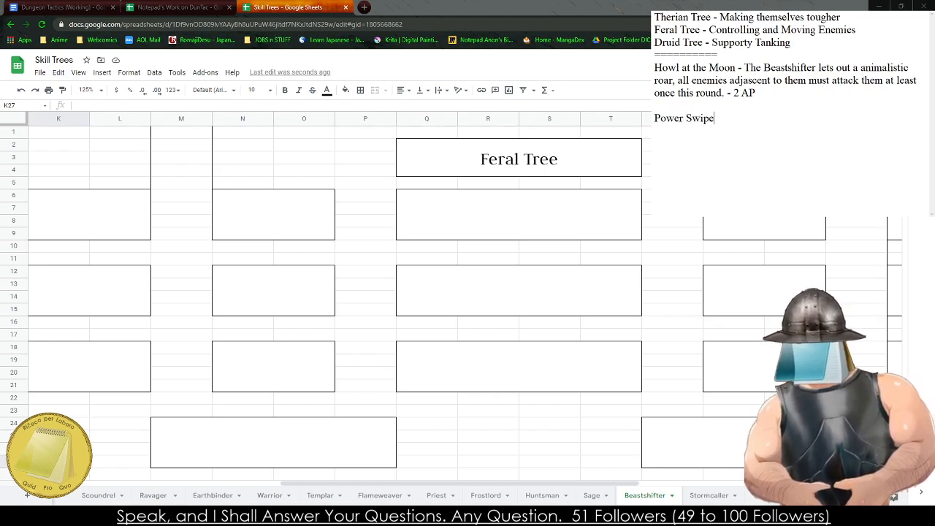
type(" - The Beast")
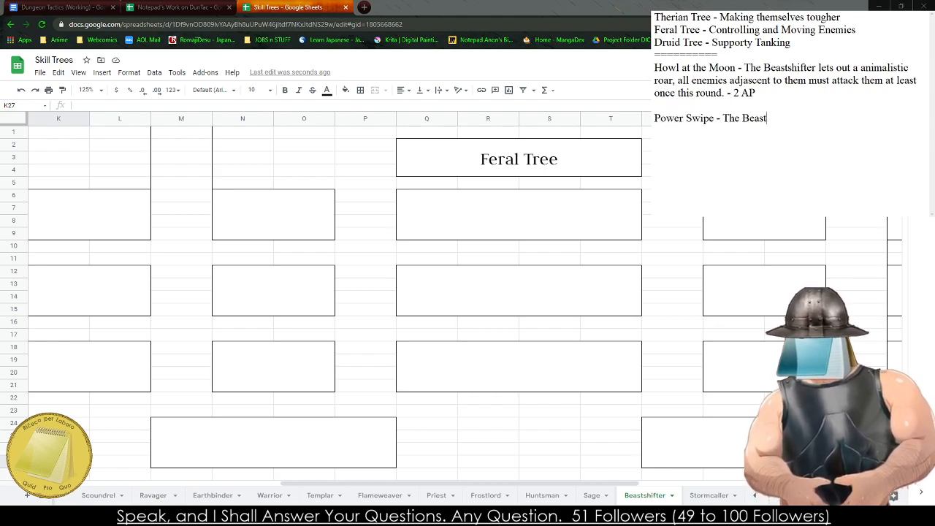
type("shifter swit")
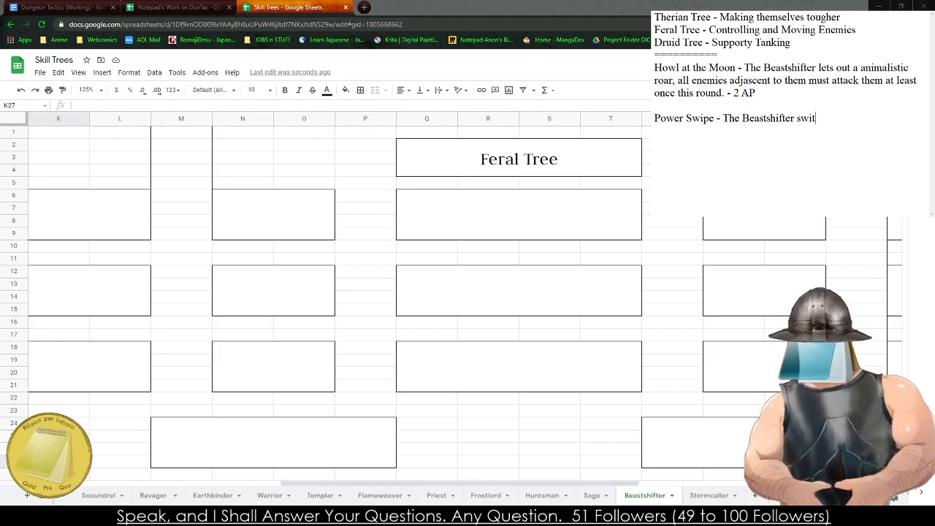
key("BackSpace")
type("pes with ")
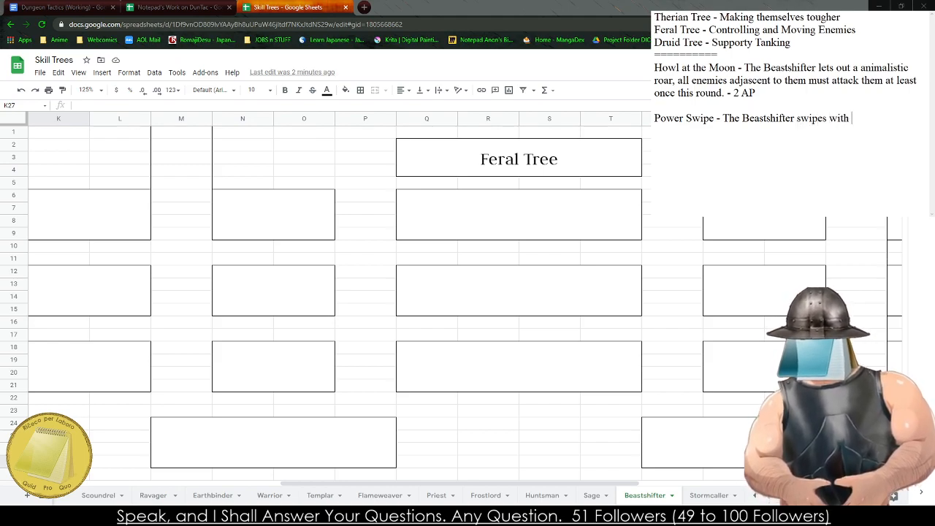
type("their")
type(" Beas")
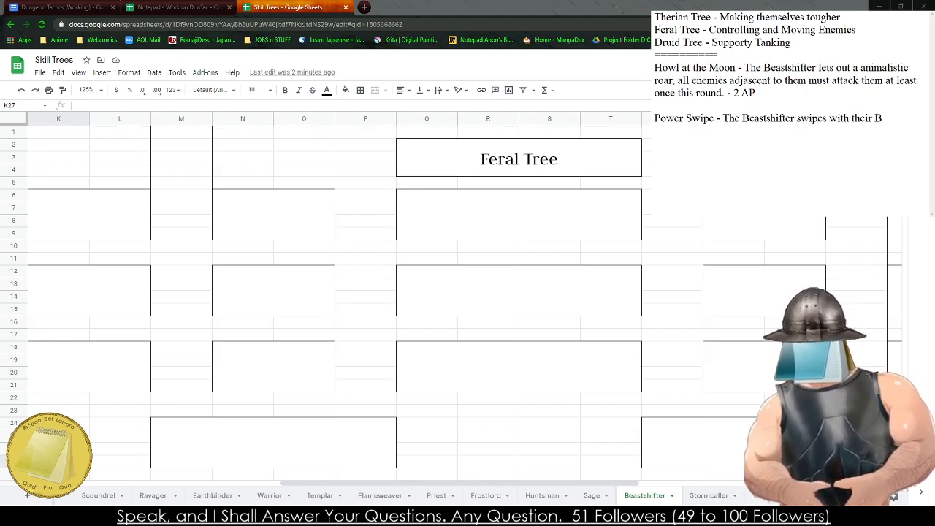
key("BackSpace")
key("BackSpace")
key("BackSpace")
key("BackSpace")
type("spear ")
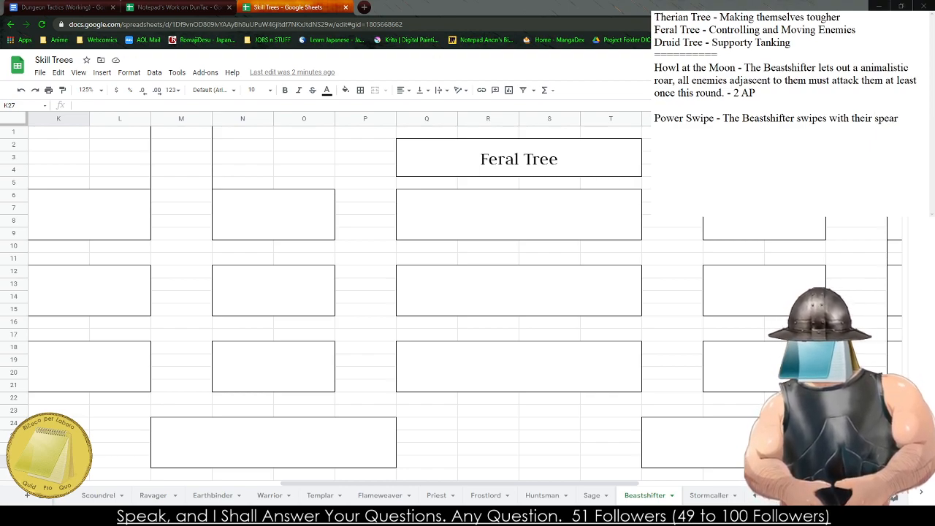
type("in a strai")
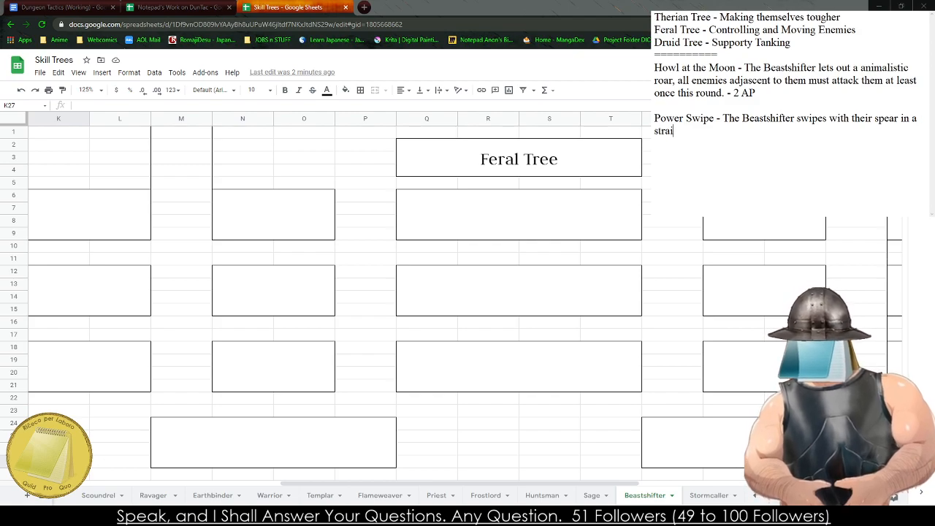
type("ght line in front")
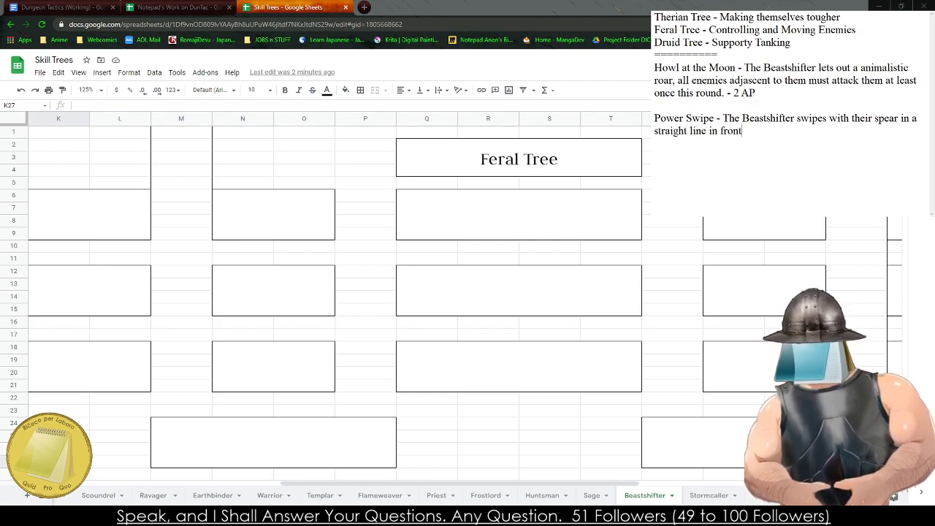
type(" of them.")
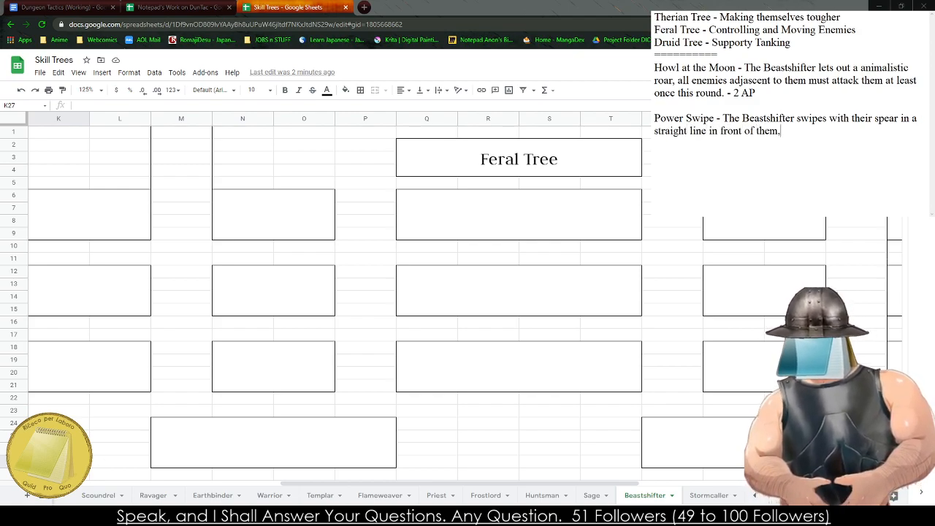
- Continue the Power Swipe entry with "in a straight line in front of them, dealing Melee Damage"
key("BackSpace")
type(", dealing ")
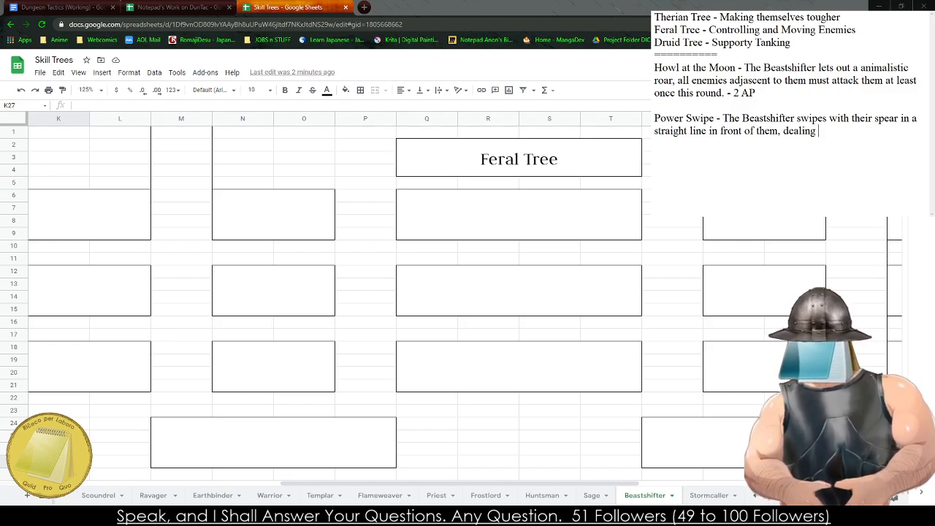
type("Melee Damag")
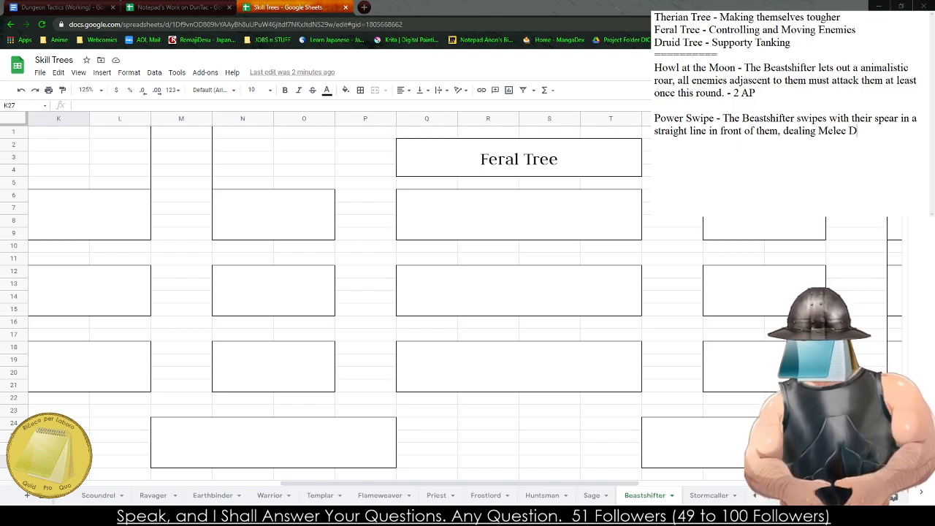
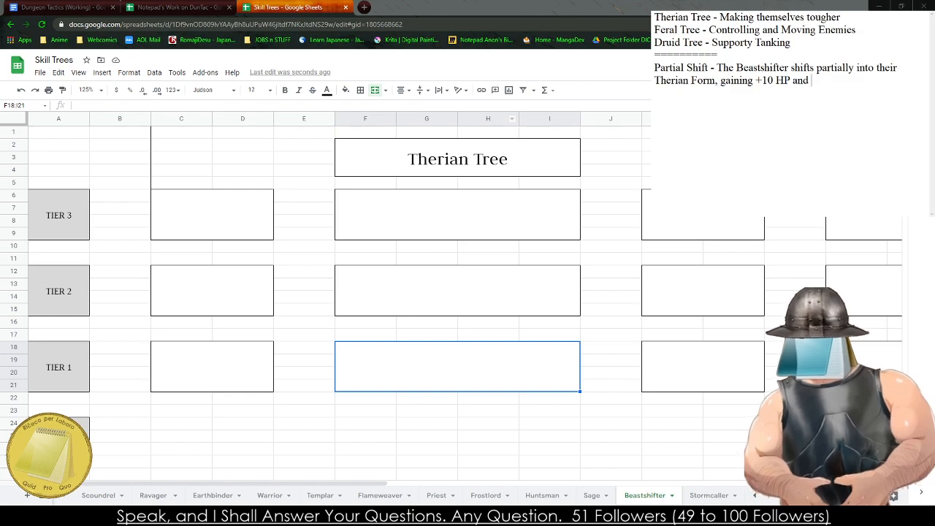
key("BackSpace")
key("BackSpace")
key("BackSpace")
key("BackSpace")
key("BackSpace")
key("BackSpace")
key("BackSpace")
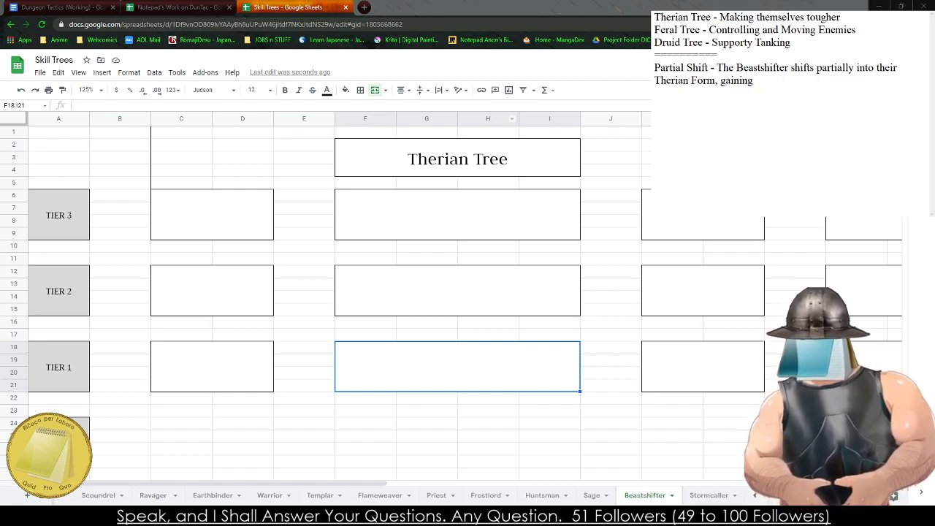
- Rewrite the bonus in the Partial Shift entry as "+10 Temporary HP and +2 Damage to their attacks."
type("+10 Tem")
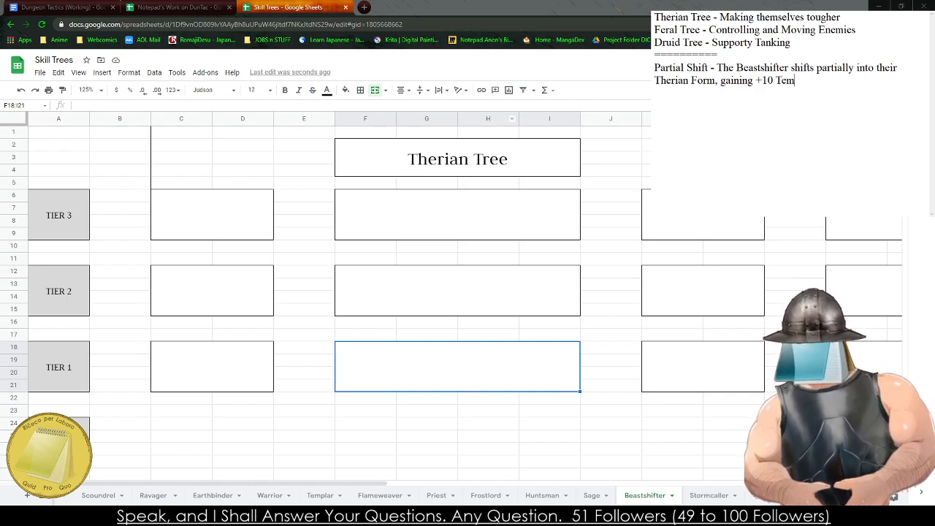
type("porary HP and")
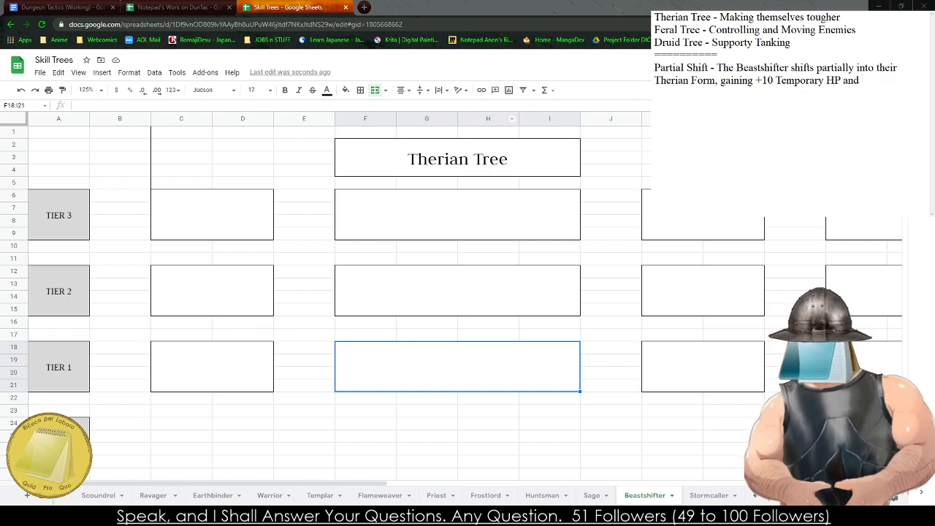
key("BackSpace")
key("BackSpace")
key("BackSpace")
key("BackSpace")
type(",")
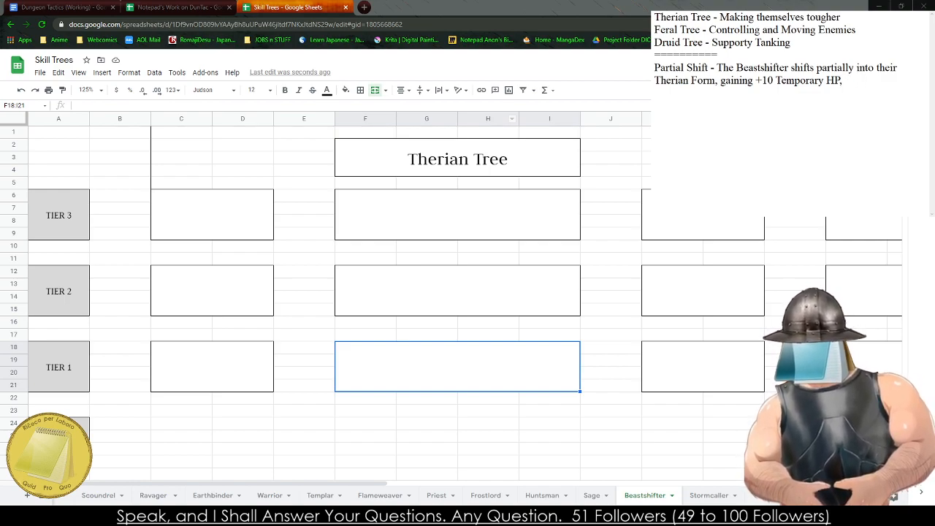
type(" gaining +10 Temporary HP and ")
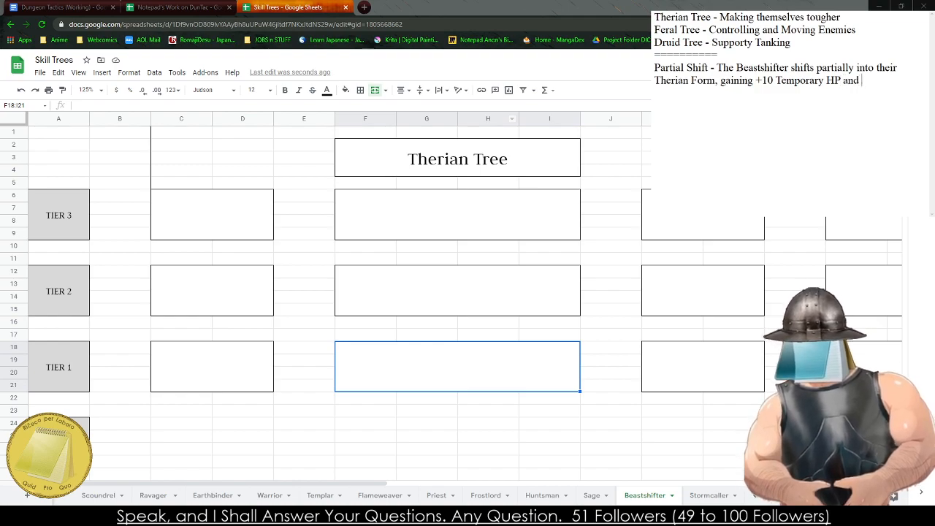
type("+2 Damage to their attacks.")
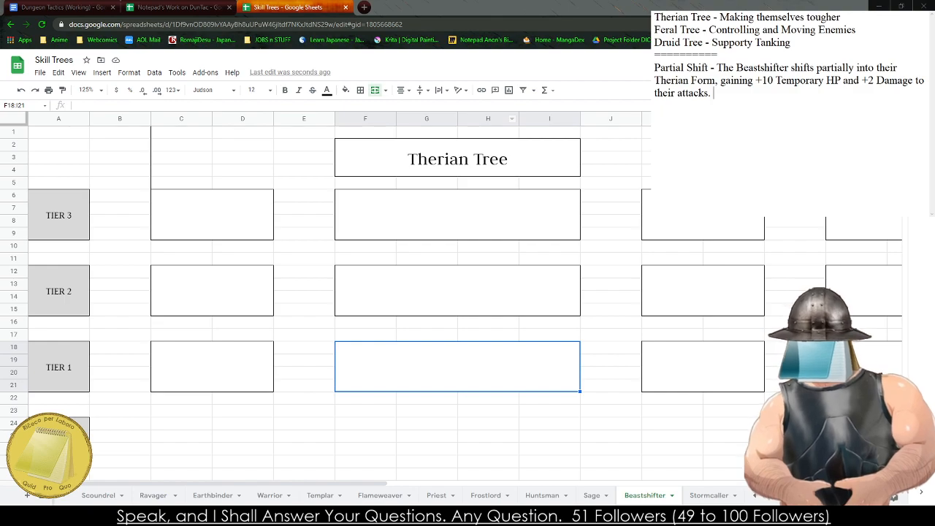
type(" -")
type(" 3 AP")
- Finish the Partial Shift entry with "They can still use all Abilities. - 4 AP."
key("BackSpace")
key("BackSpace")
key("BackSpace")
key("BackSpace")
key("BackSpace")
key("BackSpace")
type("They can ")
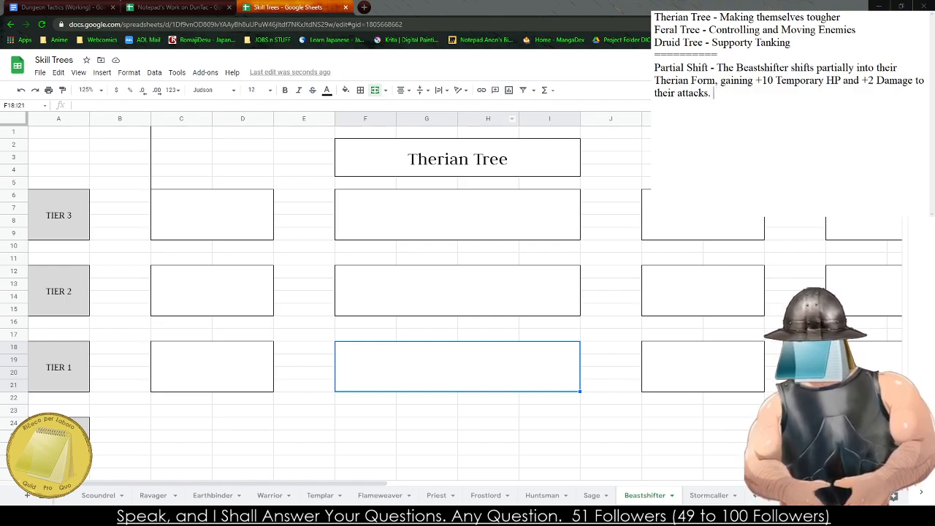
type("still u")
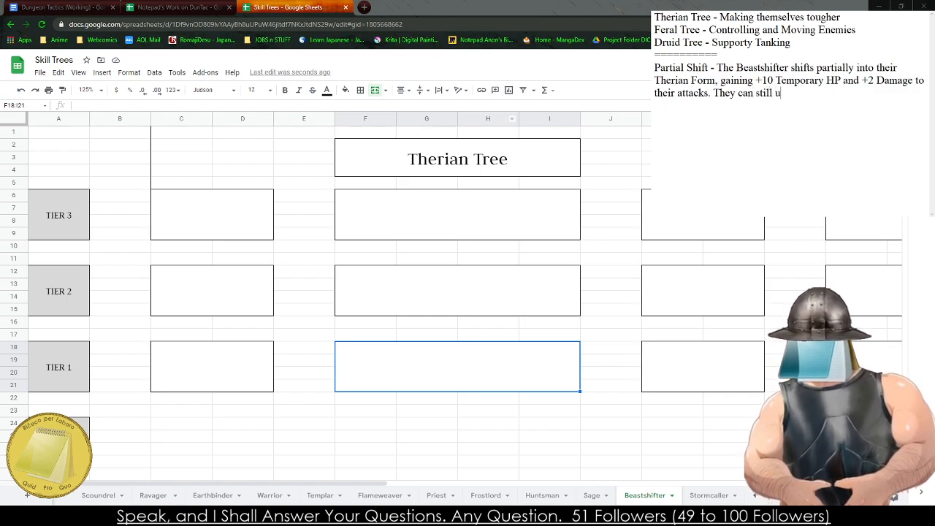
type("se all AB")
key("BackSpace")
type("bilities. - 3")
key("BackSpace")
type("4 AP.  ")
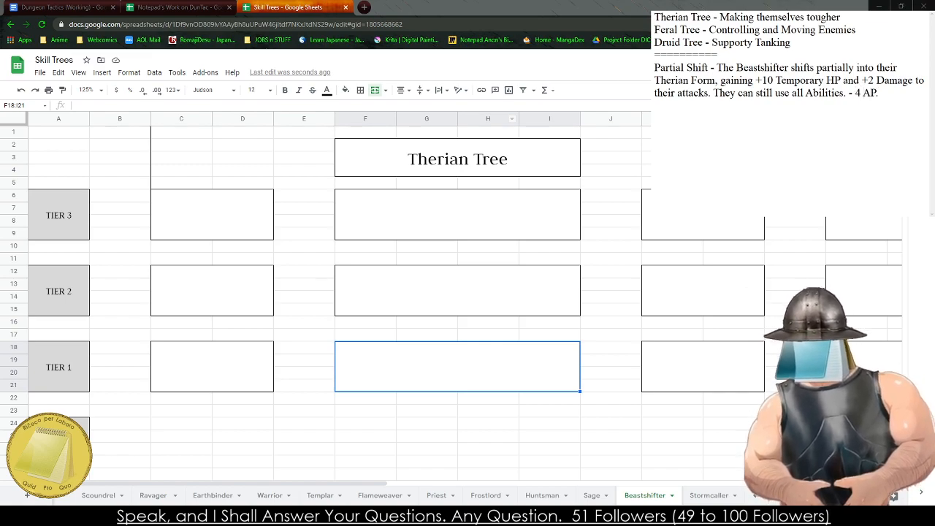
type("Full Shfi")
- Add a second entry to the notes: "Full Shift - The Beastshifter transforms fully into their Therian Form, gaining +20 Temporary HP"
key("BackSpace")
key("BackSpace")
type("ift - The Beas")
type("tshifter ")
type("transforms ")
type("fully into their")
type(" Therian Form")
type(", gaining +20")
type(" H")
key("BackSpace")
type("Tmepo")
key("BackSpace")
key("BackSpace")
key("BackSpace")
key("BackSpace")
type("emporary HP")
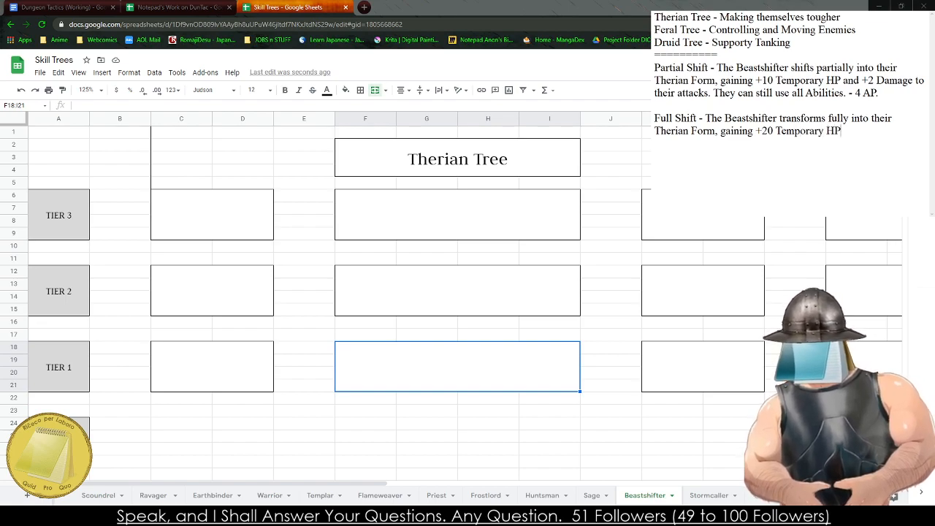
type(" and +4 D")
type("amage to all")
- Continue the Full Shift entry with "and +4 Damage to their Attacks."
key("BackSpace")
key("BackSpace")
key("BackSpace")
type("their Attacks.")
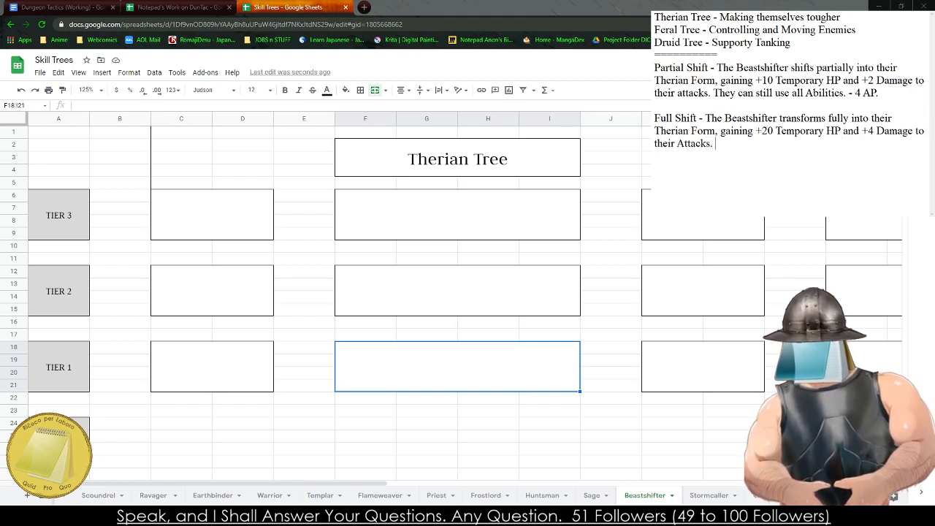
- Remove the Partial Shift and Full Shift entries from the notes, keeping the tree descriptions and the divider line
key("shift+Up")
key("shift+Up")
key("shift+Up")
key("shift+Left")
key("shift+Up")
key("shift+Up")
key("shift+Up")
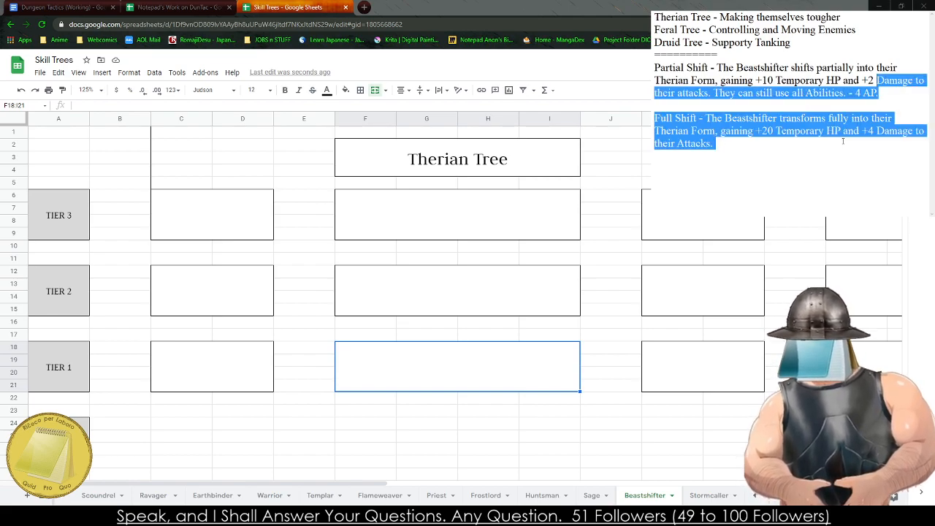
key("ctrl+x")
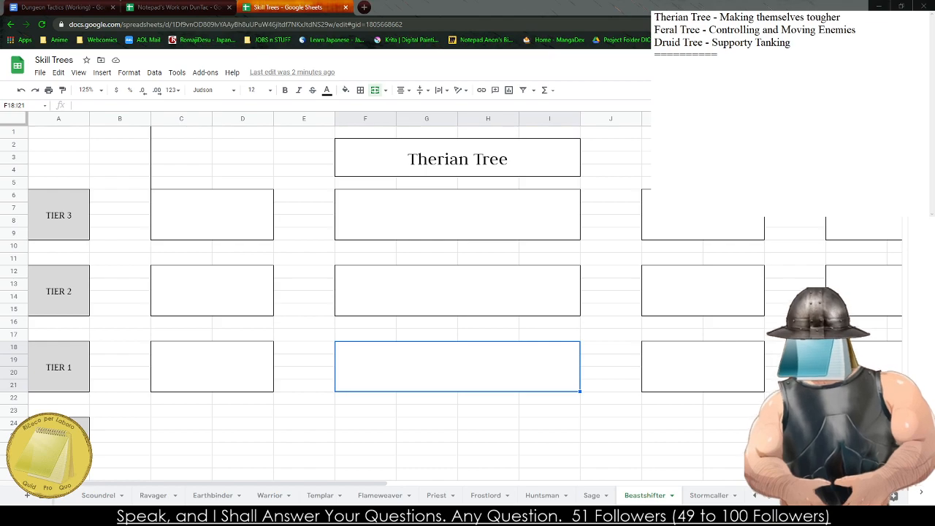
- Look up the Abomination on the Official Darkest Dungeon Wiki and examine its human and beast form skills, camping skills and tactical analysis
left_click(364, 8)
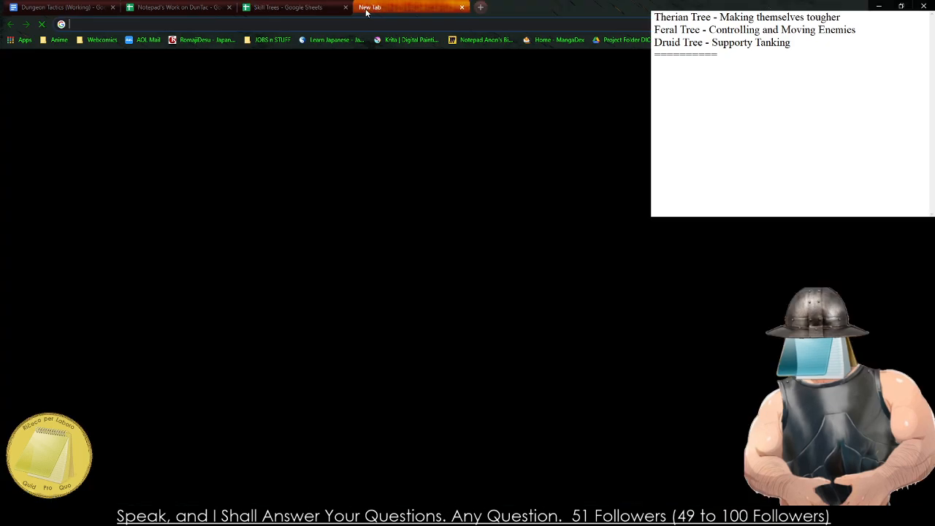
type("abomination")
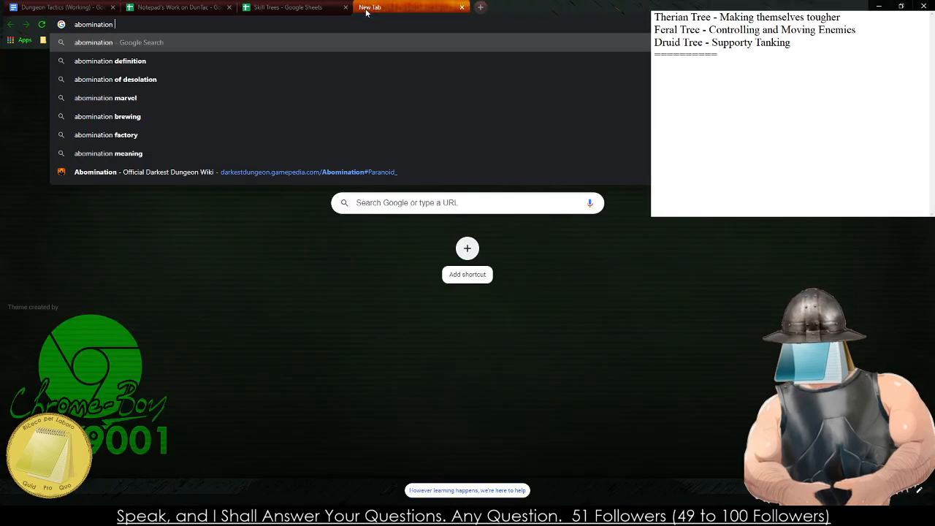
left_click(145, 172)
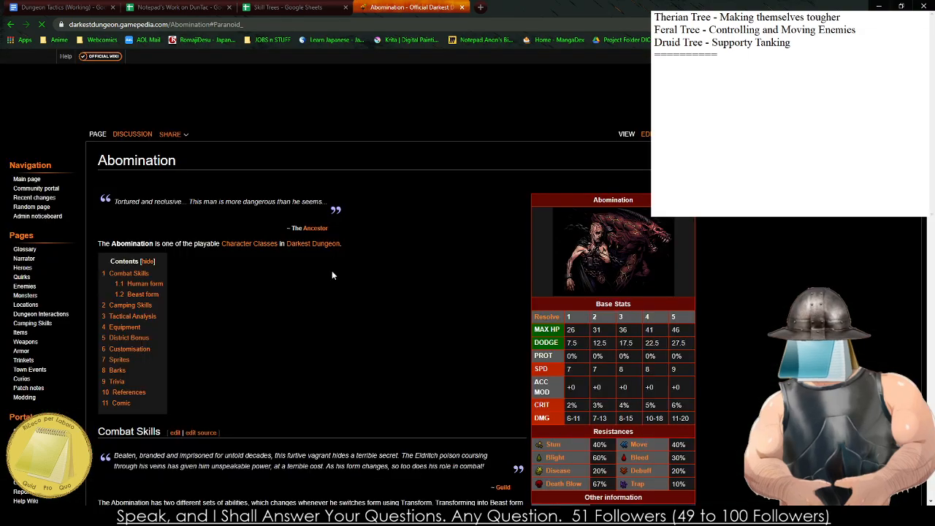
scroll(325, 277, "down", 5)
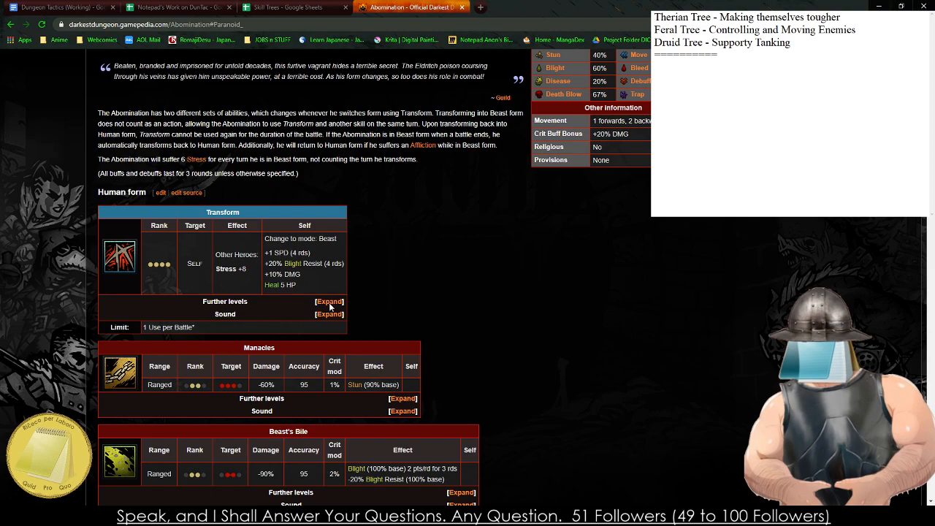
scroll(329, 307, "down", 5)
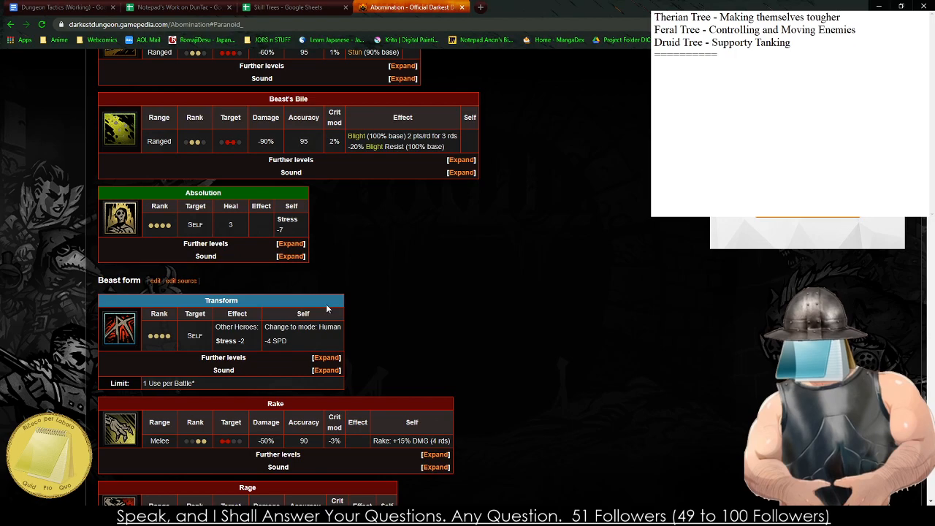
scroll(326, 305, "down", 3)
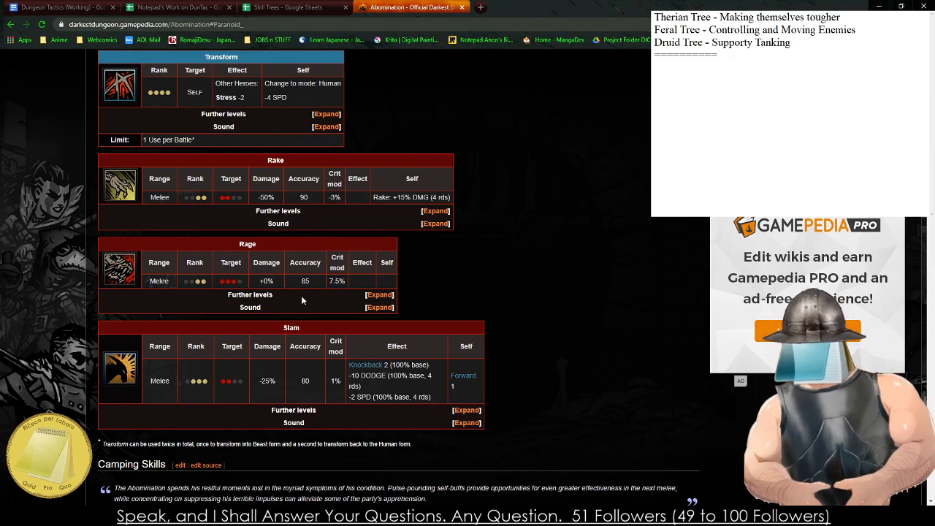
scroll(335, 252, "down", 6)
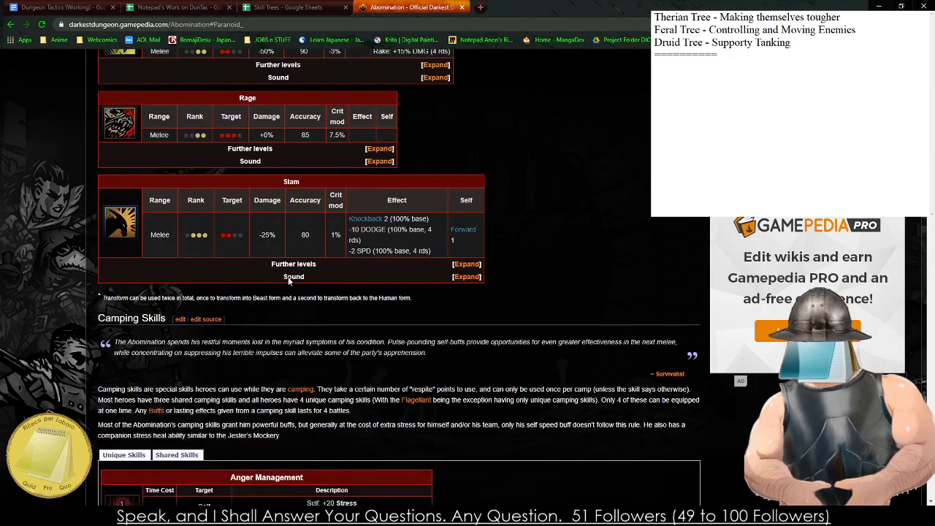
scroll(277, 285, "down", 4)
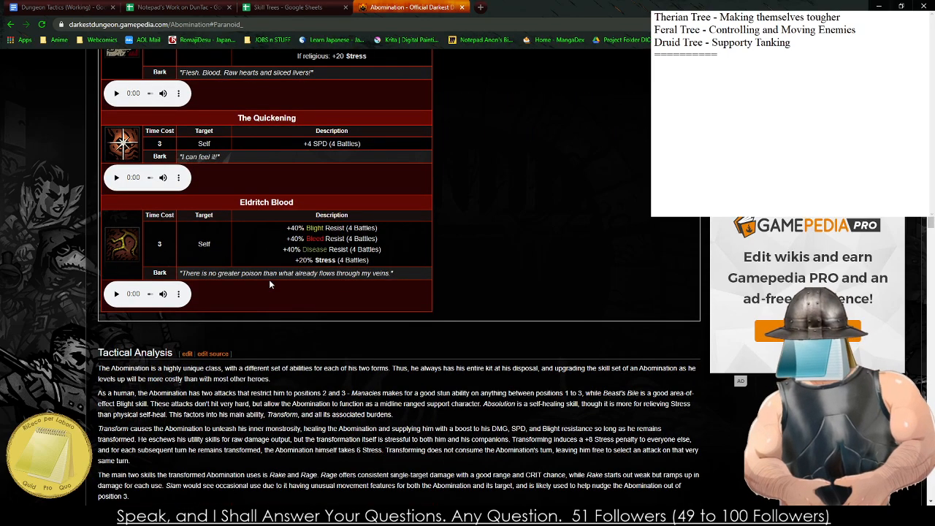
scroll(268, 284, "down", 3)
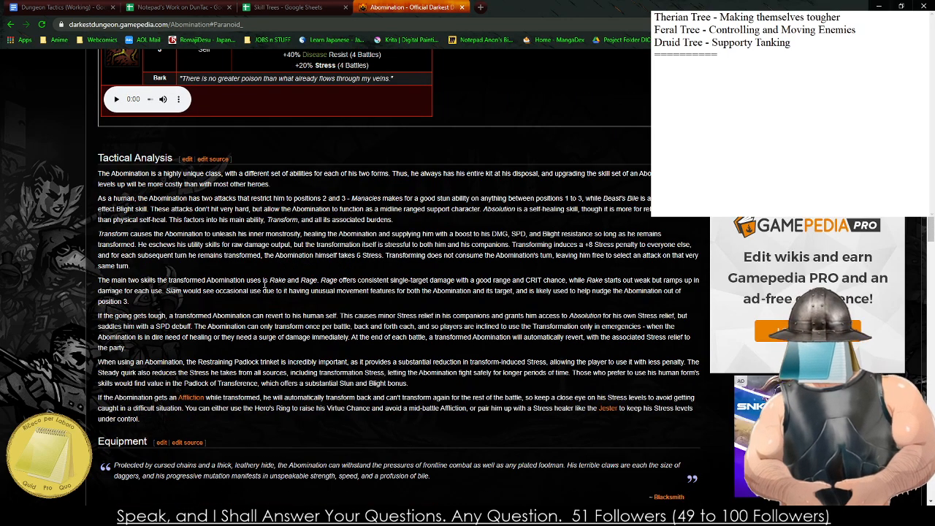
scroll(264, 285, "down", 1)
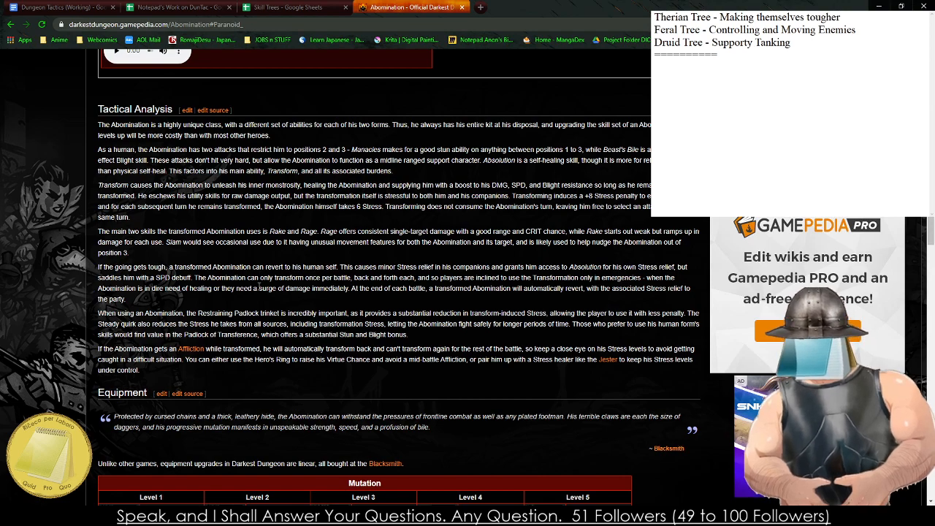
- Return to the Skill Trees spreadsheet and start a new entry below the notes' divider: "Therianthrope - The Beastshifter morphs"
left_click(340, 5)
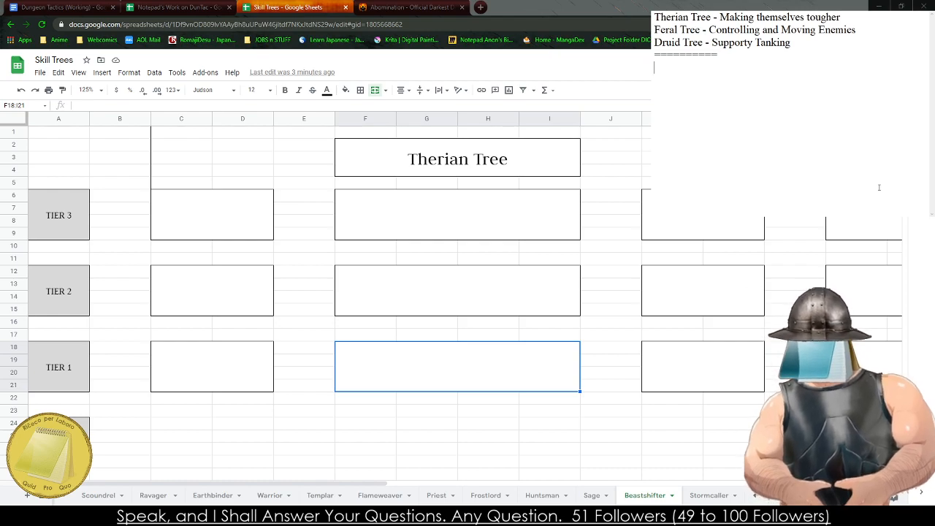
type("Therian")
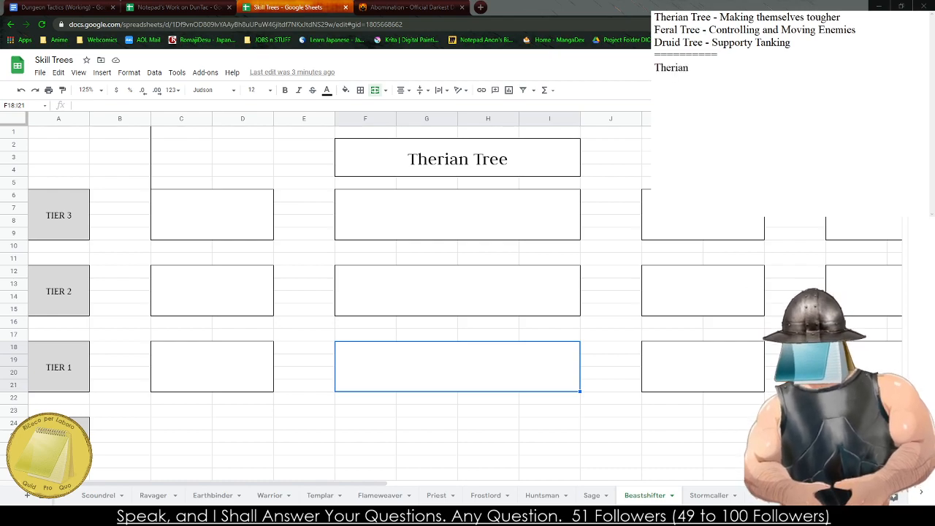
type("thrope ")
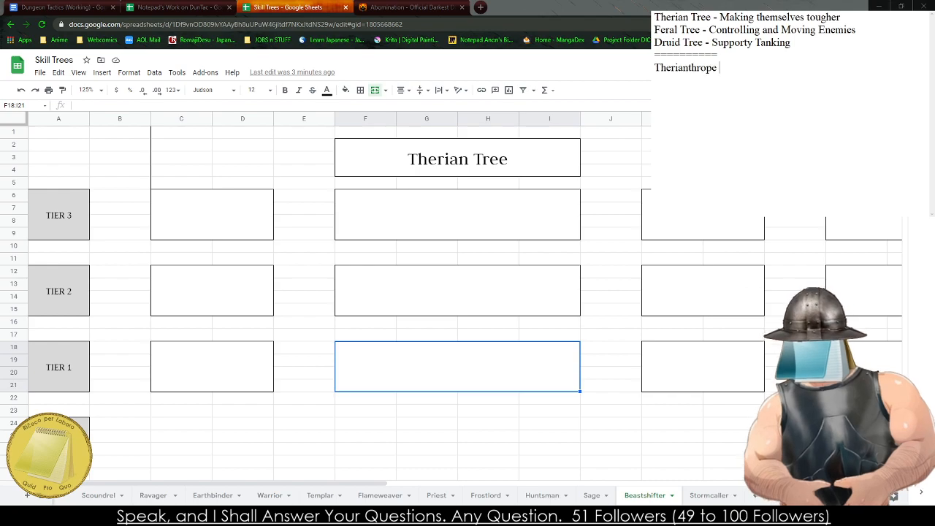
type("- The")
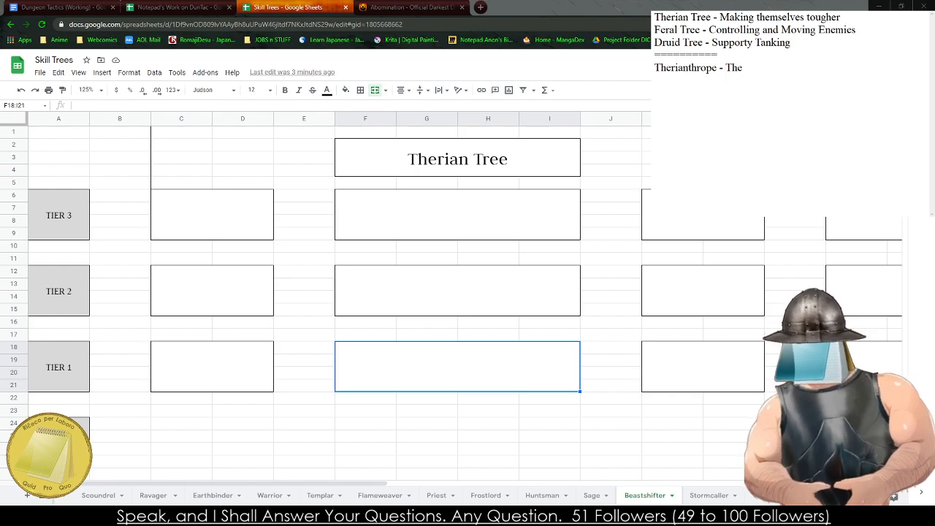
type(" Beasthi")
key("BackSpace")
key("BackSpace")
key("BackSpace")
type("hif")
key("BackSpace")
key("BackSpace")
key("BackSpace")
type("t")
type("shifter m")
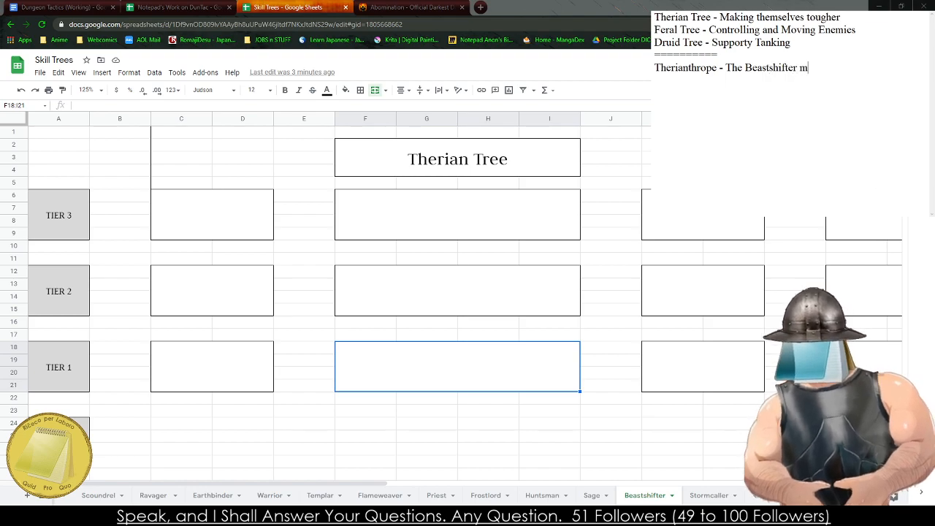
type("orphs intot")
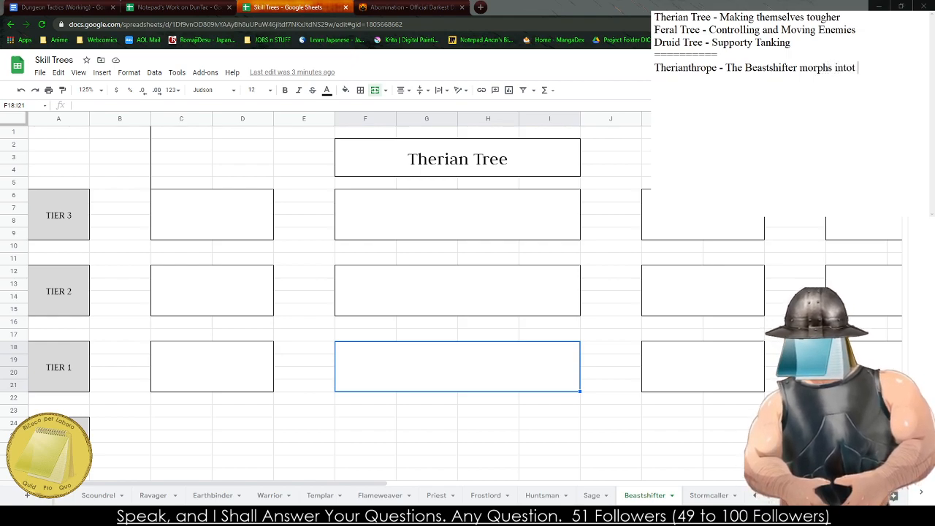
- Continue the Therianthrope entry with "into their terrifying Therian form, gaining +10 Temporary HP and"
key("BackSpace")
key("BackSpace")
type("their")
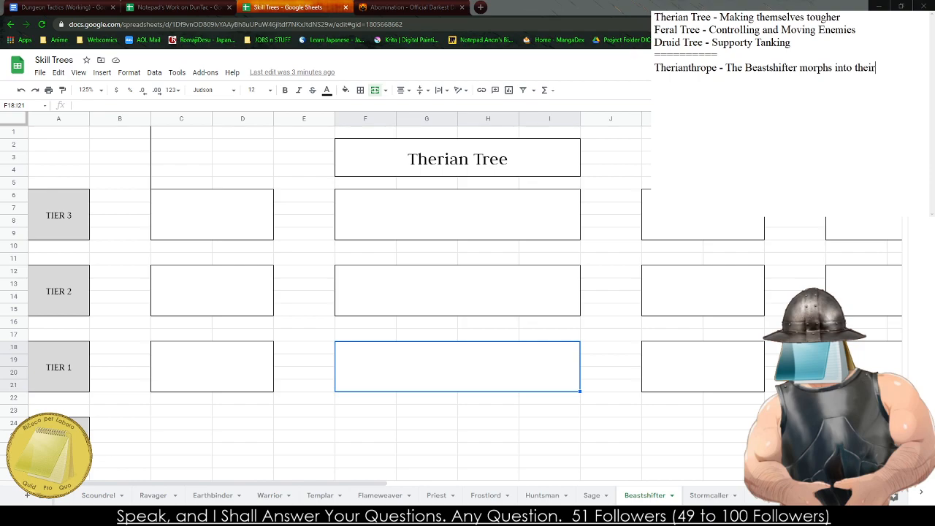
type(" terrifying Therian for")
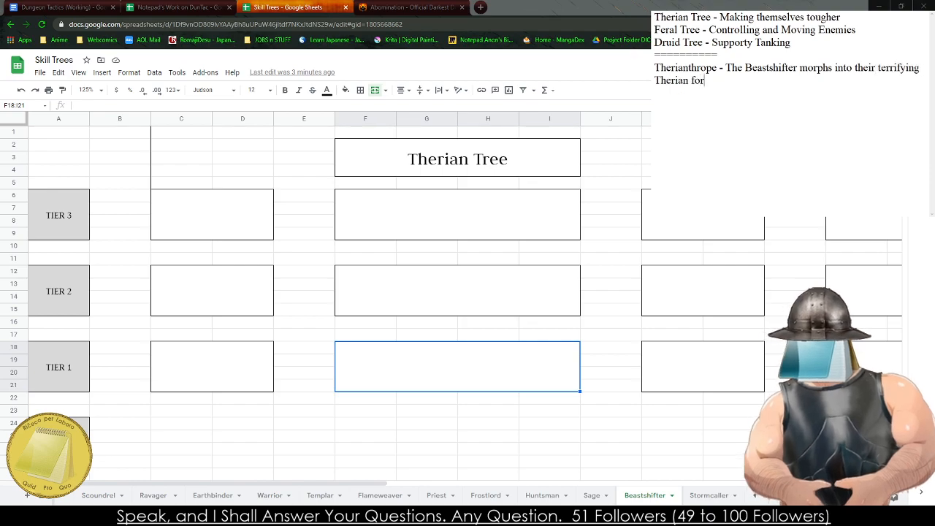
type("m, gaining ")
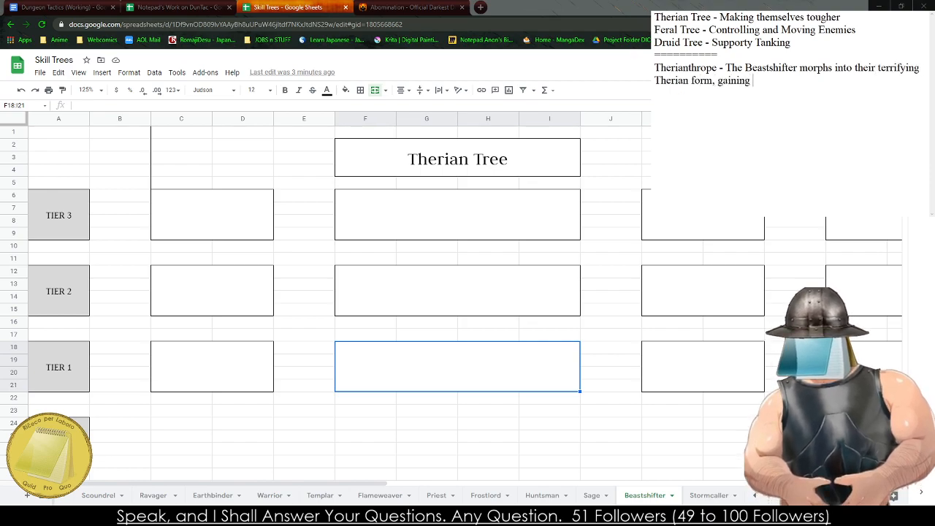
type("+10 Te")
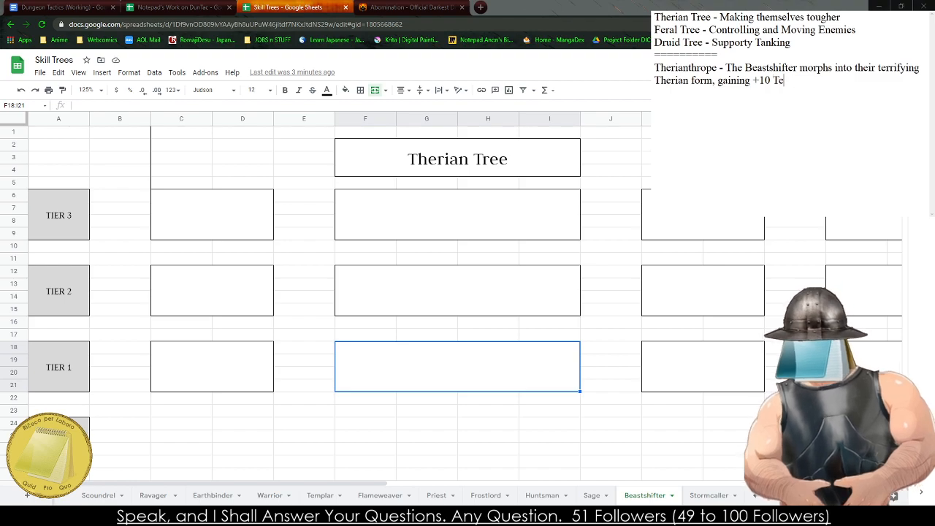
type("mporary HP and")
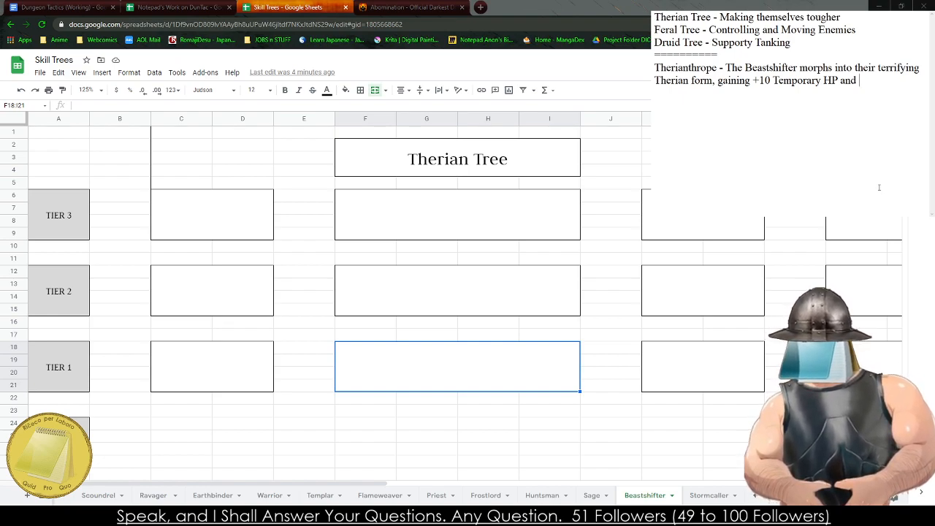
- Continue the Therianthrope sentence with "dealing Might + 4 Damage as their Basic Melee Attack"
type("deali")
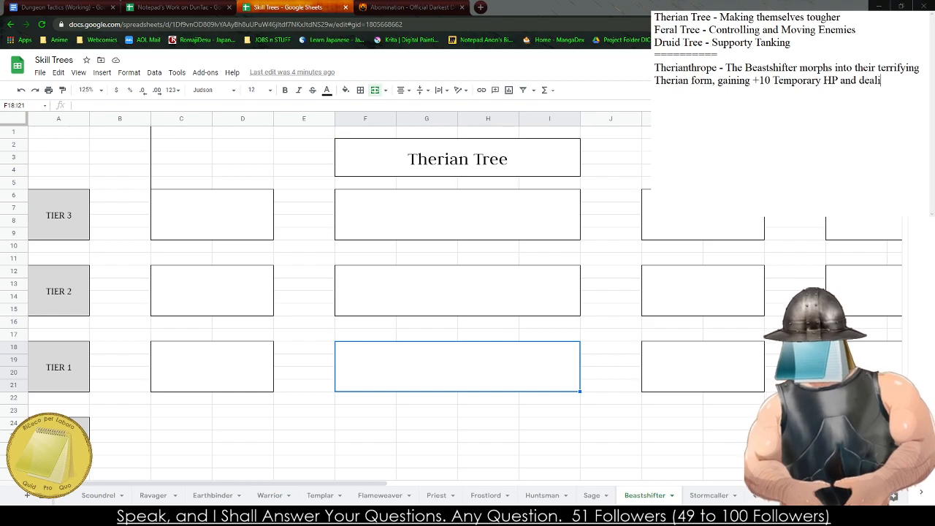
type("ng +3 Damage)")
key("BackSpace")
key("BackSpace")
key("BackSpace")
key("BackSpace")
key("BackSpace")
key("BackSpace")
key("BackSpace")
key("BackSpace")
key("BackSpace")
key("BackSpace")
key("BackSpace")
key("BackSpace")
key("BackSpace")
key("BackSpace")
key("BackSpace")
key("BackSpace")
key("BackSpace")
key("BackSpace")
type("d")
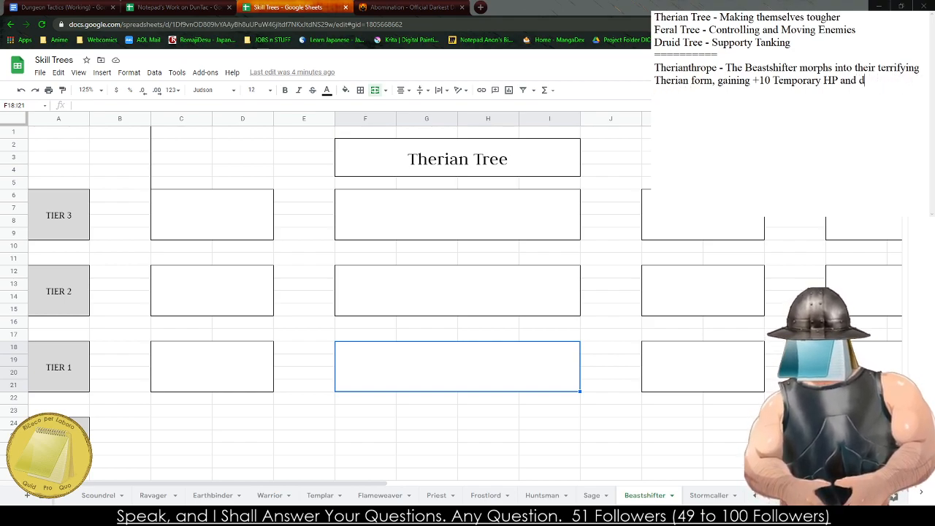
type("ealing Might + 4 Damage")
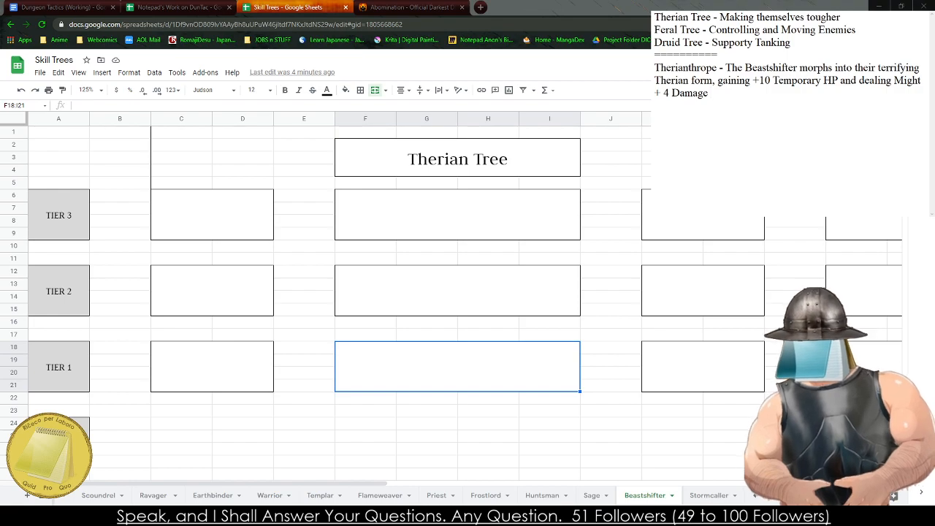
type("eir B")
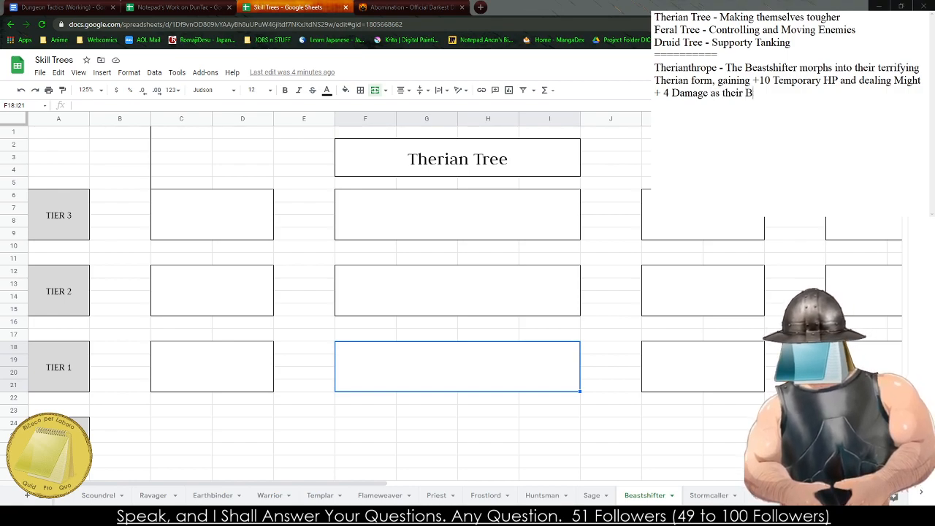
type("asic Melee ")
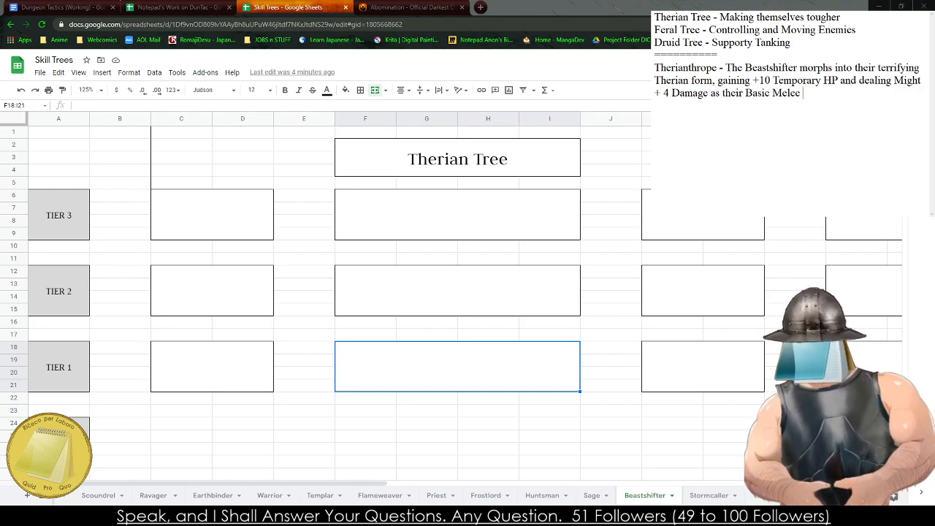
type("Attack")
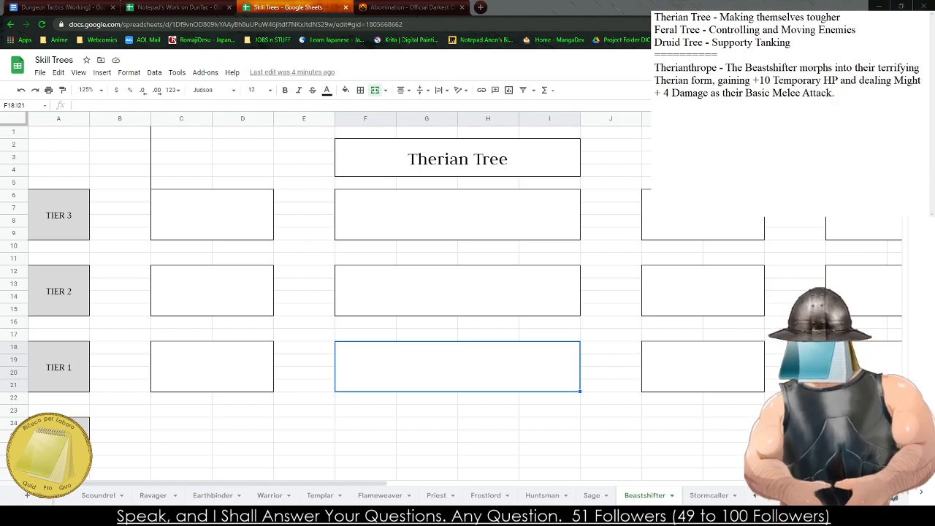
type(". - 5")
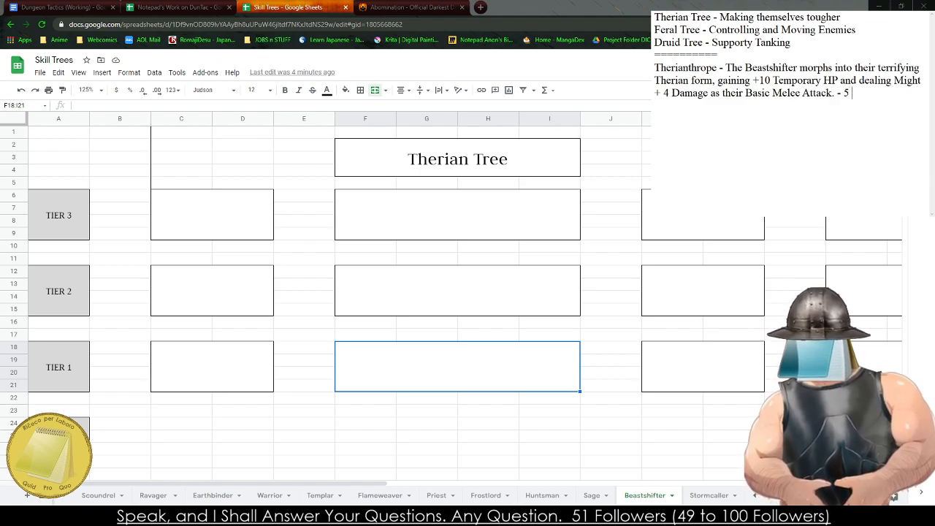
- End the Therianthrope entry with its cost, "- 4 AP."
key("BackSpace")
type("4 AP.")
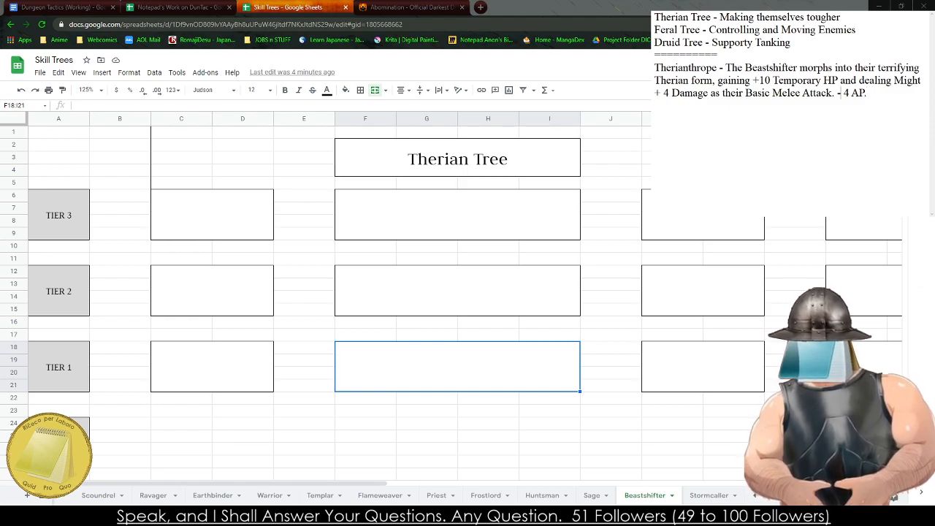
- Insert "Only one transformation may be active at a time" before the AP cost in the Therianthrope entry
type("Only one ")
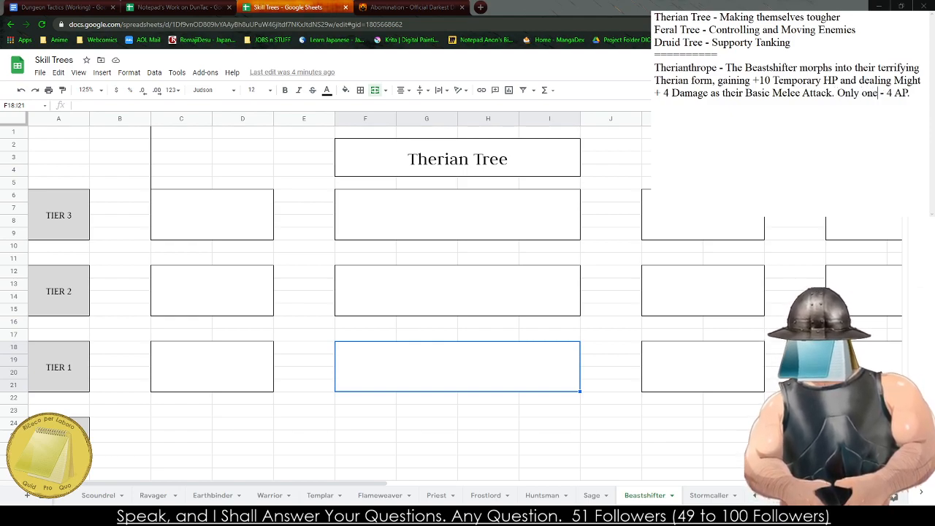
type("transofr")
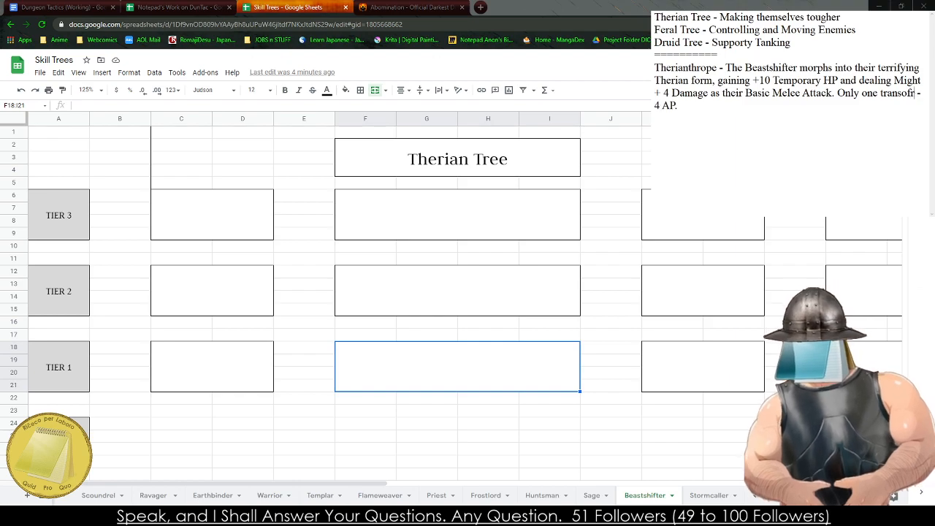
key("BackSpace")
key("BackSpace")
key("BackSpace")
type("formation may be active at a time.")
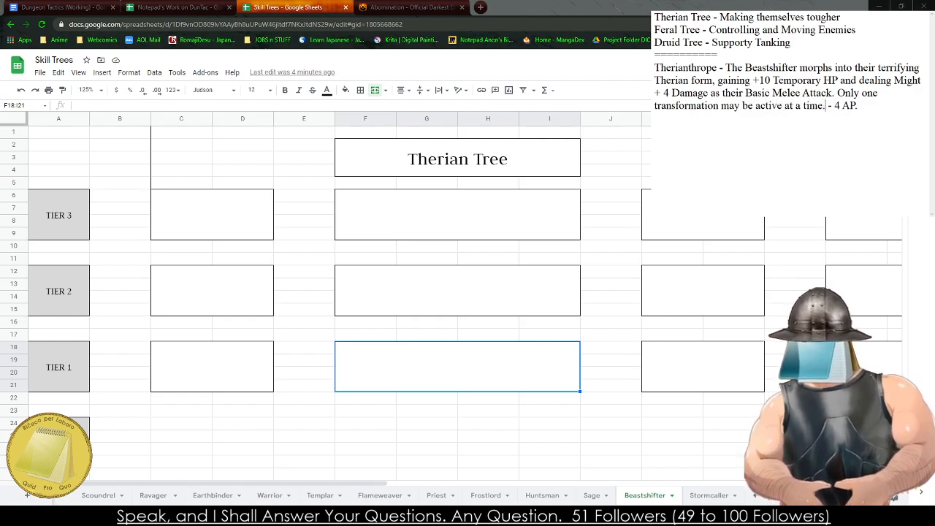
key("BackSpace")
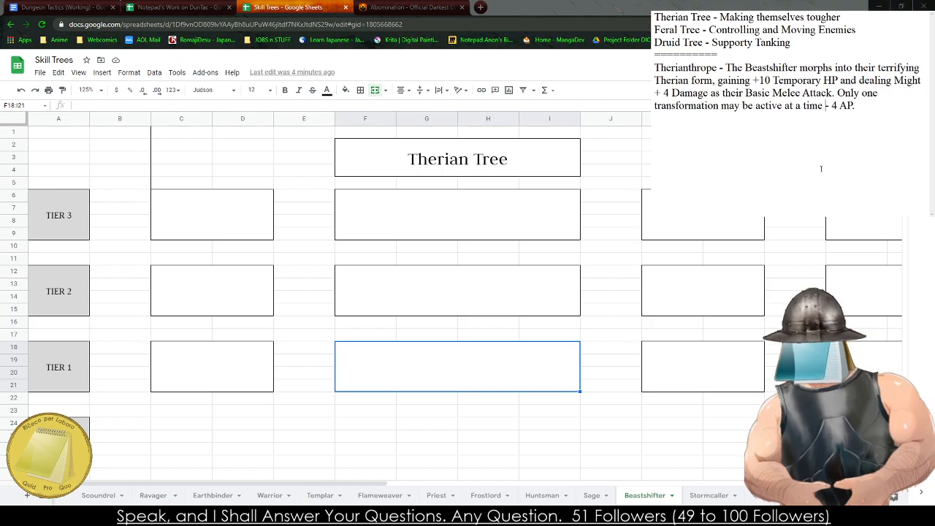
- In the Therianthrope entry, replace "and dealing" after Temporary HP with ", +2 Physical Armor,"
left_click_drag(913, 130, 753, 80)
left_click(834, 81)
left_click(753, 81)
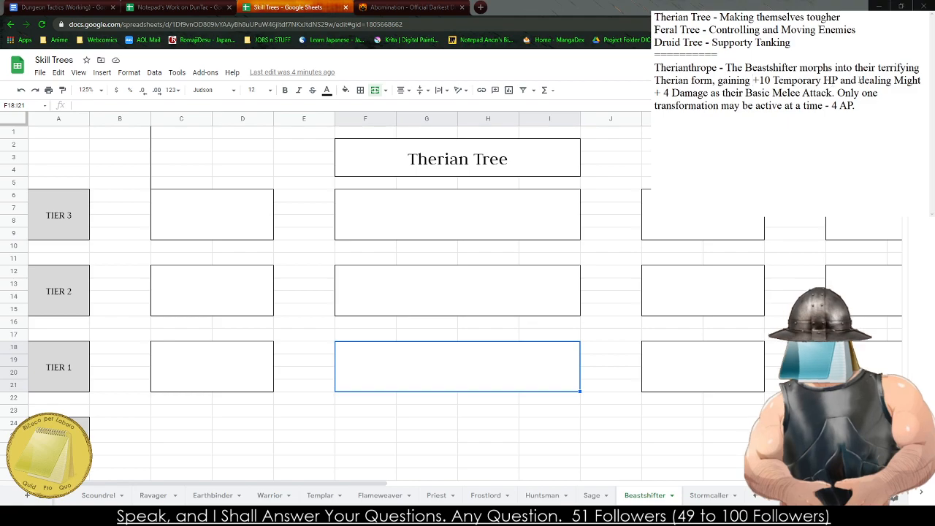
left_click_drag(894, 80, 837, 80)
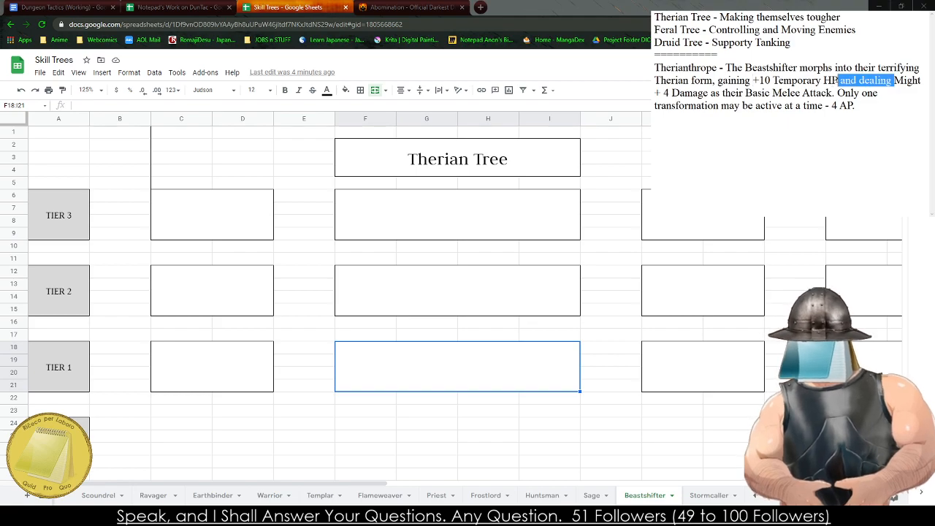
key("BackSpace")
type(", ")
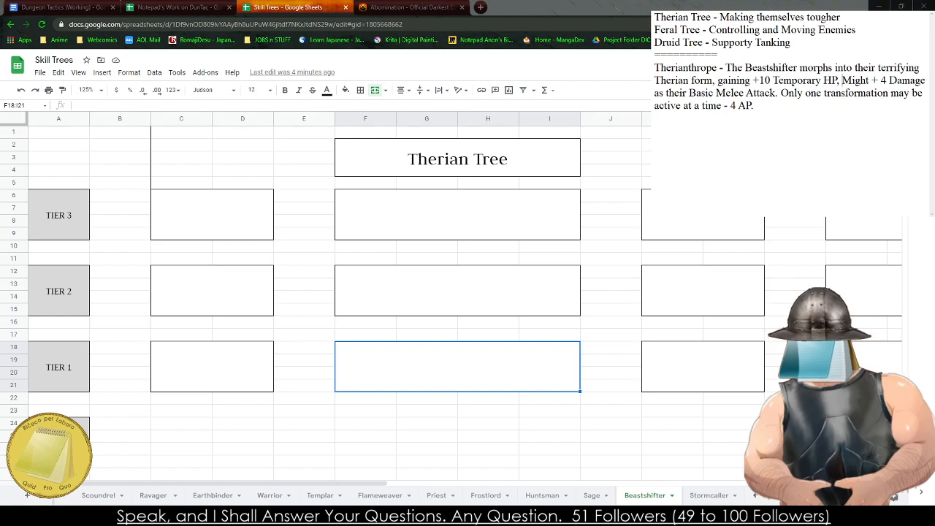
type("+2 Physical Armor,")
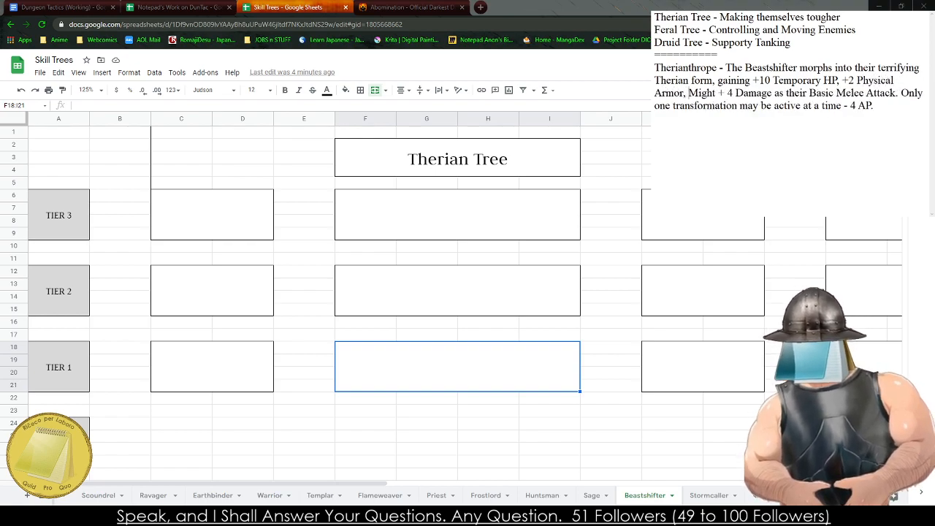
left_click_drag(887, 131, 654, 68)
- Start a new entry below Therianthrope, separated by a blank line: "Pounce - The Beastshifter quickly pounces on an enemy,"
left_click(899, 127)
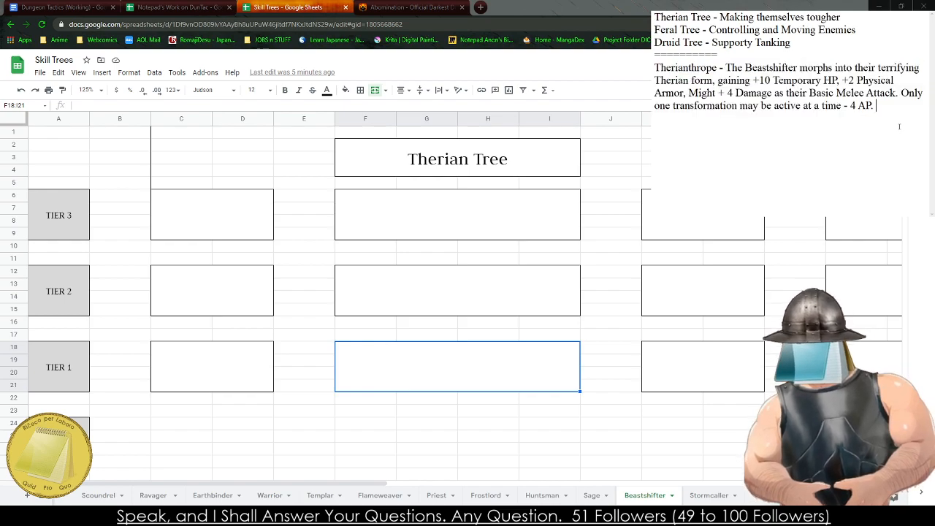
key("Return")
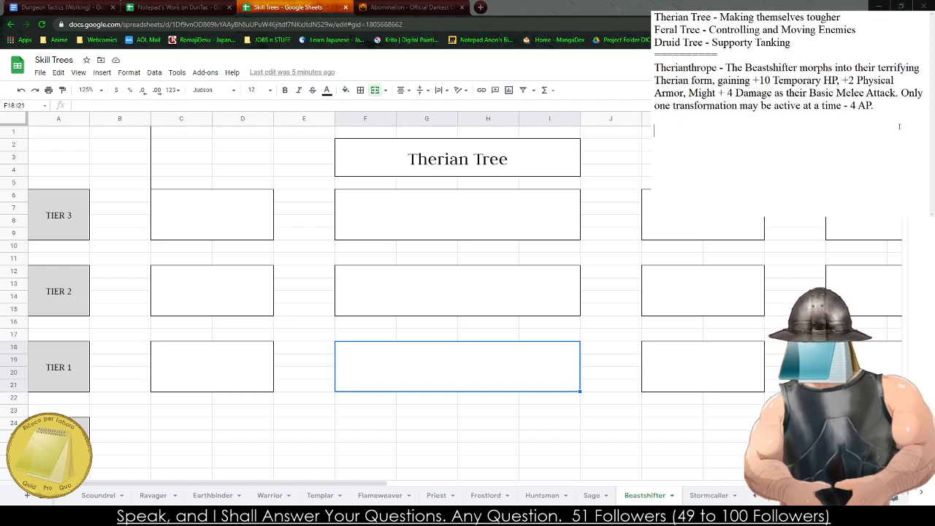
type("Po")
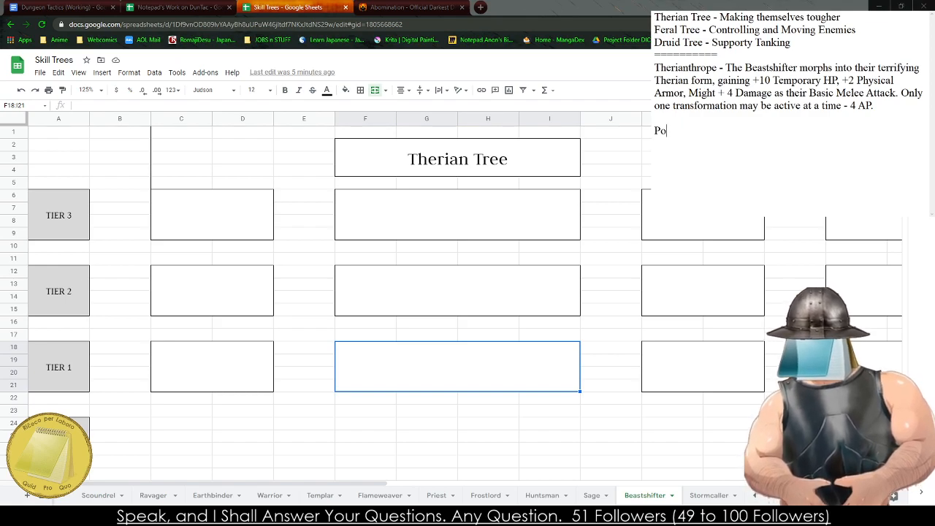
type("unce - The ")
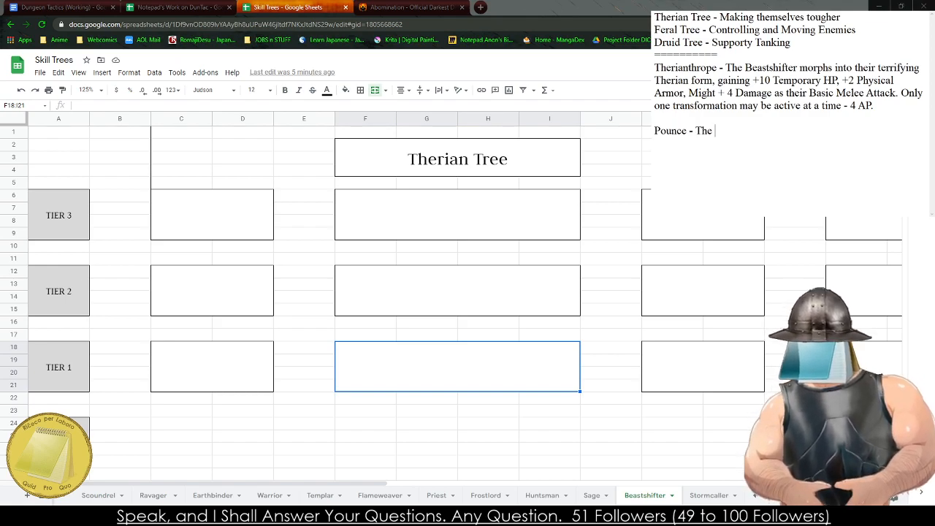
type("Beas")
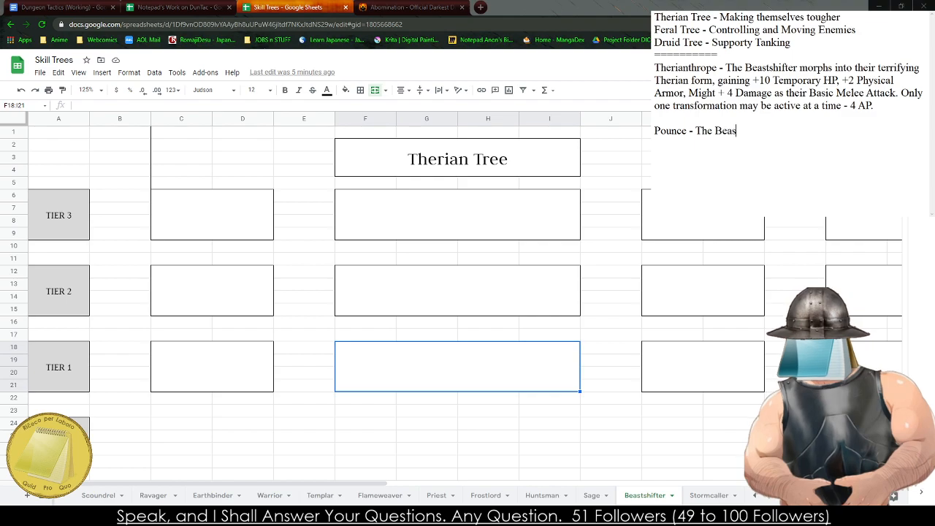
type("tshifter")
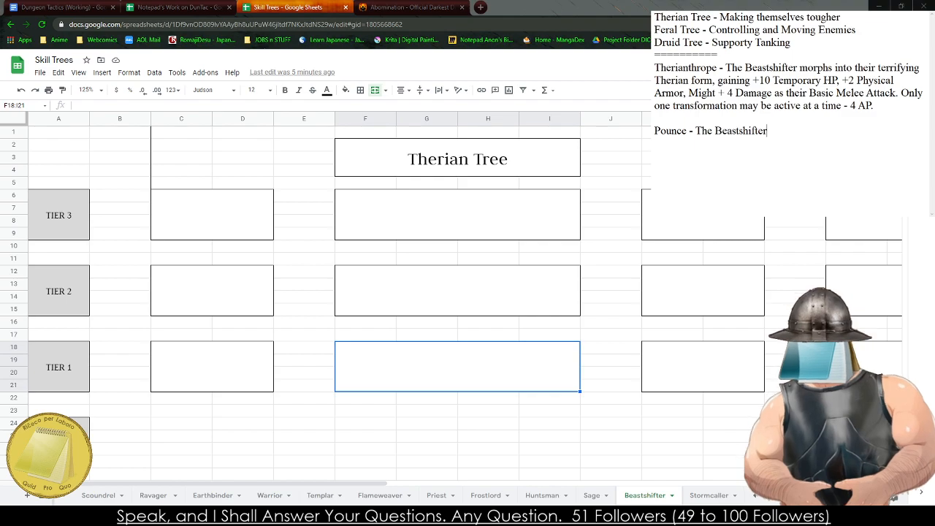
type(" quickly bounche")
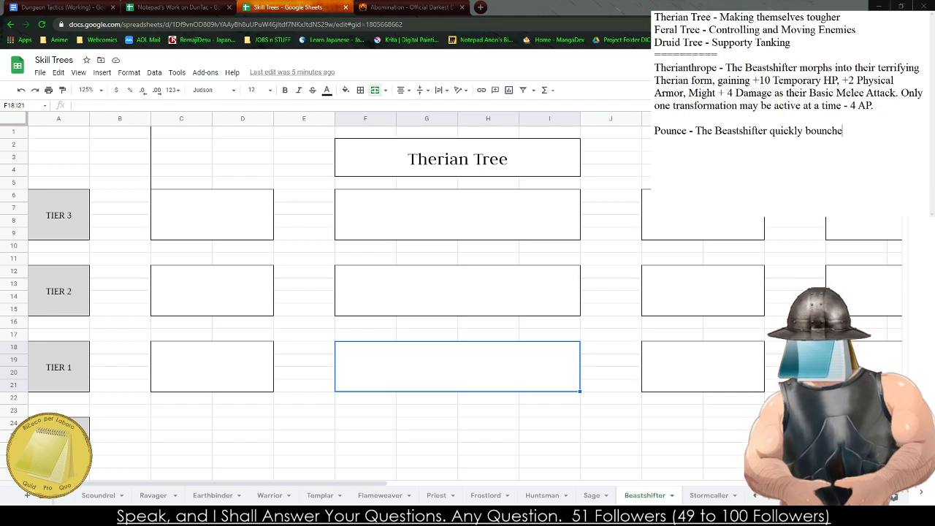
key("BackSpace")
key("BackSpace")
key("BackSpace")
key("BackSpace")
key("BackSpace")
key("BackSpace")
key("BackSpace")
type("pu")
key("BackSpace")
type("ounc")
type("es out")
key("BackSpace")
key("BackSpace")
key("BackSpace")
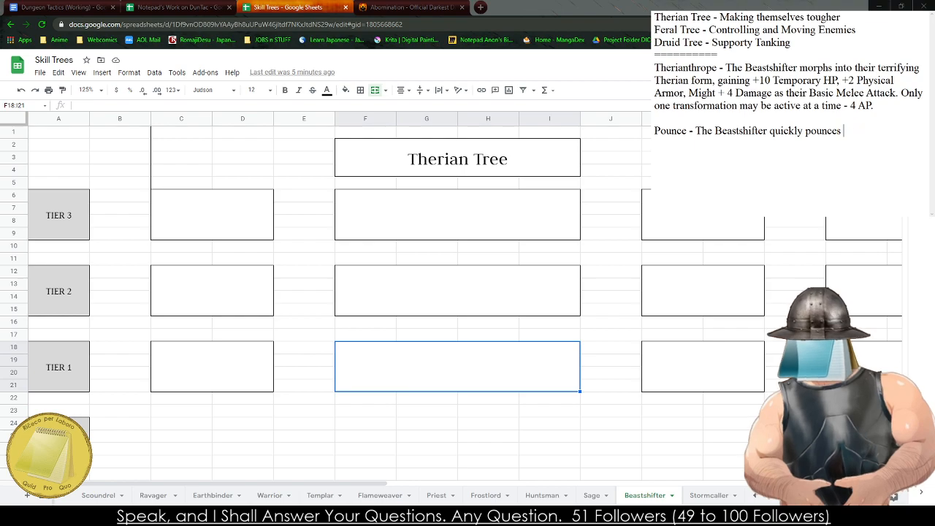
type("on an enemy,")
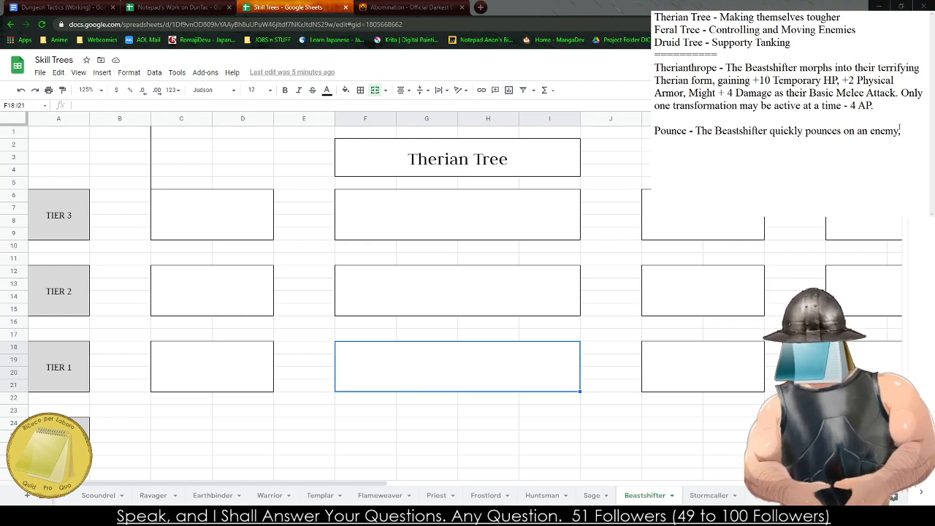
type(" jumping up to 2 Tiles away to deal a Basic Melee Attack. - 2 AP")
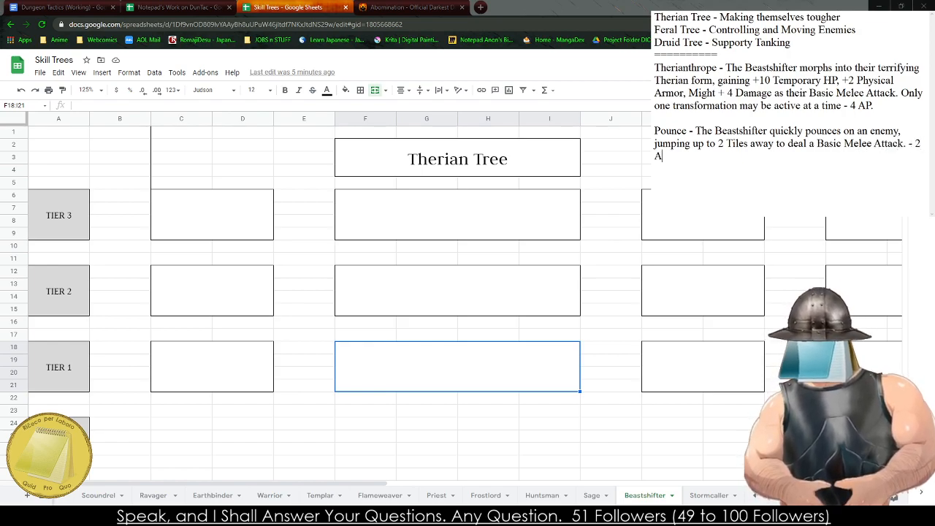
- End the Pounce sentence in the notes and give the ability its cost: ". - 3 AP"
key("BackSpace")
key("BackSpace")
key("BackSpace")
key("BackSpace")
type("3 AP")
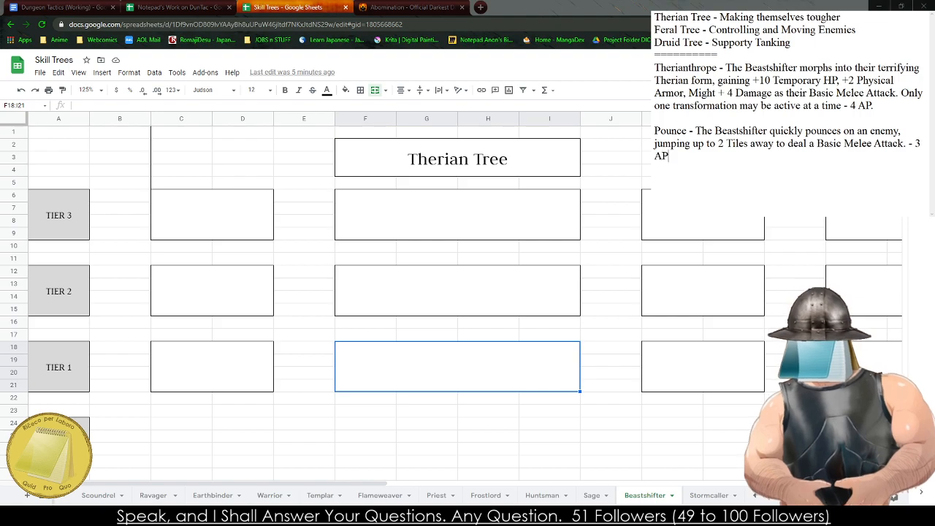
type("/ -")
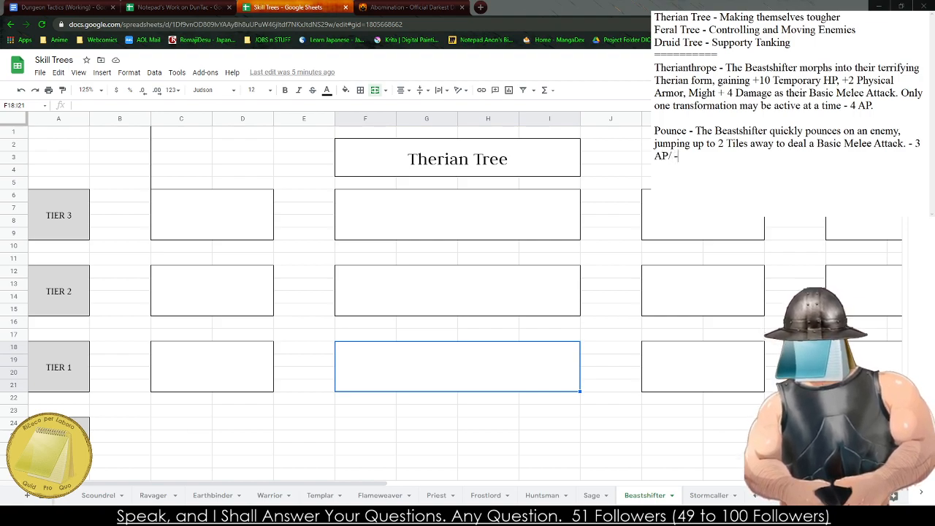
type("1 AP if in T")
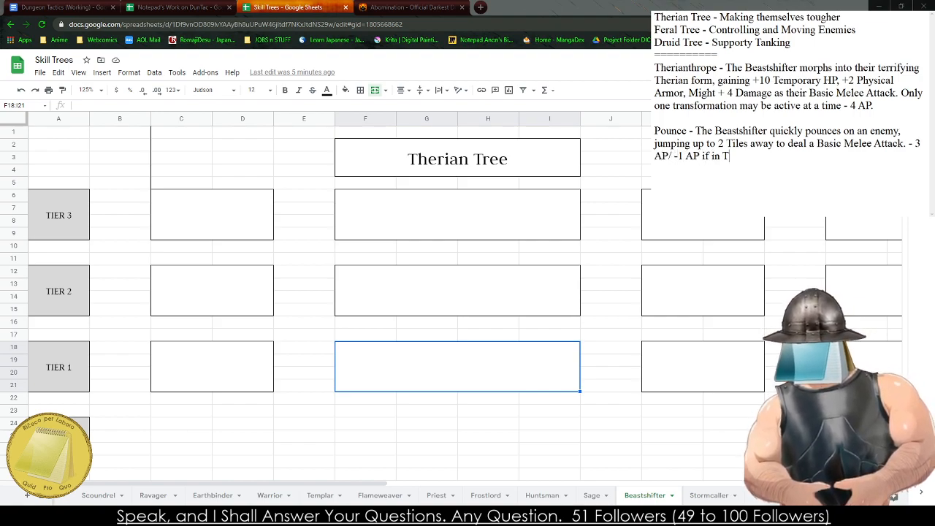
type("herian Form.")
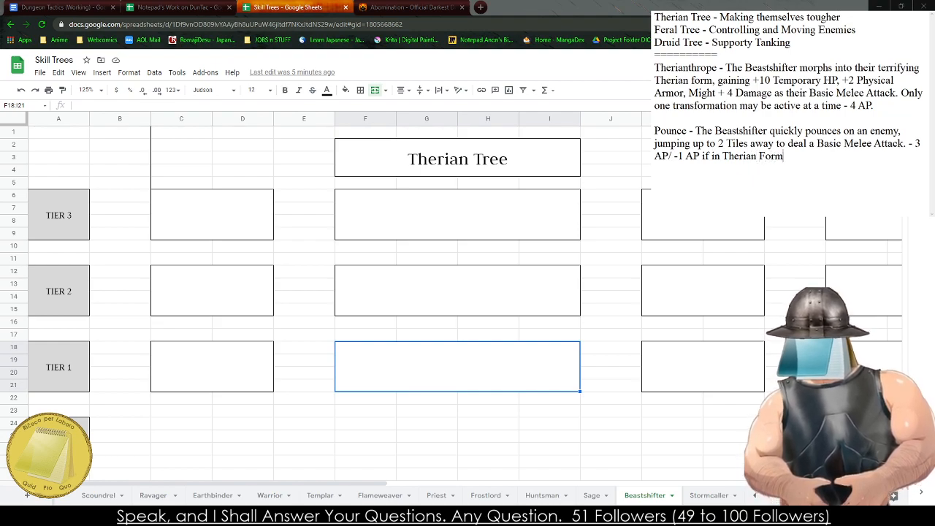
key("BackSpace")
key("BackSpace")
key("BackSpace")
key("BackSpace")
key("BackSpace")
key("BackSpace")
key("BackSpace")
key("BackSpace")
key("BackSpace")
key("BackSpace")
key("BackSpace")
key("BackSpace")
key("BackSpace")
key("BackSpace")
key("BackSpace")
key("BackSpace")
key("BackSpace")
key("BackSpace")
key("BackSpace")
key("BackSpace")
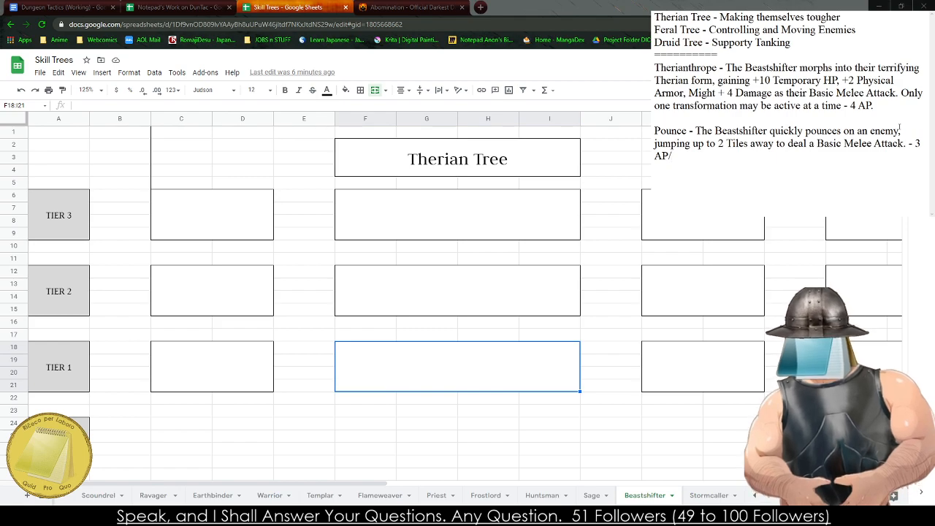
key("BackSpace")
- Extend the Pounce cost after "3 AP" with "in Human Form / 2 AP in Therian Form."
type("in Hu")
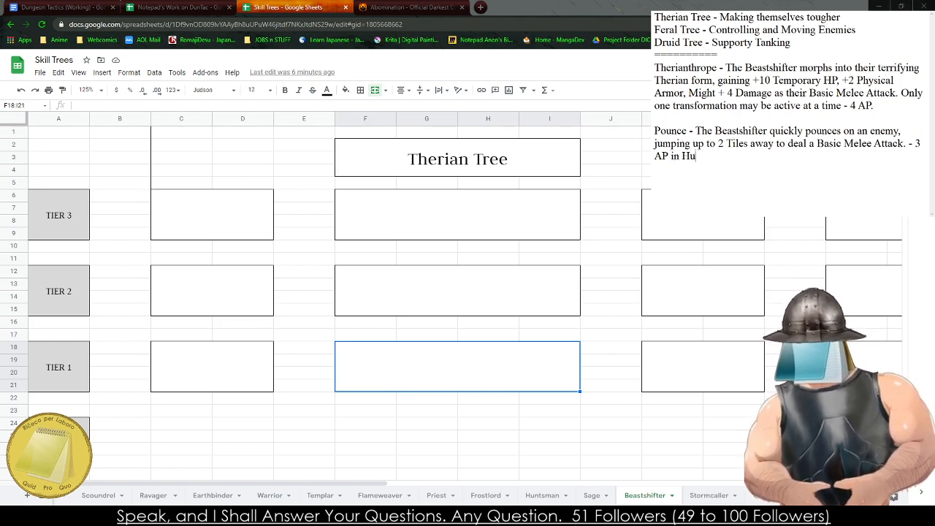
type("man Form / 2")
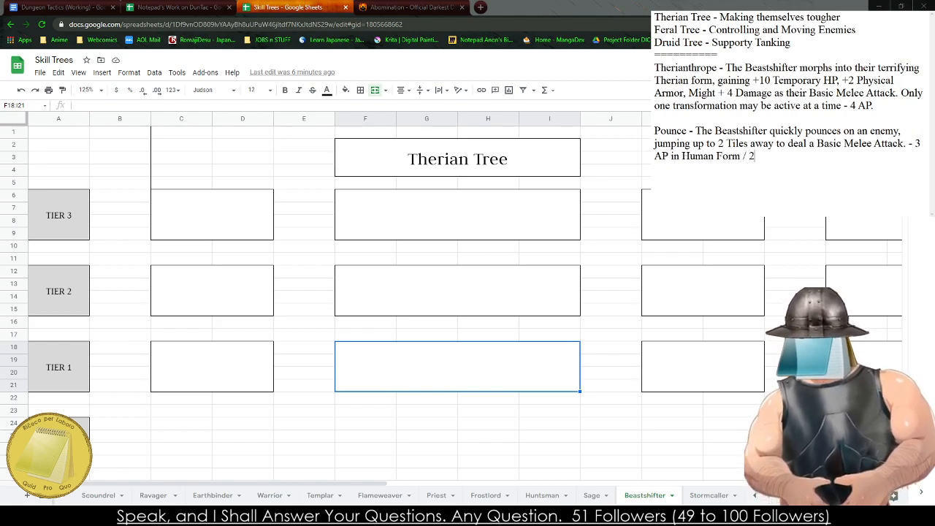
type(" AP in Theria")
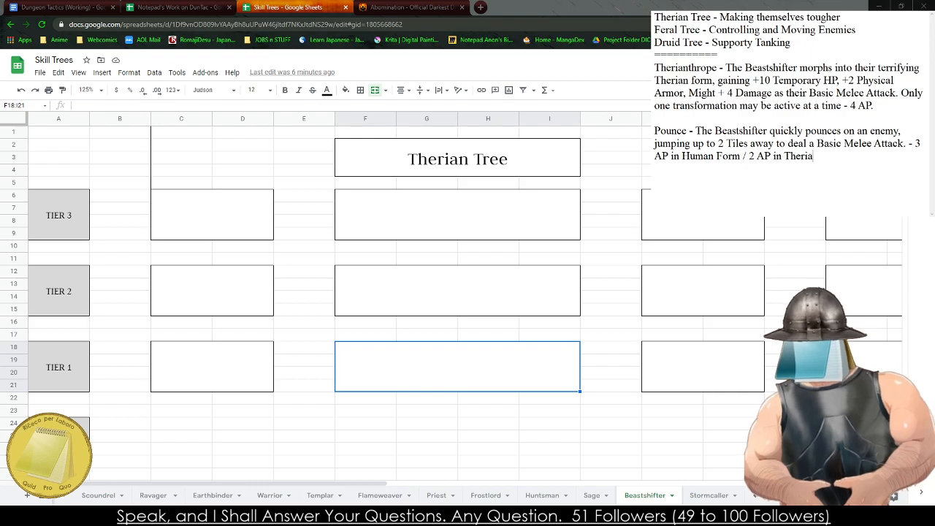
type("n Form.")
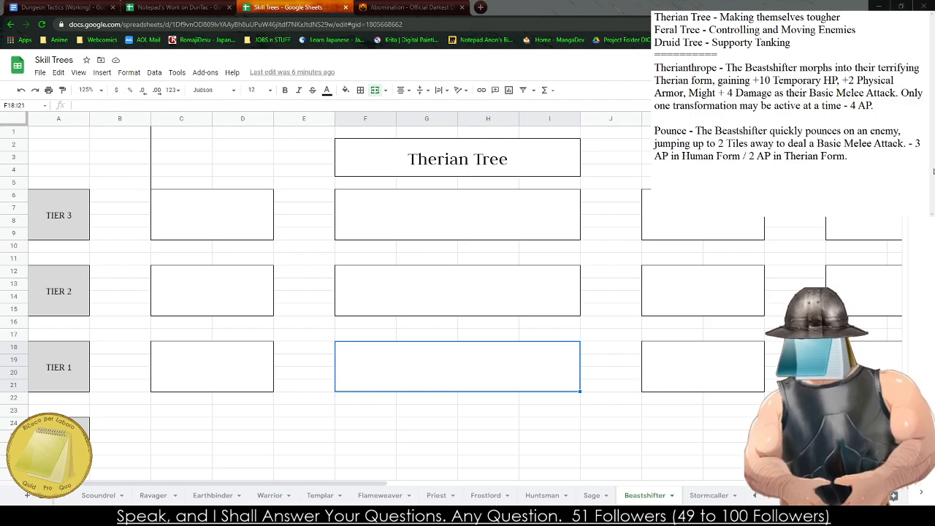
- Change "Therian" to "Therianthrope" in the Pounce cost and leave a blank line below the entry
left_click(819, 156)
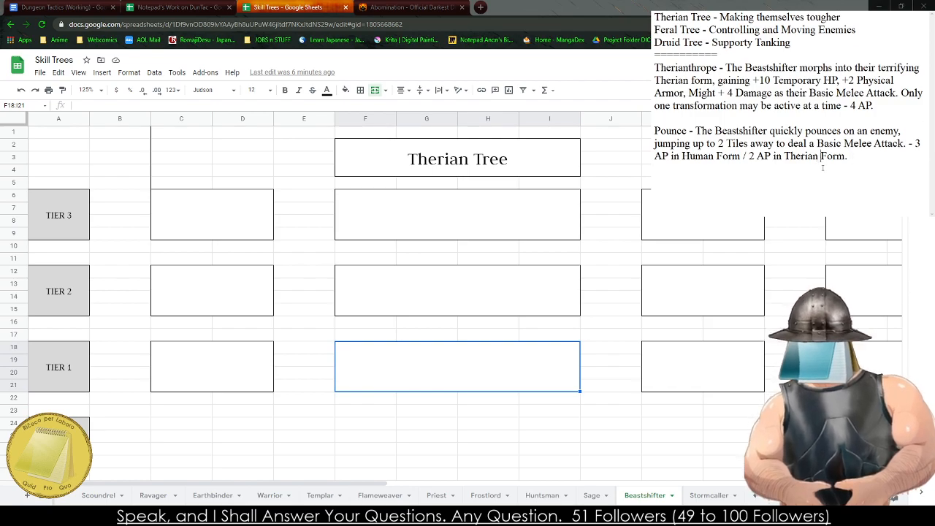
key("BackSpace")
type("thrope")
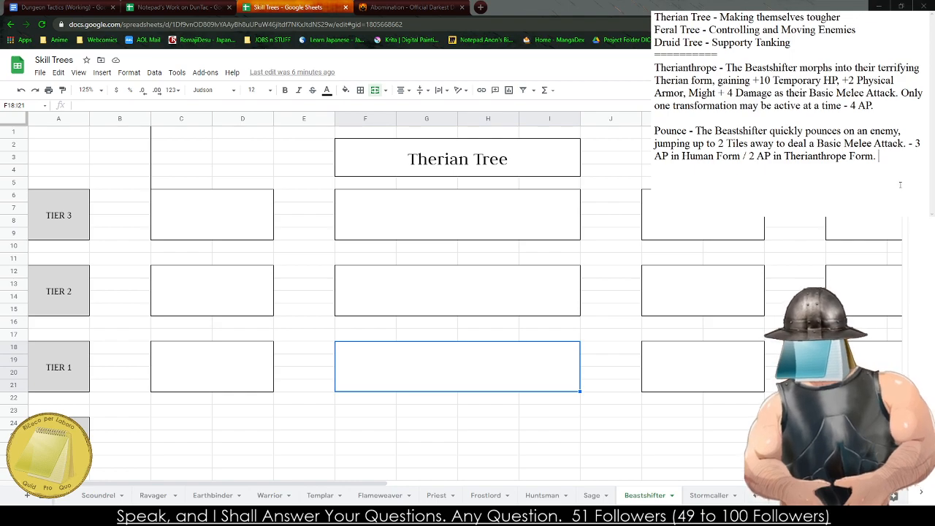
key("Return")
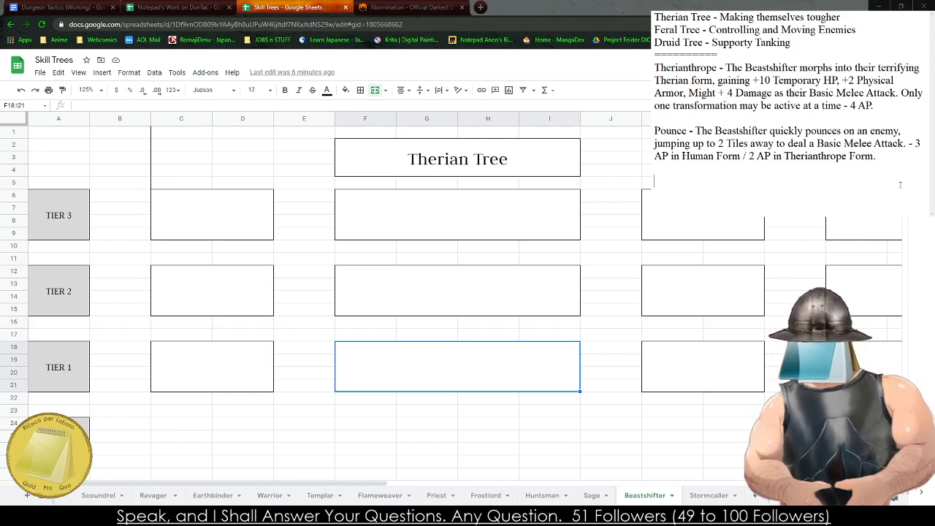
type("Juggular")
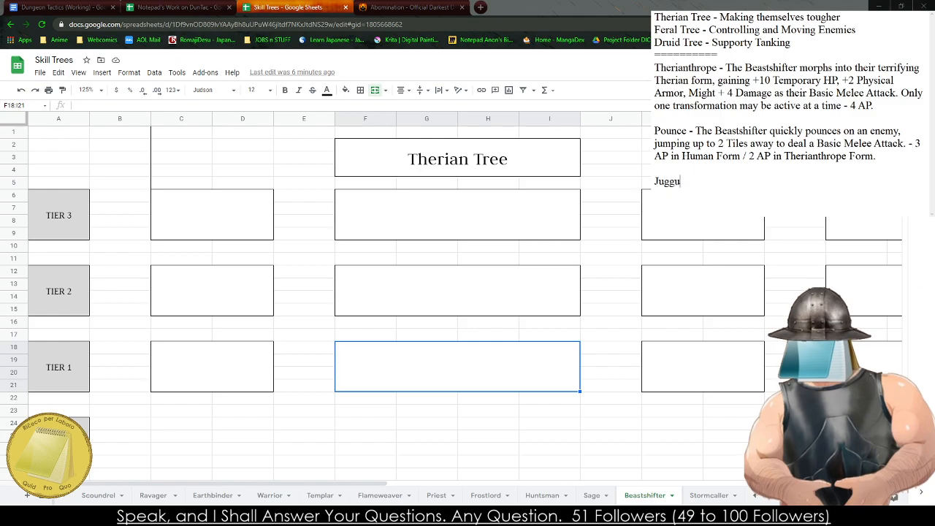
key("BackSpace")
key("BackSpace")
key("BackSpace")
key("BackSpace")
key("BackSpace")
type("gular")
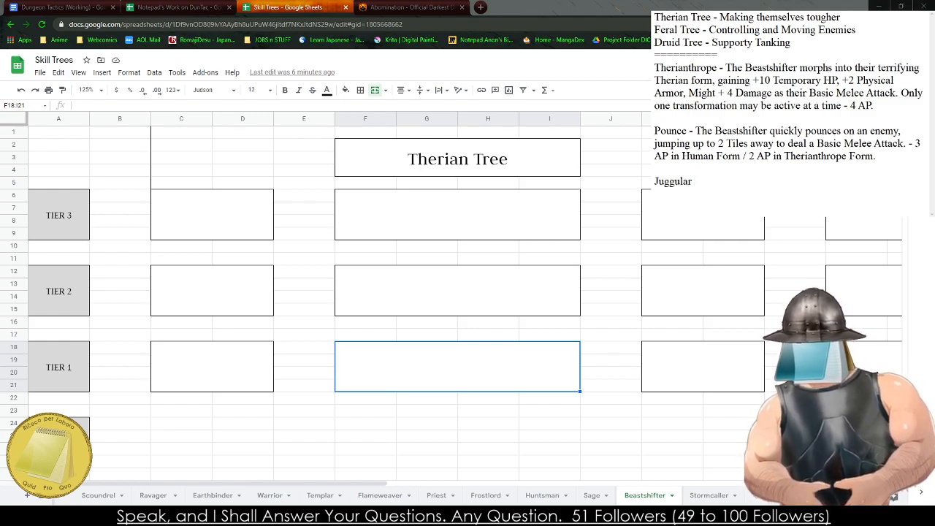
key("BackSpace")
key("BackSpace")
key("BackSpace")
key("BackSpace")
key("BackSpace")
key("BackSpace")
key("BackSpace")
key("BackSpace")
key("BackSpace")
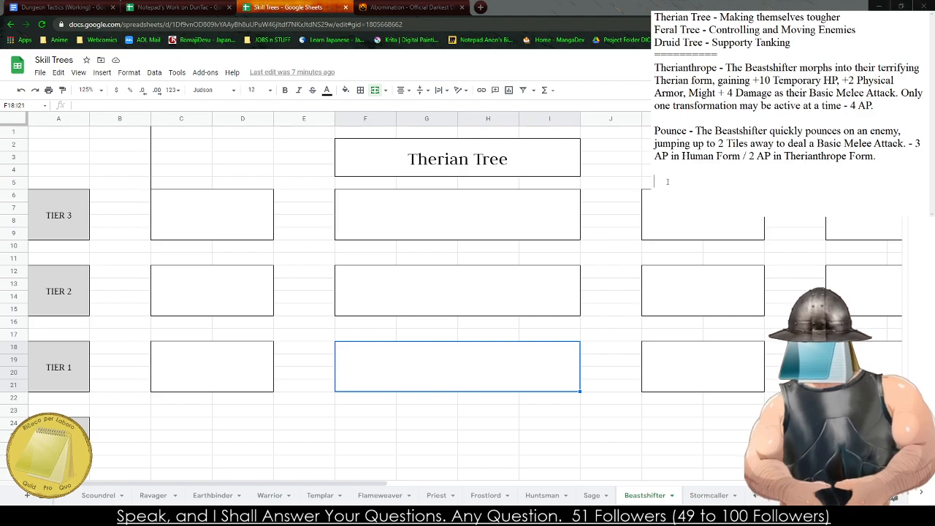
- Write a new entry below Pounce: "Gore - The Beastshifter attacks a target and deals Might + 4 Damage"
type("Gore - The Beasth")
key("BackSpace")
type("shifter attacs")
key("BackSpace")
type("ks a targe")
type("t fo")
key("BackSpace")
key("BackSpace")
type("and deals Might + 4 Damage, if successful, ")
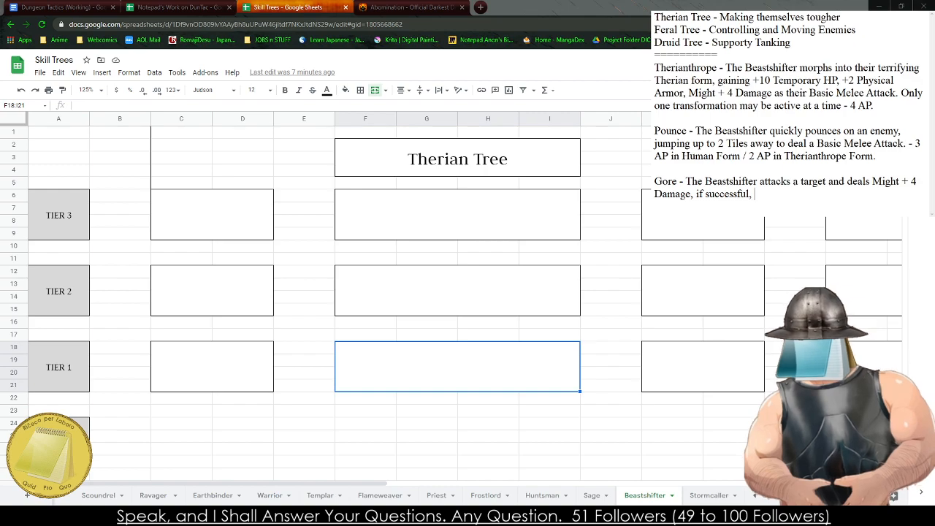
type("inf")
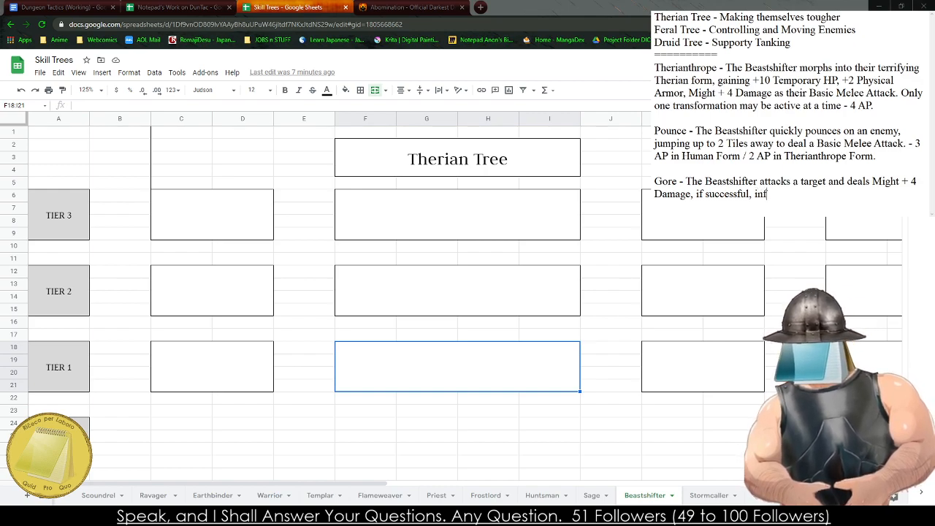
type("lict Bleed 2")
- Continue the Gore entry with ", if successful, inflict Bleed (2)"
key("BackSpace")
type("(2)")
type(". If the Target")
- Add to the Gore entry ". If the Beastshifter is in Therianthrope Form, they deal Might + 6 Damage instead."
key("BackSpace")
key("BackSpace")
key("BackSpace")
key("BackSpace")
key("BackSpace")
type("Beastshifter ")
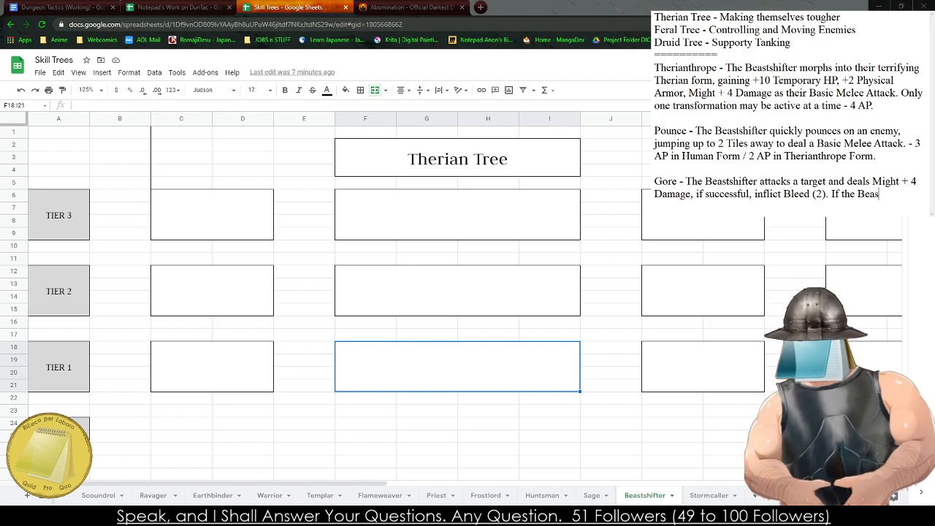
type("is in Therianth")
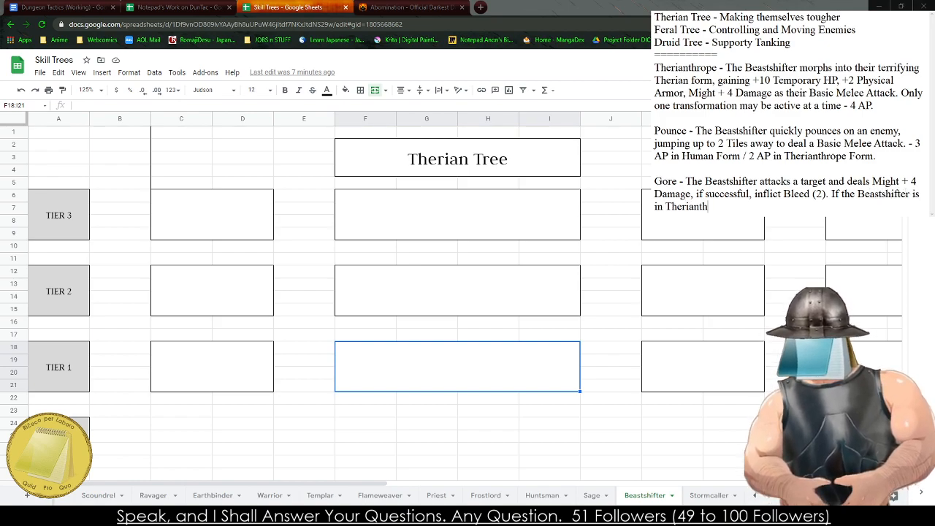
type("rope Form, they ")
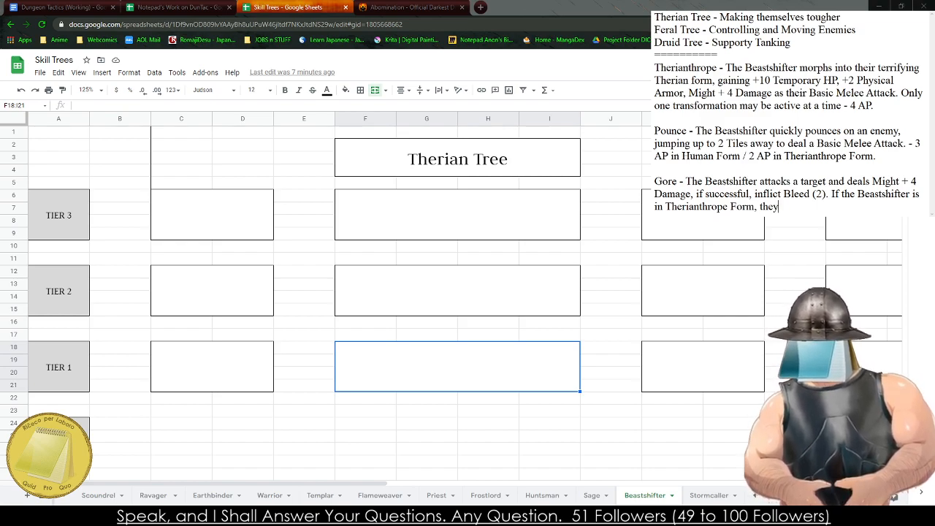
type("dedal")
key("BackSpace")
key("BackSpace")
key("BackSpace")
type("al Might + 6")
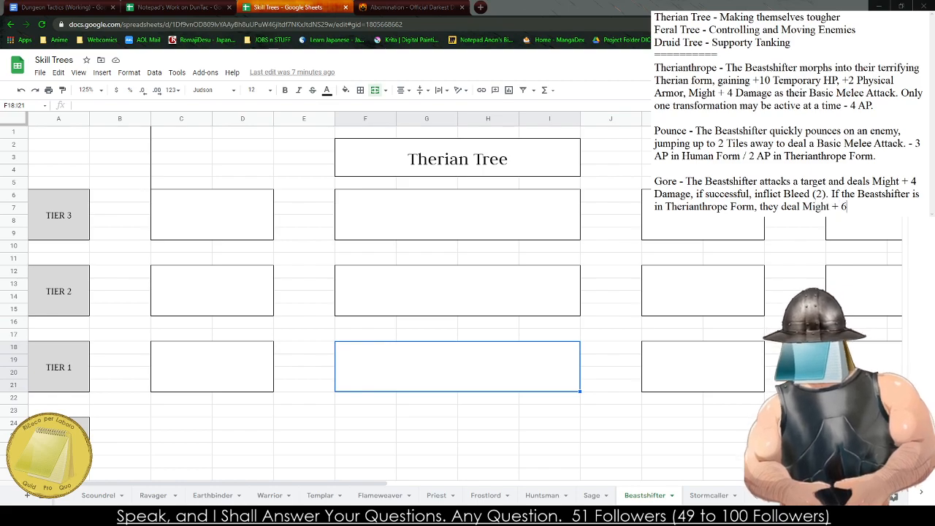
type(" Damage instead. - 2")
- Finish the Gore entry with the cost "- 4 AP in Human Form / 3 AP in Therianthrope Form."
key("BackSpace")
type("3")
key("BackSpace")
type("4 AP in Human Form / 3 AP in Therianthrope Form.")
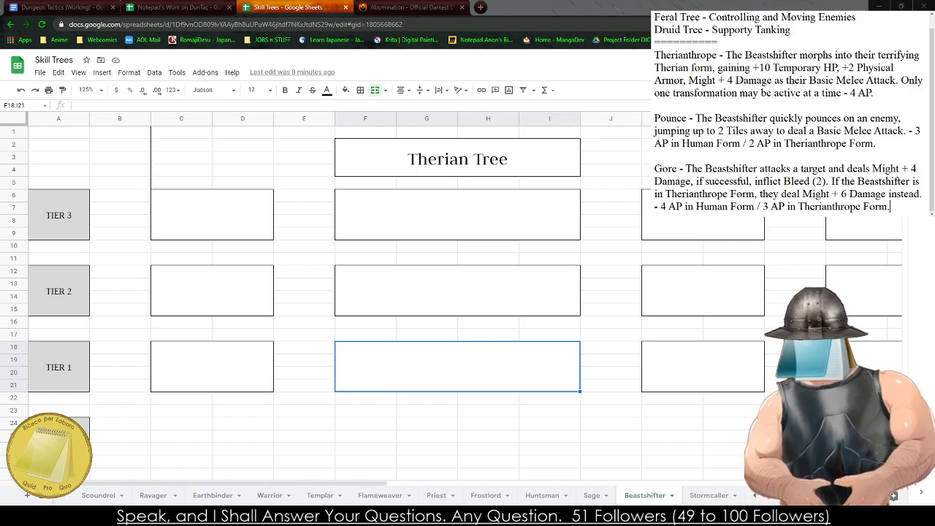
- Copy the Therianthrope entry from the notes into the Therian Tree's wide Tier 1 box (F18:I21)
left_click_drag(902, 95, 655, 55)
key("ctrl+c")
left_click(430, 373)
key("ctrl+v")
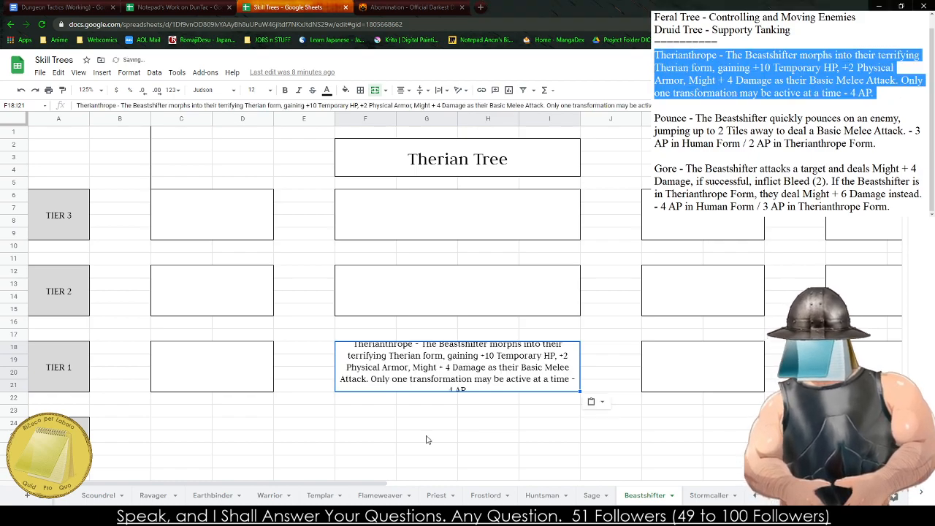
left_click(427, 437)
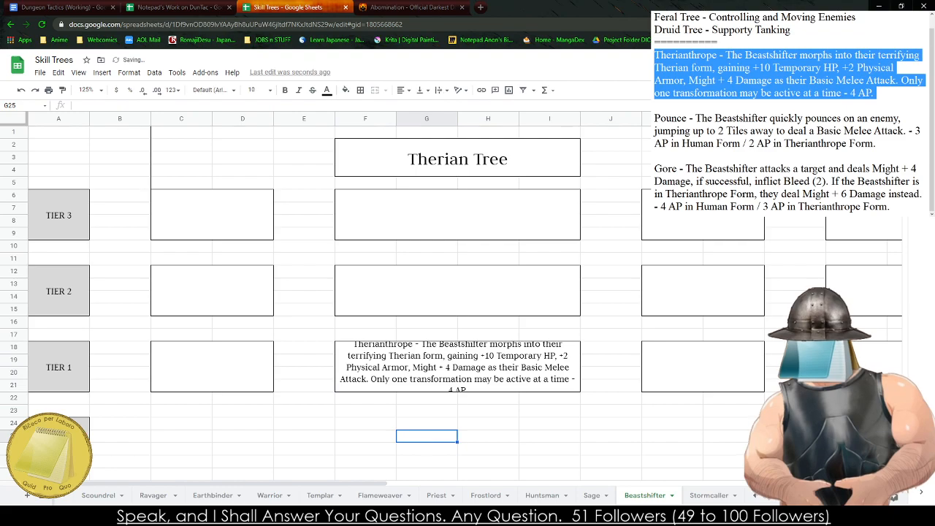
- Copy the Pounce entry from the notes into the Therian Tree's wide Tier 2 box (F12:I15)
left_click_drag(877, 143, 654, 118)
key("ctrl+c")
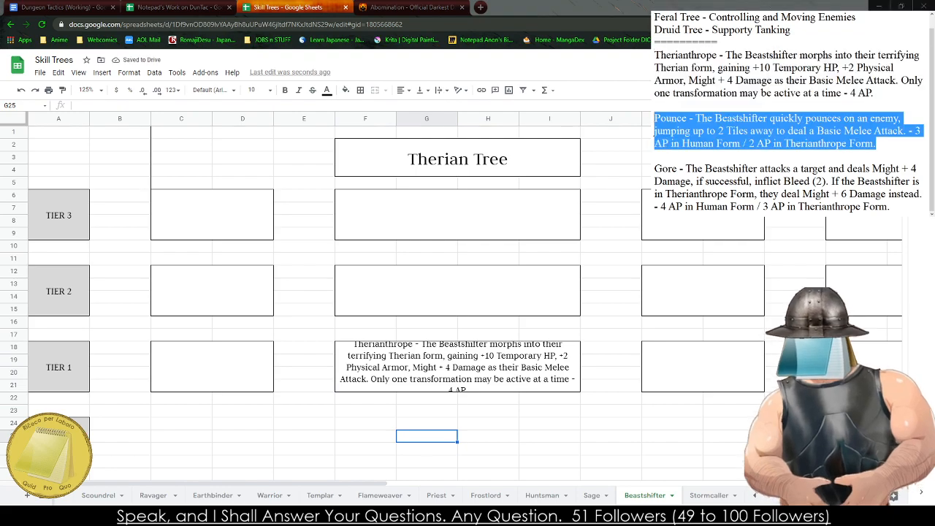
left_click(458, 291)
key("ctrl+v")
- Copy the Gore entry from the notes into the Therian Tree's wide Tier 3 box
left_click_drag(891, 207, 654, 168)
key("ctrl+c")
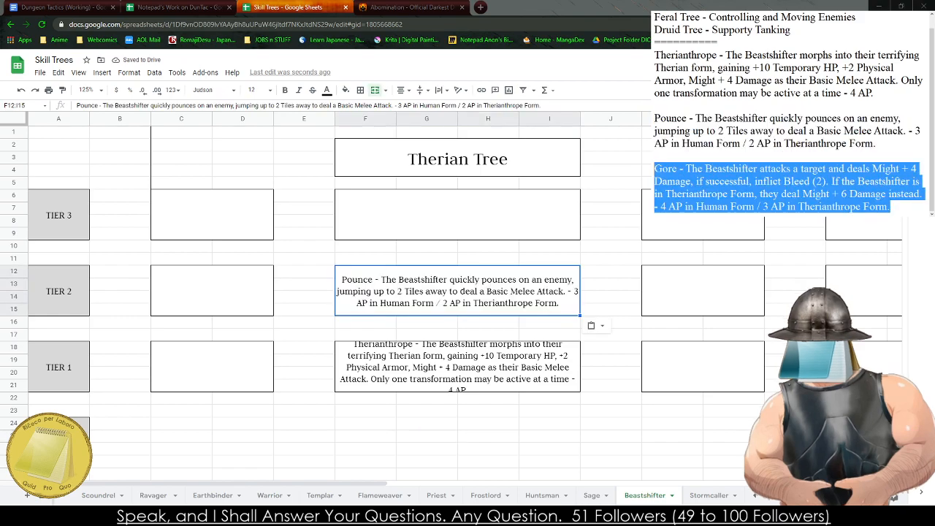
left_click(458, 214)
key("ctrl+v")
left_click(589, 404)
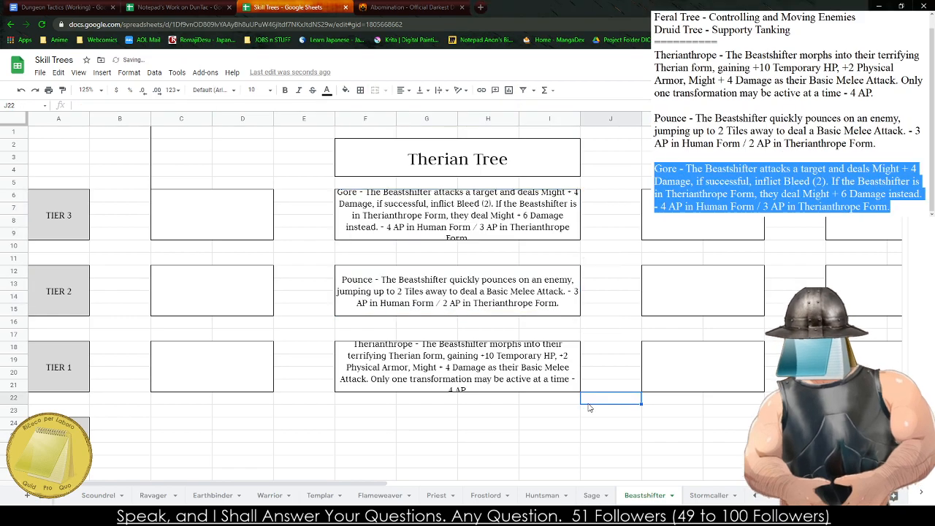
- Look over the Beastshifter sheet's Feral Tree section and the Howl at the Moon and Power Swipe boxes beneath it
key("Left")
key("Left")
key("Left")
key("Left")
key("Left")
key("Left")
key("Right")
key("Up")
key("Up")
key("Up")
key("Up")
key("Up")
key("Right")
key("Right")
key("Right")
key("Right")
key("Up")
key("Up")
key("Up")
key("Up")
key("Up")
key("Right")
key("Right")
key("Down")
key("Down")
key("Down")
key("Right")
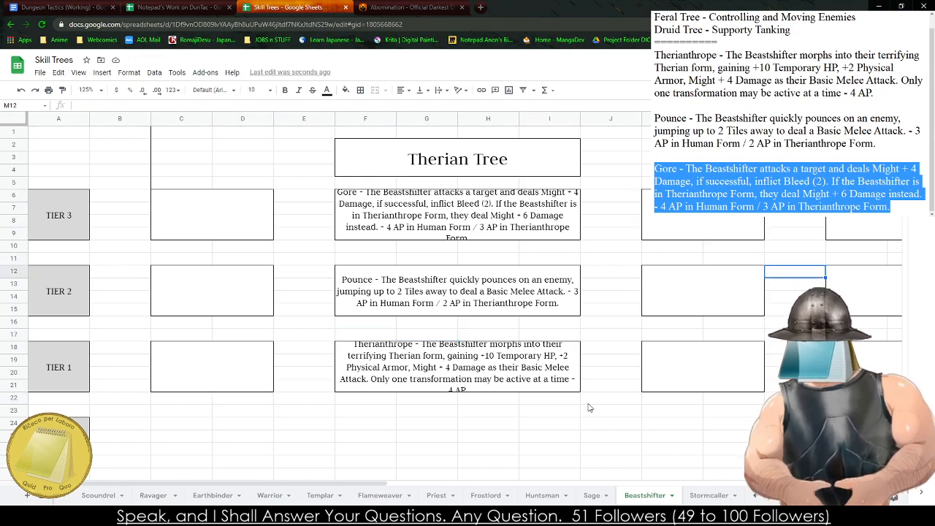
key("Right")
key("Down")
key("Down")
key("Right")
key("Right")
key("Right")
key("Right")
key("Right")
key("Down")
key("Down")
key("Down")
key("Down")
key("Down")
key("Down")
key("Down")
key("Down")
key("Right")
key("Right")
key("Right")
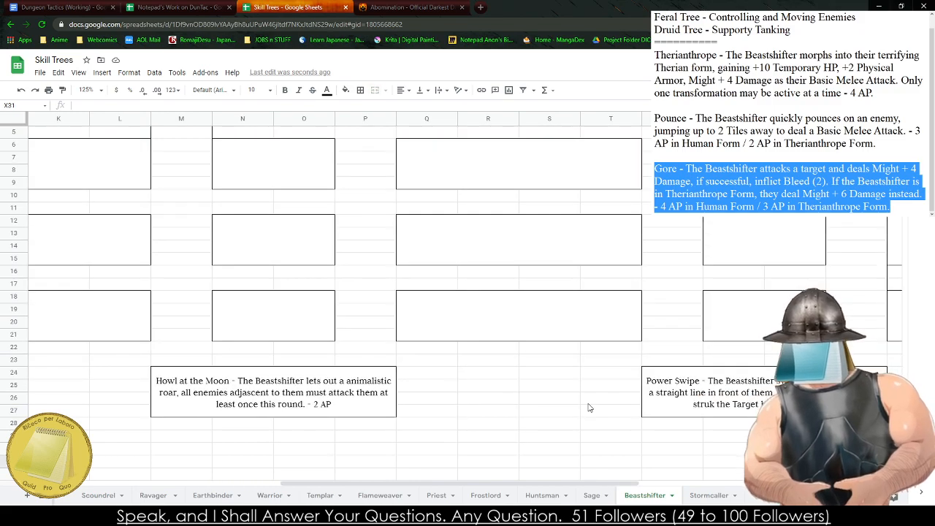
key("Up")
key("Up")
key("Up")
key("Up")
key("Up")
key("Up")
key("Up")
key("Up")
key("Up")
key("Up")
key("Up")
key("Up")
key("Right")
key("Right")
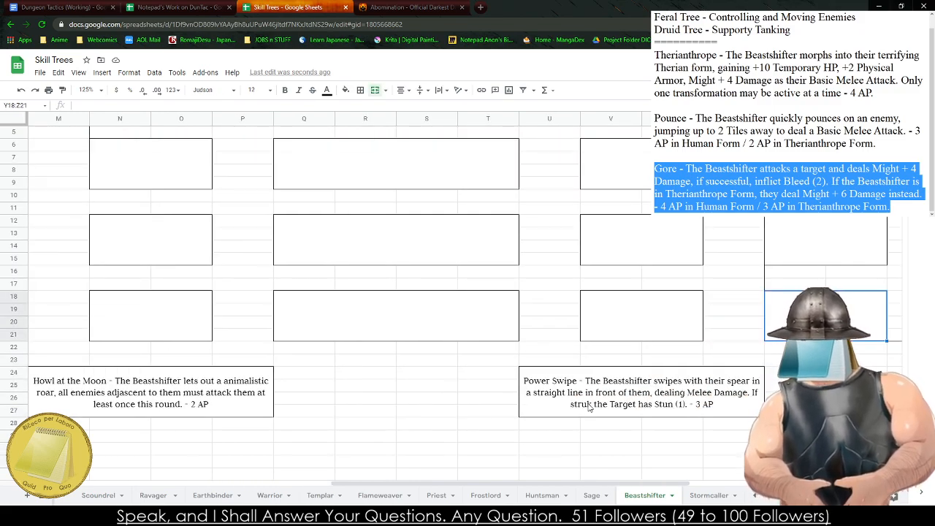
key("Up")
key("Up")
key("Up")
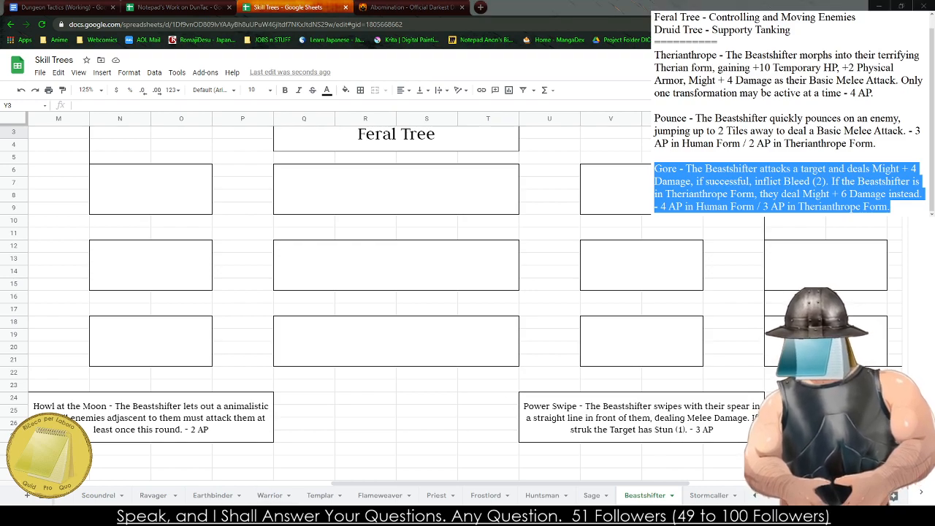
left_click(365, 411)
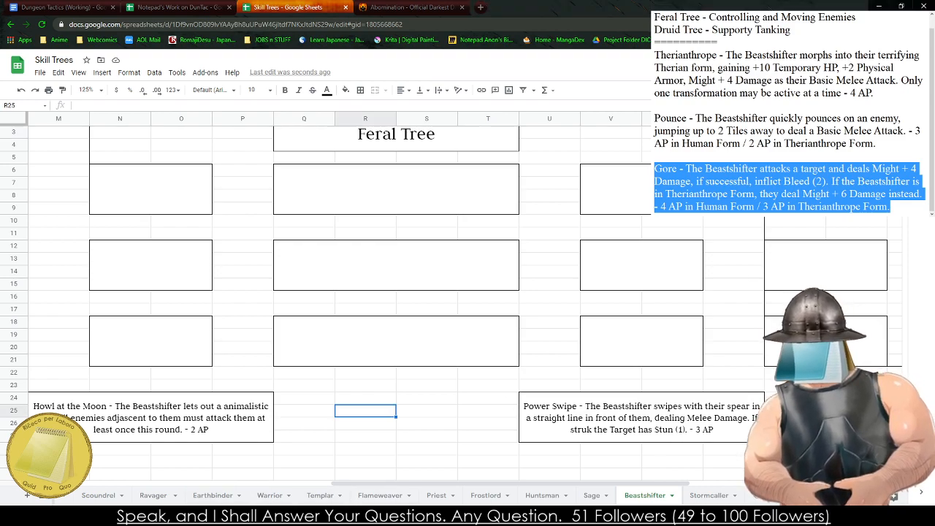
- Cut the Therianthrope, Pounce and Gore entries from the notes, keeping the three tree summaries
left_click_drag(893, 207, 654, 56)
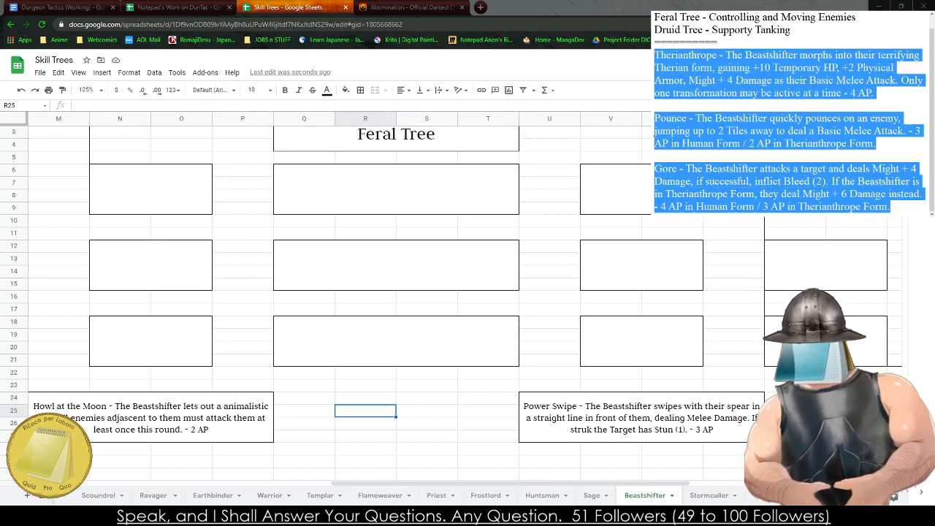
key("ctrl+x")
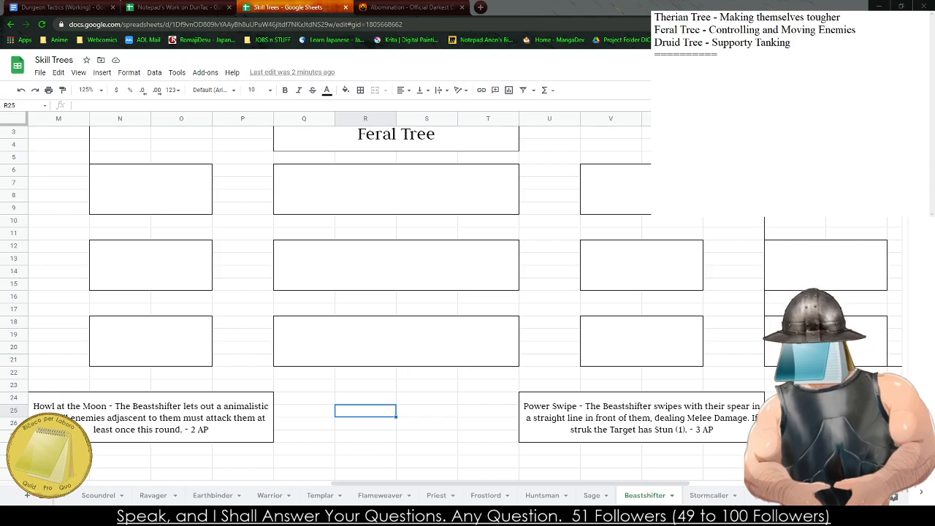
- Start a new Feral Tree ability in the notes, below the divider, with the name "Poisonous Animal"
left_click(357, 321)
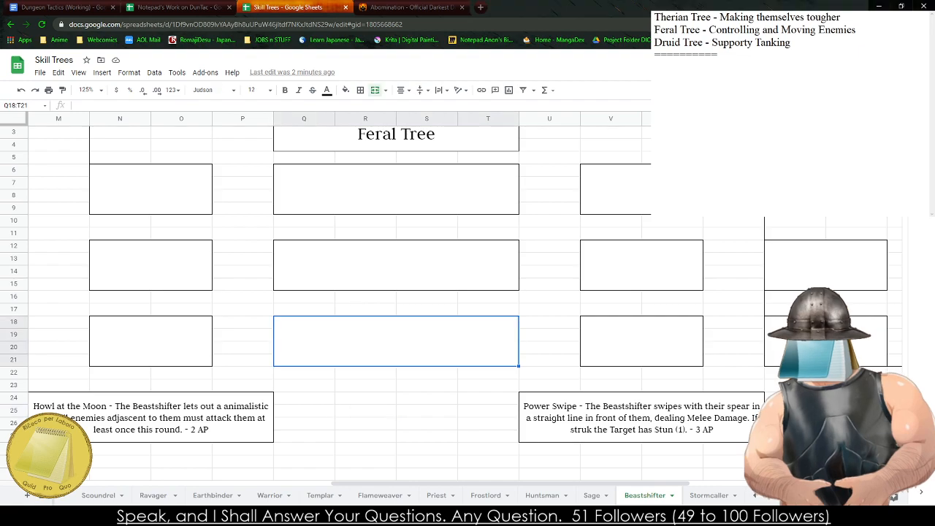
type("Poisonout")
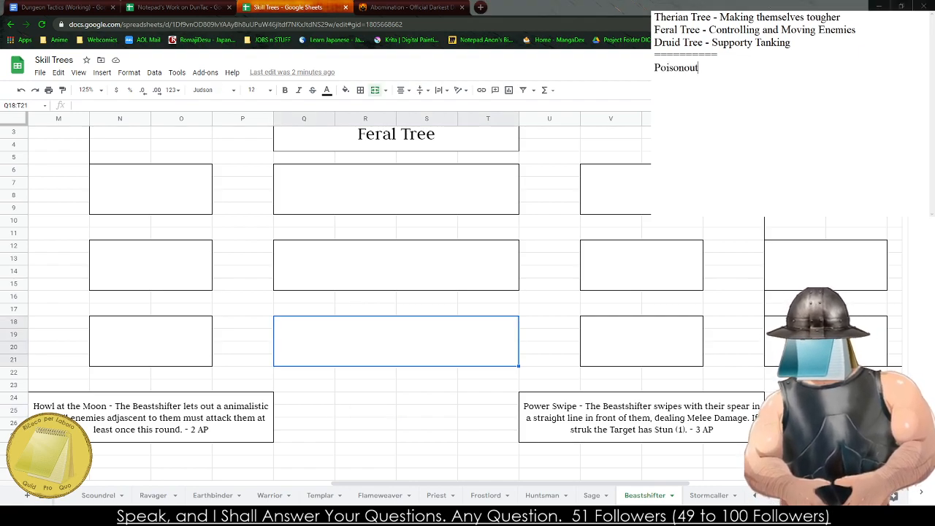
key("BackSpace")
type("s An")
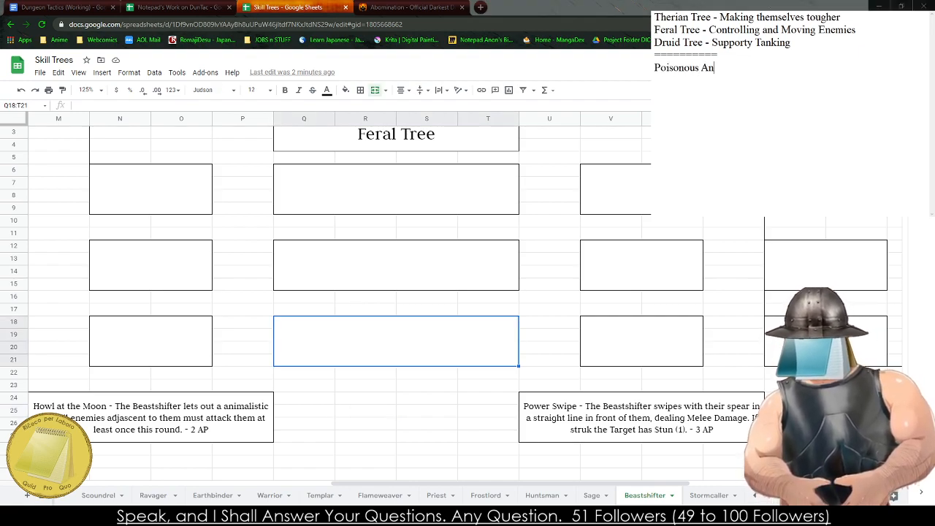
type("imal")
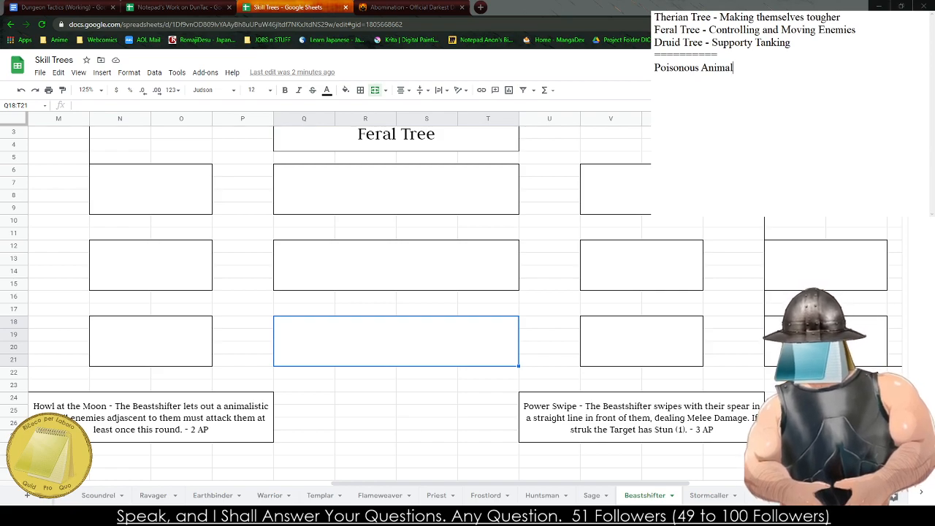
- Check the Beastmaster's primary and secondary duties in the Character Creation class table of the Dungeon Tactics (Working) document
left_click(62, 7)
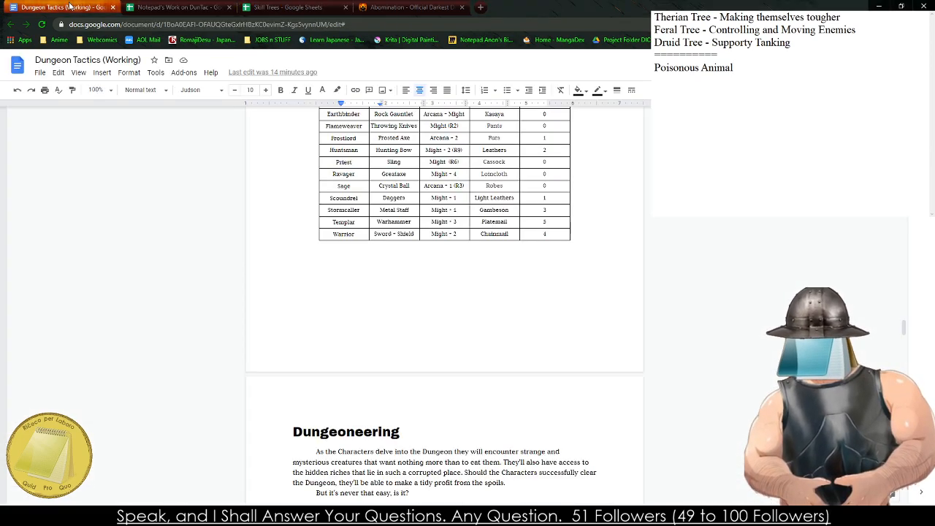
scroll(332, 237, "up", 4)
scroll(341, 237, "up", 15)
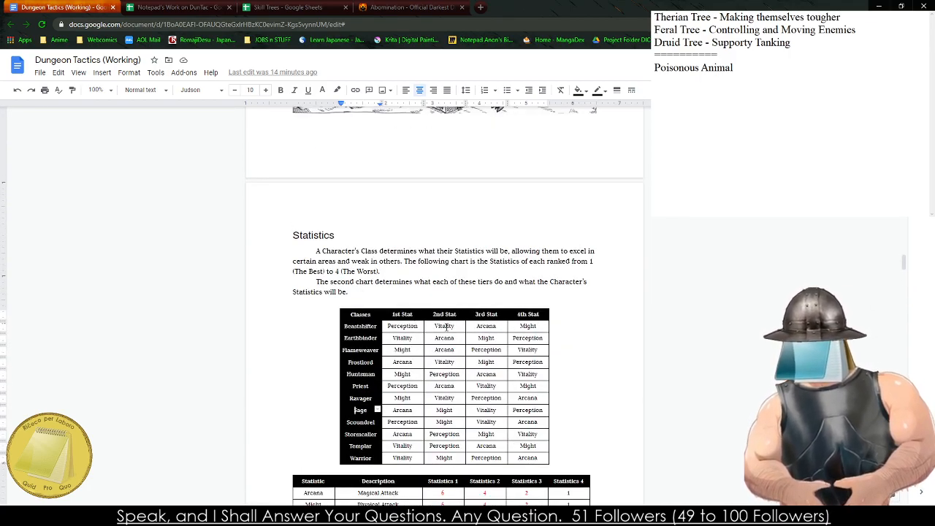
scroll(353, 302, "up", 15)
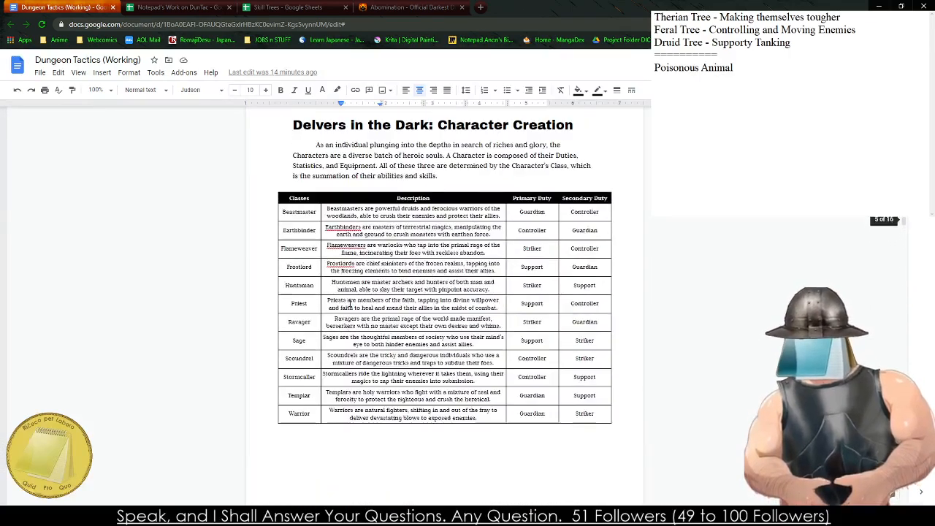
left_click(592, 212)
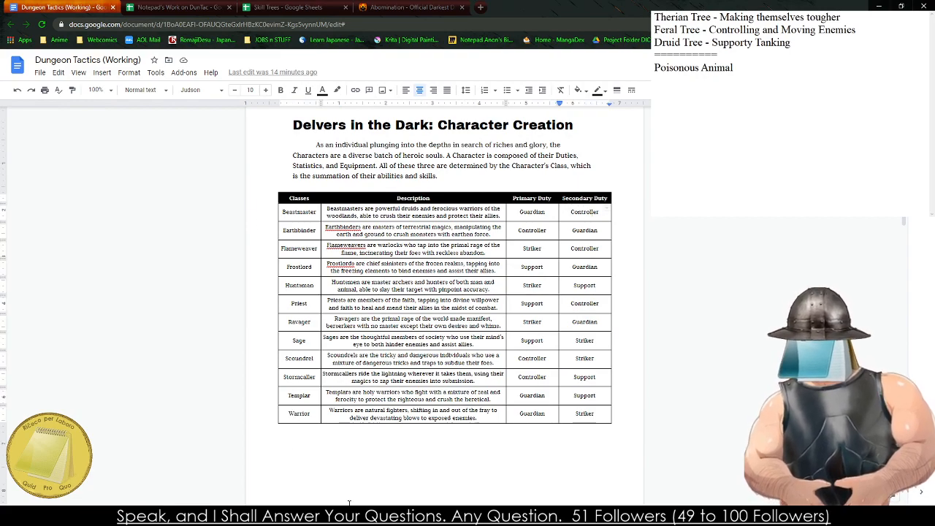
- Extend the Poisonous Animal note to read "Poisonous Animal Shift - The Beastshifter morphs into an animalistic form"
left_click(751, 136)
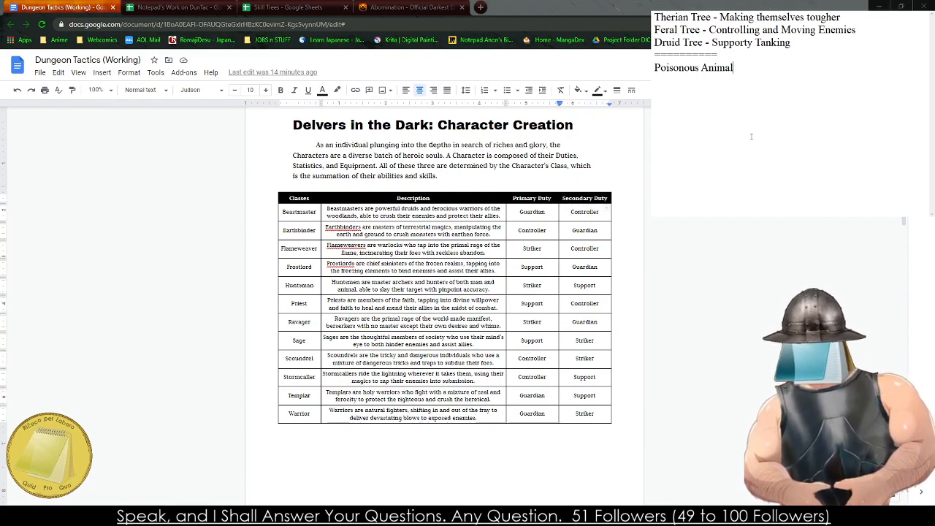
type("Shift ")
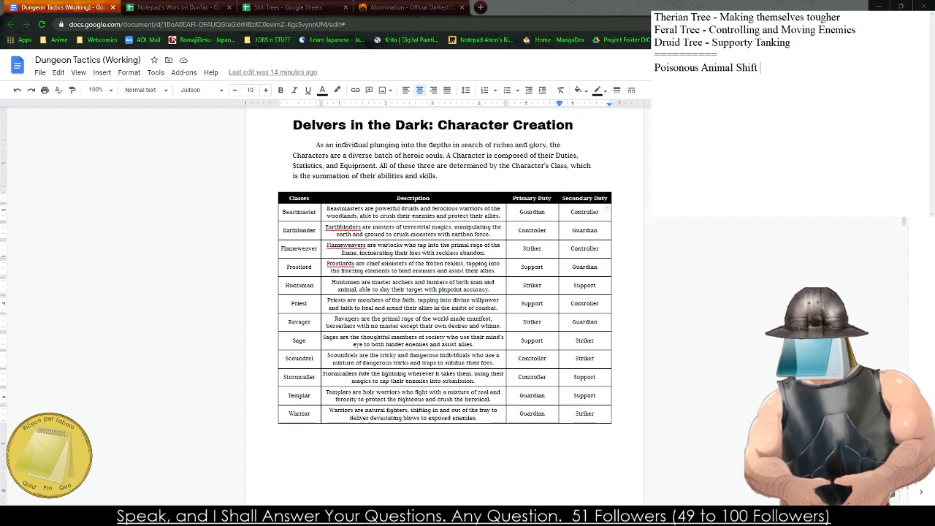
type("- The Bea")
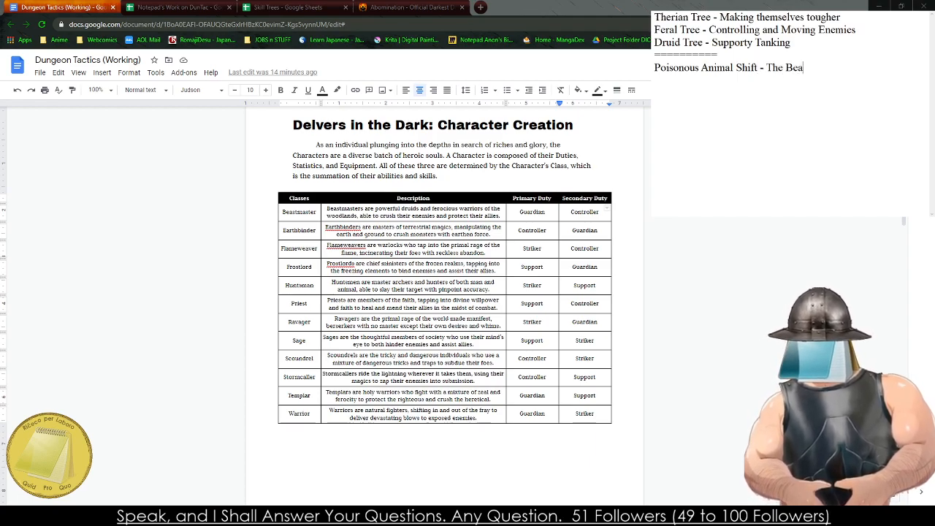
type("stshifter morphs into a")
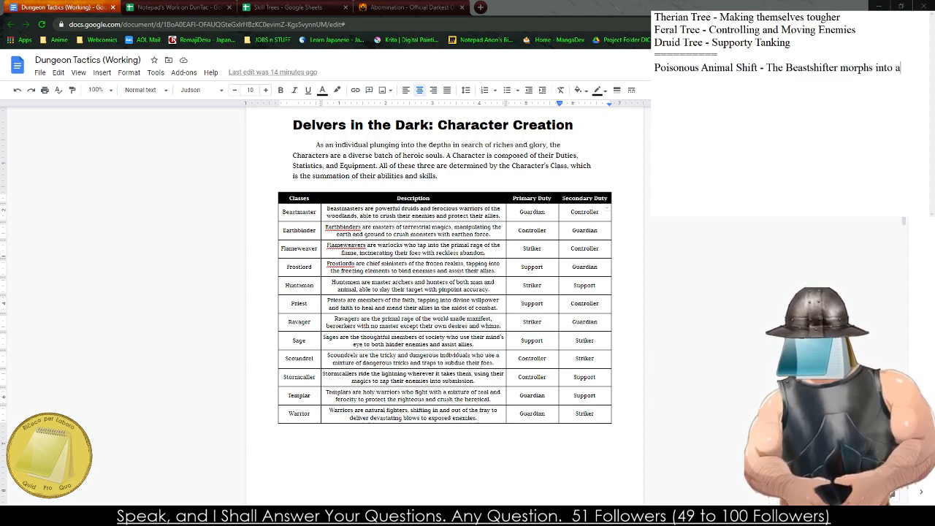
type("n animalistic form")
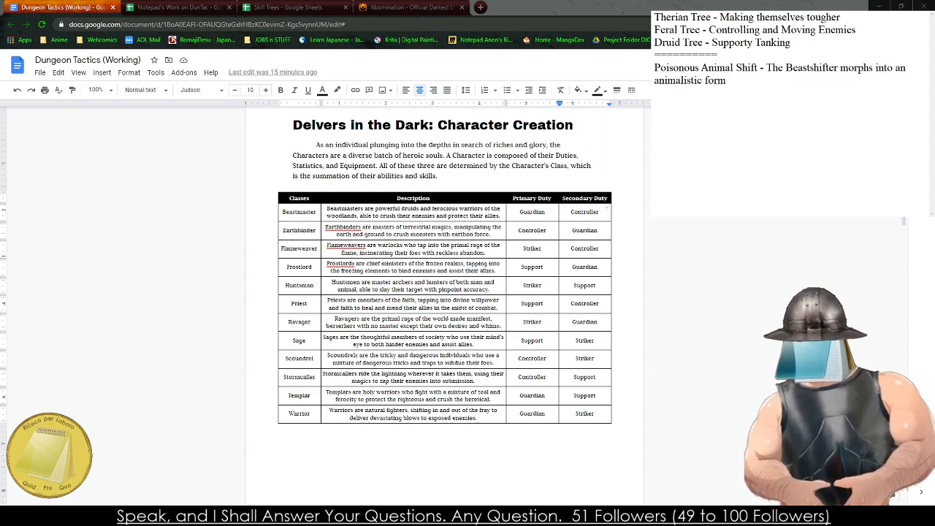
- Replace the Poisonous Animal Shift draft in the notes with "Ground Transformation - The Beastshifter morphs into a land animal,"
key("shift+Up")
key("shift+Left")
key("shift+Left")
key("shift+Left")
key("shift+Left")
key("shift+Left")
key("shift+Left")
key("shift+Left")
key("shift+Left")
key("shift+Left")
key("shift+Left")
key("shift+Left")
key("shift+Left")
key("shift+Left")
key("shift+Left")
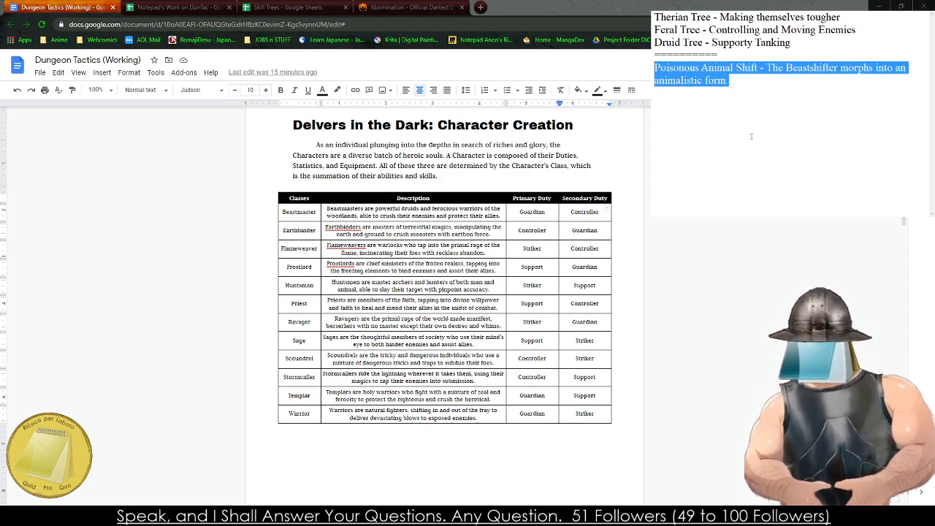
type("Ground ")
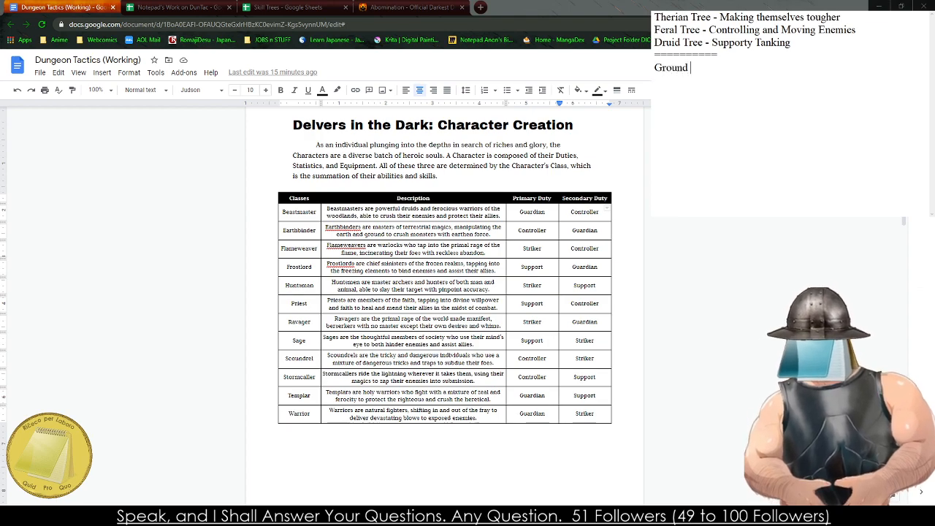
type("Transformation")
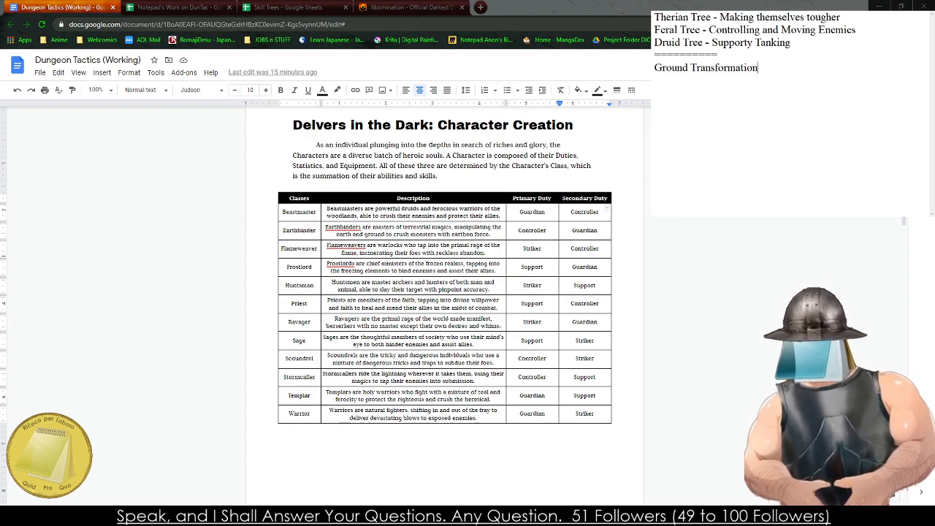
type(" - The ")
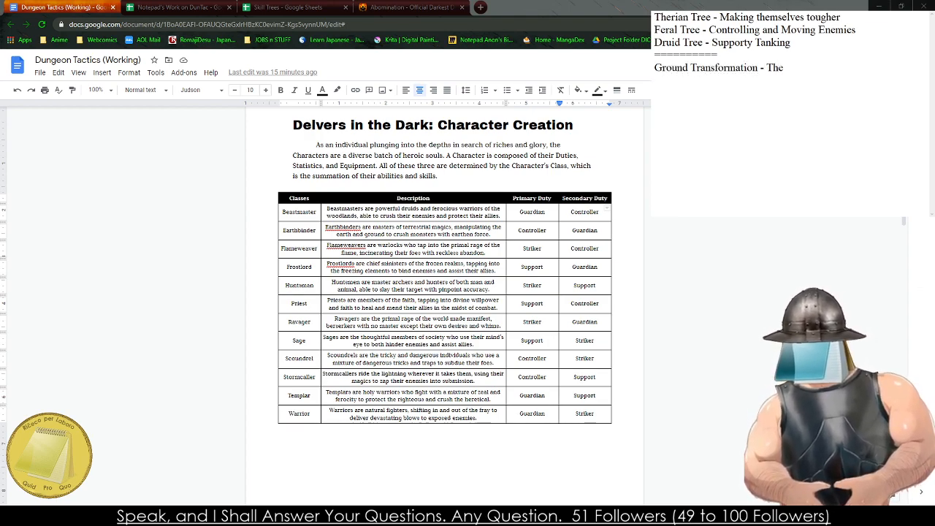
type("Beastshifter morphs into a")
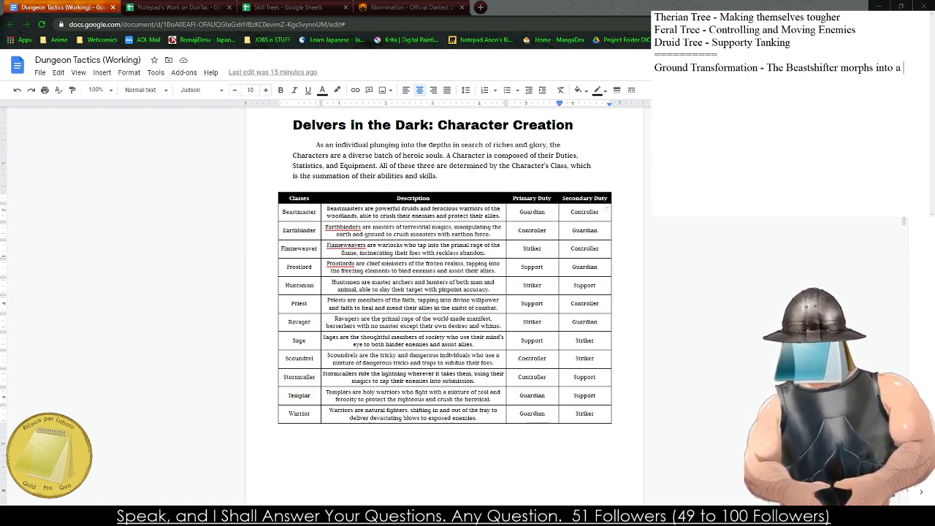
type("land ")
type("animal,")
type(" the ")
type("creatu")
- Continue the Ground Transformation entry with "the creature grants +5 Temporary HP and"
type("gra")
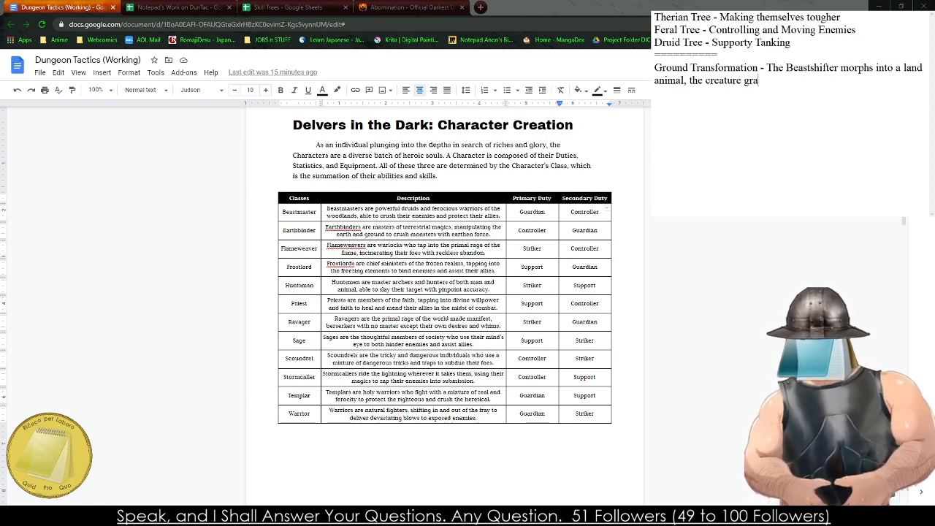
type("nts +5 Temporary HP and ")
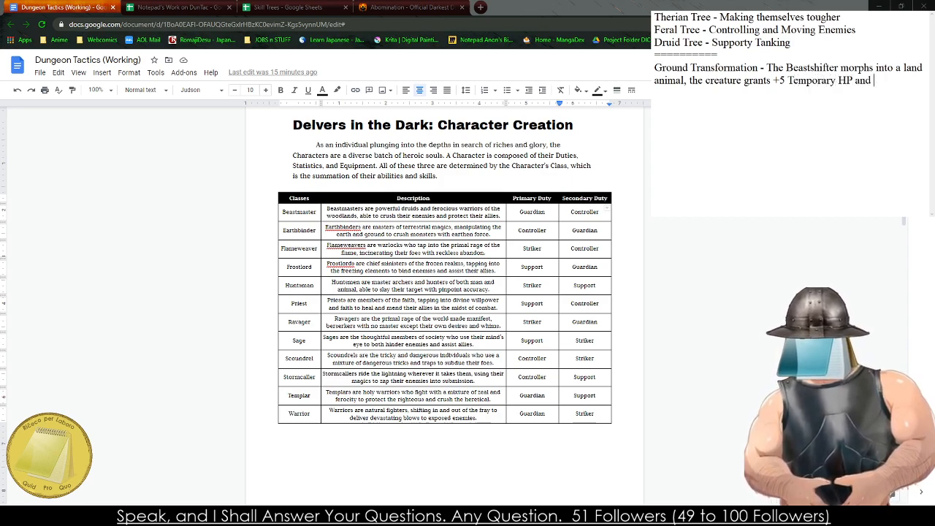
type("all attacks")
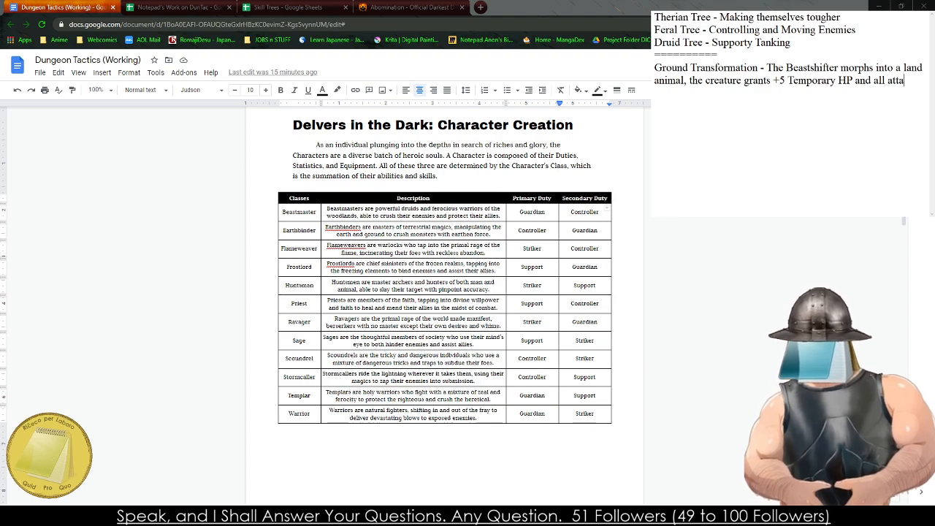
- Finish the Ground Transformation effect with "all Basic Melee Attacks will either do Bleed (1), Poison (1), or Stun (1)."
key("BackSpace")
key("BackSpace")
key("BackSpace")
key("BackSpace")
key("BackSpace")
key("BackSpace")
key("BackSpace")
key("BackSpace")
type("Basic Melee Atta")
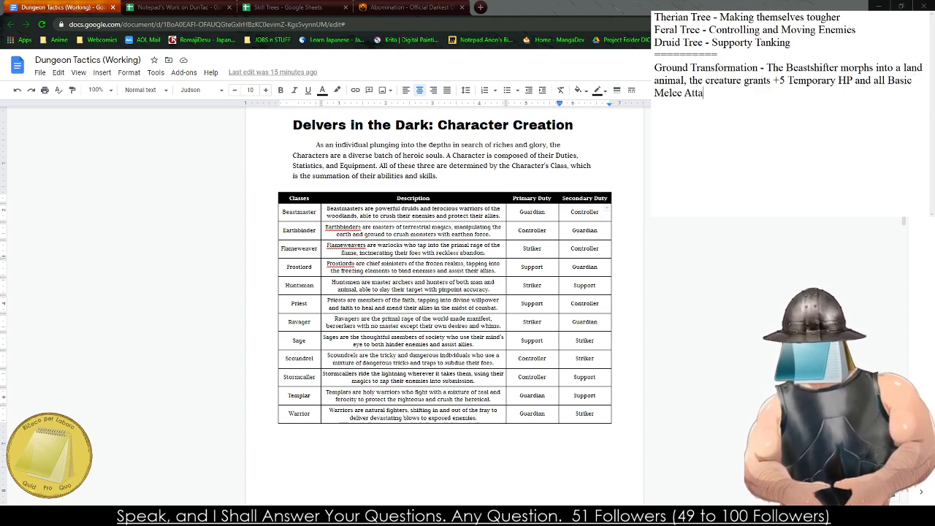
type("cks will ei")
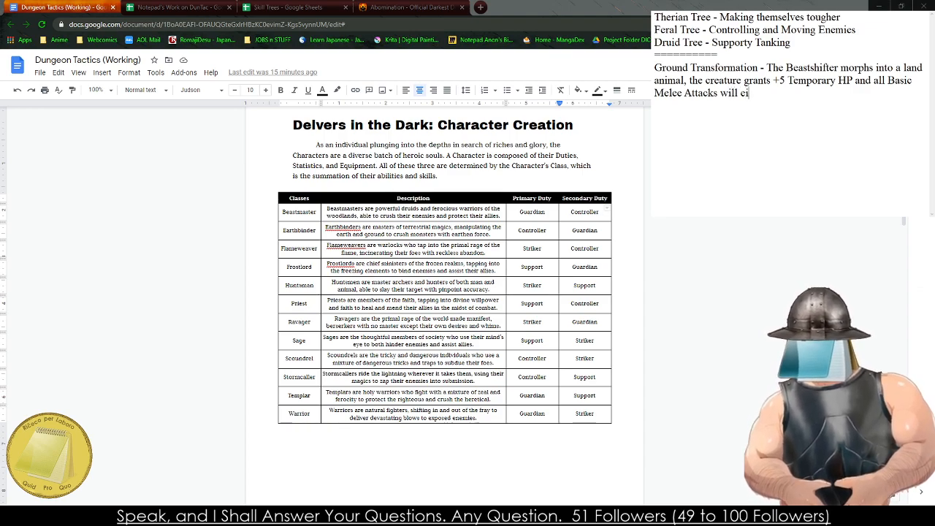
type("ther do Bleed (1")
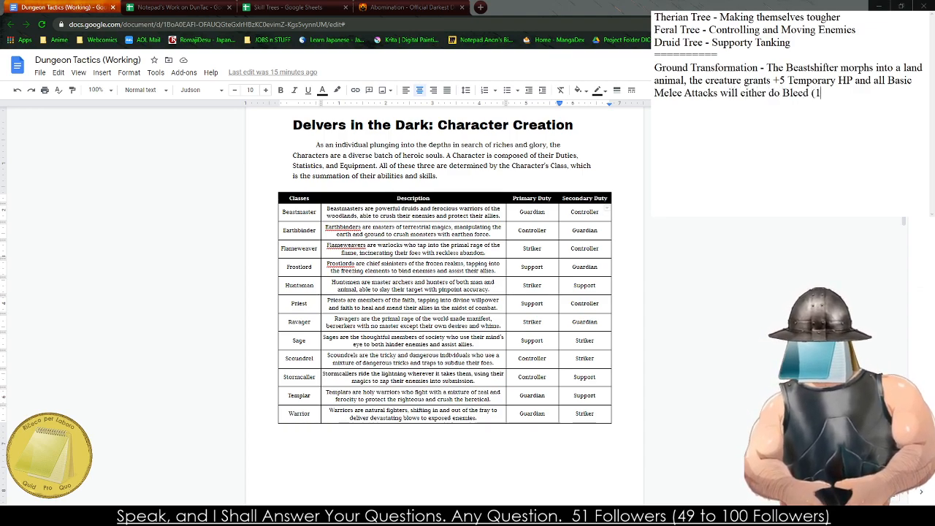
type("), Poison ")
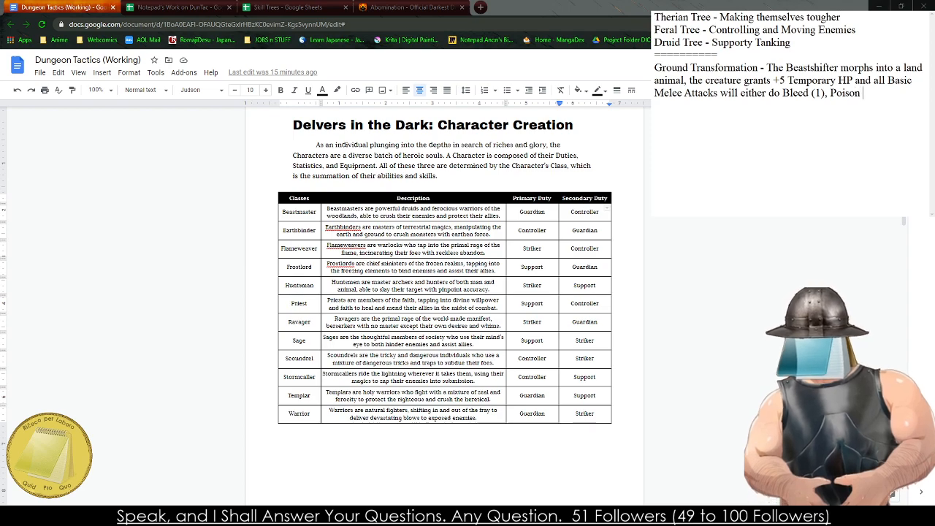
type("(1), or Stun")
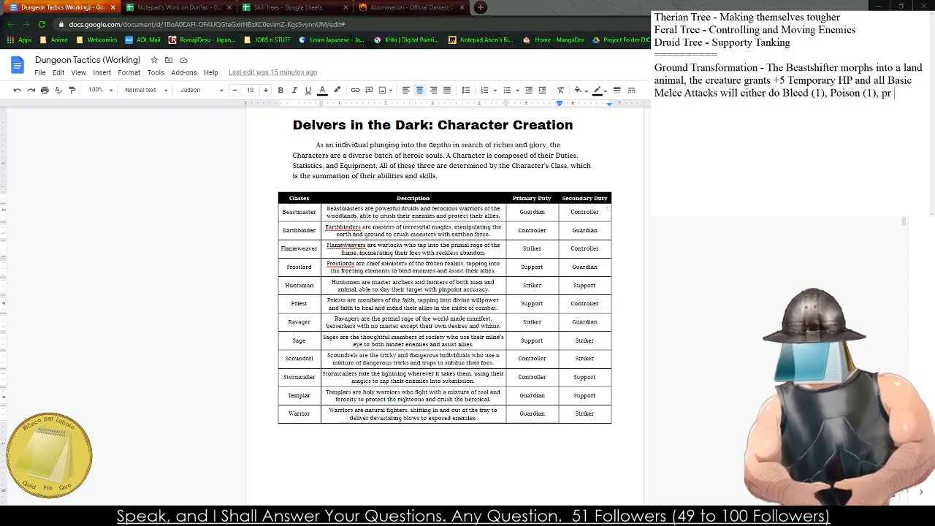
type(" (1).")
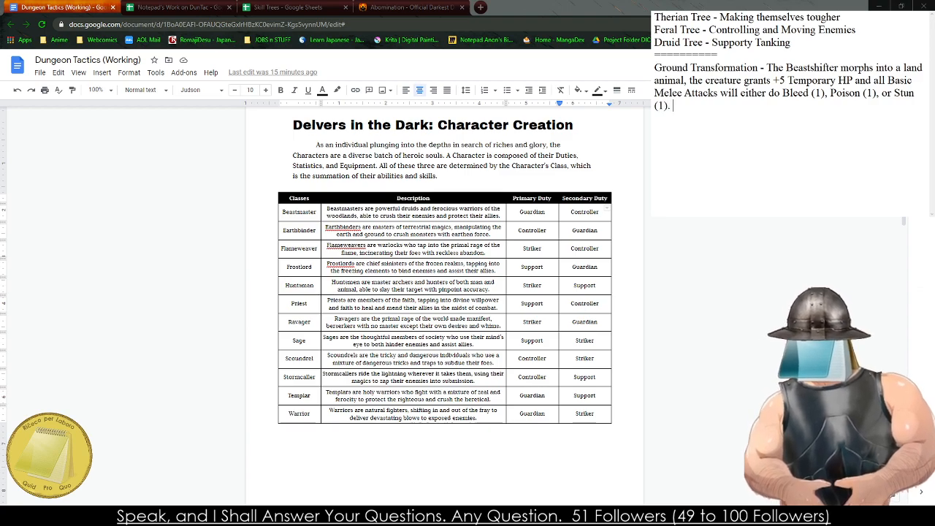
- Add the cost "- 4 AP" to the end of the Ground Transformation entry and leave a blank line beneath it
key("Return")
key("Return")
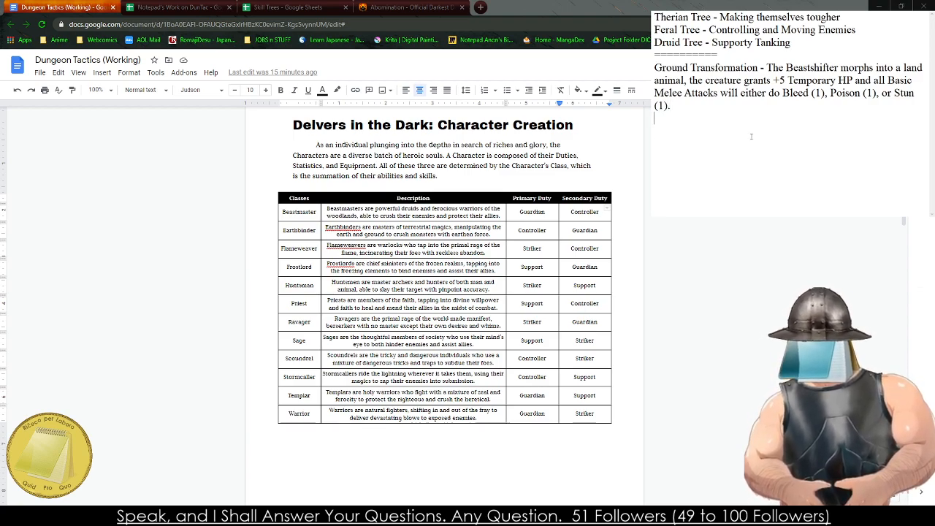
type("-4 4 AP")
key("Return")
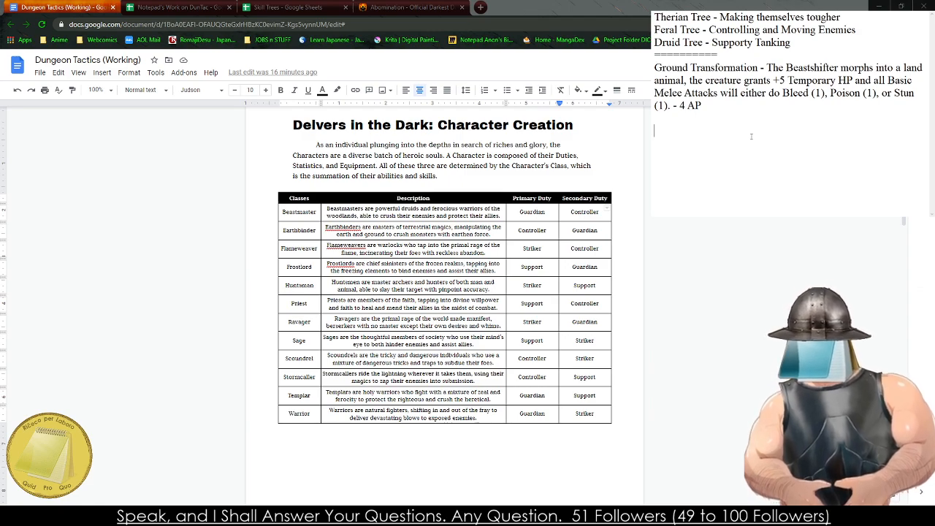
- Start a new entry in the notes reading "FLying Transformation - The Beastshifter morphs into a flying animal"
type("FLying ")
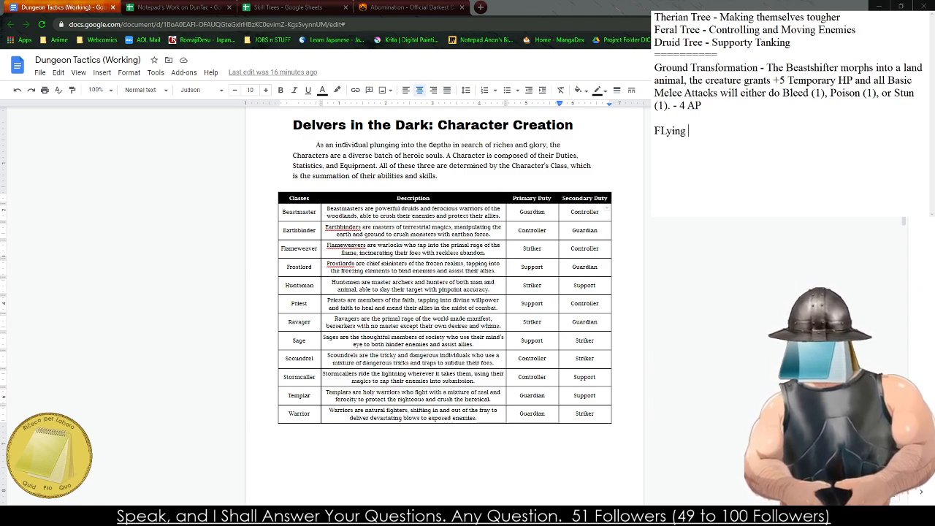
type("Transformation - TH e")
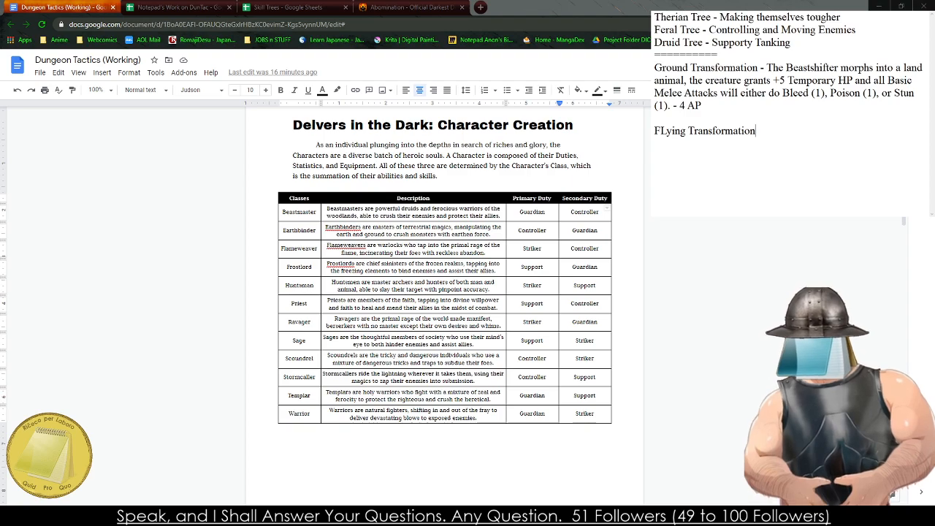
key("BackSpace")
type("he")
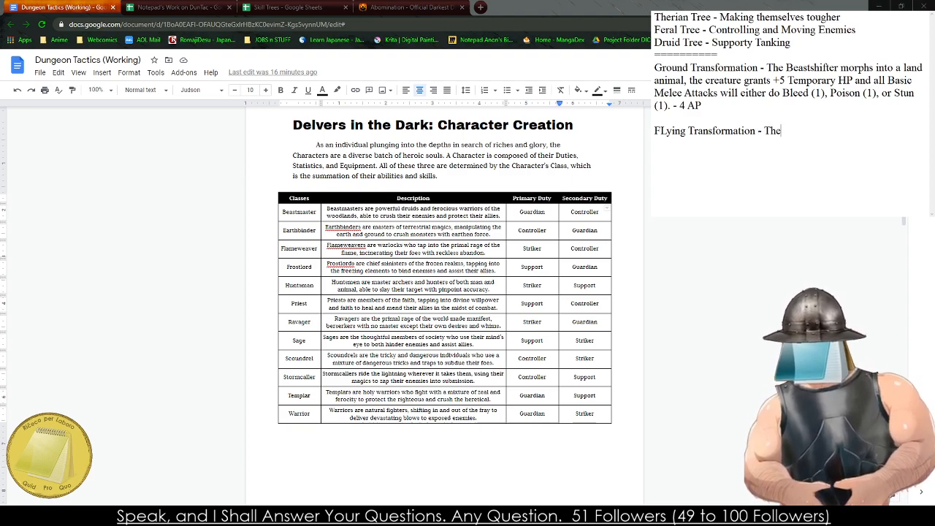
type(" Beastshifter morphs into a ")
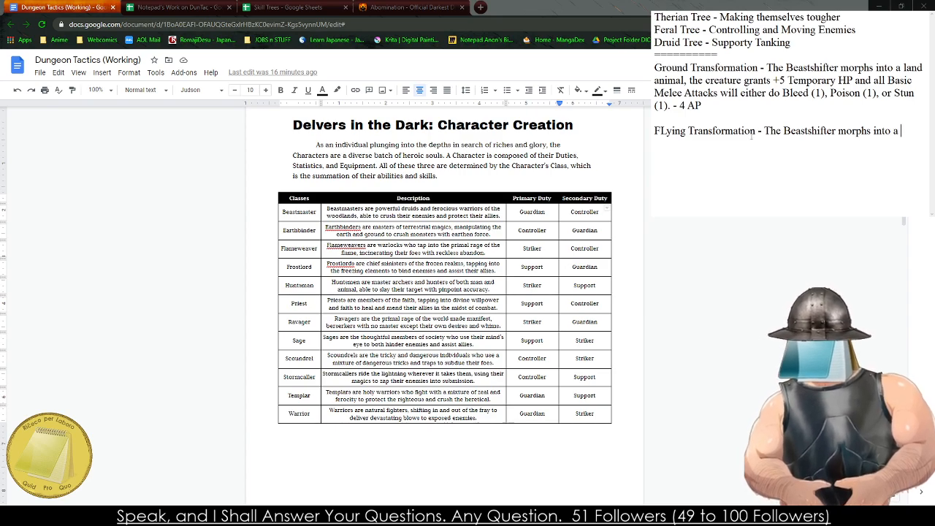
type("flying an")
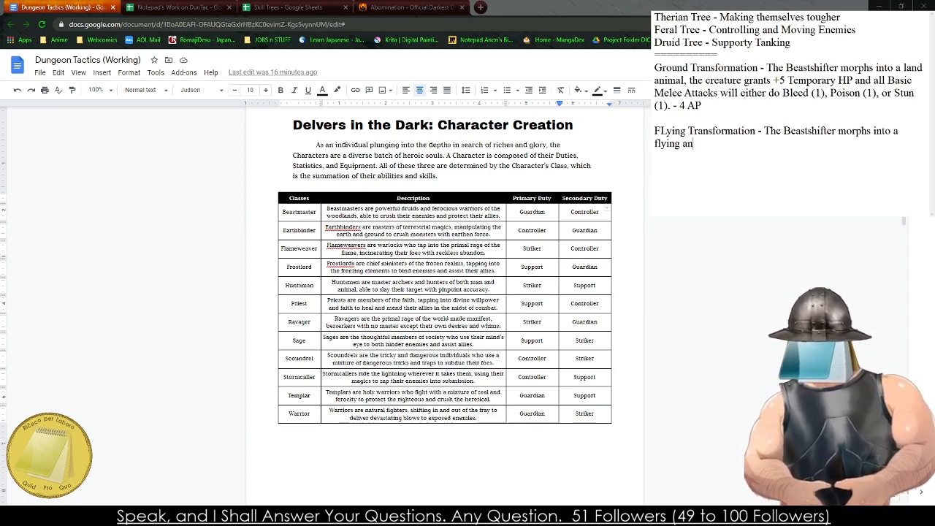
type("imal, the creature")
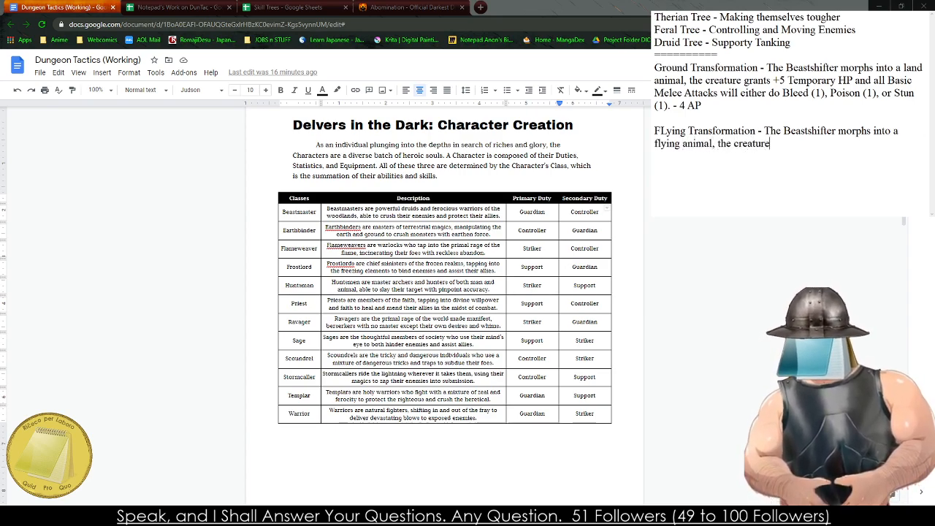
type(" gran")
- Continue the FLying Transformation entry with ", the creature is considered to be flying and all"
key("BackSpace")
key("BackSpace")
key("BackSpace")
key("BackSpace")
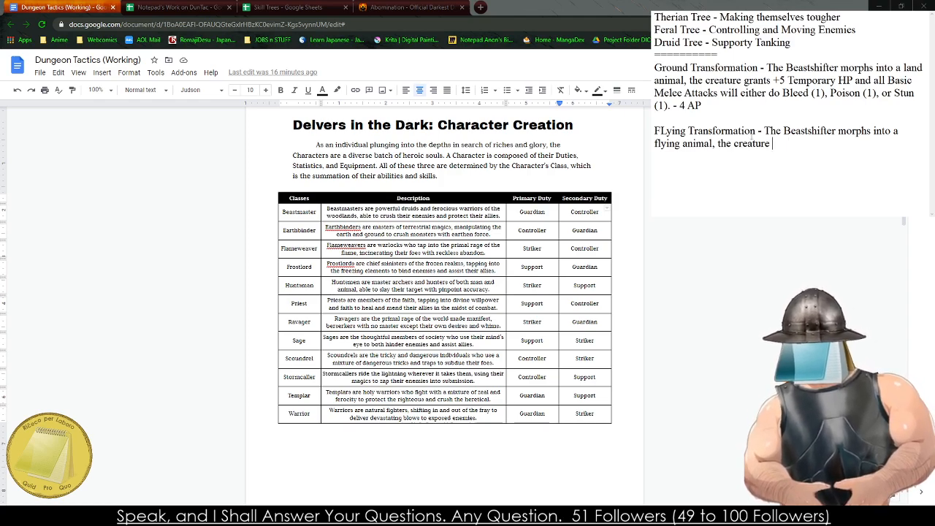
type("is considered to be")
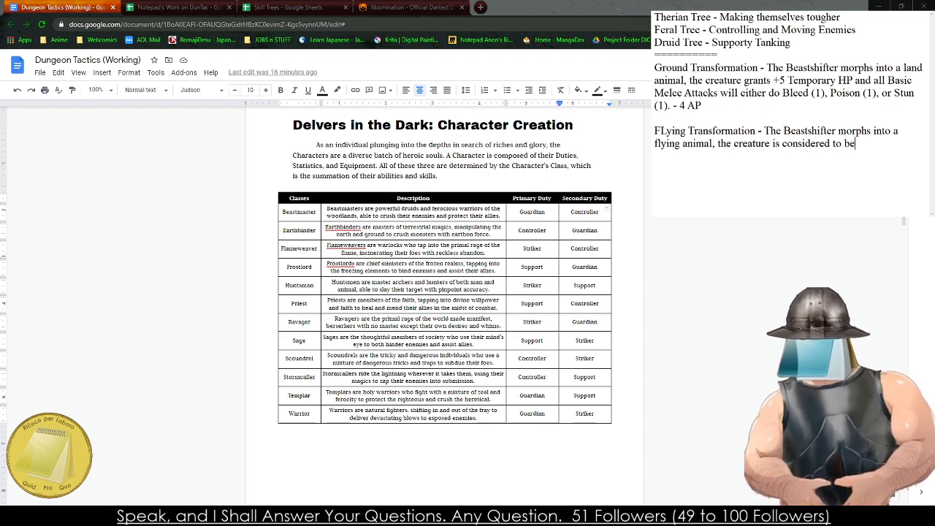
type(" flying a")
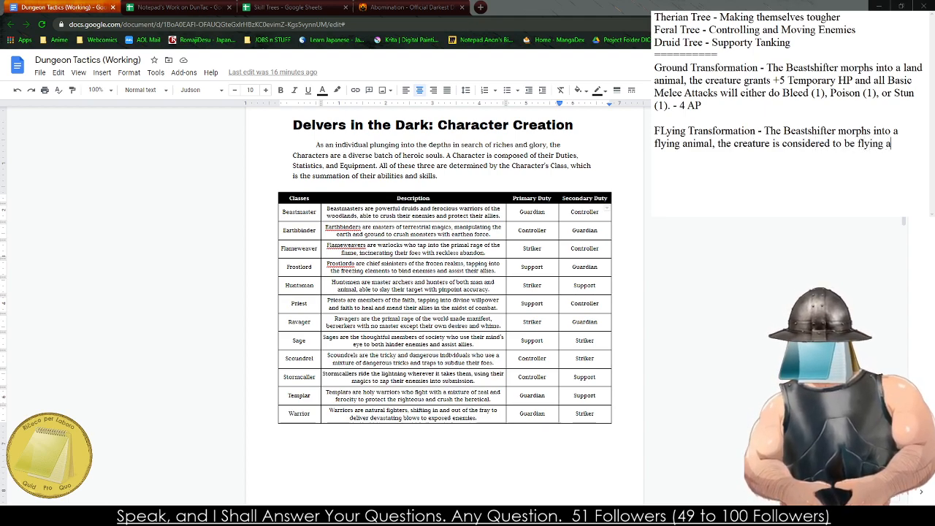
type("nd all Basic ")
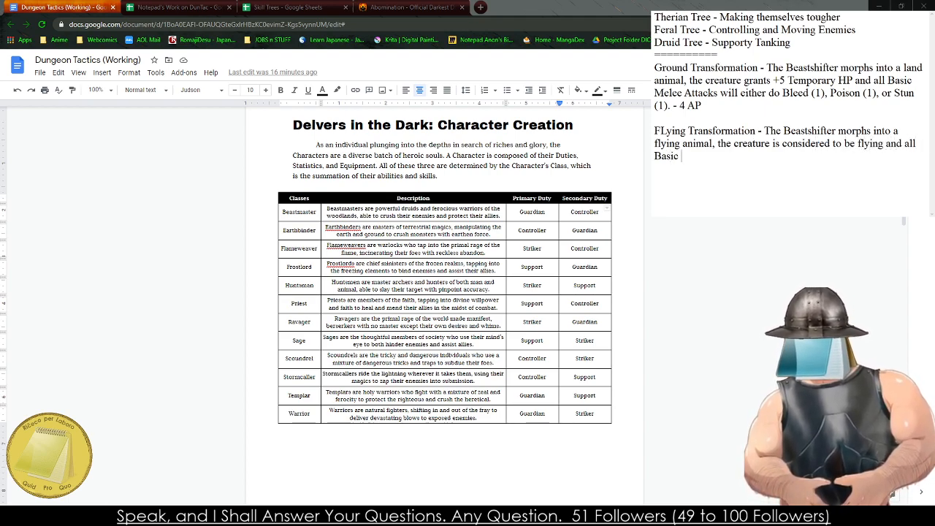
type("Melee Attacks wi")
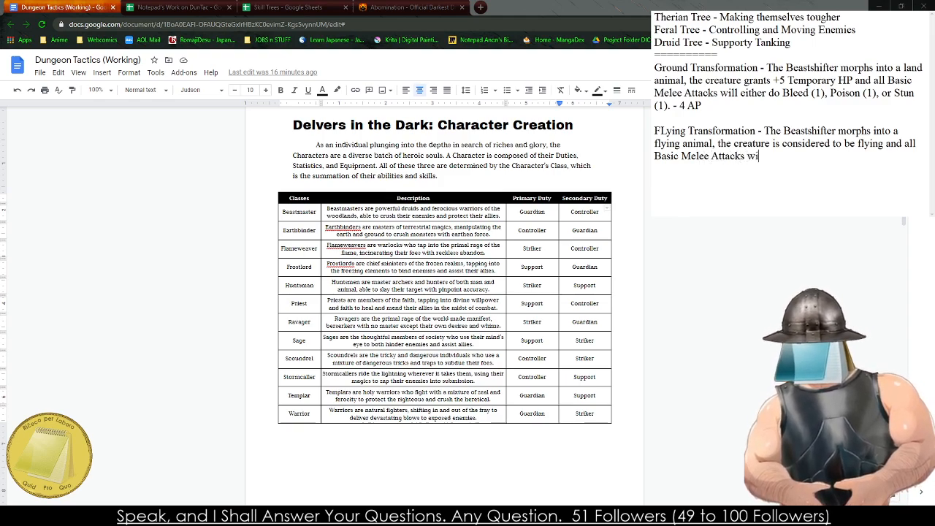
type("ll eit")
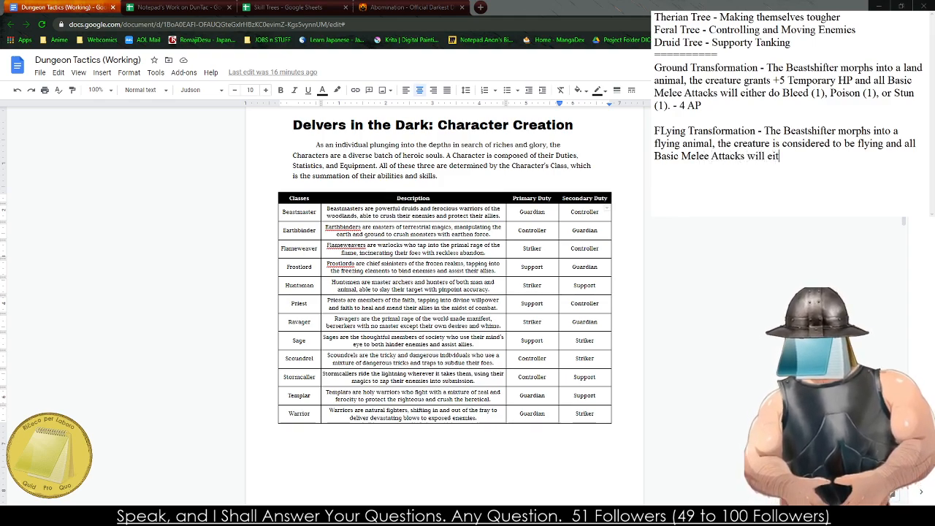
type("her do Blind")
- Extend the FLying Transformation effect with "Basic Melee Attacks will either do Bleed (2),"
key("BackSpace")
key("BackSpace")
key("BackSpace")
type("eed (2), ")
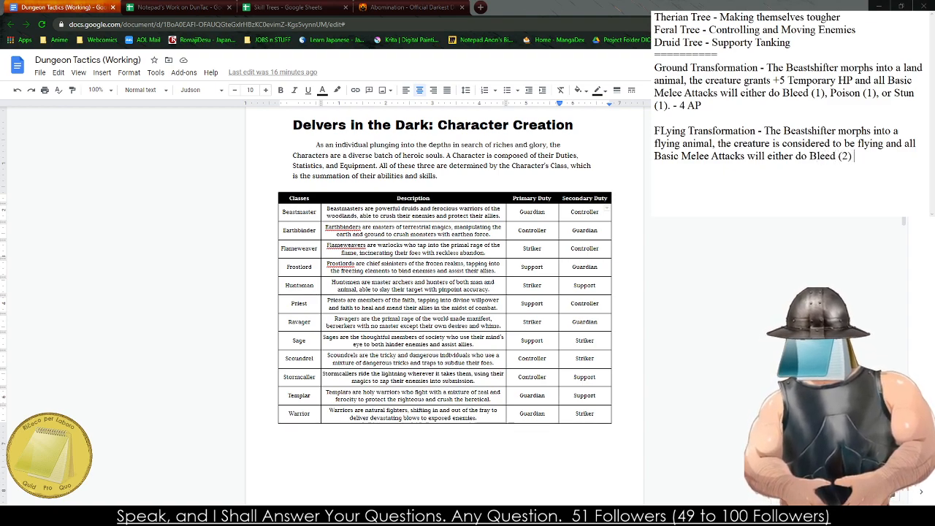
type("Stun (10")
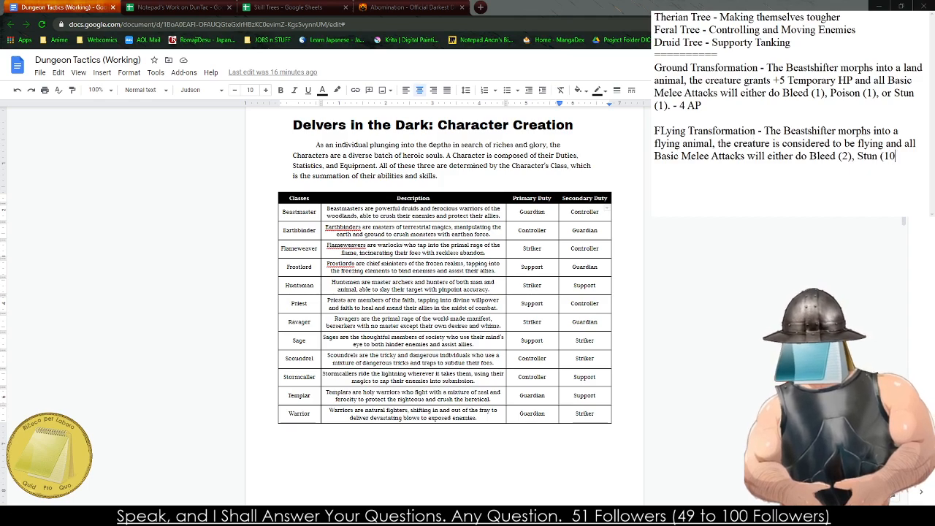
- Finish the FLying Transformation effect with "Stun (1), or Atrophy (1)." and leave a blank line beneath it
key("BackSpace")
type("), o")
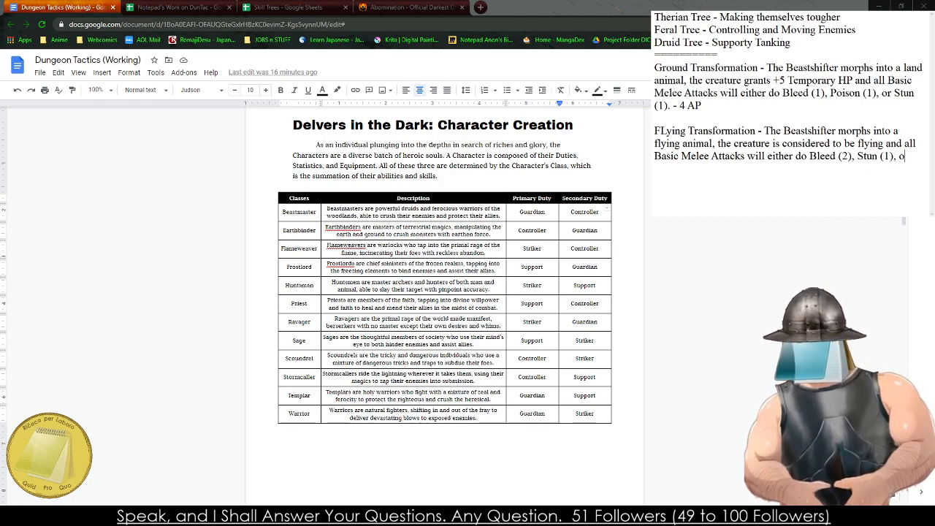
type("r A")
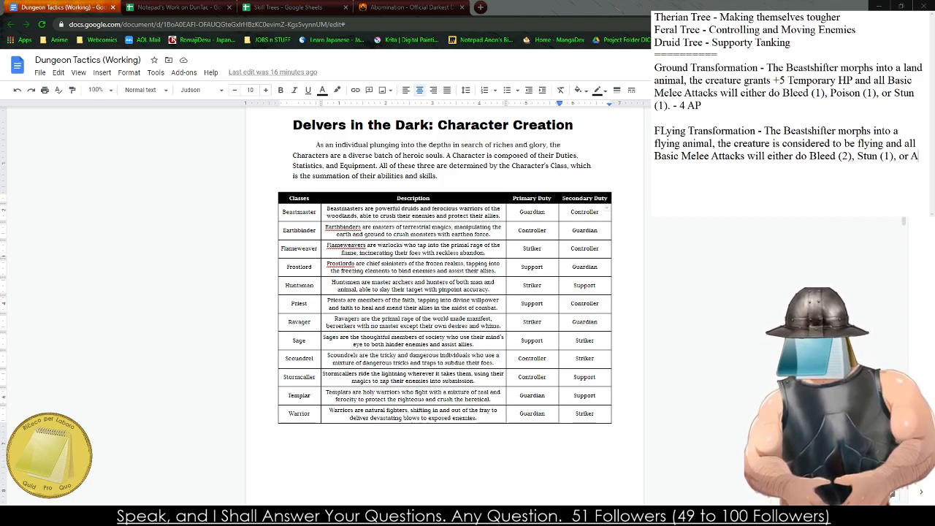
type("trophy ((1).")
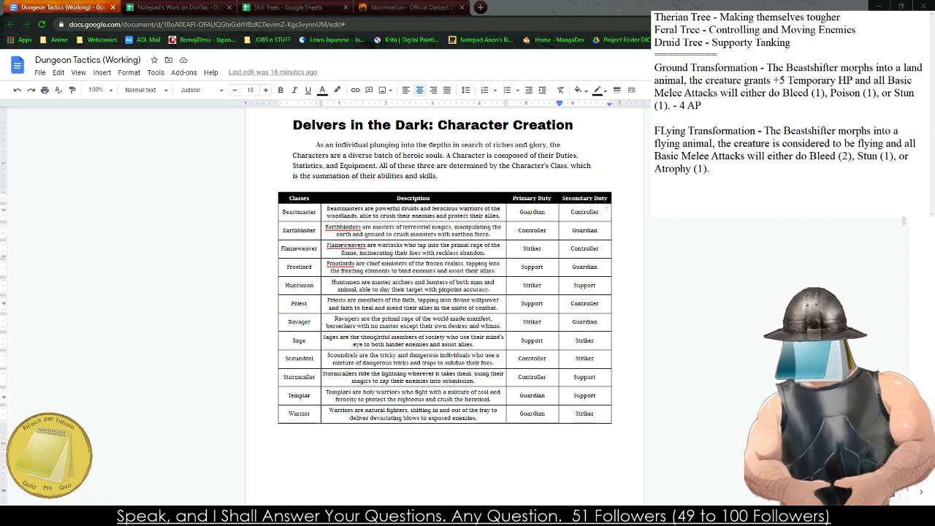
key("Return")
key("Return")
- Draft a third entry reading "Chimera Dreamer - THe Beastshifter morphs into a horrifying amalgam of creatures"
type("Chime")
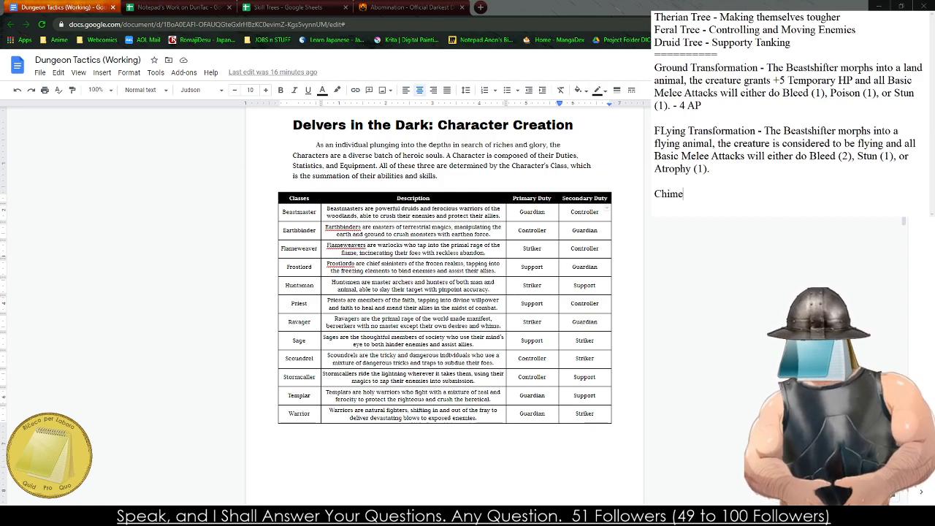
type("ra Dreamera Dream")
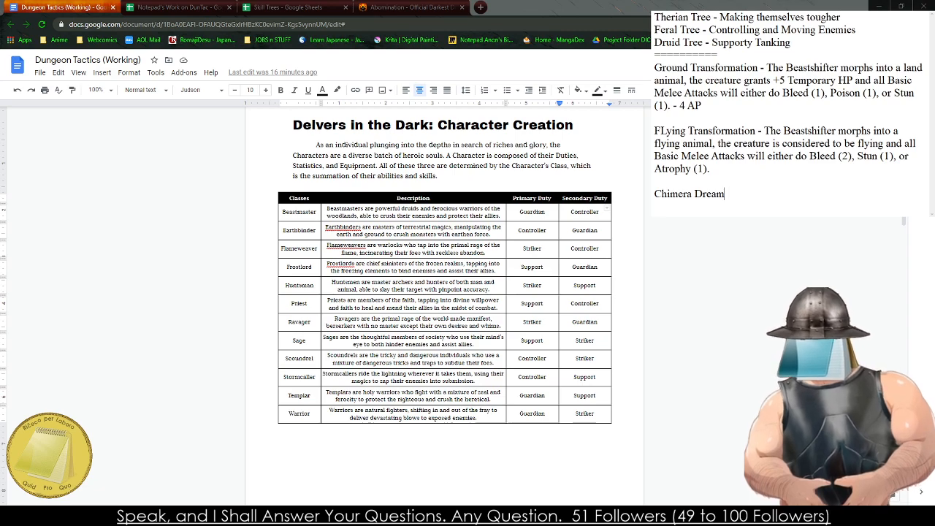
type("er - THe ")
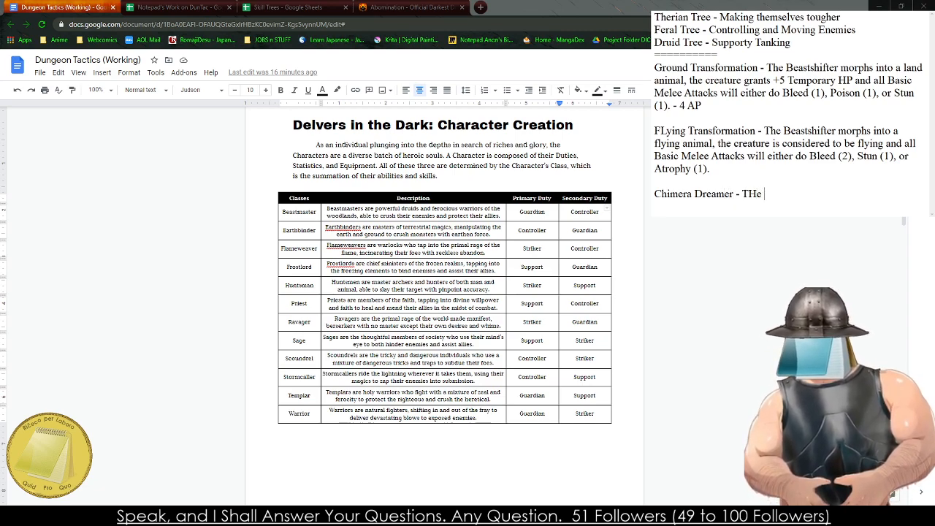
type("Beastshifter morphs into a horrifying beas")
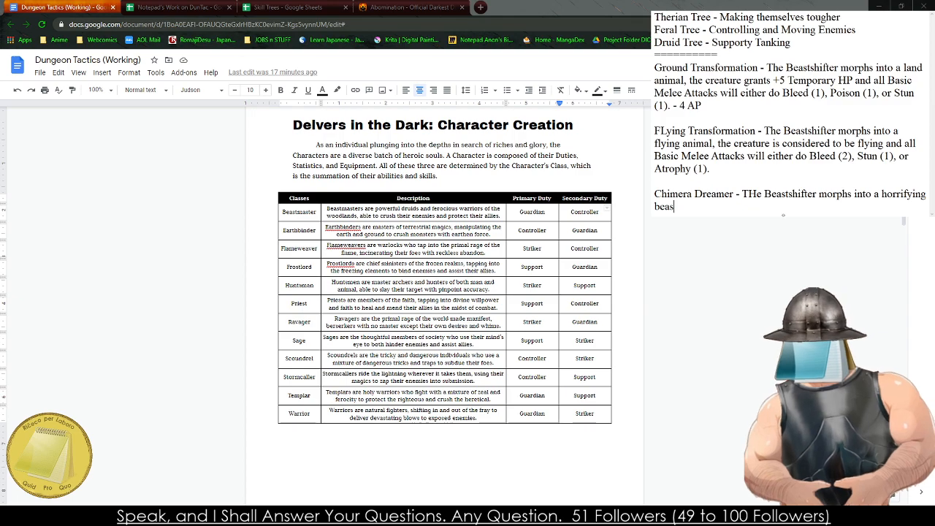
key("BackSpace")
key("BackSpace")
key("BackSpace")
key("BackSpace")
type("amalgam of creatures")
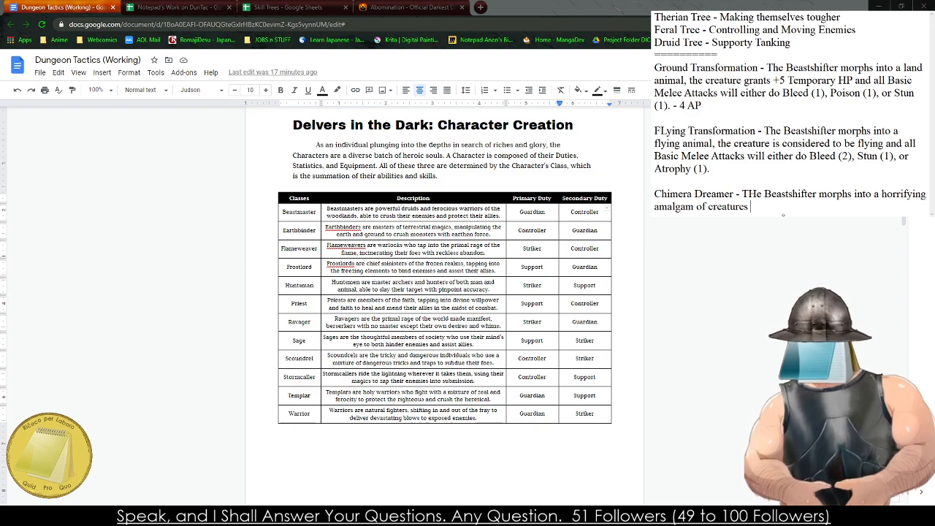
- Continue the Chimera Dreamer entry with "gaining +10 Temporary HP and"
type("se")
key("BackSpace")
key("BackSpace")
type("gain")
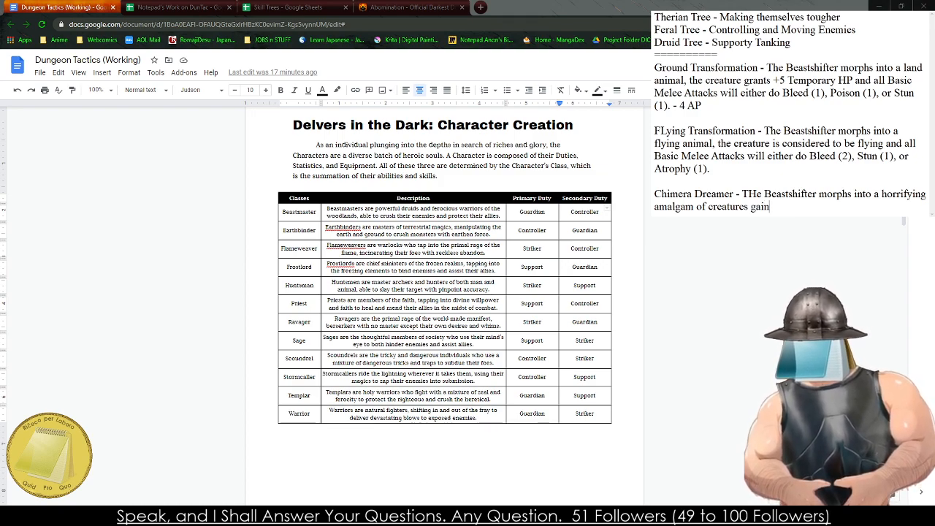
type("ing +10 Tempo")
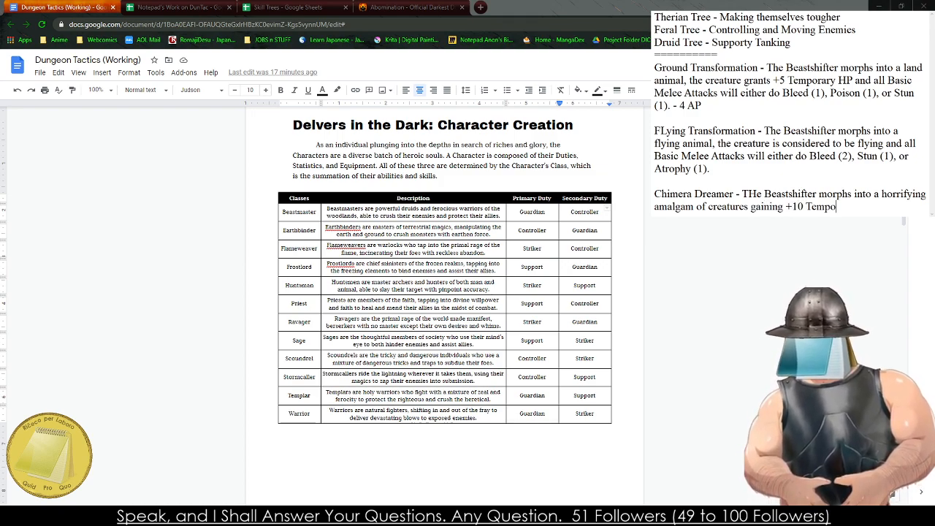
type("rary HP and")
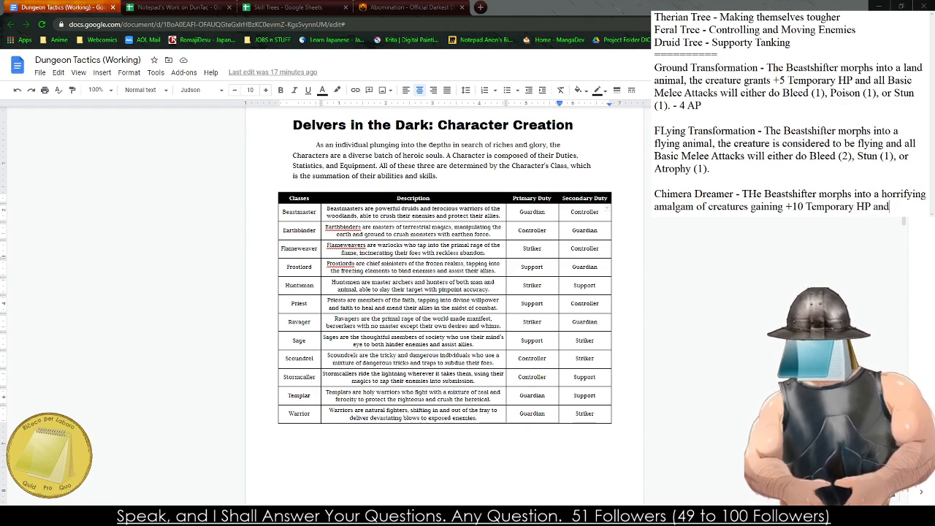
key("BackSpace")
key("BackSpace")
key("BackSpace")
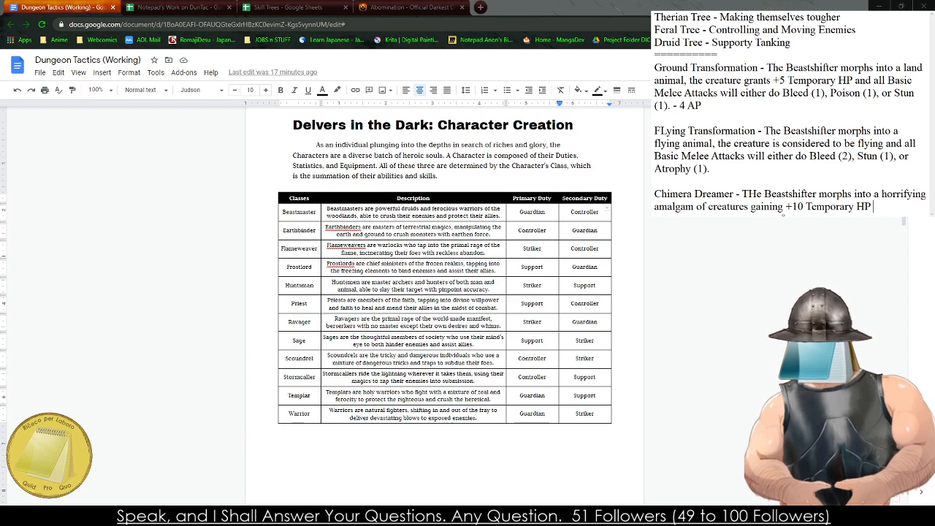
type("and al")
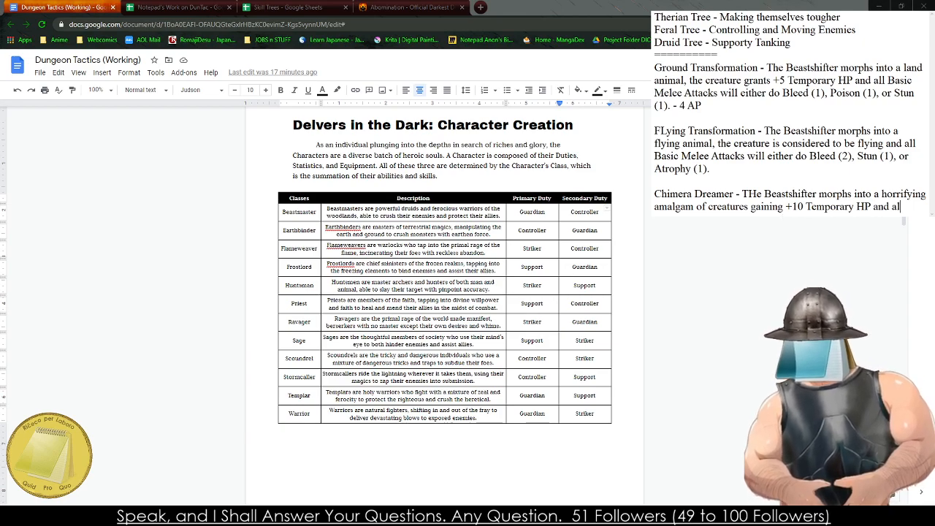
type("l basic Melee Aatta")
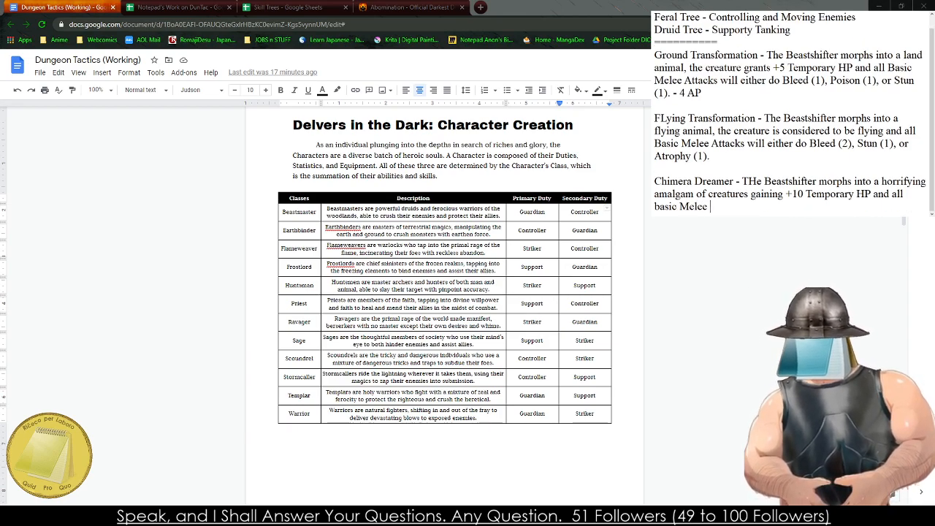
- Extend the Chimera Dreamer effect with "all basic Melee Attacks"
key("BackSpace")
key("BackSpace")
key("BackSpace")
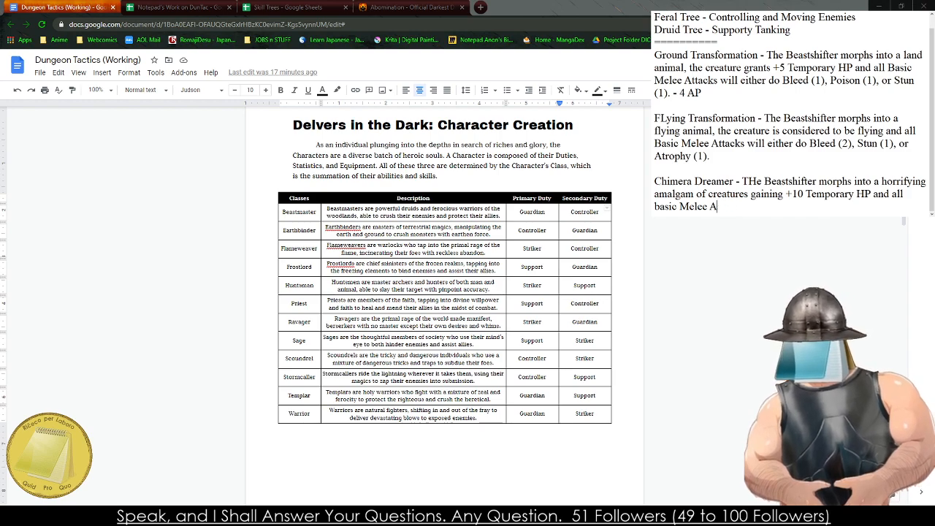
type("acks")
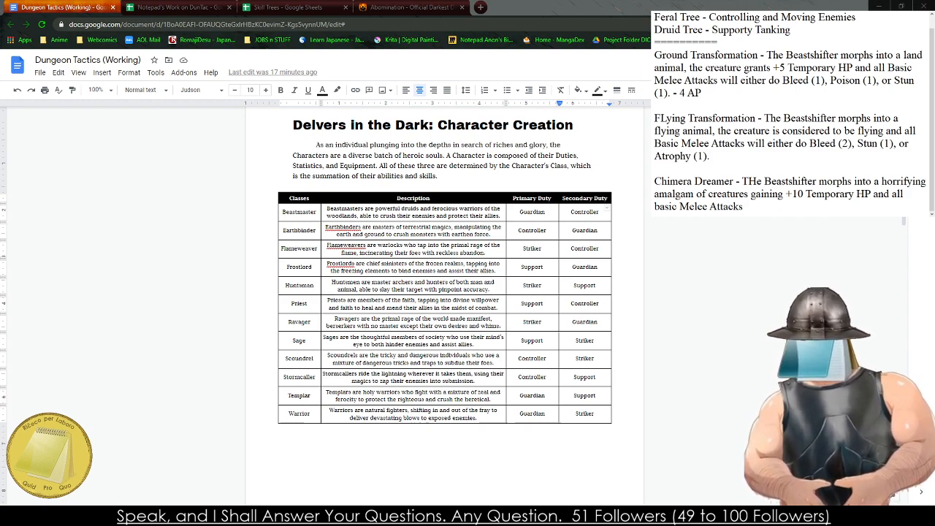
- Replace the whole Chimera Dreamer draft in the notes with the heading "Supernatural Transformation"
key("shift+Up")
key("shift+Up")
key("shift+Up")
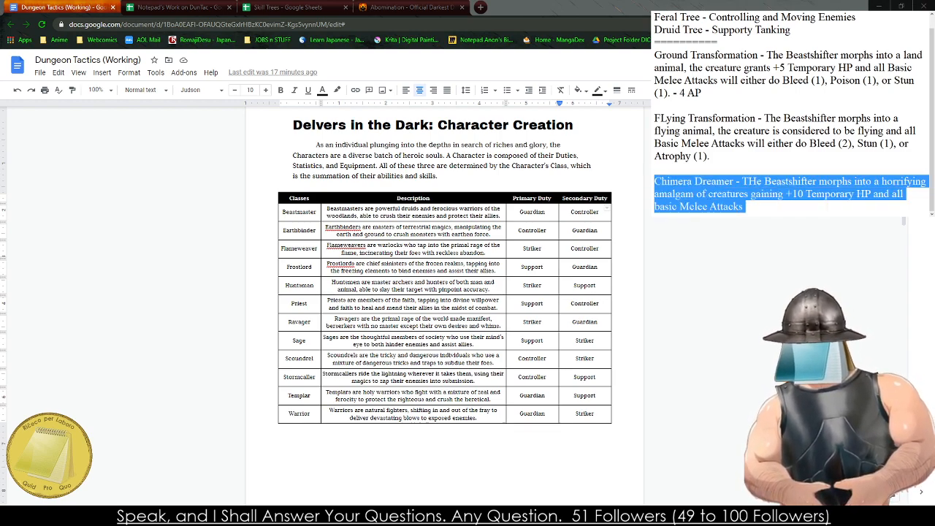
type("Supernatural ")
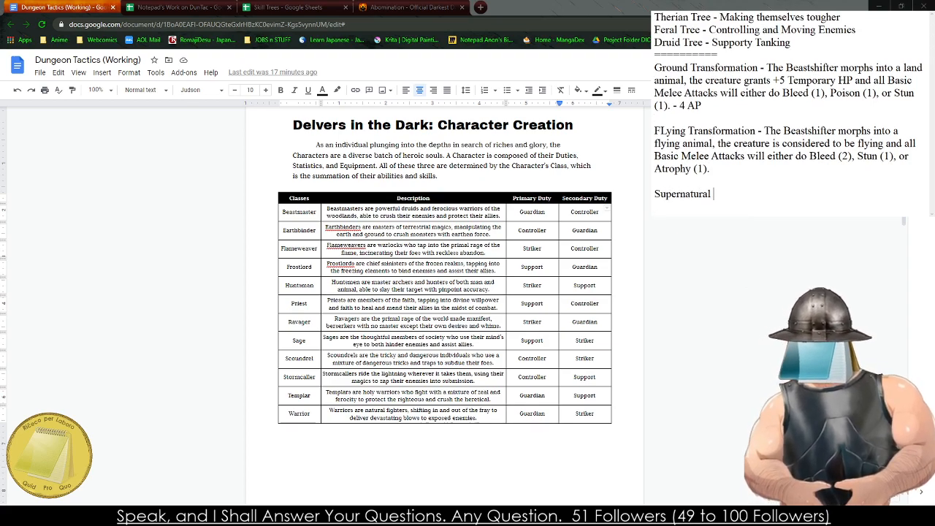
type("C")
key("BackSpace")
type("Transo")
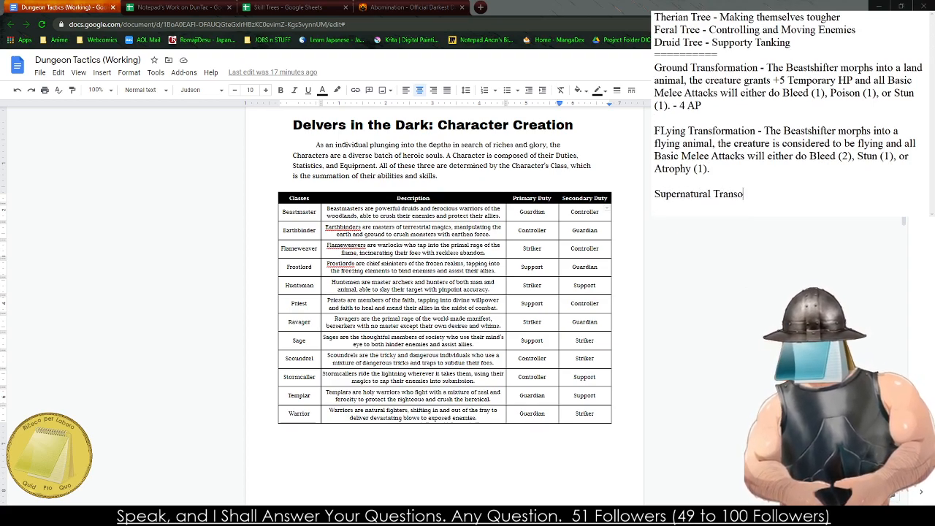
type("ormation")
- Replace the Supernatural Transformation heading in the notes with "Monsterous Transformation"
key("BackSpace")
key("BackSpace")
key("BackSpace")
key("BackSpace")
key("BackSpace")
key("BackSpace")
key("BackSpace")
key("BackSpace")
key("BackSpace")
key("BackSpace")
key("BackSpace")
key("BackSpace")
key("BackSpace")
key("BackSpace")
key("BackSpace")
key("BackSpace")
key("BackSpace")
key("BackSpace")
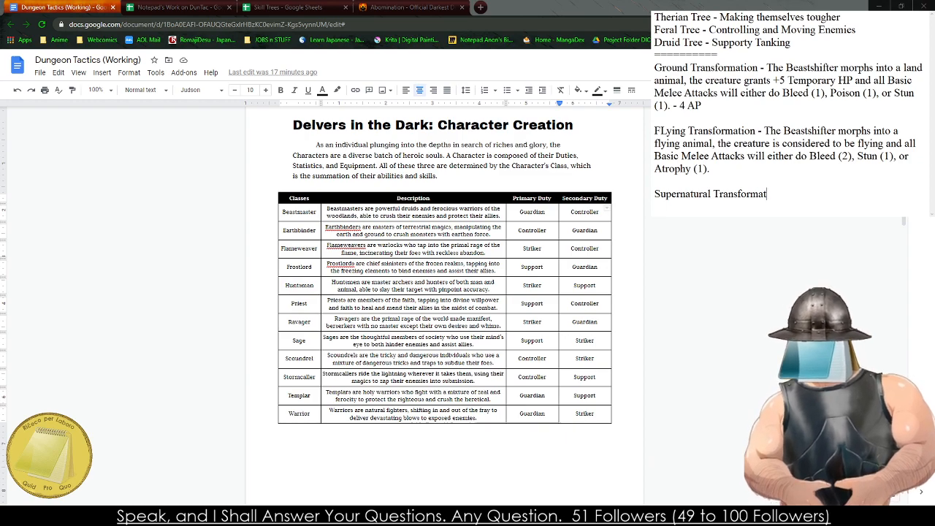
key("BackSpace")
key("BackSpace")
key("BackSpace")
key("BackSpace")
key("BackSpace")
key("BackSpace")
key("BackSpace")
key("BackSpace")
key("BackSpace")
type("Monster")
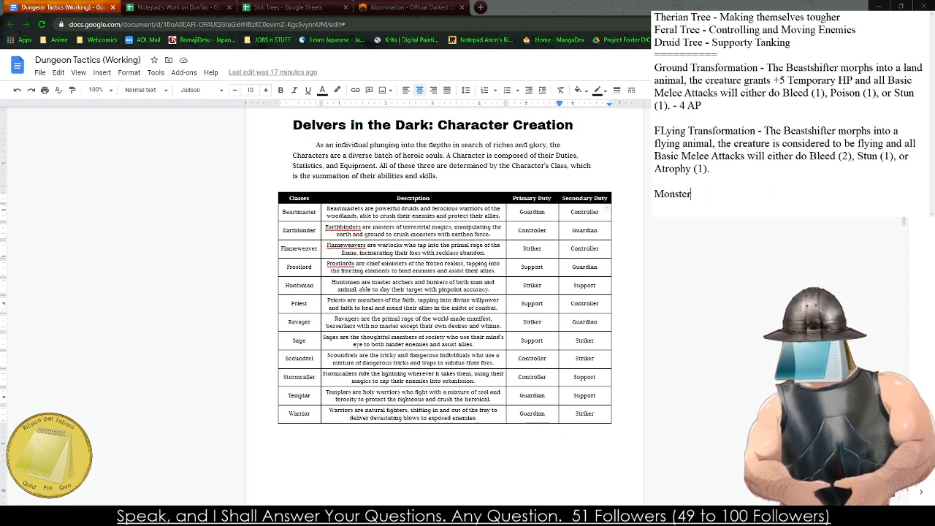
type("ouus Transofrmat")
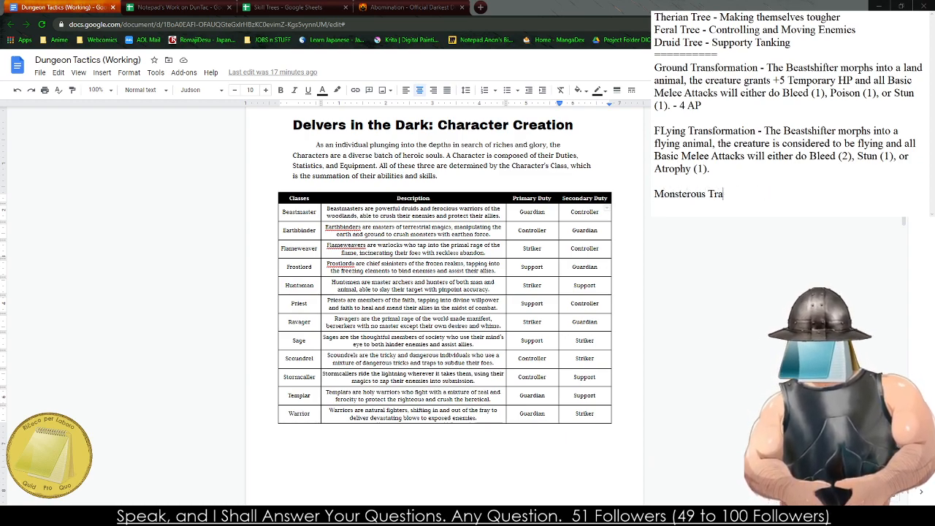
key("BackSpace")
key("BackSpace")
key("BackSpace")
key("BackSpace")
key("BackSpace")
type("rmation")
key("BackSpace")
key("BackSpace")
key("BackSpace")
key("BackSpace")
key("BackSpace")
key("BackSpace")
key("BackSpace")
type("formation - The Beastsh")
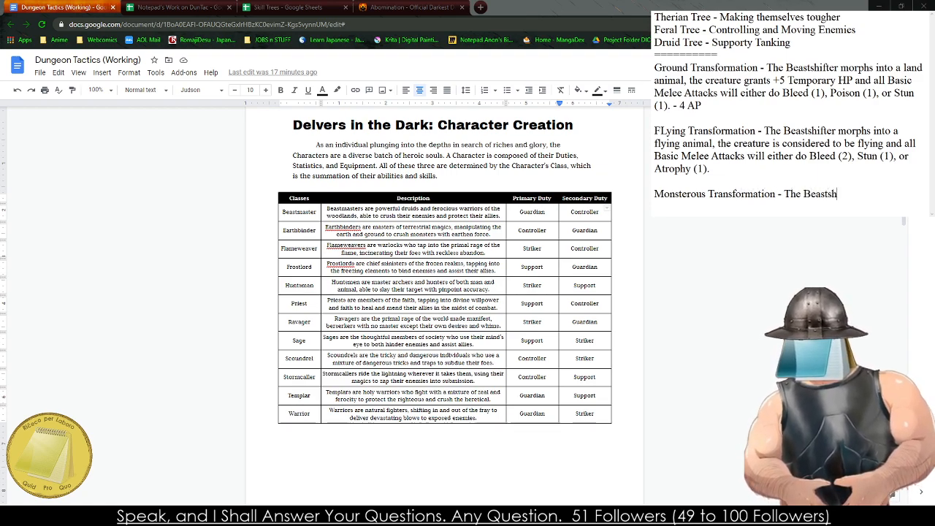
type("ifter morphs into ")
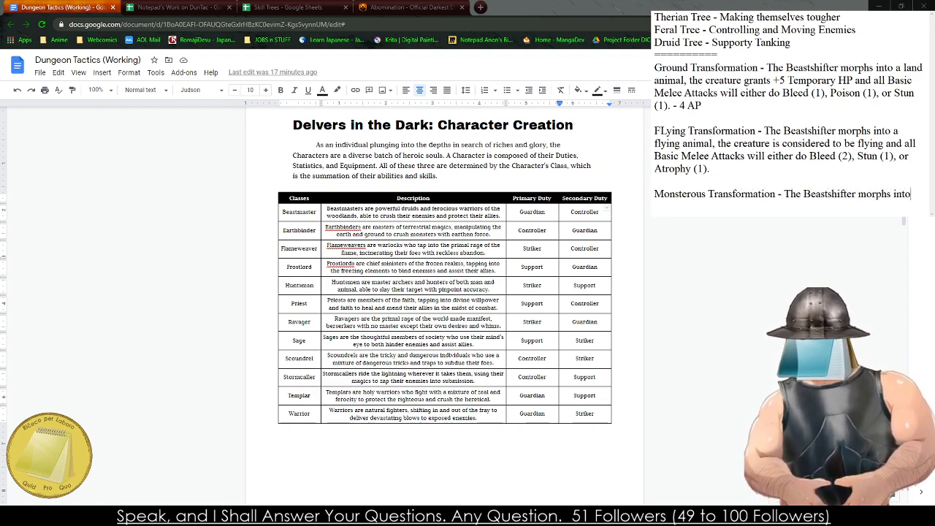
type("a monsterous creature")
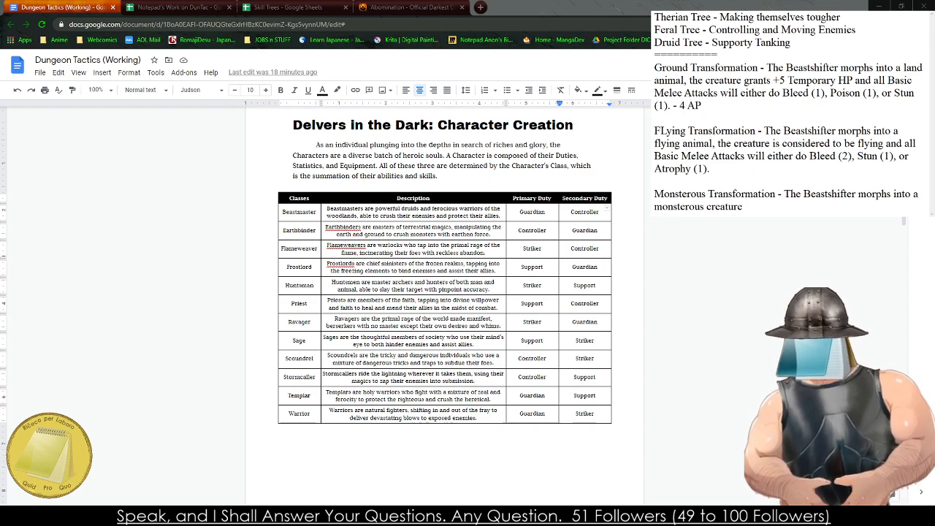
type(", all basic Me")
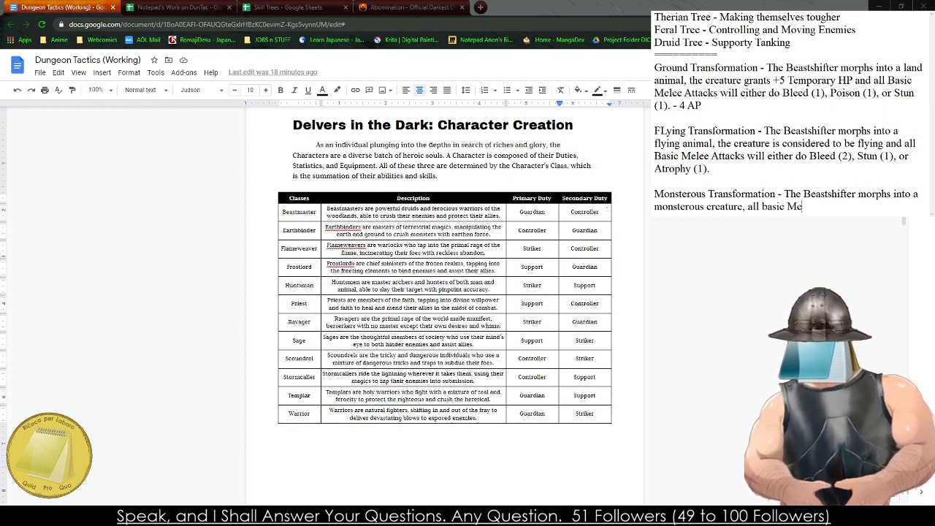
key("BackSpace")
key("BackSpace")
key("BackSpace")
key("BackSpace")
key("BackSpace")
key("BackSpace")
key("BackSpace")
key("BackSpace")
key("BackSpace")
key("BackSpace")
key("BackSpace")
key("BackSpace")
- Continue the Monsterous Transformation entry with ", the creature grains +10 Temporary Hp and all"
type("they")
key("BackSpace")
type("cr")
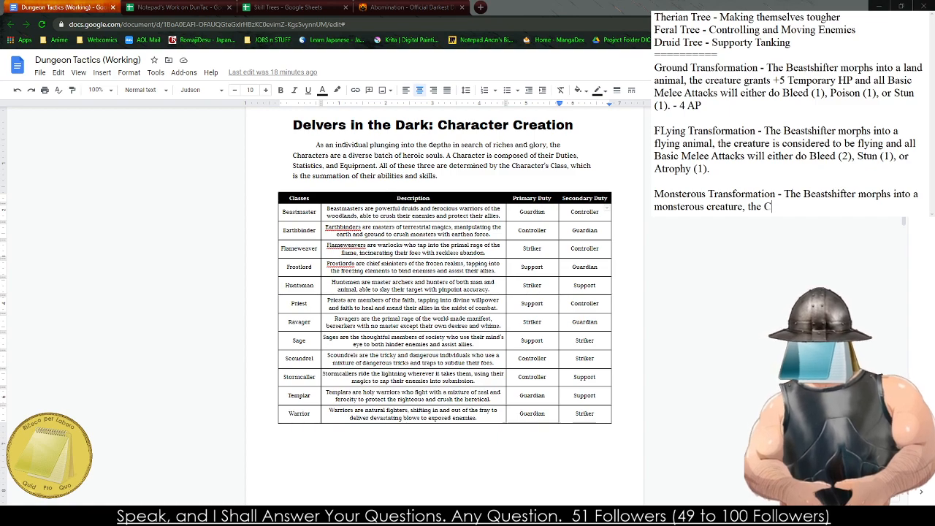
type("eatuyre g")
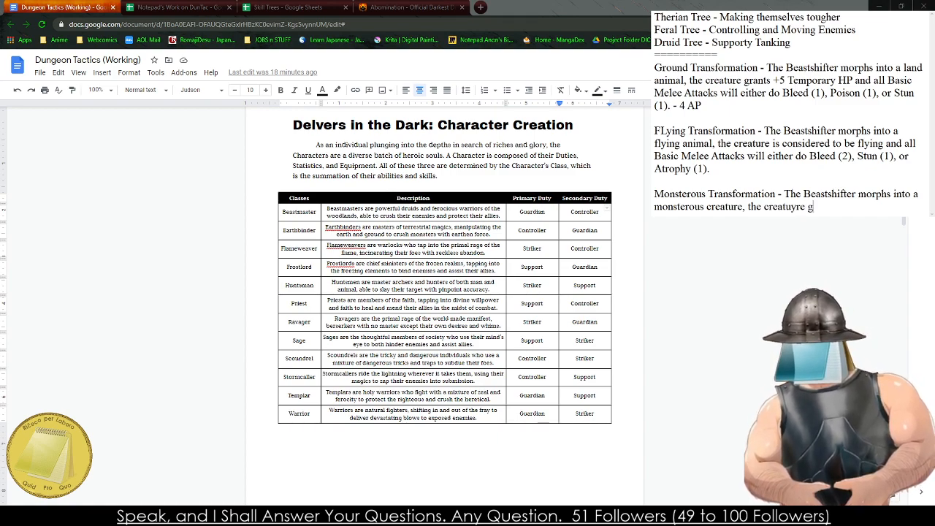
key("BackSpace")
key("BackSpace")
key("BackSpace")
key("BackSpace")
key("BackSpace")
type("re grains ")
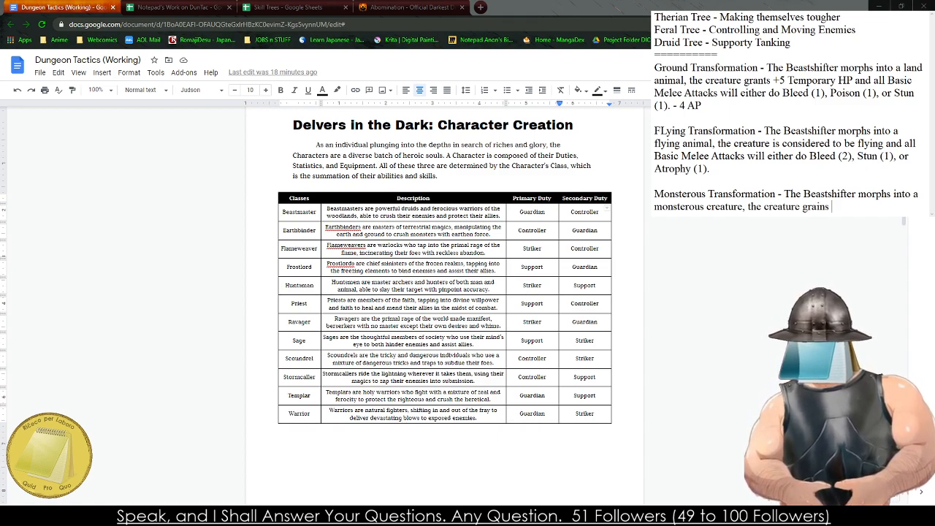
type("+10 Tempora")
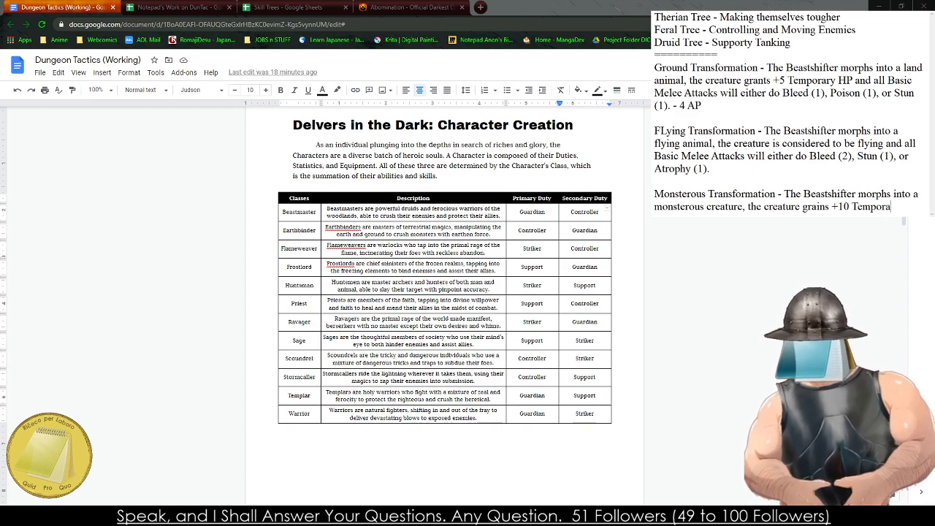
type("ry Hp and all Basic Melee Attacks will eithe")
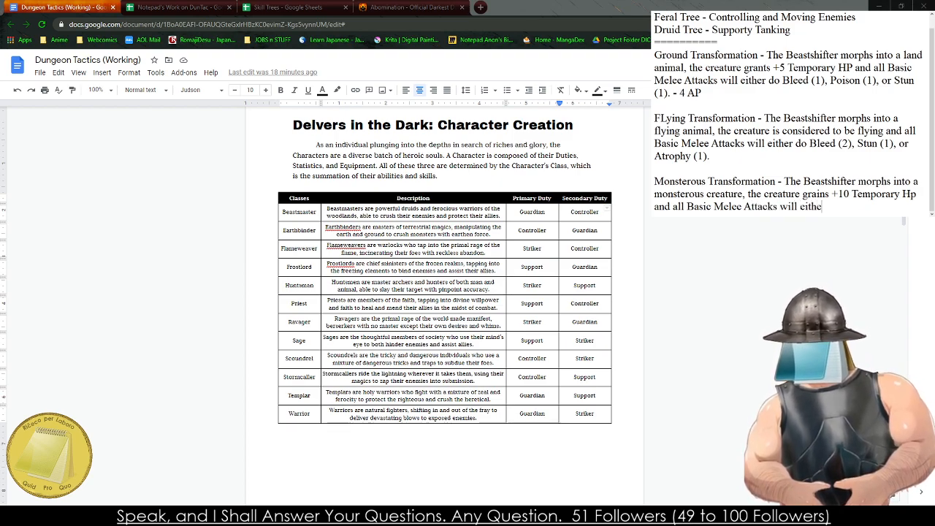
type("r inflict Bu")
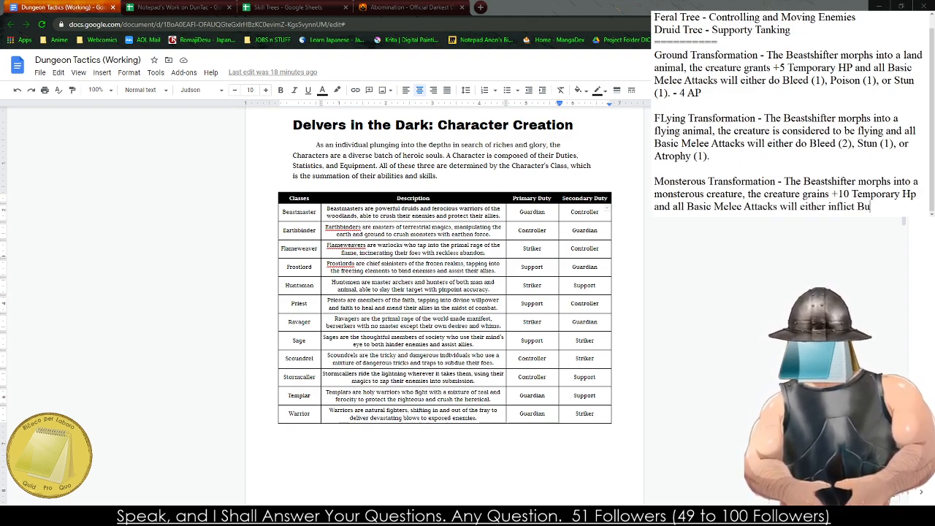
type("rn (1), Chill")
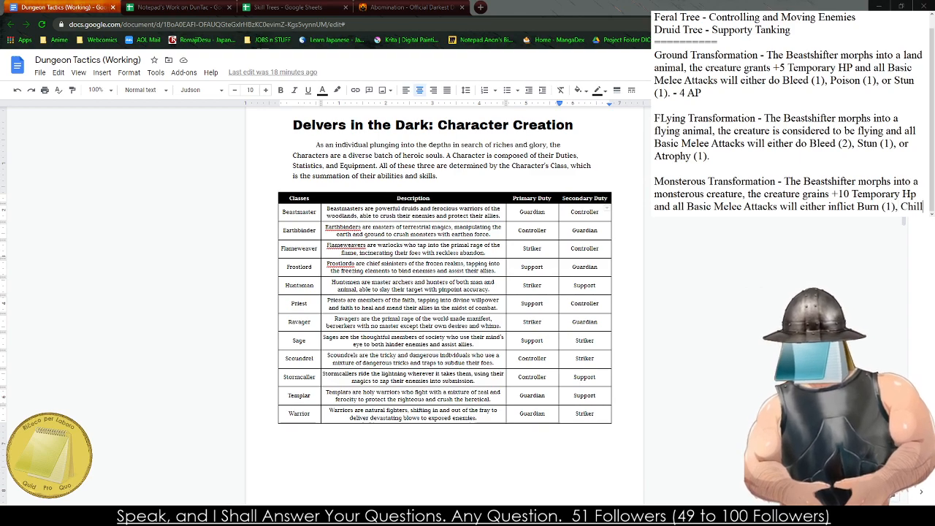
type(" (1), or Shock (1")
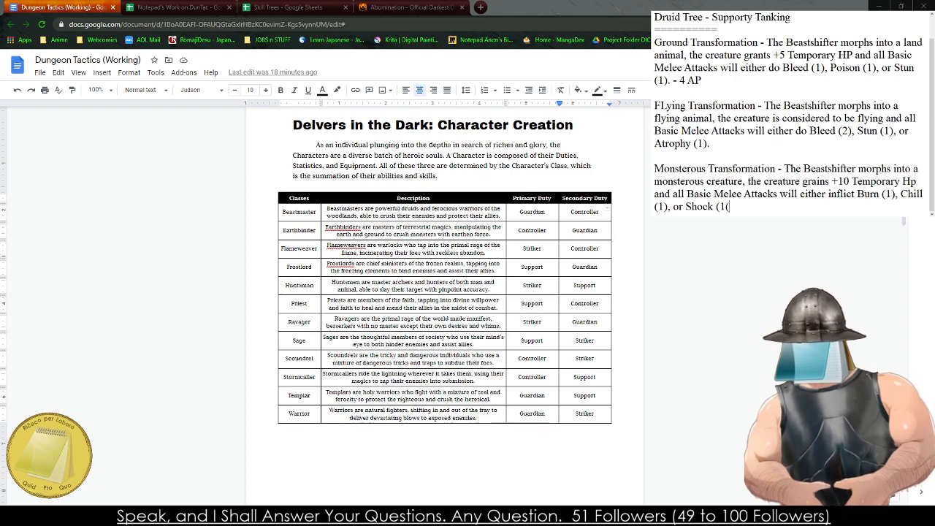
type("). - 4 AP")
- Append "- 4 AP" to the flying ability's entry and correct its heading's capitalisation to "Flying Transformation"
key("Up")
key("Up")
key("Up")
key("Up")
key("Up")
key("End")
type("- 4 AP")
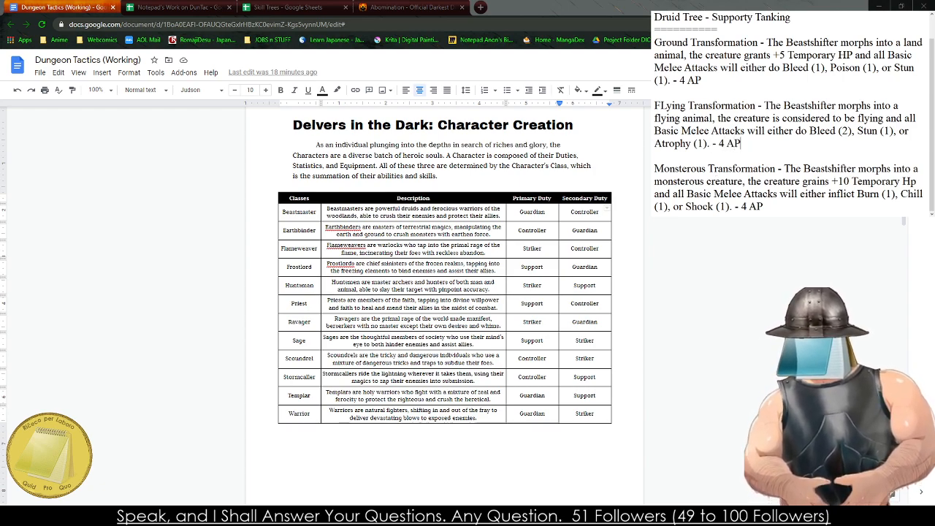
left_click(665, 105)
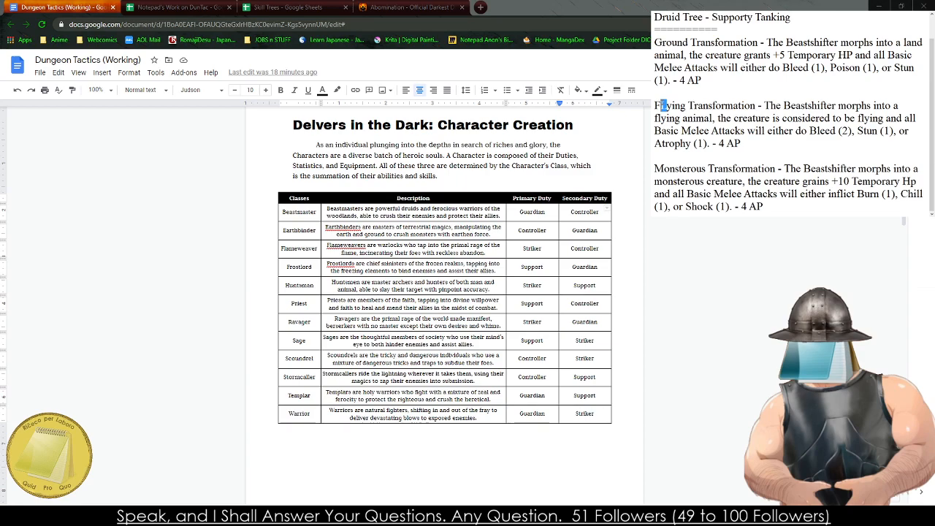
key("BackSpace")
type("l")
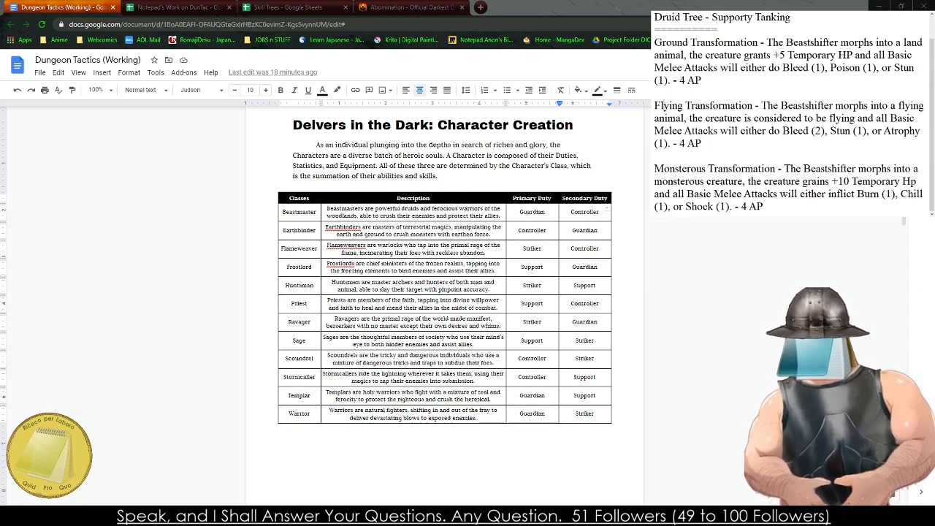
- Switch to the Skill Trees spreadsheet and copy the Ground Transformation entry from the notes into the Feral Tree box Q18:T21
left_click(287, 8)
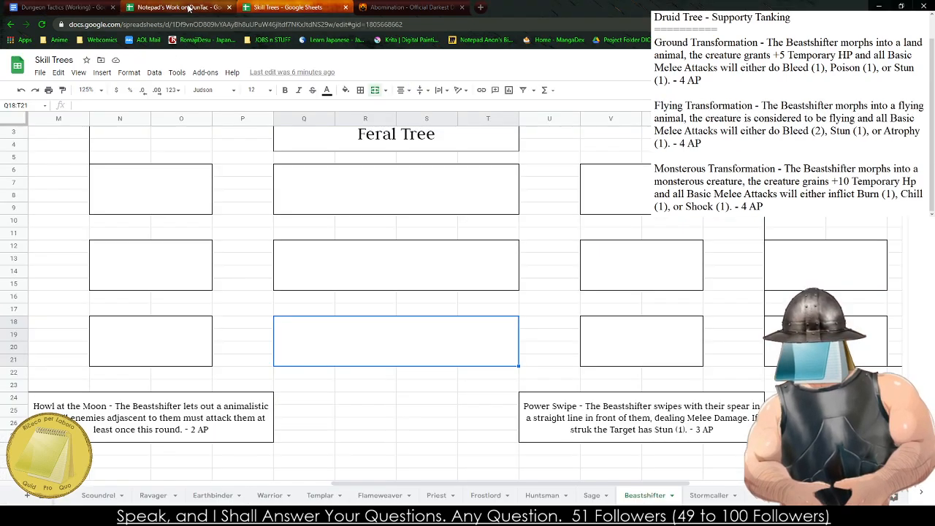
triple_click(707, 67)
key("ctrl+c")
left_click(366, 472)
key("ctrl+v")
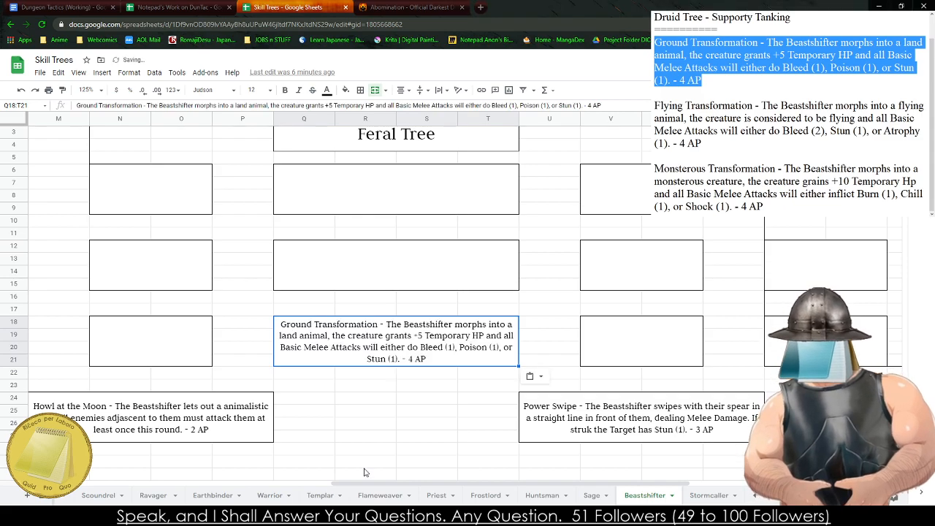
- Copy the Flying Transformation entry from the notes into the Feral Tree box Q12:T15
left_click(364, 451)
left_click(363, 515)
left_click_drag(734, 146, 654, 106)
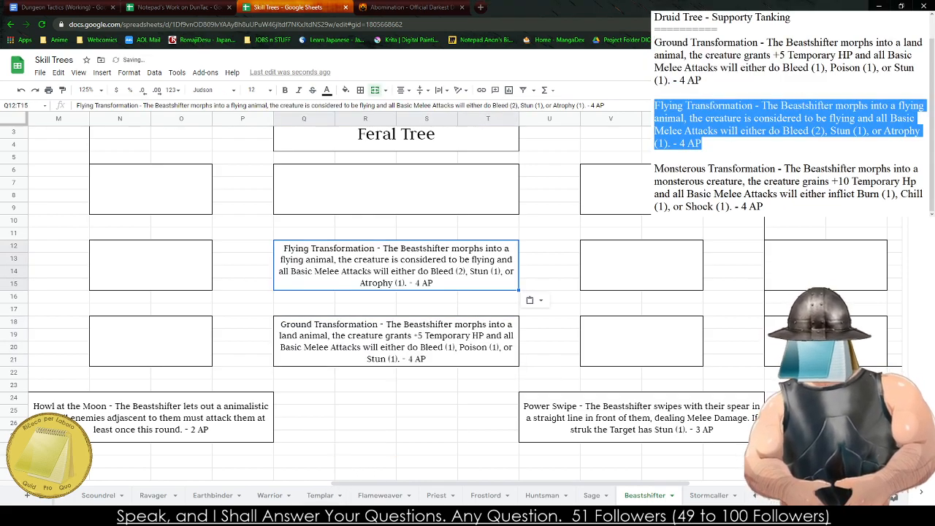
- Copy the Monsterous Transformation entry from the notes into the Feral Tree box Q6:T9
left_click_drag(836, 194, 654, 155)
left_click_drag(761, 206, 654, 170)
key("ctrl+c")
left_click(394, 193)
key("ctrl+v")
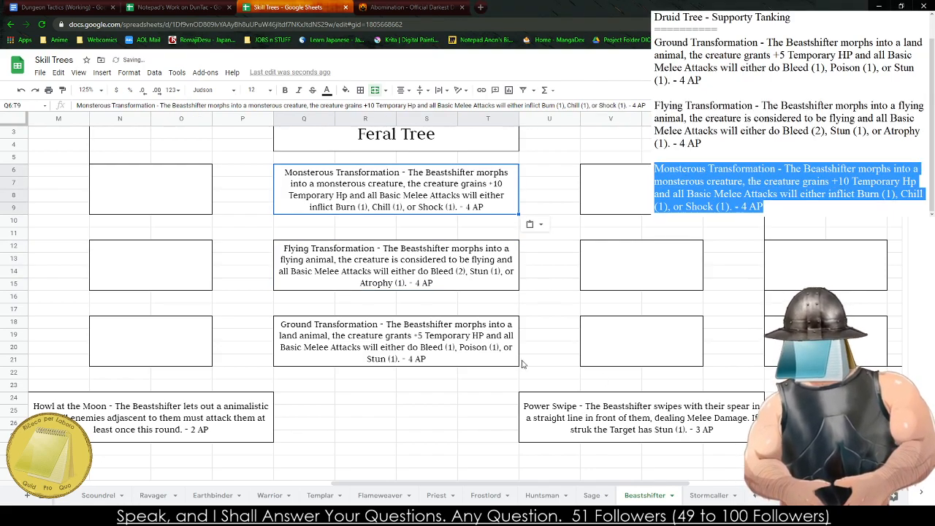
left_click(521, 375)
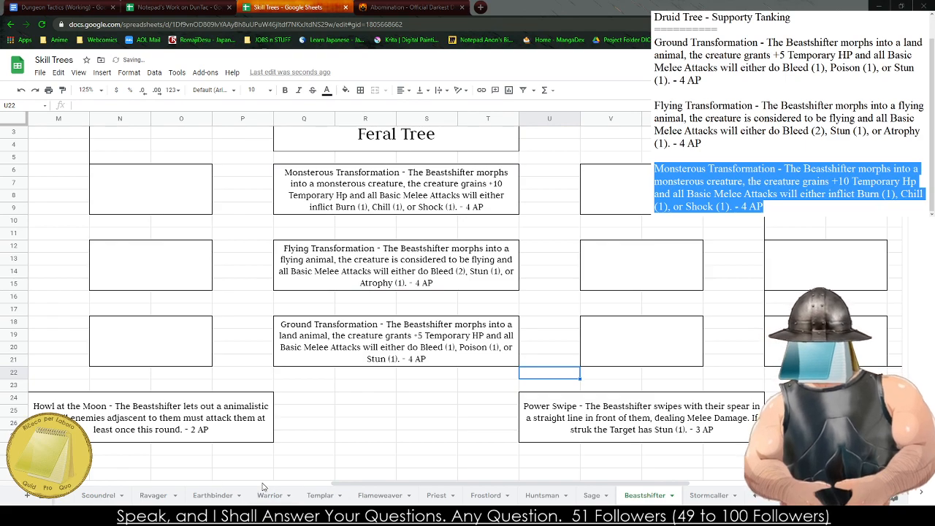
- Review the Beastshifter sheet's skill boxes from the Feral Tree across to the Druid Tree
left_click(664, 343)
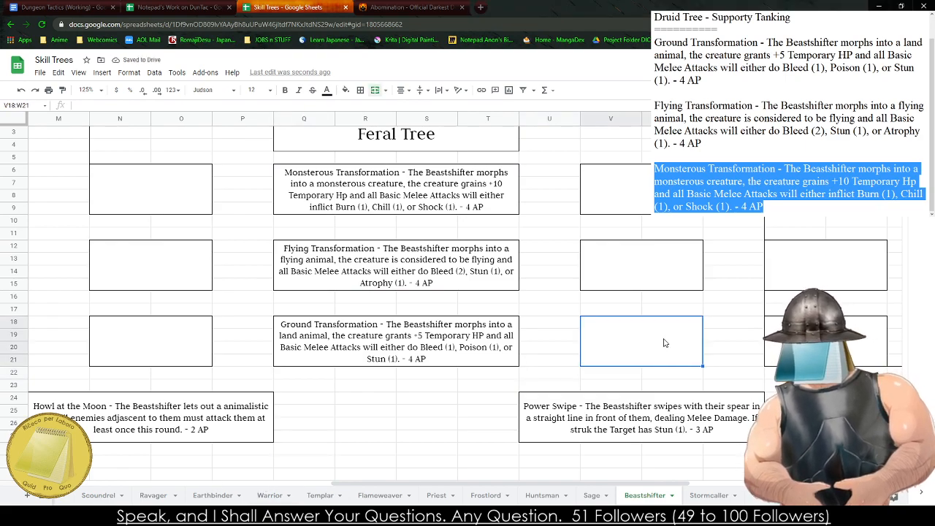
key("Right")
key("Right")
key("Right")
key("Right")
key("Right")
key("Right")
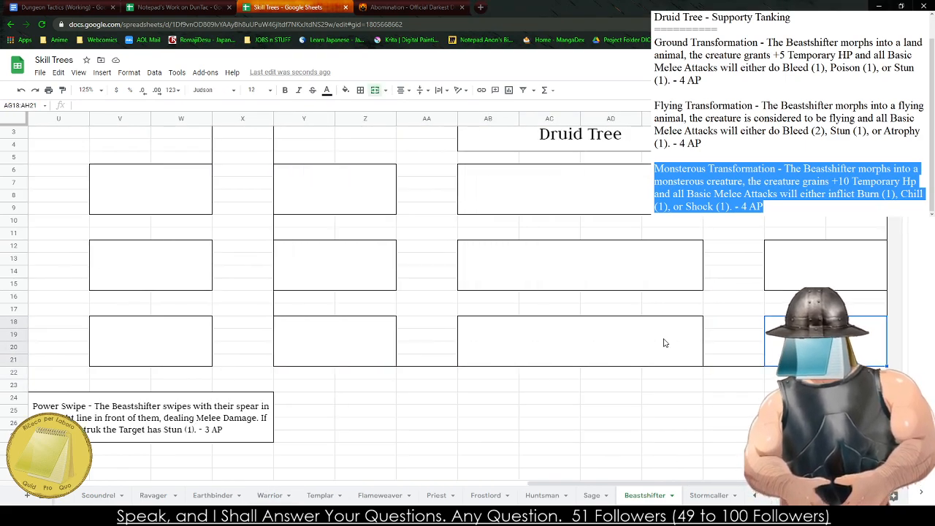
left_click_drag(326, 452, 906, 427)
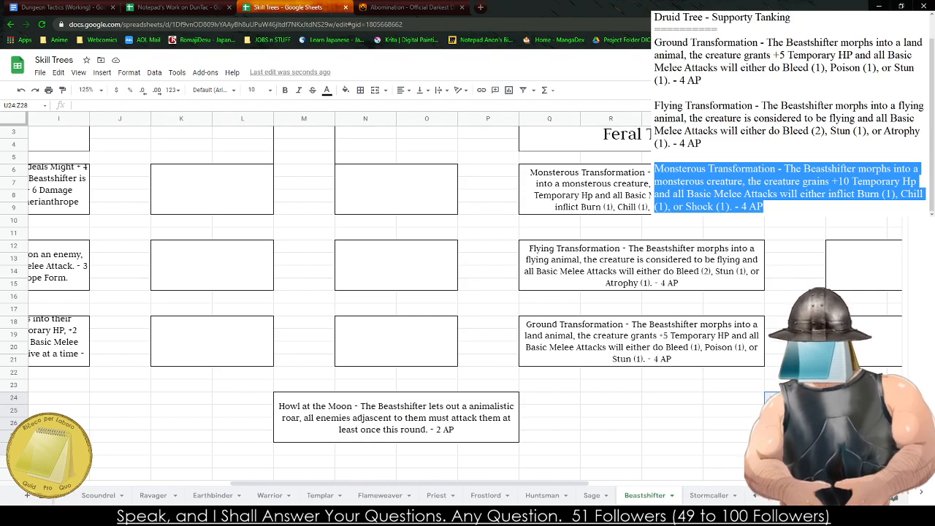
left_click(856, 385)
key("Right")
key("Right")
key("Right")
key("Right")
key("Right")
key("Right")
key("Right")
key("Right")
key("Right")
key("Right")
key("Right")
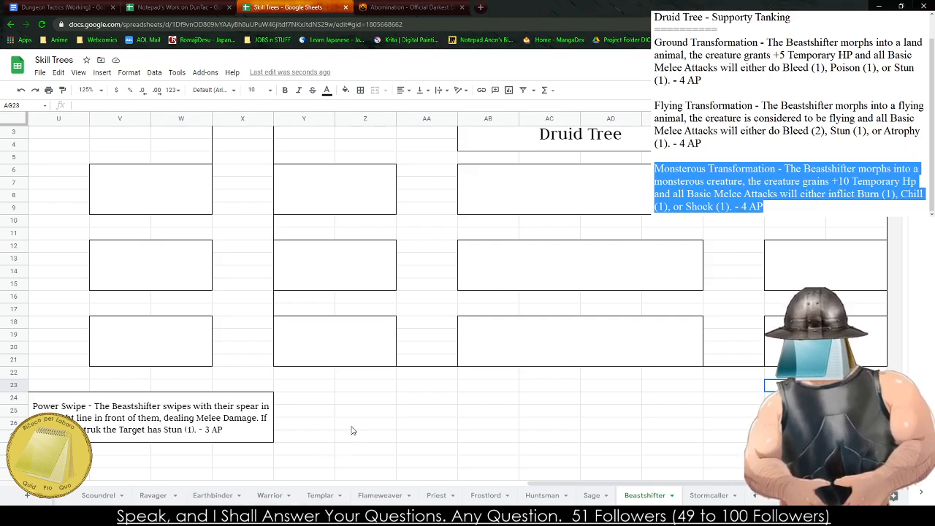
left_click(609, 362)
scroll(370, 447, "up", 1)
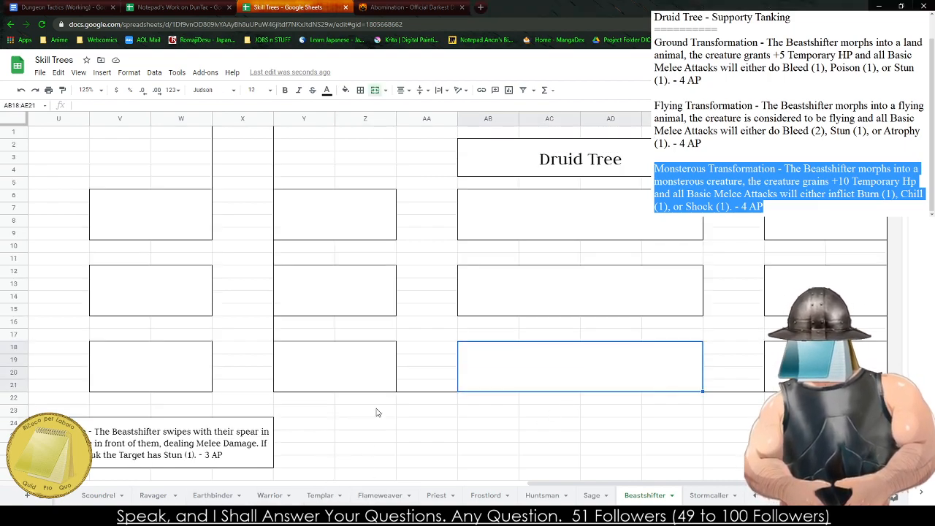
- Replace the three transformation entries in the notes with a new entry starting "Entangaling Roots - The"
left_click_drag(767, 208, 655, 42)
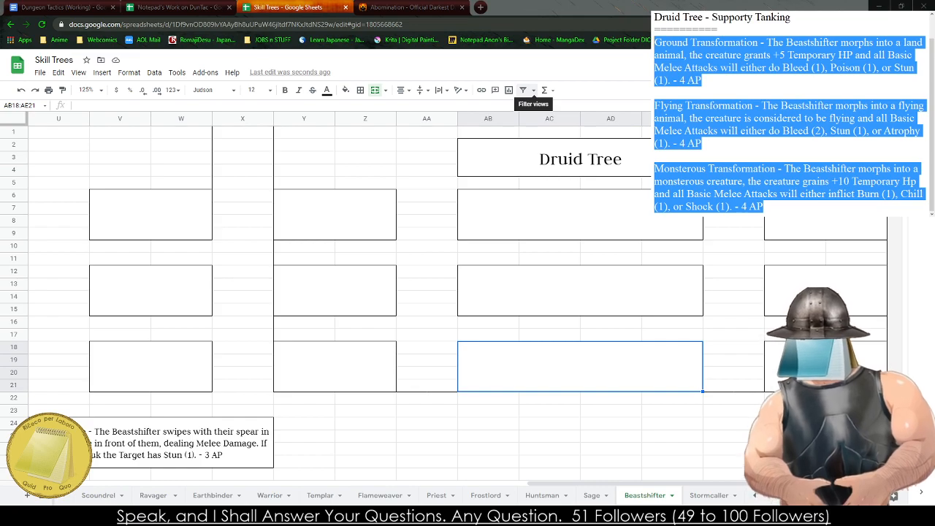
key("ctrl+x")
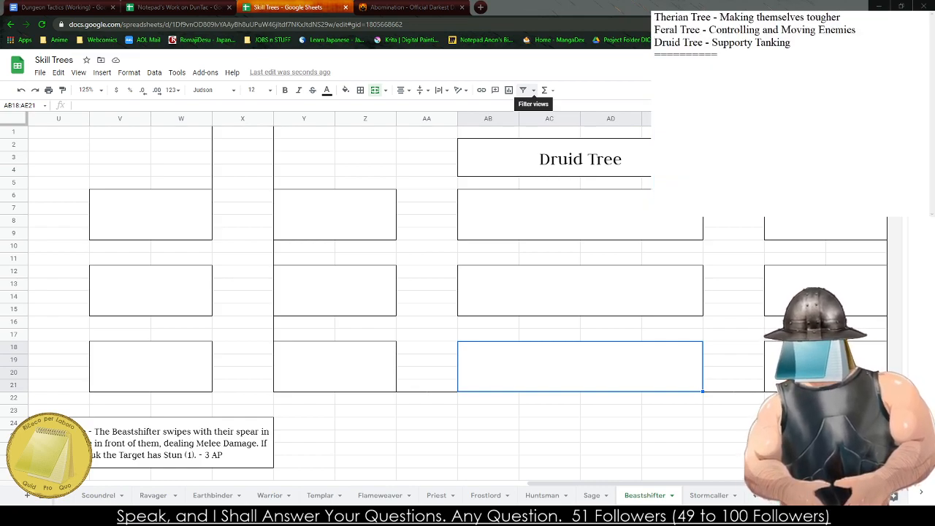
type("Entan")
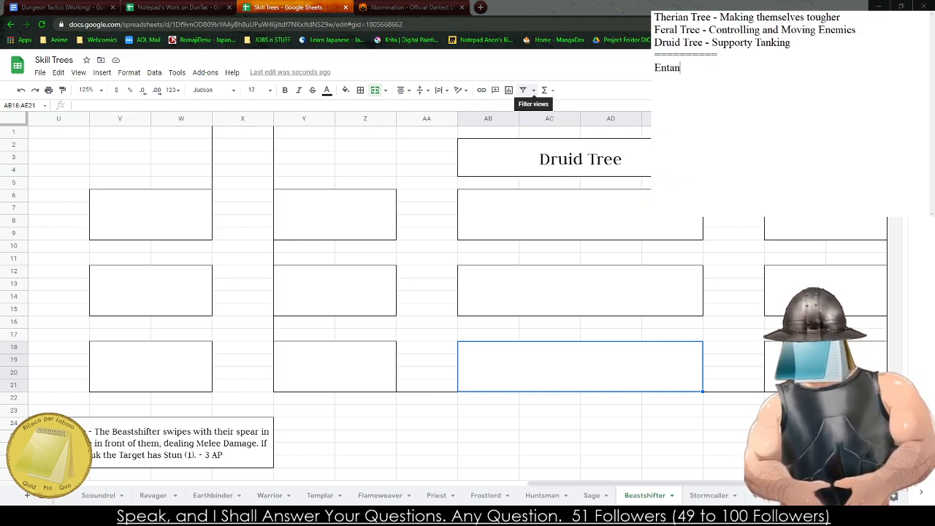
type("galing Roots - The")
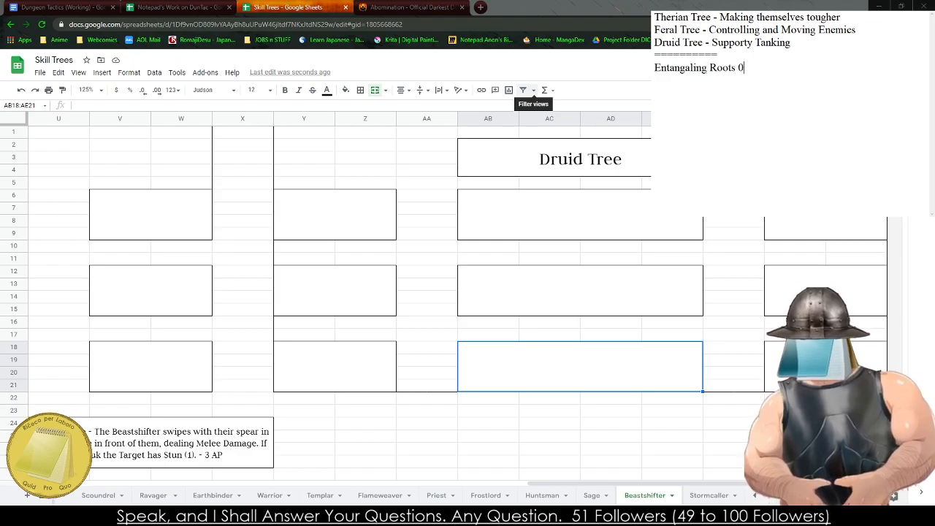
type(" Beastshifter calls of")
- Continue the Entangaling Roots entry in the notes with "Beastshifter calls forth their wild allies to entangle enemies within Sight"
key("BackSpace")
key("BackSpace")
type("forth their wild a")
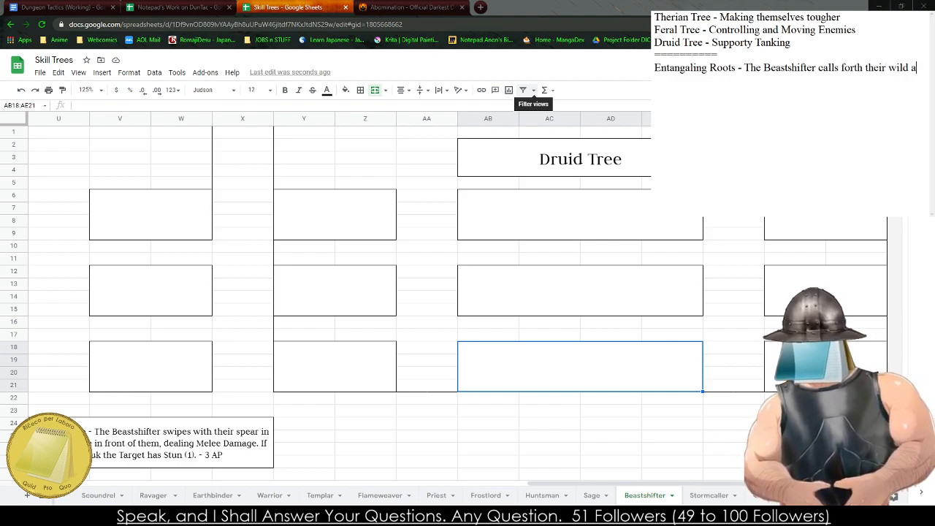
type("llies to enta")
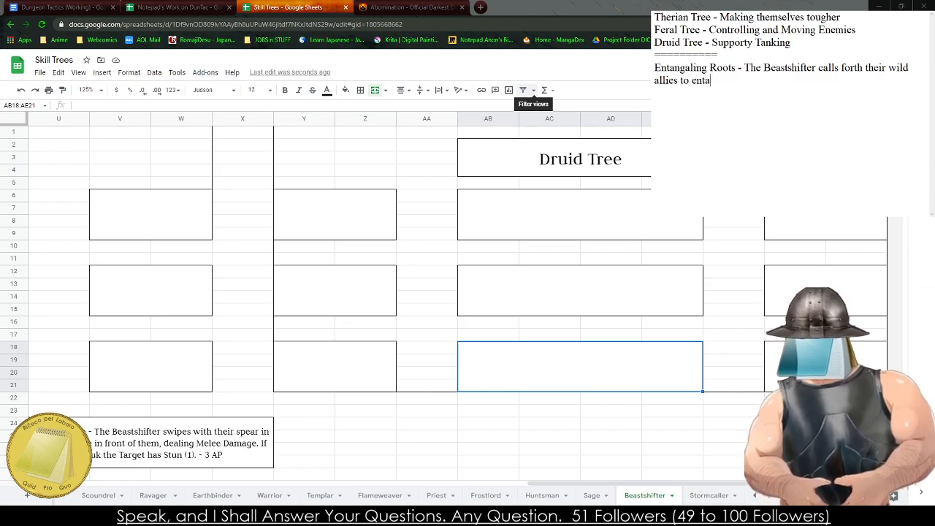
type("ngle enemies ")
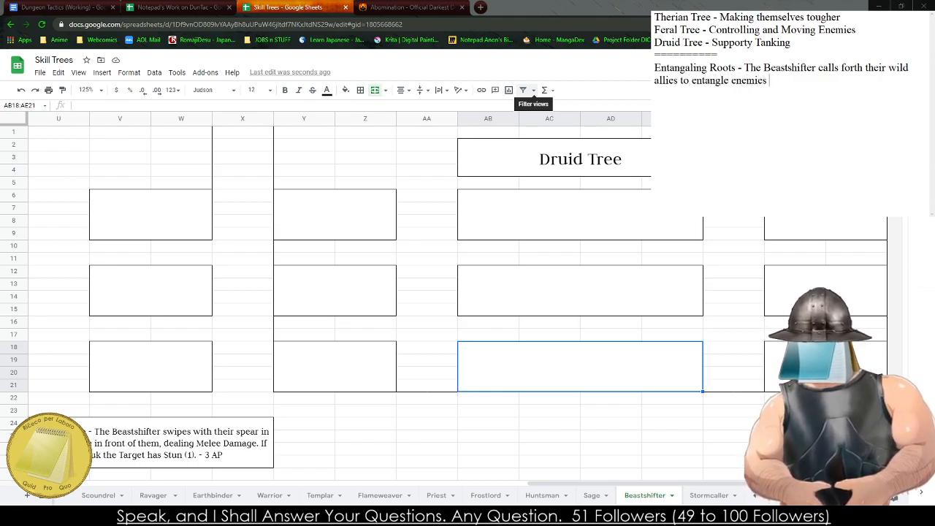
type("within Sight")
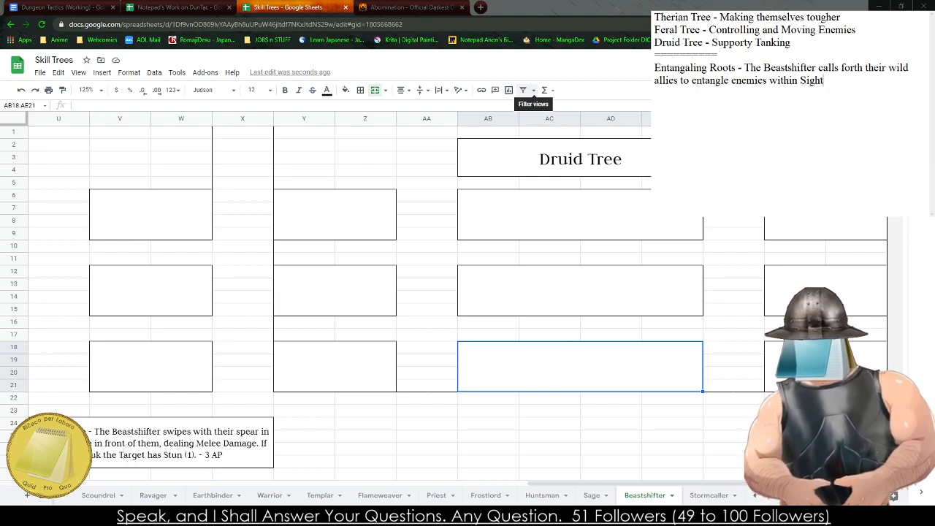
- Reword the end of the Entangaling Roots entry to "entangle a Target within Sight,"
key("BackSpace")
key("BackSpace")
key("BackSpace")
key("BackSpace")
key("BackSpace")
key("BackSpace")
key("BackSpace")
key("BackSpace")
key("BackSpace")
key("BackSpace")
key("BackSpace")
key("BackSpace")
key("BackSpace")
key("BackSpace")
key("BackSpace")
key("BackSpace")
key("BackSpace")
key("BackSpace")
key("BackSpace")
key("BackSpace")
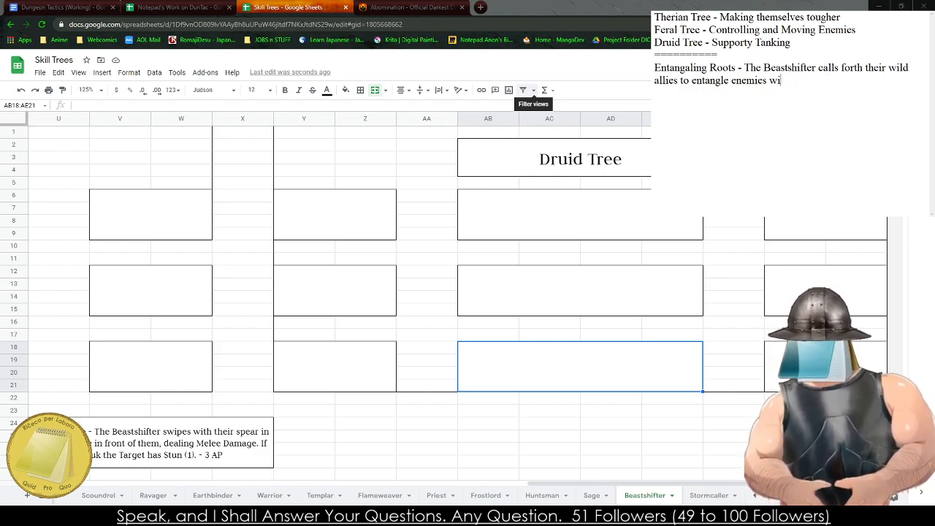
type("e anenemy")
key("BackSpace")
key("BackSpace")
key("BackSpace")
key("BackSpace")
key("BackSpace")
key("BackSpace")
key("BackSpace")
type("Target ")
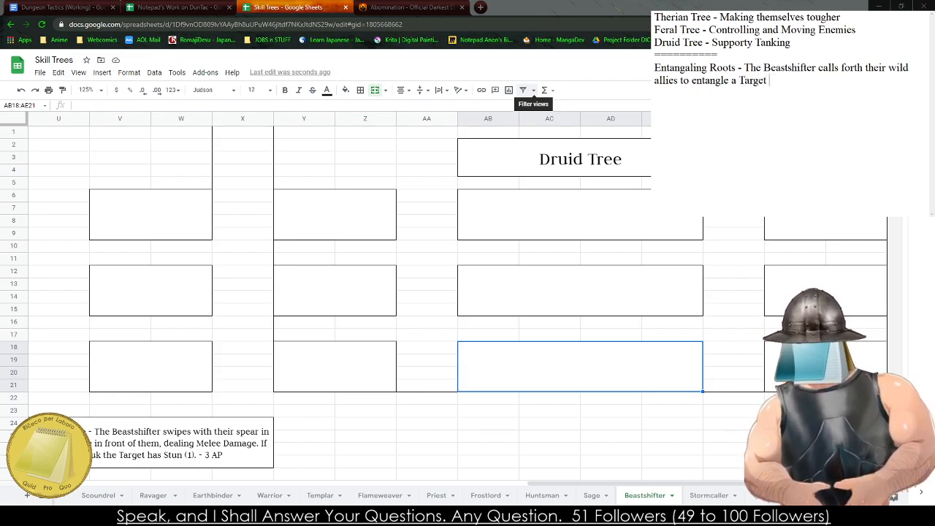
type("within sigh")
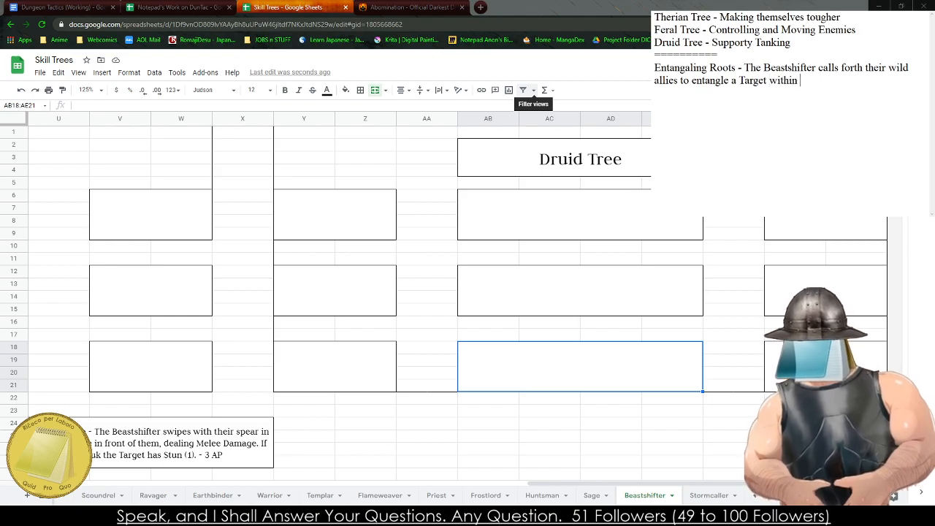
key("BackSpace")
key("BackSpace")
key("BackSpace")
key("BackSpace")
type("Sigh")
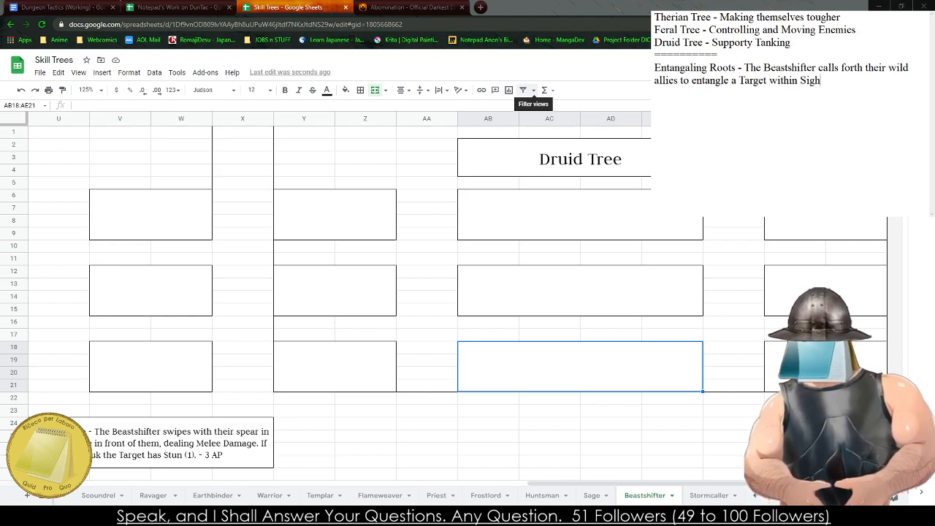
type("t, they are considered to be Cropp")
- Finish the Entangaling Roots entry with "they are considered to be Crippled. - 3 AP"
key("BackSpace")
key("BackSpace")
key("BackSpace")
type("ippled. ")
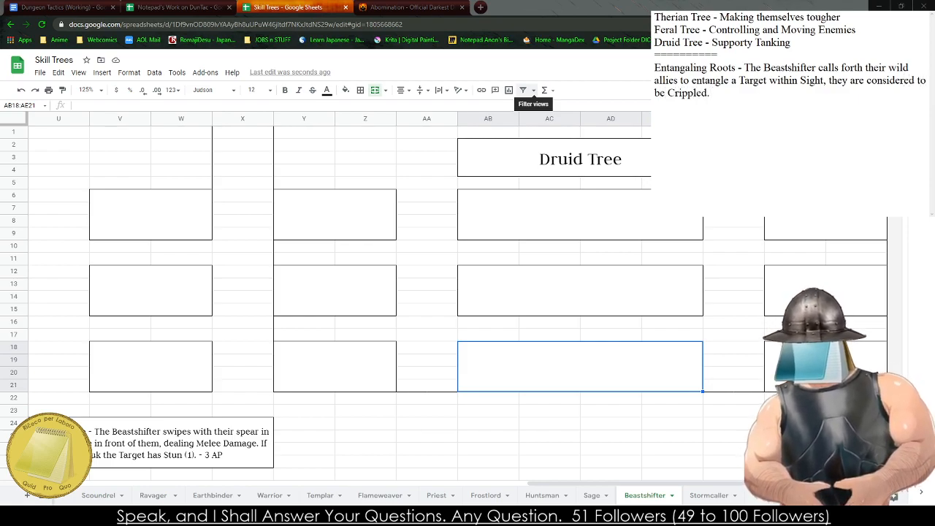
type("- 3 AP  ")
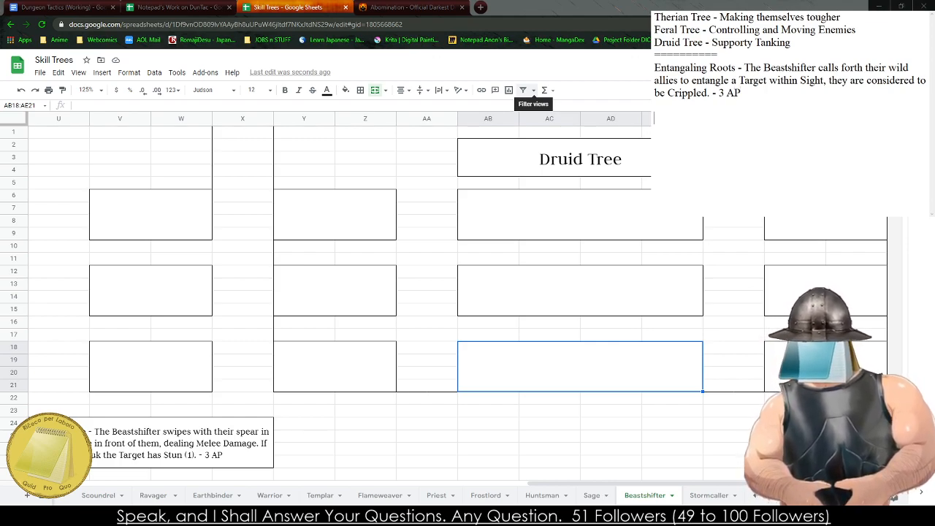
type("Buloke")
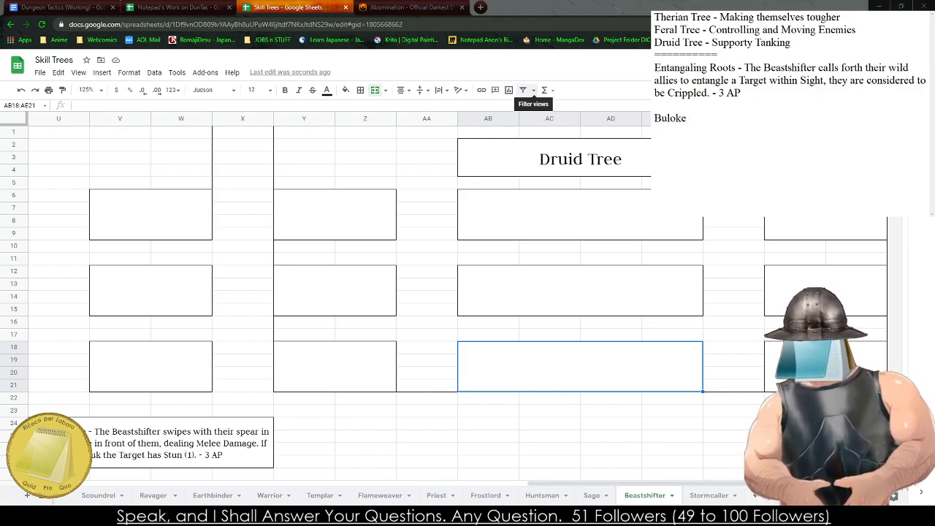
- Start a second ability entry below Entangaling Roots in the notes, titled "Tree Trunk"
key("BackSpace")
key("BackSpace")
key("BackSpace")
key("BackSpace")
key("BackSpace")
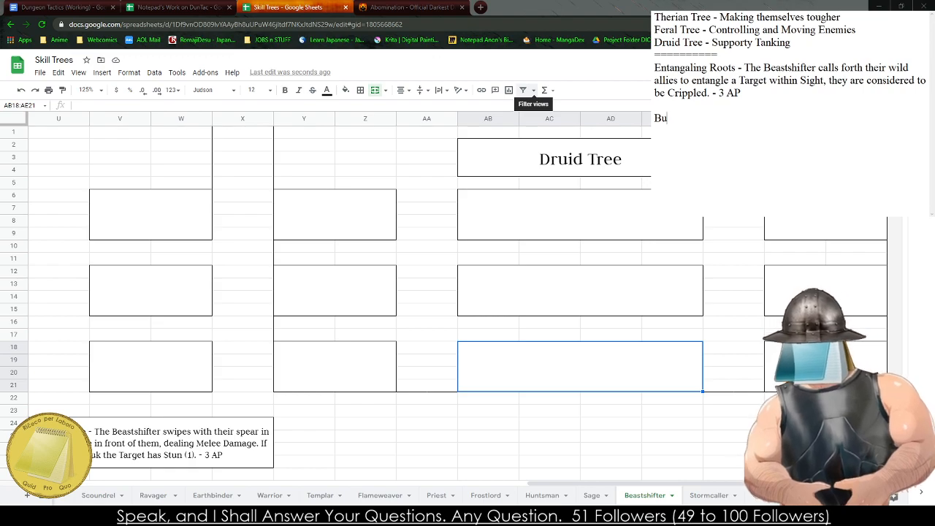
type("Tree Trunk")
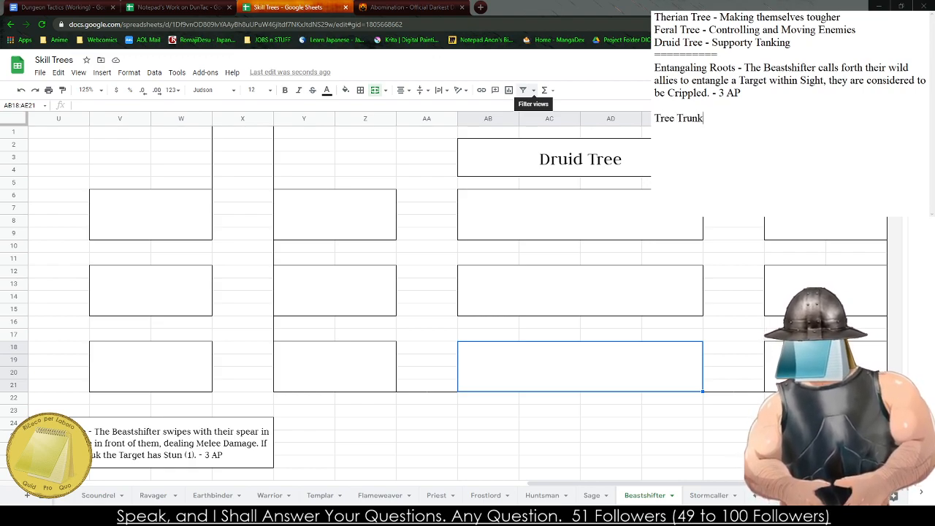
key("shift+Home")
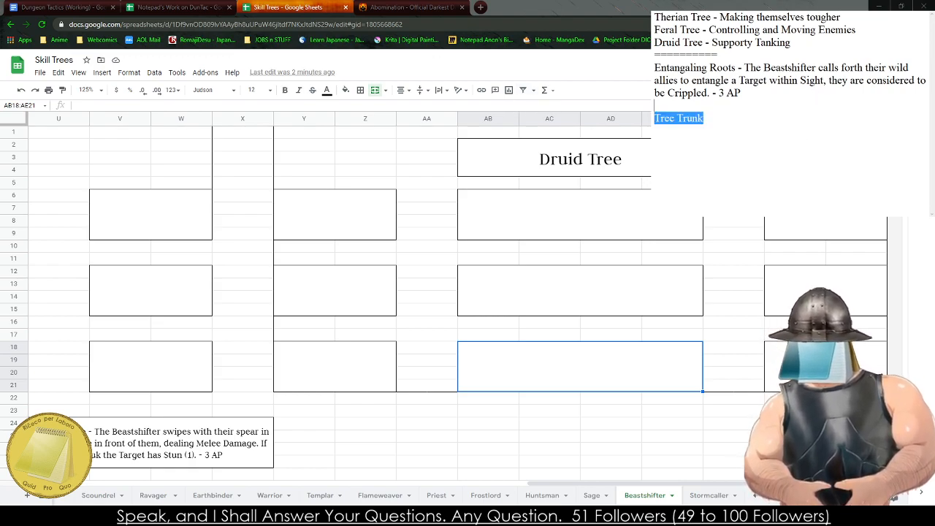
- Switch to the Notepad's Work on DunTac spreadsheet and review the Druid abilities on the Class abilities sheet for reusable skills
left_click(175, 7)
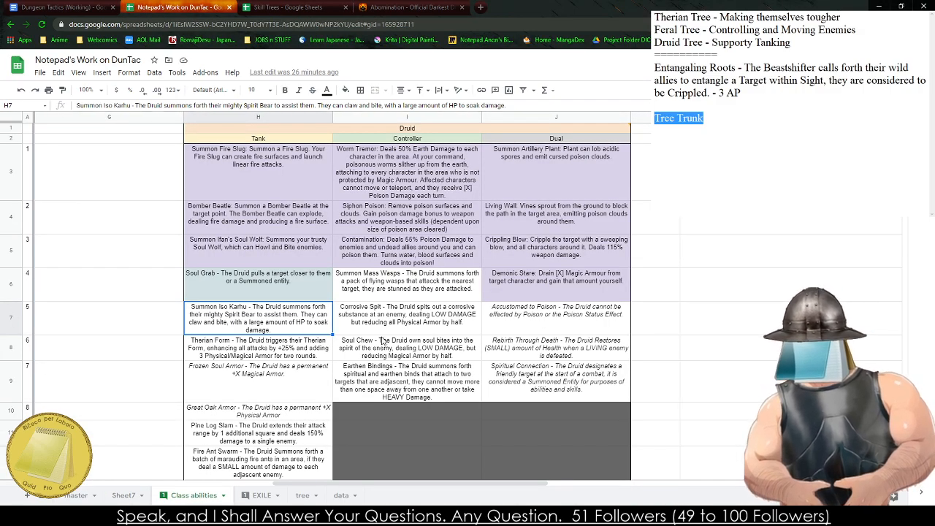
left_click(369, 355)
left_click(542, 381)
left_click(545, 346)
scroll(451, 367, "down", 3)
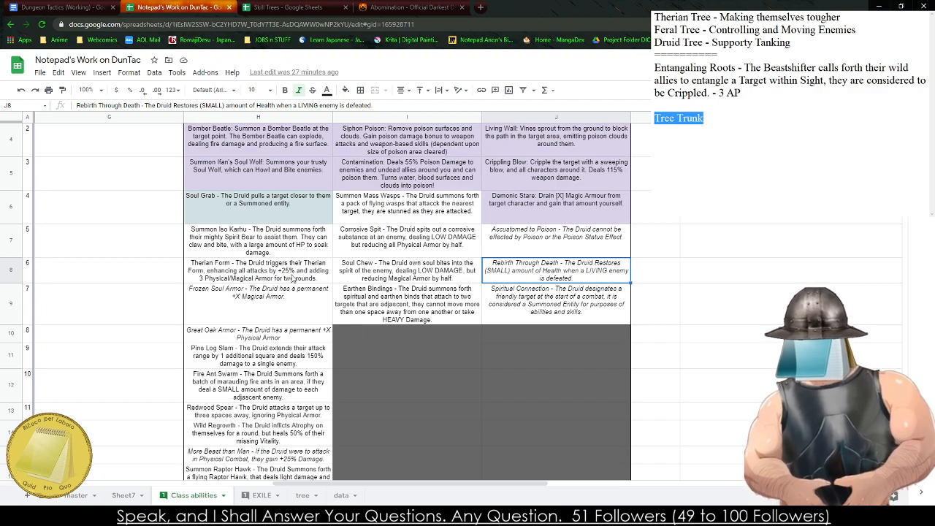
left_click(423, 276)
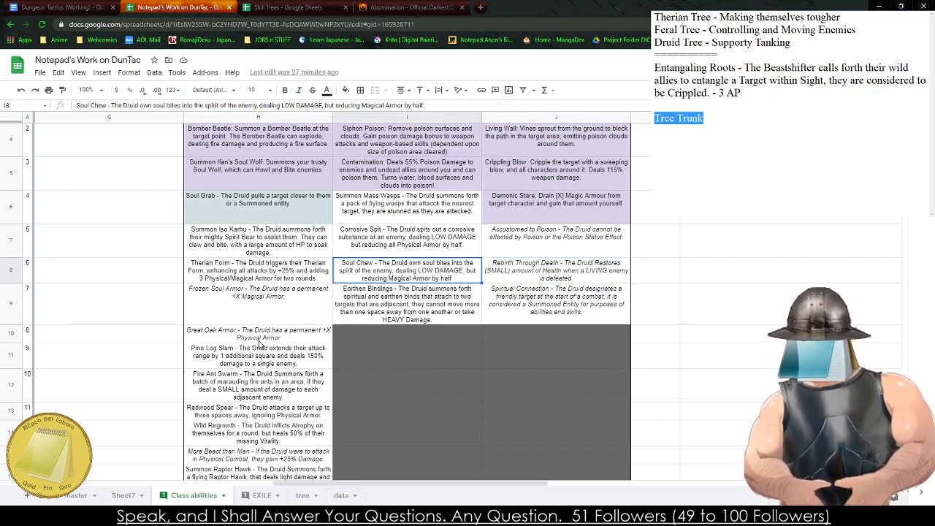
left_click(241, 269)
left_click(254, 312)
left_click(241, 272)
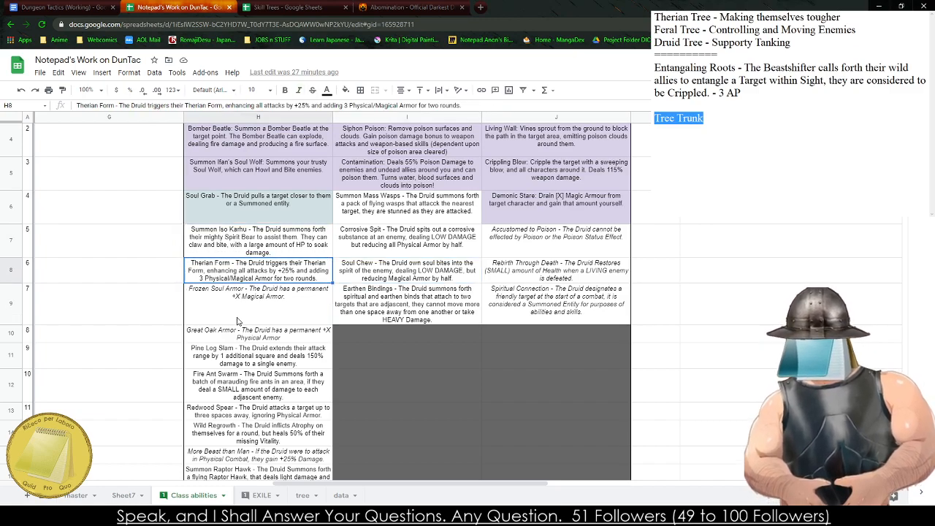
- Copy the Druid's Soul Grab ability into the notes in place of the "Tree Trunk" entry
left_click(268, 204)
left_click(726, 171)
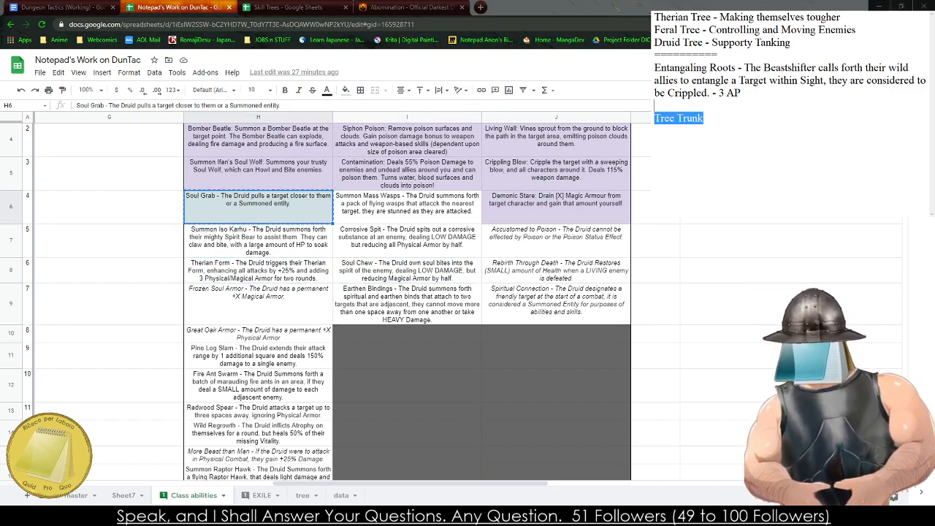
key("shift+Home")
type("Soul Grab - The Druid pulls a target closer to them or a Summoned entity.")
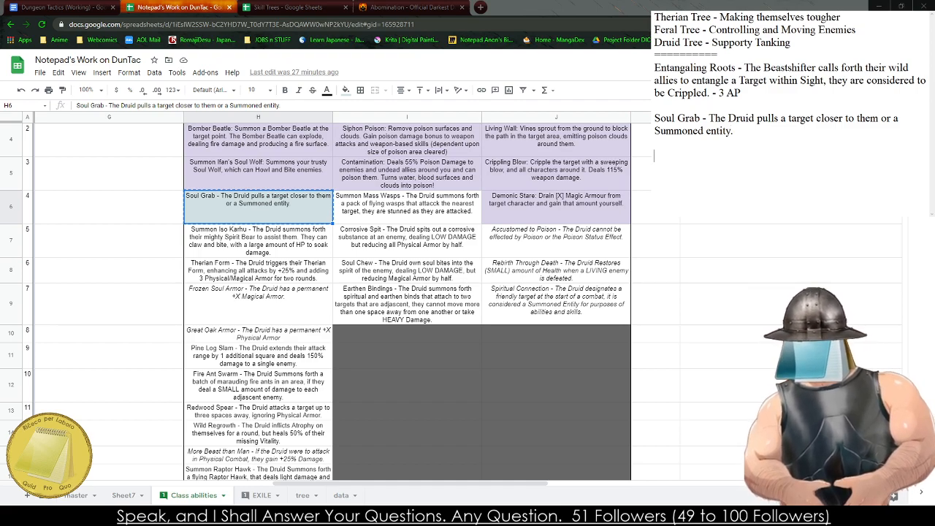
- Copy the Druid's Wild Regrowth ability into the notes below the Soul Grab entry
scroll(334, 299, "down", 2)
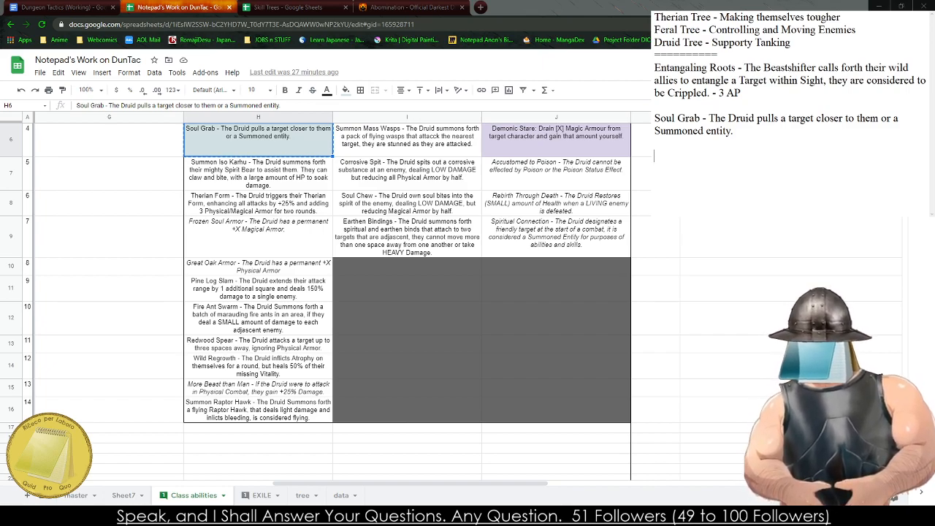
left_click(279, 369)
left_click(274, 413)
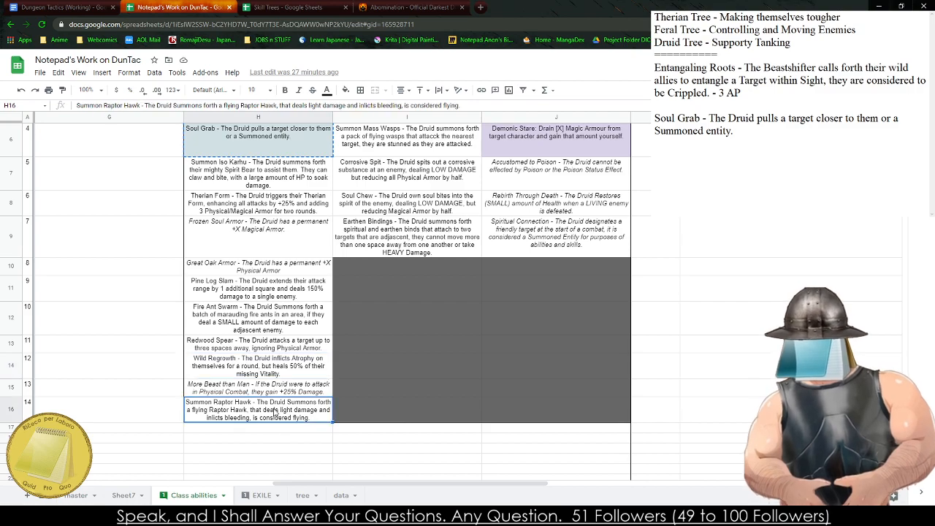
left_click(241, 359)
key("ctrl+c")
left_click(703, 156)
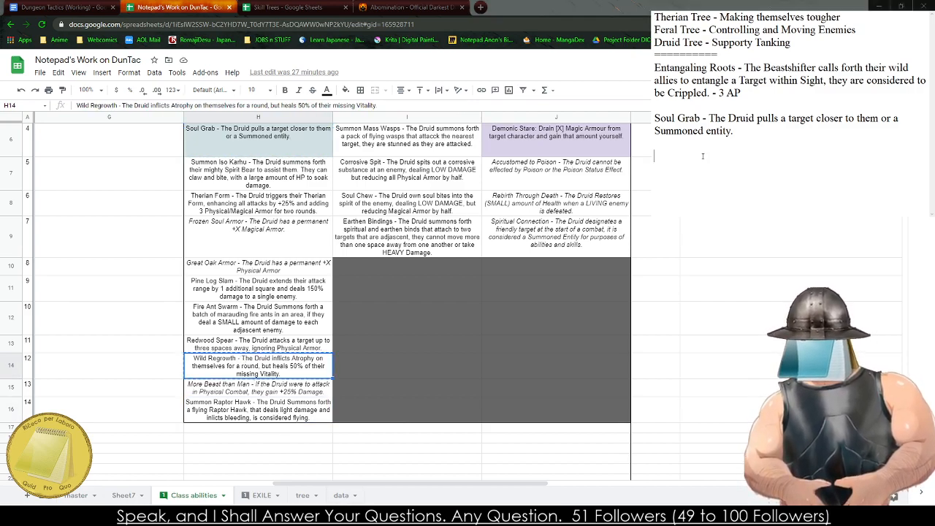
key("ctrl+v")
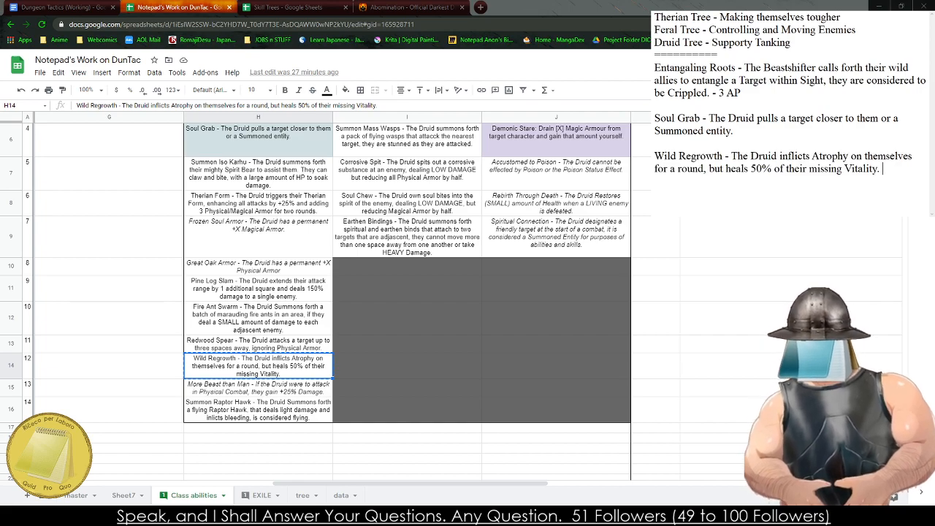
- Examine the Druid's Controller and Dual abilities for a replacement for the Entangaling Roots entry
left_click_drag(739, 98, 655, 80)
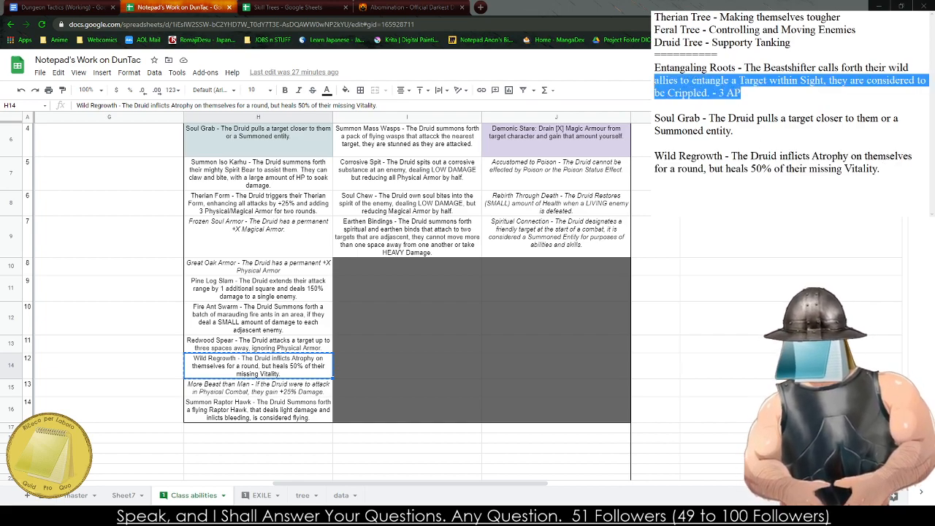
scroll(438, 292, "up", 2)
left_click(435, 276)
left_click(438, 296)
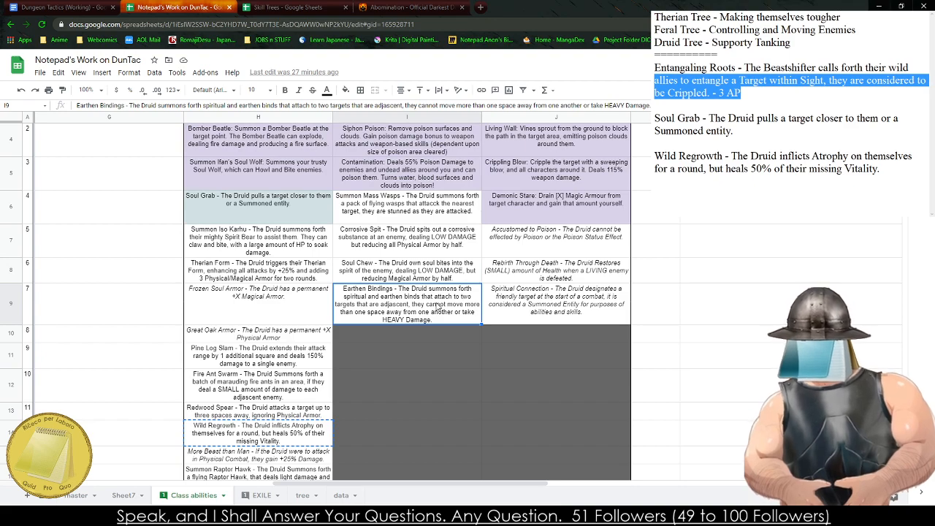
left_click(525, 305)
left_click(517, 231)
left_click(528, 202)
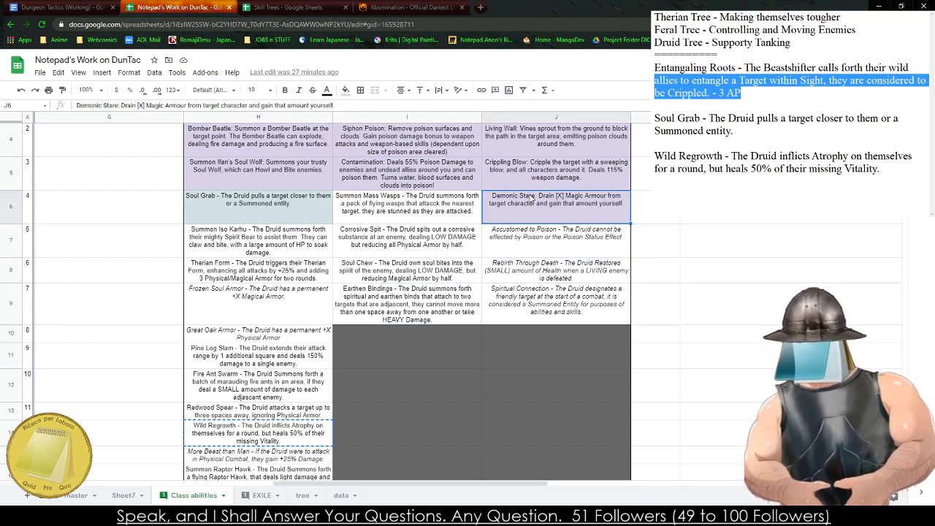
left_click(509, 167)
left_click(393, 147)
left_click(392, 180)
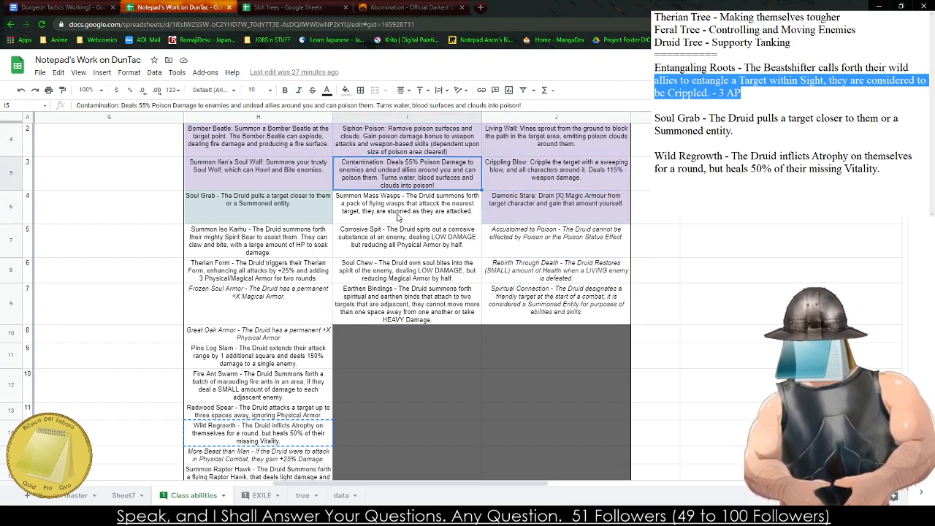
left_click(399, 218)
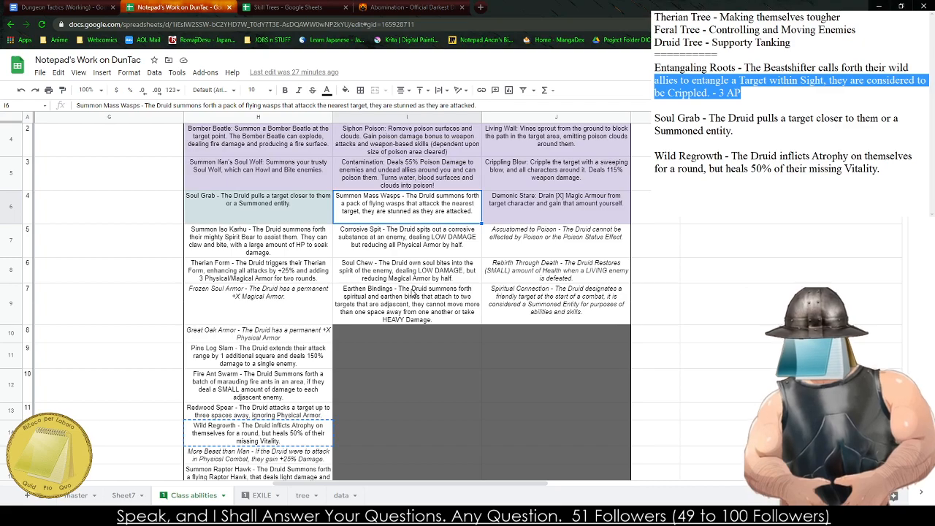
- Replace the Entangaling Roots entry in the notes with the Druid's Corrosive Spit ability
left_click(420, 252)
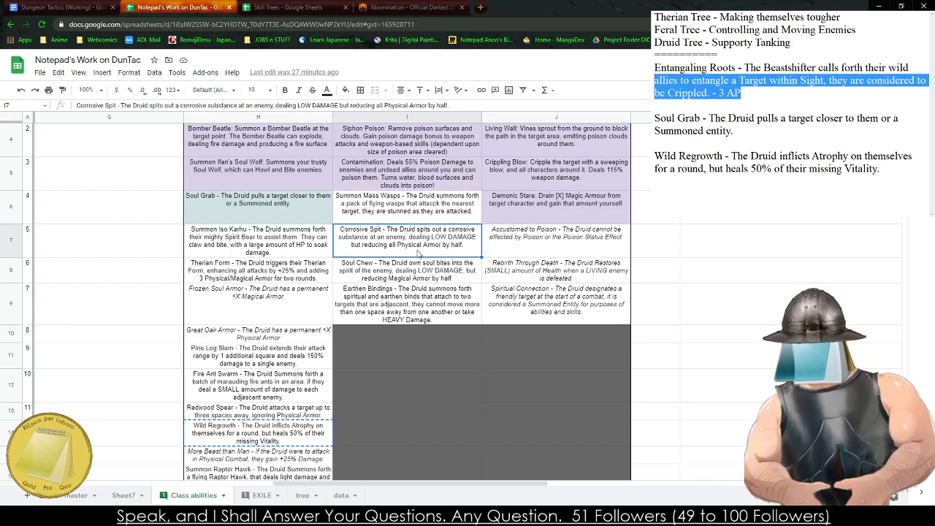
key("ctrl+c")
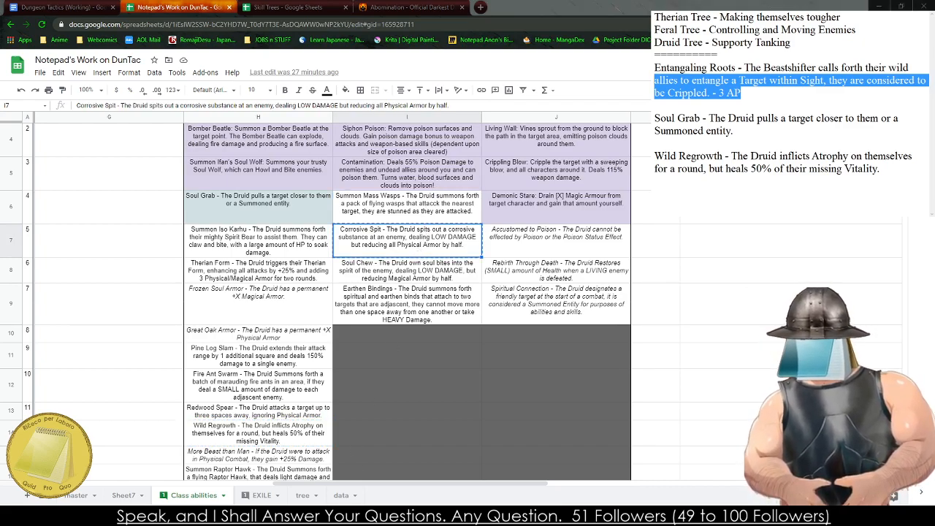
key("shift+Up")
key("ctrl+v")
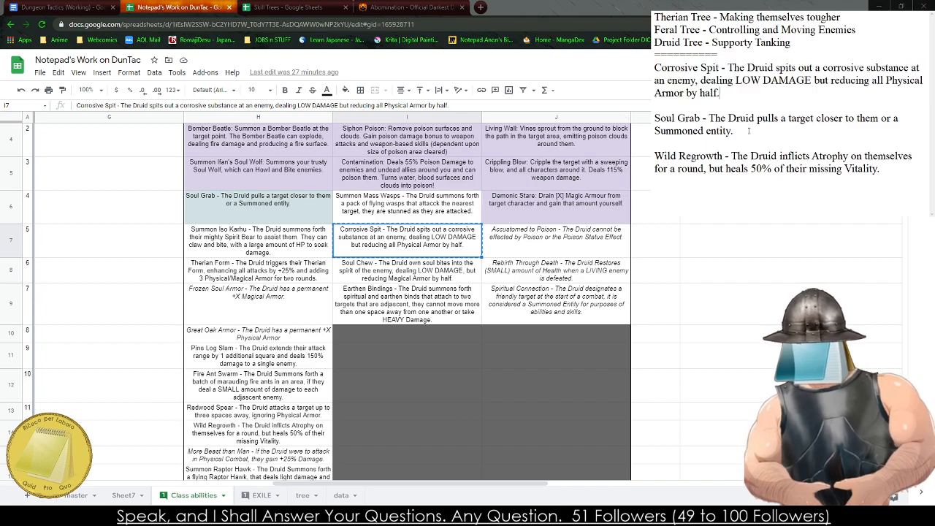
- Set the damage in the notes' Corrosive Spit entry to "Arcana - 3 Damage,"
mouse_move(813, 81)
left_mouse_down()
mouse_move(728, 80)
mouse_move(789, 68)
mouse_move(807, 81)
left_mouse_up()
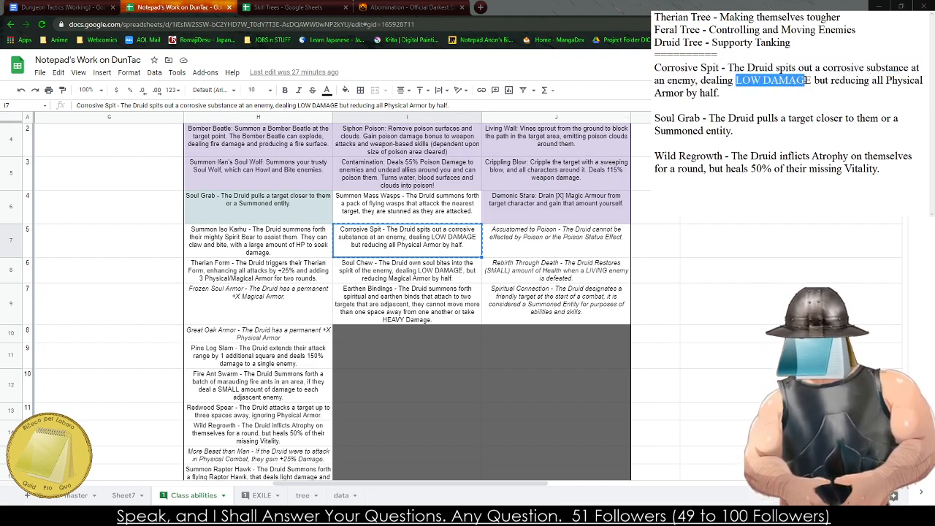
type("Arcana - 3 Damage,")
- End the Corrosive Spit entry with "(rounding up). - 3 AP" after the Physical Armor reduction
mouse_move(758, 93)
left_mouse_down()
mouse_move(723, 92)
mouse_move(758, 93)
left_mouse_up()
type("(rounding up")
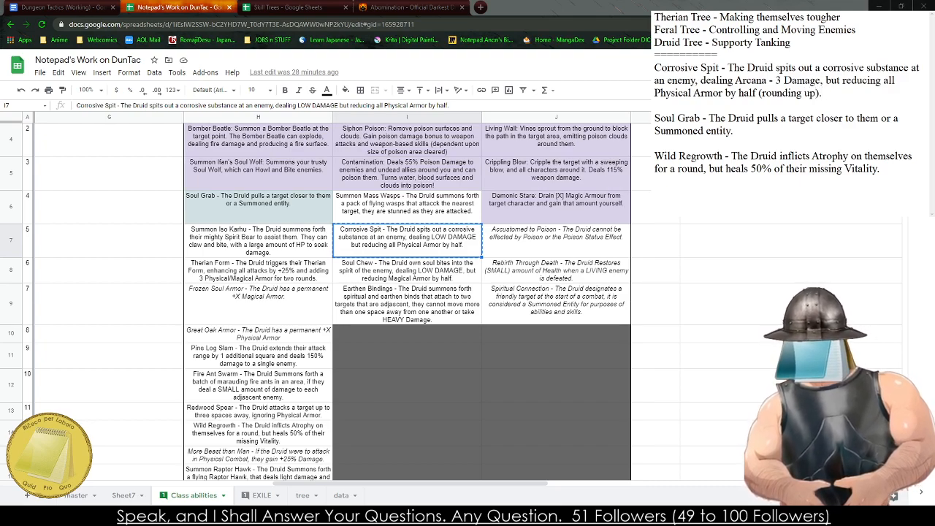
type("). - 3 AP")
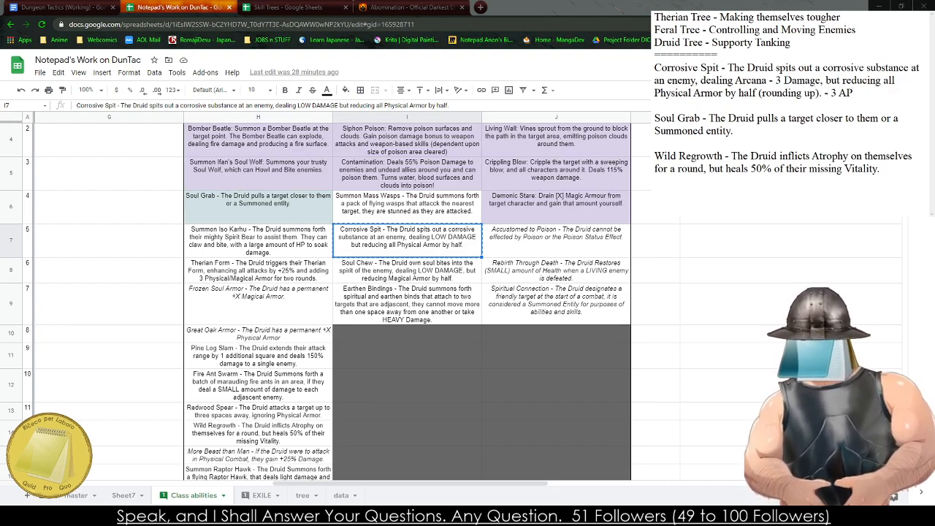
- In the notes' Corrosive Spit entry, replace "Druid" with "Beastshifter" and limit the armor reduction with "for the Round."
left_click_drag(748, 67, 773, 71)
type("Beastshifter")
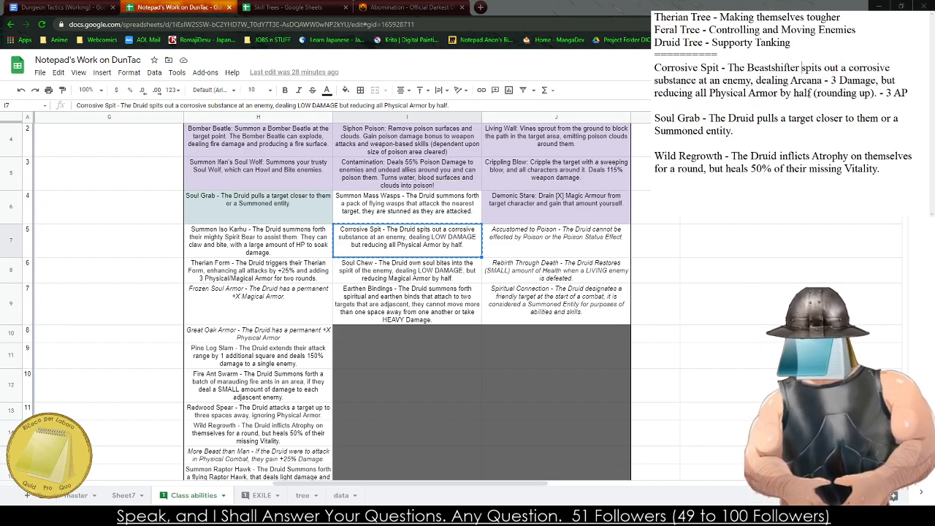
left_click(904, 93)
type("for the r")
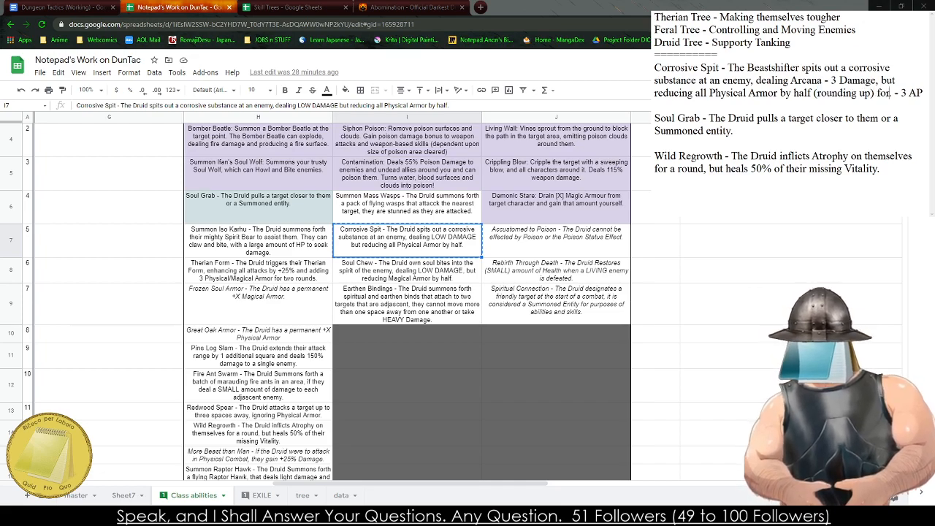
key("BackSpace")
type("Round")
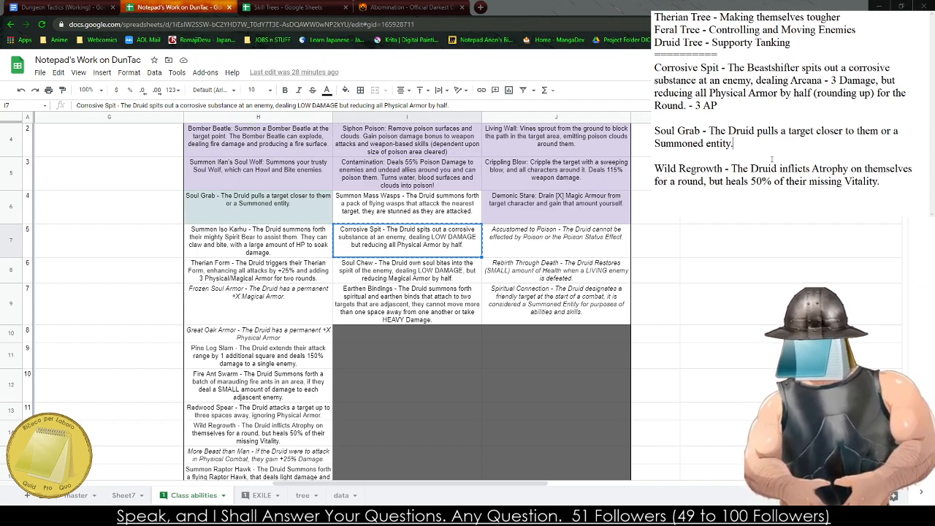
- Rewrite the notes' Soul Grab description to begin "The Beastshifter moves any Target within Sight"
key("BackSpace")
key("BackSpace")
key("BackSpace")
key("BackSpace")
key("BackSpace")
key("BackSpace")
key("BackSpace")
key("BackSpace")
key("BackSpace")
key("BackSpace")
key("BackSpace")
key("BackSpace")
key("BackSpace")
key("BackSpace")
key("BackSpace")
key("BackSpace")
key("BackSpace")
key("BackSpace")
key("BackSpace")
key("BackSpace")
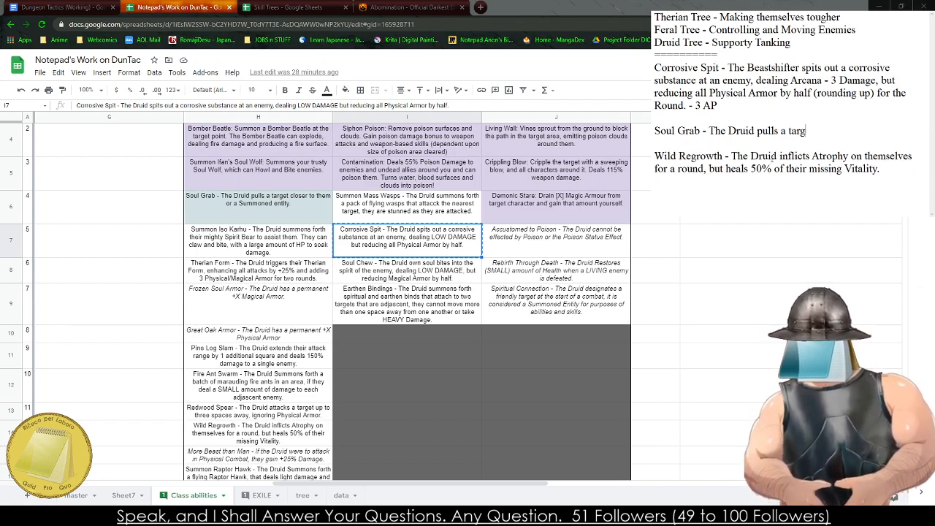
key("BackSpace")
key("BackSpace")
key("BackSpace")
key("BackSpace")
type("Beasts")
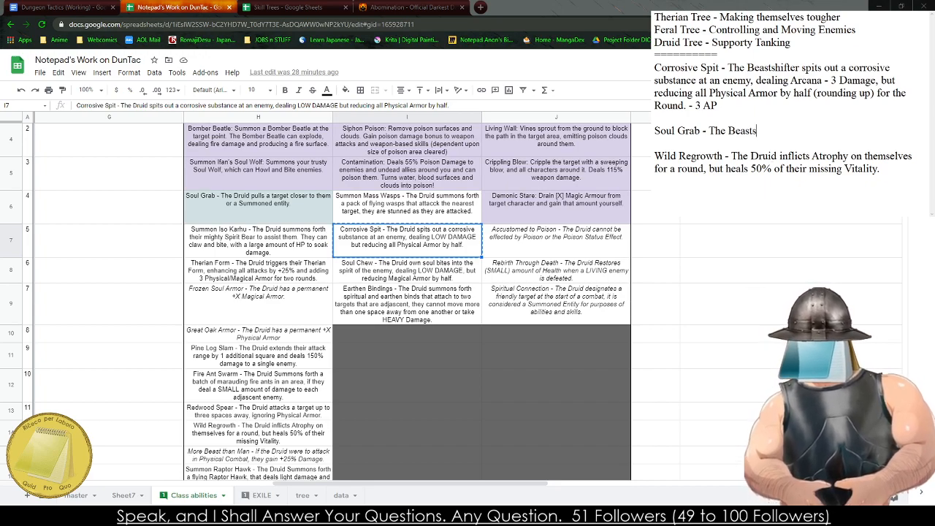
type("hifter m")
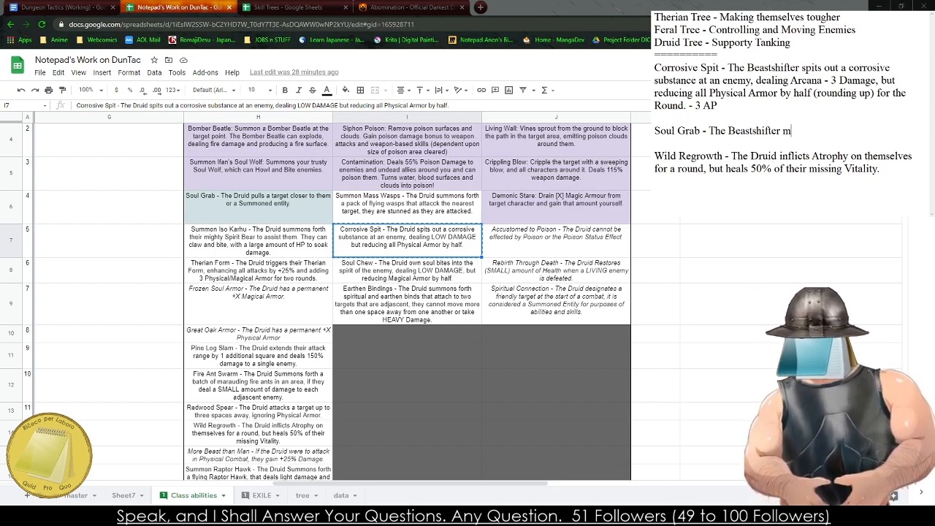
type("oves any T")
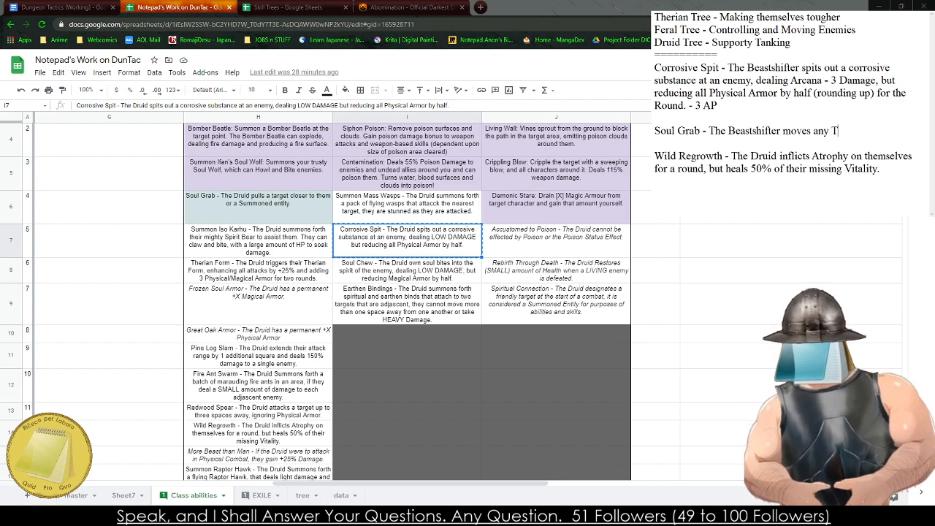
type("arget within Si")
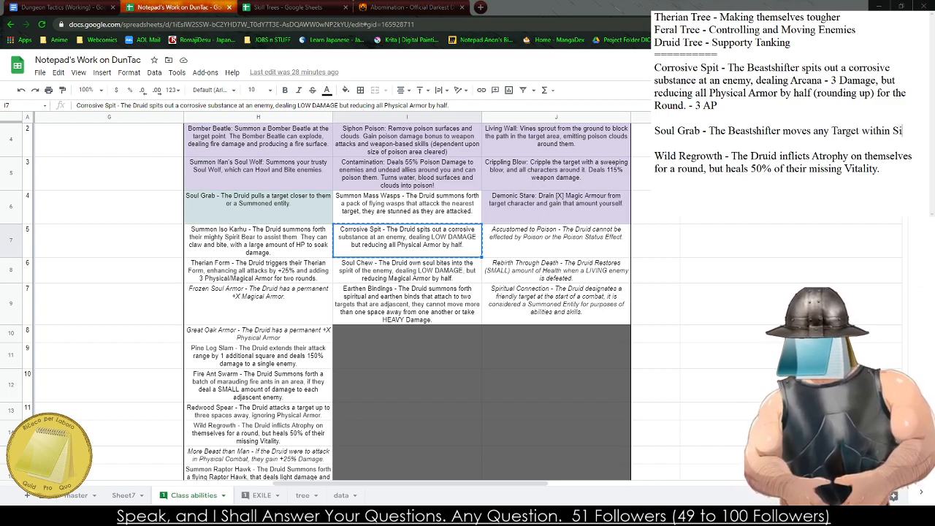
type("ght 1 Tile of their Choice")
key("BackSpace")
key("BackSpace")
key("BackSpace")
key("BackSpace")
key("BackSpace")
key("BackSpace")
type("choice")
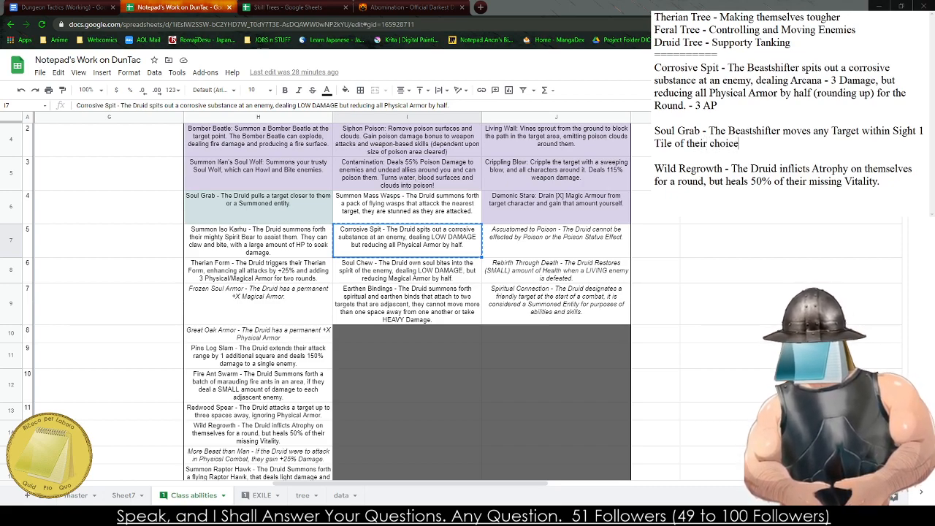
key("BackSpace")
key("BackSpace")
key("BackSpace")
key("BackSpace")
key("BackSpace")
key("BackSpace")
key("BackSpace")
key("BackSpace")
key("BackSpace")
key("BackSpace")
key("BackSpace")
key("BackSpace")
key("BackSpace")
key("BackSpace")
key("BackSpace")
key("BackSpace")
key("BackSpace")
key("BackSpace")
key("BackSpace")
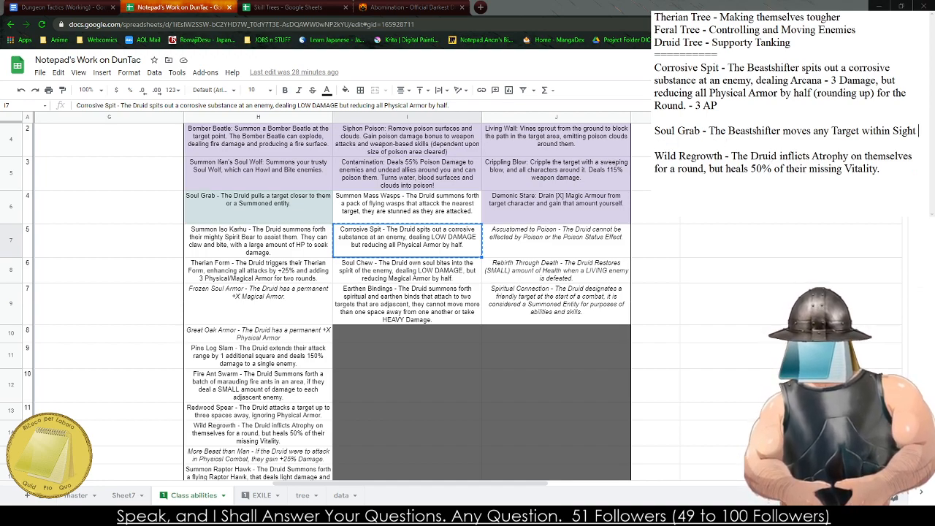
- Finish the Soul Grab entry with "2 Tiles closer to them. - 2 AP"
type("2 Ti")
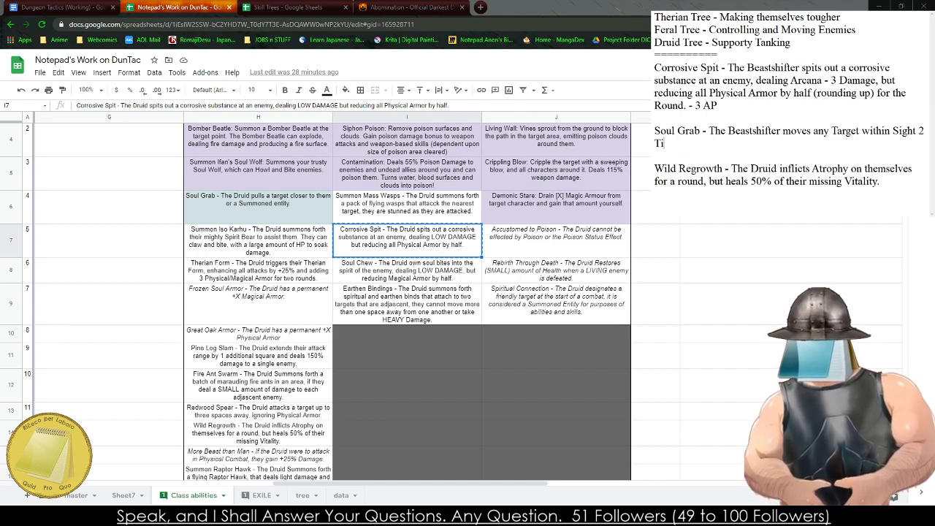
type("les closer to them. ")
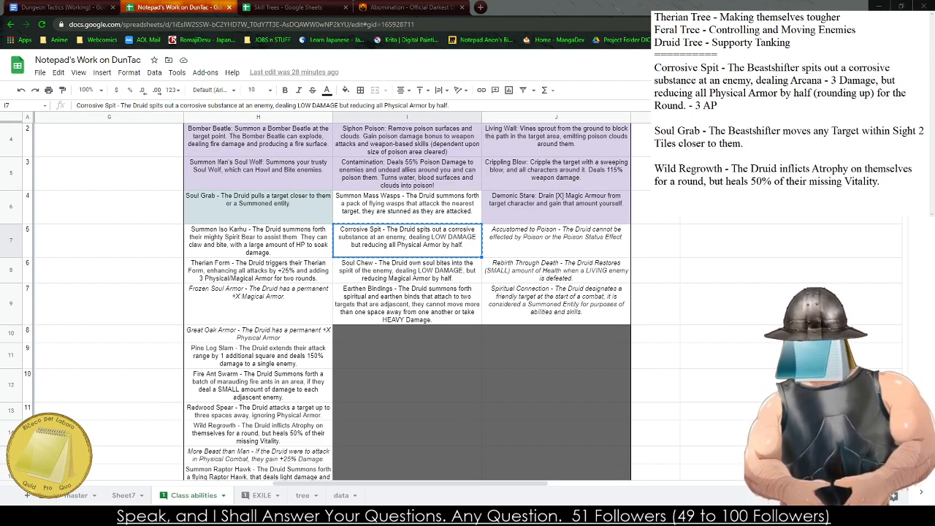
type("- 2 AP")
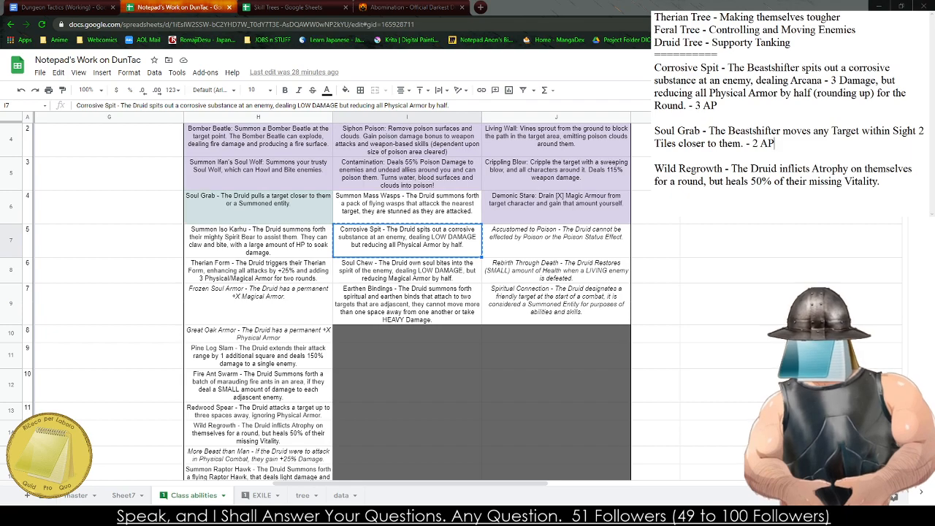
- Replace "Druid" with "Beastshifter" in the notes' Wild Regrowth entry
left_click_drag(884, 182, 783, 183)
double_click(764, 168)
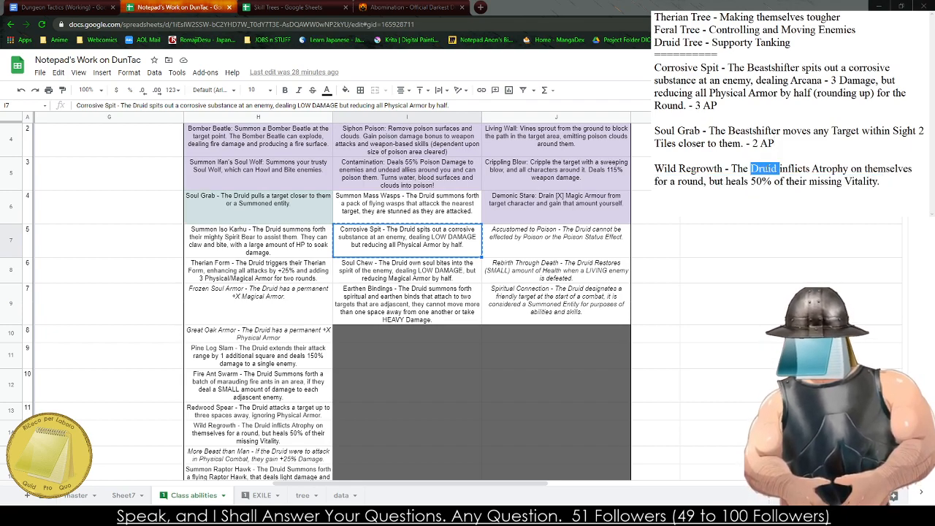
type("Beastshifter enters")
key("BackSpace")
key("BackSpace")
key("BackSpace")
key("BackSpace")
key("BackSpace")
key("BackSpace")
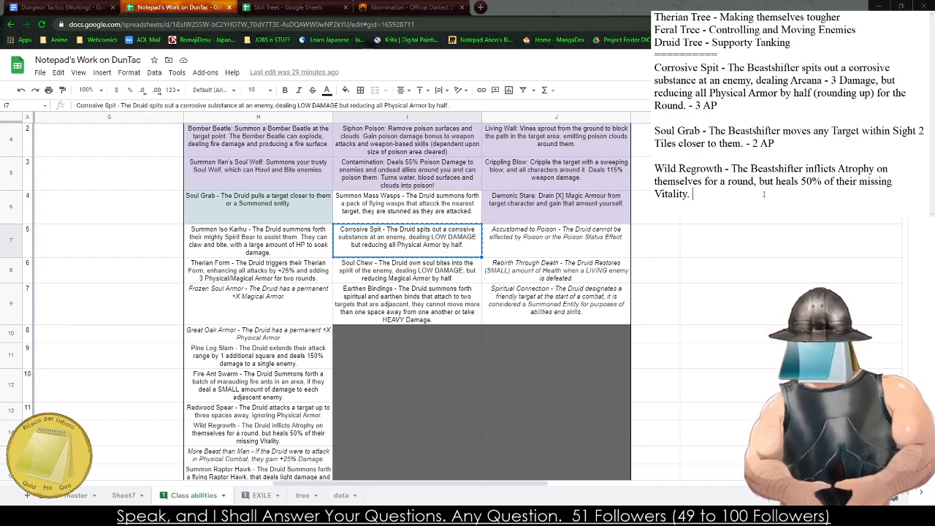
- Remove "50% of their missing Vitality." from the end of the Wild Regrowth entry
left_click_drag(765, 195, 801, 181)
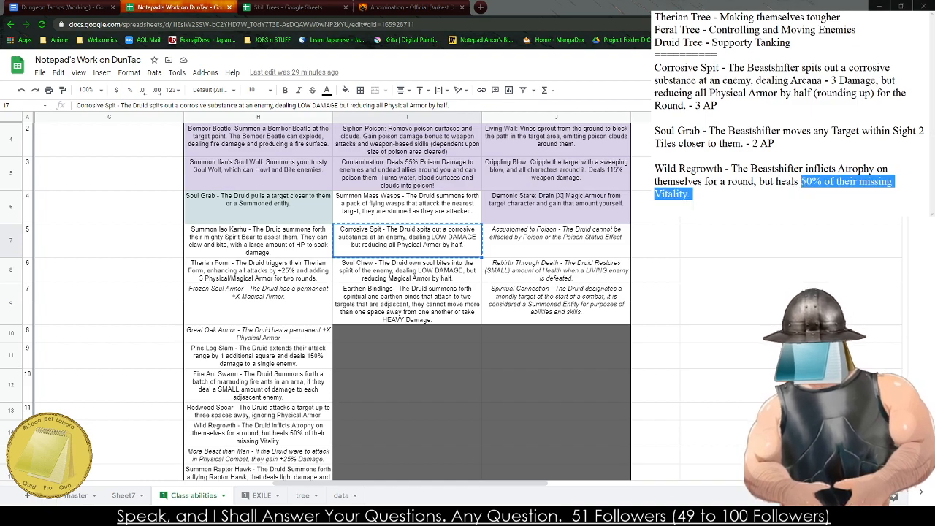
type("their Vitality")
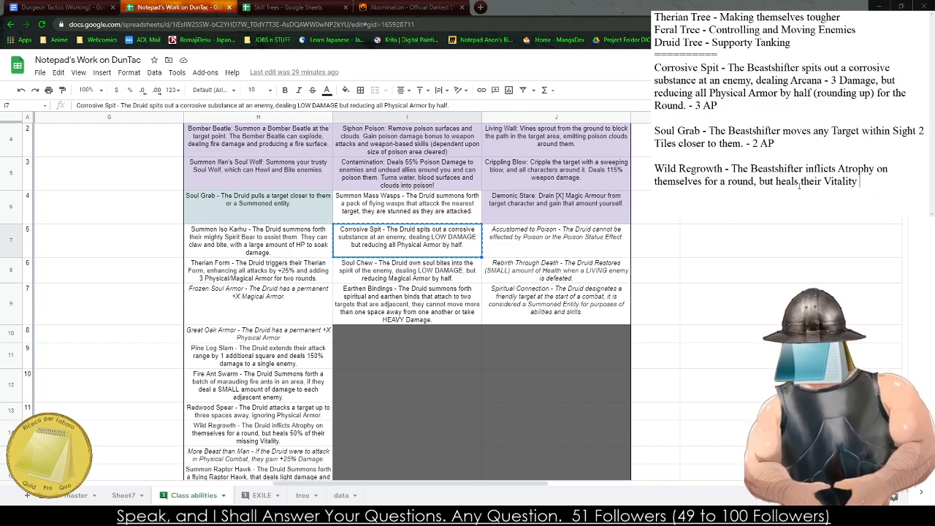
key("BackSpace")
key("BackSpace")
key("BackSpace")
key("BackSpace")
key("BackSpace")
key("BackSpace")
key("BackSpace")
key("BackSpace")
key("BackSpace")
key("BackSpace")
key("BackSpace")
key("BackSpace")
key("BackSpace")
key("BackSpace")
key("BackSpace")
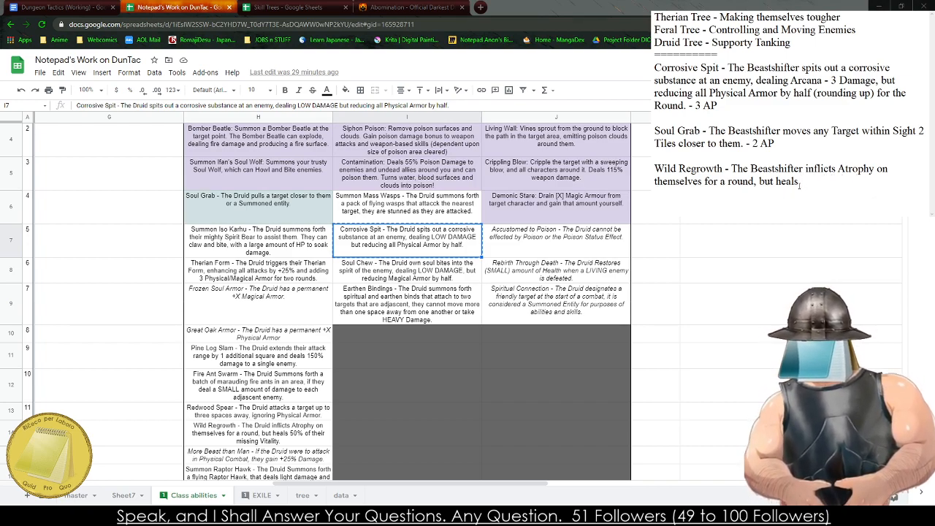
- Complete the Wild Regrowth healing with Arcana HP "on themselves at the start of their next turn. - 3 AP"
type("Arcana Damag")
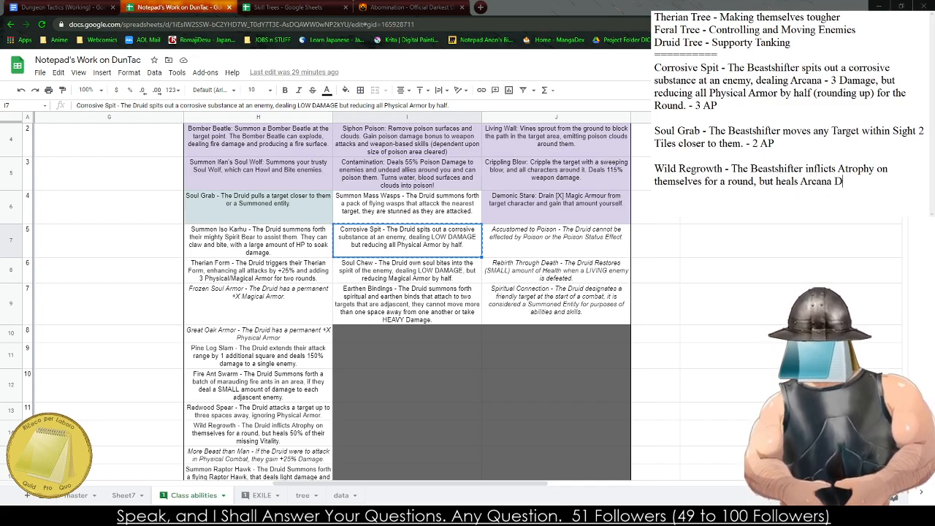
key("BackSpace")
key("BackSpace")
key("BackSpace")
key("BackSpace")
key("BackSpace")
key("BackSpace")
type("HP on themselves.")
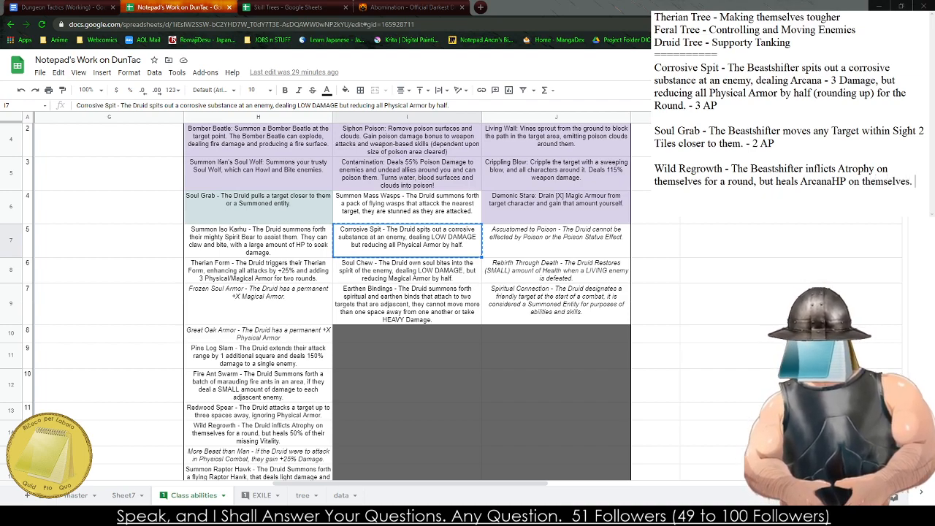
key("BackSpace")
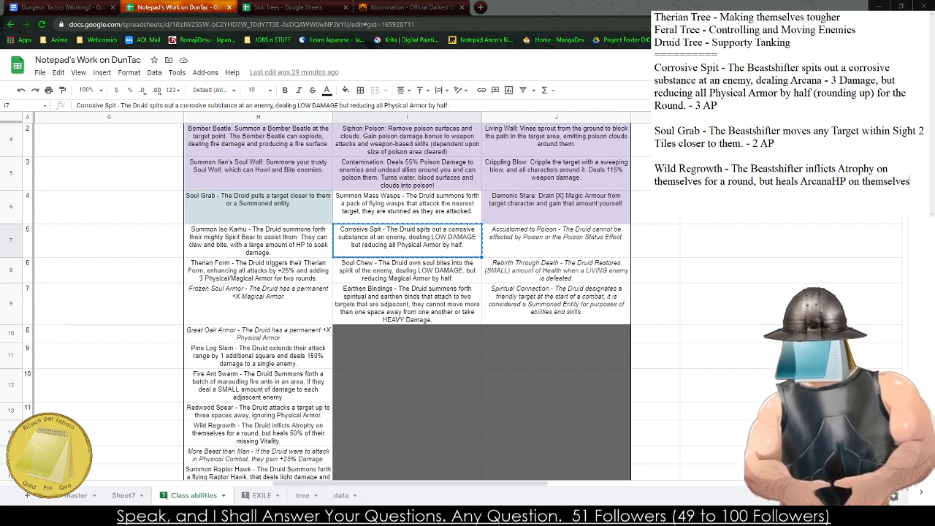
type("at the start of thei")
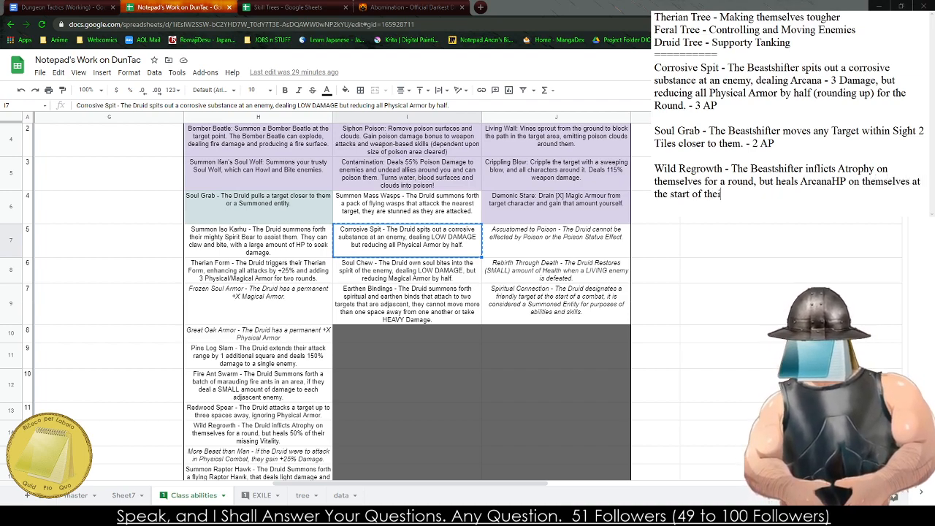
type("r next turn. - 3 AP")
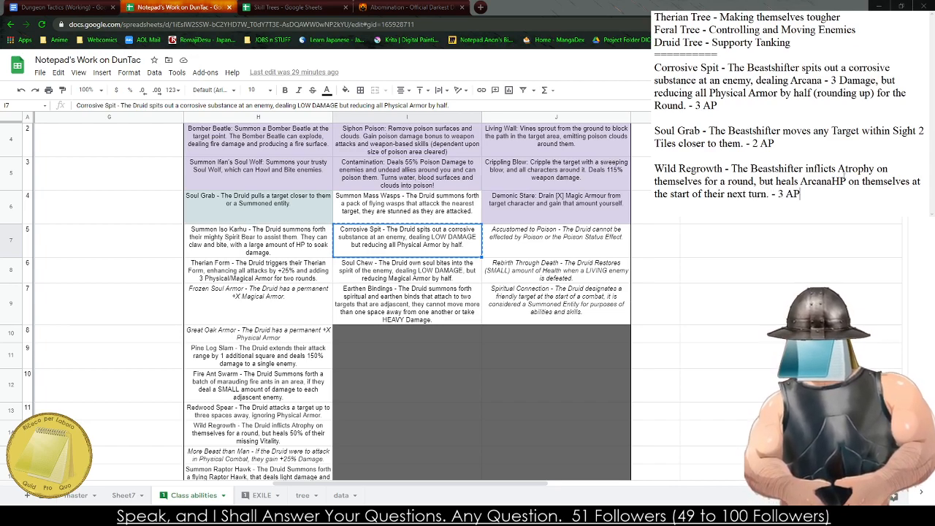
- Change Wild Regrowth's healing to "Arcana + 5 HP" and its cost to 4 AP
left_click(834, 181)
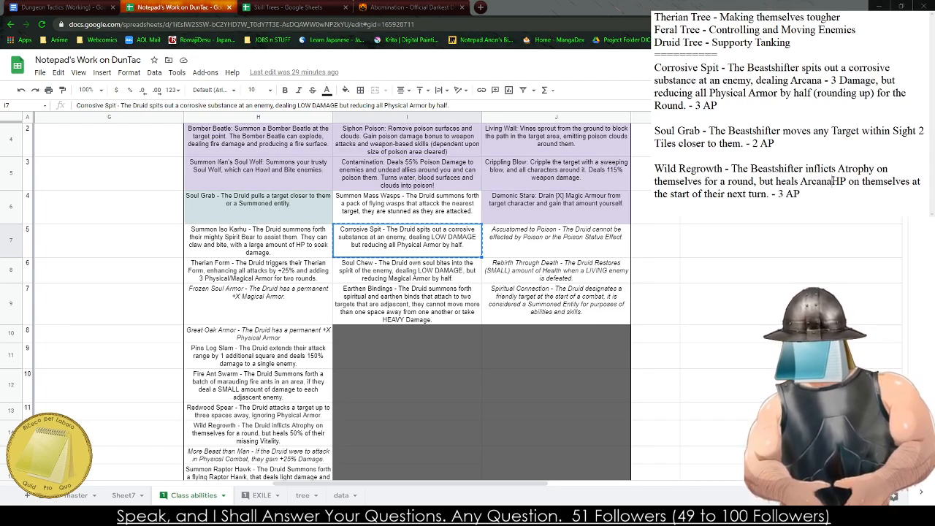
double_click(780, 194)
type("4")
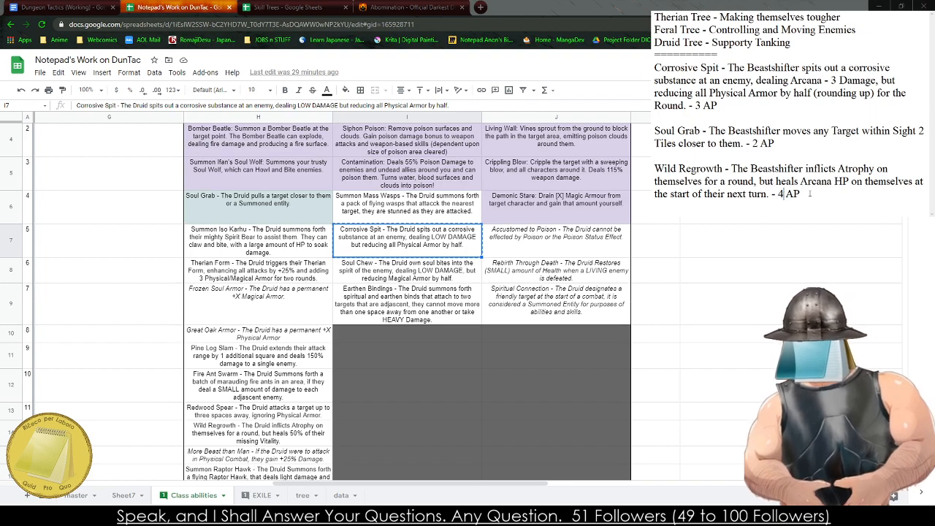
left_click(832, 181)
type("+ 5")
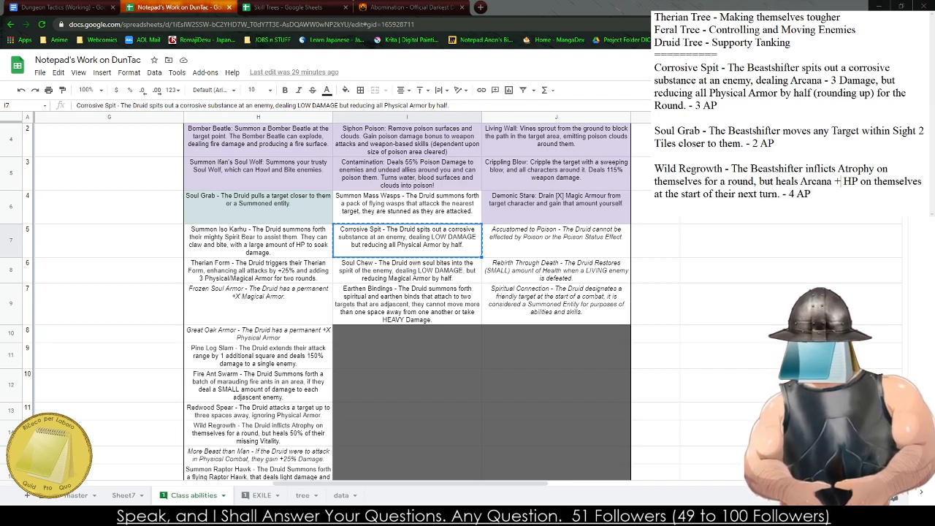
- Copy the Wild Regrowth entry from the notes into the Druid Tree's uppermost box (AB6:AE9) in the Skill Trees spreadsheet
left_click_drag(867, 197, 654, 170)
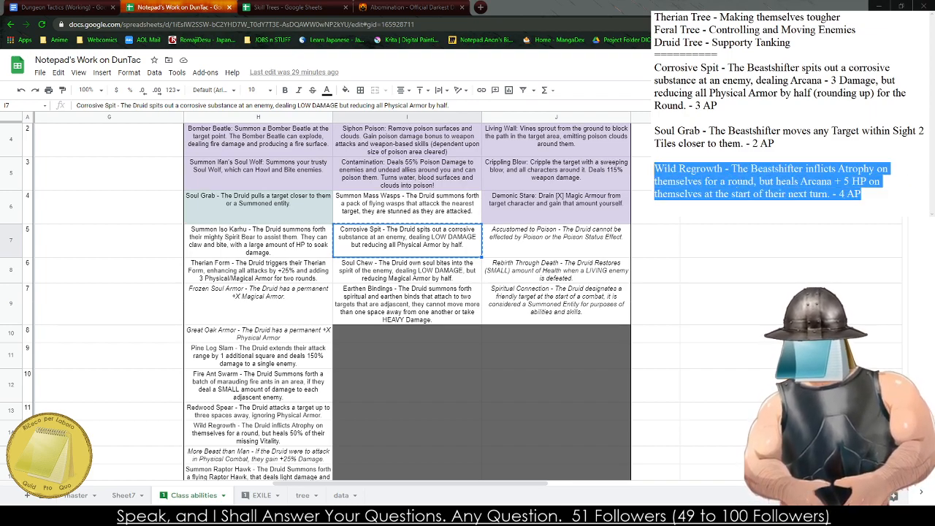
key("ctrl+c")
left_click(285, 7)
left_click(615, 217)
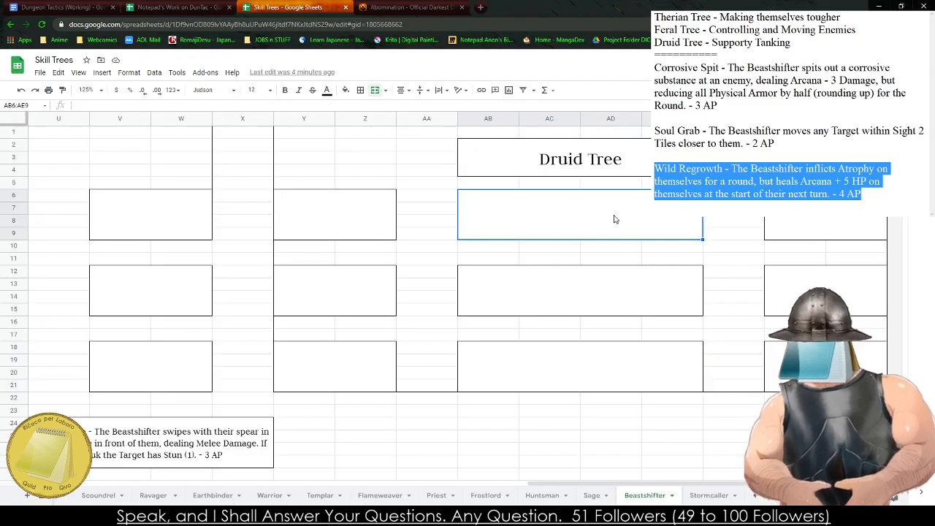
key("ctrl+v")
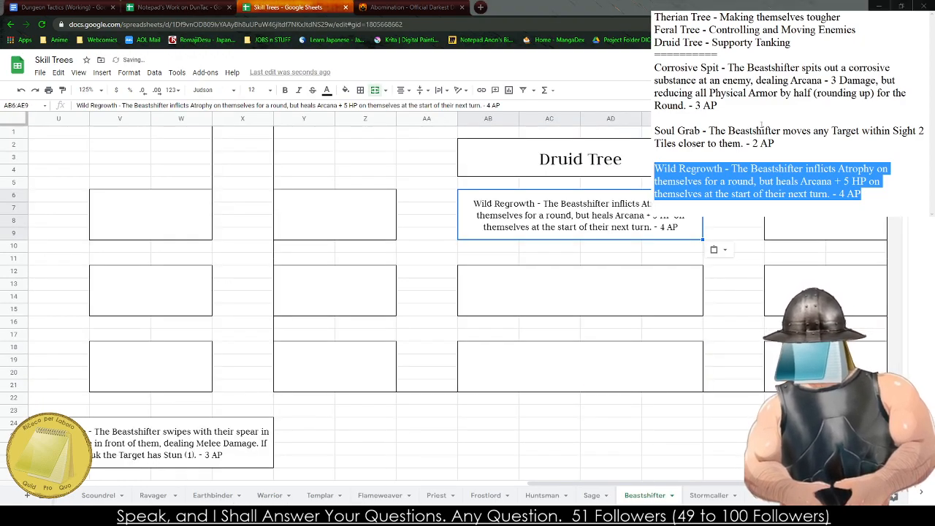
- Copy the Soul Grab entry from the notes into the Druid Tree's lowest box (AB18:AE21)
left_click_drag(777, 144, 654, 131)
key("ctrl+c")
left_click(510, 380)
key("ctrl+v")
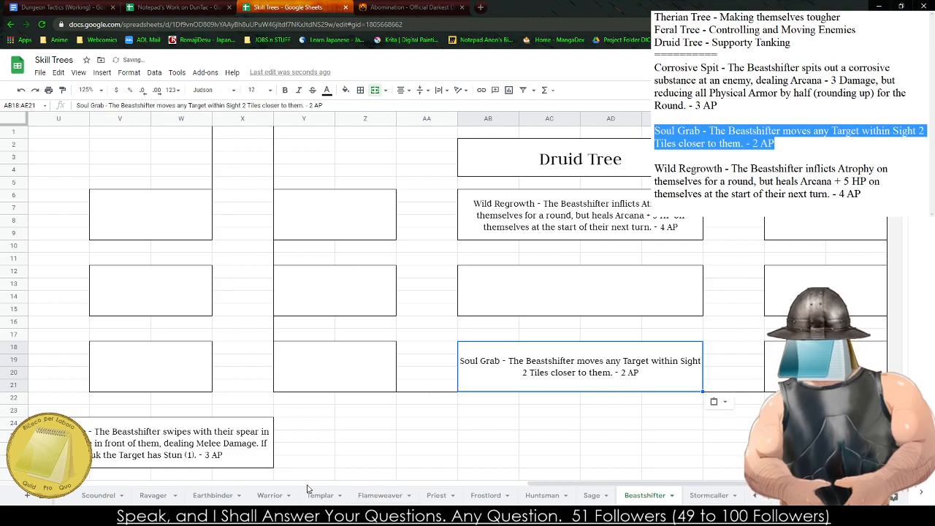
- Copy the Corrosive Spit entry from the notes into the Druid Tree's middle box, starting at row 12
left_click_drag(717, 106, 655, 68)
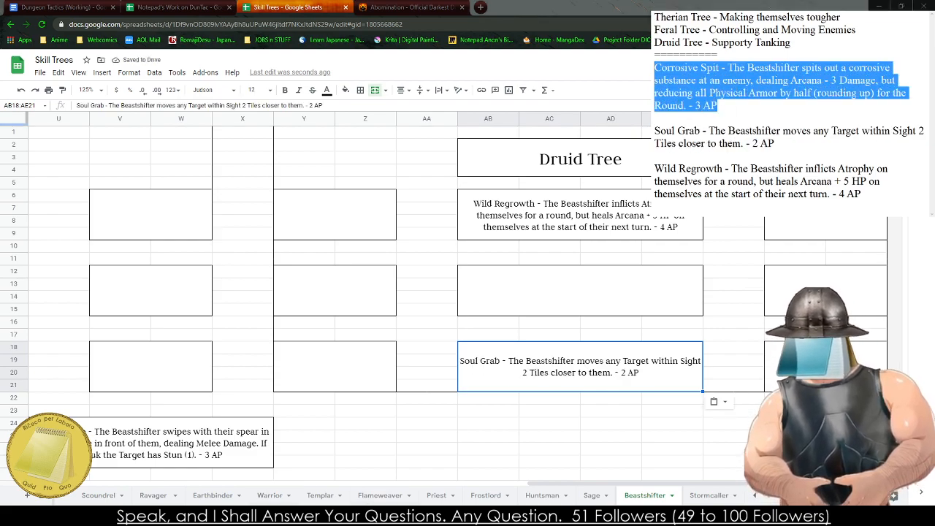
key("ctrl+c")
left_click(476, 296)
key("ctrl+v")
left_click_drag(548, 460, 2, 422)
left_click_drag(305, 424, 297, 445)
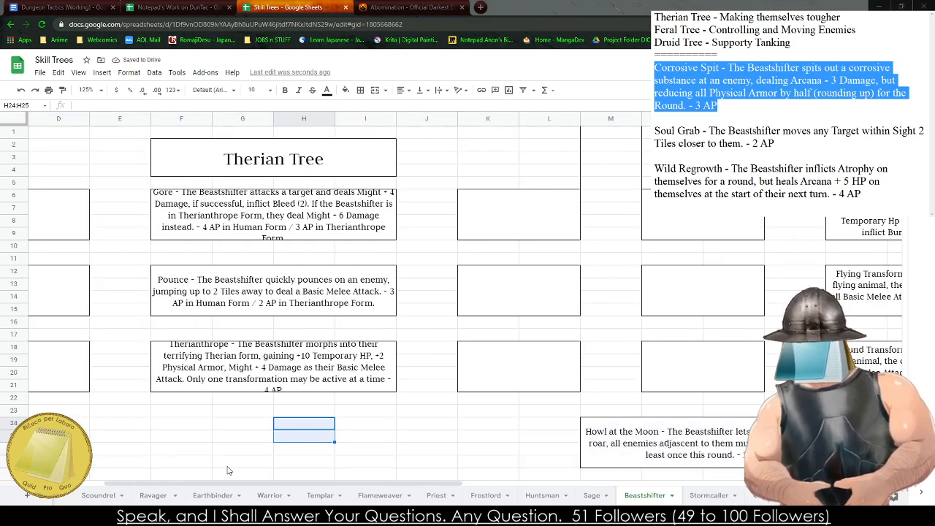
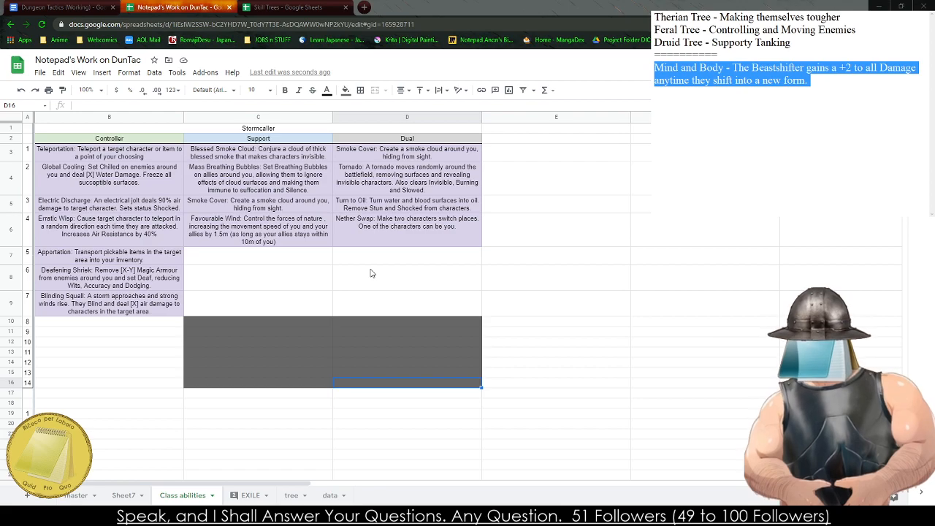
left_click(262, 303)
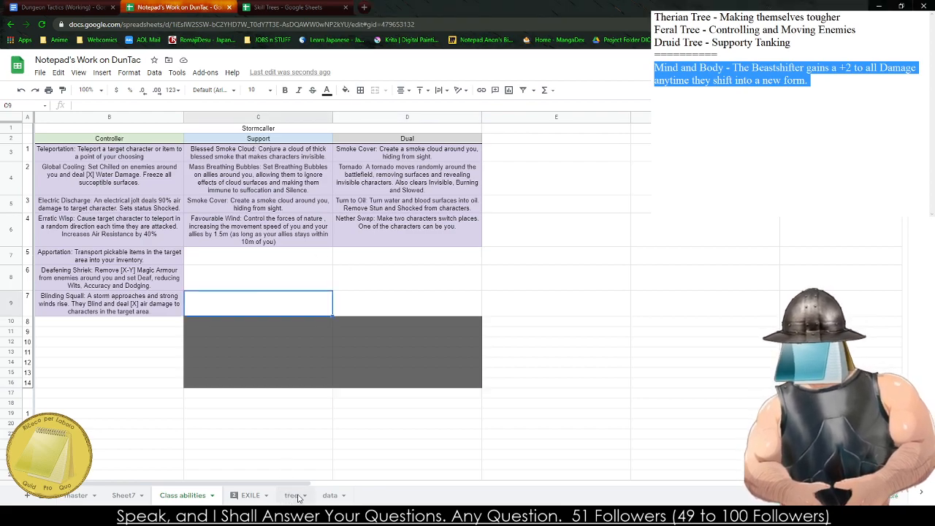
left_click(292, 495)
left_click(251, 495)
left_click(187, 495)
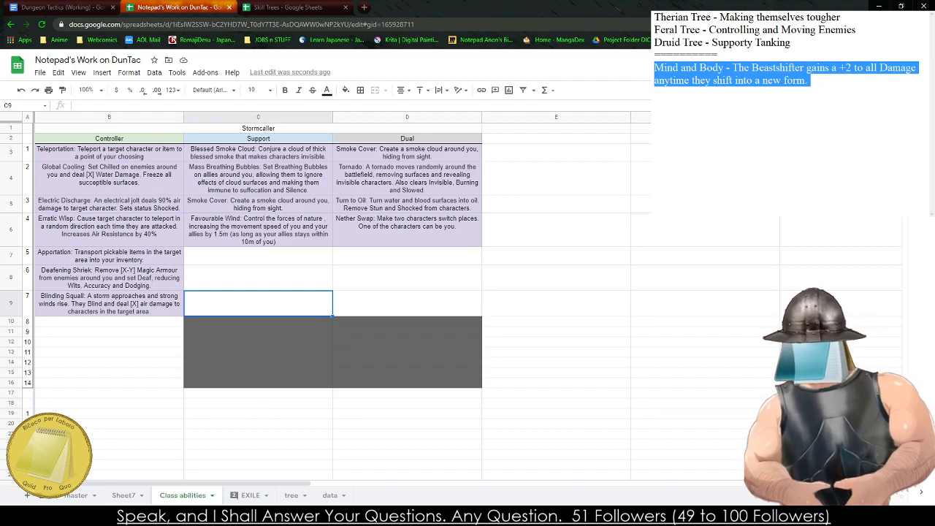
- Clear all of the Beastshifter text from the notes
left_click_drag(775, 120, 655, 17)
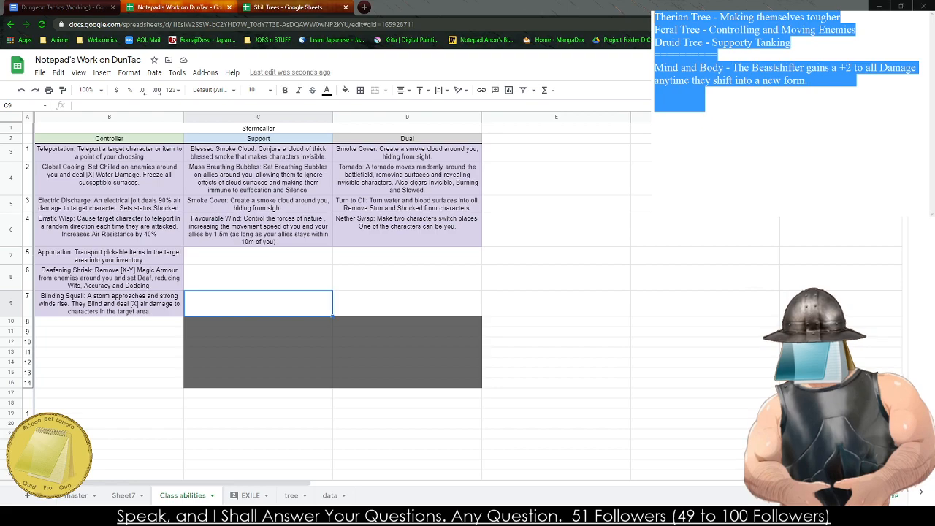
left_click(802, 116)
key("ctrl+a")
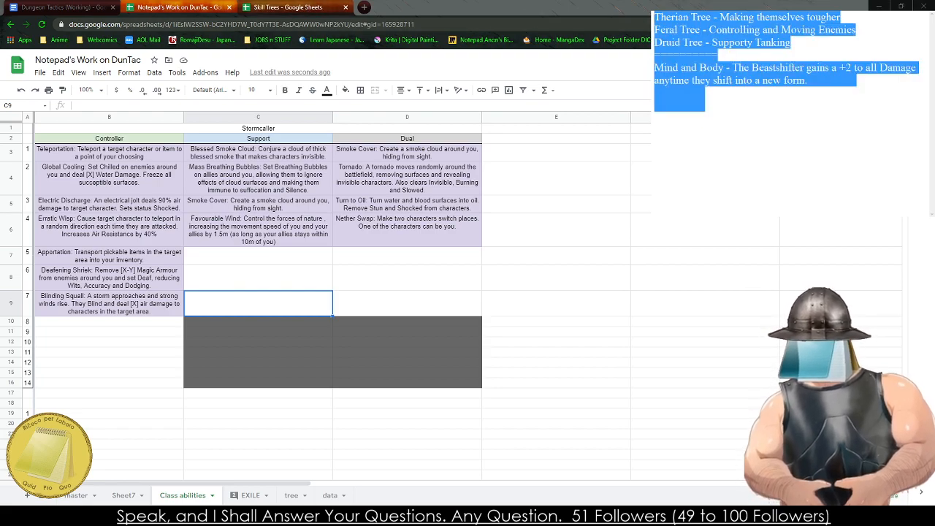
key("BackSpace")
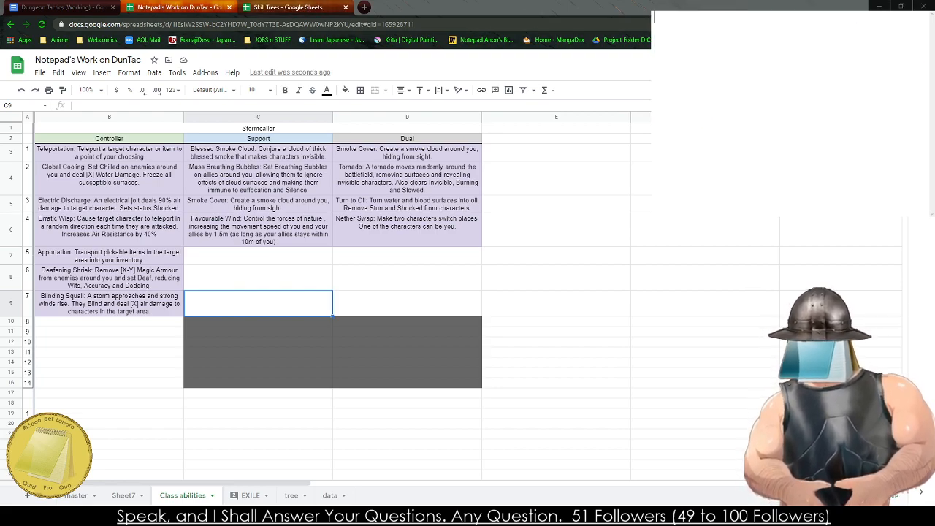
- Head the emptied notes with the class name "Stormcaller", leaving a blank line below it
type("Stor")
key("BackSpace")
key("BackSpace")
key("BackSpace")
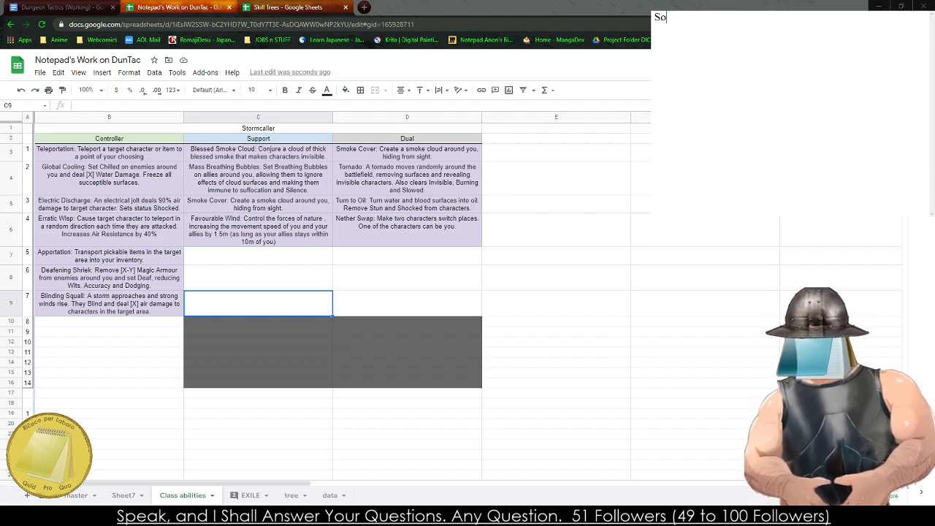
type("tromcaller")
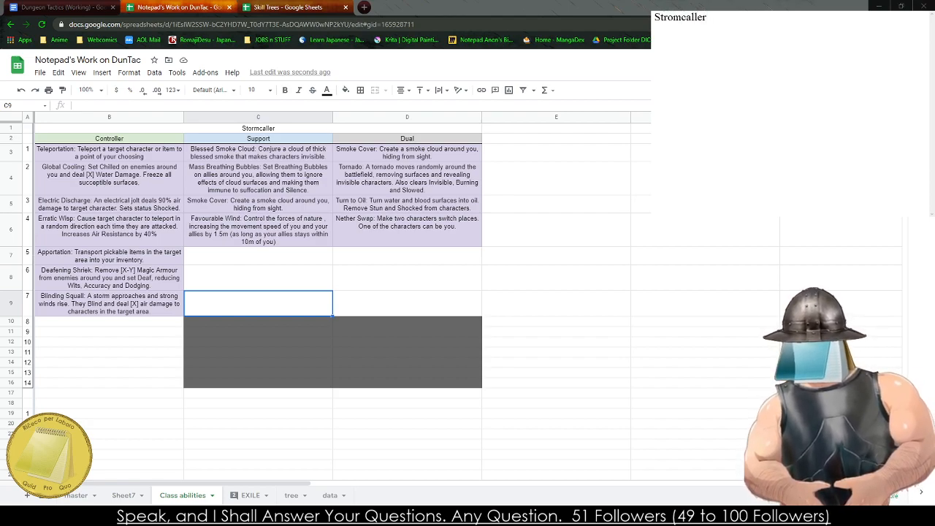
key("BackSpace")
key("BackSpace")
key("BackSpace")
key("BackSpace")
key("BackSpace")
key("BackSpace")
key("BackSpace")
key("BackSpace")
key("BackSpace")
key("BackSpace")
type("torm")
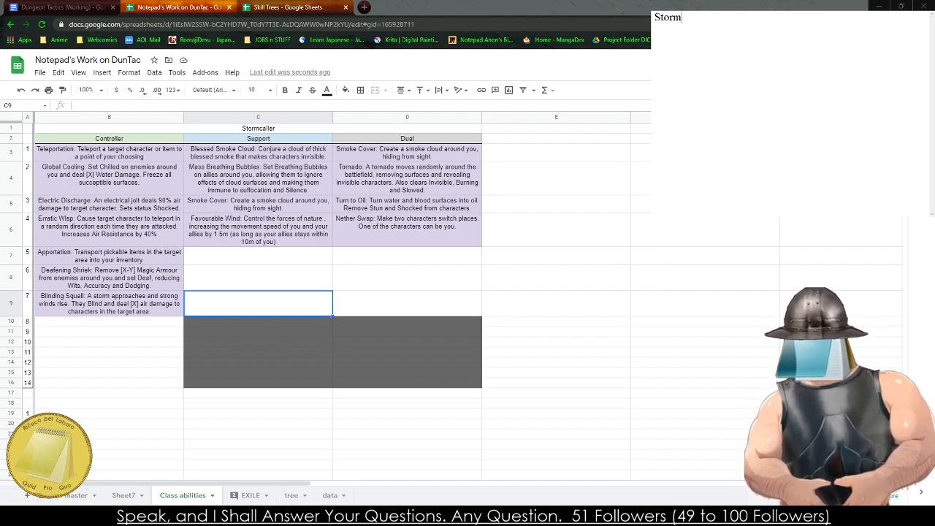
type("caller")
key("Return")
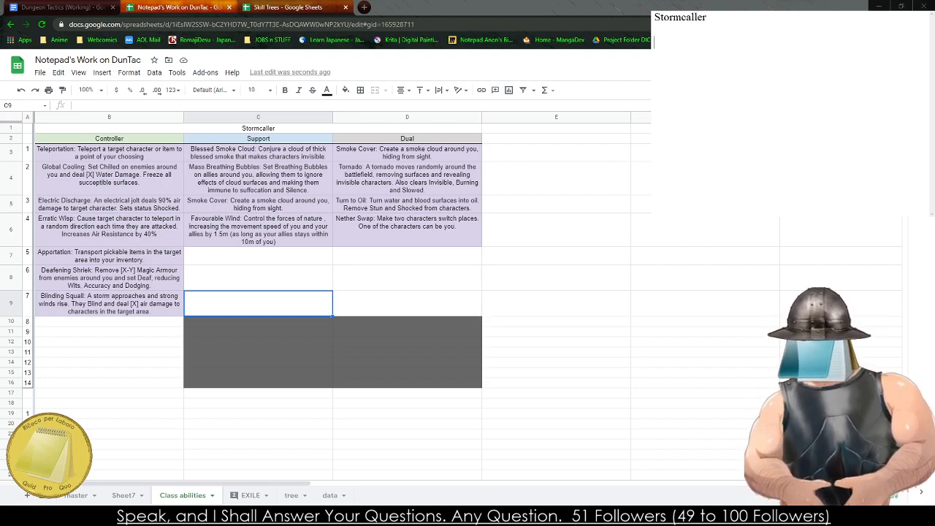
- Switch to the Dungeon Tactics (Working) document and review the Stormcaller's duties and ranked statistics in the class tables
left_click(62, 8)
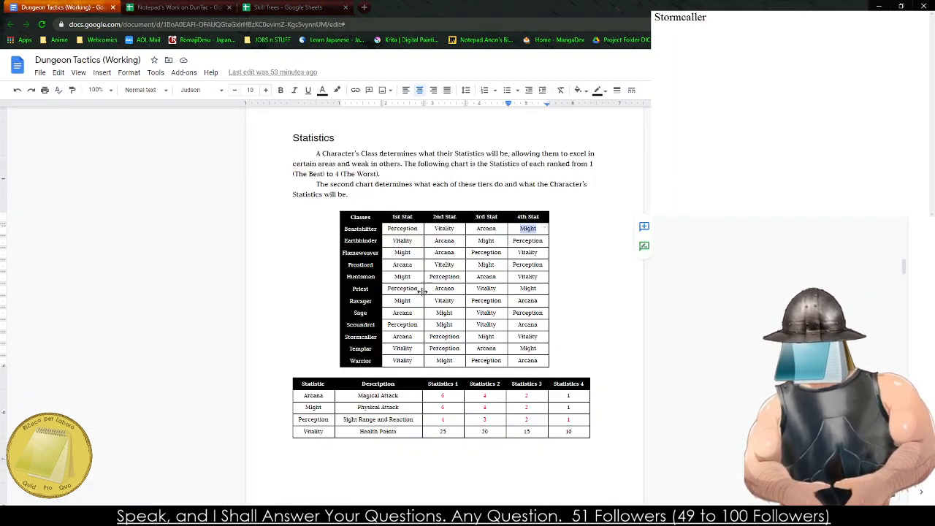
scroll(438, 351, "down", 4)
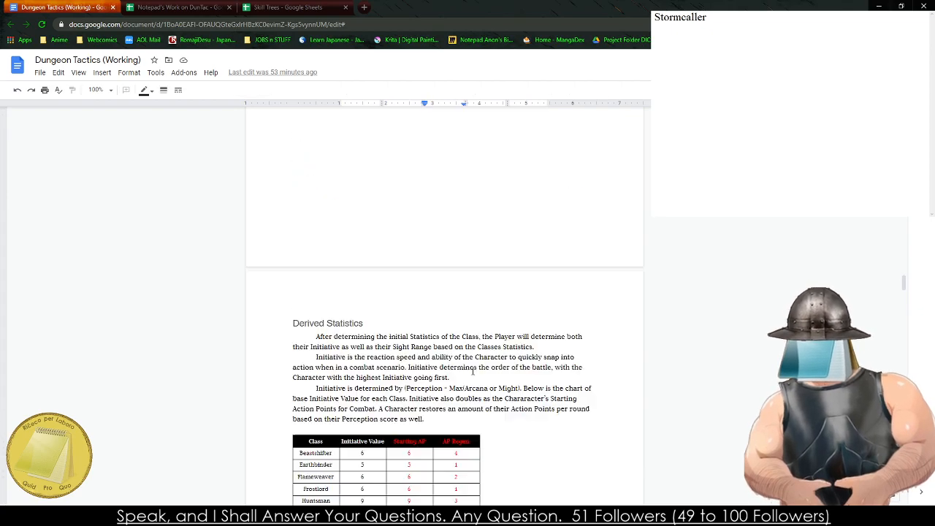
scroll(450, 359, "up", 10)
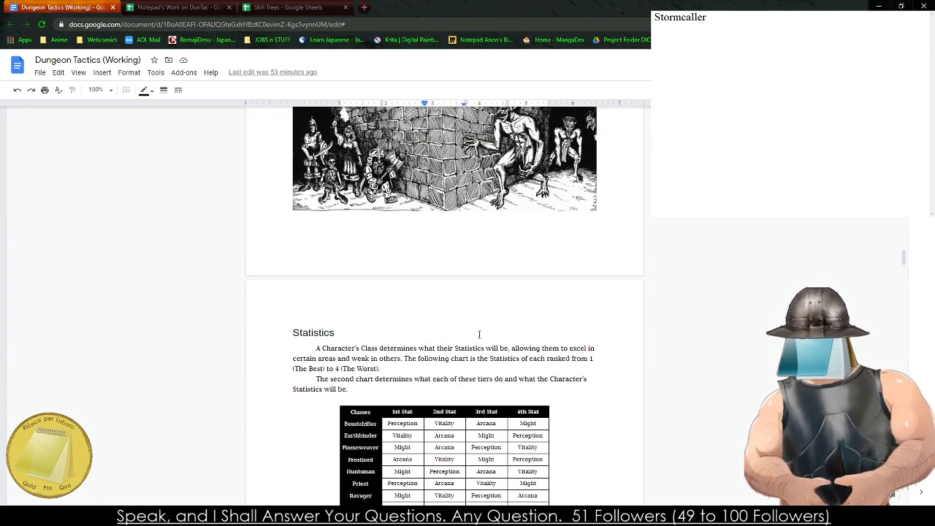
scroll(460, 305, "up", 10)
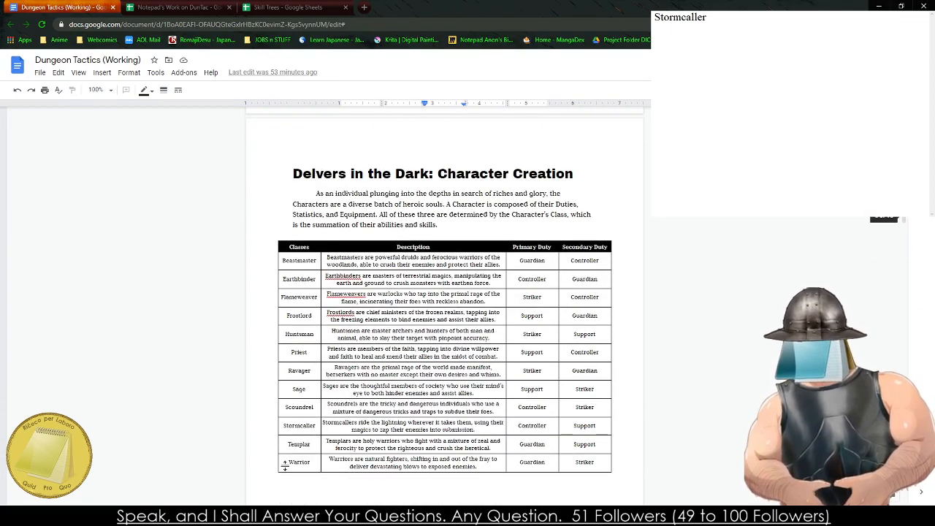
scroll(491, 440, "down", 5)
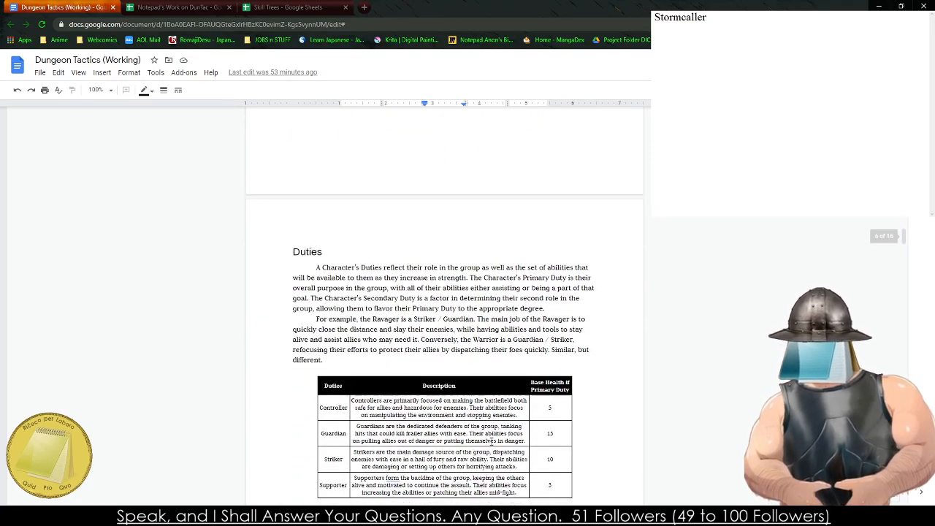
scroll(488, 438, "down", 10)
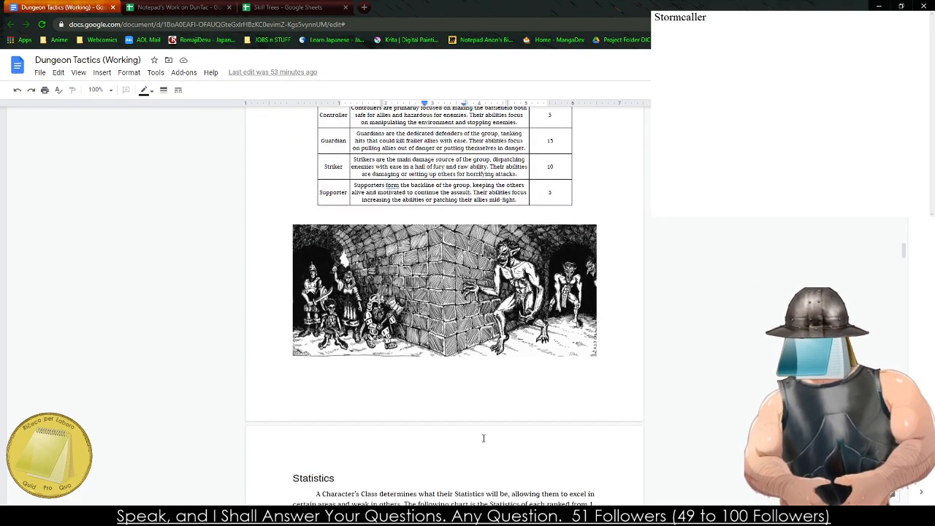
scroll(479, 434, "down", 5)
scroll(453, 350, "up", 5)
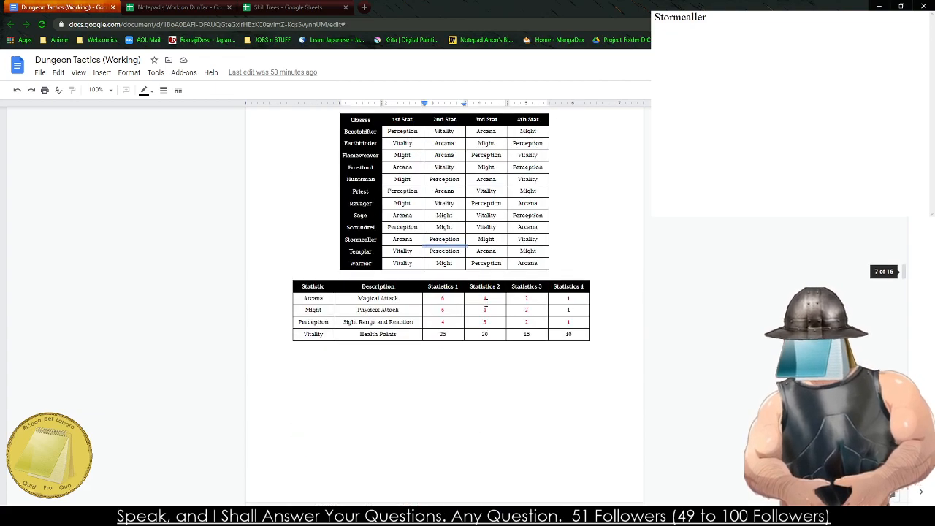
left_click(433, 240)
- Examine the Stormcaller's sight range, weapon, weapon damage and armour in the Derived Statistics and Equipment sections
scroll(454, 313, "down", 1)
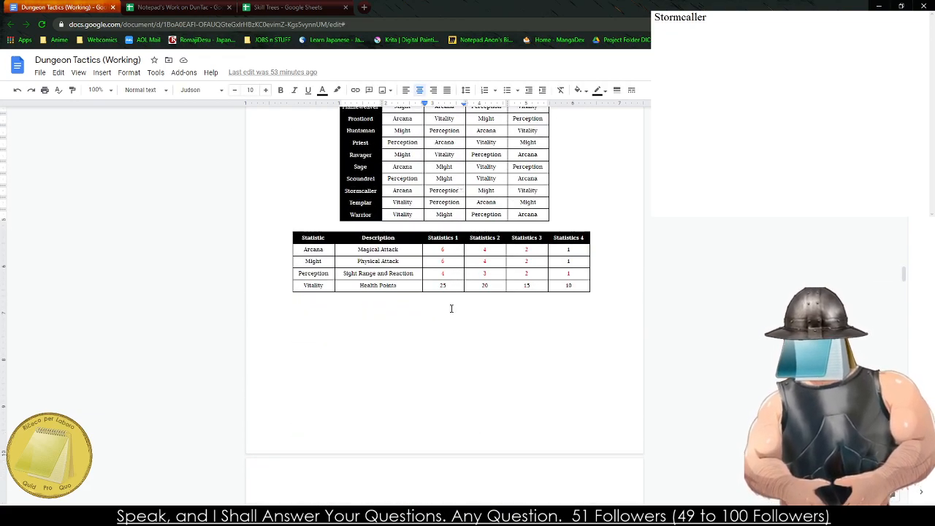
scroll(451, 308, "down", 12)
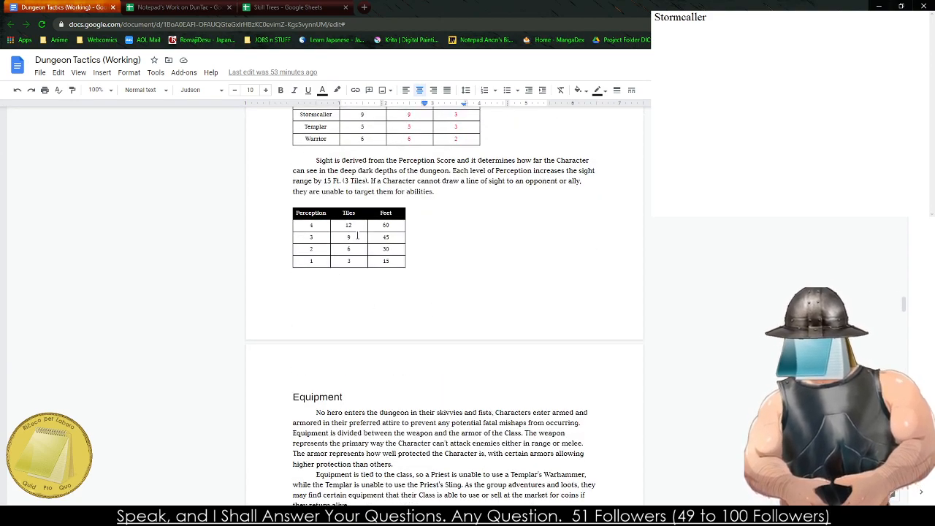
scroll(377, 311, "down", 5)
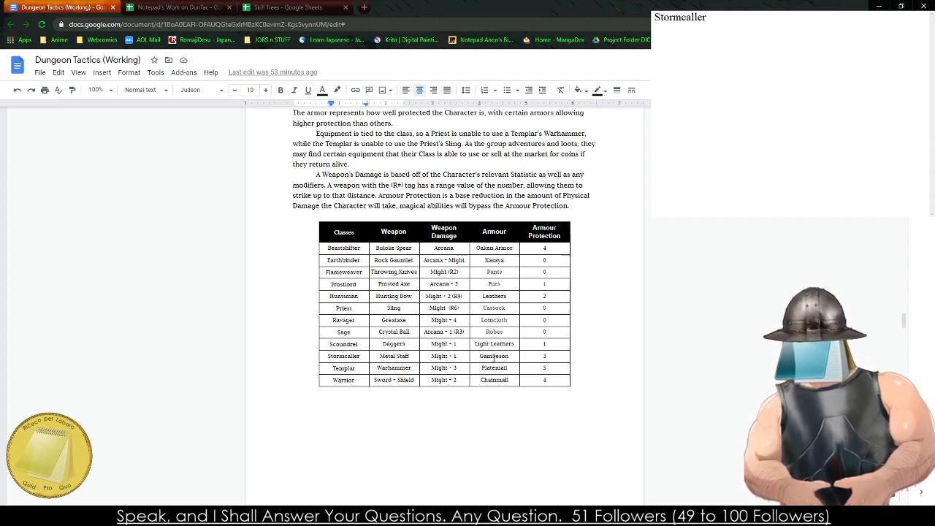
double_click(542, 357)
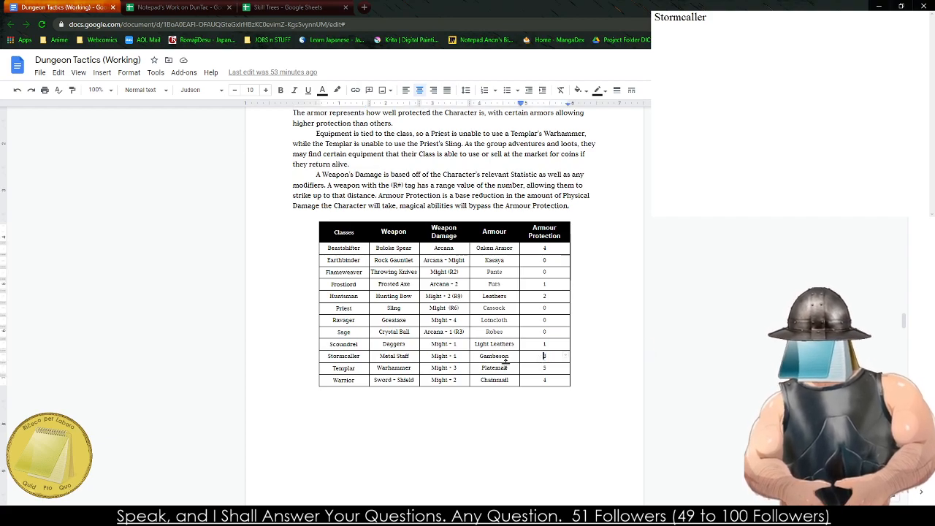
double_click(454, 356)
scroll(454, 356, "up", 2)
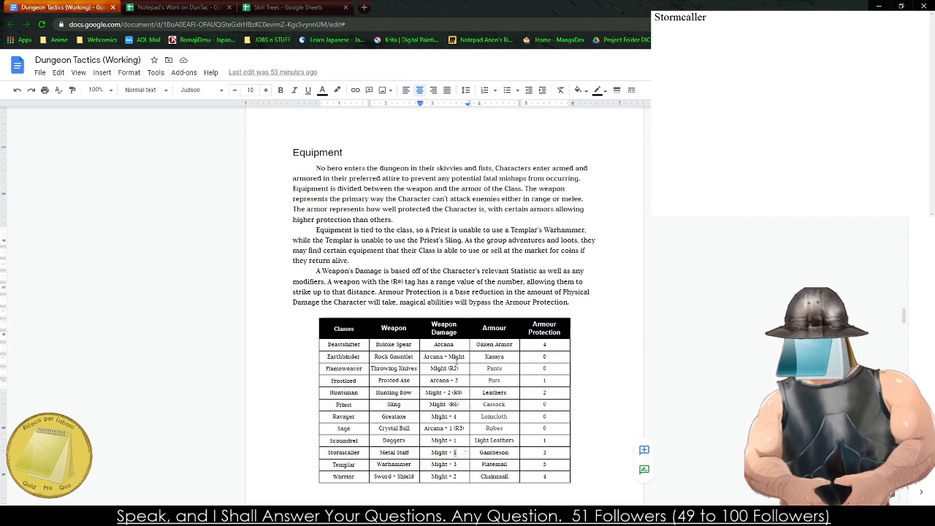
scroll(453, 358, "down", 15)
scroll(451, 360, "up", 2)
scroll(451, 360, "up", 1)
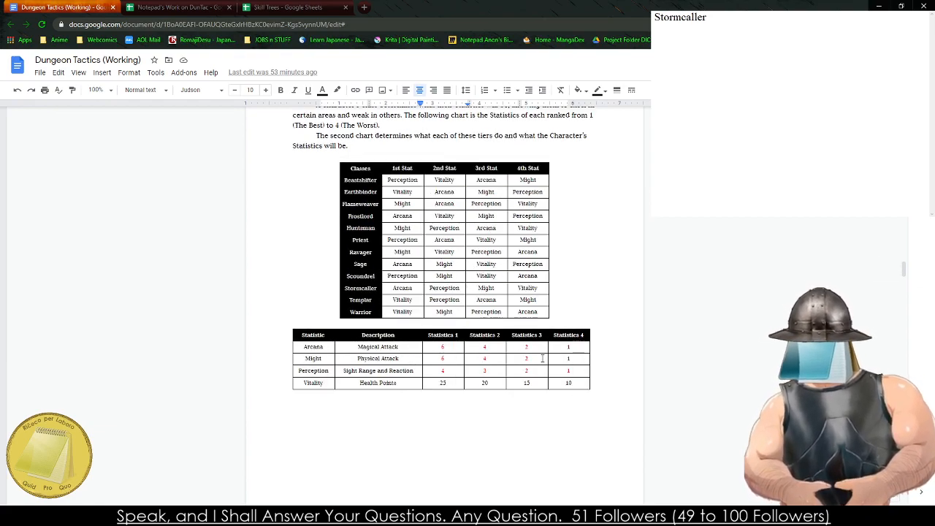
scroll(542, 358, "down", 15)
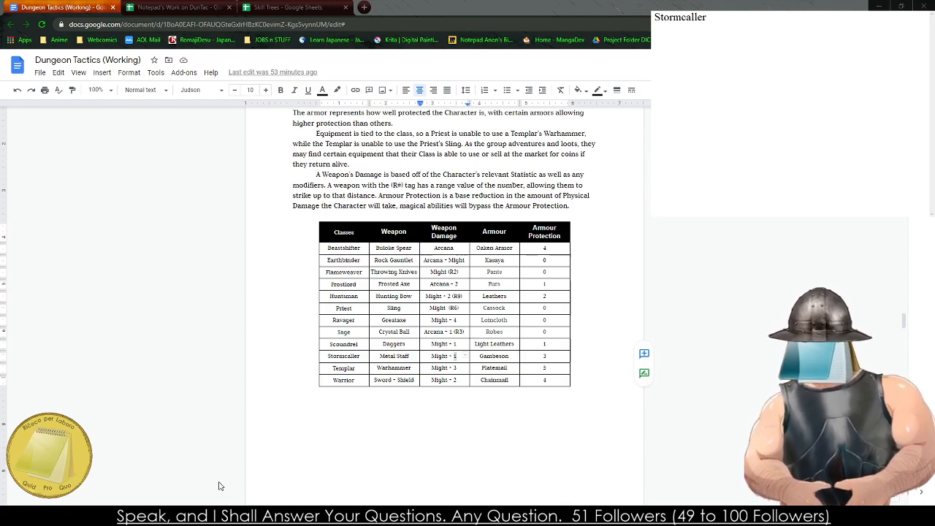
key("alt+Tab")
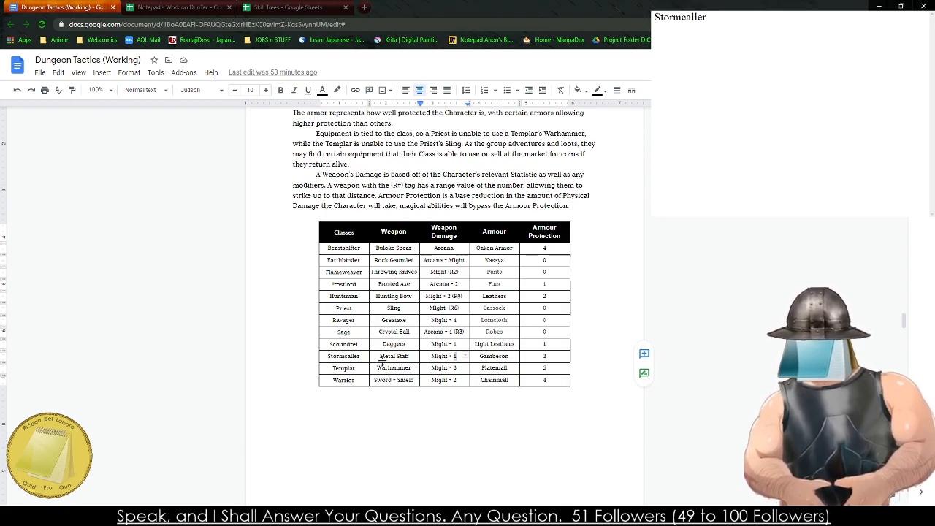
left_click(409, 358)
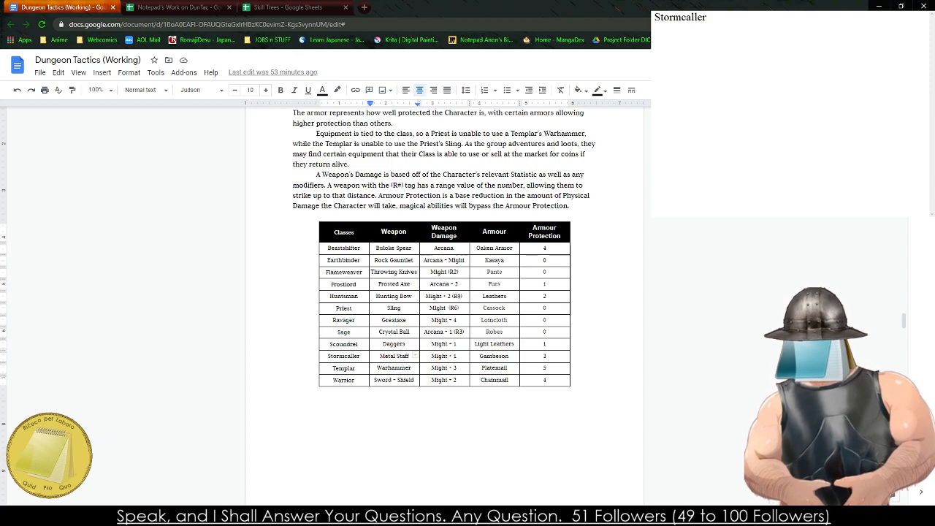
- Start an ability entry reading "Static Charge -" below the Stormcaller heading in the notes
key("alt+Tab")
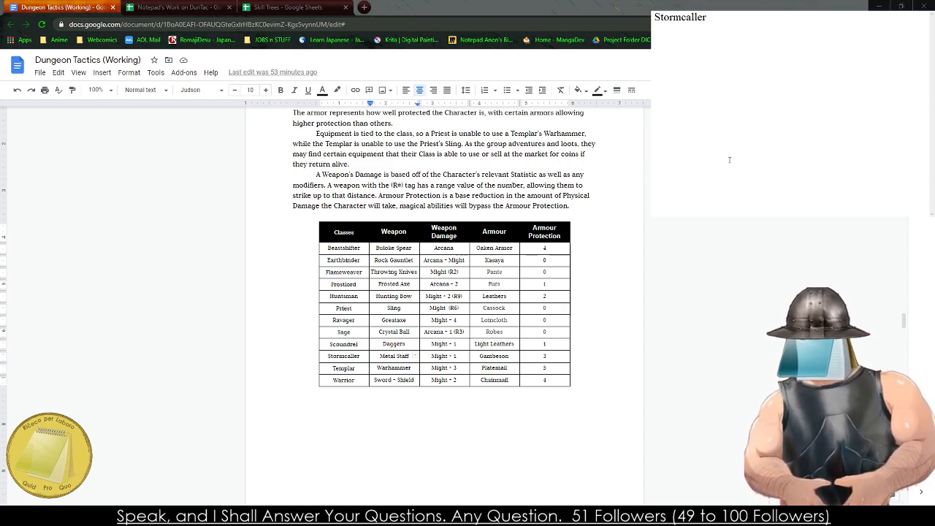
type("S")
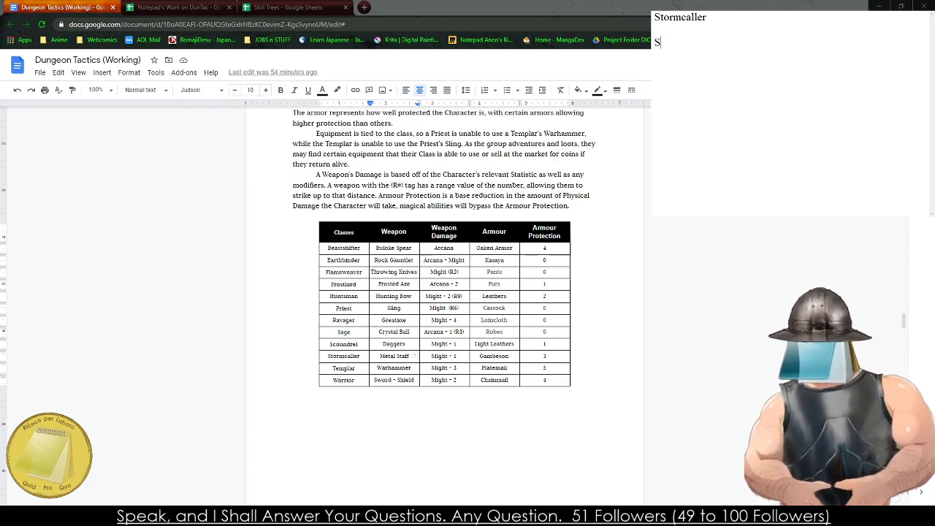
type("tatic Charge -")
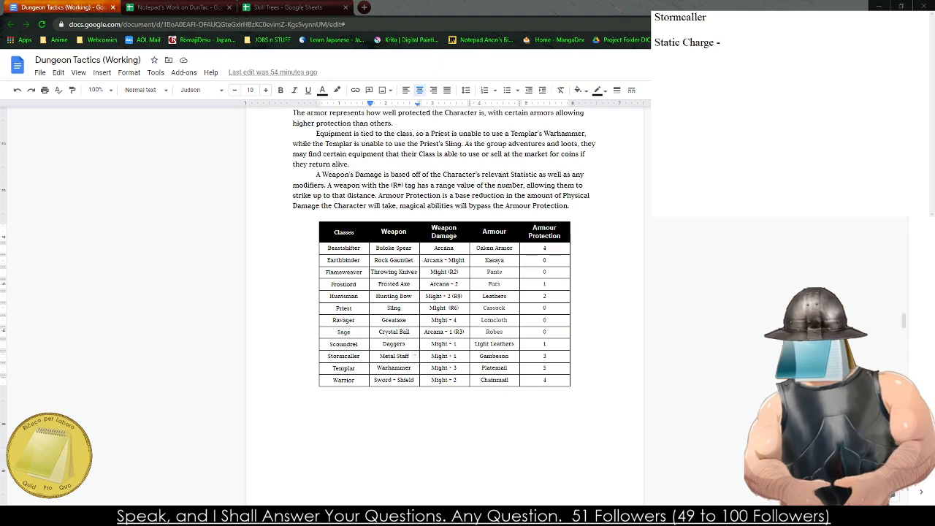
- Recheck the Stormcaller's primary and secondary duties and its statistics ranking in the Dungeon Tactics document
scroll(369, 374, "up", 10)
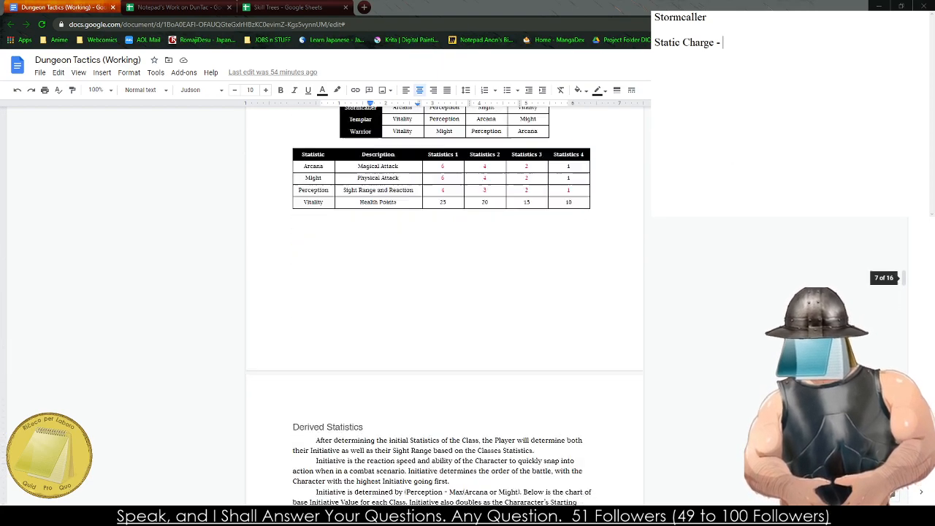
scroll(369, 374, "up", 15)
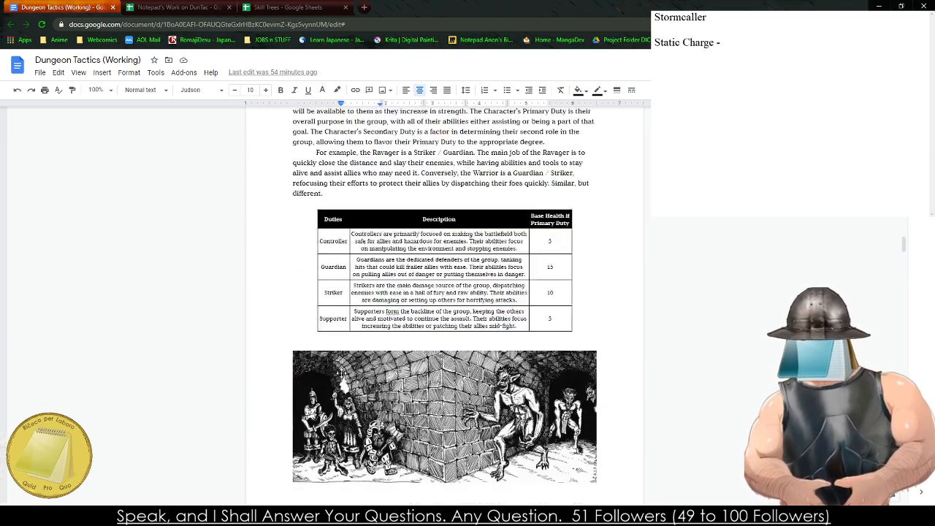
scroll(331, 386, "down", 5)
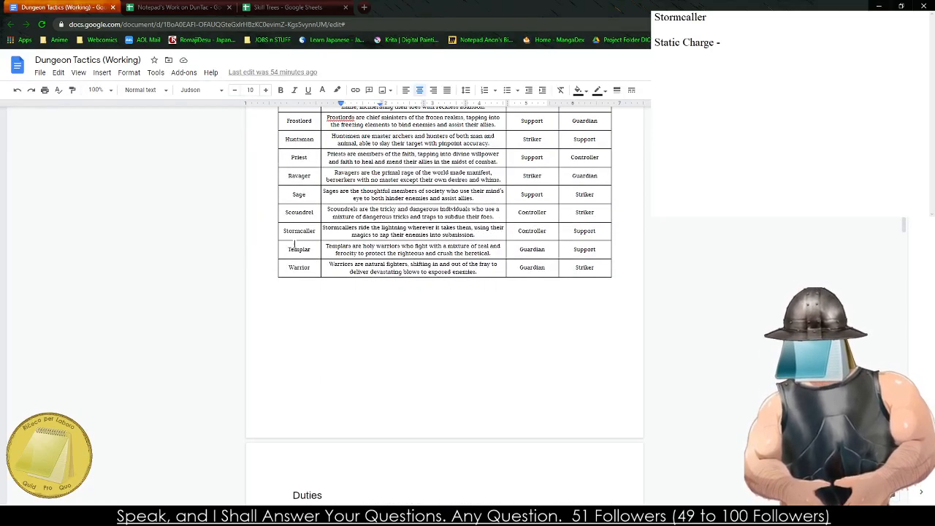
scroll(516, 268, "down", 10)
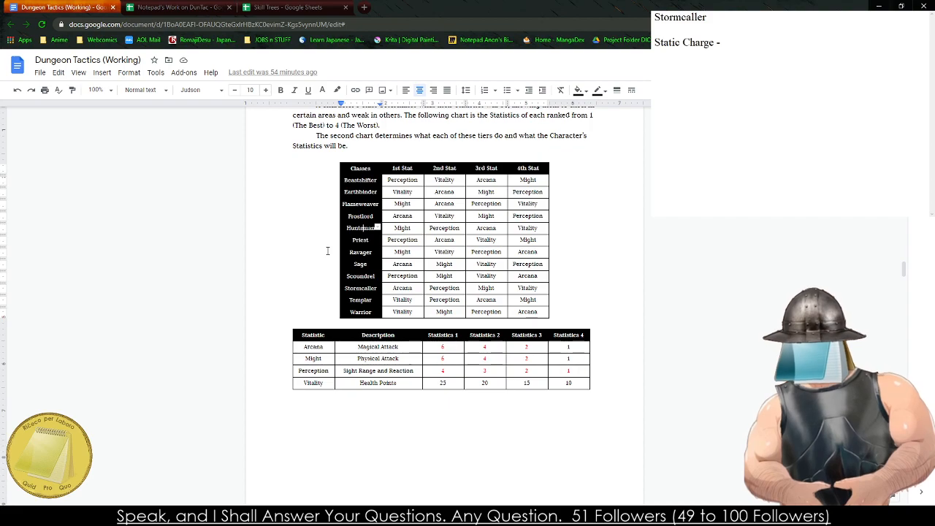
left_click(327, 251)
left_click(199, 312)
left_click(238, 431)
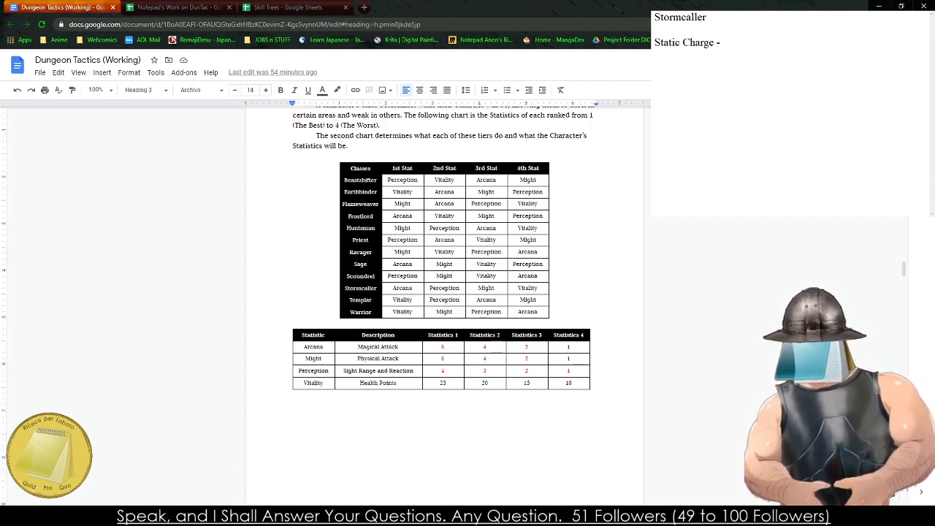
- Add the duties "(Controller / Support)" after the Stormcaller heading in the notes
left_click(875, 57)
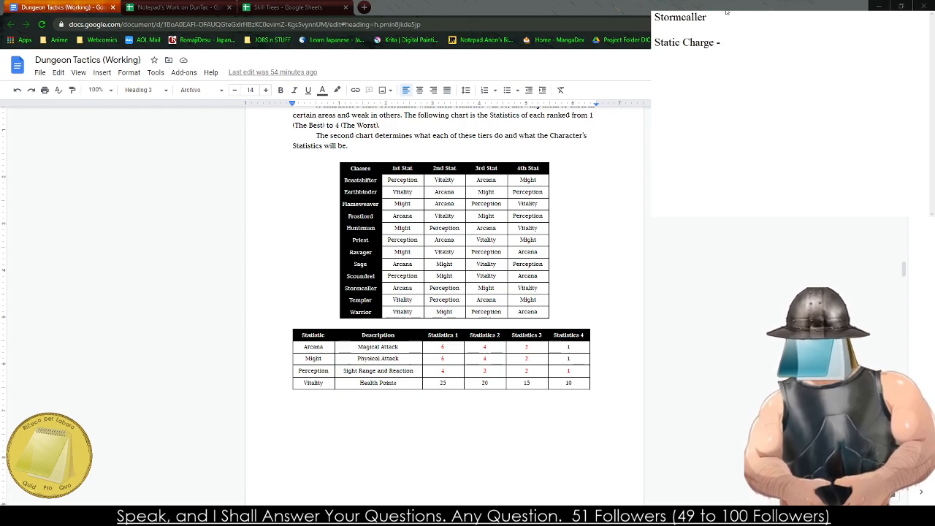
left_click(712, 27)
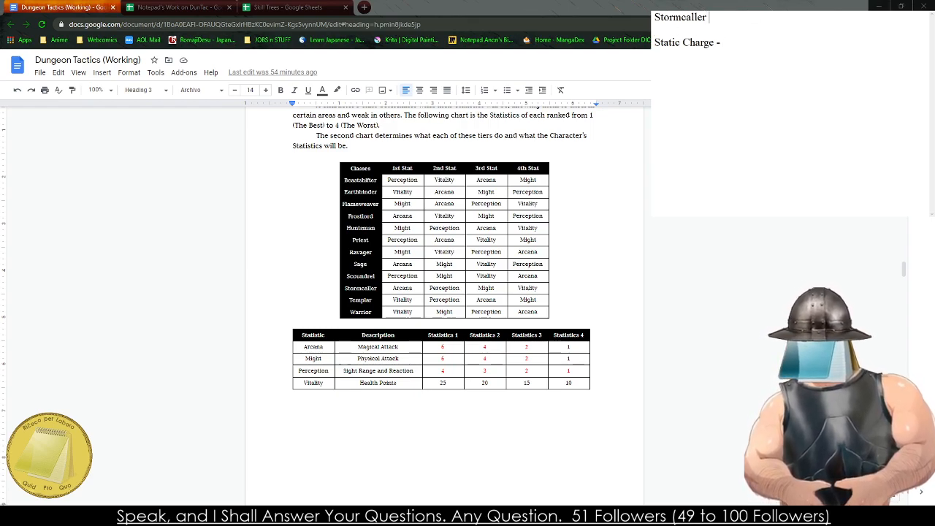
type("(Controller")
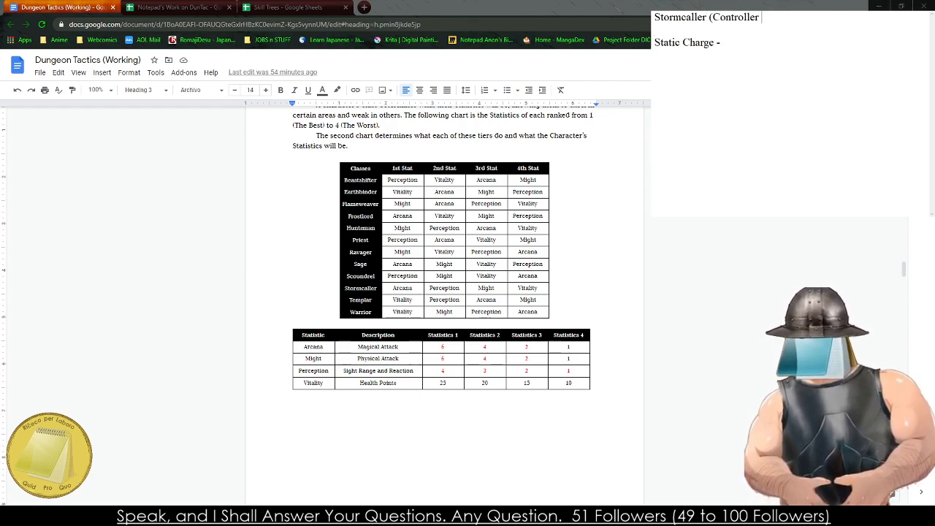
type(" / Support)")
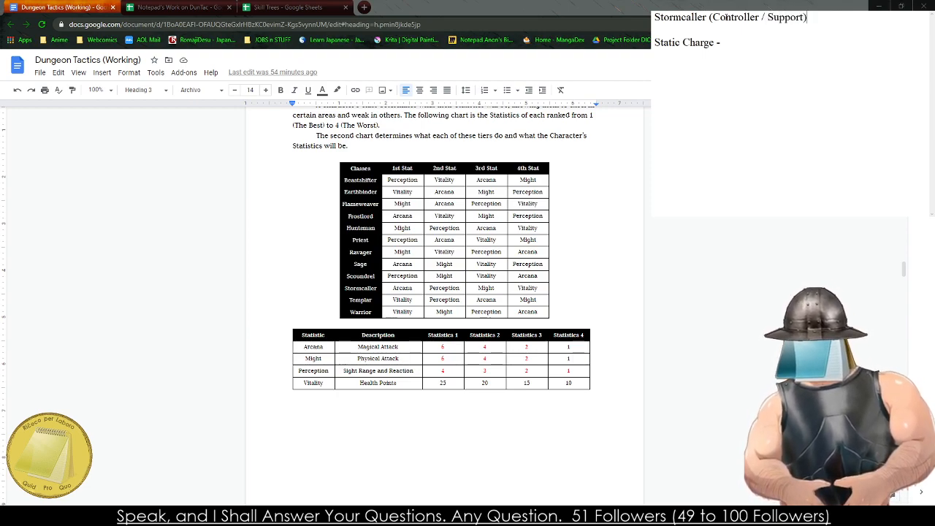
- Begin the Static Charge description in the notes with "The Stormcaller charges their staff, the next Basic Melee Attack"
scroll(445, 307, "down", 7)
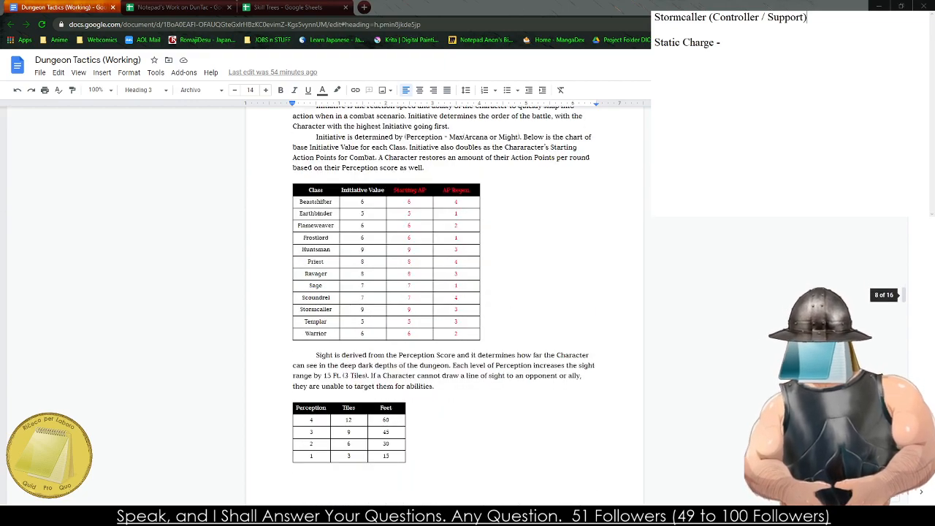
scroll(445, 307, "down", 4)
scroll(445, 307, "up", 2)
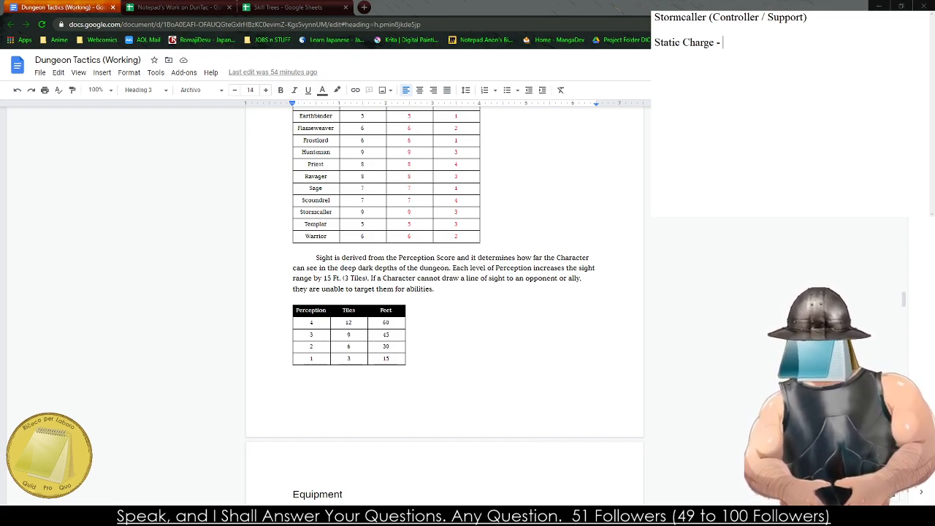
type("Te")
key("BackSpace")
type("h")
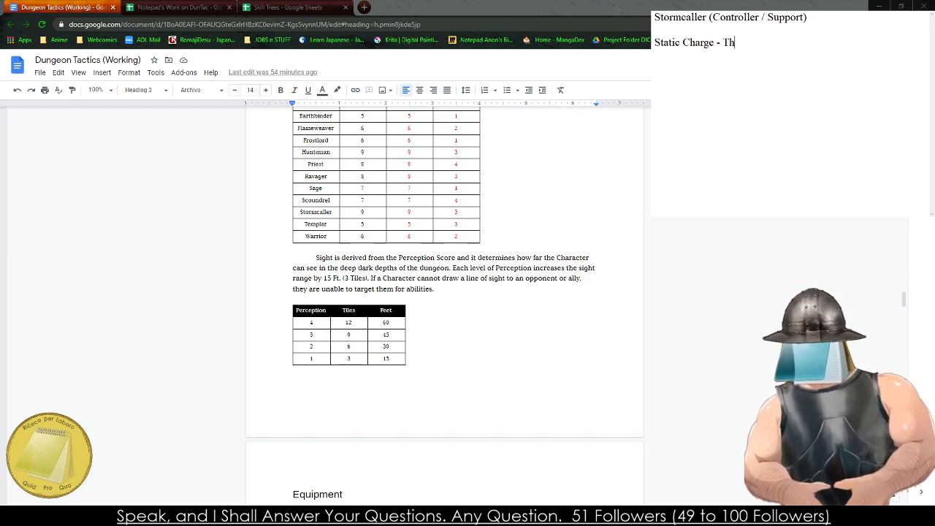
type("e Stormcal")
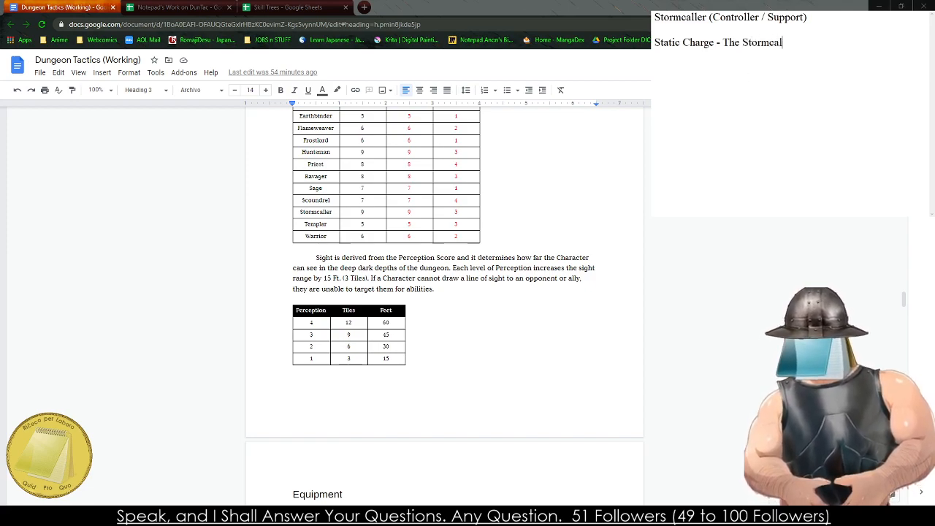
type("ler charges t")
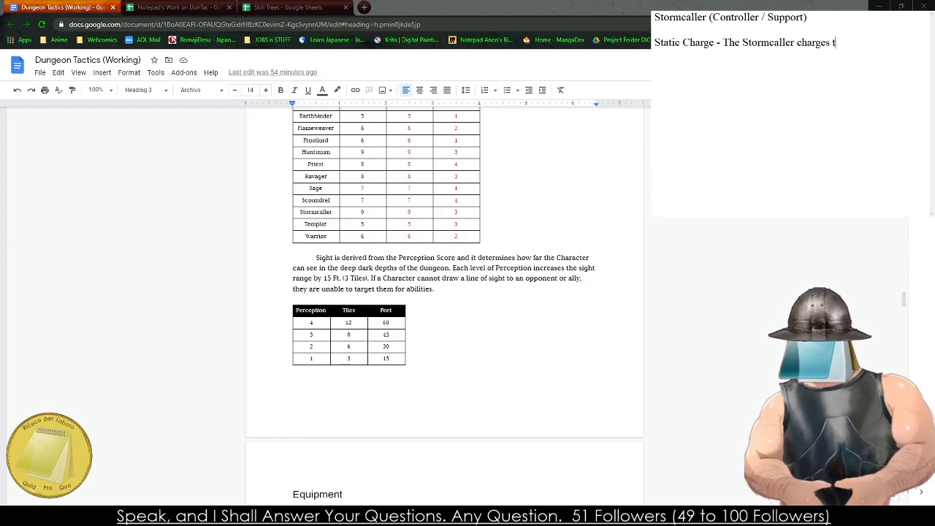
type("heir staff, t")
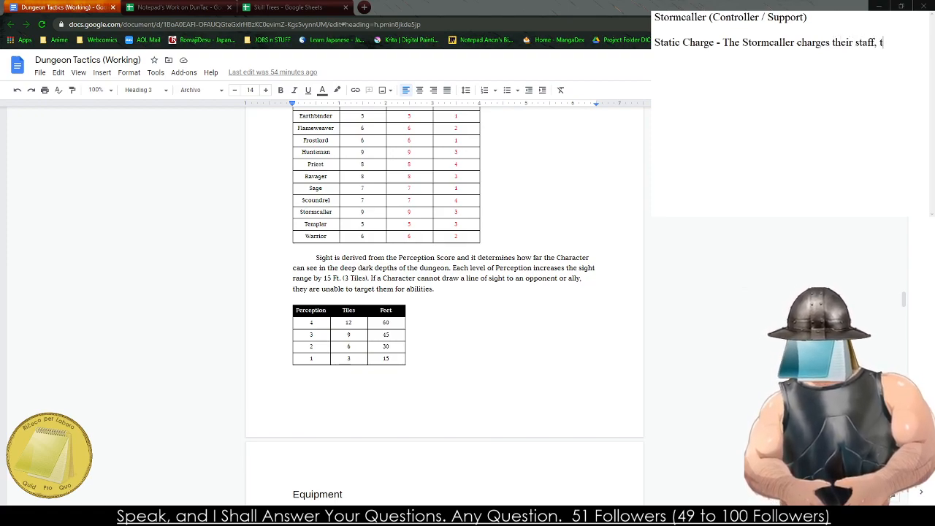
type("he next Basic ")
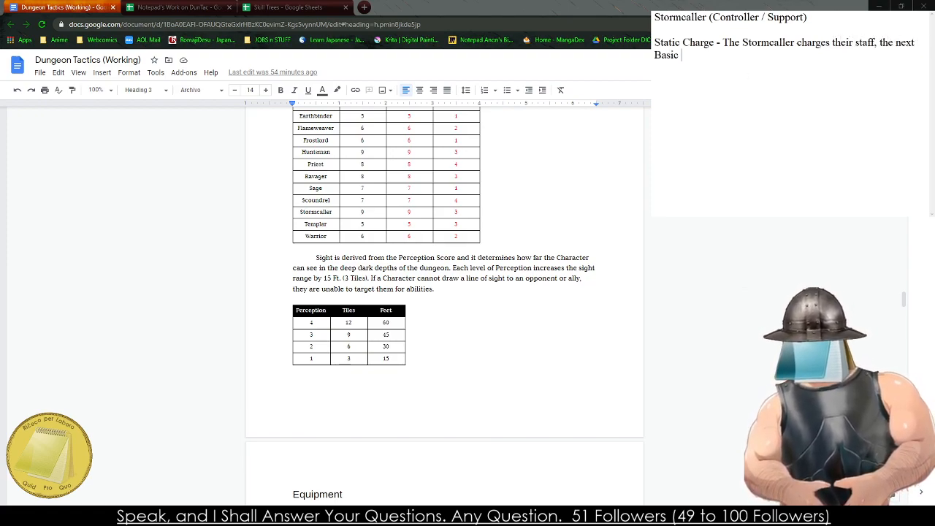
type("Melee Attack ")
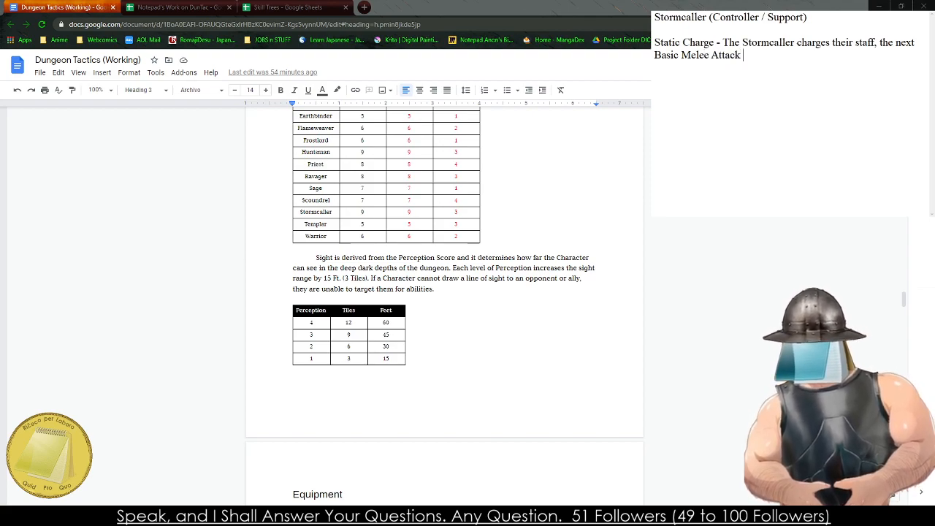
type("performed inflicts the")
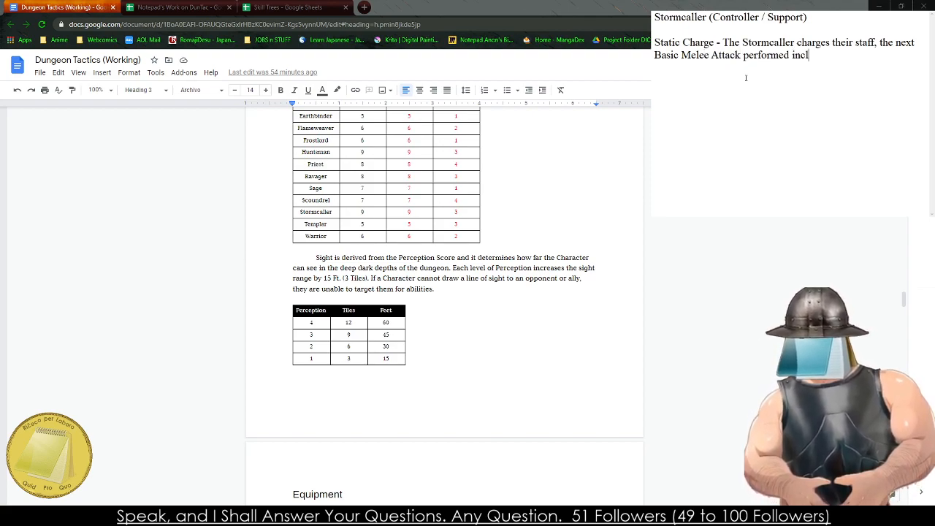
type(" Silenc")
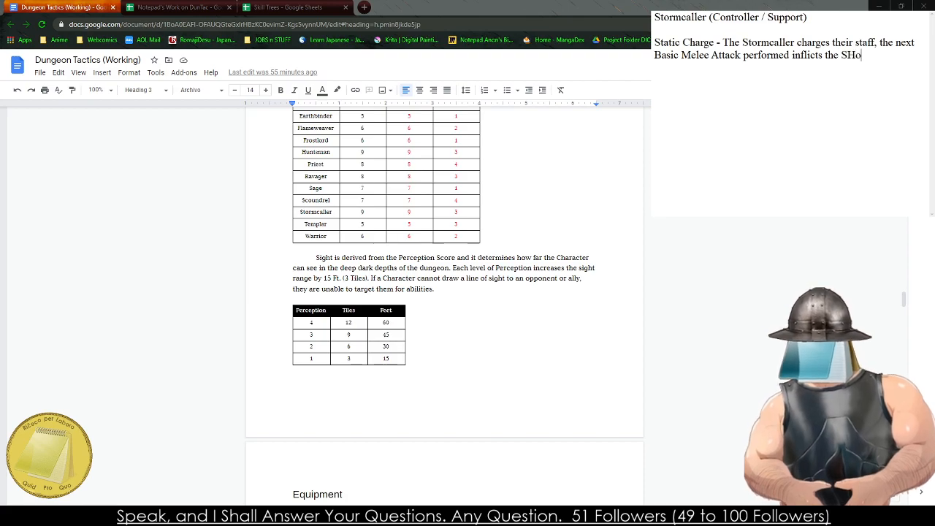
- Complete the Static Charge sentence with "performed inflicts the Shock (1) Condition."
key("BackSpace")
key("BackSpace")
key("BackSpace")
key("BackSpace")
key("BackSpace")
type("hock (")
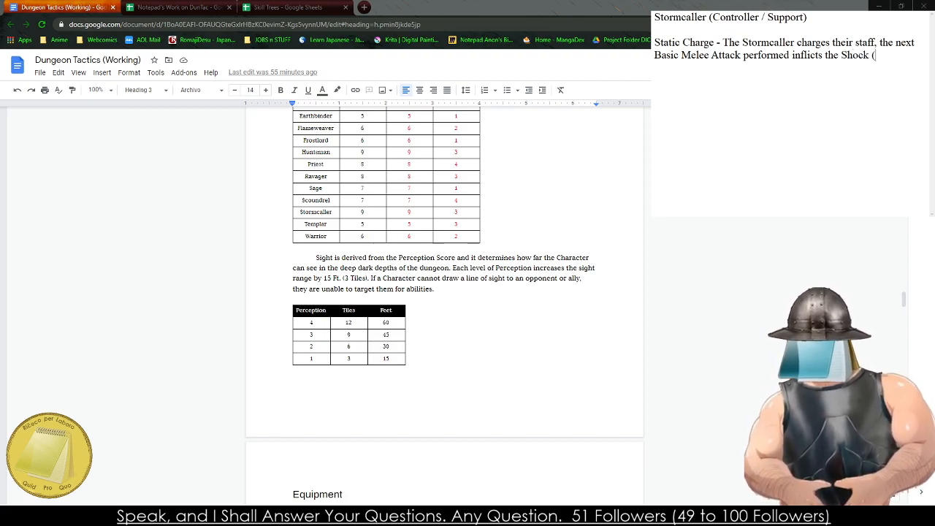
type("1) Condition.")
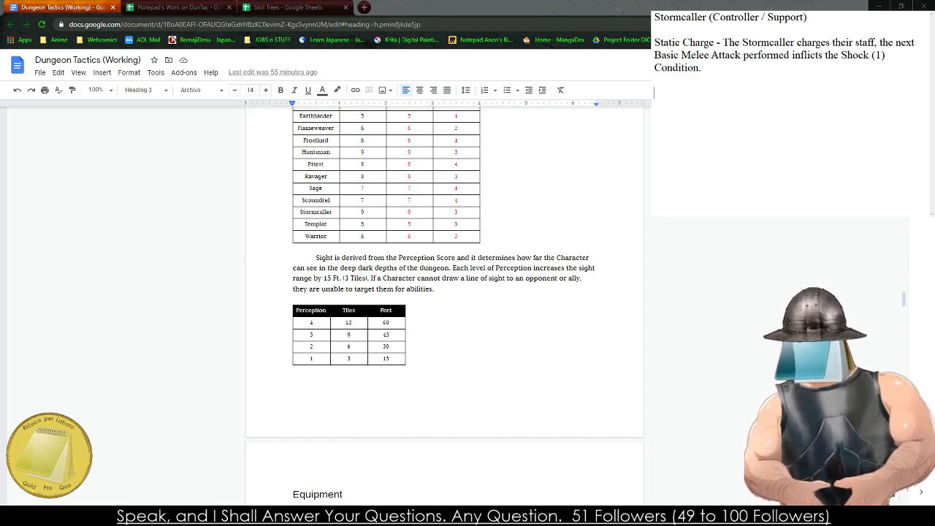
type(" - 1 AP")
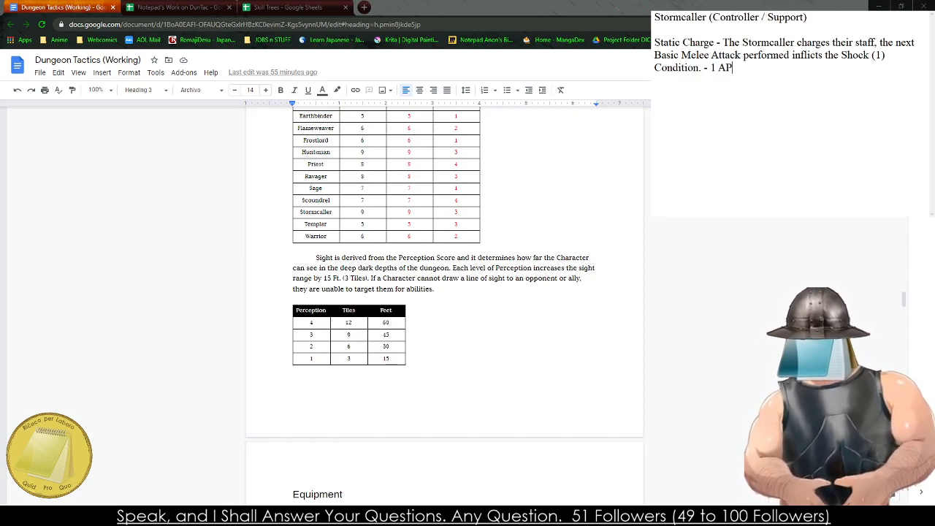
- Append the cost "- 1 AP" to the end of the Static Charge entry
key("BackSpace")
key("BackSpace")
type("AP")
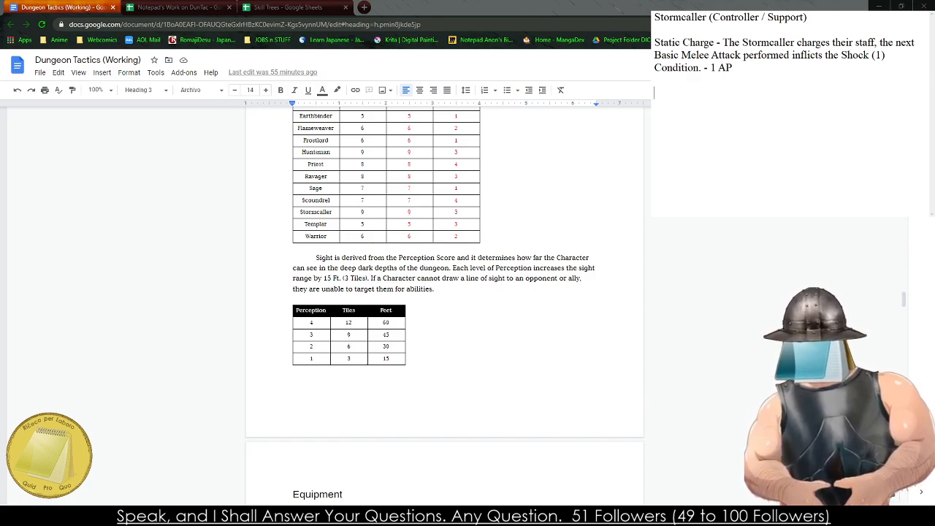
- Start a new ability entry below Static Charge reading "Zap - The Stormcaller zaps an enemy with a"
key("Return")
key("Return")
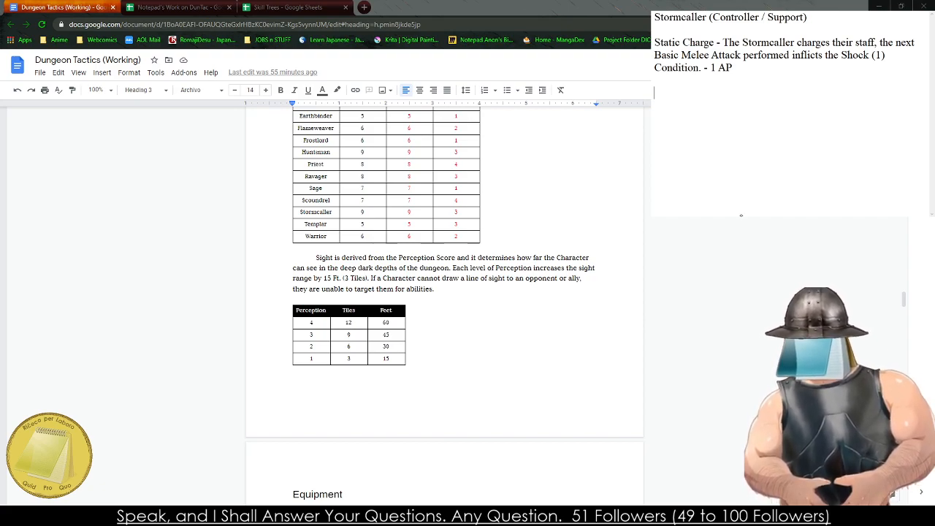
type("Blink")
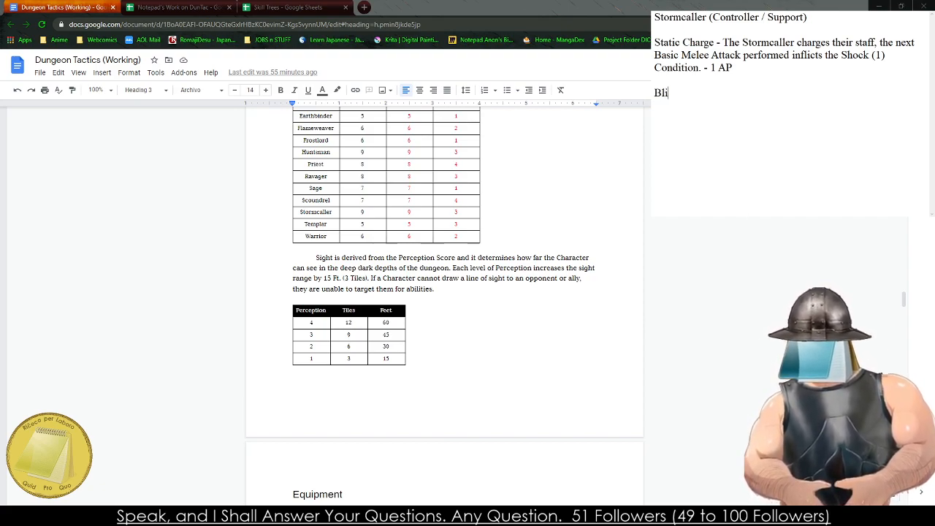
key("BackSpace")
key("BackSpace")
key("BackSpace")
key("BackSpace")
key("BackSpace")
type("Zap")
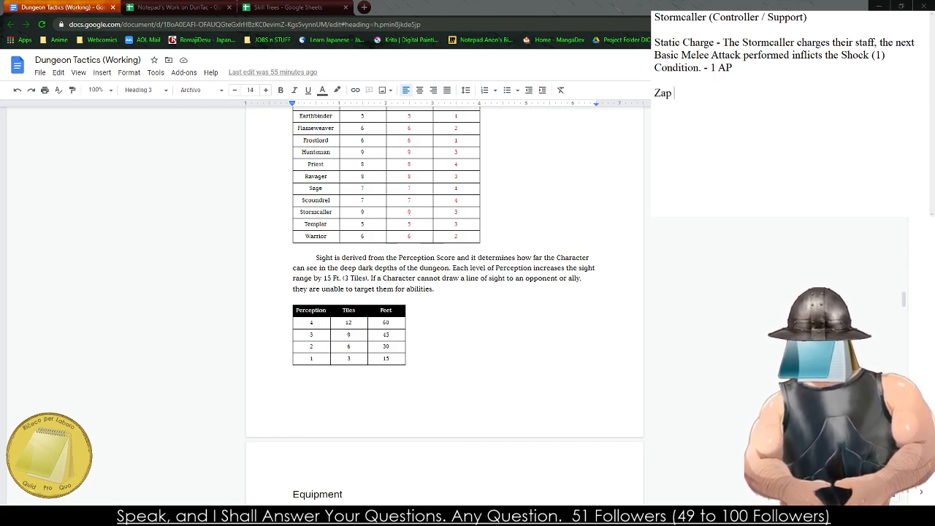
type(" - The")
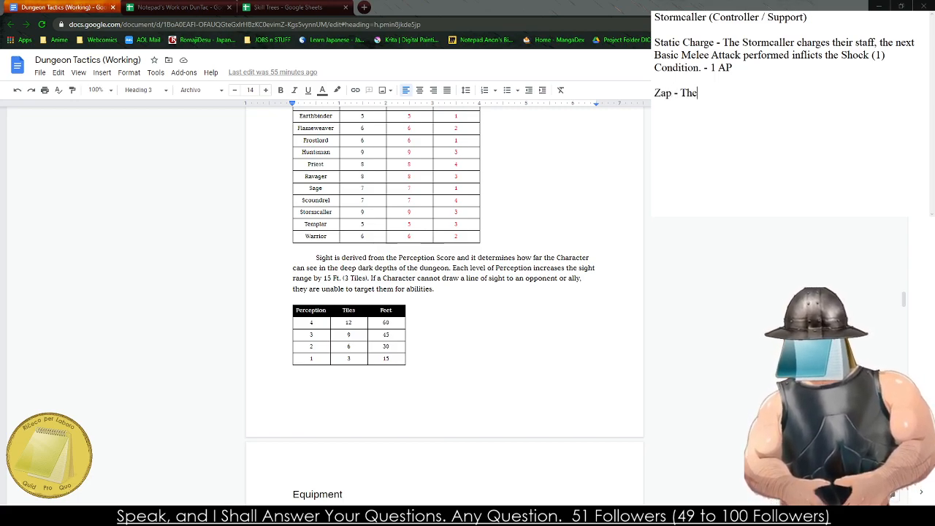
type(" Stormcaller ")
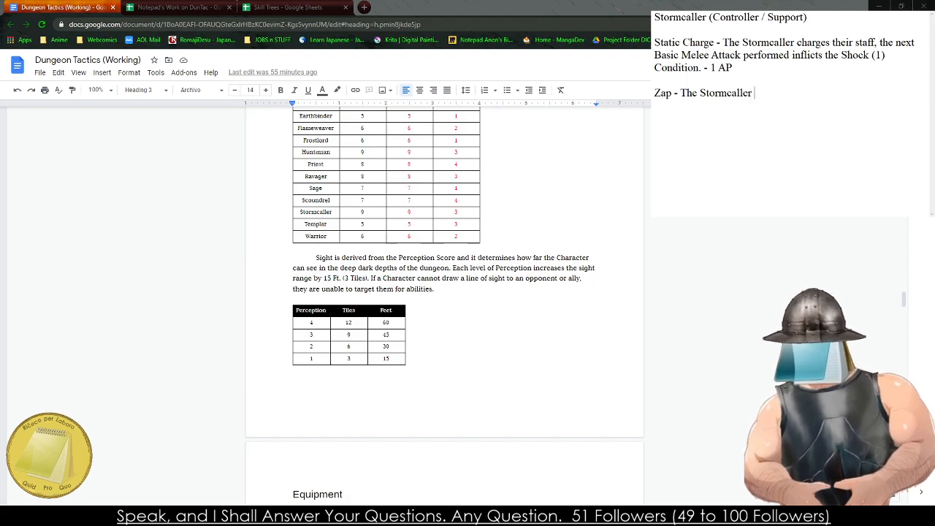
type("zaps an enemy with a")
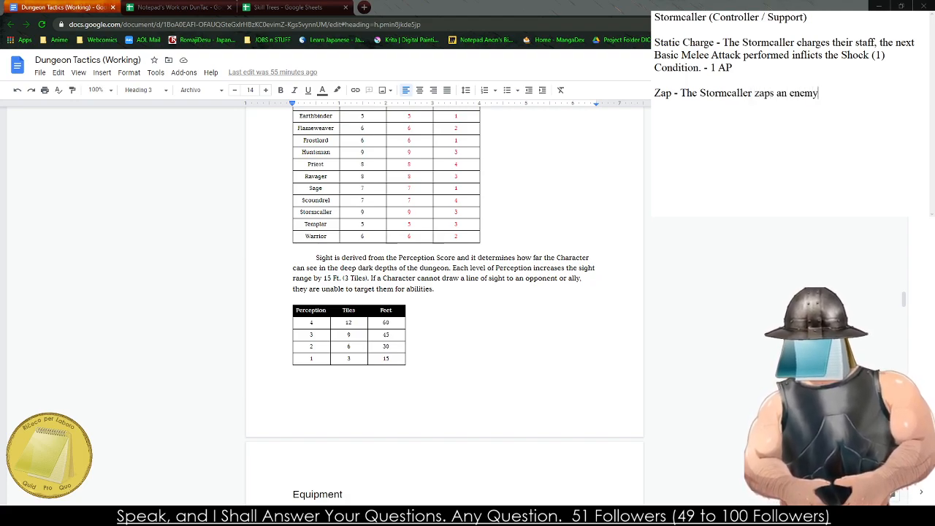
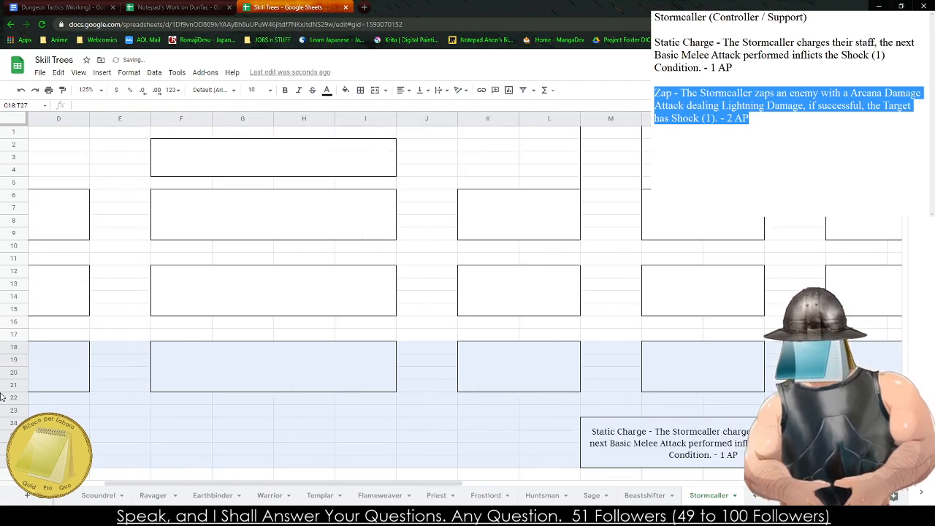
key("shift+Left")
key("shift+Left")
- Title the first skill tree on the Stormcaller sheet "Storm Seer Tree" in its header cell F2:I4
left_click(443, 161)
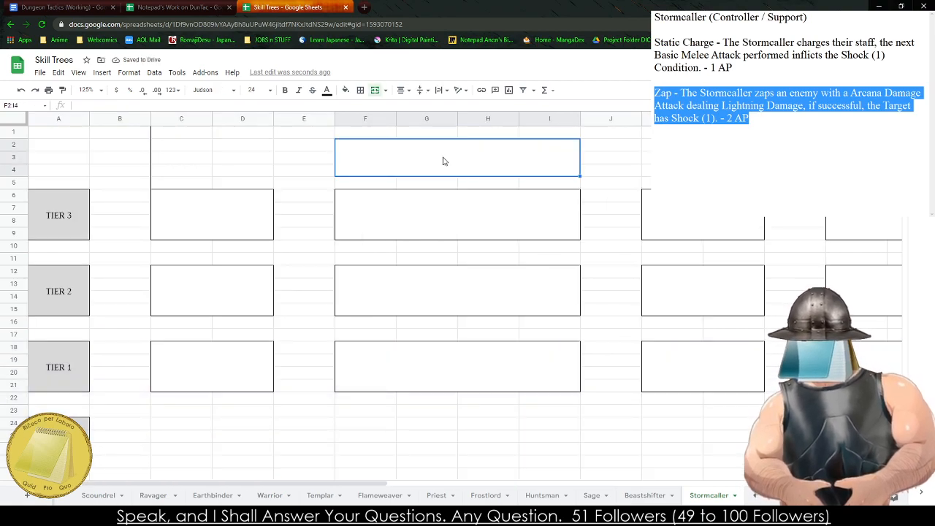
type("Sto")
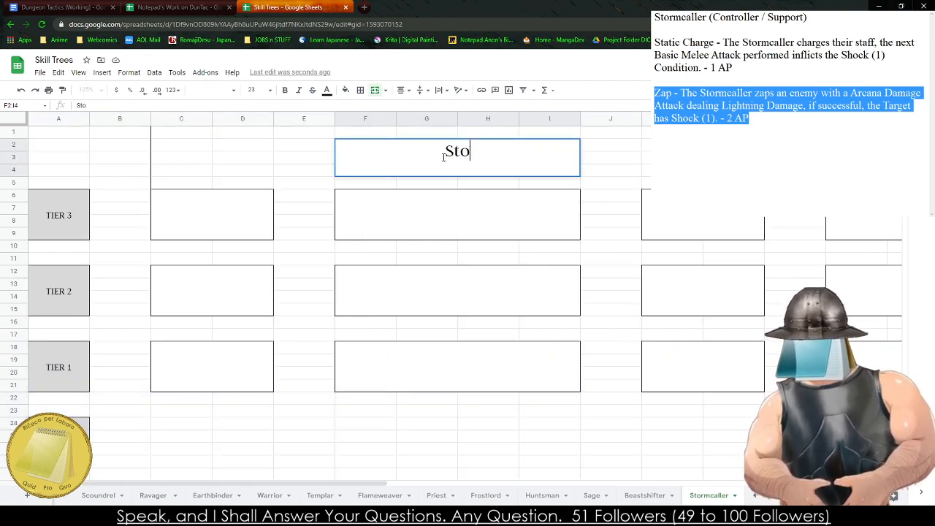
type("rm Seer T")
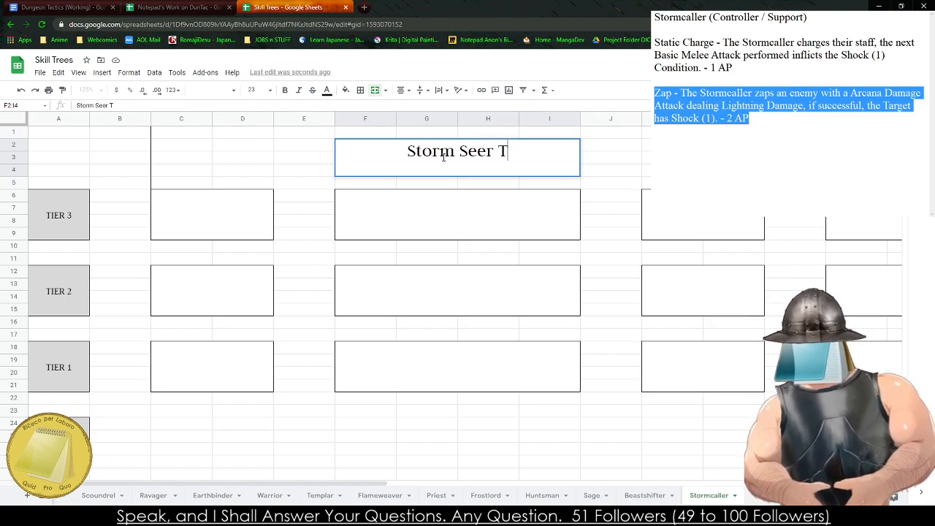
type("ree")
key("Return")
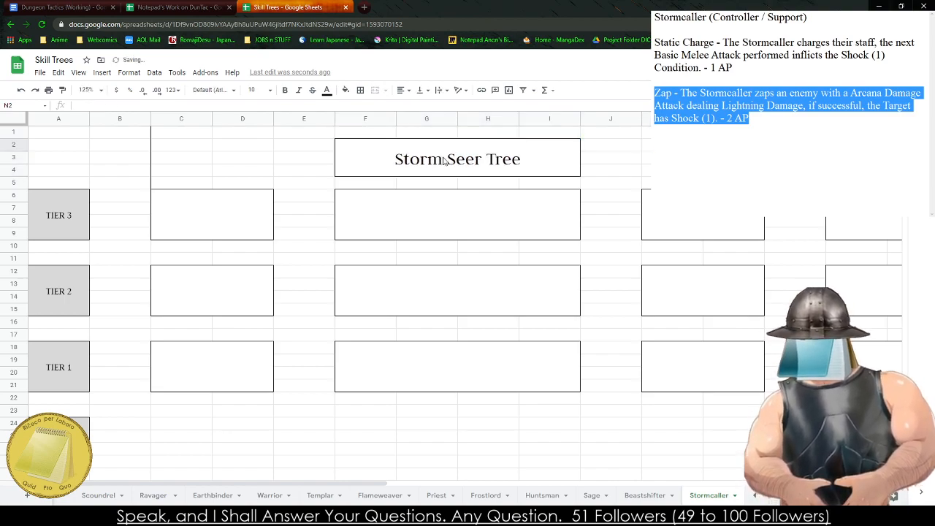
- Title the second skill tree "Lightning Rod Tree" in its header cell Q2:T4
scroll(442, 160, "right", 3)
scroll(443, 161, "right", 3)
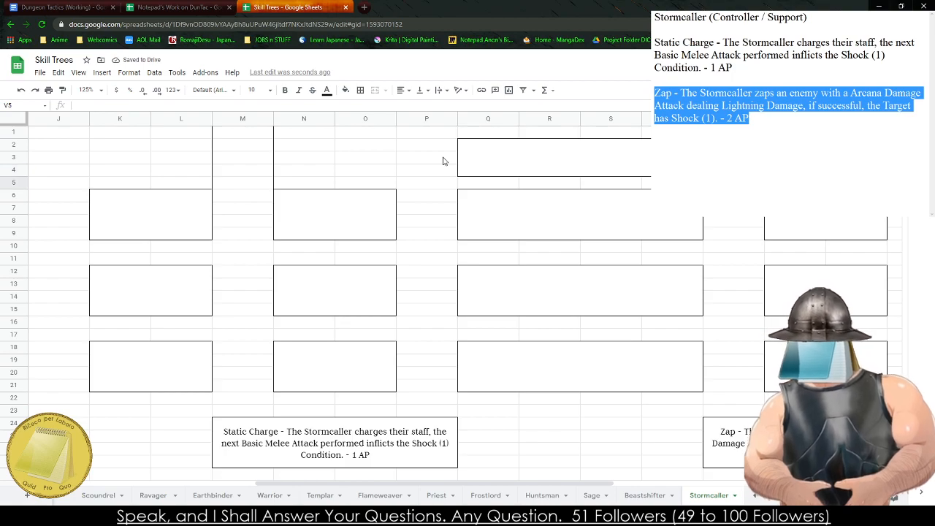
type("Lightn")
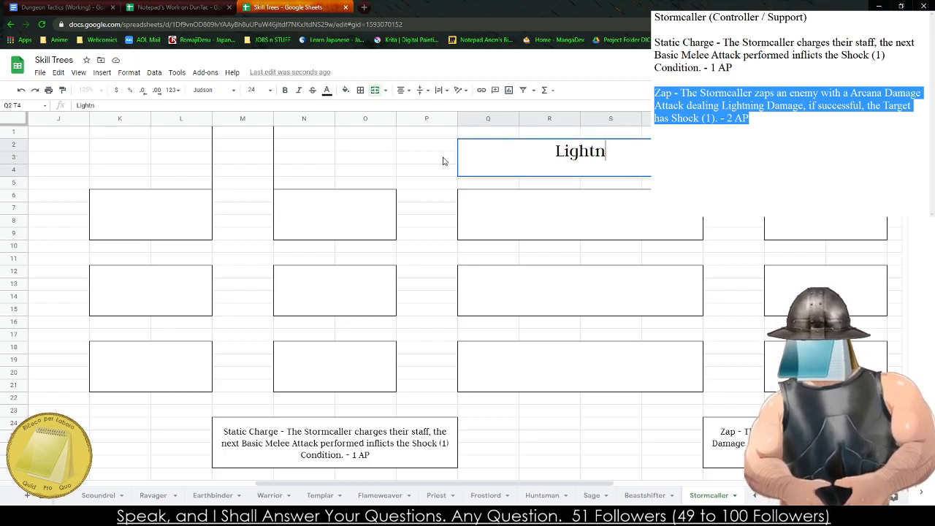
key("BackSpace")
type("noing")
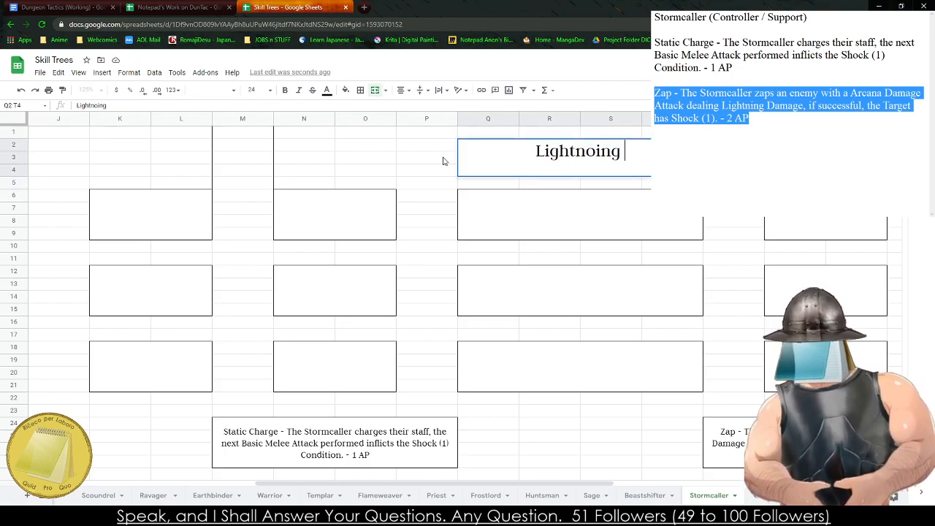
key("BackSpace")
key("BackSpace")
key("BackSpace")
key("BackSpace")
type("ing Rod Tree")
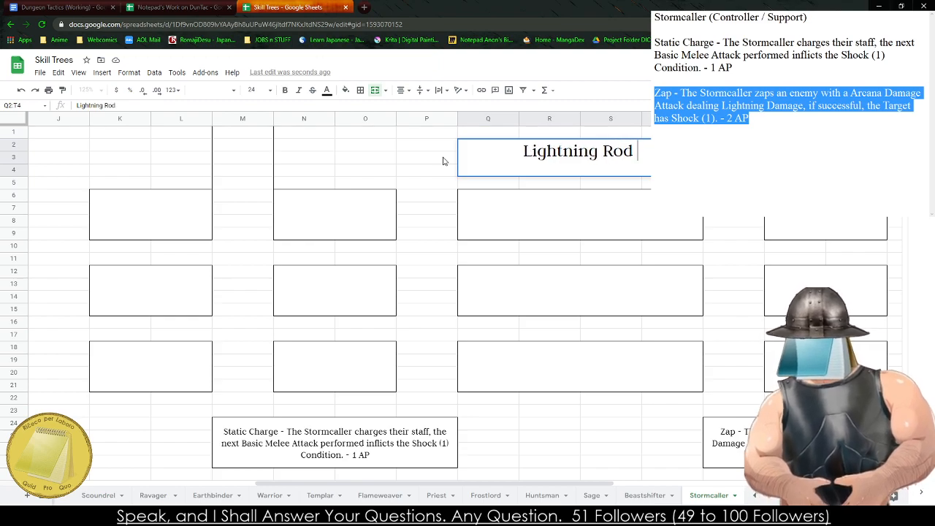
key("Tab")
- Try the title "Zap To the Extreme" in the third skill tree's header cell AB2:AE4 and clear it
key("Right")
key("Right")
key("Right")
key("Right")
key("Right")
key("Right")
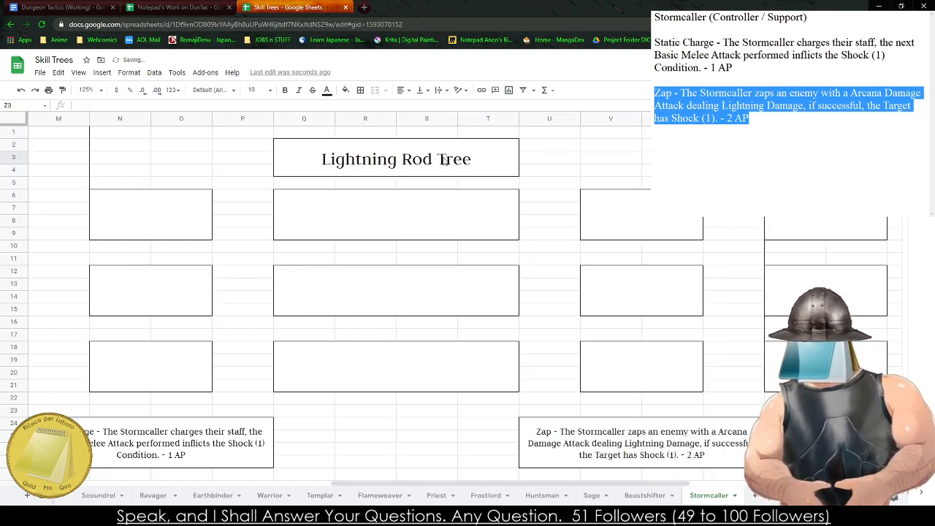
key("Left")
key("Left")
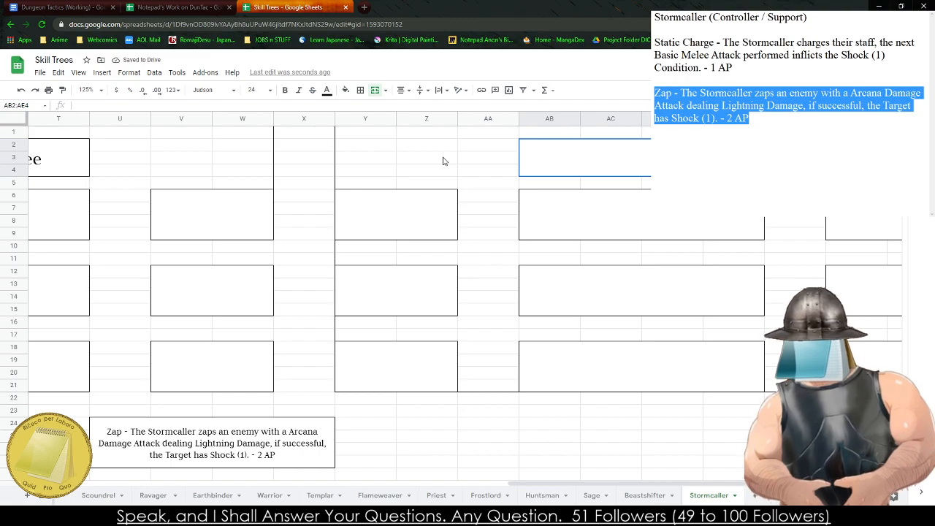
type("Zap To the")
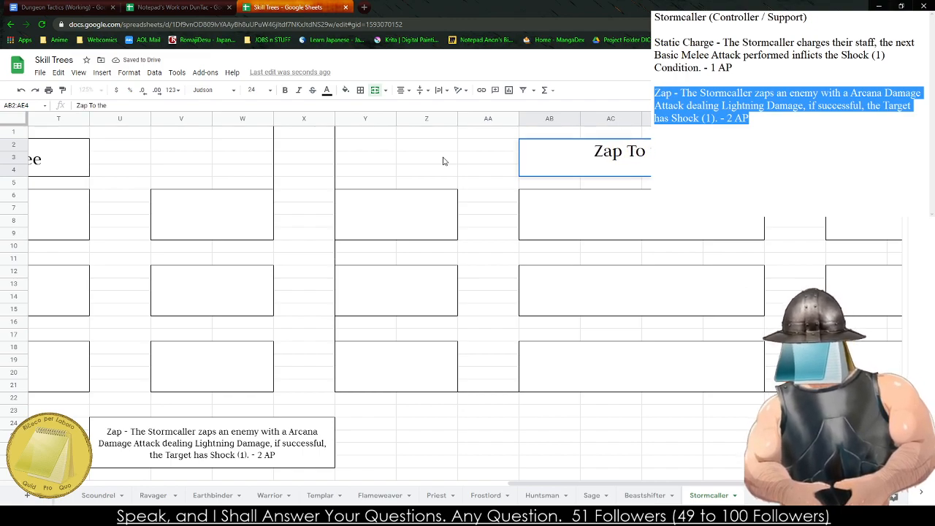
type(" Extreme")
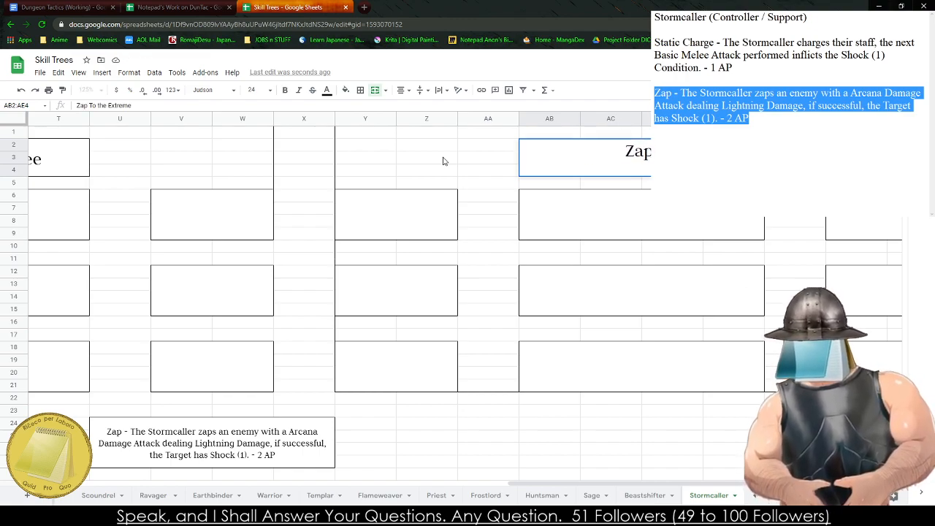
key("BackSpace")
key("BackSpace")
key("BackSpace")
key("BackSpace")
key("BackSpace")
key("BackSpace")
key("BackSpace")
key("BackSpace")
key("BackSpace")
key("BackSpace")
key("BackSpace")
key("BackSpace")
key("BackSpace")
key("BackSpace")
key("BackSpace")
key("BackSpace")
key("BackSpace")
key("BackSpace")
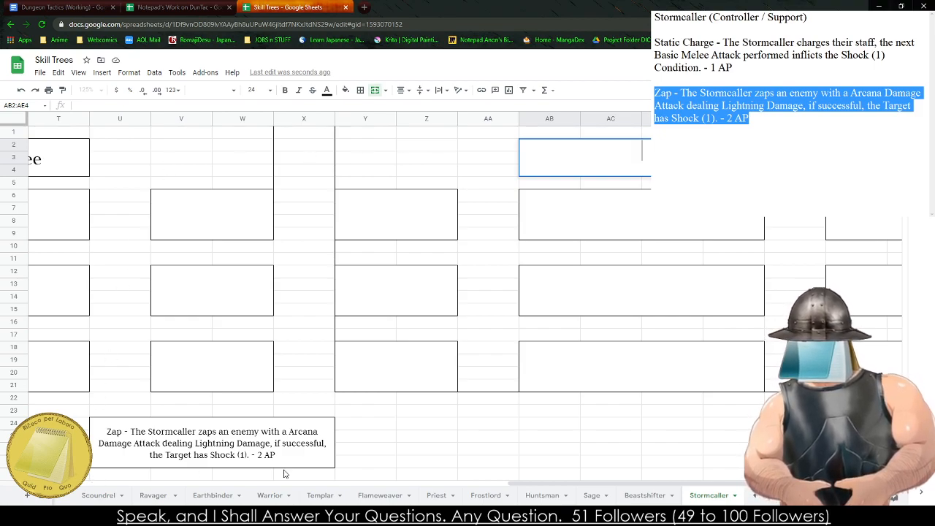
left_click(237, 514)
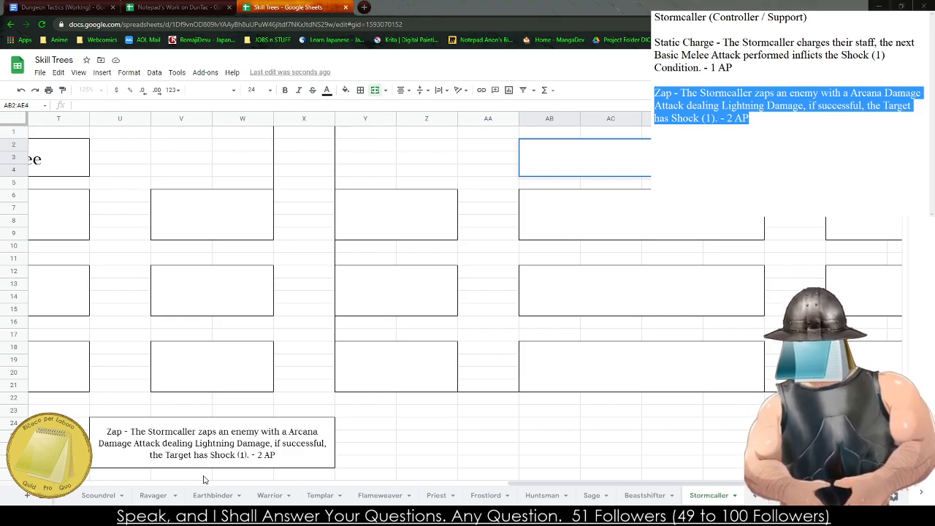
left_click_drag(272, 234, 307, 233)
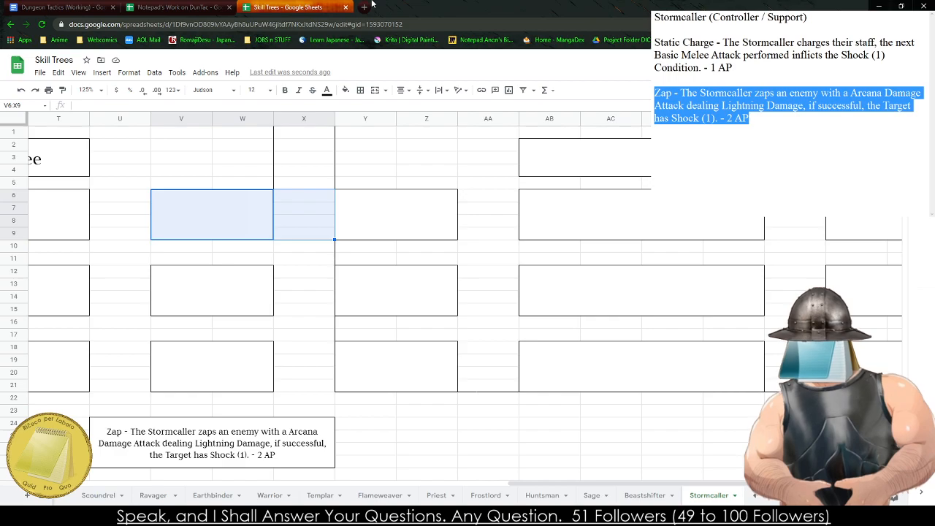
- Search the web for "Electrical Wizard" in a new browser tab
left_click(364, 7)
type("Elec")
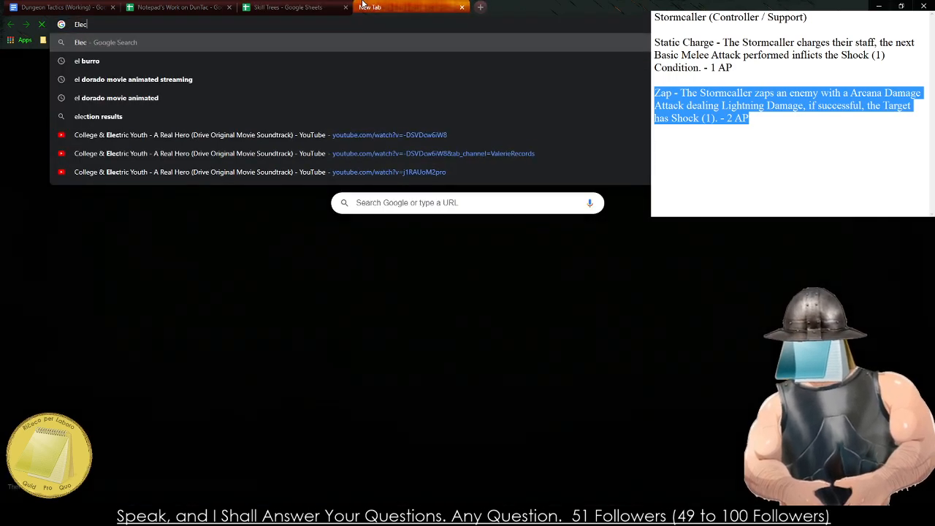
type("trical Wizar")
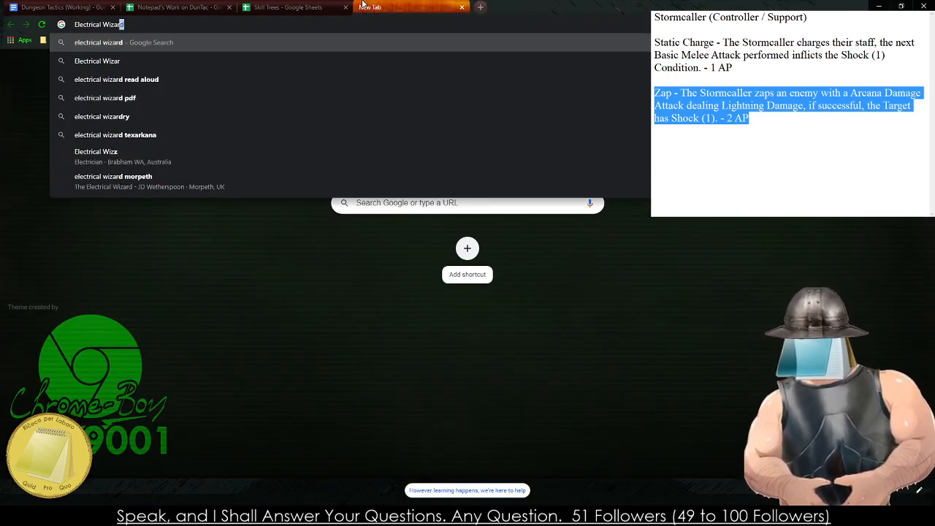
type("d")
key("Return")
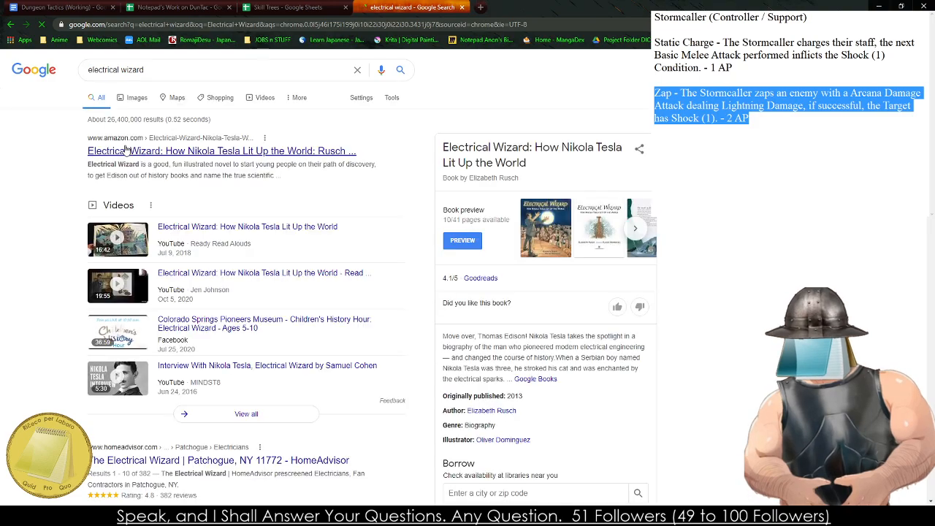
- Extend the web search to "electrical wizard texarkana"
left_click(205, 69)
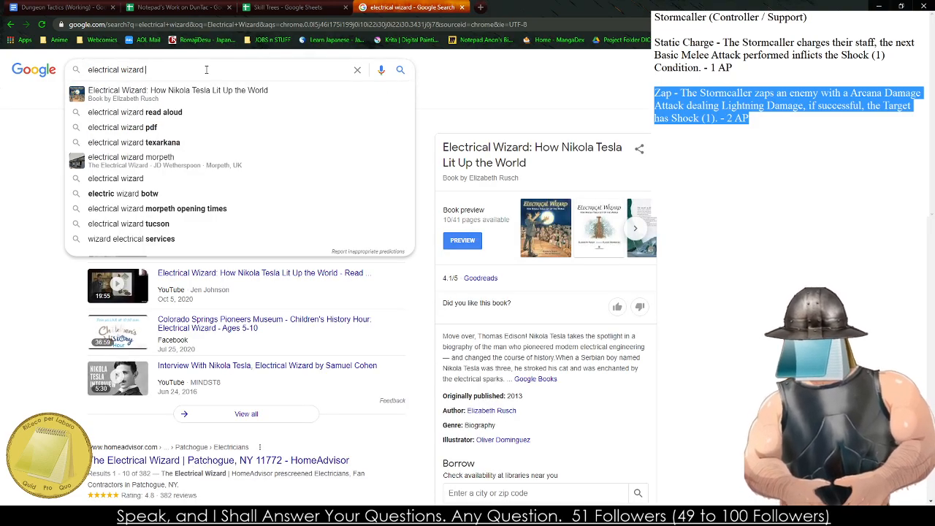
type("te")
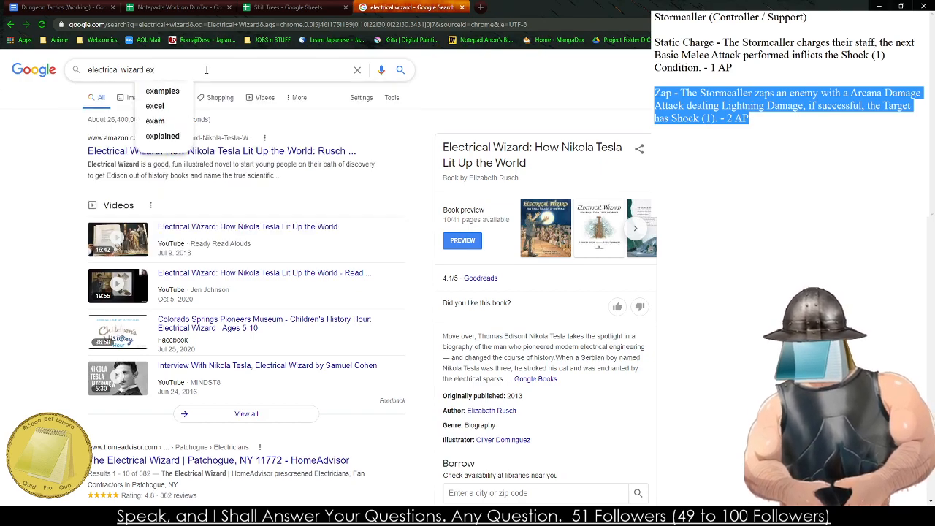
type("xarkana")
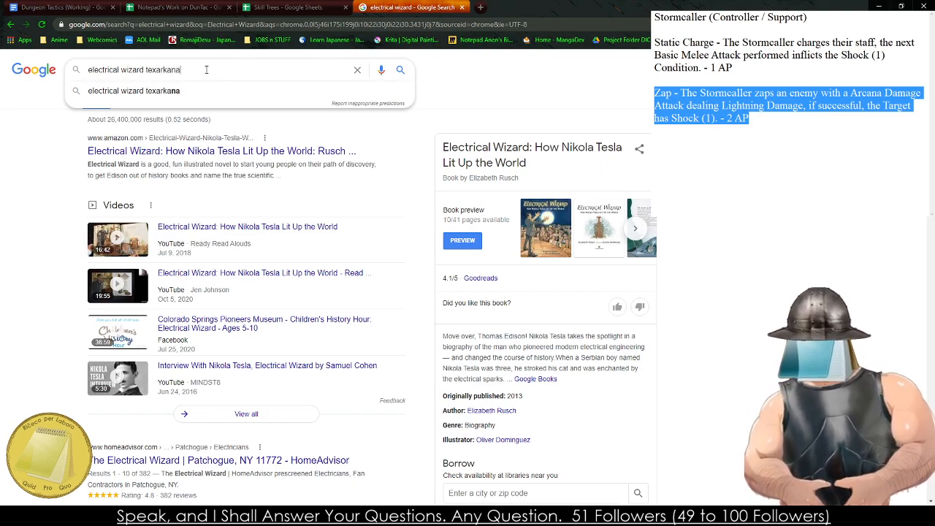
key("Return")
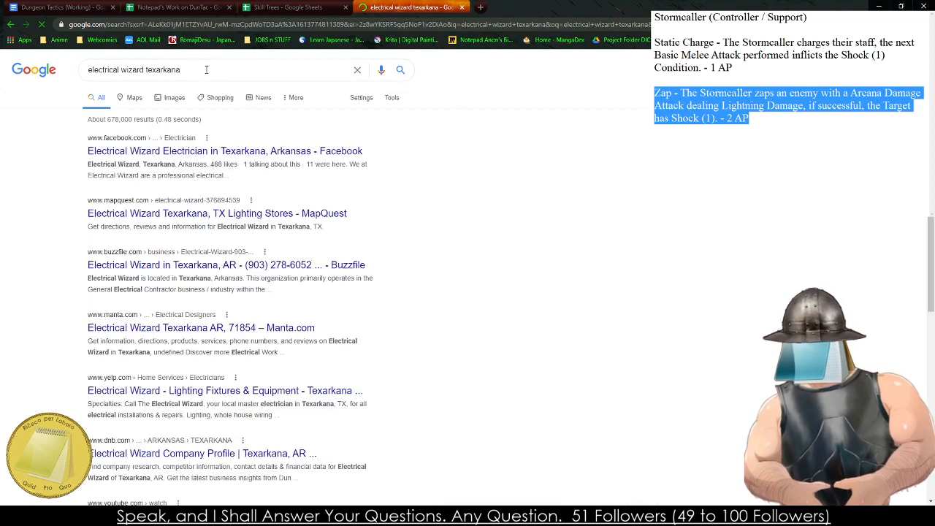
- Remove "texarkana" from the query, search for "electrical wizard" again and skim the results
double_click(179, 73)
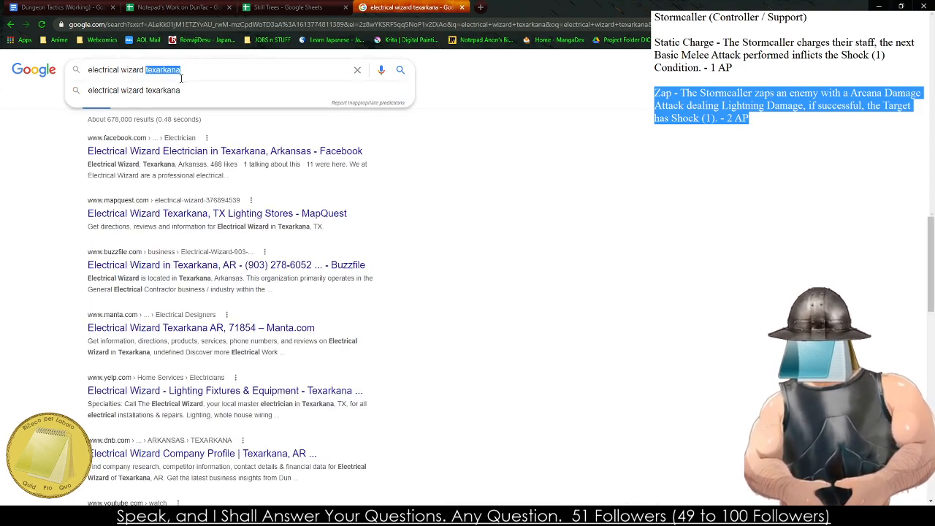
key("BackSpace")
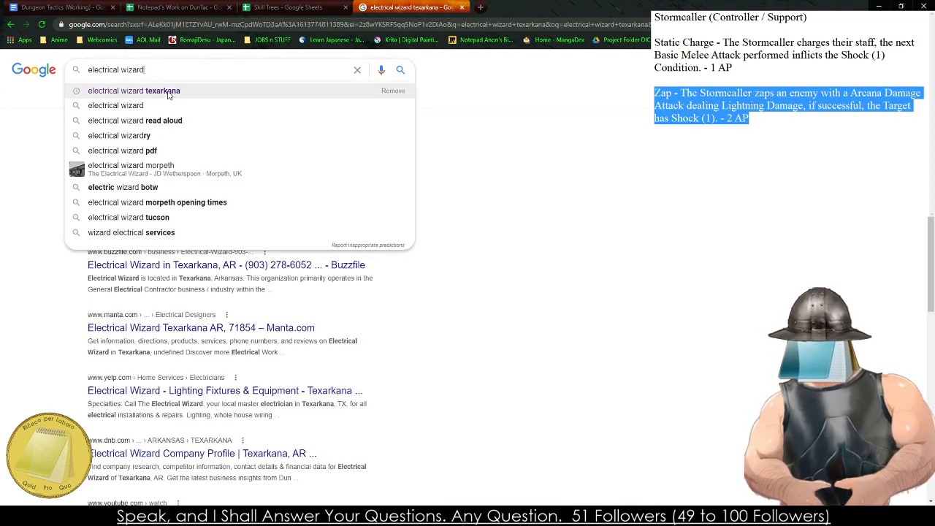
key("Return")
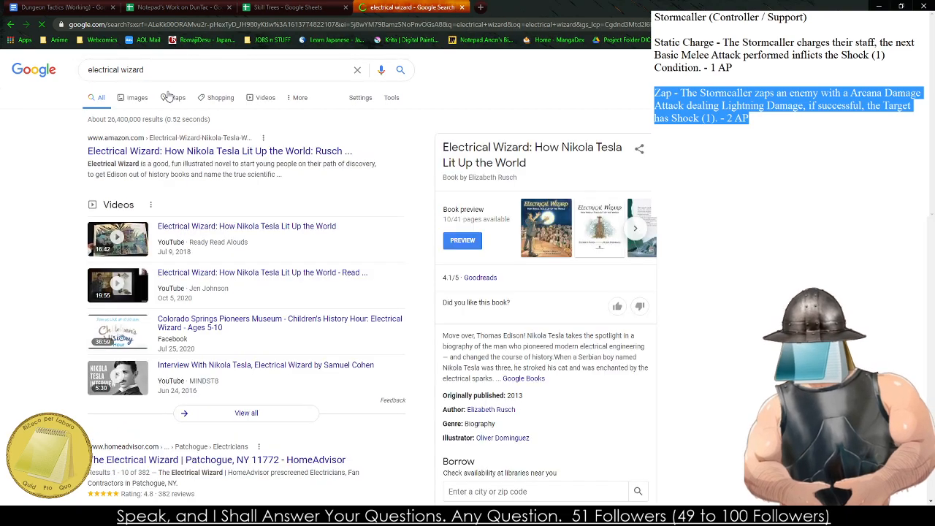
scroll(65, 206, "down", 3)
scroll(64, 209, "up", 3)
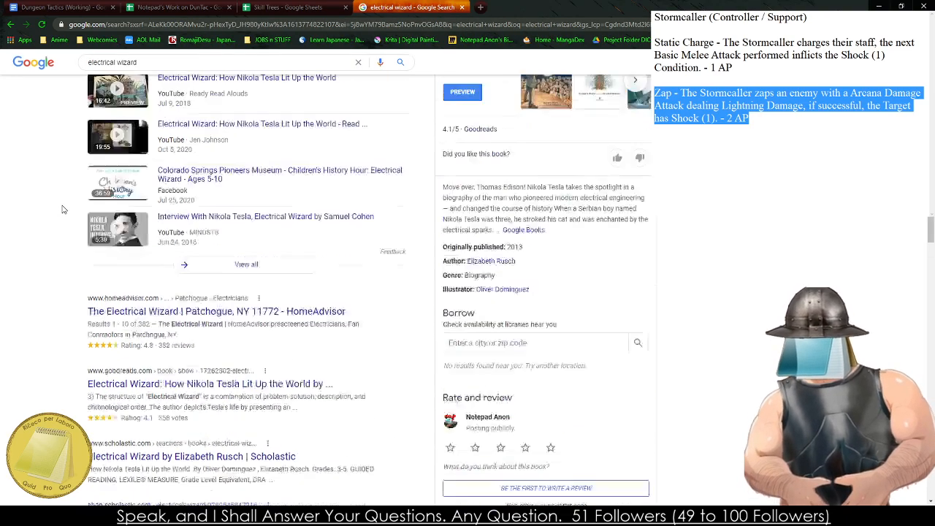
- Search the web for "lightning wizard" instead, look over the results and return to the Skill Trees sheet
left_click_drag(150, 70, 60, 73)
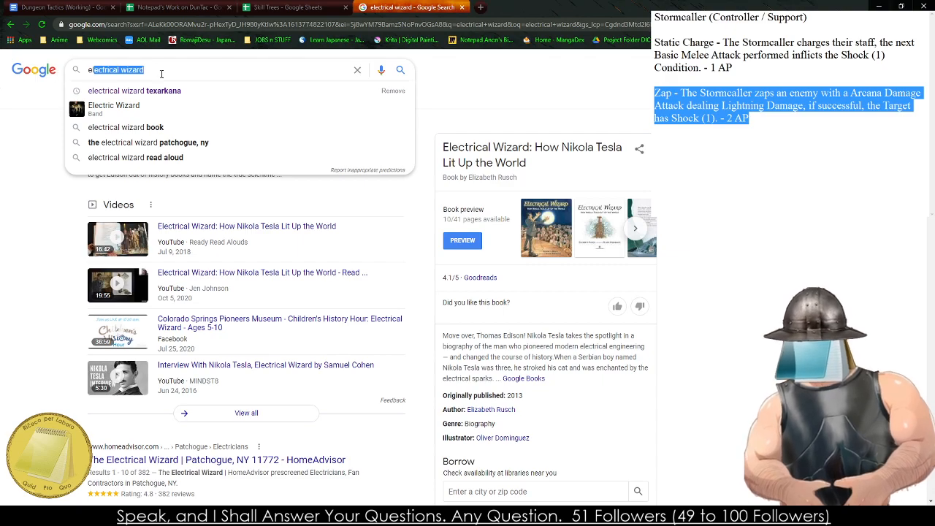
key("BackSpace")
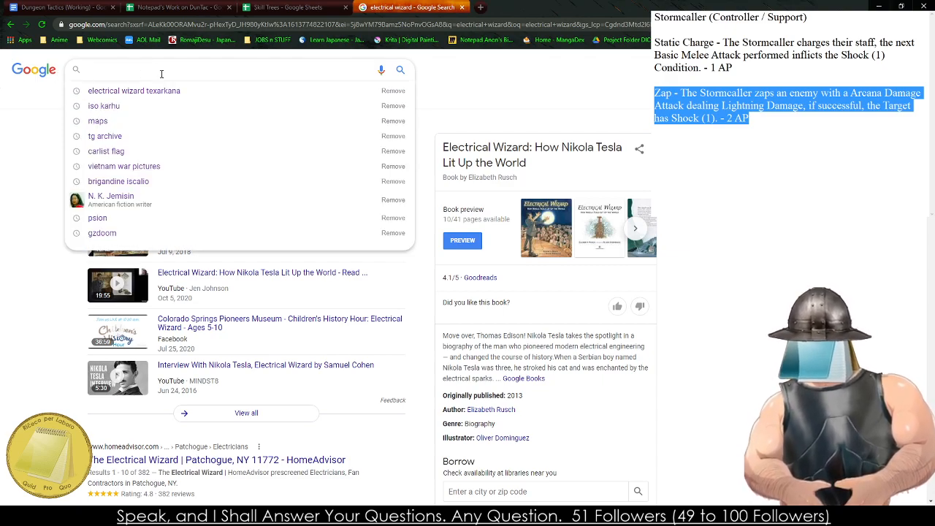
type("Cryomancer")
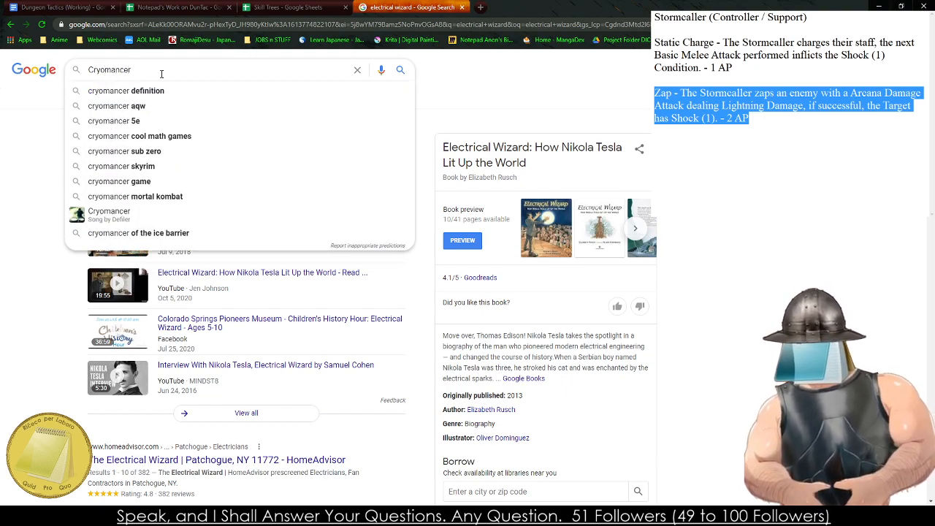
key("BackSpace")
key("BackSpace")
key("BackSpace")
key("BackSpace")
key("BackSpace")
key("BackSpace")
key("BackSpace")
key("BackSpace")
key("BackSpace")
key("BackSpace")
key("BackSpace")
type("lightingn")
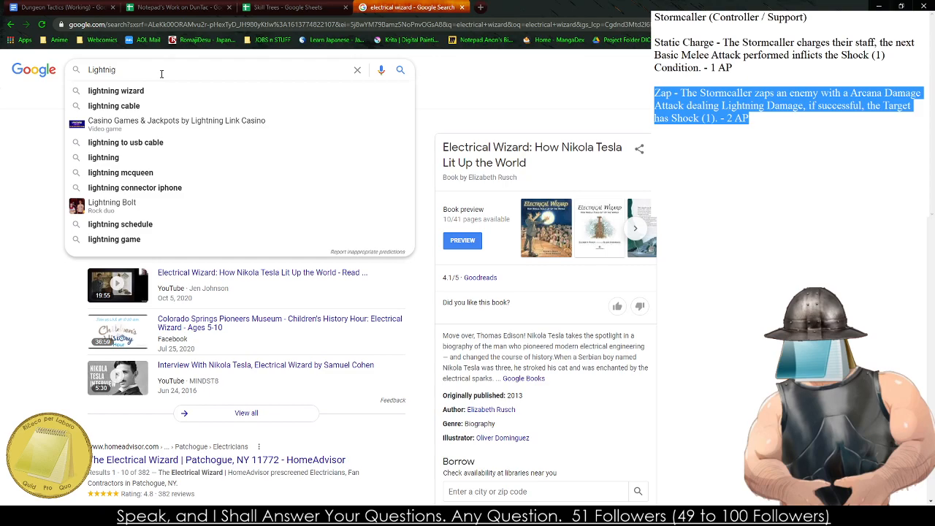
key("Down")
key("Return")
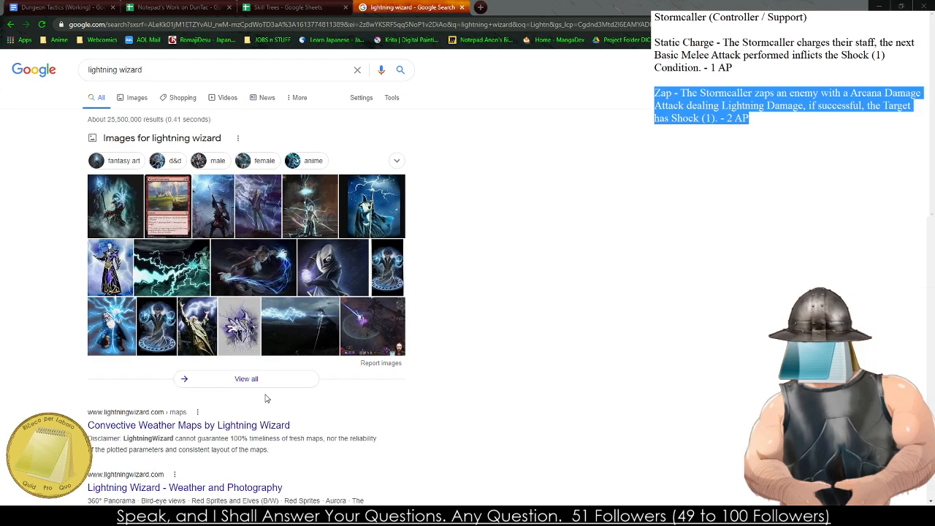
key("ctrl+w")
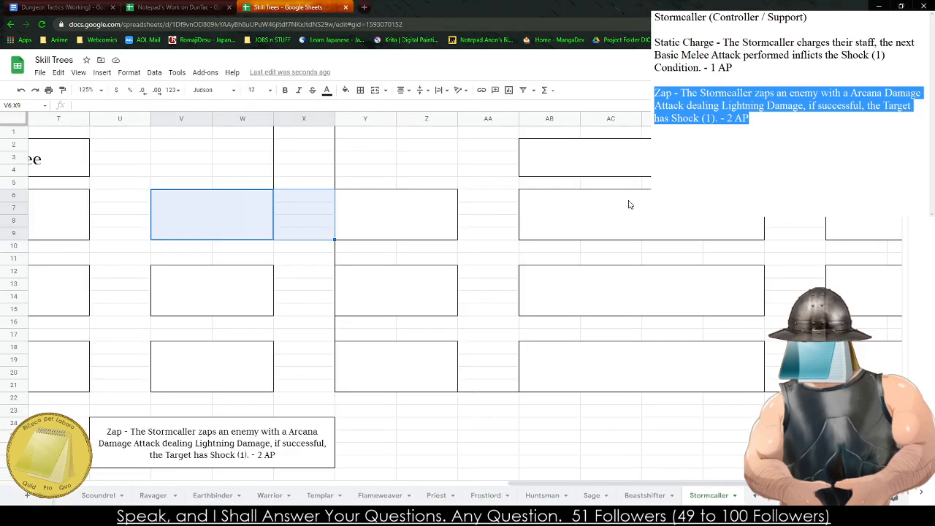
- Title the third skill tree "Thunderclapper Tree" in header cell AB2:AE4 and return to the Storm Seer Tree
left_click(612, 170)
type("Thunderclapper")
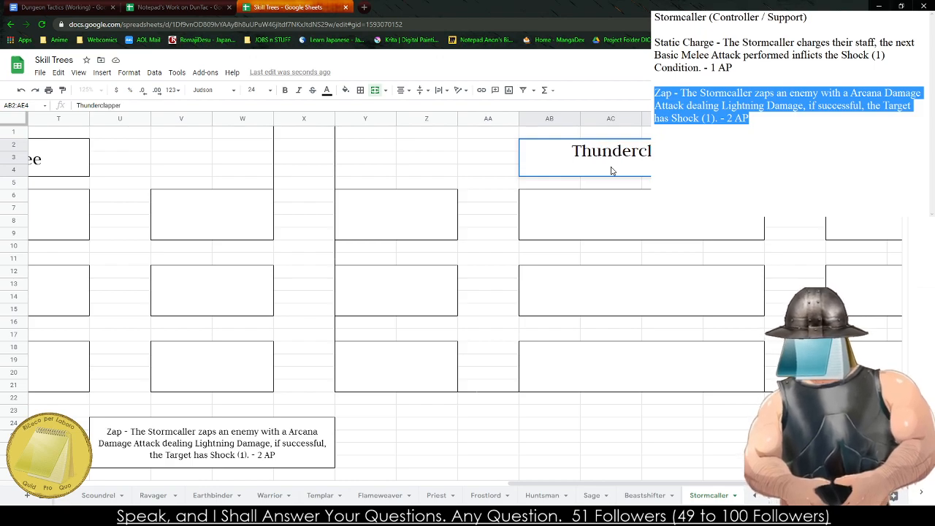
type(" Tree")
key("Left")
key("Left")
key("Left")
key("Down")
key("Down")
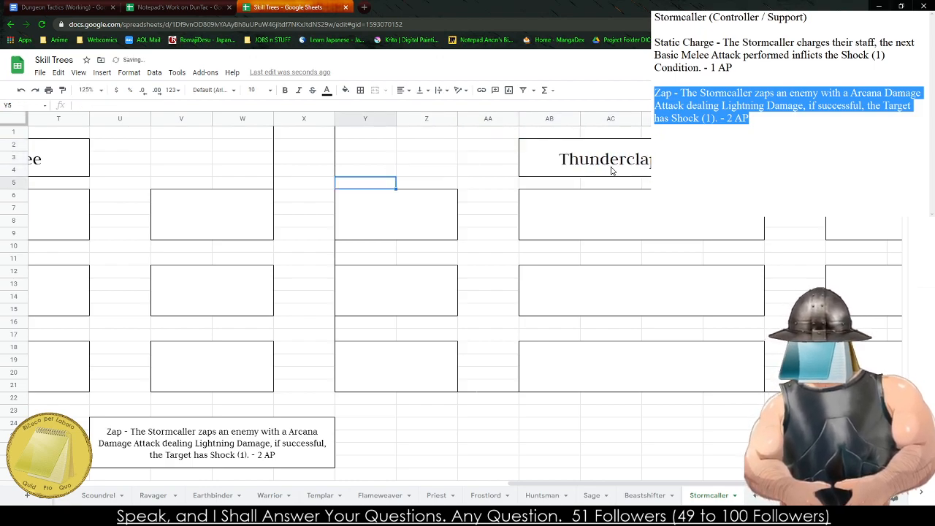
key("Left")
key("Left")
key("Left")
key("Left")
key("Left")
key("Left")
key("Left")
key("Left")
key("Left")
key("Left")
key("Left")
key("Left")
key("Left")
key("Left")
key("Left")
key("Left")
key("Left")
key("Left")
key("Left")
key("Left")
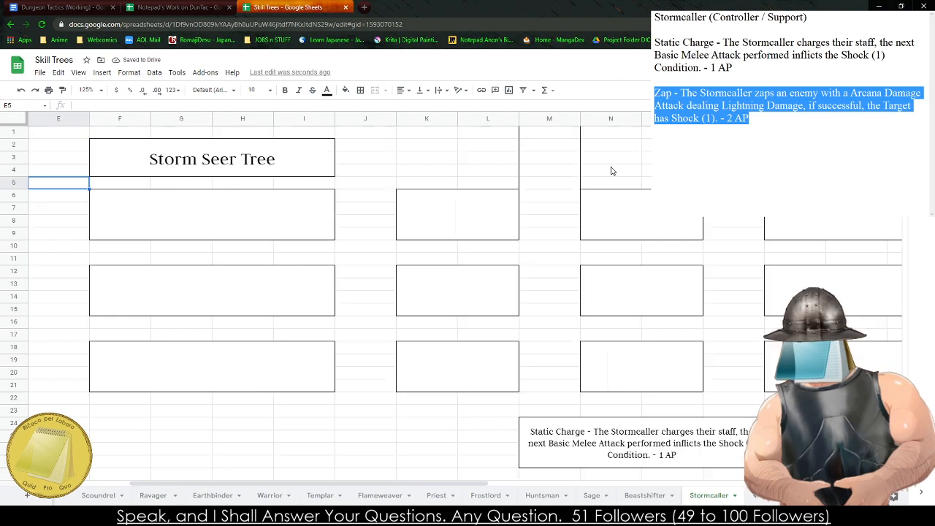
- Look over the empty Storm Seer Tree tier boxes from Tier 3 down to the middle Tier 1 box
key("Down")
key("Right")
key("Right")
key("Left")
key("Left")
key("Left")
key("Right")
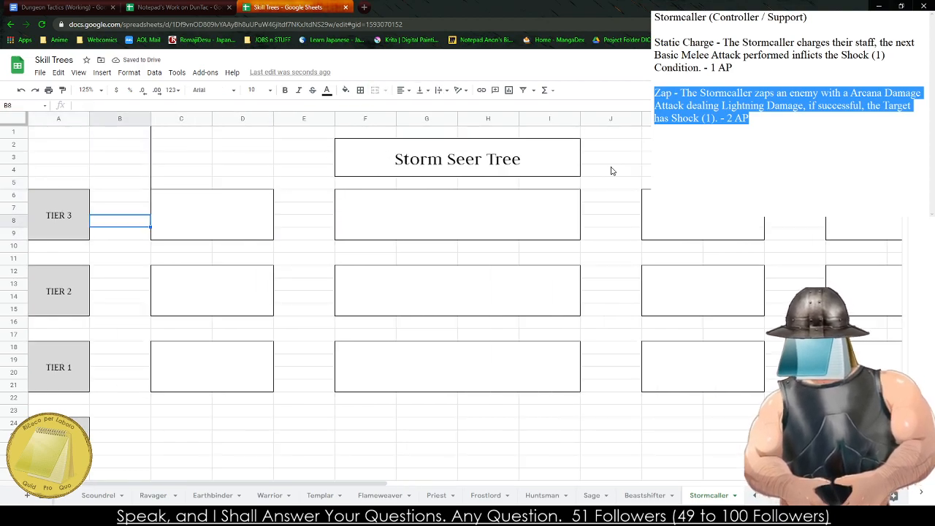
key("Right")
key("Right")
key("Down")
key("Down")
key("Down")
key("Down")
key("Right")
key("Right")
key("Right")
key("Down")
key("Down")
key("Right")
key("Down")
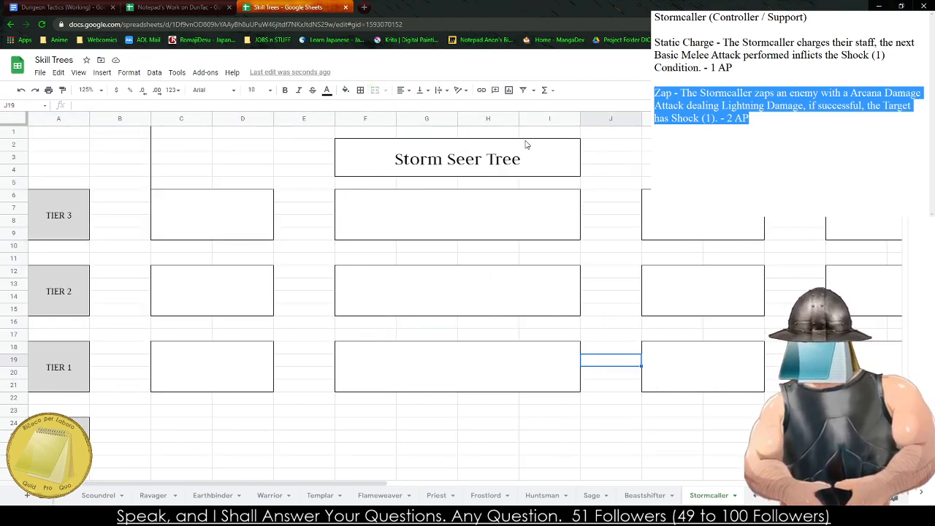
left_click(481, 202)
left_click(448, 376)
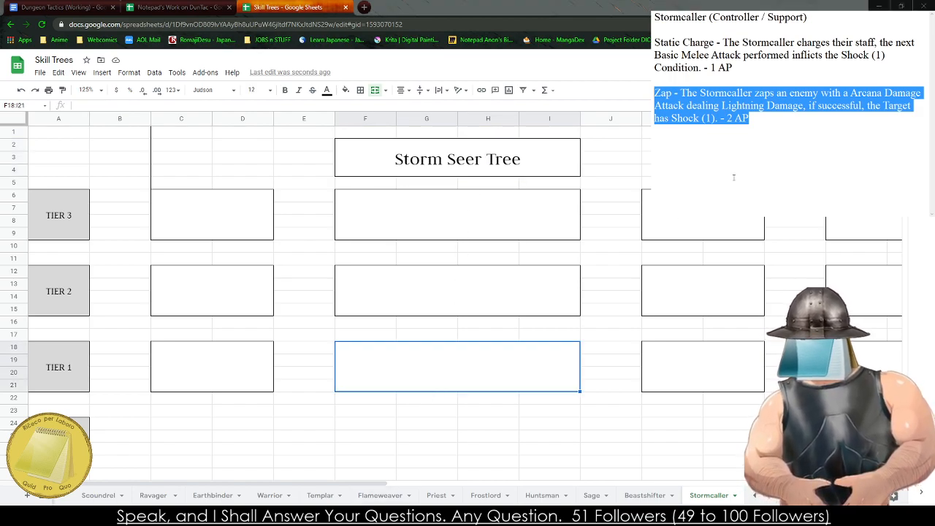
- In the notes, replace the Static Charge and Zap descriptions with the ability names "Lightning Bolt" and "Chain Lightning" on separate lines
left_click(838, 158)
left_click_drag(830, 165, 655, 42)
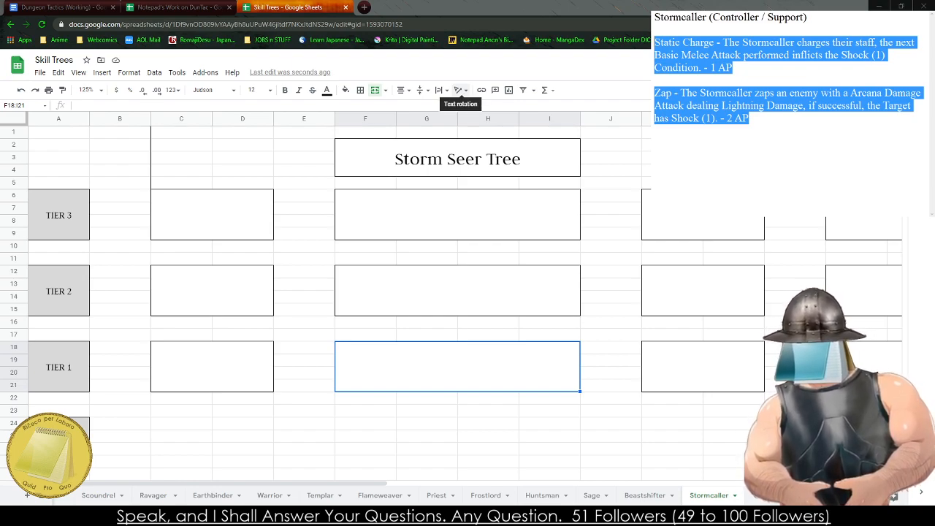
type("Lightning Bo")
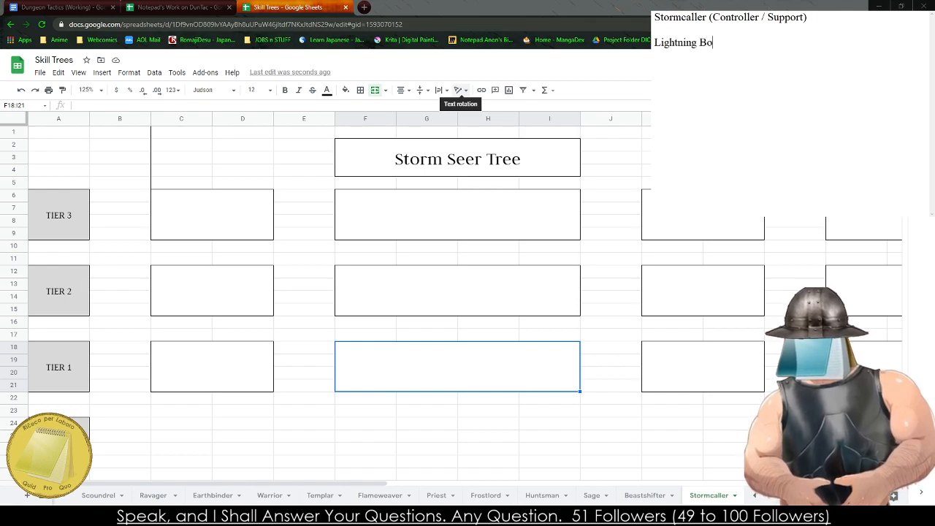
type("lt")
key("Return")
type("Chain")
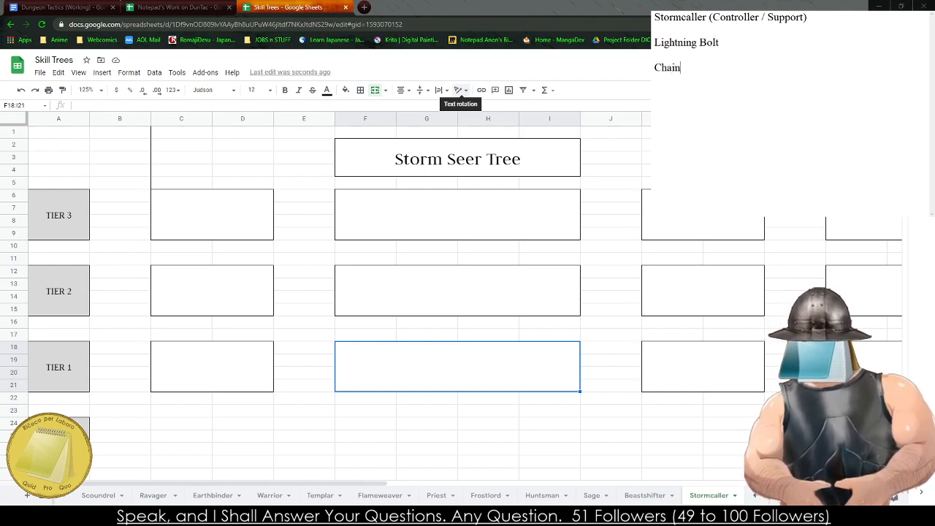
type(" Lightning")
key("Return")
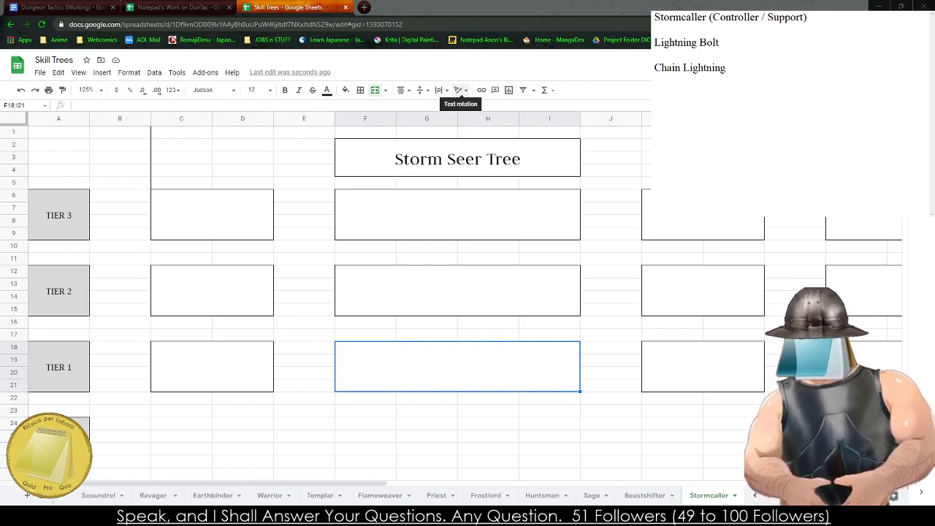
- Add "Thunder Strike" as the third ability name in the notes and end the group with a "====" line
type("Thunder Hammer")
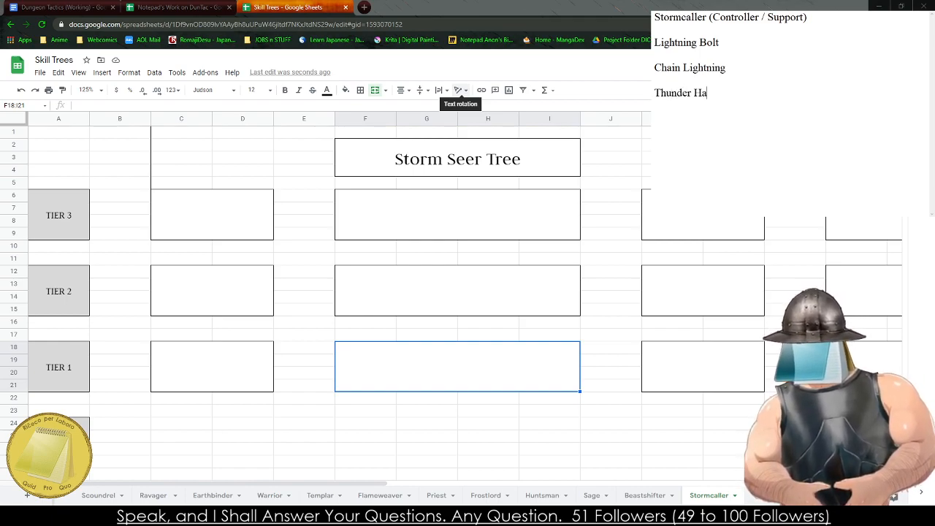
key("BackSpace")
key("BackSpace")
key("BackSpace")
key("BackSpace")
key("BackSpace")
key("BackSpace")
key("BackSpace")
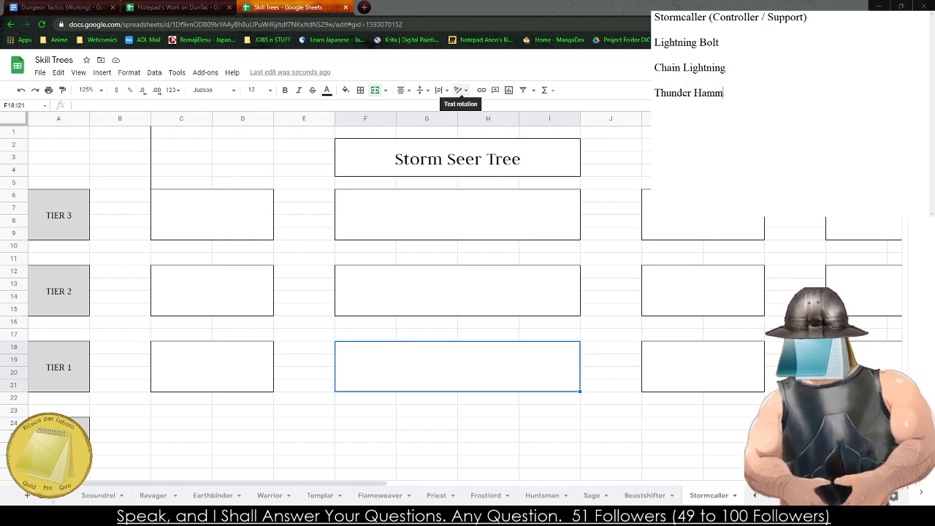
type("Strike ")
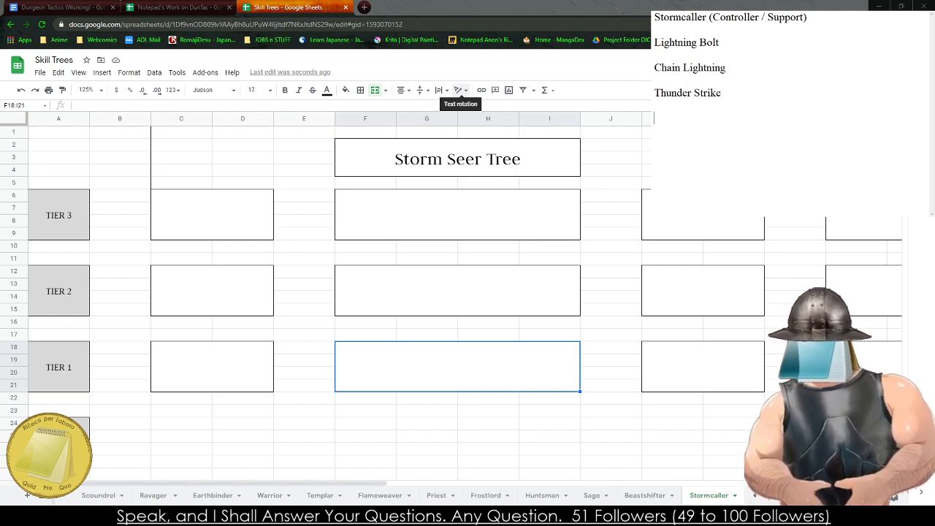
type("====")
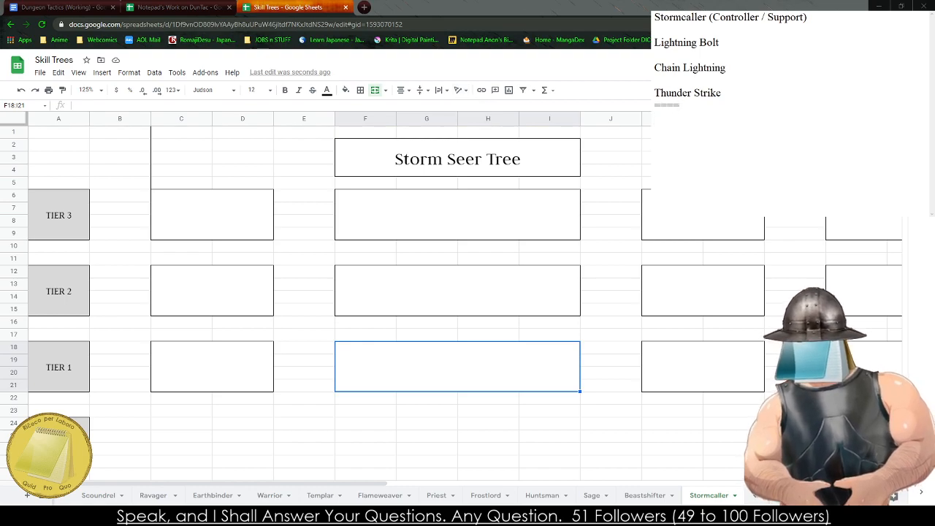
- Bring up the Lightning Rod Tree and list "Shock and Awe" and "Haste" below the divider in the notes
left_click(317, 213)
key("Right")
key("Right")
key("Right")
key("Right")
key("Right")
key("Right")
key("Right")
key("Right")
key("Right")
key("Right")
key("Right")
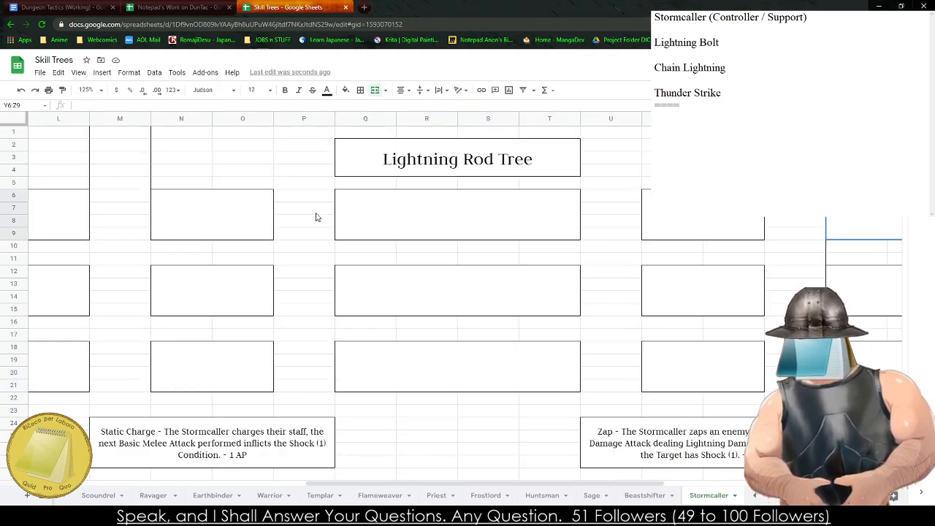
key("alt+Tab")
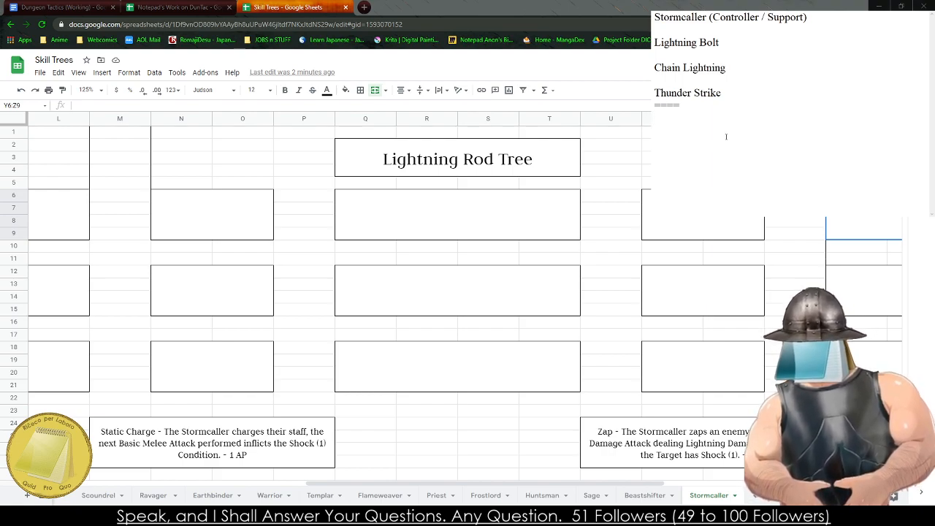
type("Shock and Awe")
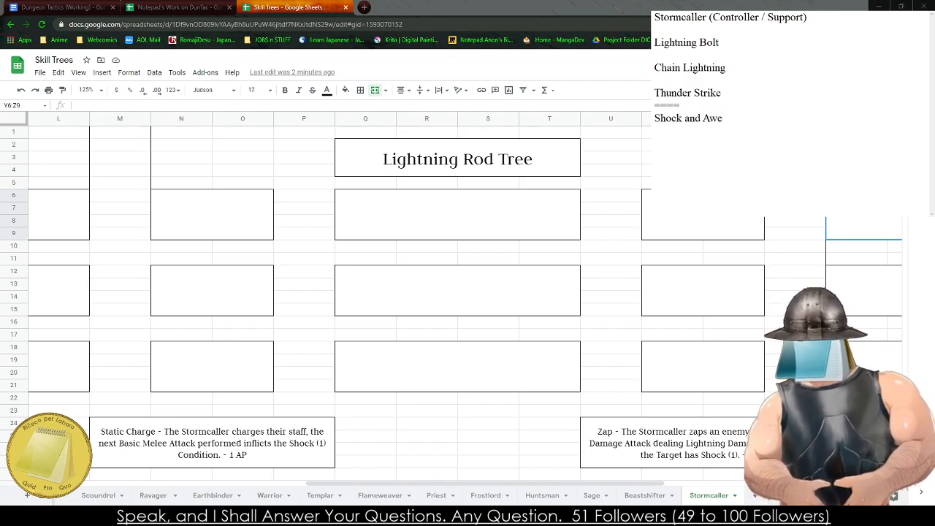
type("Haste")
key("Return")
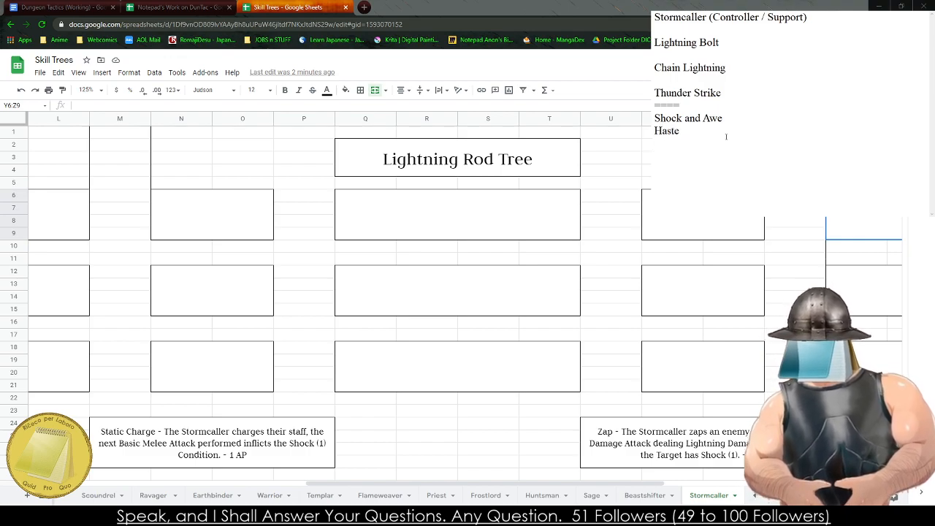
- Add "Blurred Strikes" under "Haste" in the notes and close the second group with a "====" line
type("Blur")
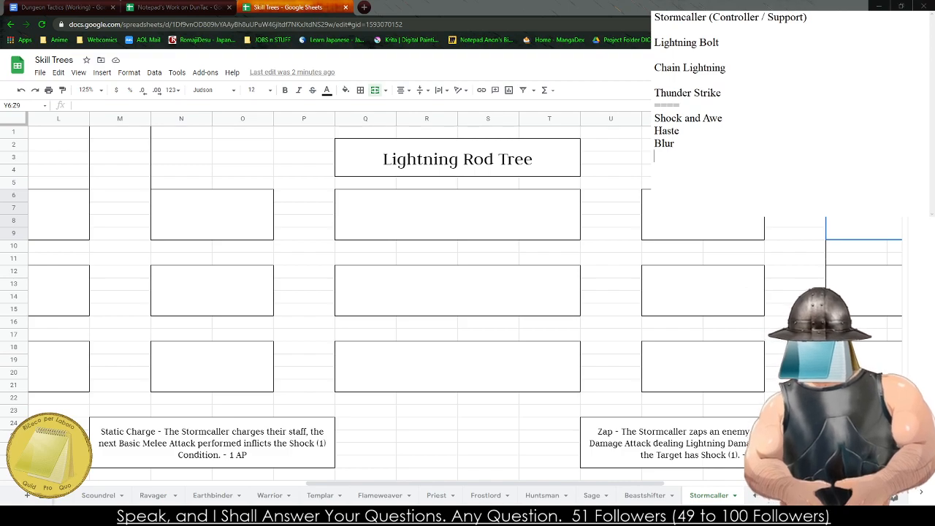
key("BackSpace")
key("BackSpace")
key("BackSpace")
key("BackSpace")
type("lu")
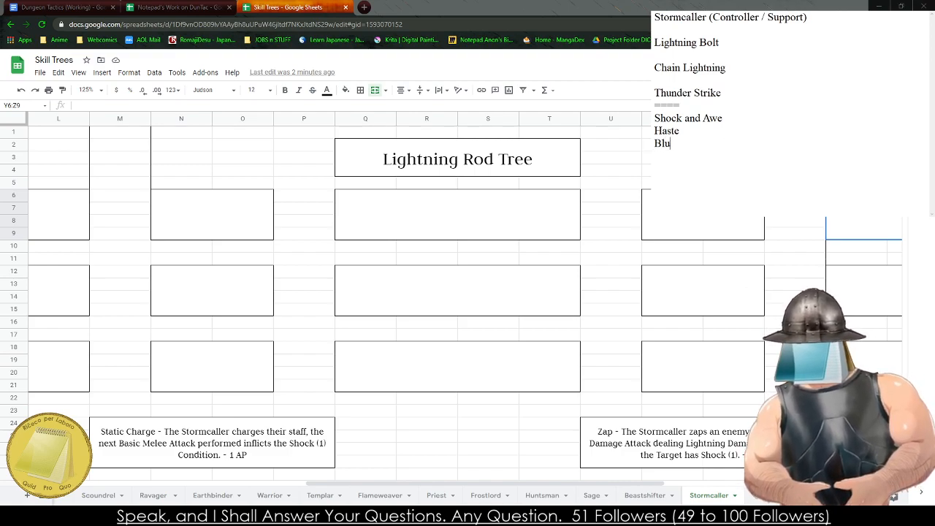
type("rred St")
key("BackSpace")
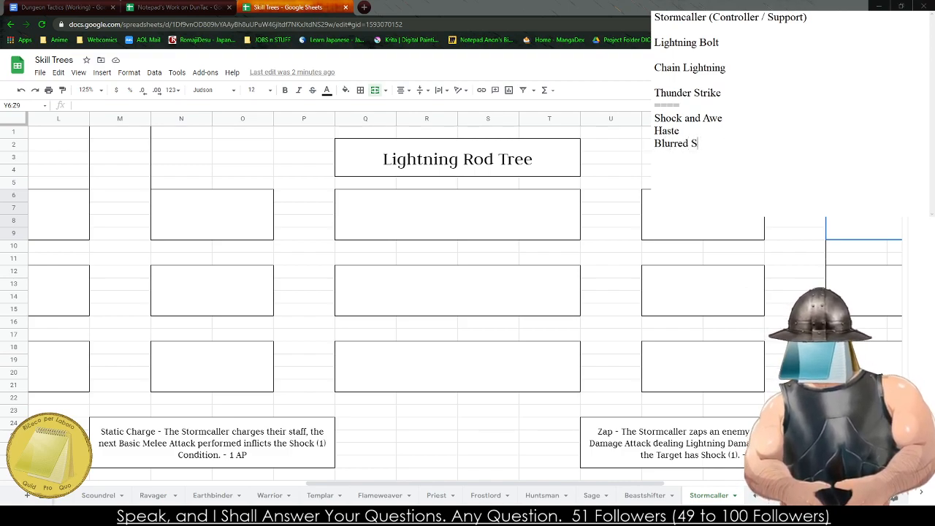
key("BackSpace")
type("Strikes")
key("Return")
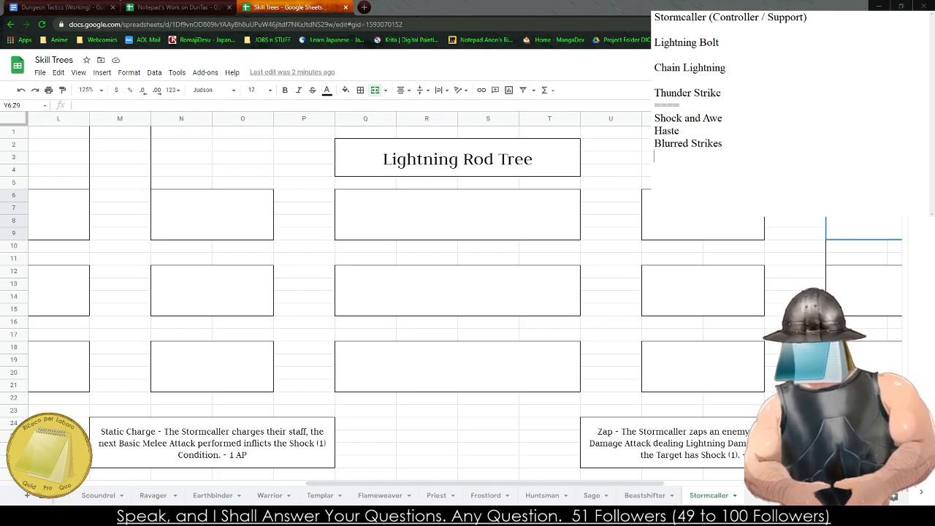
type("=====")
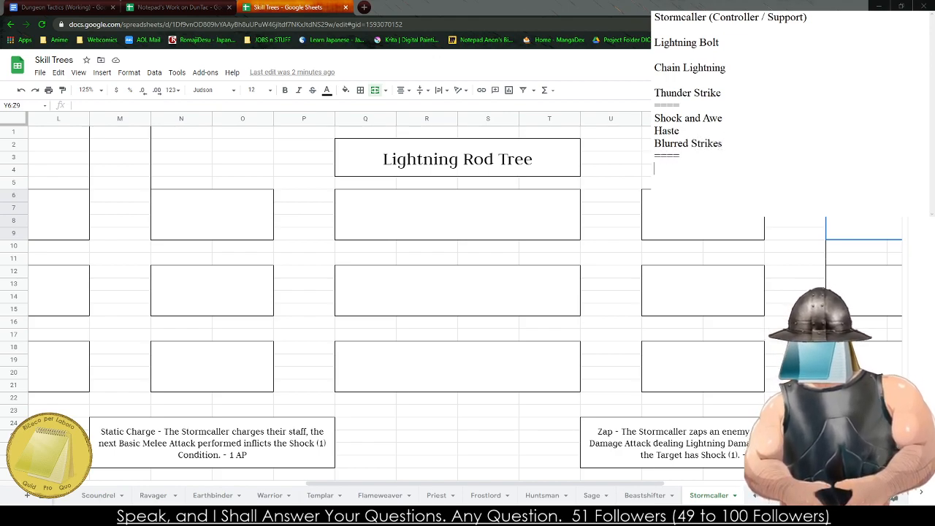
- Bring up the Thunderclapper Tree in the sheet and return to the ability notes
left_click(336, 225)
key("Right")
key("Right")
key("Right")
key("Right")
key("Right")
key("Right")
key("Right")
key("Right")
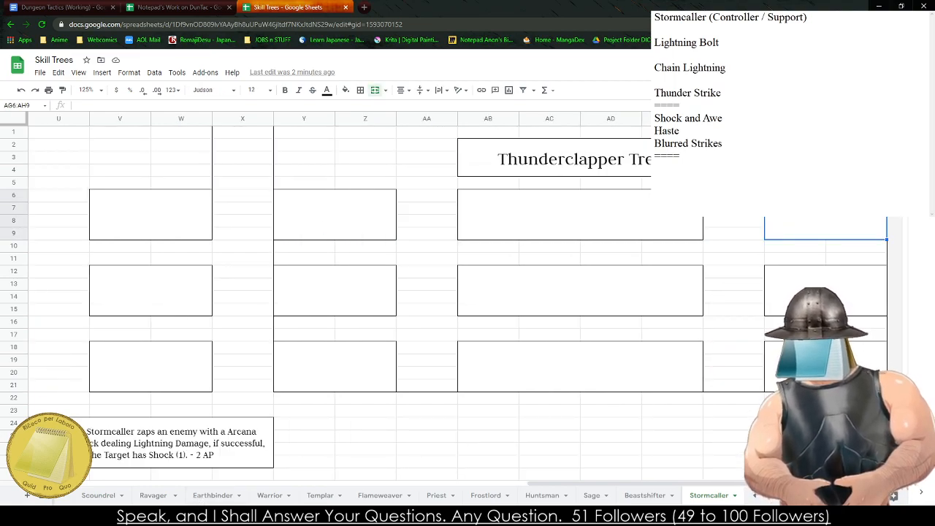
left_click(684, 212)
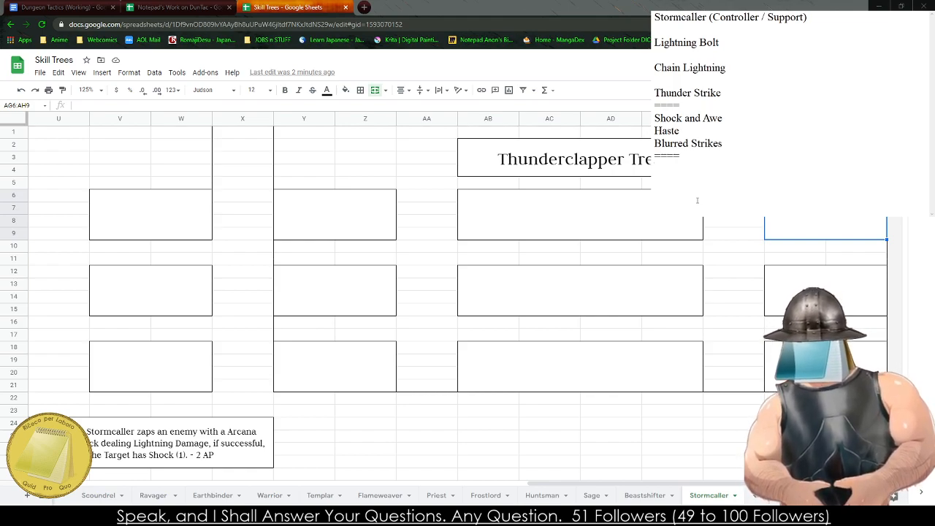
type("Shock Ta")
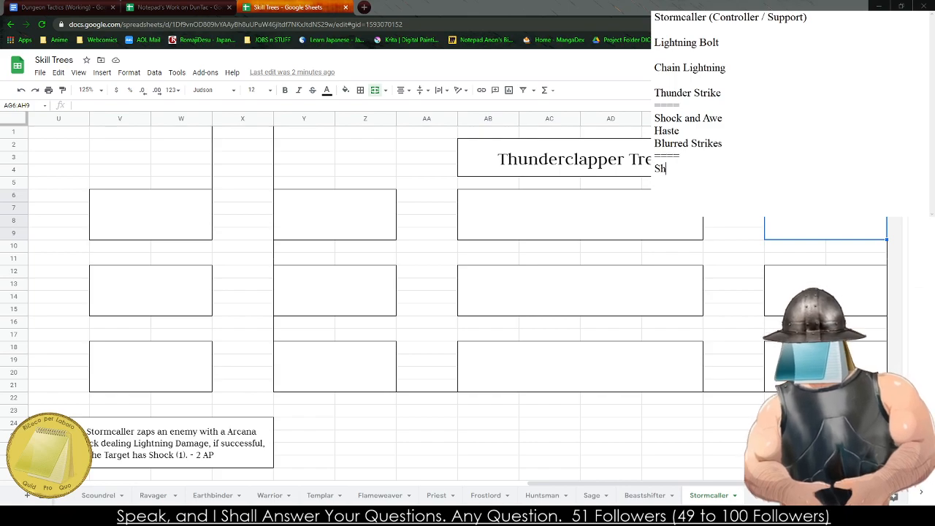
key("BackSpace")
key("BackSpace")
key("BackSpace")
key("BackSpace")
key("BackSpace")
key("BackSpace")
key("BackSpace")
key("BackSpace")
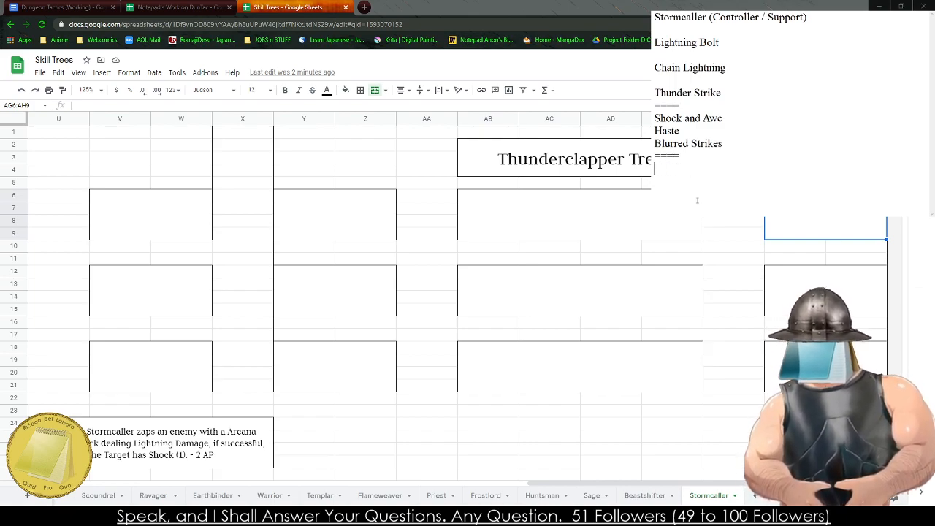
- Enter "Ride the Lightning" as an ability name below the second divider and start a new line
type("Ride the Lign")
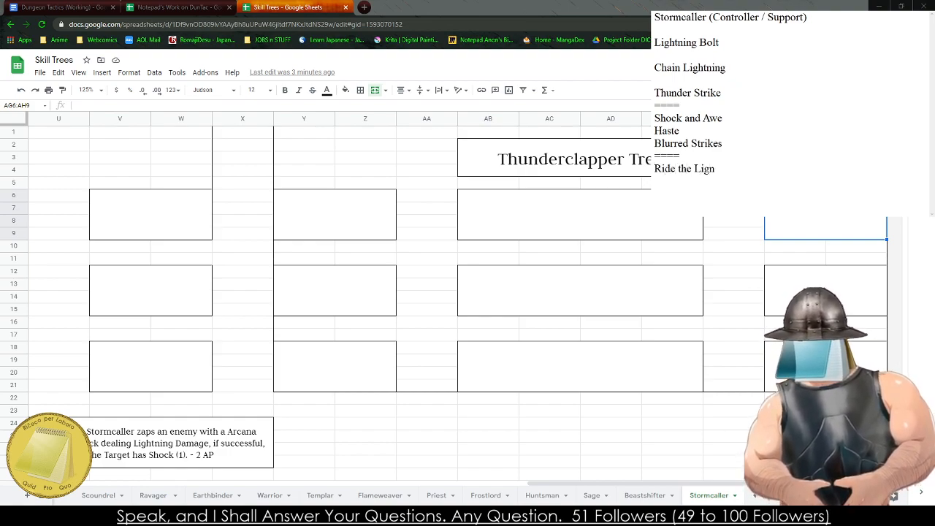
key("BackSpace")
key("BackSpace")
type("ghtnig")
key("BackSpace")
type("ng")
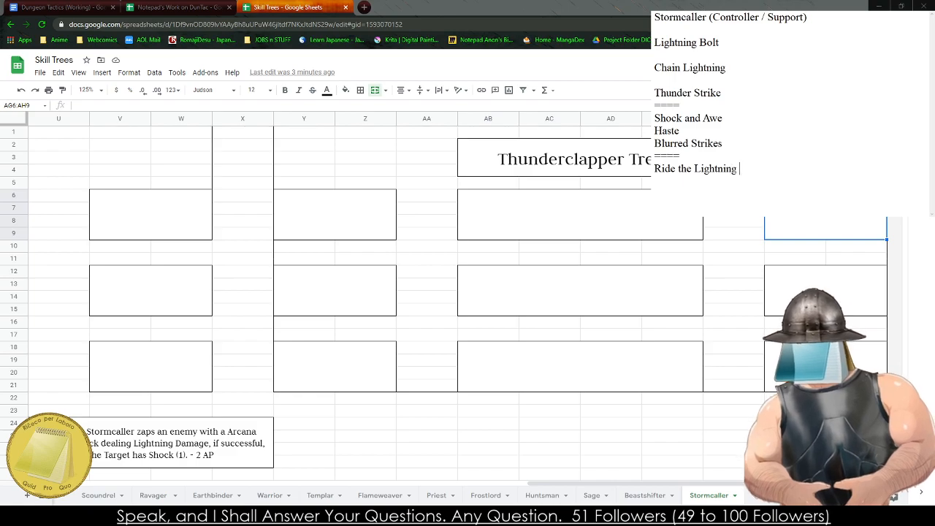
key("Return")
type("Storm")
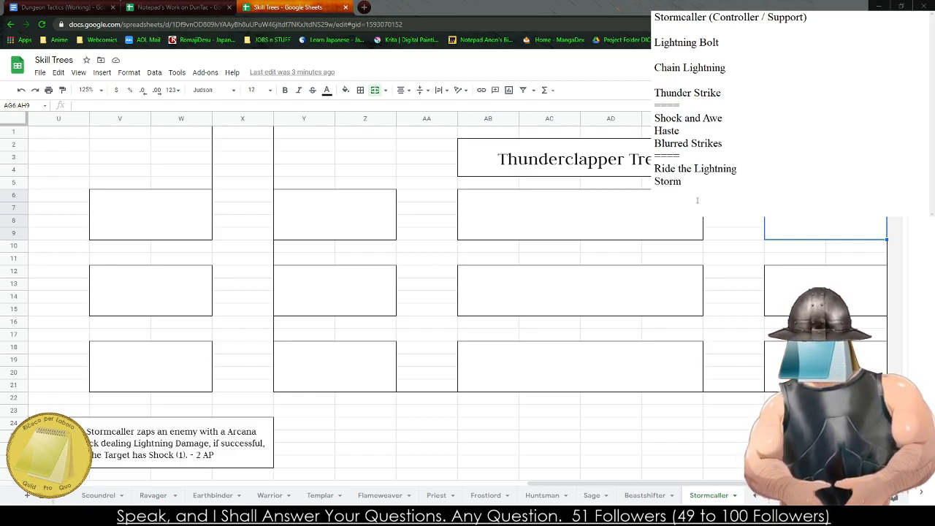
key("BackSpace")
key("BackSpace")
key("BackSpace")
key("BackSpace")
key("BackSpace")
key("BackSpace")
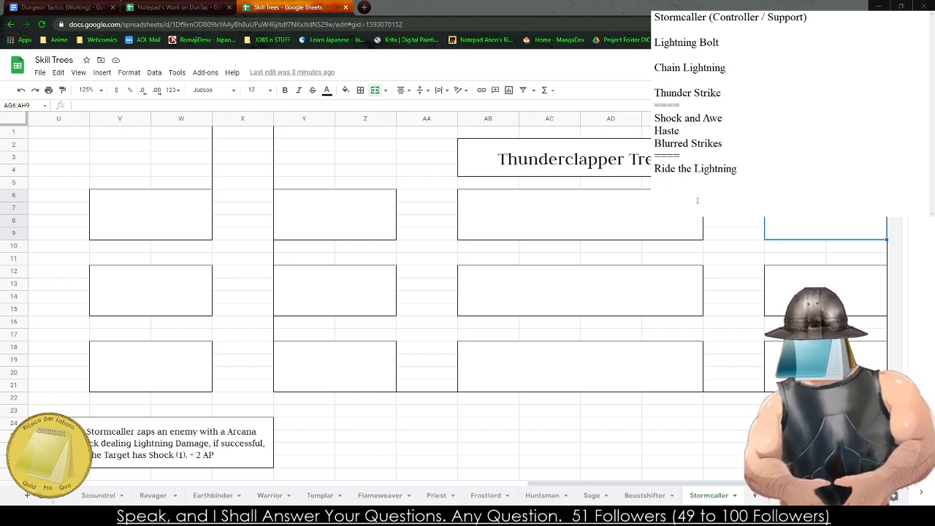
type("Soaking")
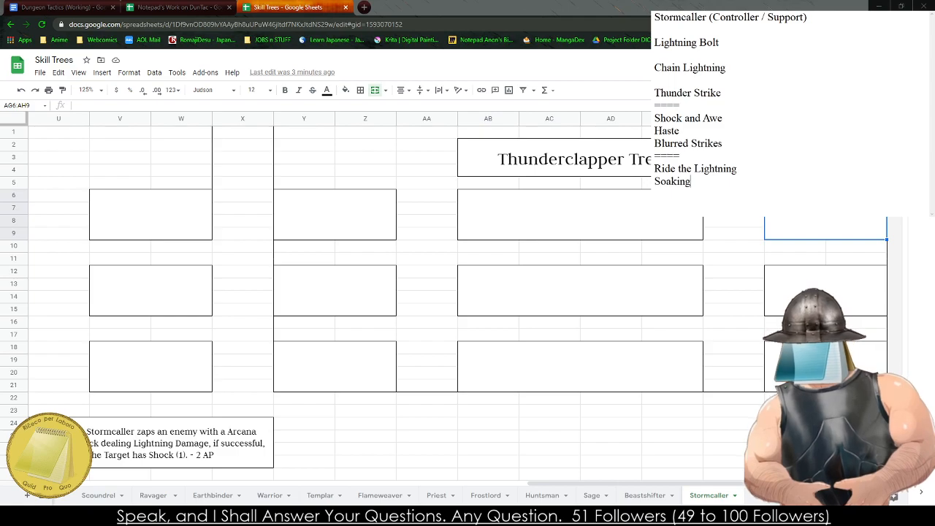
key("BackSpace")
key("BackSpace")
key("BackSpace")
key("BackSpace")
key("BackSpace")
key("BackSpace")
key("BackSpace")
key("BackSpace")
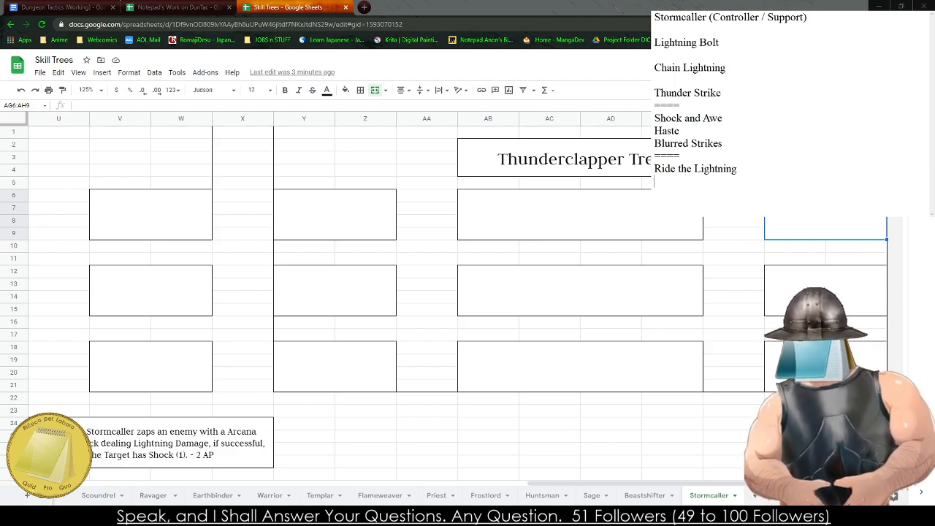
- Insert an empty line above "Ride the Lightning" and try "Shocking" as the start of an ability name there
key("Return")
key("Up")
type("Shocking")
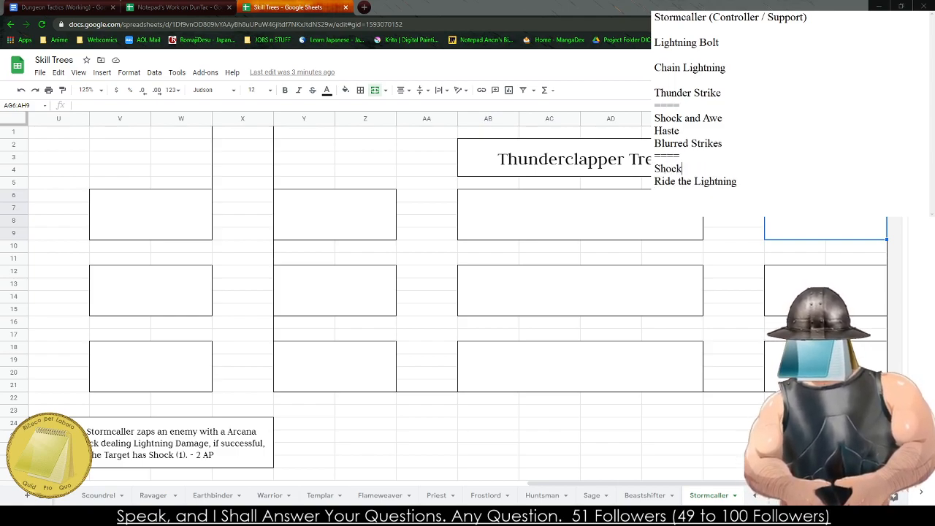
key("BackSpace")
key("BackSpace")
key("BackSpace")
key("BackSpace")
key("BackSpace")
key("BackSpace")
key("BackSpace")
key("BackSpace")
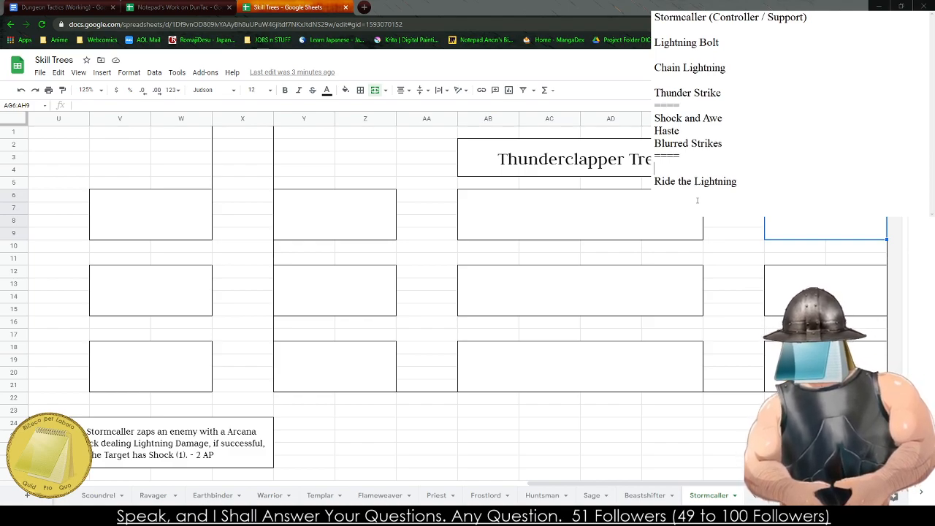
type("Rain Bo")
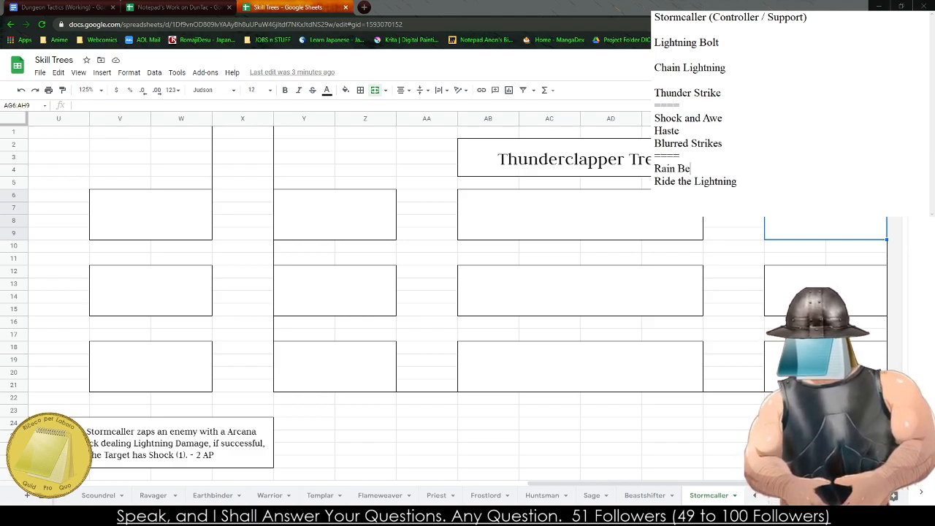
key("BackSpace")
key("BackSpace")
key("BackSpace")
key("BackSpace")
key("BackSpace")
key("BackSpace")
key("BackSpace")
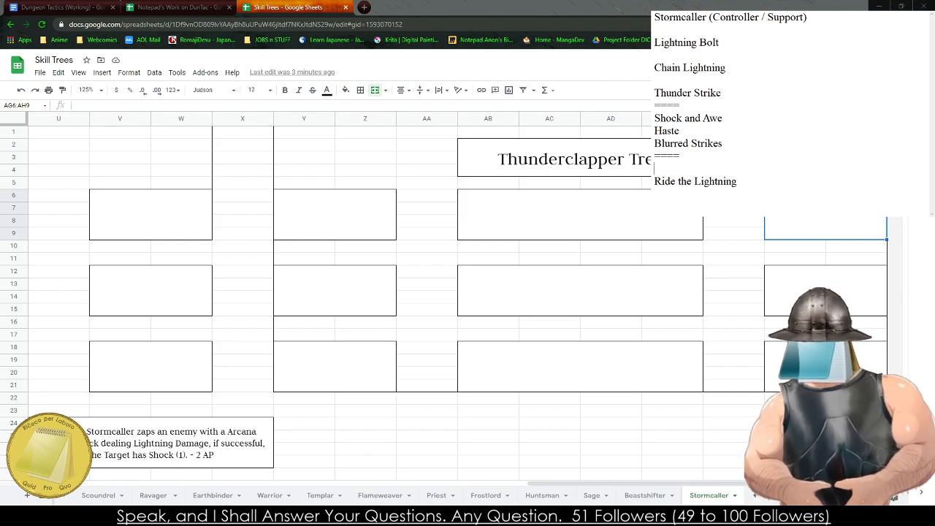
- Enter "Rain Water" as an ability name above "Ride the Lightning" in the third group of the notes
type("Rain")
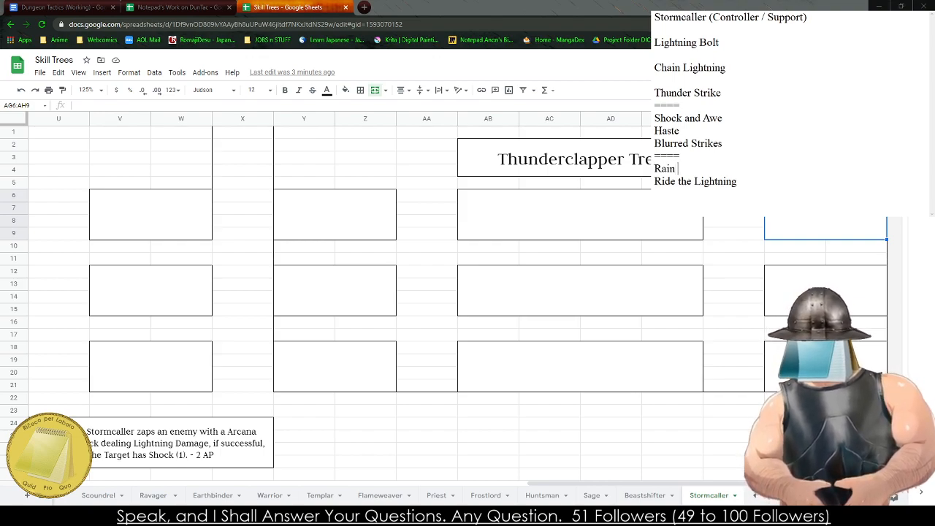
type(" Wat")
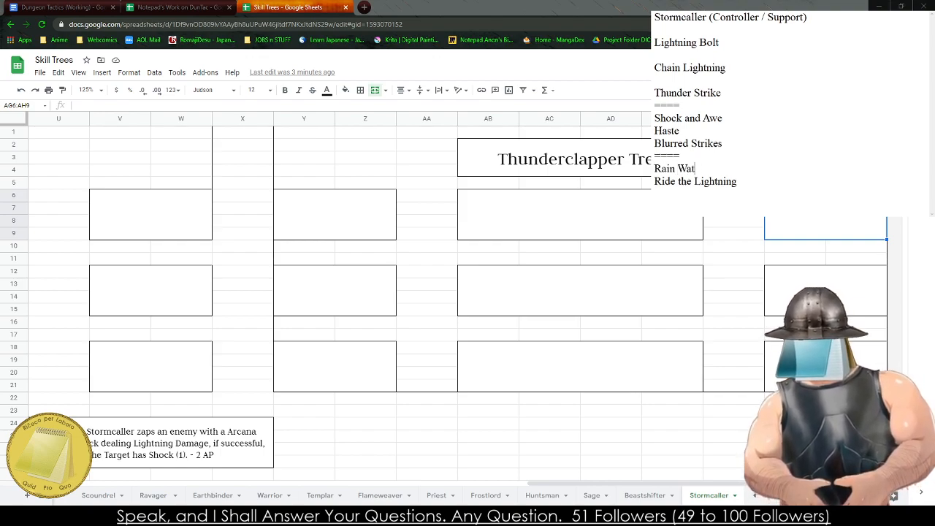
type("er")
left_click(696, 201)
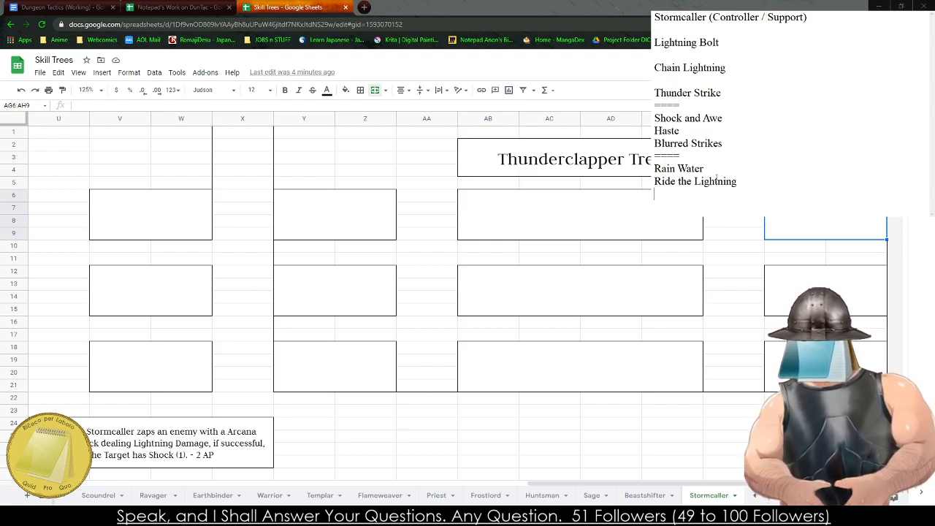
type("Lightning")
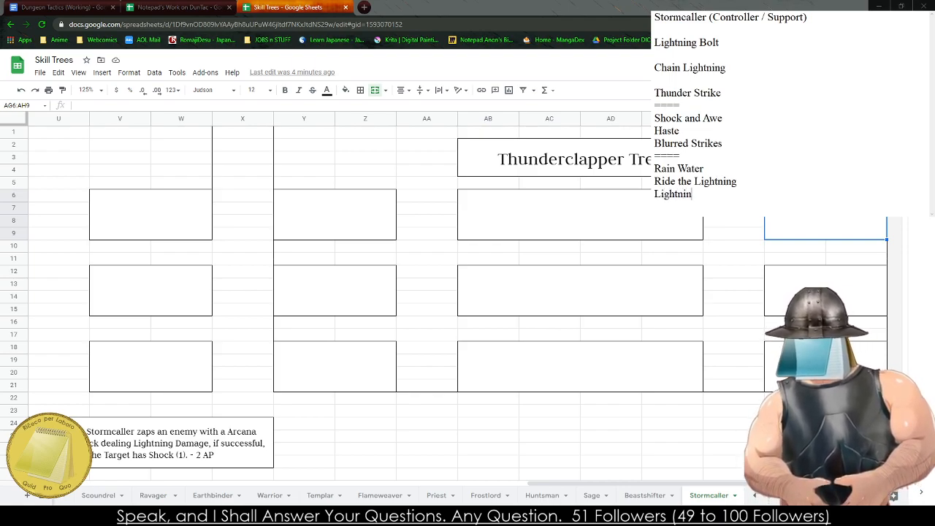
key("BackSpace")
key("BackSpace")
key("BackSpace")
key("BackSpace")
key("BackSpace")
key("BackSpace")
key("BackSpace")
key("BackSpace")
key("BackSpace")
key("BackSpace")
- Add "Thunderclap" as an ability name below "Ride the Lightning" in the notes
type("thunder")
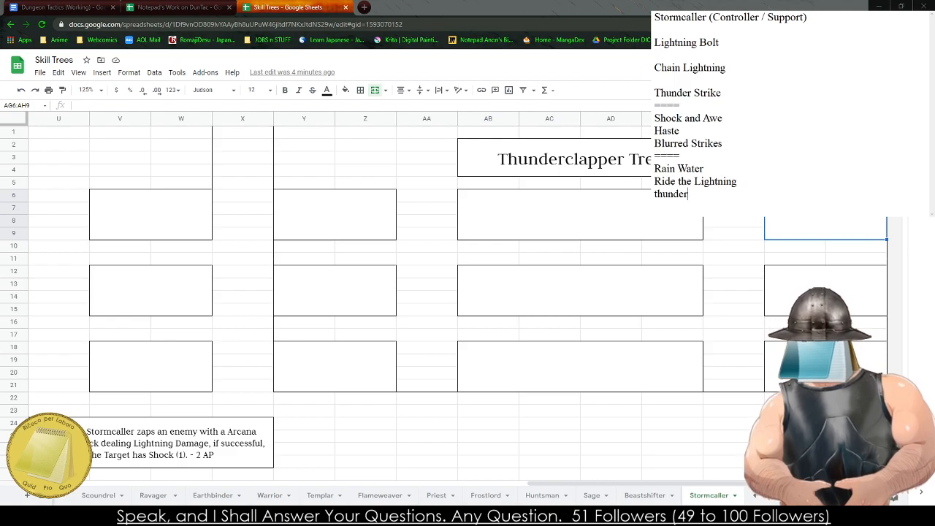
key("BackSpace")
key("BackSpace")
key("BackSpace")
key("BackSpace")
key("BackSpace")
key("BackSpace")
key("BackSpace")
type("Thu")
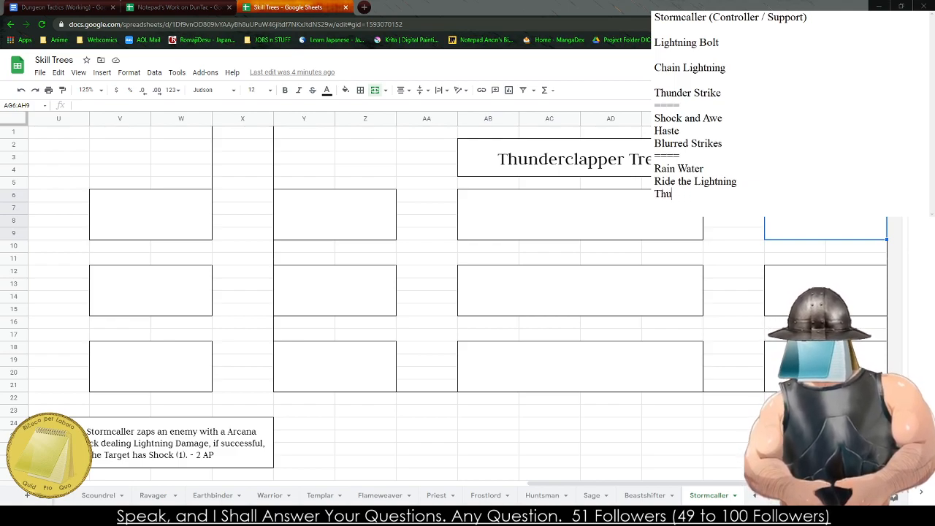
type("nderclap")
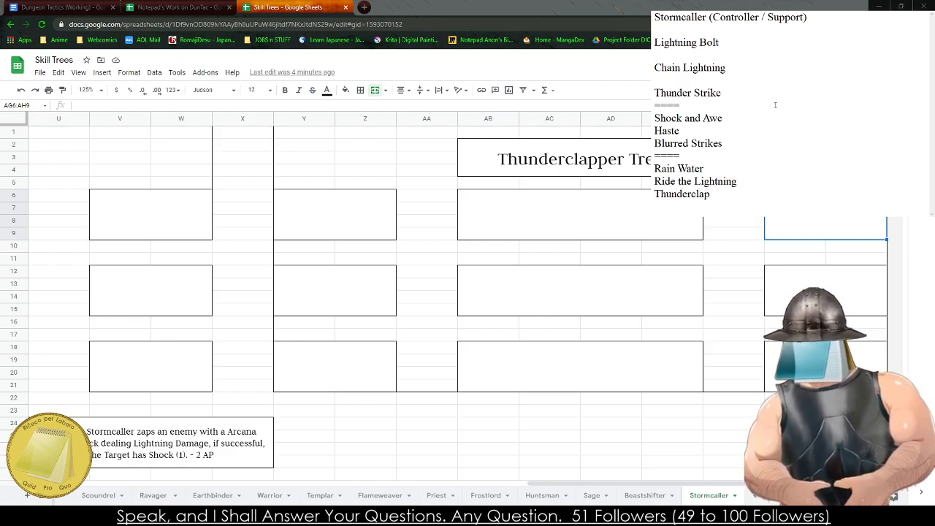
- Replace "Thunder Strike" with "Hurricane" as the last ability name in the first group of the notes
left_click_drag(722, 93, 653, 97)
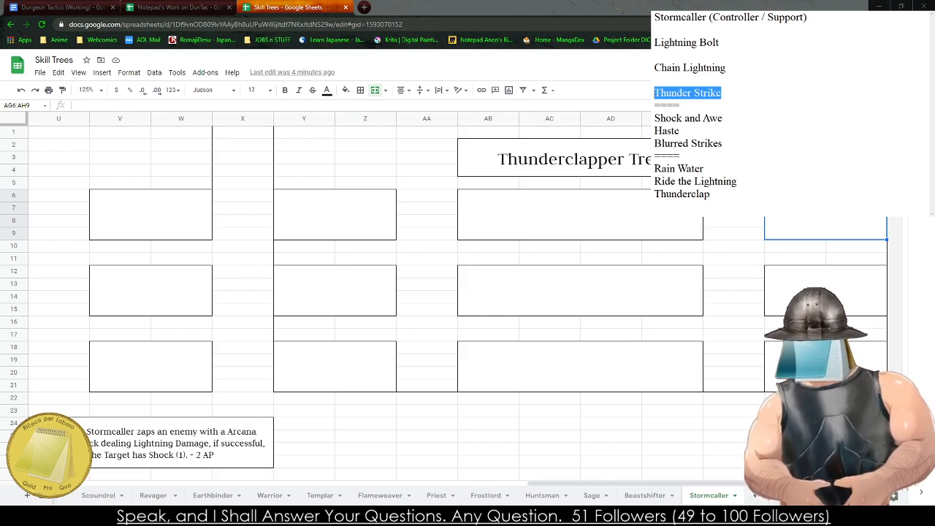
key("BackSpace")
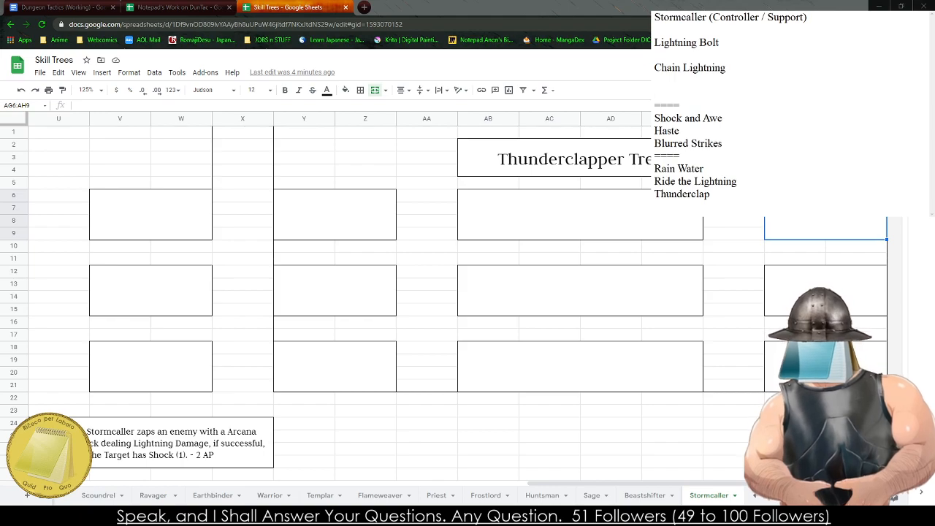
type("Typhoon")
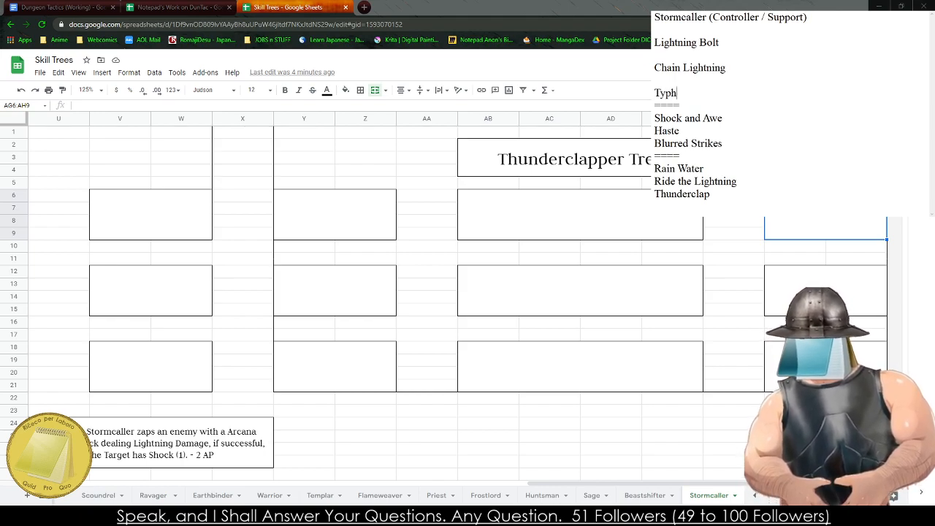
key("BackSpace")
key("BackSpace")
key("BackSpace")
key("BackSpace")
key("BackSpace")
key("BackSpace")
key("BackSpace")
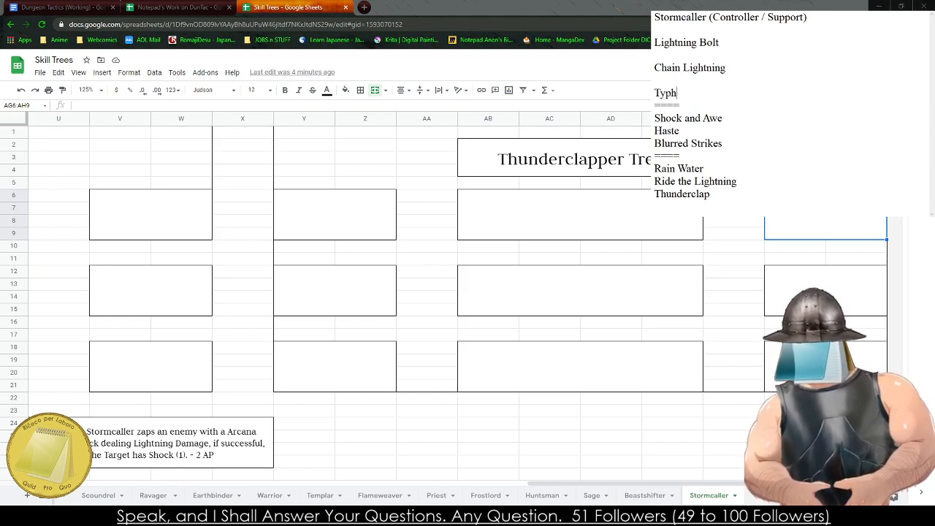
type("Tornado")
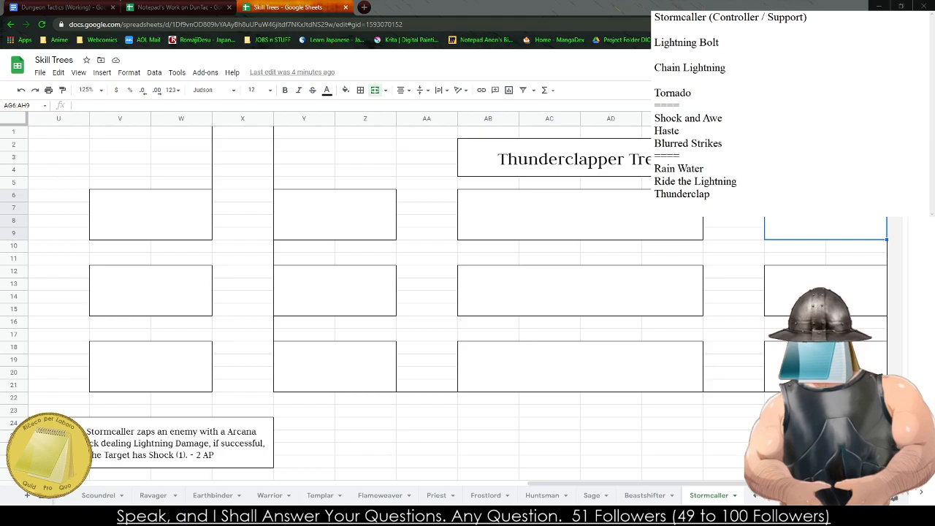
key("BackSpace")
key("BackSpace")
key("BackSpace")
key("BackSpace")
key("BackSpace")
key("BackSpace")
key("BackSpace")
key("BackSpace")
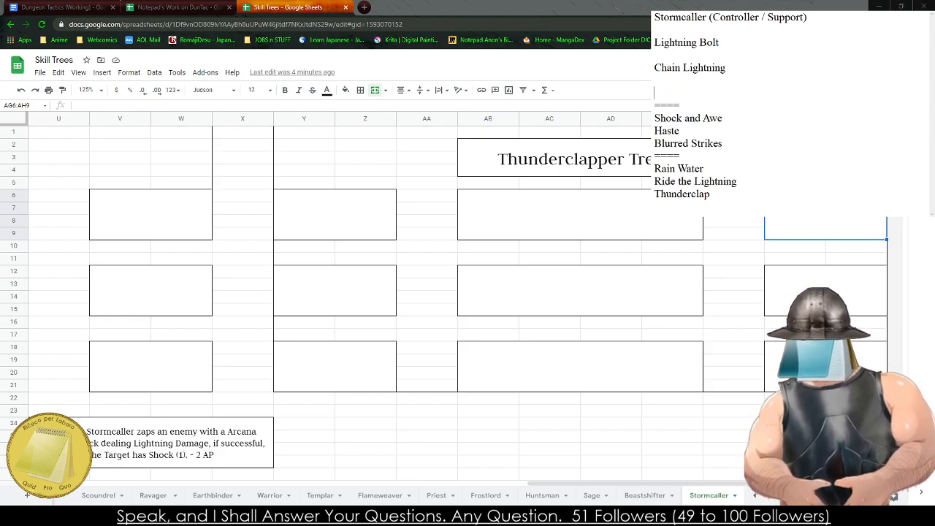
type("Hurricanc")
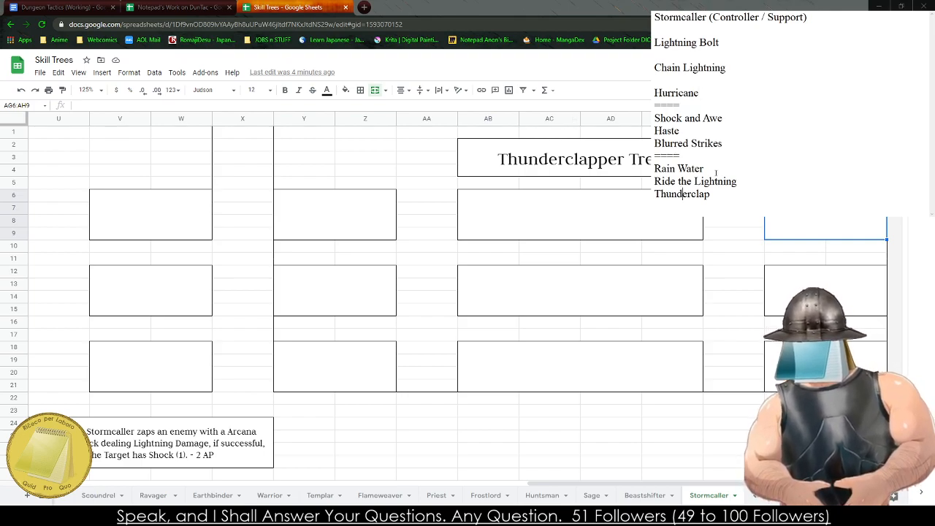
- Bring up the Storm Seer Tree in the sheet and select its main Tier 1 box
left_click_drag(151, 365, 1, 339)
left_click(516, 380)
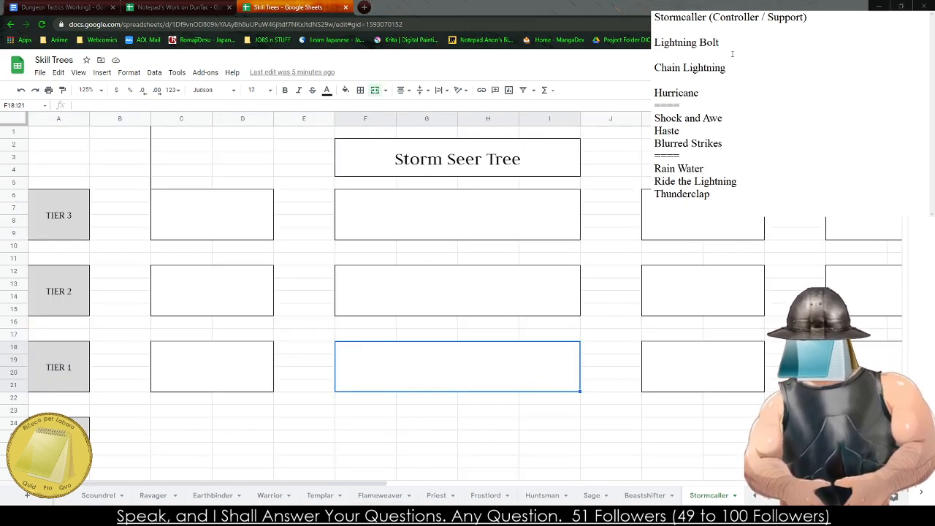
- Copy "Lightning Bolt" from the first group of the notes onto a new line above "Rain Water" in the third group
left_click_drag(720, 43, 654, 43)
key("ctrl+c")
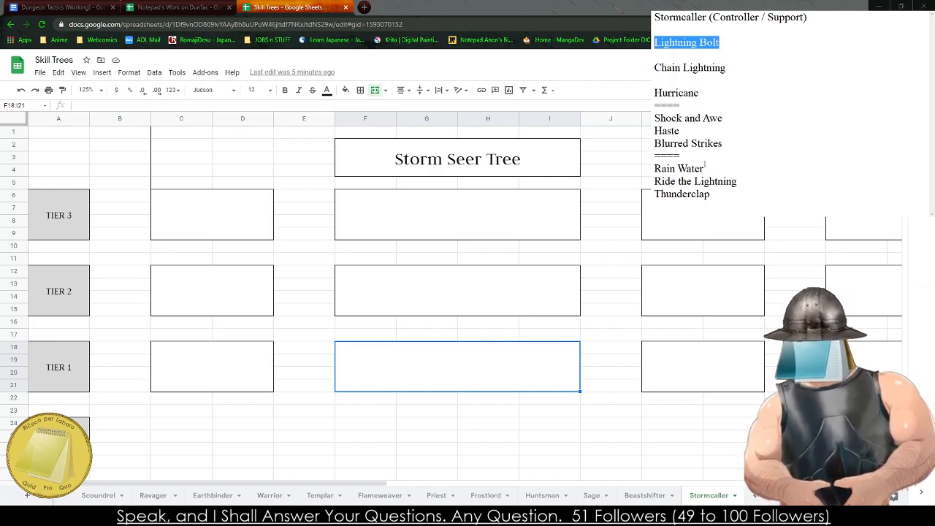
left_click(701, 157)
key("Return")
key("ctrl+v")
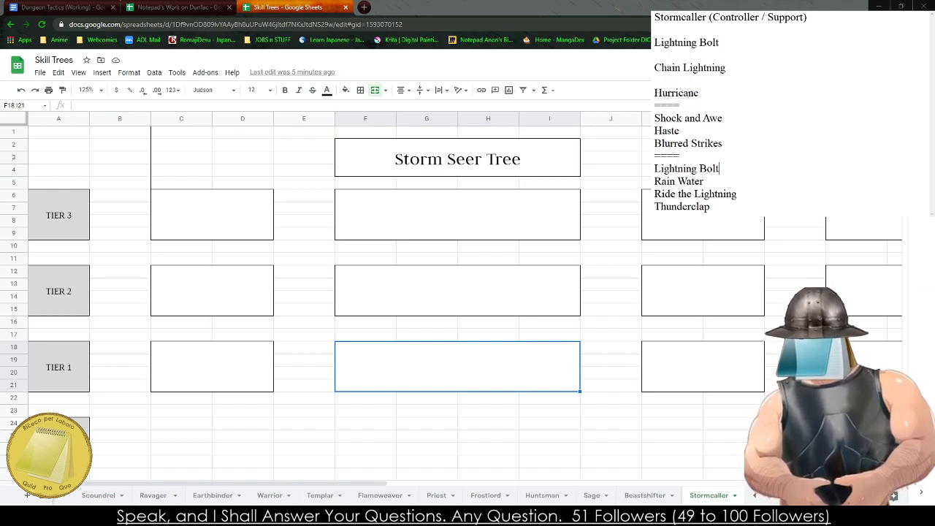
- Move "Rain Water" out of the third group so that it replaces "Lightning Bolt" in the first group
left_click(707, 180)
key("shift+Home")
key("ctrl+c")
key("BackSpace")
key("shift+Home")
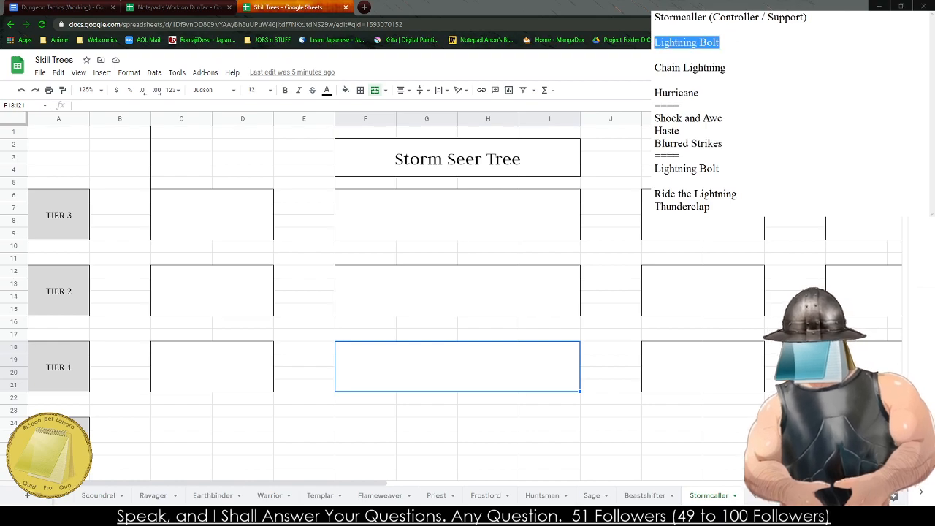
key("ctrl+v")
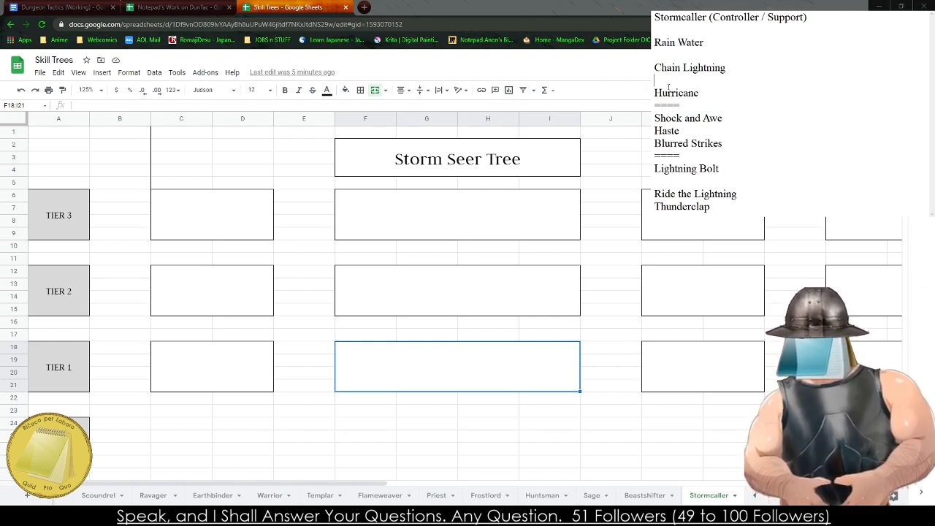
- Remove the empty lines between the ability names in the first group and above "Ride the Lightning"
key("BackSpace")
key("Up")
key("BackSpace")
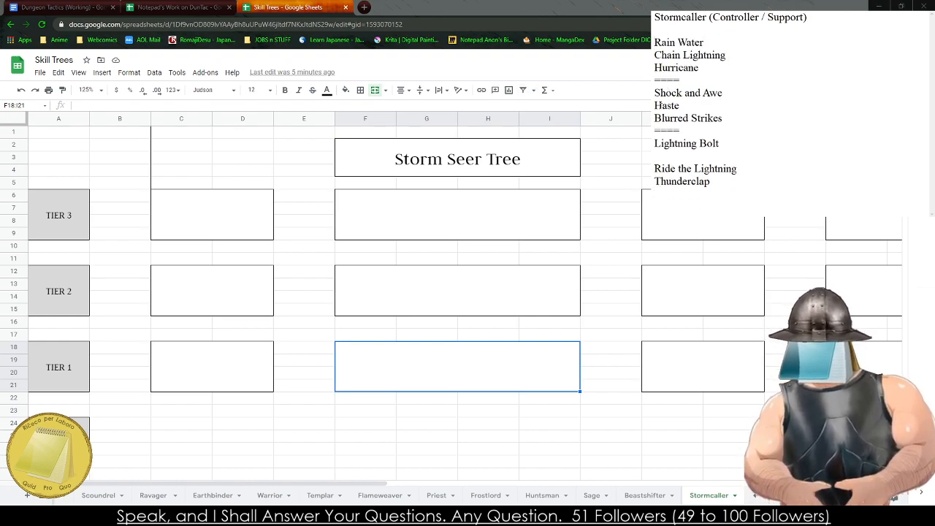
left_click(664, 155)
key("BackSpace")
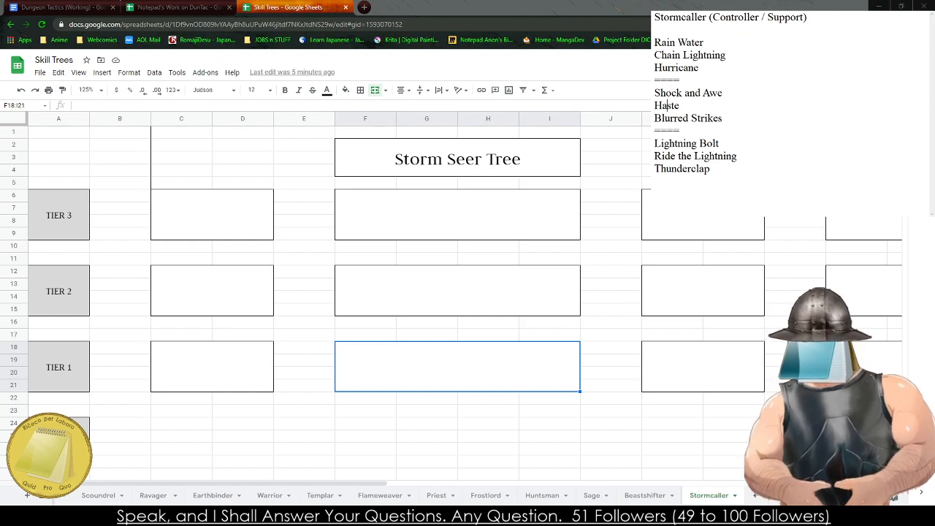
- Start a description after "Rain Water" in the notes with "- The Stormcaller calls forth the"
left_click(732, 44)
type("-")
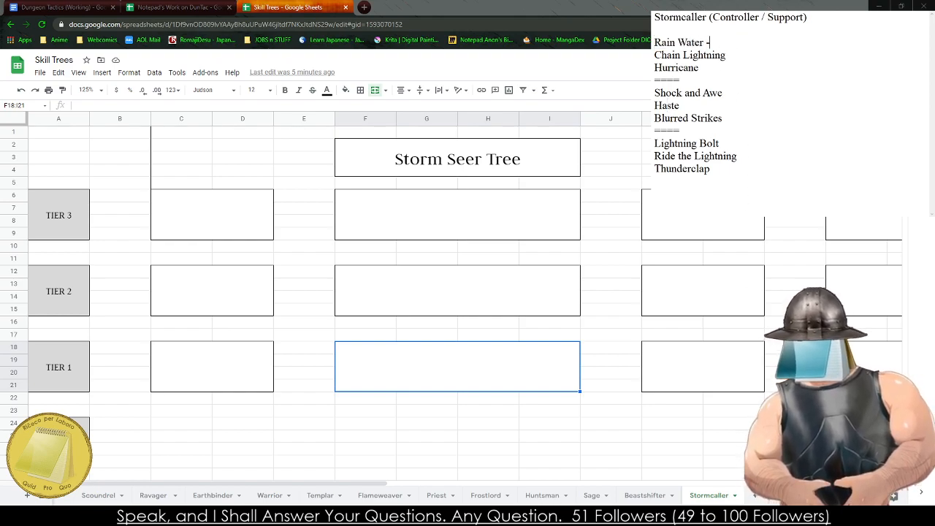
type(" The Stormcaller ")
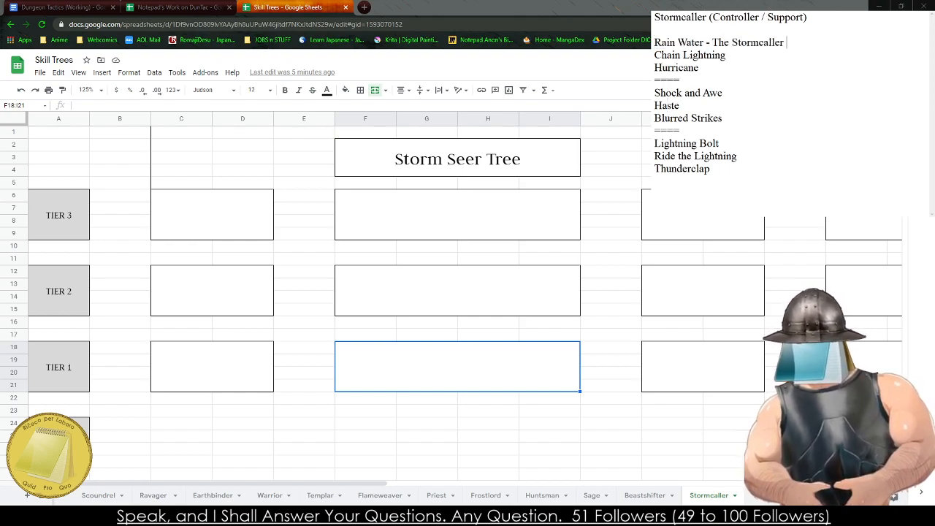
type("skil")
key("BackSpace")
key("BackSpace")
key("BackSpace")
key("BackSpace")
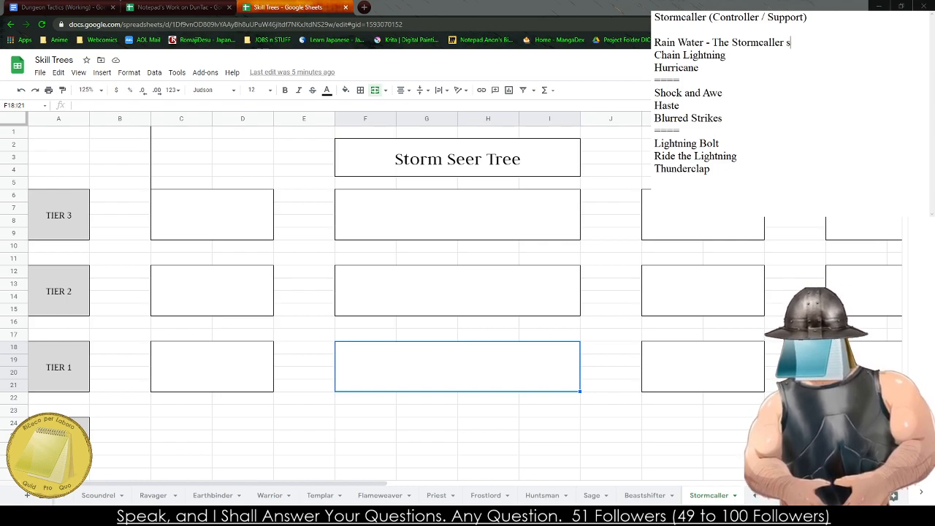
type("calls forth the ")
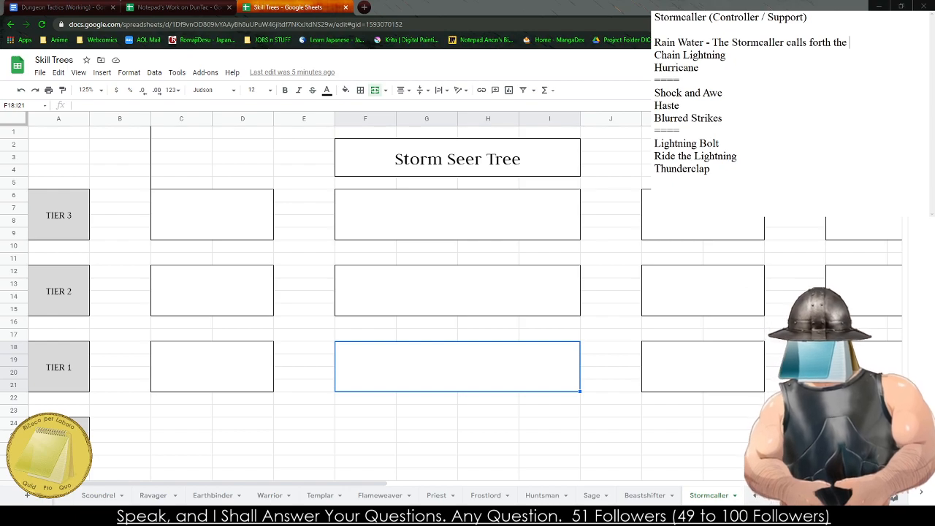
type("spirits of the wi")
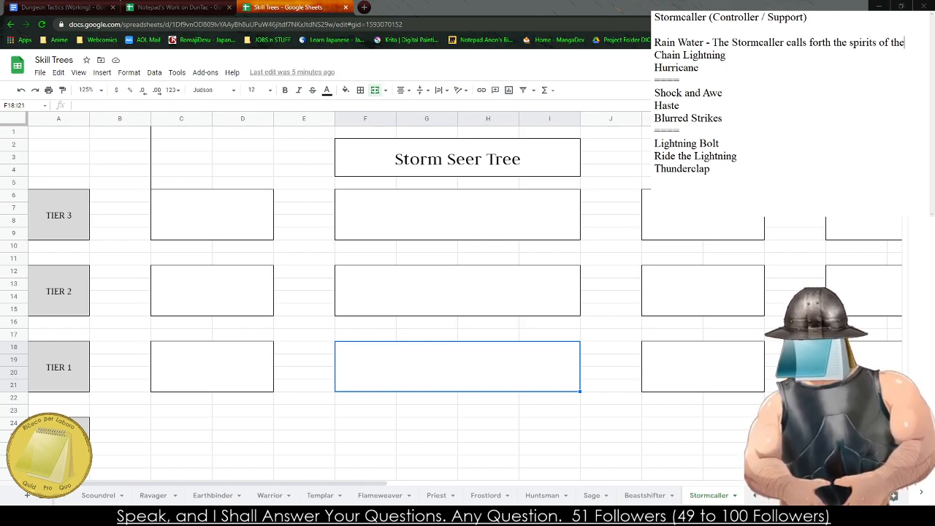
key("BackSpace")
key("BackSpace")
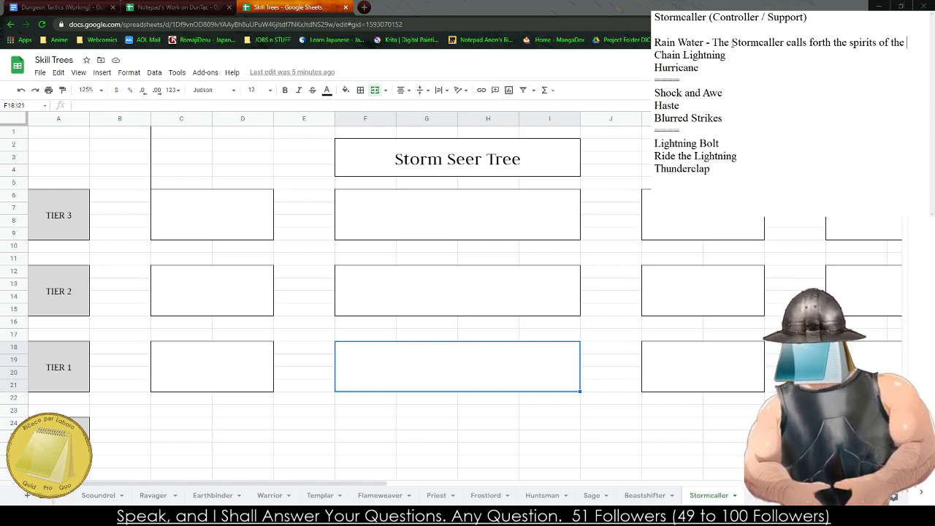
key("BackSpace")
key("BackSpace")
key("BackSpace")
key("BackSpace")
key("BackSpace")
key("BackSpace")
key("BackSpace")
key("BackSpace")
key("BackSpace")
key("BackSpace")
key("BackSpace")
key("BackSpace")
key("BackSpace")
key("BackSpace")
key("BackSpace")
key("BackSpace")
key("BackSpace")
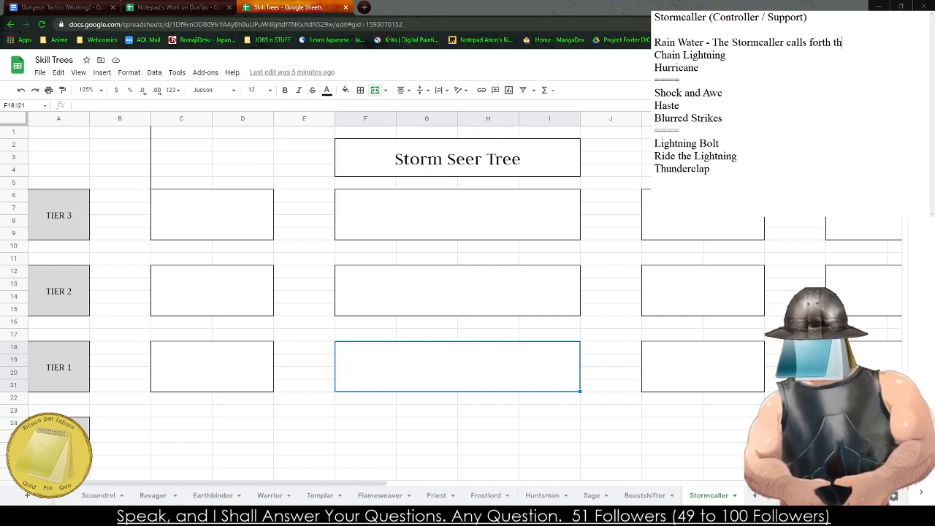
- Continue the "Rain Water" description after "calls forth" with "the rain and drenches all"
type("e rain")
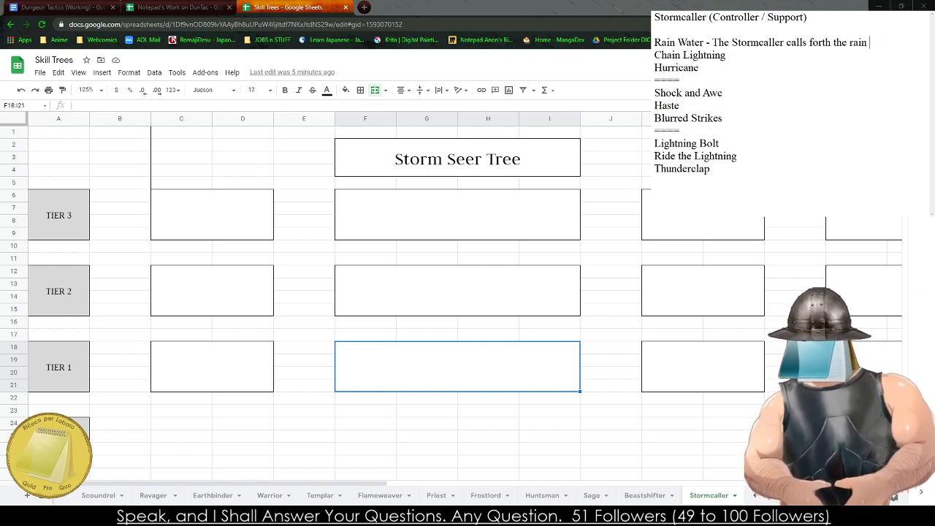
type(" and drenc")
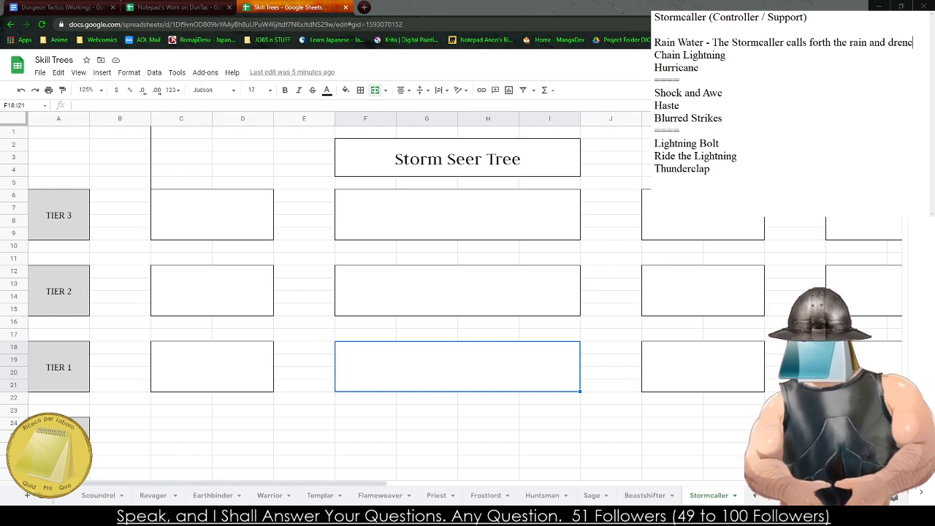
type("hes allChar")
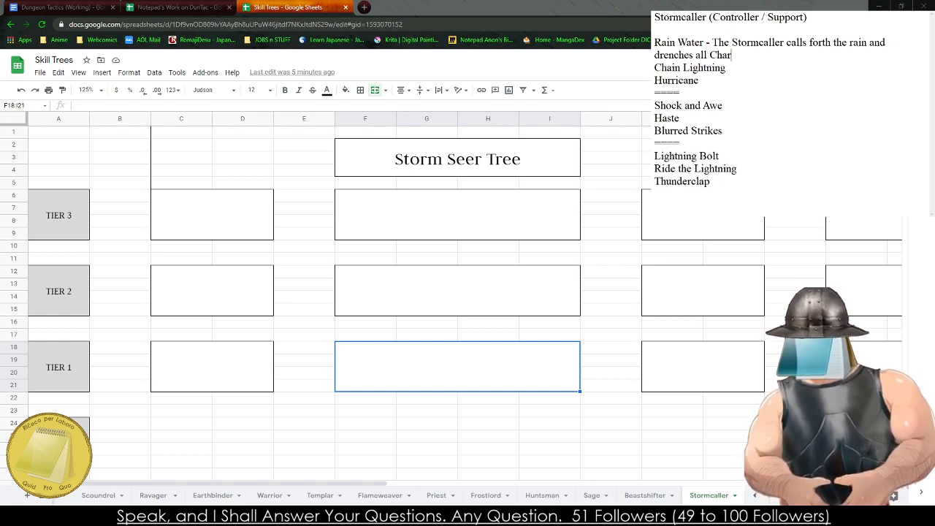
- Continue the "Rain Water" description after "drenches all" with "Targets within a 3x3"
key("BackSpace")
key("BackSpace")
key("BackSpace")
type("Tar")
key("BackSpace")
key("BackSpace")
key("BackSpace")
key("BackSpace")
type("Tar")
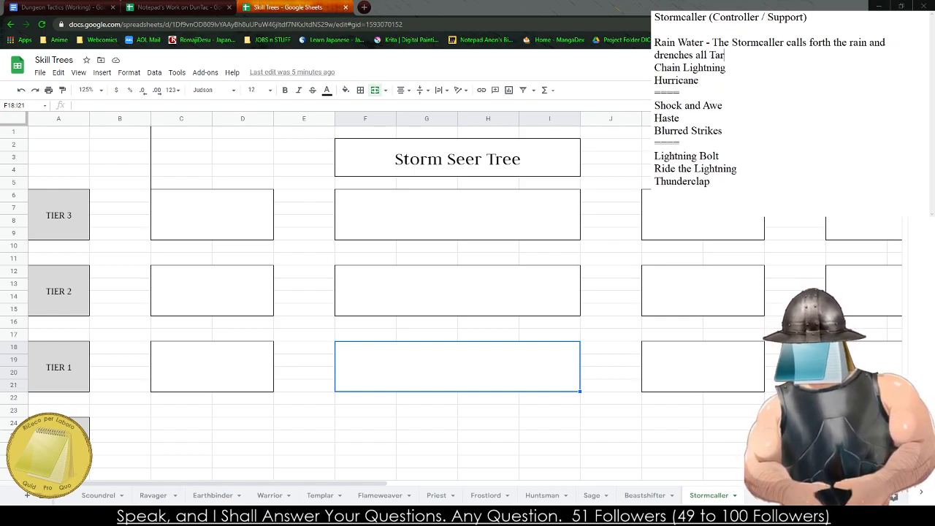
type("gets within a ")
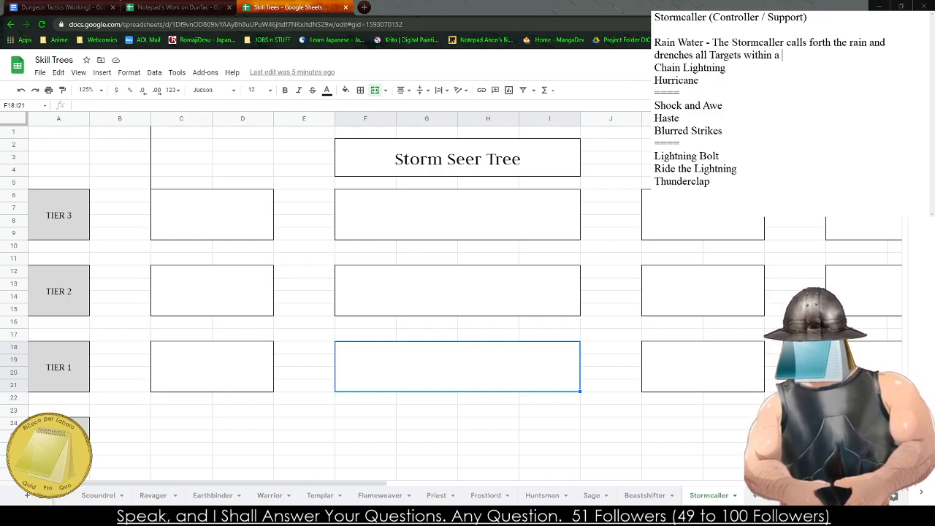
type("3x3 areaa")
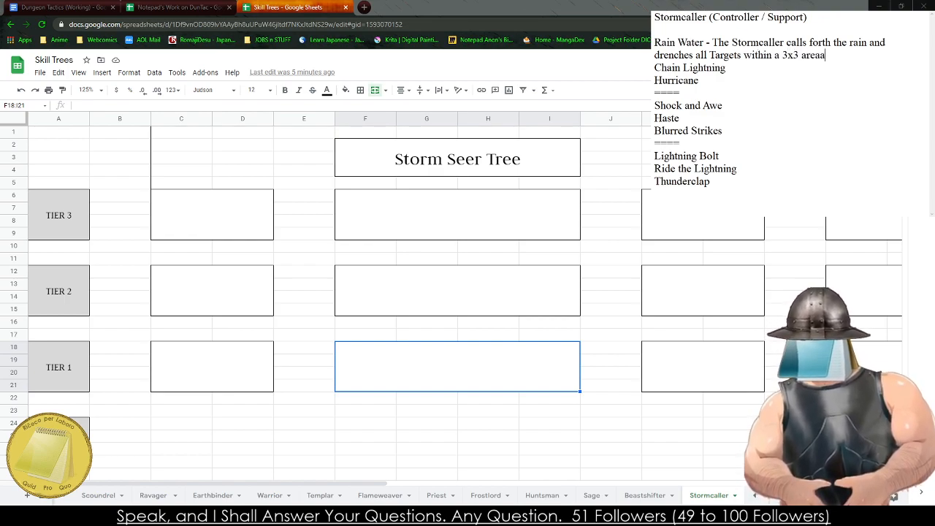
key("BackSpace")
key("BackSpace")
key("BackSpace")
key("BackSpace")
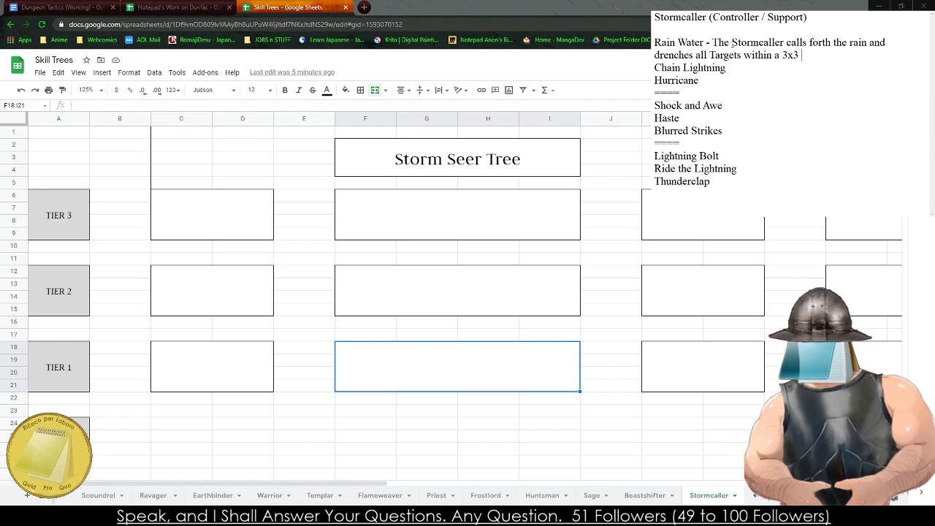
- Replace "drenches" in the "Rain Water" description with "designates a Tile within Sight," before "all Targets"
type("designates ")
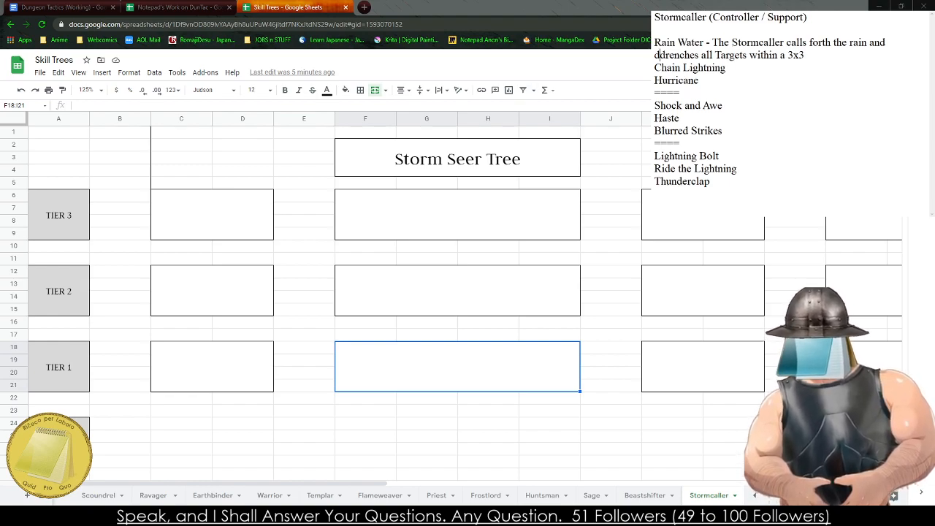
type("a Tile within Sig")
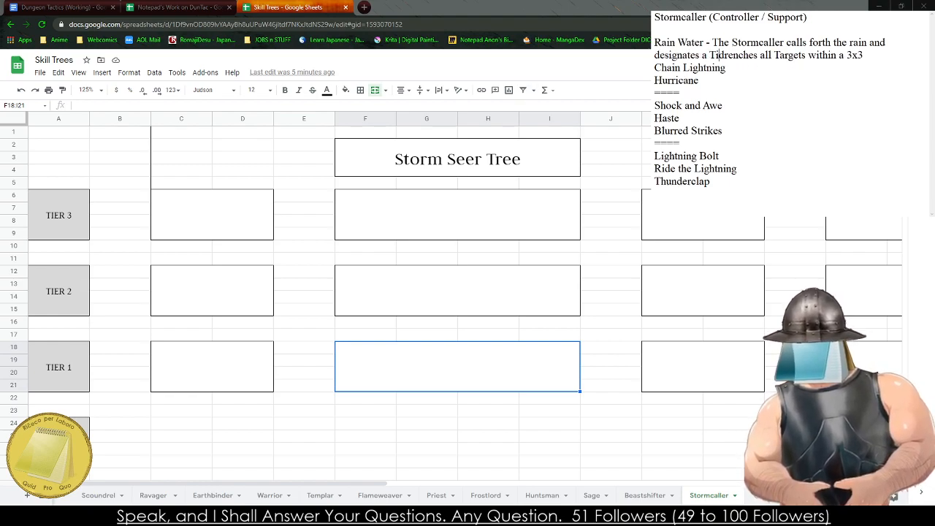
type("ht,")
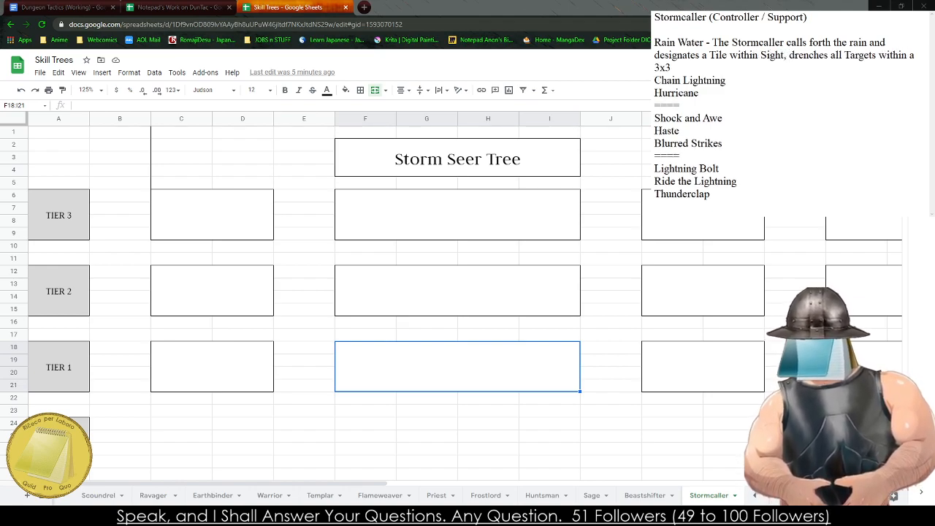
key("BackSpace")
key("BackSpace")
key("BackSpace")
key("BackSpace")
key("BackSpace")
key("BackSpace")
key("BackSpace")
key("BackSpace")
key("BackSpace")
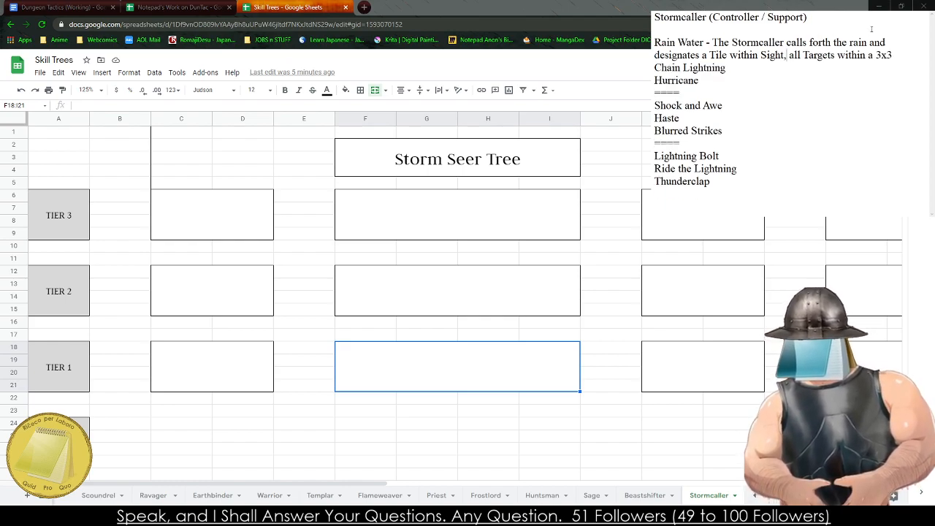
- Complete the "Rain Water" sentence after "3x3" with "area are covered in water."
type("area")
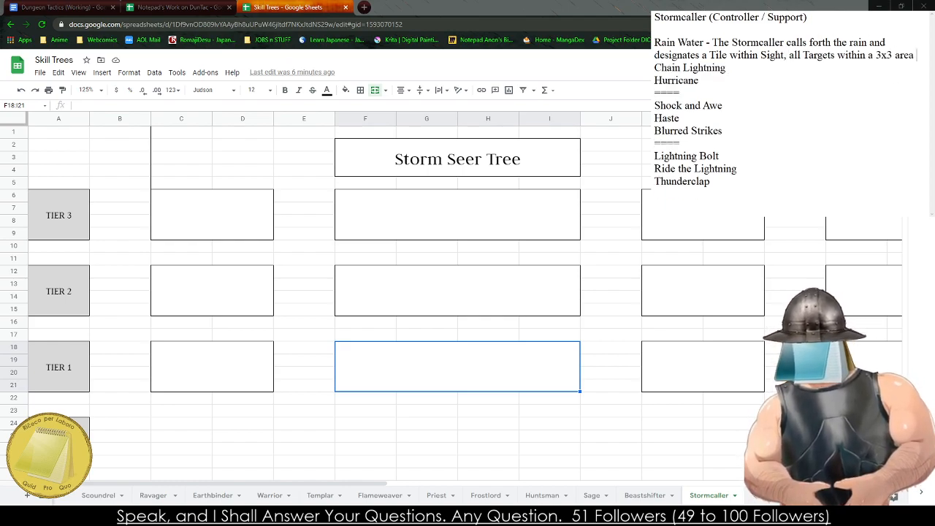
type(" are covered in wa")
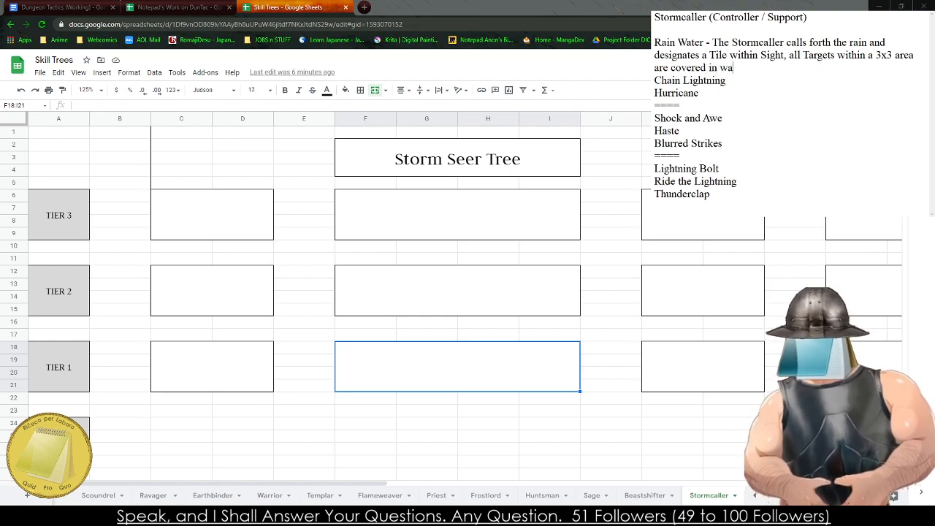
type("ter.")
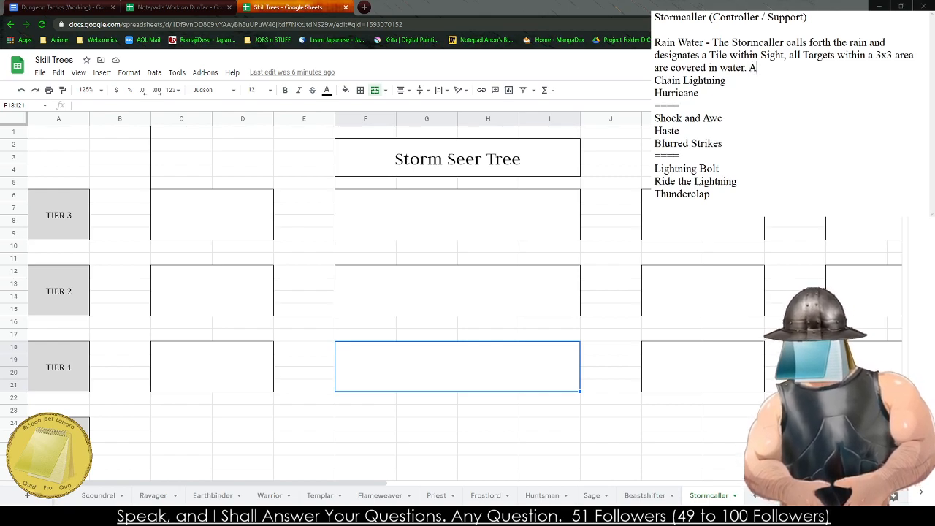
type("All effe")
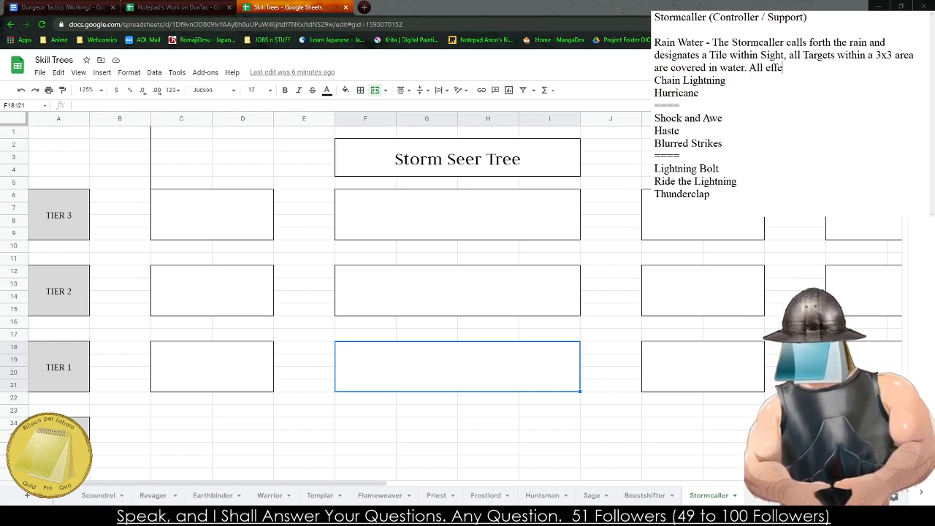
type("cts by")
key("BackSpace")
key("BackSpace")
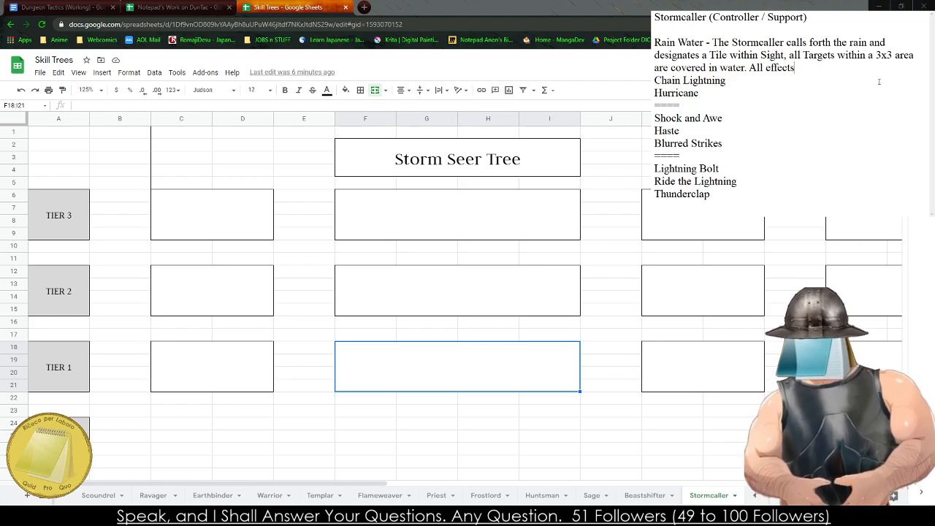
key("BackSpace")
key("BackSpace")
key("BackSpace")
key("BackSpace")
key("BackSpace")
key("BackSpace")
key("BackSpace")
key("BackSpace")
key("BackSpace")
key("BackSpace")
key("BackSpace")
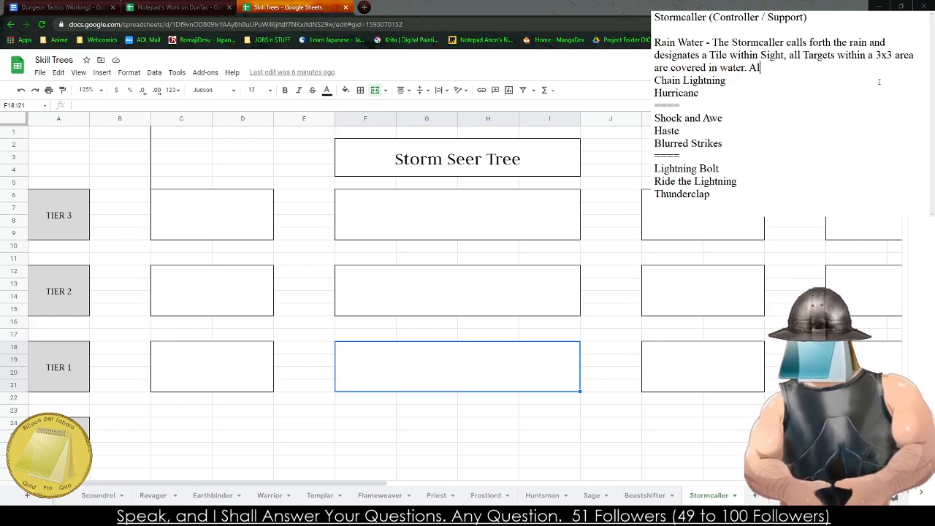
- Add "Chill and Shock Effects last twice as long and deal +2 Damage" to the "Rain Water" description
type("Chill an")
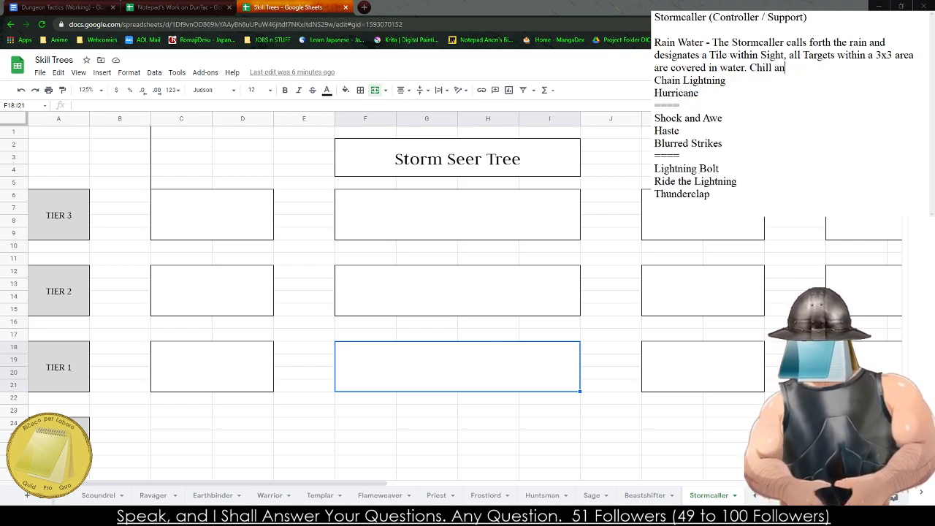
type("d Shock ")
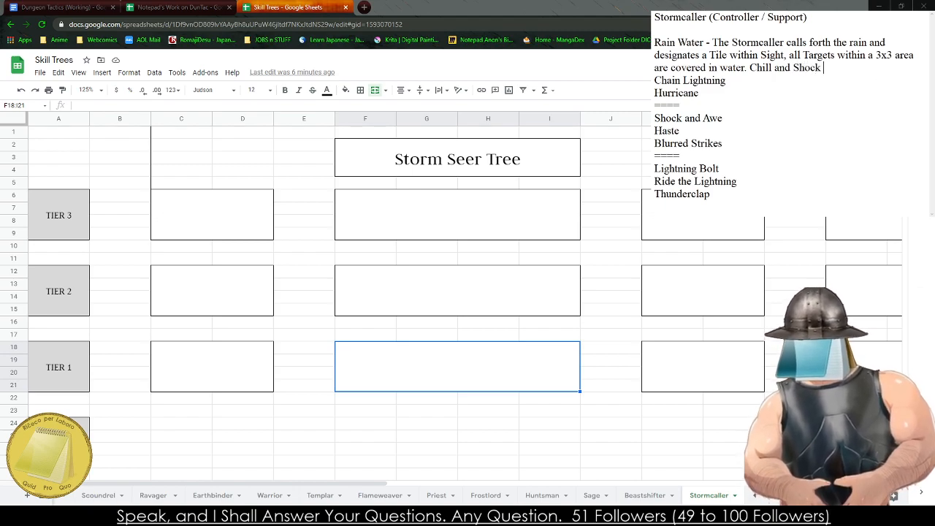
type("Effects last")
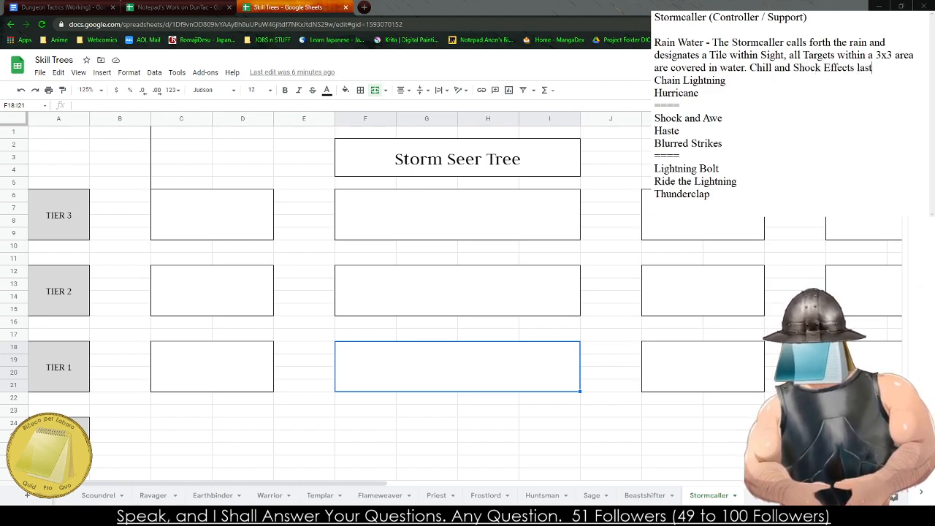
type(" twice as long and ")
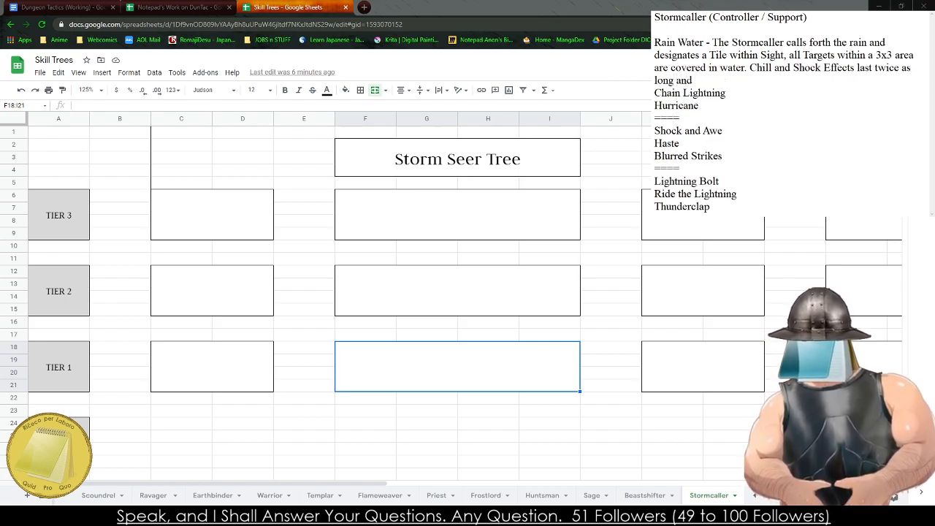
type("deal +2 Damage")
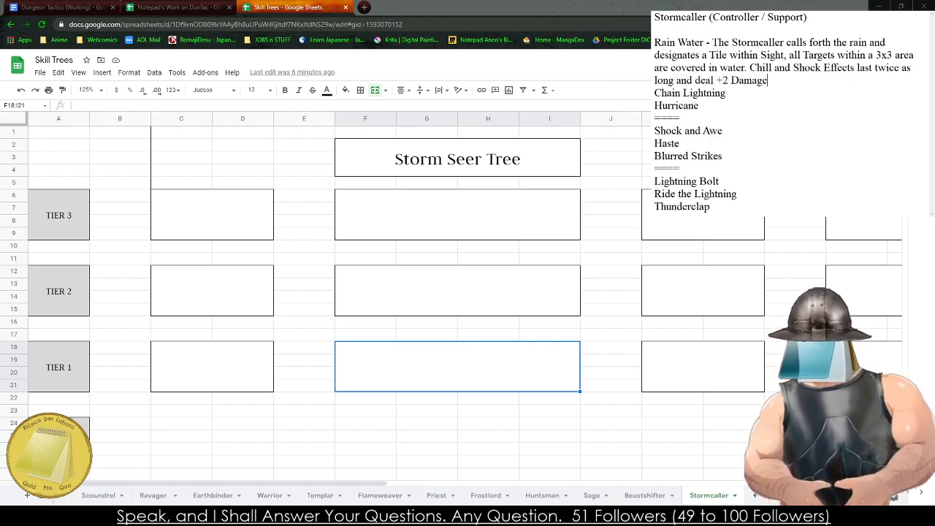
type(". - 3 ")
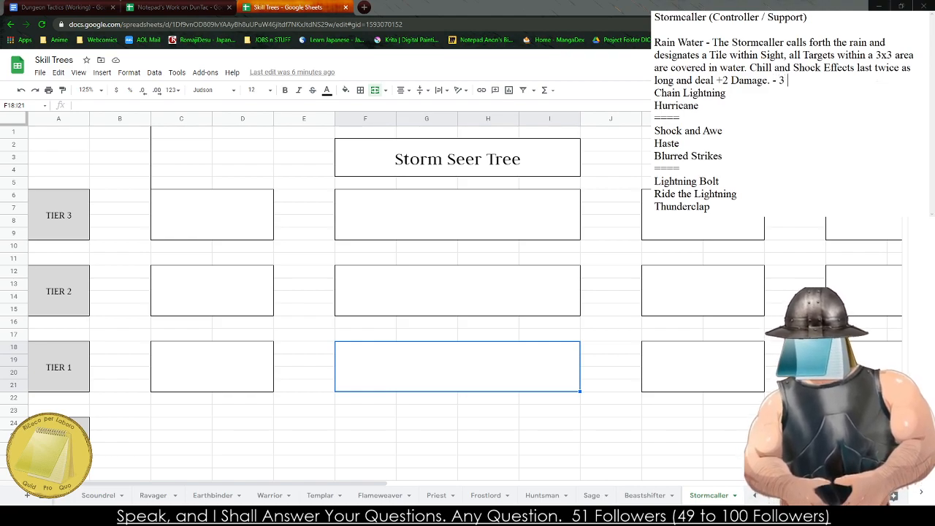
type("AP")
- End the "Rain Water" description with ". - 3 AP" and add an empty line before "Chain Lightning"
key("Return")
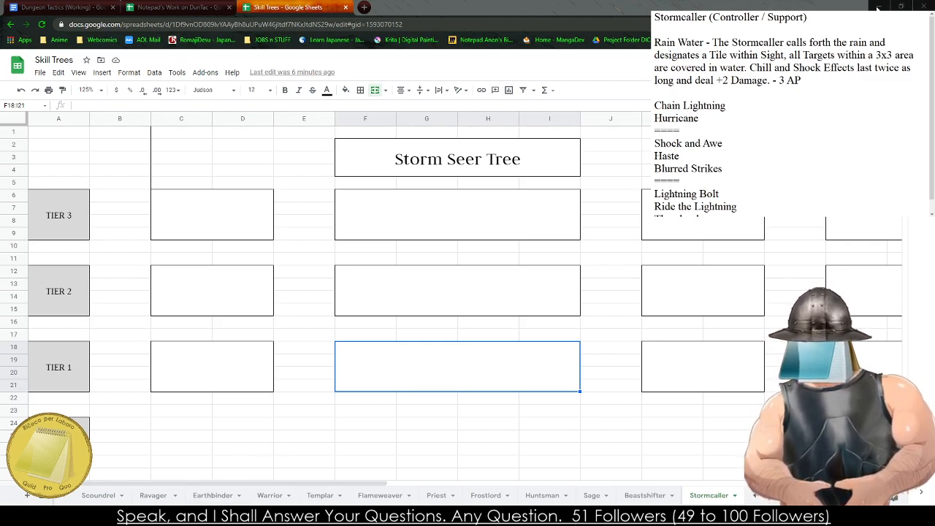
- Start a description after "Chain Lightning" with "- The Stormcaller chooses a Target and makes a"
left_click(738, 106)
type("- ")
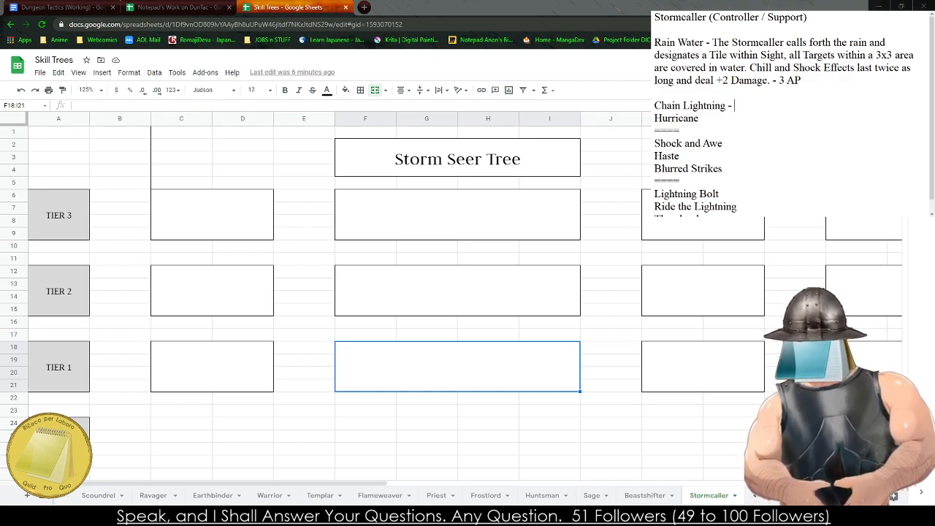
type("The Stormcaller ")
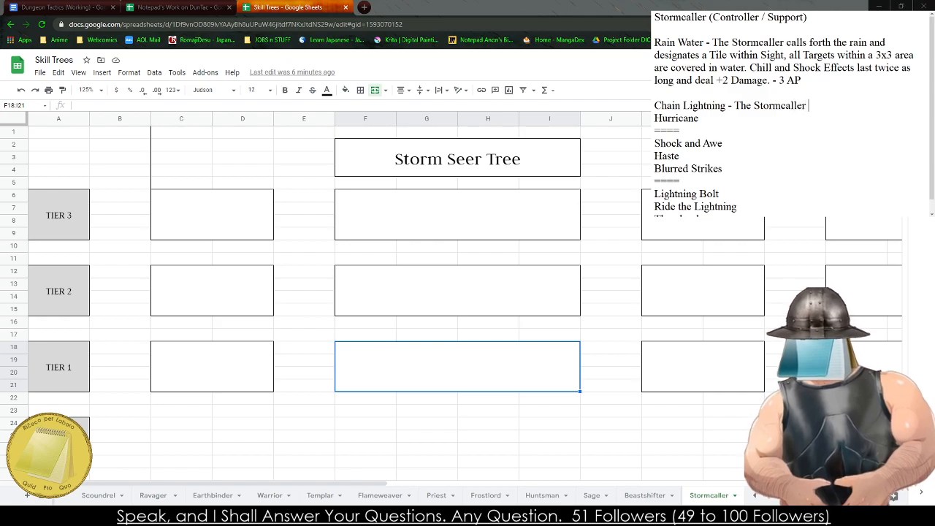
type("desgi")
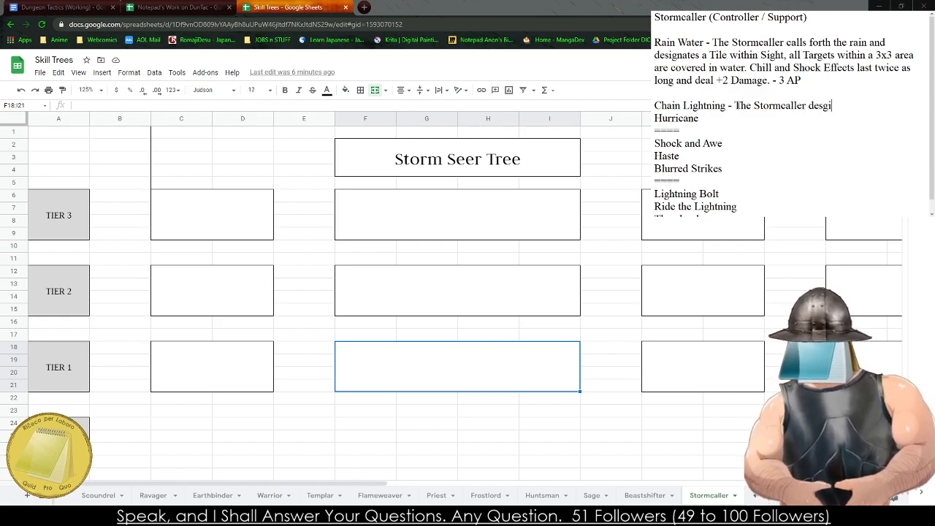
type("nates")
key("BackSpace")
key("BackSpace")
key("BackSpace")
key("BackSpace")
key("BackSpace")
key("BackSpace")
key("BackSpace")
key("BackSpace")
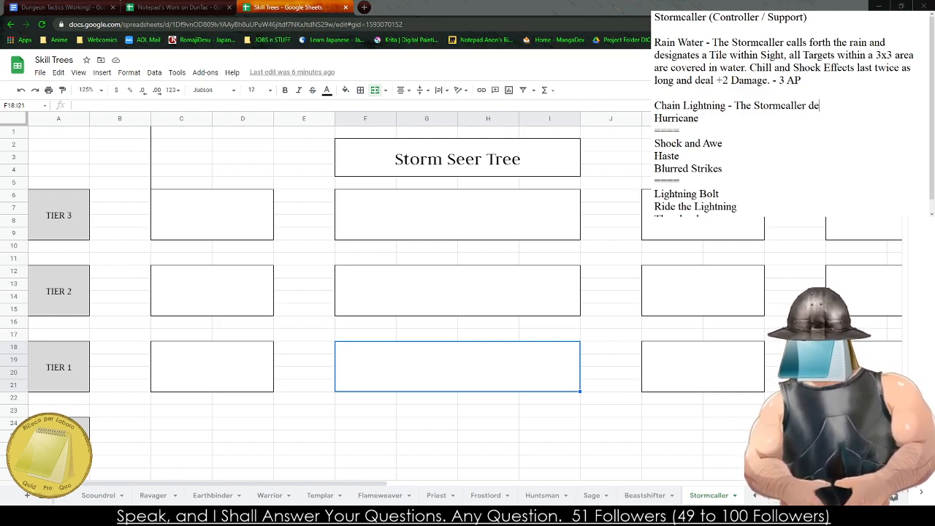
key("BackSpace")
key("BackSpace")
type("chooses a T")
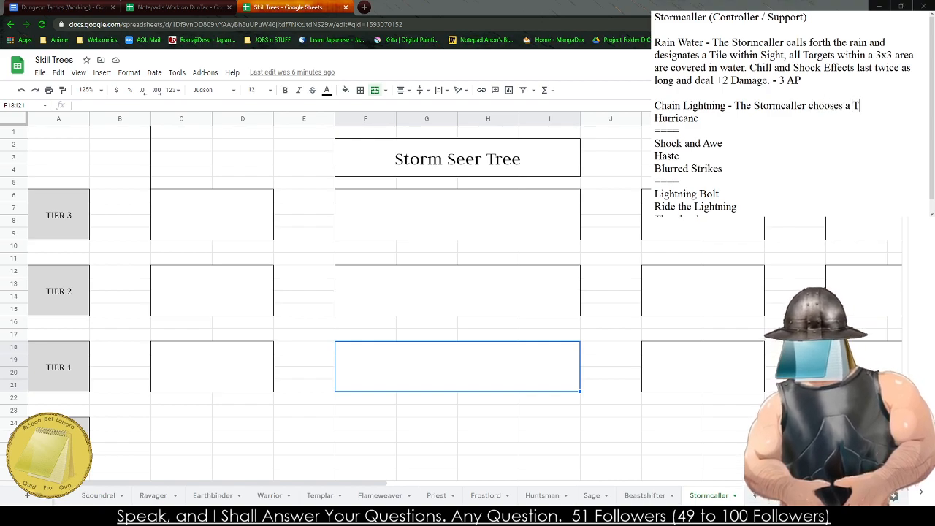
type("arget and makes a ")
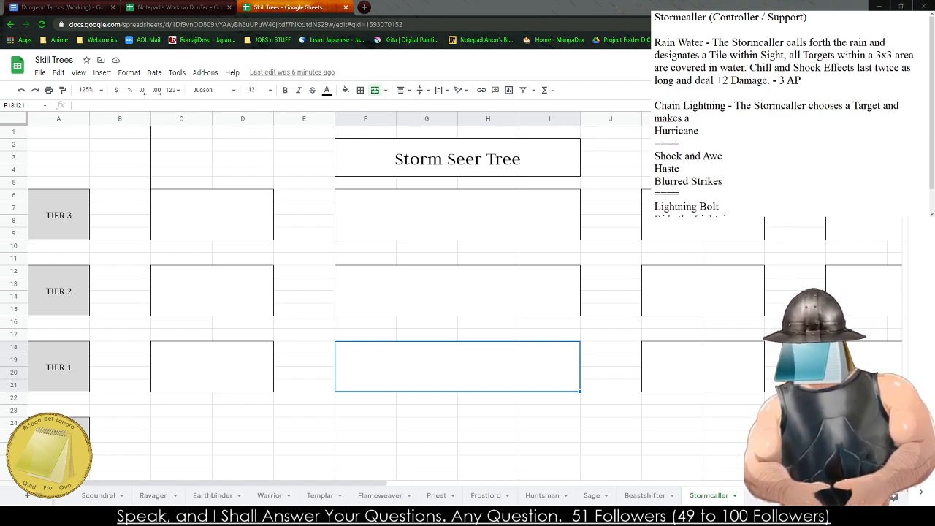
type("Arcana -2")
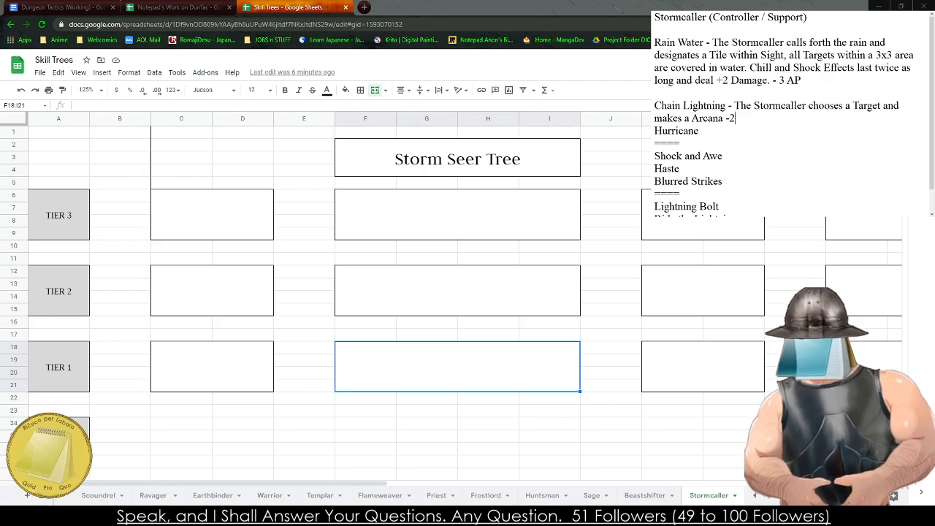
- Continue the "Chain Lightning" description after "makes a" with "Arcana - 2 Attack, if successful,"
key("BackSpace")
type("2 Attack, ")
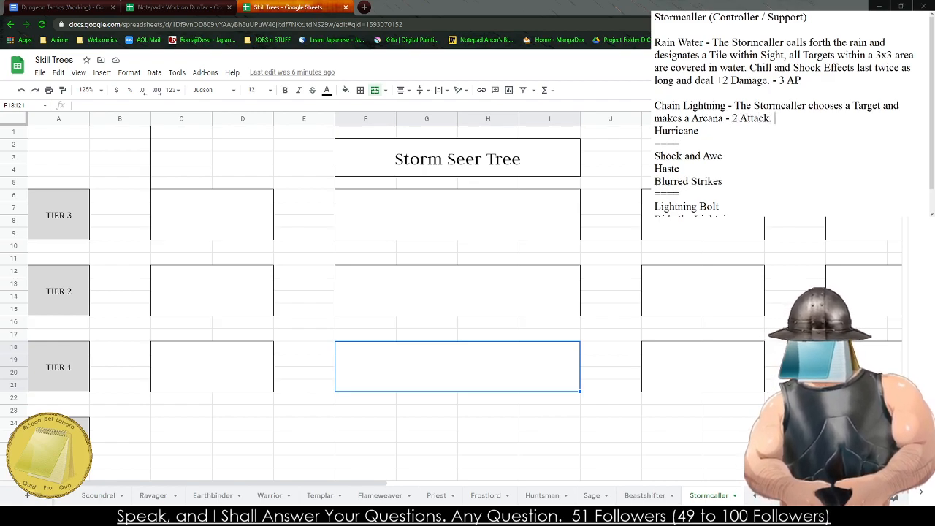
type("if successful,")
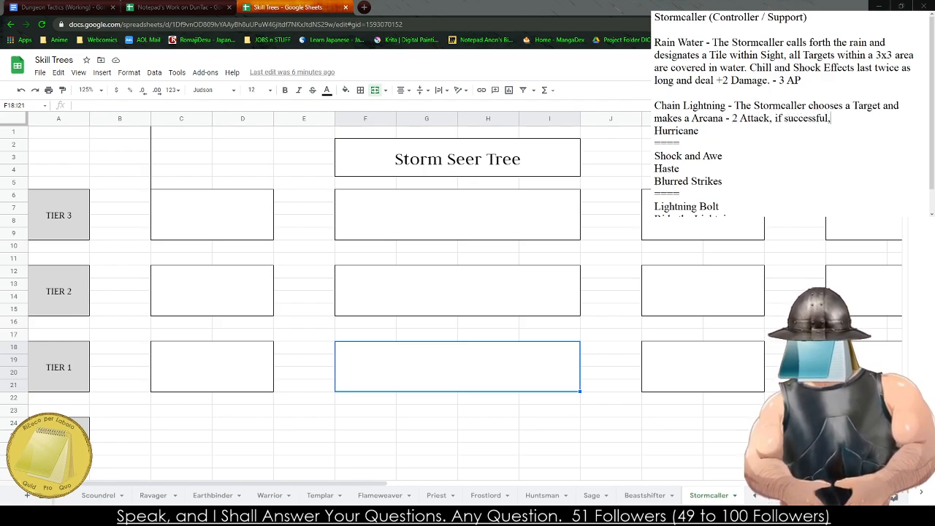
type(" the Attack wi")
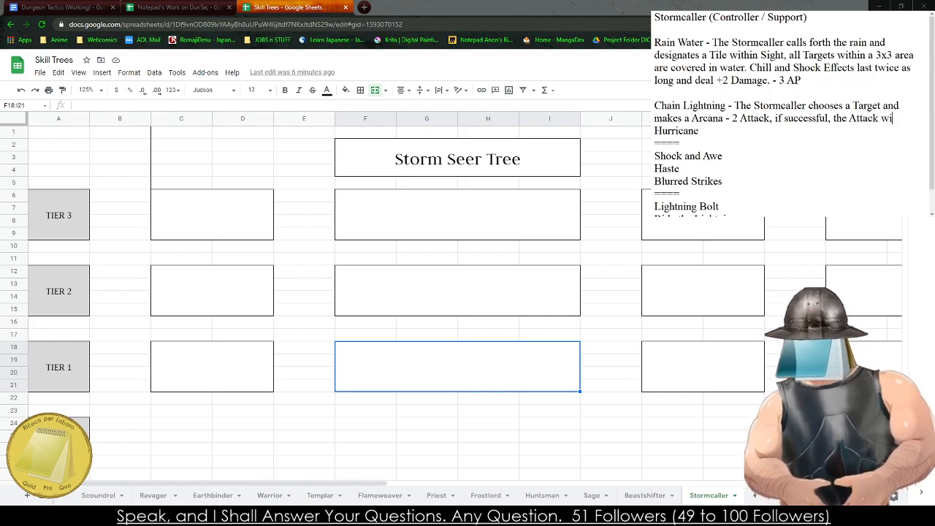
type("ll bounce from the mia")
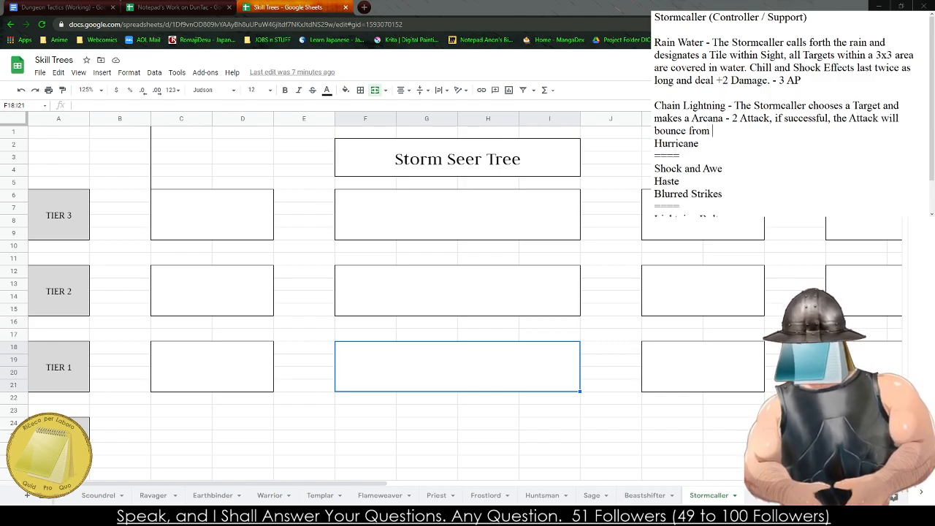
- Continue the "Chain Lightning" description with "the Attack will bounce from the main Target to two additional Targets of the Stormcaller's choice"
key("BackSpace")
key("BackSpace")
type("ain Tar")
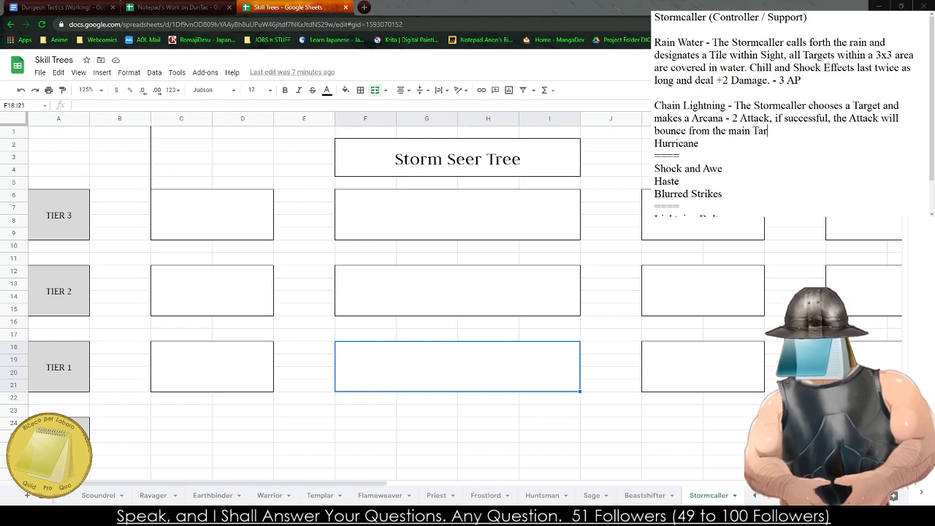
type("get to two ad")
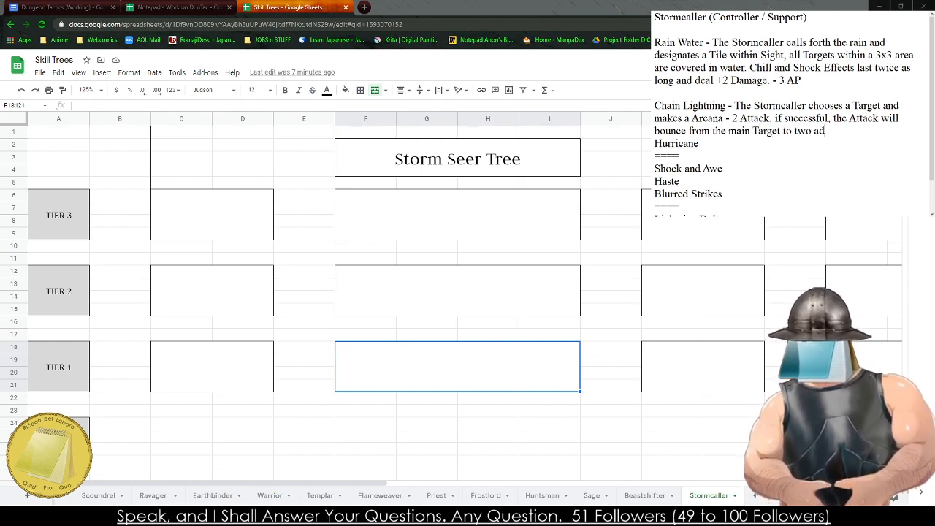
type("ditional Targets of the Stormcaller's choice")
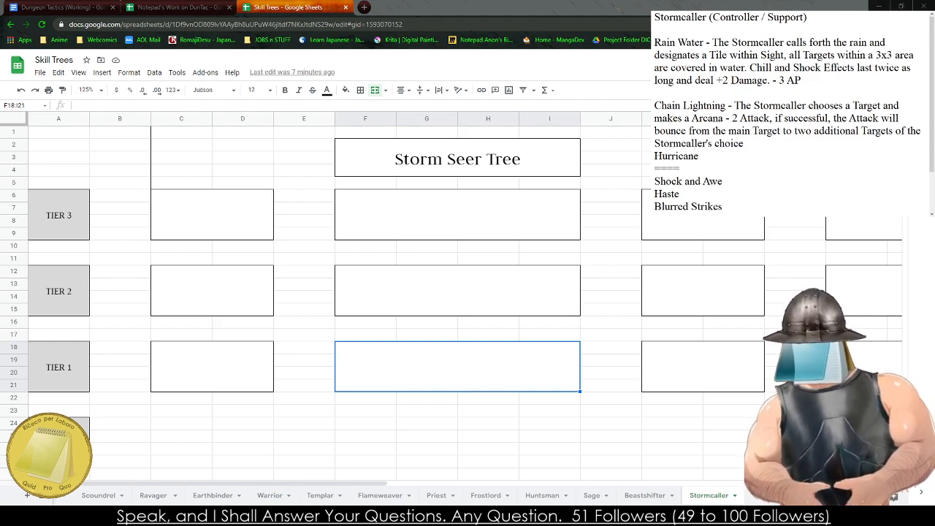
- Add an empty line before "Hurricane" and extend the "Chain Lightning" description after "choice" with "dealing damage and applying Shock."
key("Return")
left_click(753, 143)
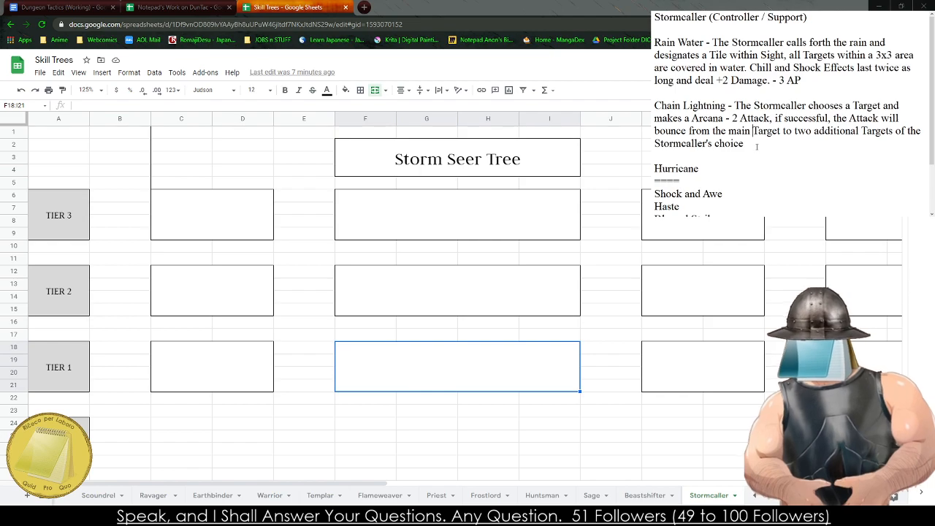
type("dealing damage ")
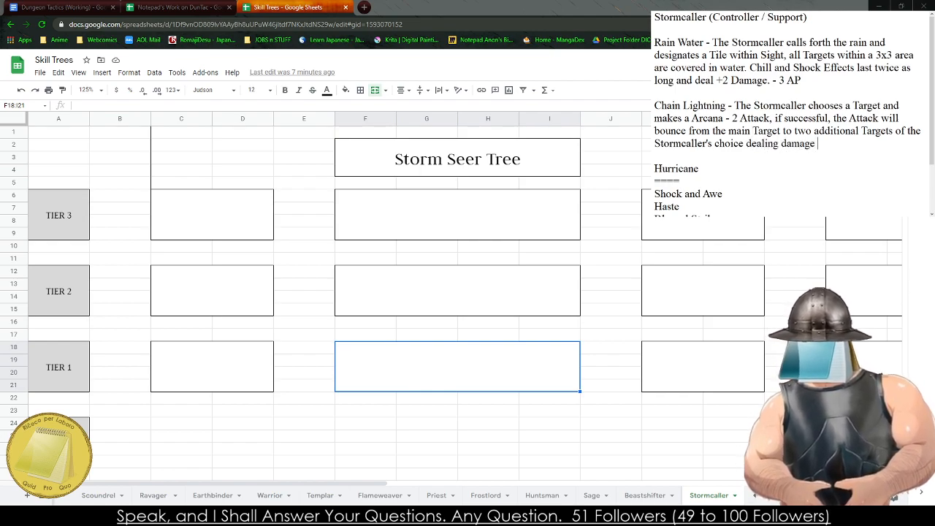
type("and applying Shock.")
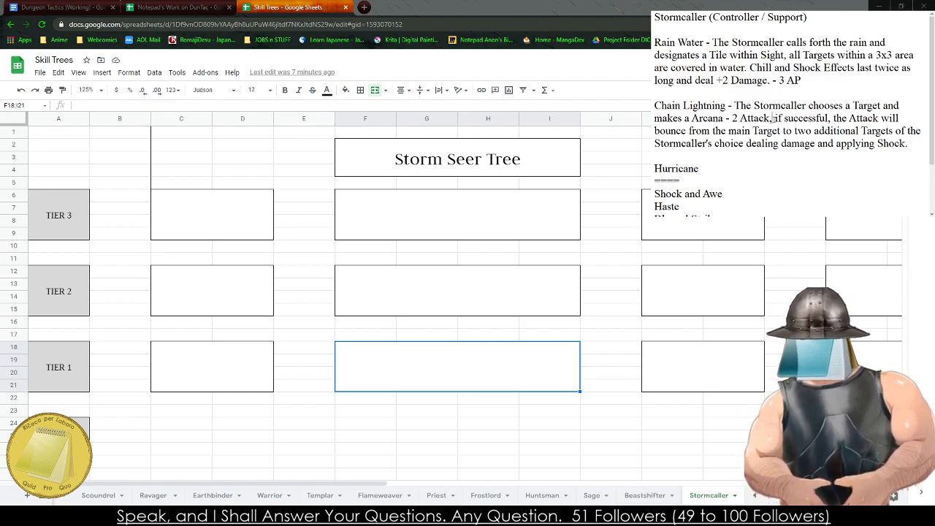
- In the "Chain Lightning" description, insert "that applies Shock (1)" after "2 Attack" and add "(1)" after the final "Shock"
left_click(771, 119)
type("that ")
type("applies Shock (")
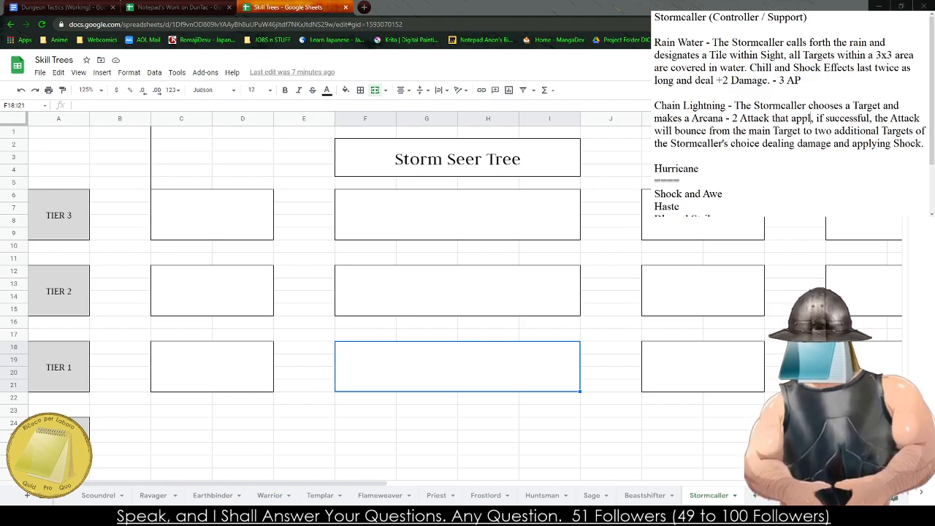
type("1)")
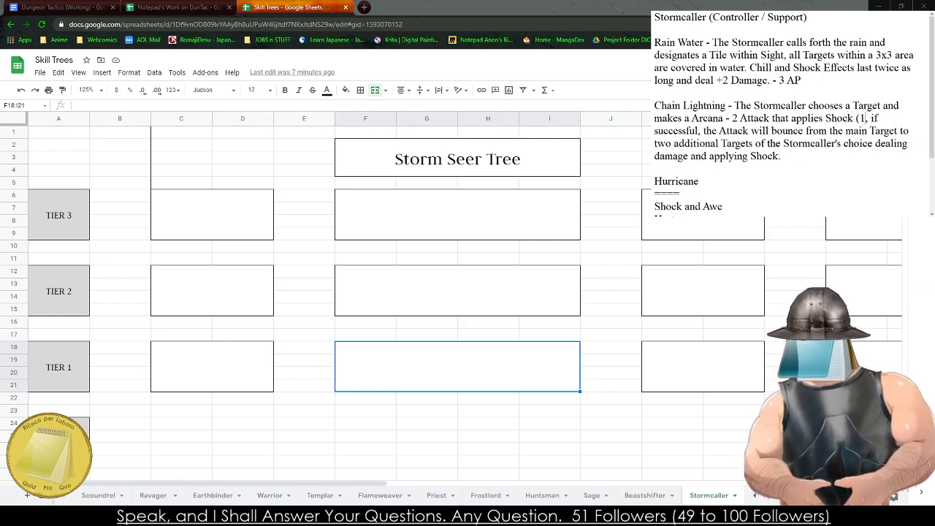
left_click(780, 155)
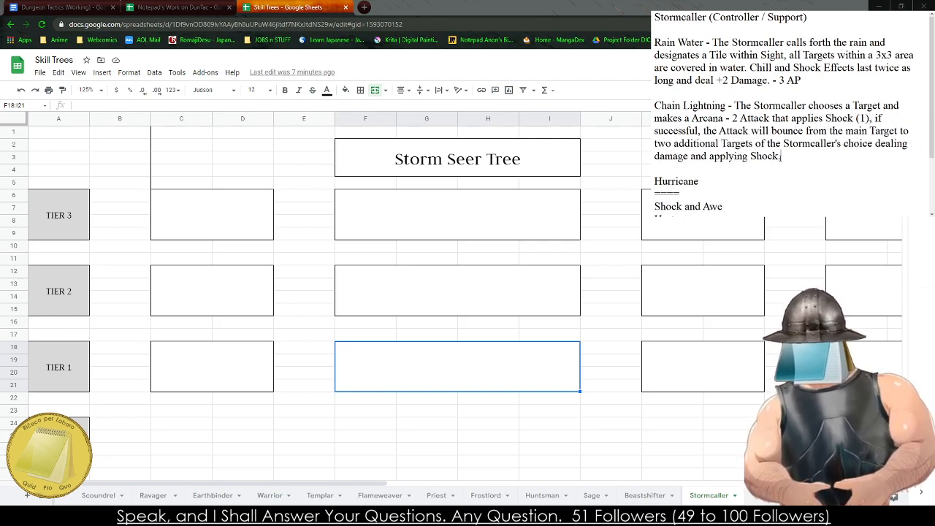
key("BackSpace")
type("(1).")
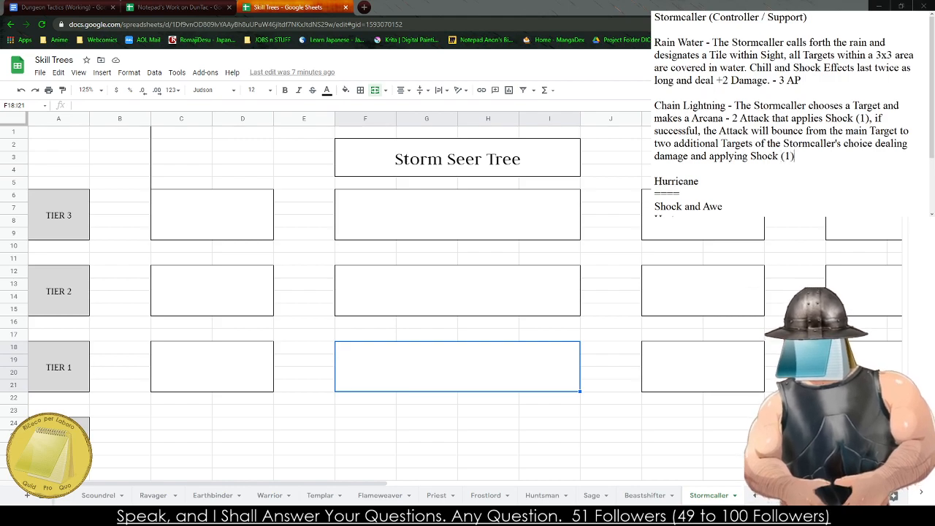
- End the "Chain Lightning" description with "- 4 AP" and remove the "- 2" after "Arcana"
left_click(818, 158)
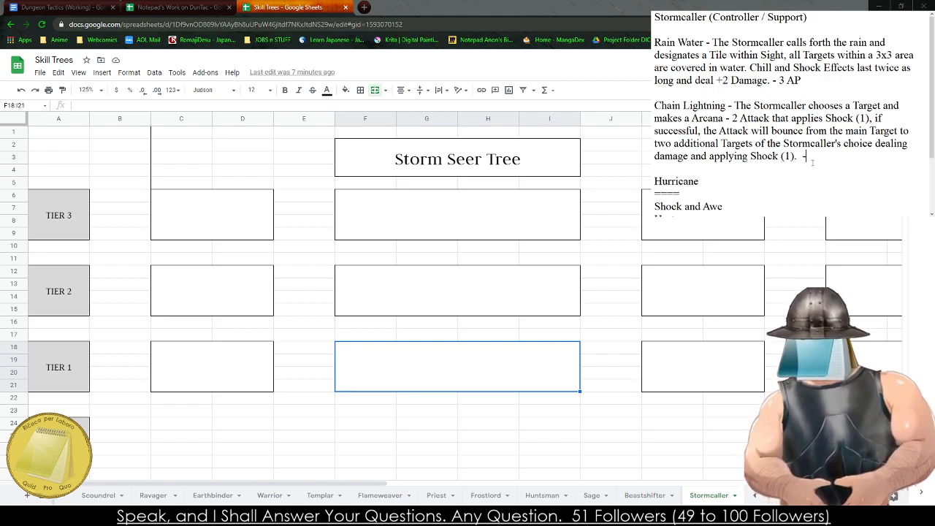
type("- 4 AP")
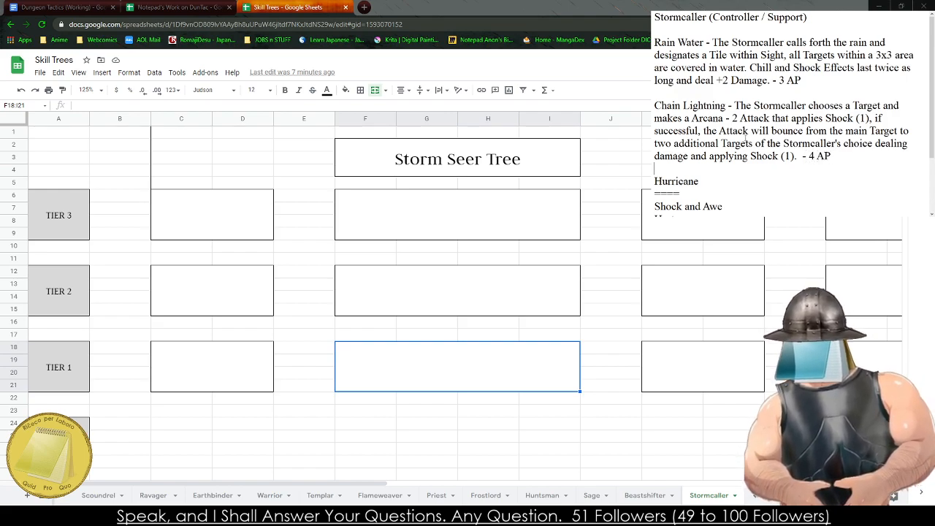
left_click(736, 118)
key("BackSpace")
key("BackSpace")
key("BackSpace")
key("BackSpace")
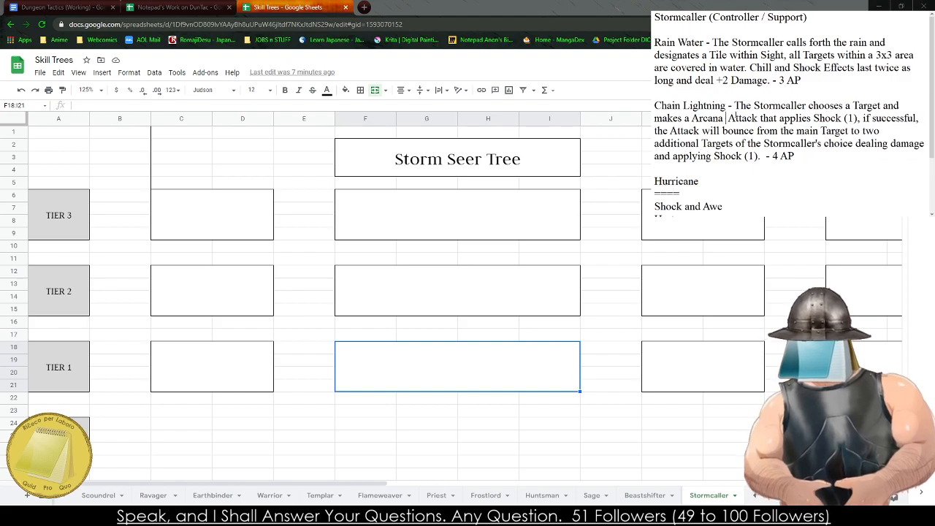
- Check the Stormcaller's stat ranking and the statistics chart in the Dungeon Tactics document, and return to the Skill Trees sheet and notes
left_click(717, 192)
left_click(176, 7)
left_click(77, 8)
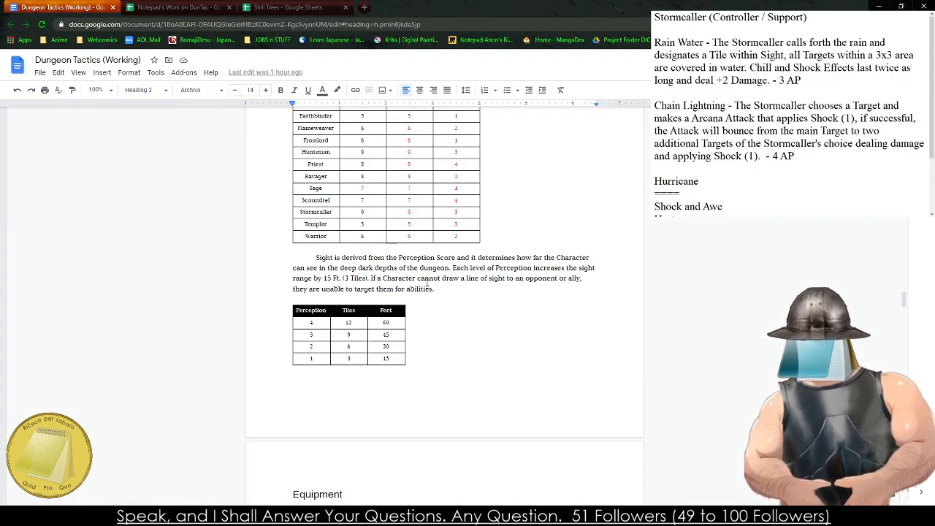
scroll(428, 280, "up", 10)
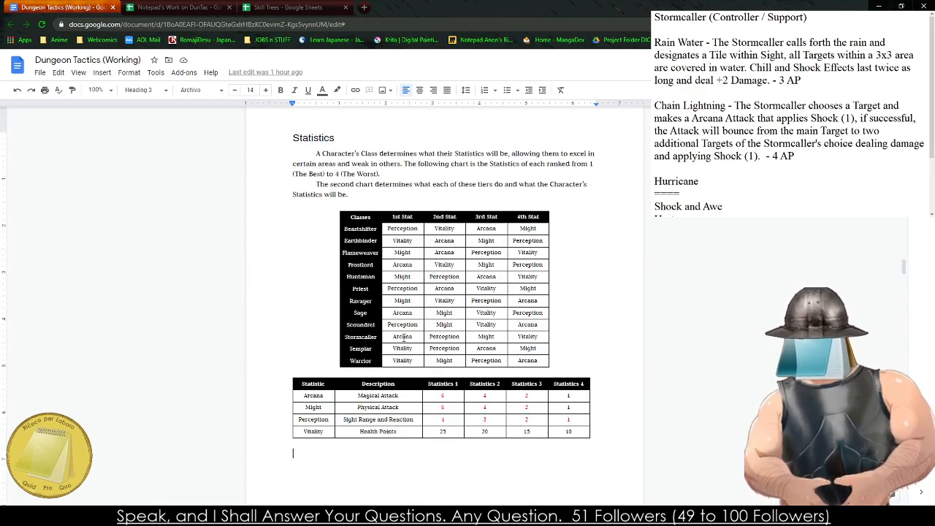
left_click(351, 420)
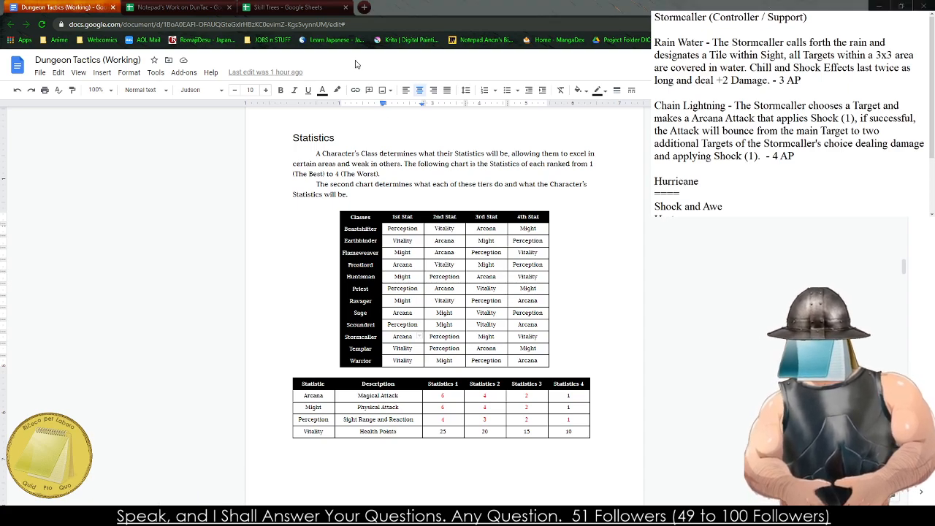
left_click(329, 6)
left_click(680, 194)
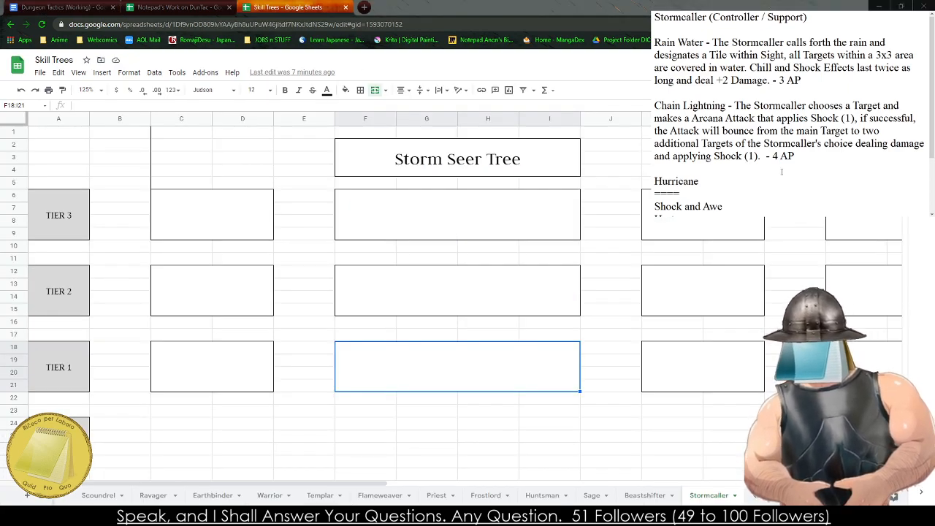
- Reread the "Chain Lightning" description, focusing on its Shock effect and the bounce to two additional Targets
left_click_drag(782, 144, 861, 143)
left_click_drag(808, 118, 888, 130)
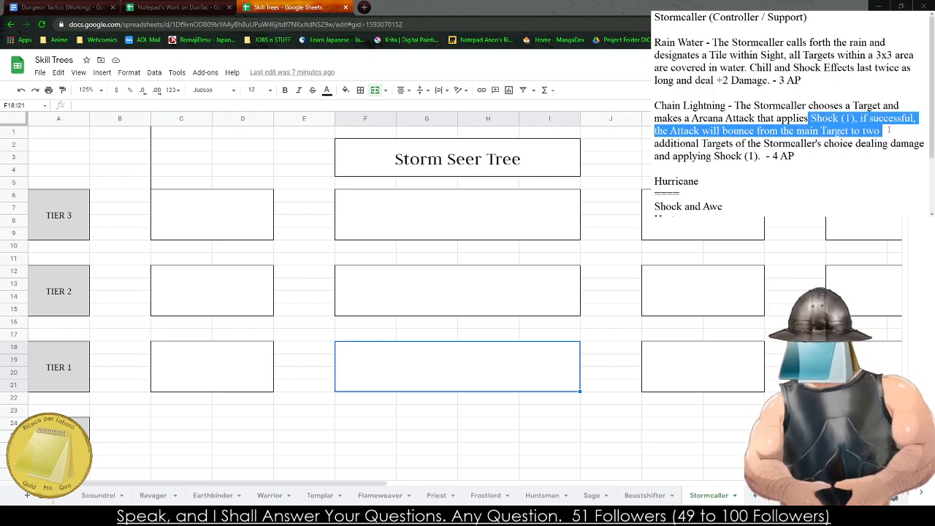
left_click(866, 131)
left_click_drag(671, 131, 873, 130)
left_click(783, 131)
left_click_drag(740, 143, 840, 143)
left_click(840, 143)
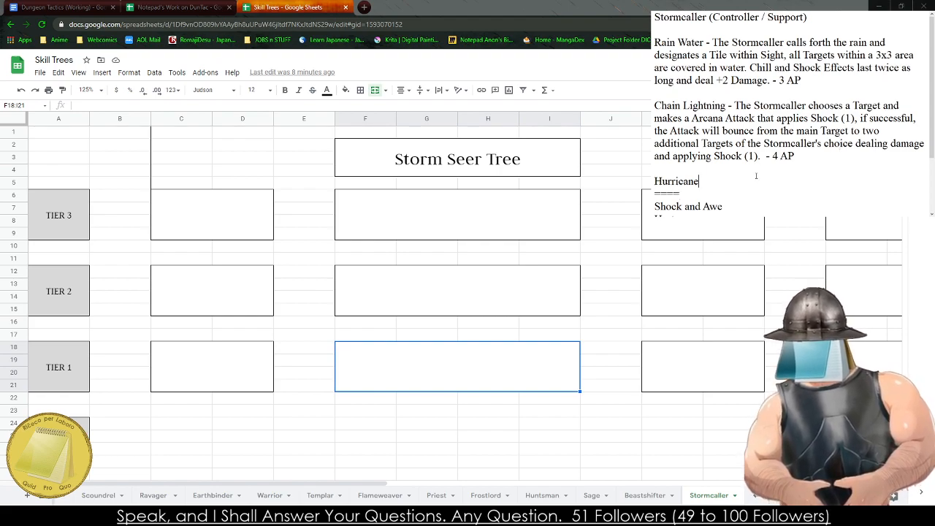
- Start a description after "Hurricane" with "- The Stormcaller designates a Tile and"
type("0 Th")
key("BackSpace")
key("BackSpace")
key("BackSpace")
key("BackSpace")
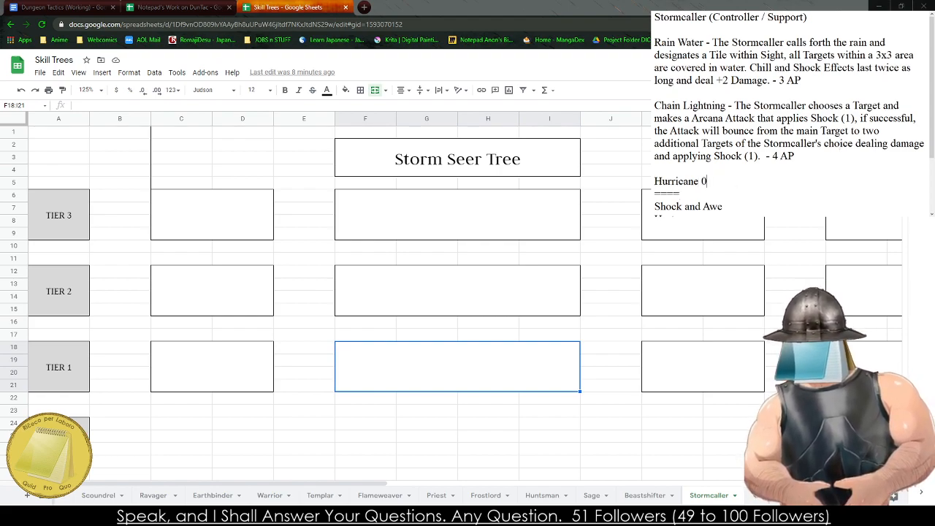
type("- The Stormcall")
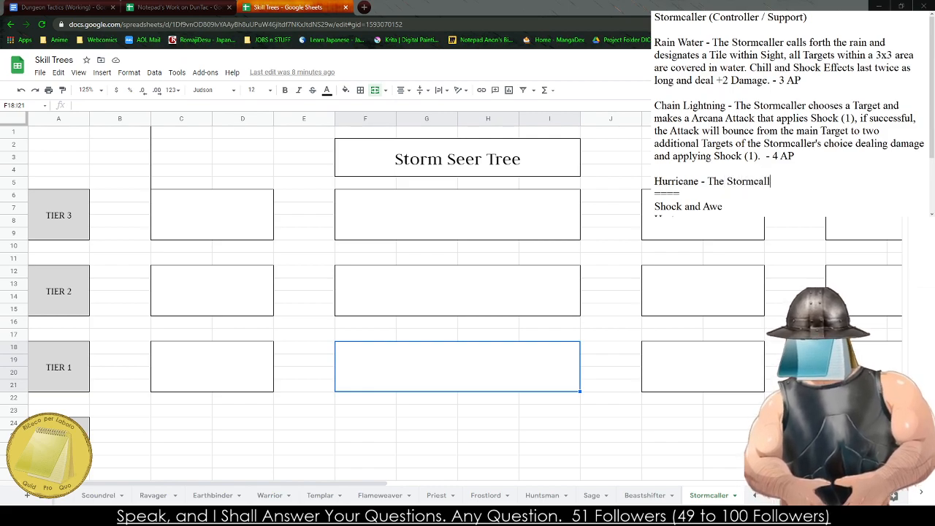
type("er chooses")
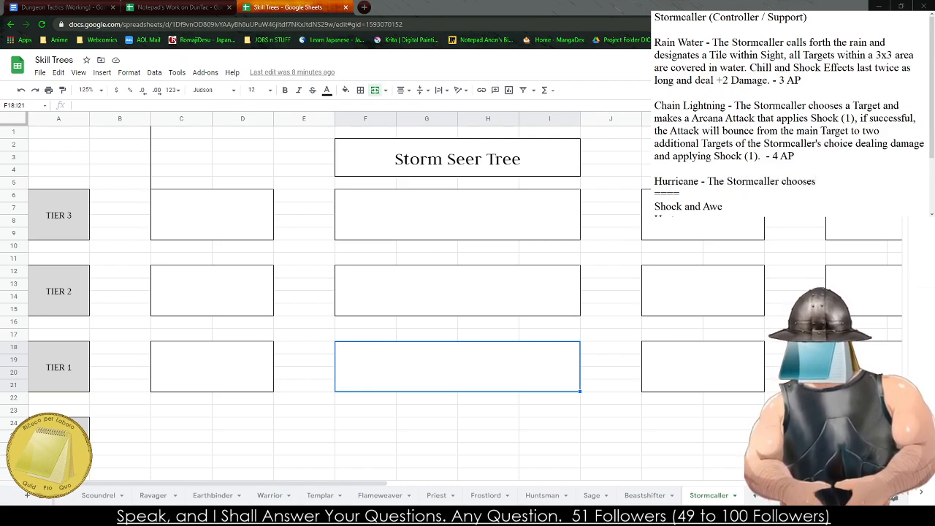
key("BackSpace")
key("BackSpace")
key("BackSpace")
key("BackSpace")
key("BackSpace")
key("BackSpace")
key("BackSpace")
type("des")
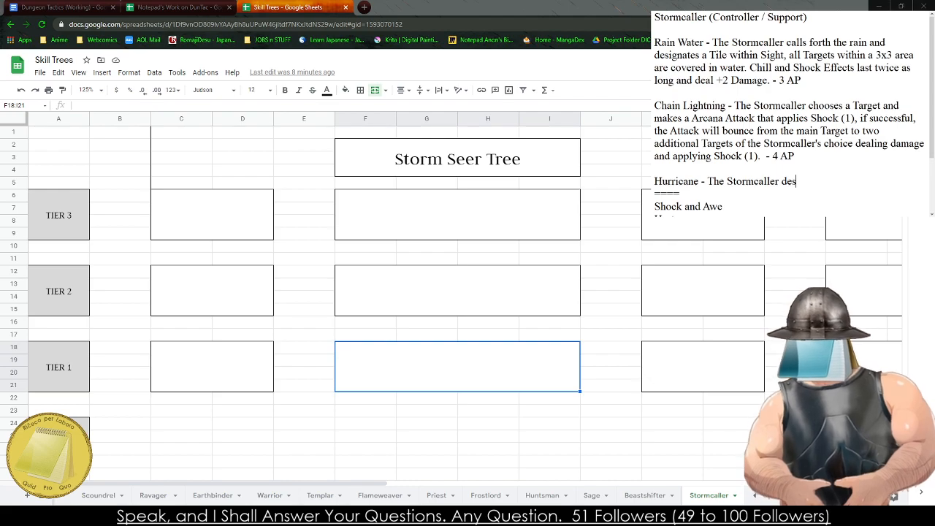
type("ignates a T")
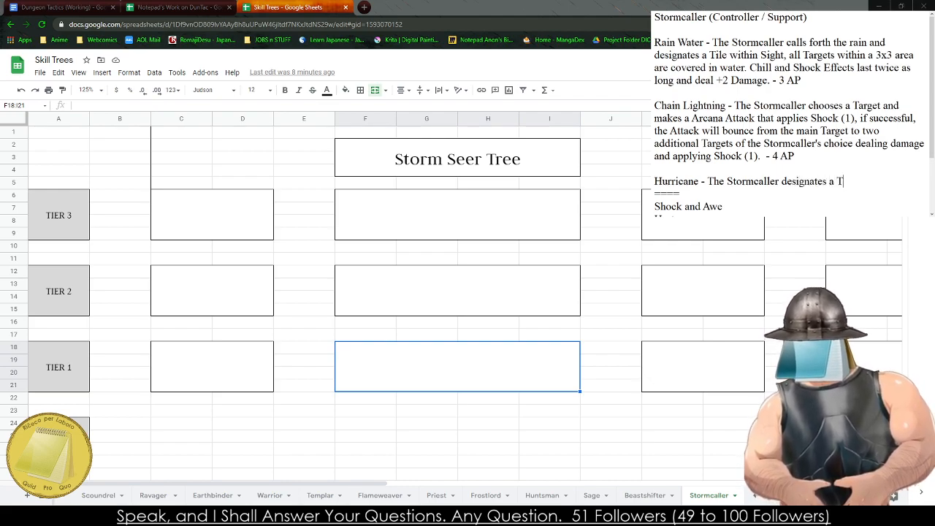
type("ile and ")
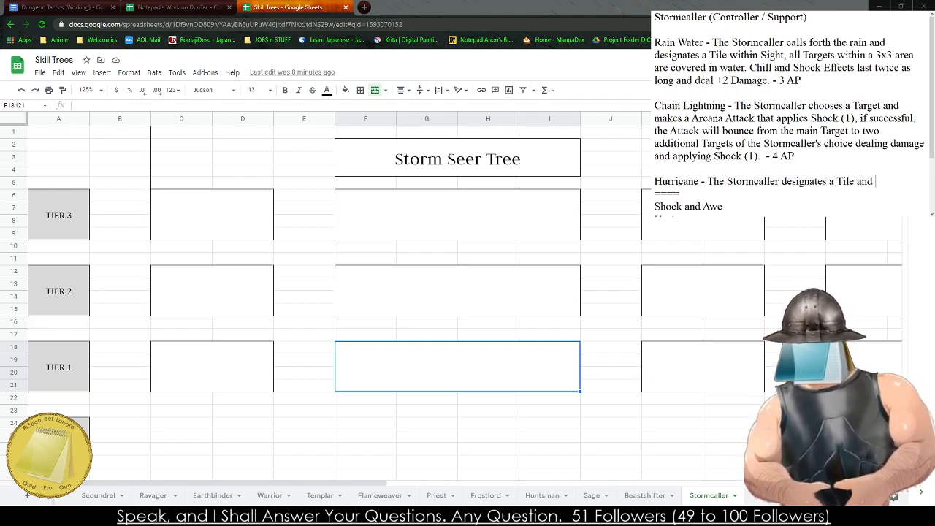
type("all Targets")
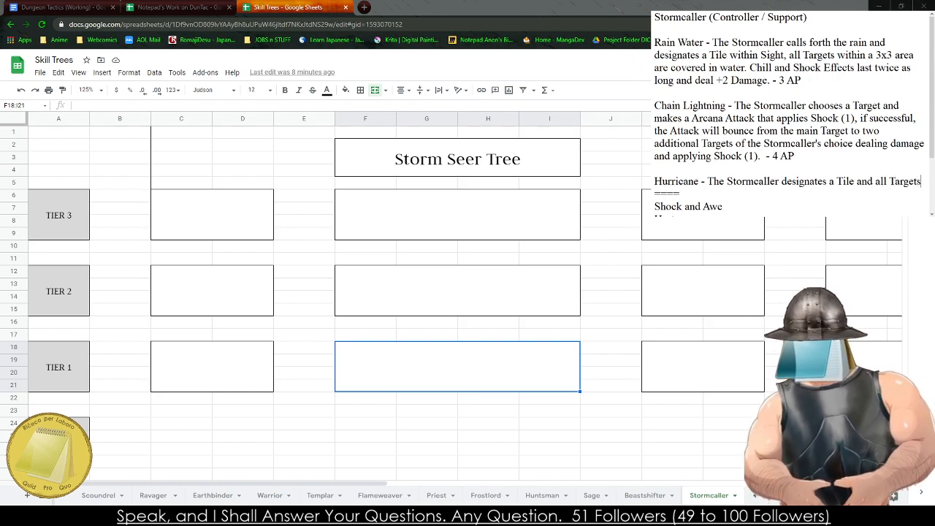
type(" within a 5")
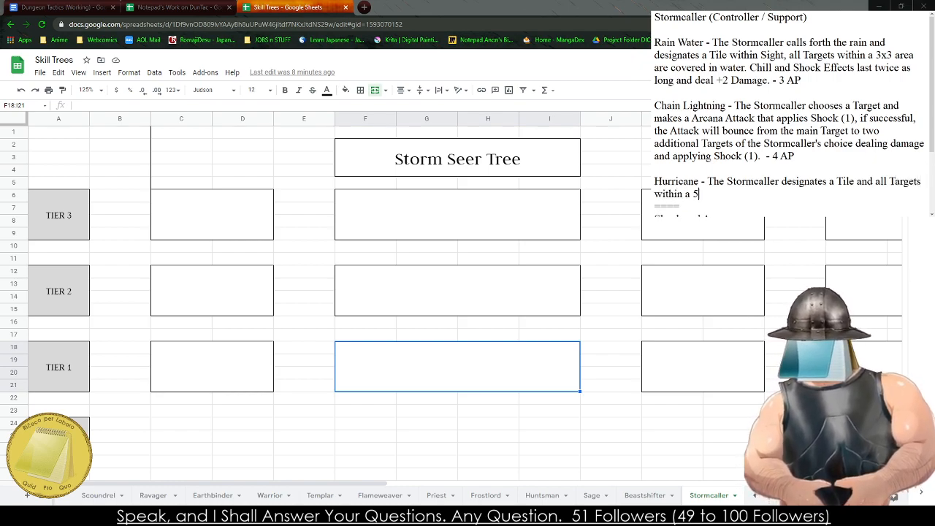
type("x5 rad")
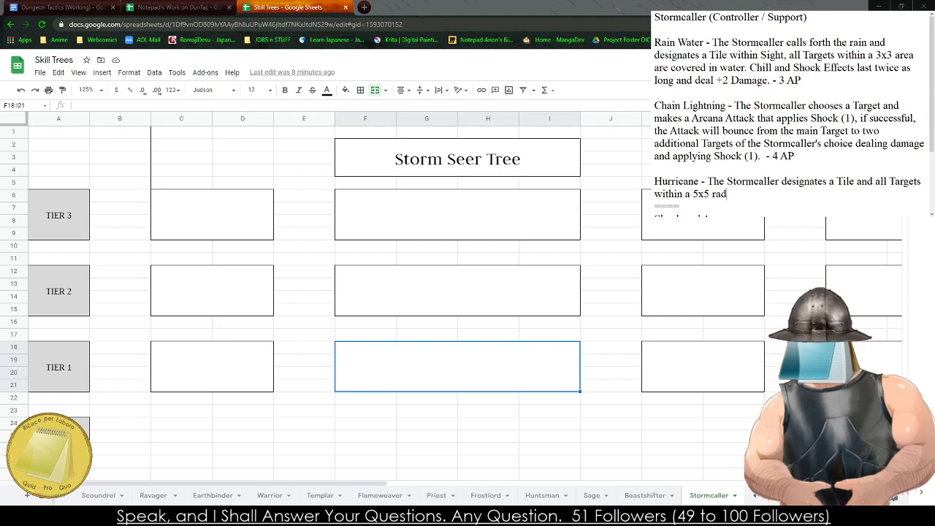
type("ius are opu")
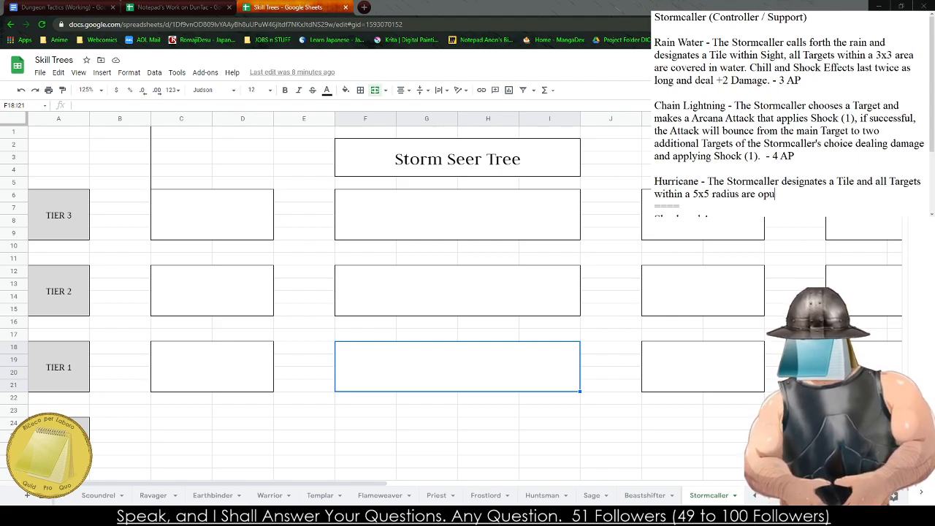
- Continue the "Hurricane" description after "radius are" with "pulled towards the Tile"
key("BackSpace")
key("BackSpace")
key("BackSpace")
type("pulled towar")
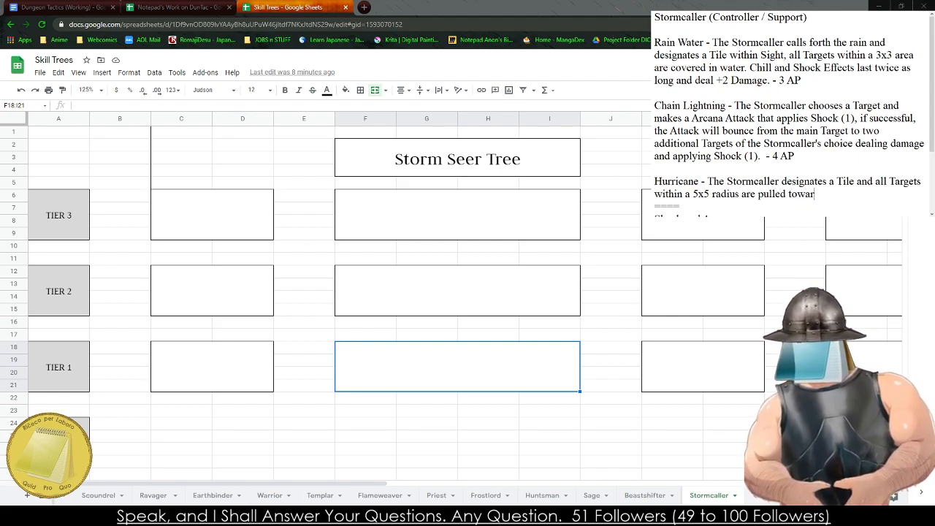
type("ds the Cent")
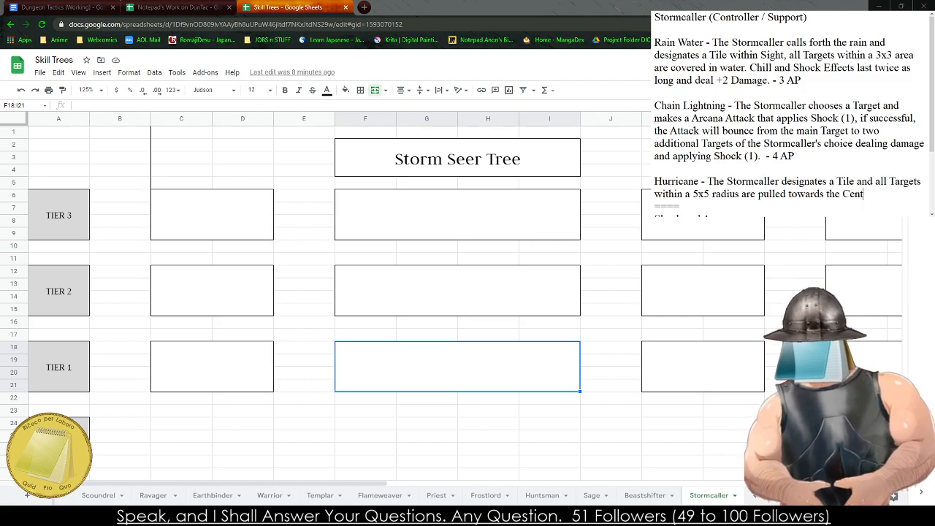
key("BackSpace")
key("BackSpace")
key("BackSpace")
key("BackSpace")
key("BackSpace")
key("BackSpace")
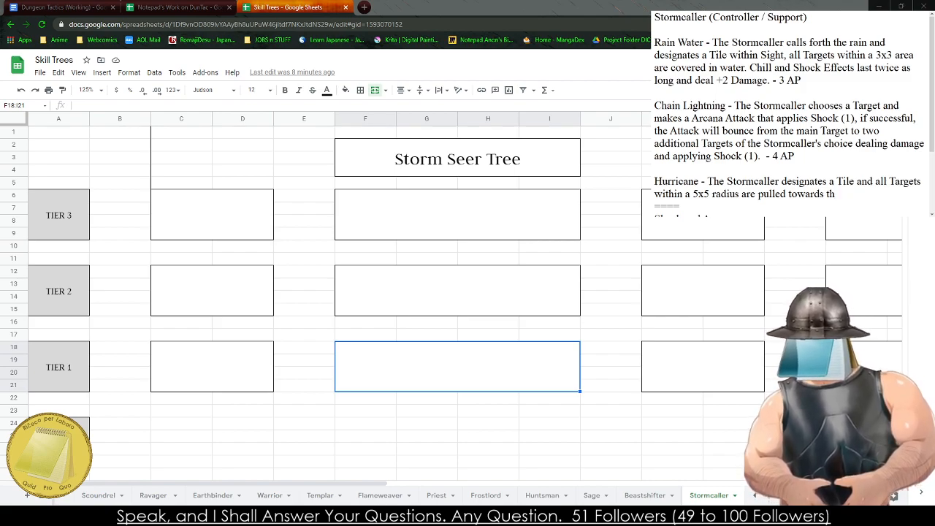
type("e Tile")
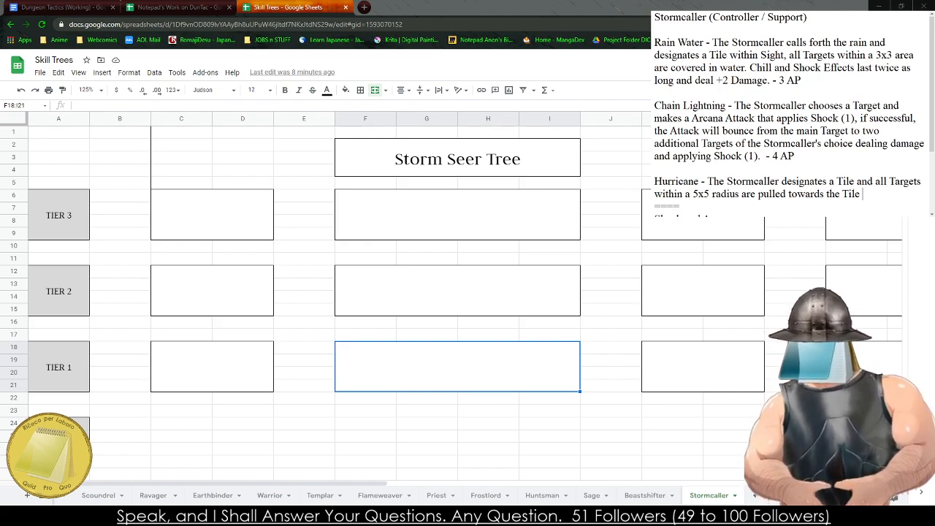
- End the "Hurricane" sentence about pulling Targets with a period and add "This lasts two turns."
type(".")
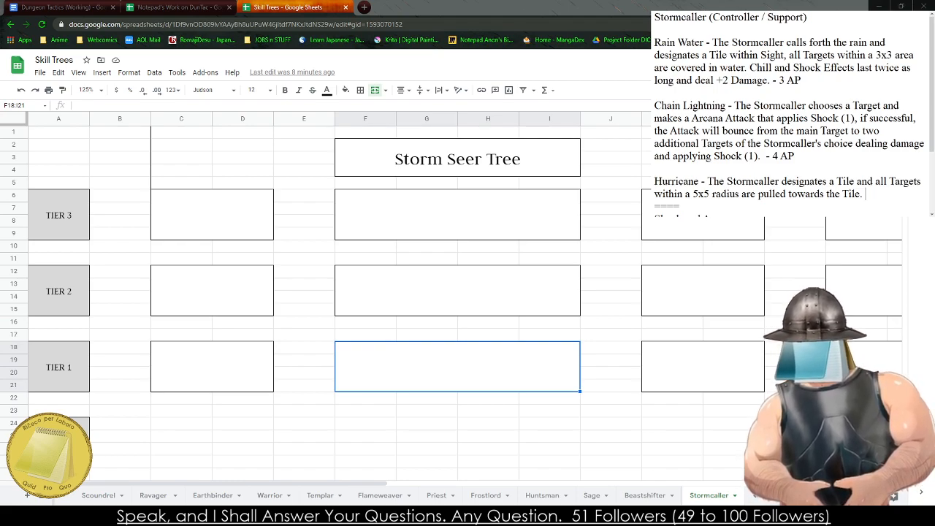
type("This lasts t")
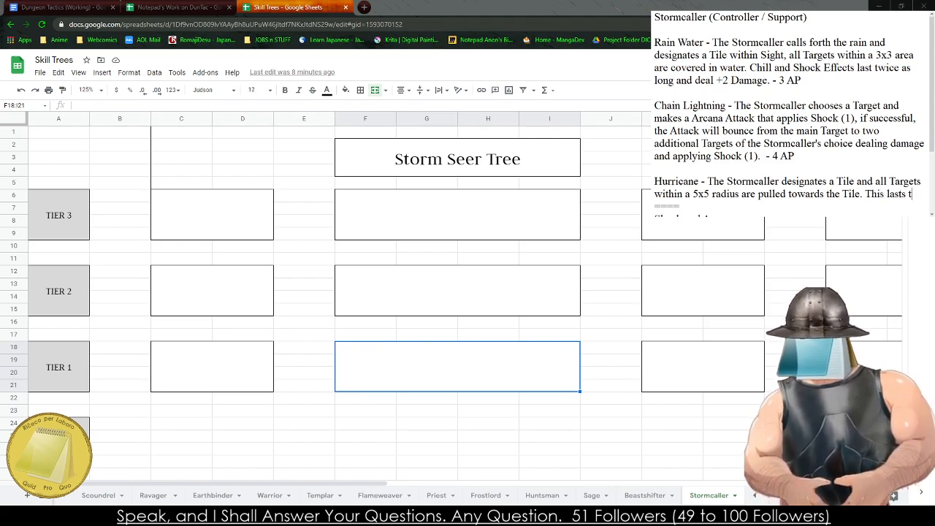
type("wo turns.")
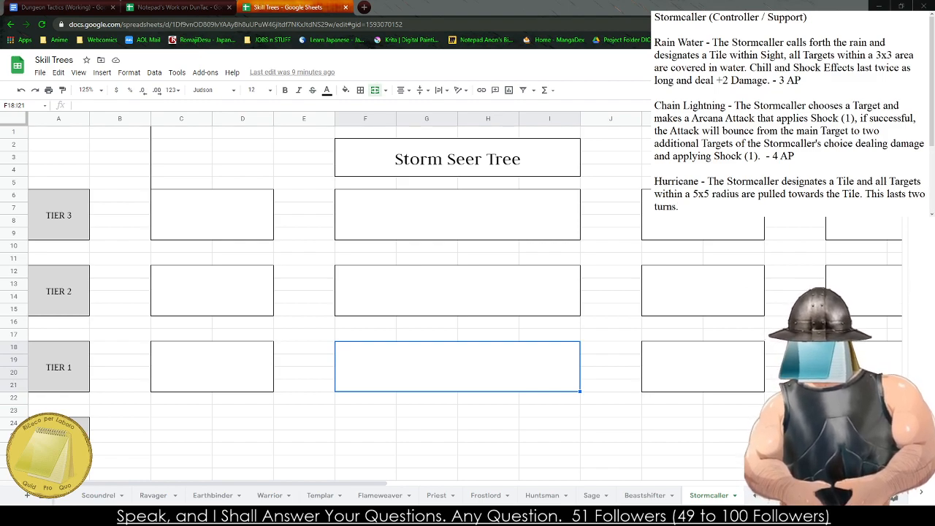
type(" -")
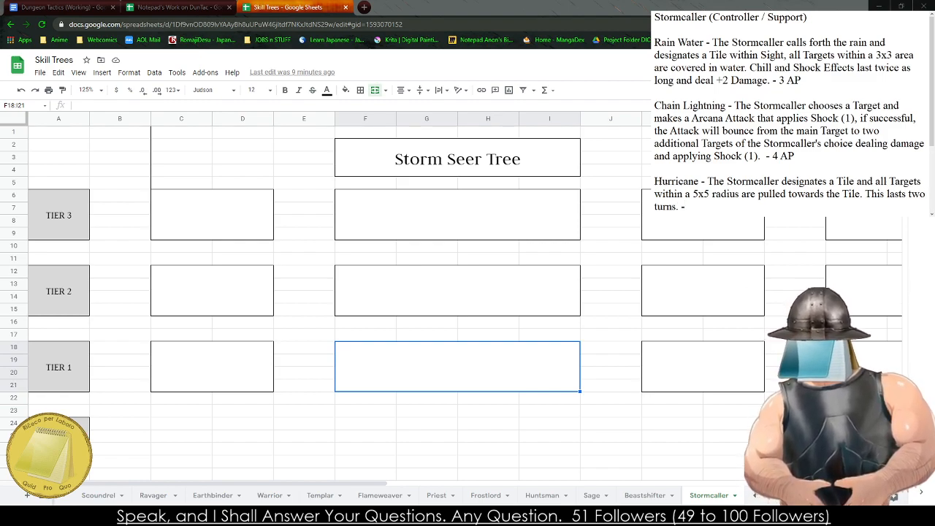
key("BackSpace")
- Add "If Targets collide, they each deal Size + 1 Physical Damage to one another." to the "Hurricane" description
type("If")
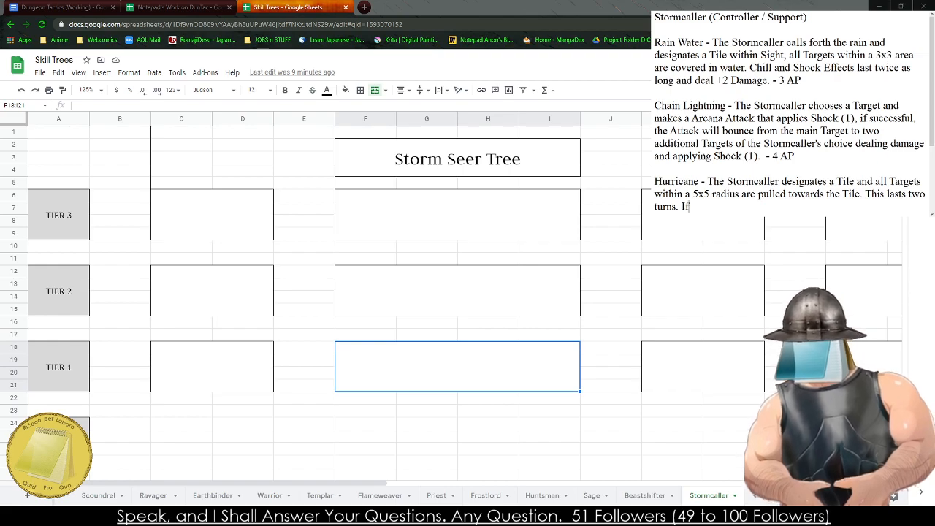
type(" Targt")
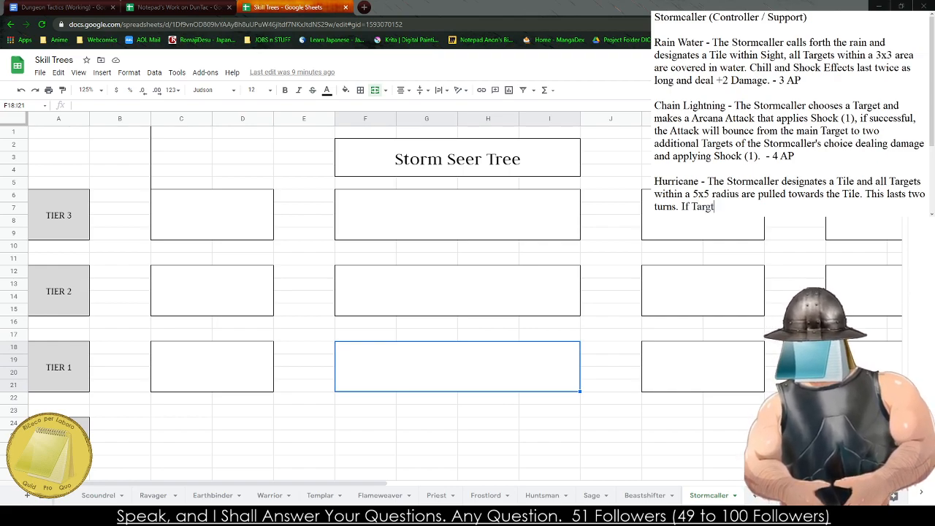
type("ets collide, ")
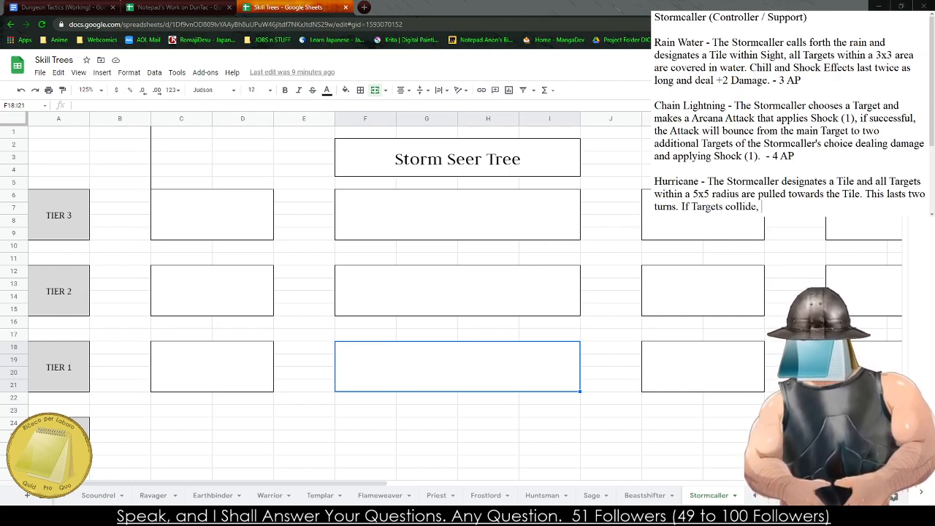
type("they each deal Size +")
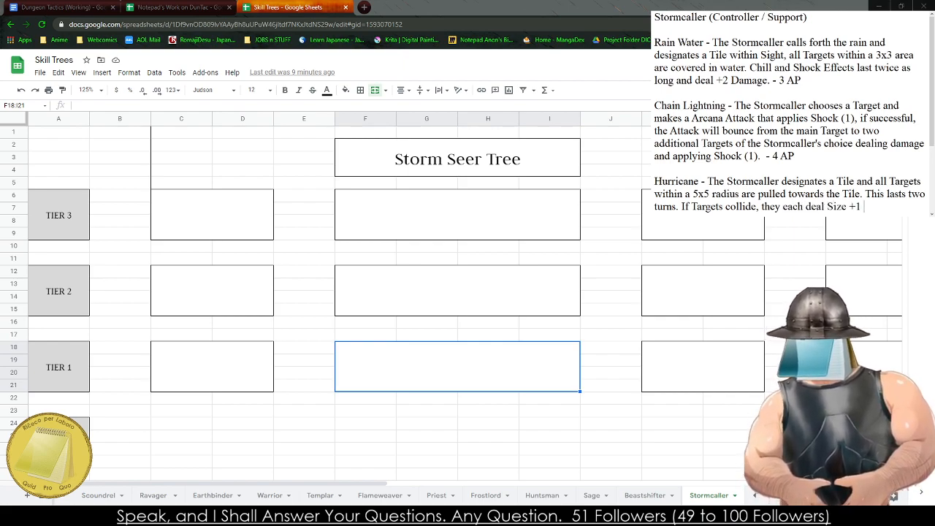
type(" 1 Damag")
key("BackSpace")
key("BackSpace")
key("BackSpace")
key("BackSpace")
key("BackSpace")
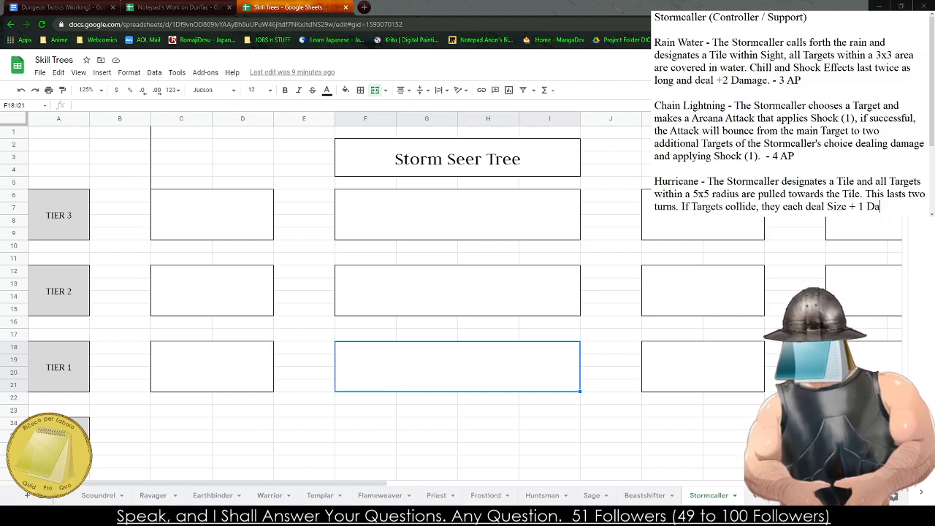
type("Physical Dama")
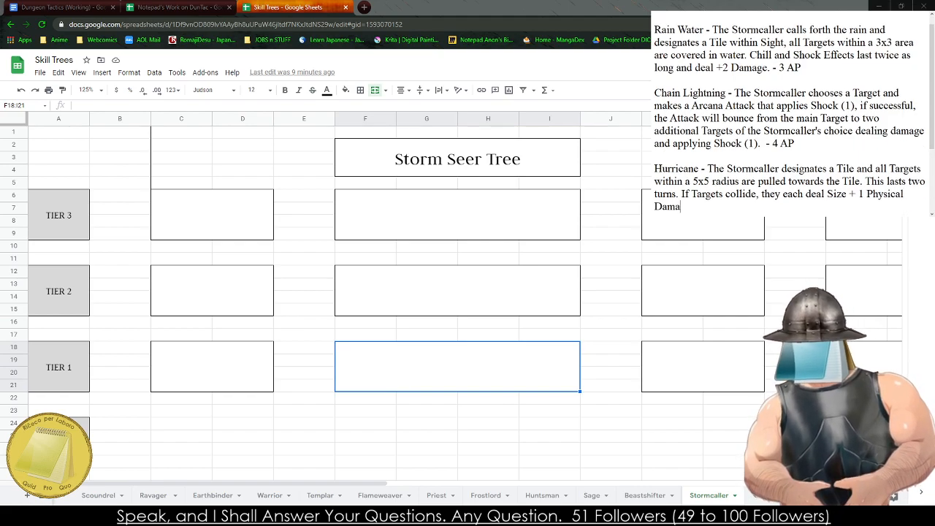
type("ge to one another.")
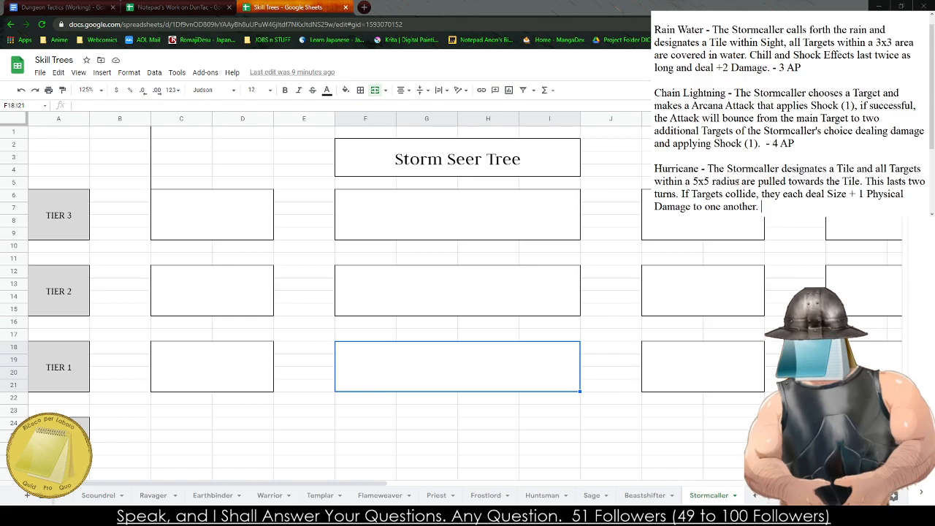
- Close the "Hurricane" description with the cost "- 4 AP" and leave blank lines below it
type("4 AP")
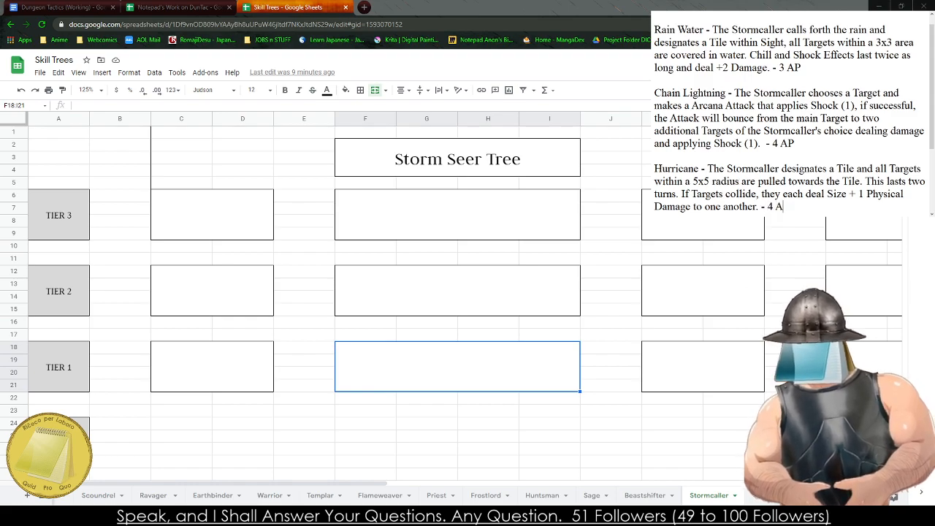
key("Return")
key("Return")
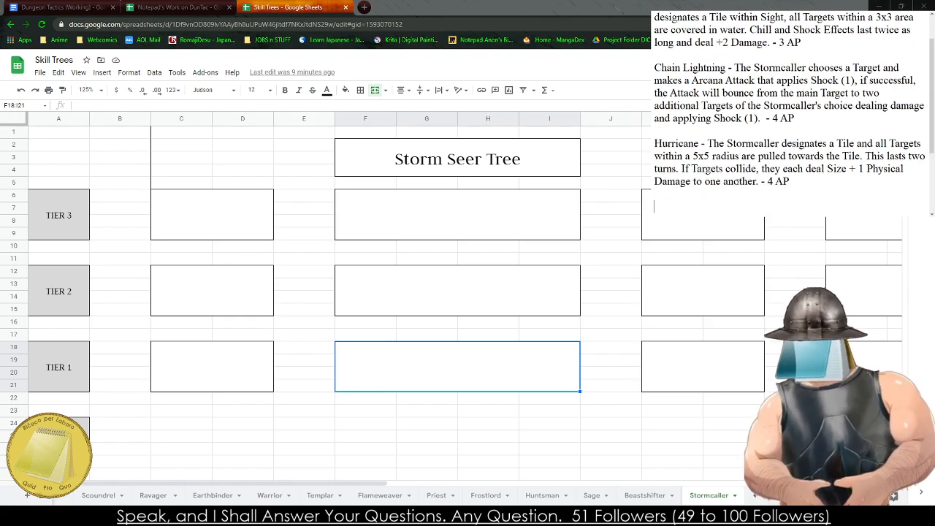
- Copy the full "Rain Water" description from the notes into the wide Tier 1 box of the Storm Seer Tree
scroll(707, 96, "up", 1)
left_click_drag(824, 67, 655, 53)
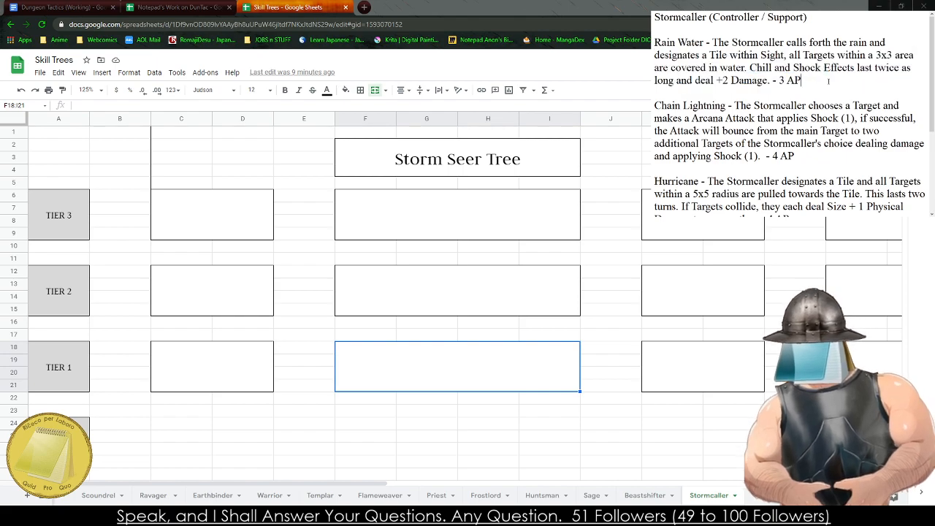
left_click_drag(801, 80, 654, 43)
type("Rain Water - The Stormcaller calls forth the rain and designates a Tile within Sight, all Targets within a 3x3 area are covered in water. Chill and Shock Effects last twice as long and deal +2 Damage. - 3 AP")
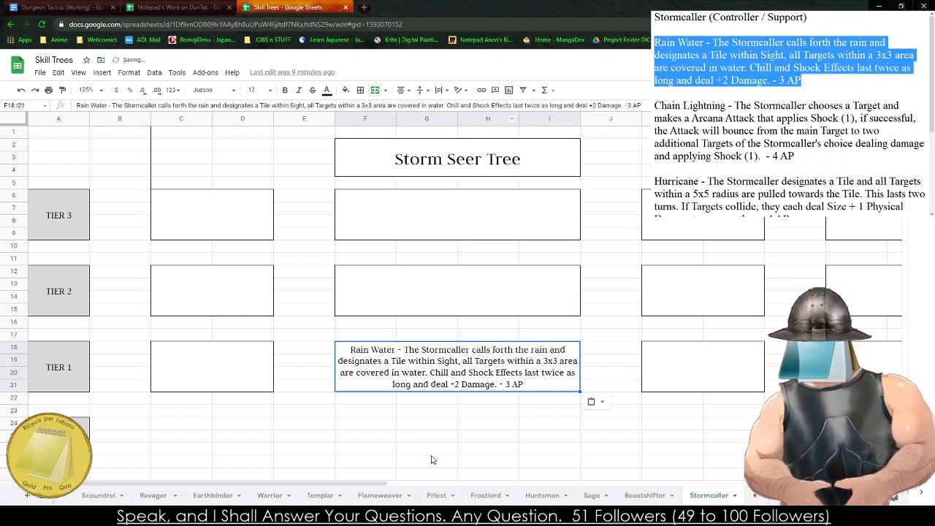
- Copy the full "Chain Lightning" description from the notes into the wide Tier 2 box of the Storm Seer Tree
left_click_drag(794, 155, 654, 105)
key("ctrl+c")
left_click(445, 293)
key("ctrl+v")
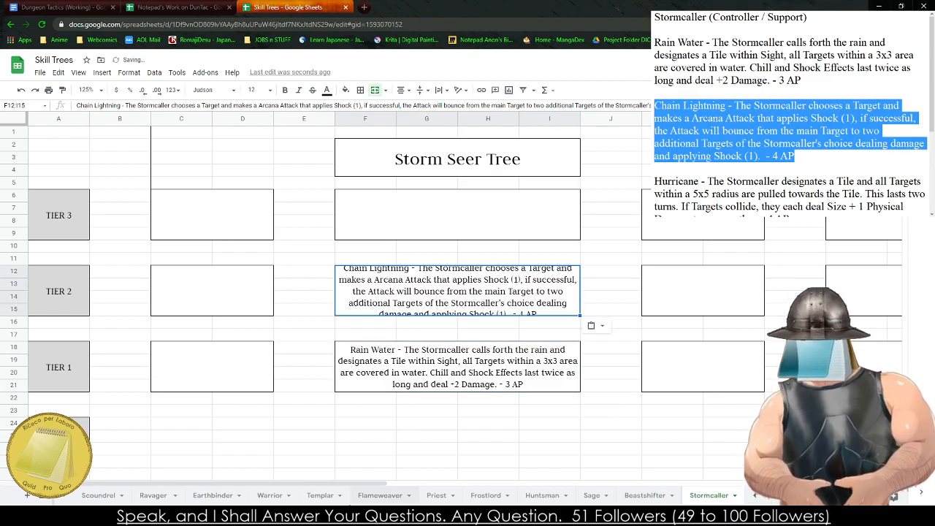
- Copy the full "Hurricane" description from the notes into the wide Tier 3 box of the Storm Seer Tree
scroll(839, 178, "down", 2)
left_click_drag(789, 144, 654, 105)
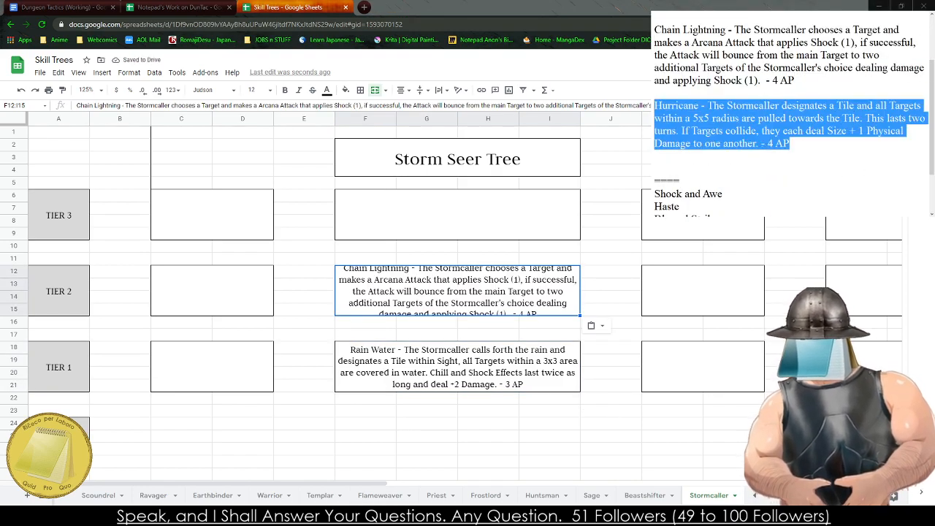
left_click(457, 215)
type("Hurricane - The Stormcaller designates a Tile and all Targets within a 5x5 radius are pulled towards the Tile. This lasts two turns. If Targets collide, they each deal Size + 1 Physical Damage to one another. - 4 AP")
- Bring the Lightning Rod Tree into view and delete the Rain Water, Chain Lightning and Hurricane descriptions from the notes
left_click(616, 427)
key("Right")
key("Right")
key("Right")
key("Right")
key("Right")
key("Right")
key("Right")
key("Right")
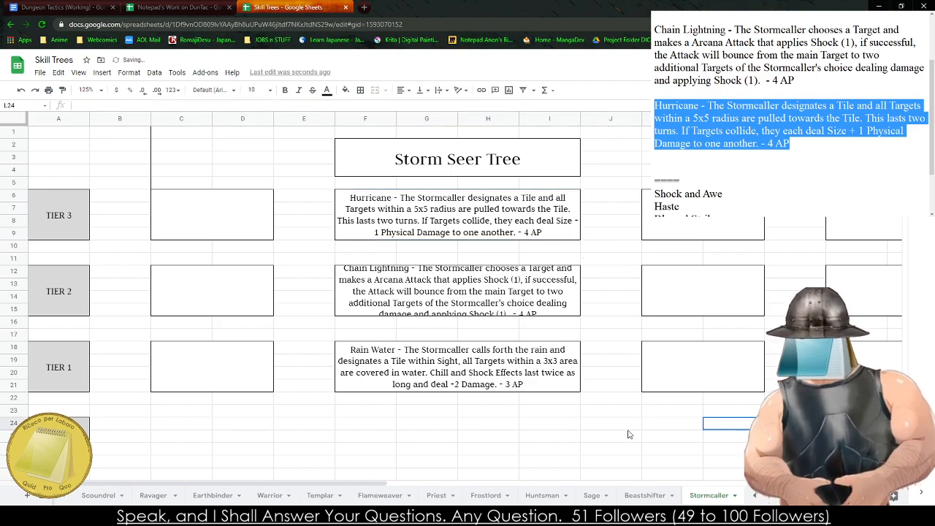
key("Right")
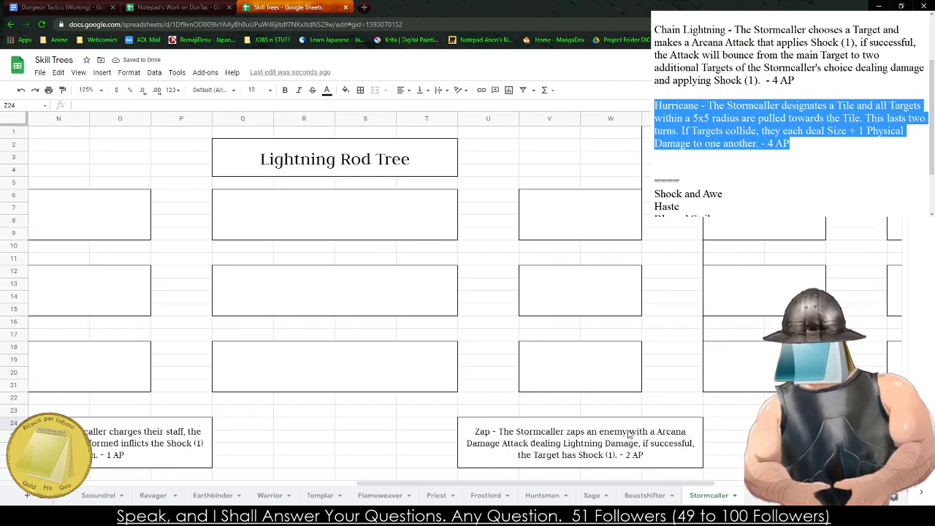
left_click_drag(705, 177, 654, 42)
left_click(685, 184)
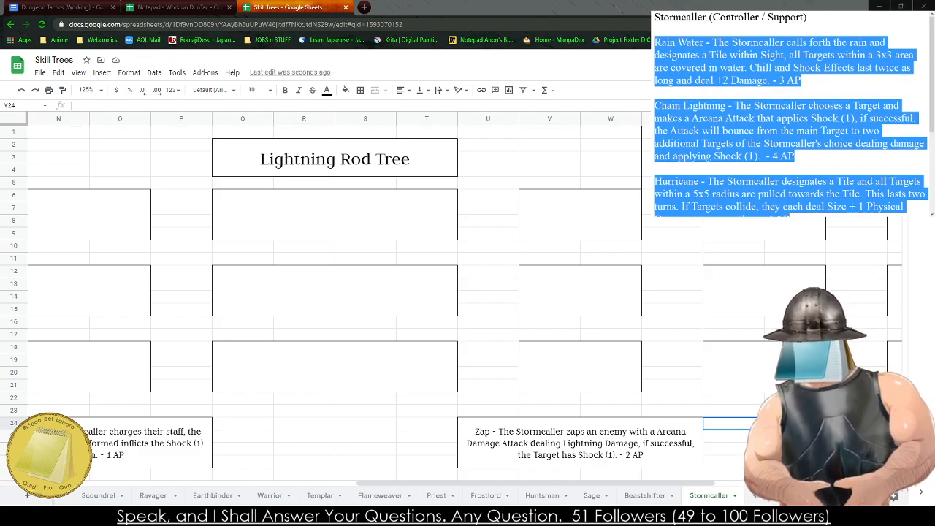
key("BackSpace")
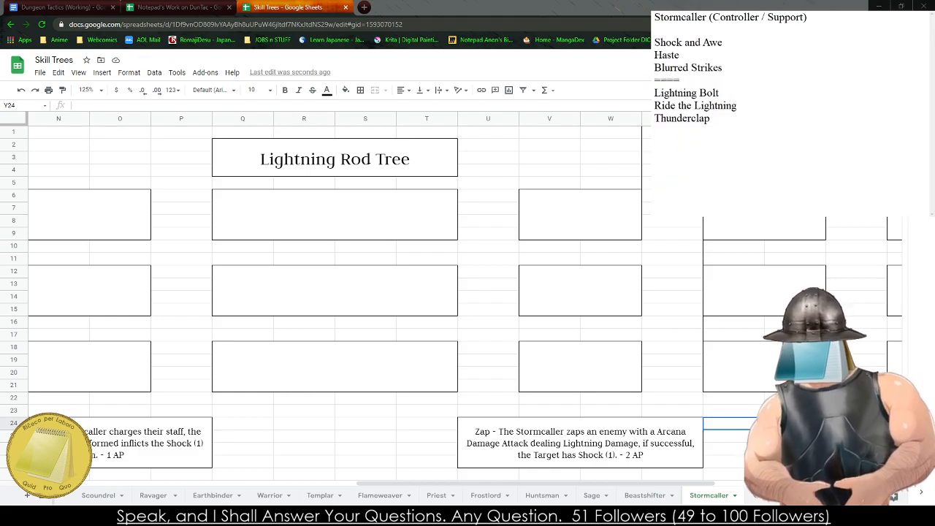
- Start a description after "Shock and Awe" in the notes with "- The Stormcaller"
type("-")
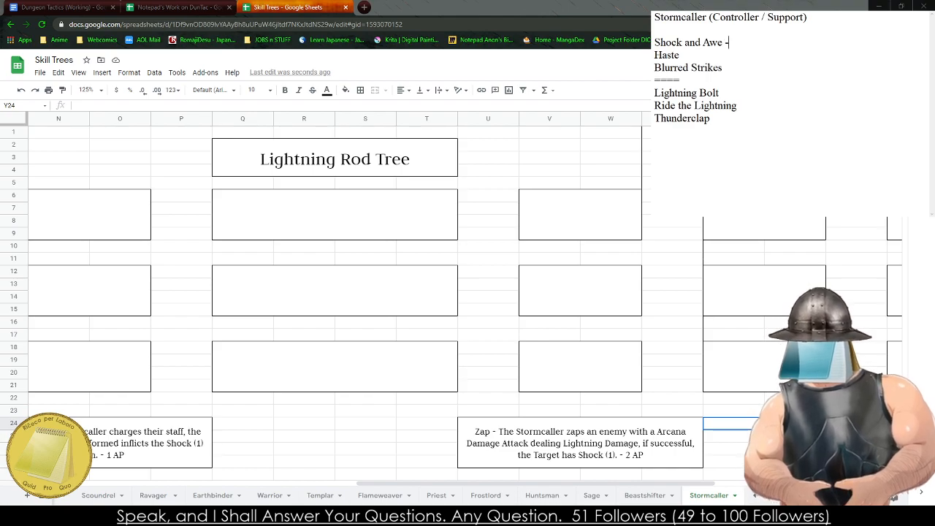
type(" The S")
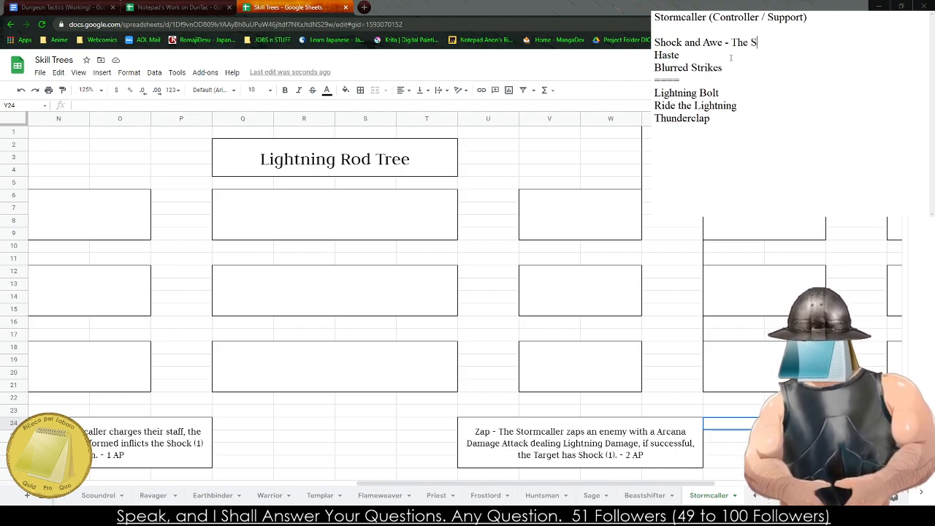
type("tormcaller")
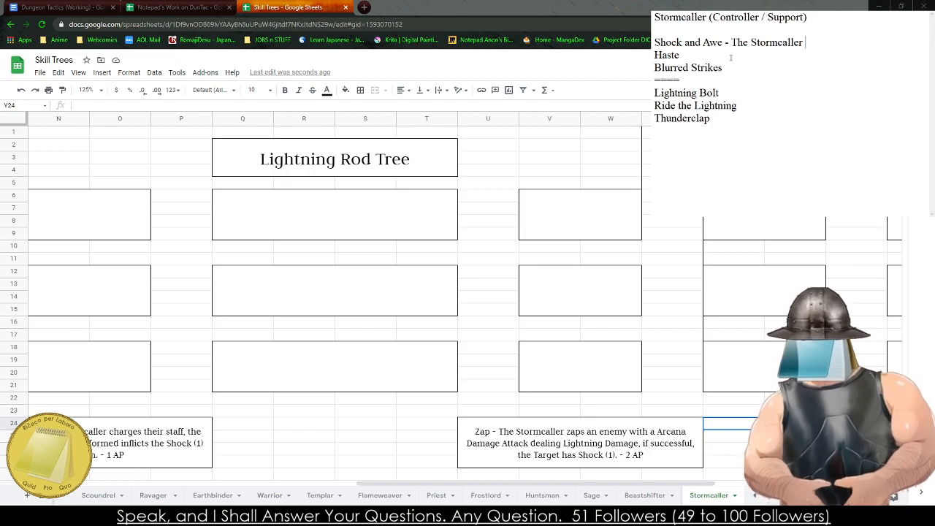
- Continue the "Shock and Awe" description with "lets out a shocking wave from them"
type("shock")
key("BackSpace")
key("BackSpace")
key("BackSpace")
key("BackSpace")
key("BackSpace")
type("let")
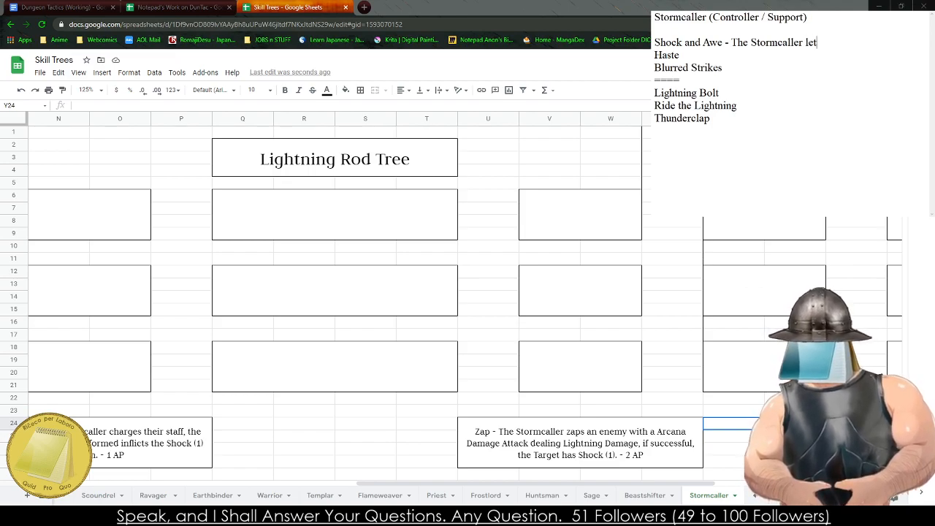
type("s out a shock")
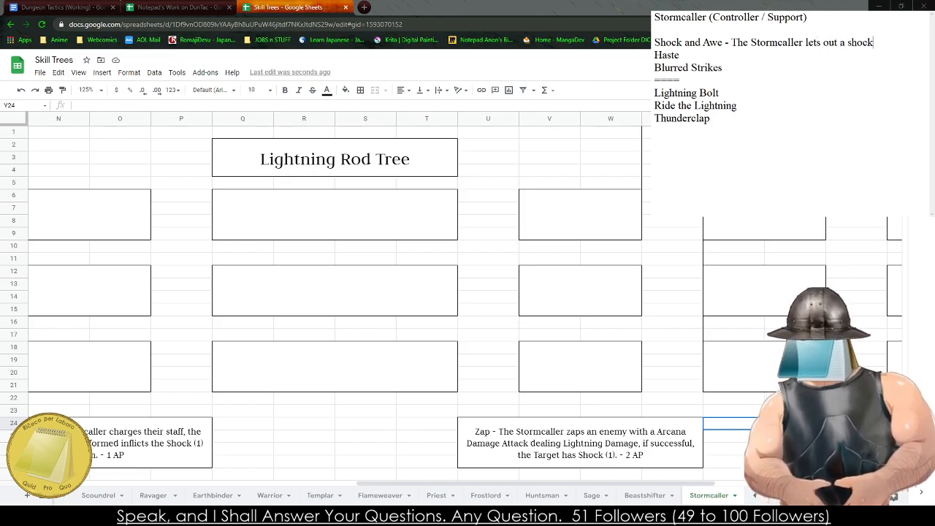
type("ing")
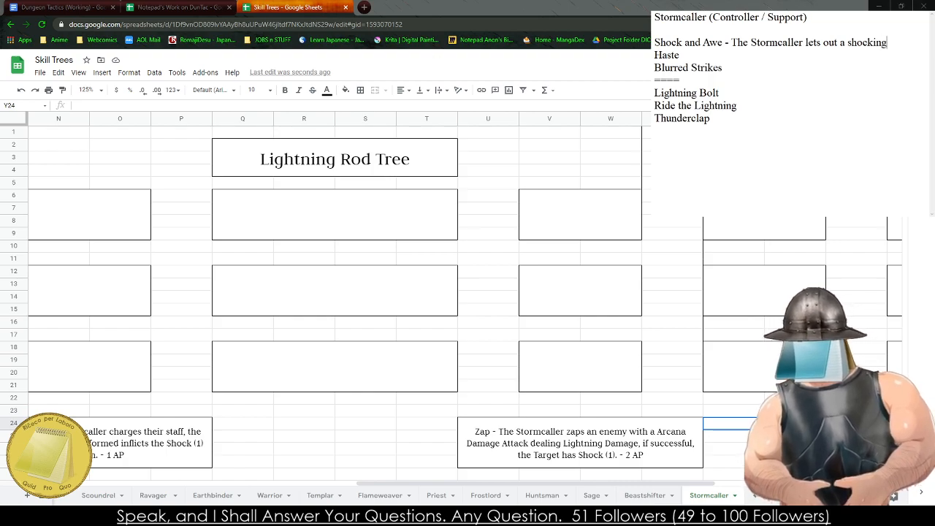
type(" wave from the")
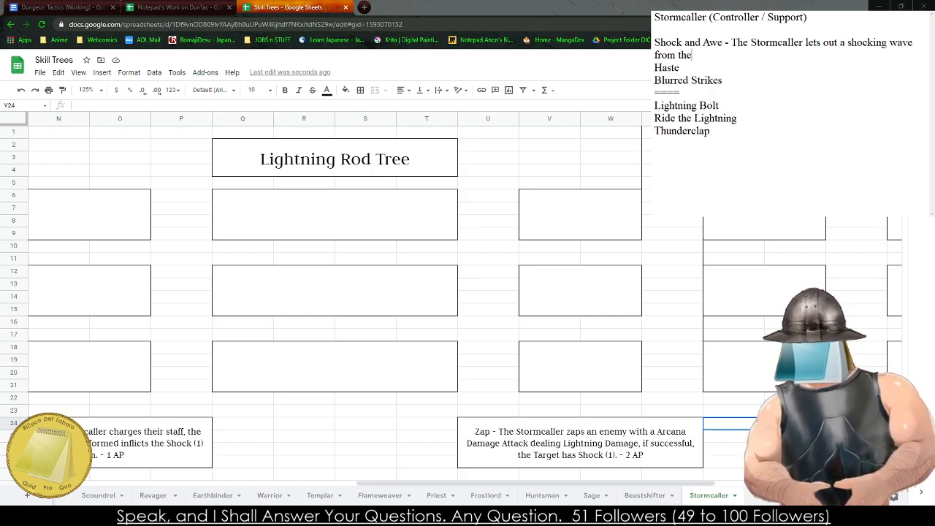
type("m , de")
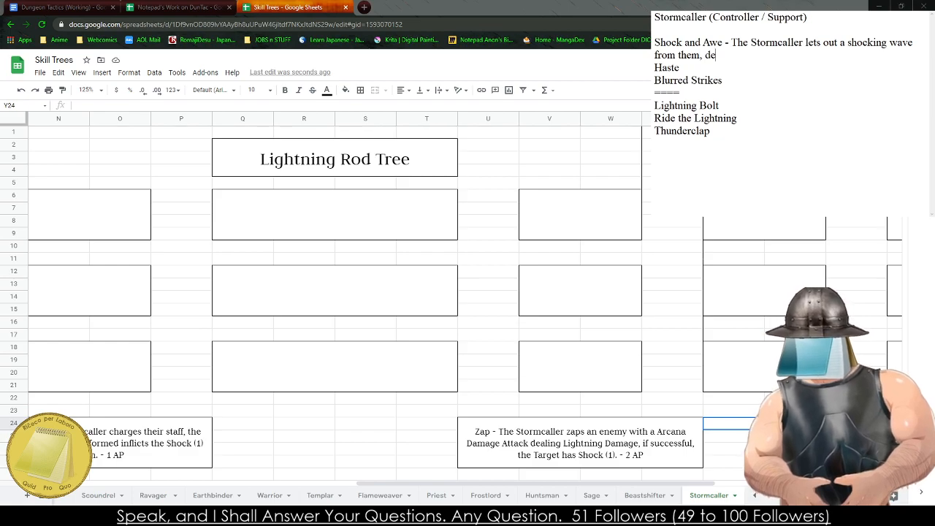
type("aling Arcana - 2 Damage, al")
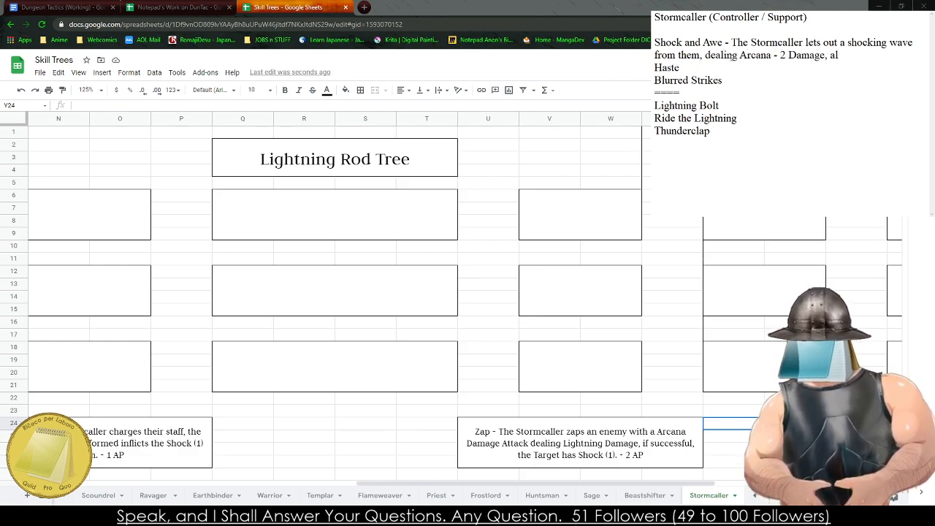
type("l ")
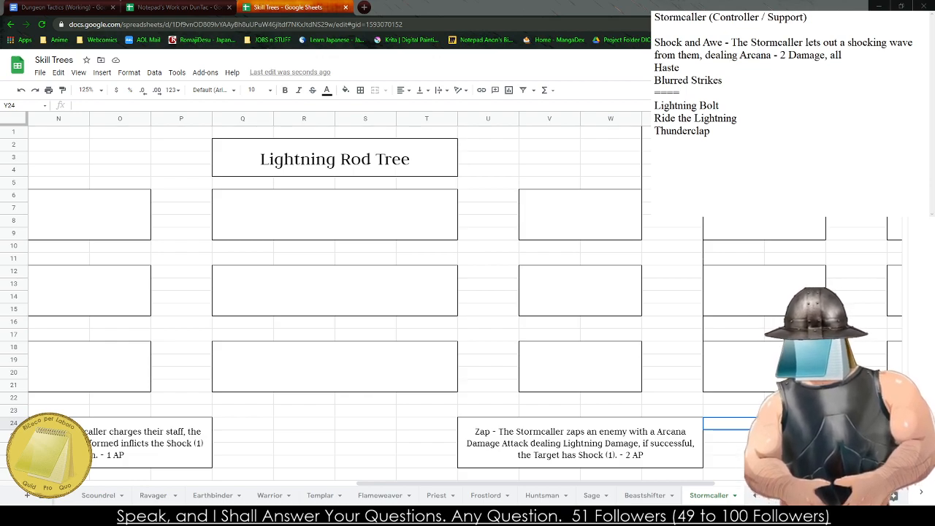
type("Charac")
- Continue the "Shock and Awe" description with ", dealing Arcana - 2 Damage, all Targets affected"
key("BackSpace")
key("BackSpace")
key("BackSpace")
key("BackSpace")
key("BackSpace")
key("BackSpace")
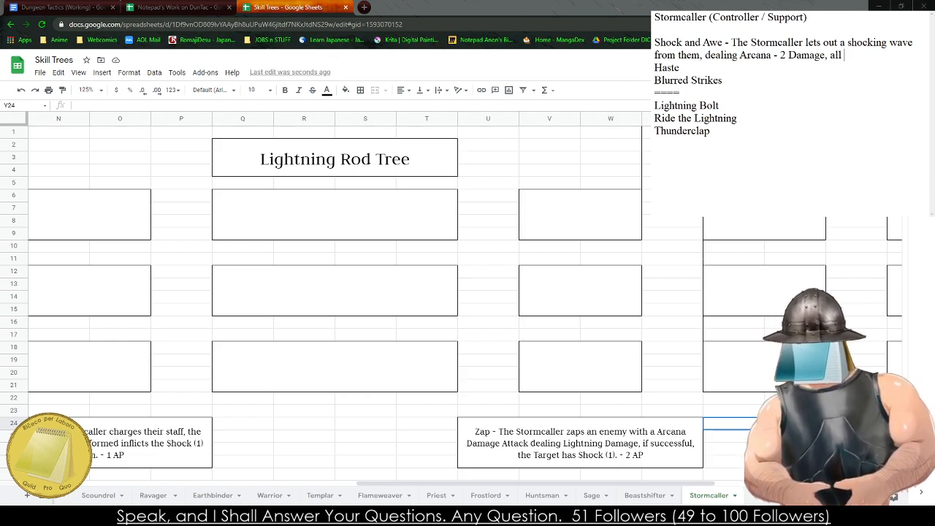
type("Targets affe")
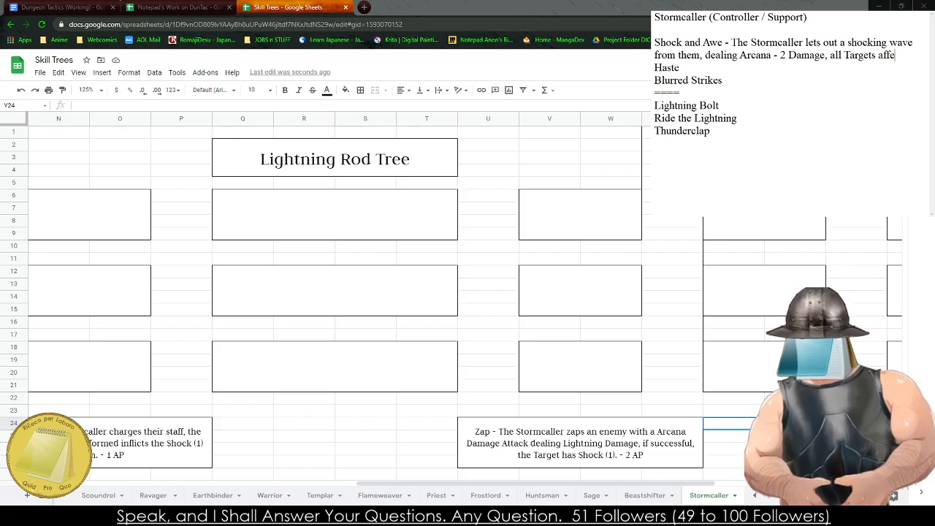
type("cted take the")
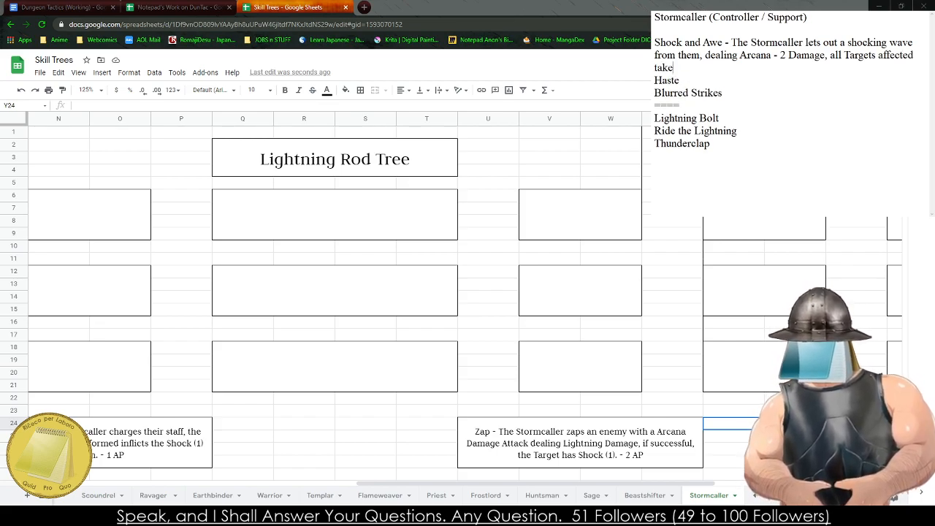
- Finish the "Shock and Awe" description in the notes with "have Shock (1) applied."
key("BackSpace")
key("BackSpace")
key("BackSpace")
key("BackSpace")
key("BackSpace")
key("BackSpace")
key("BackSpace")
key("BackSpace")
key("BackSpace")
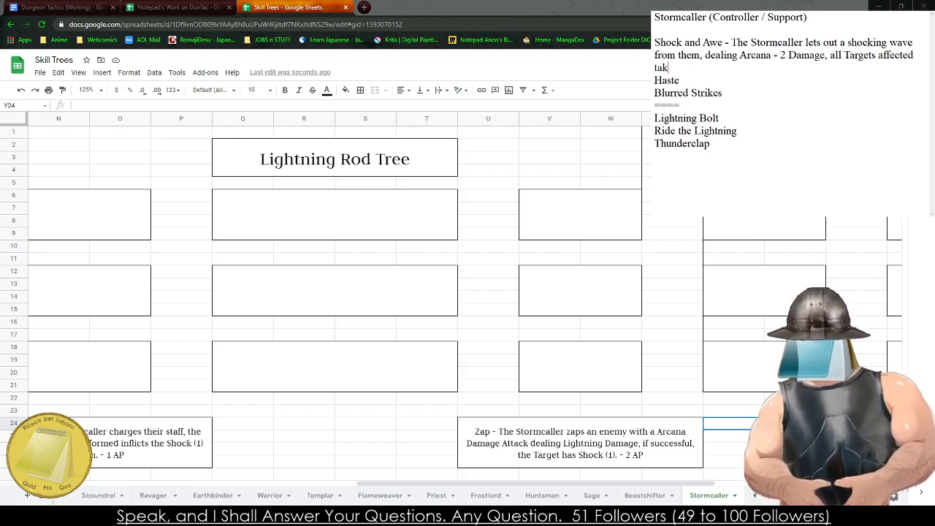
type("have Shock (10")
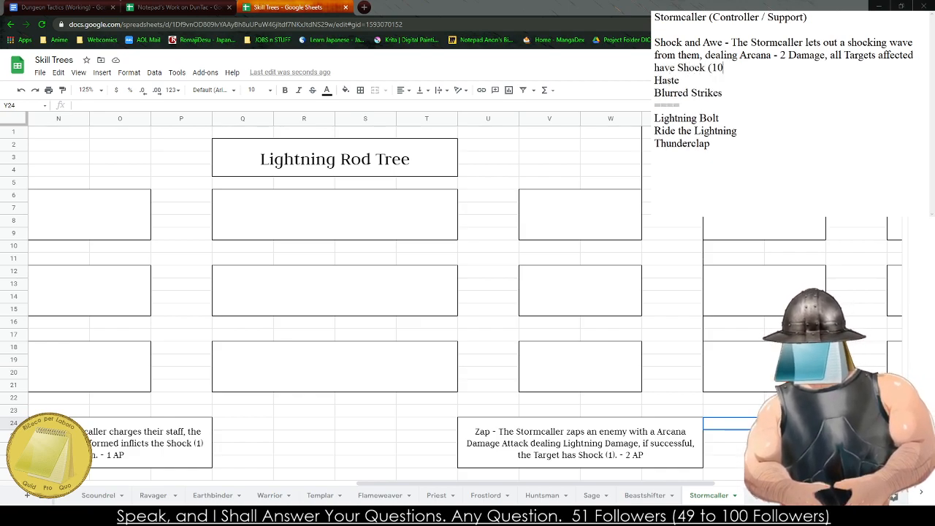
key("BackSpace")
type(") applied.")
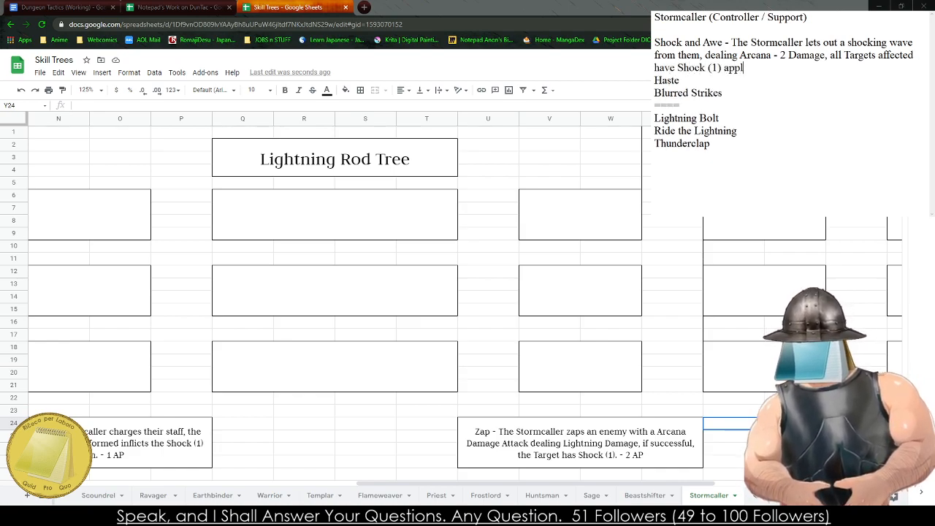
type(" -")
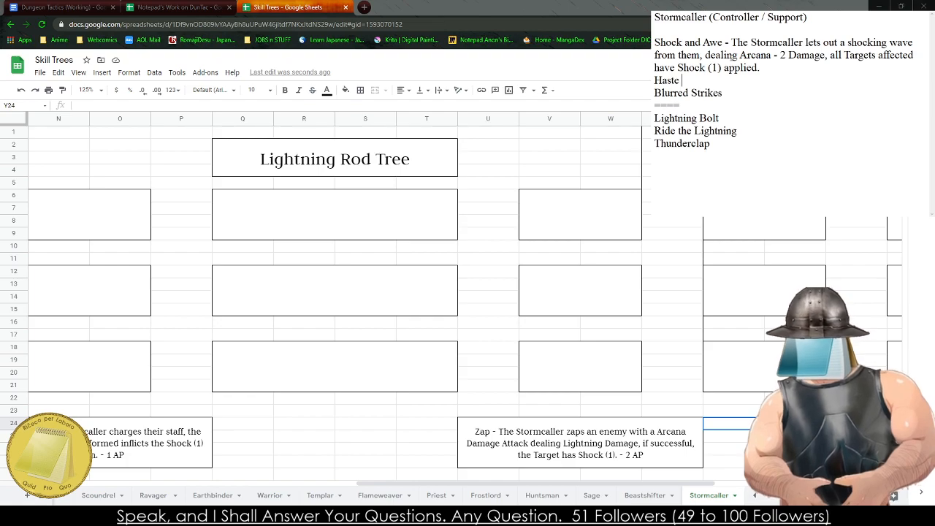
type(" The")
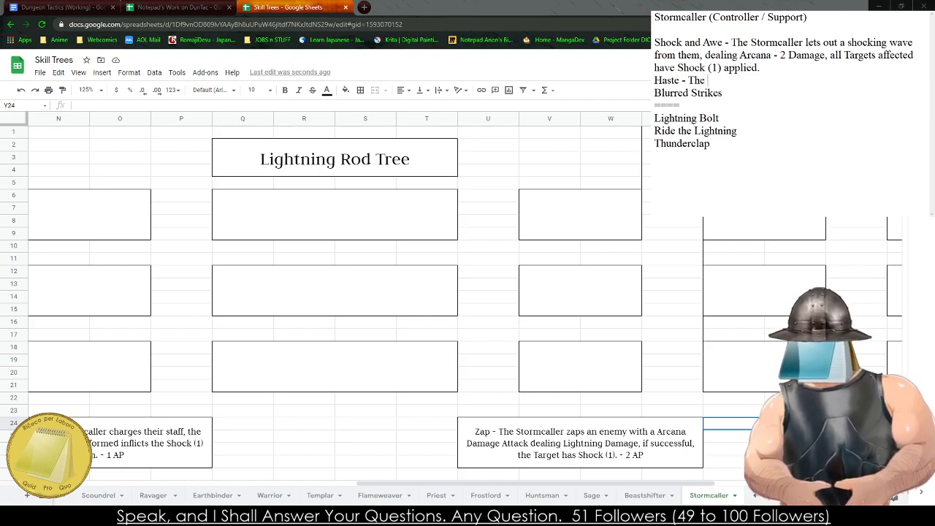
type(" Stormcaller call")
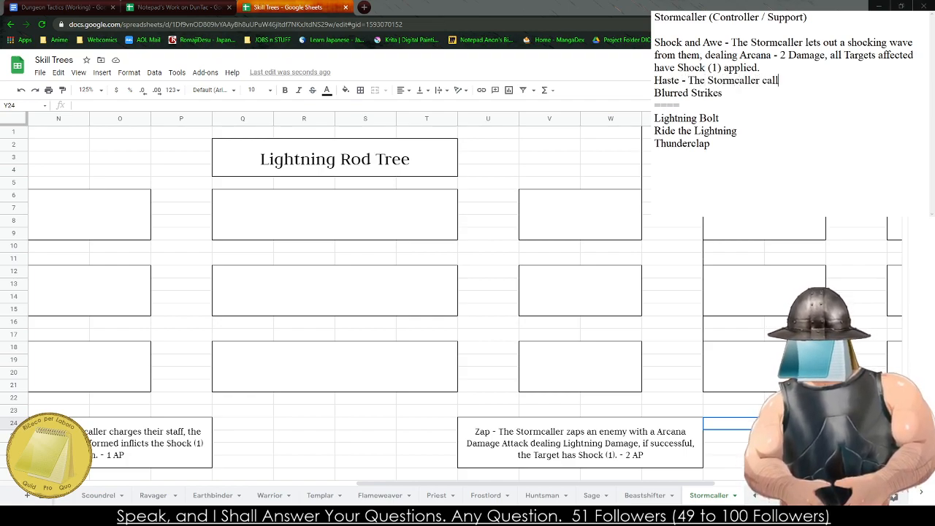
type("s upon the spoirit")
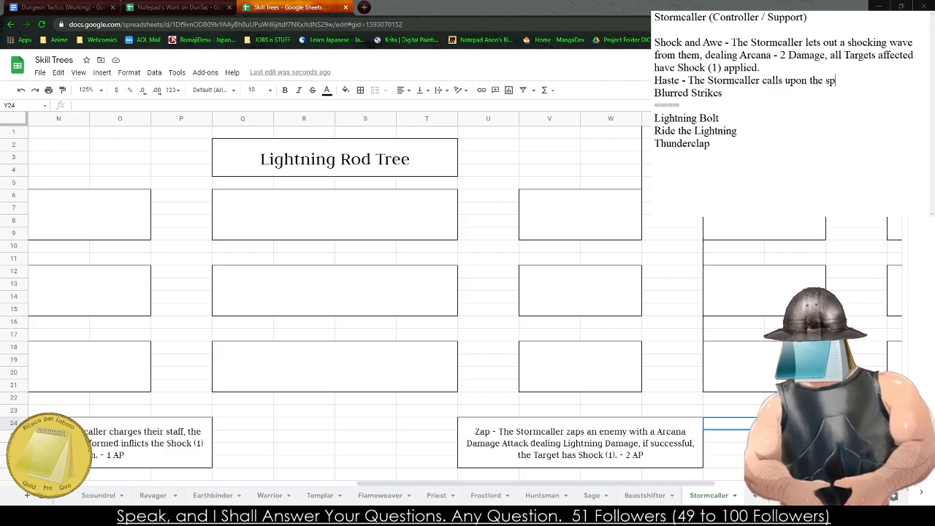
- Start a description after "Haste" in the notes with "- The Stormcaller calls upon the spirits of the wind to"
key("BackSpace")
key("BackSpace")
key("BackSpace")
key("BackSpace")
key("BackSpace")
type("it")
key("BackSpace")
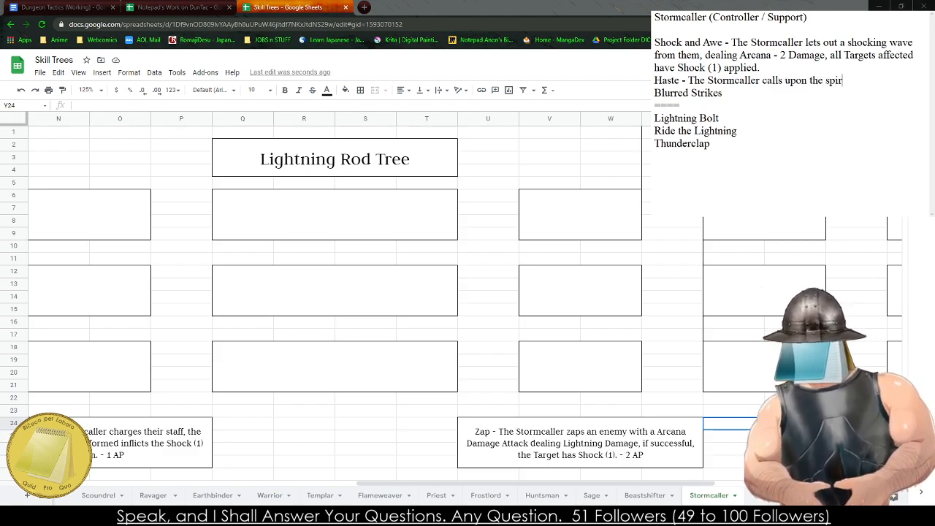
type("rits of the wind to")
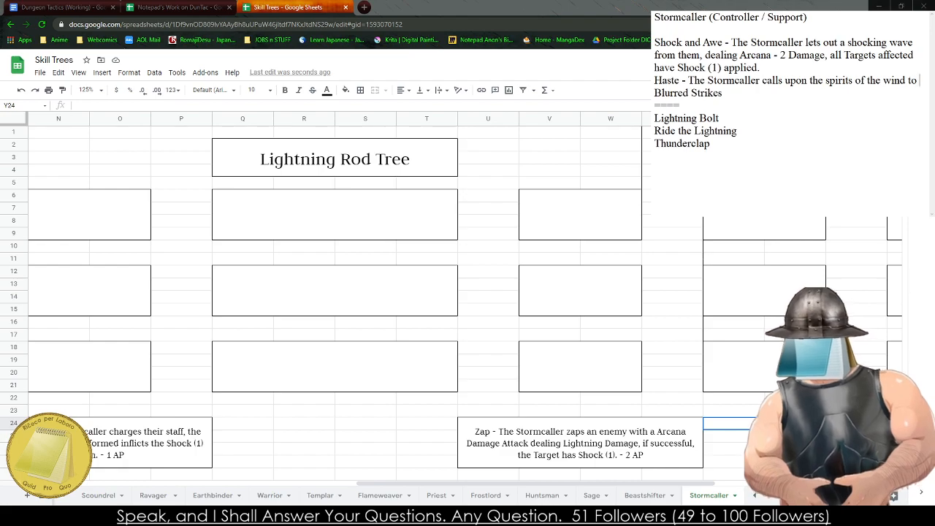
type(" hasten")
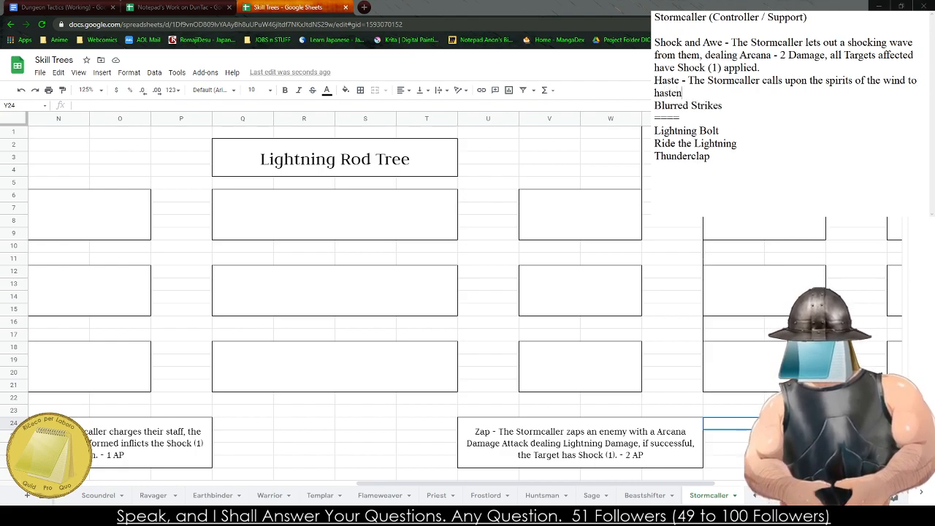
type(" their allies, they choose ")
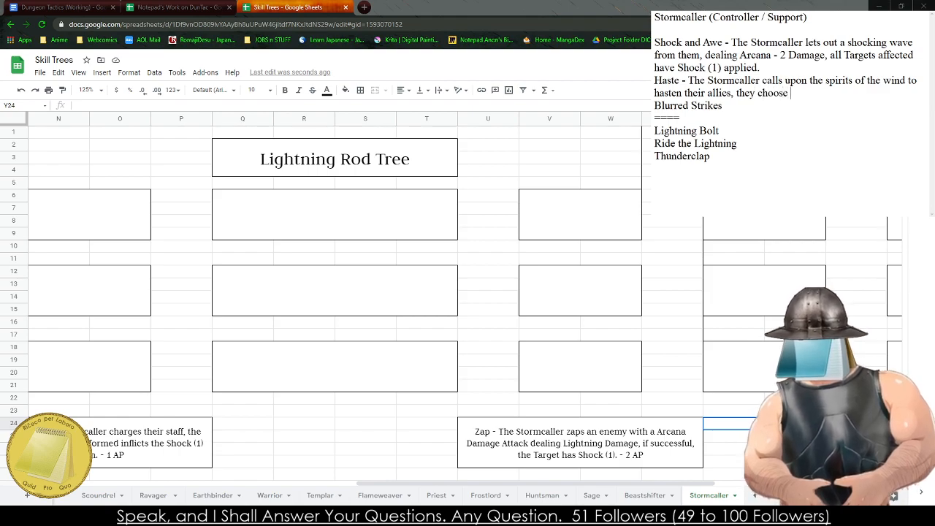
type("a Allied")
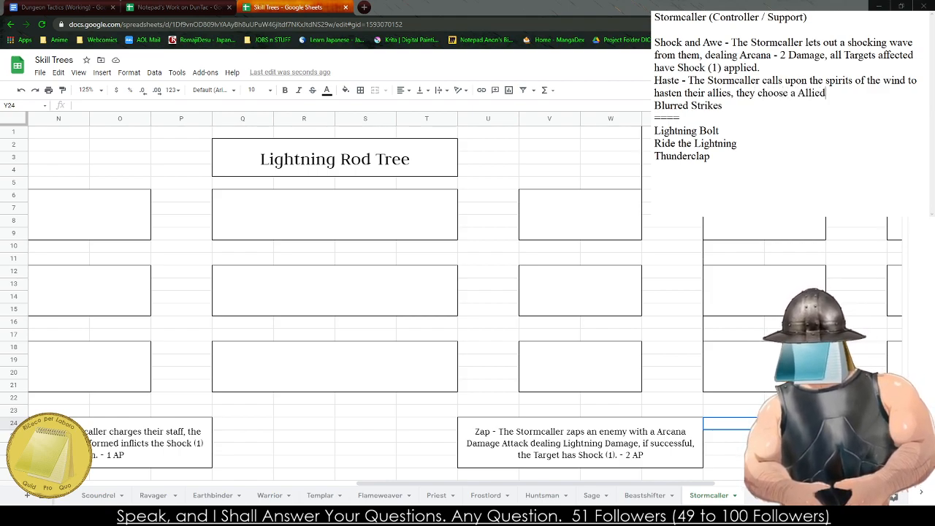
type(" Target and t")
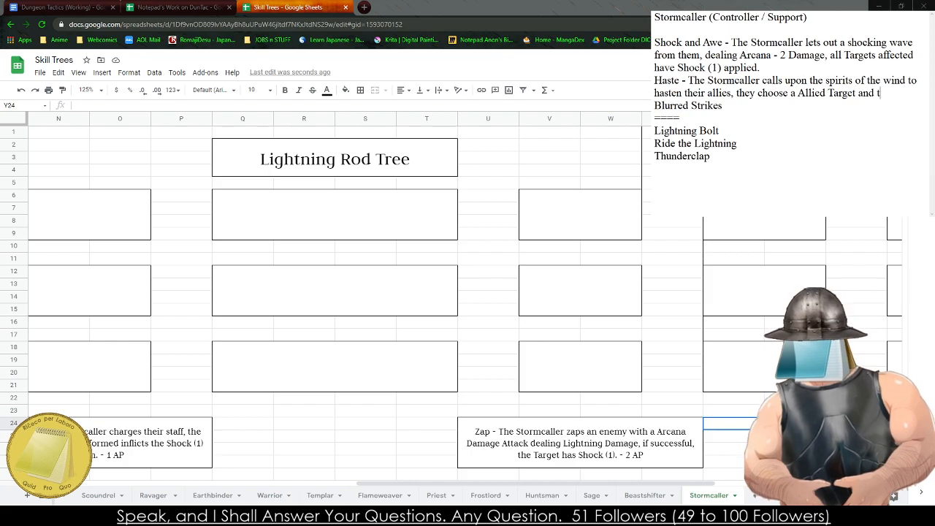
type("hey gain")
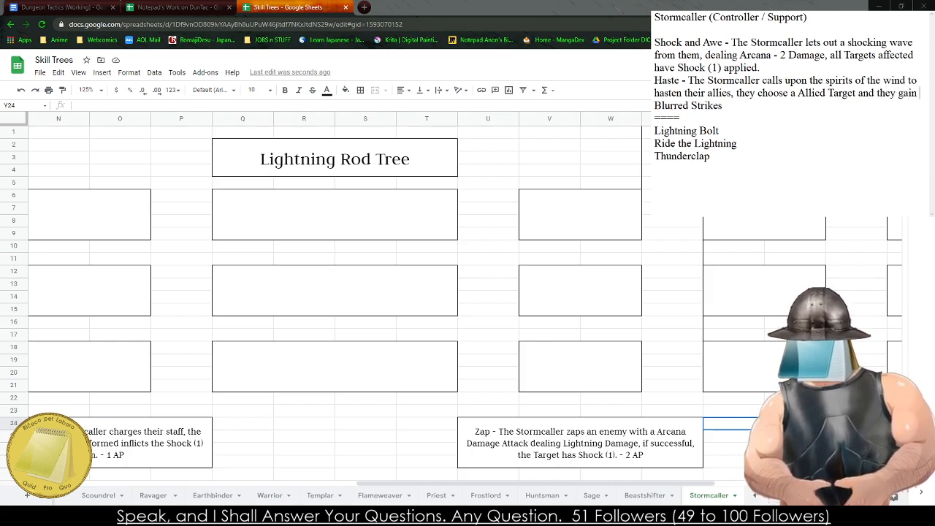
type(" Haste (2)")
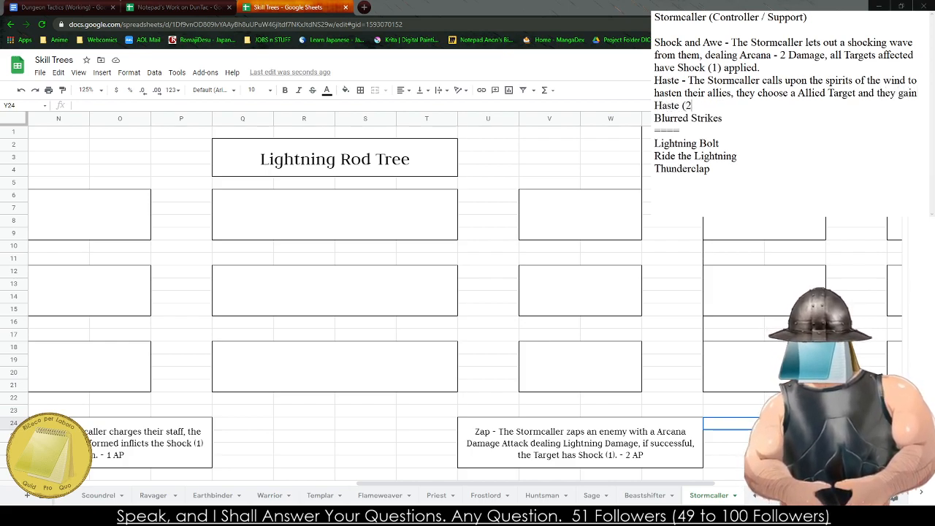
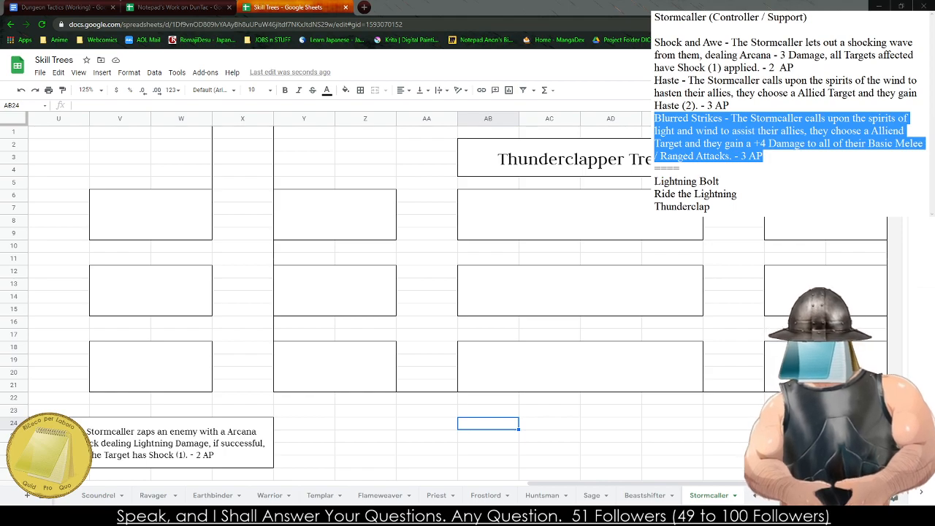
- Cut the Stormcaller heading and the finished Shock and Awe, Haste and Blurred Strikes descriptions out of the notes
left_click(388, 369)
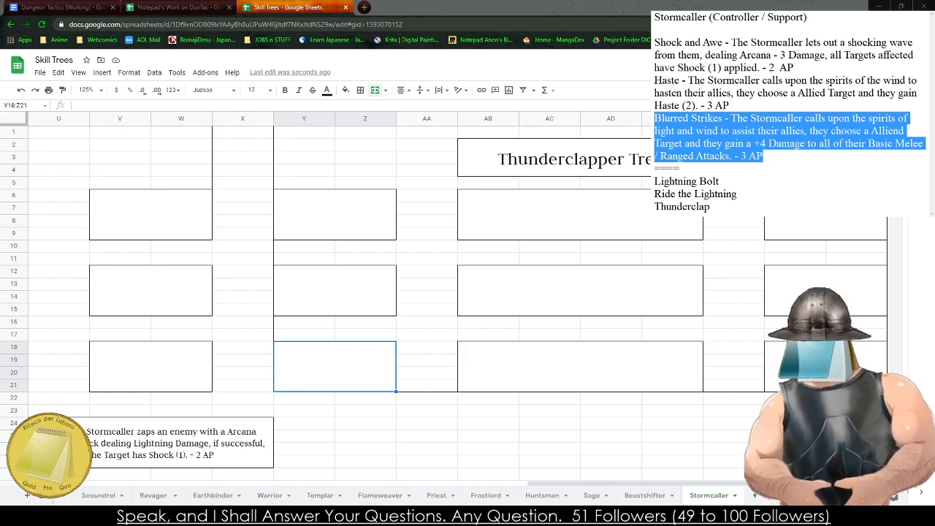
left_click(791, 141)
left_click_drag(774, 156, 655, 16)
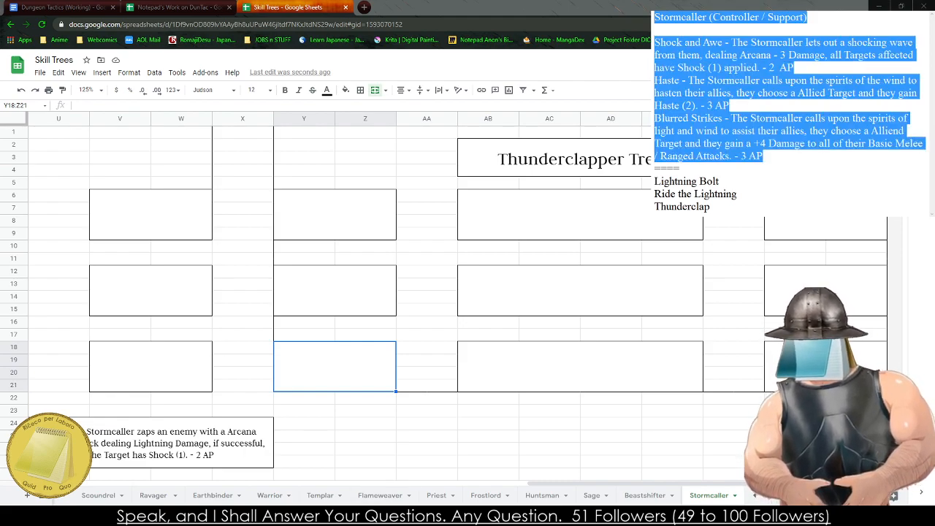
key("ctrl+x")
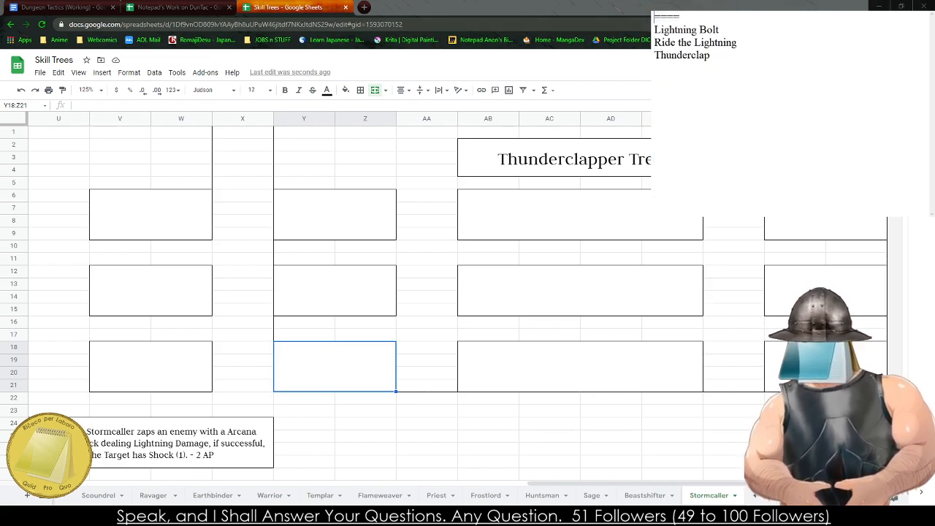
- Start the Lightning Bolt description in the notes with "- The Stormcaller chooses a Target within Sight and deals Arcana damage,"
left_click(746, 29)
type("- The")
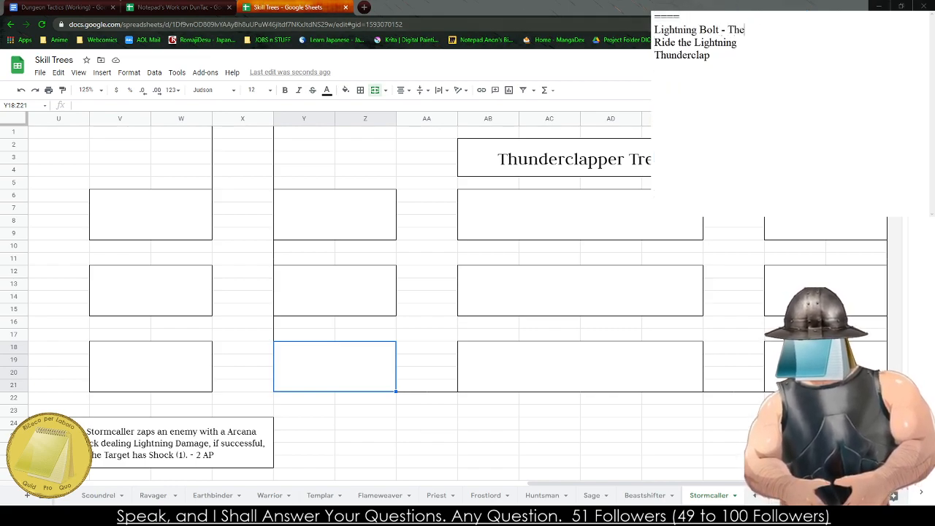
type(" Stormca")
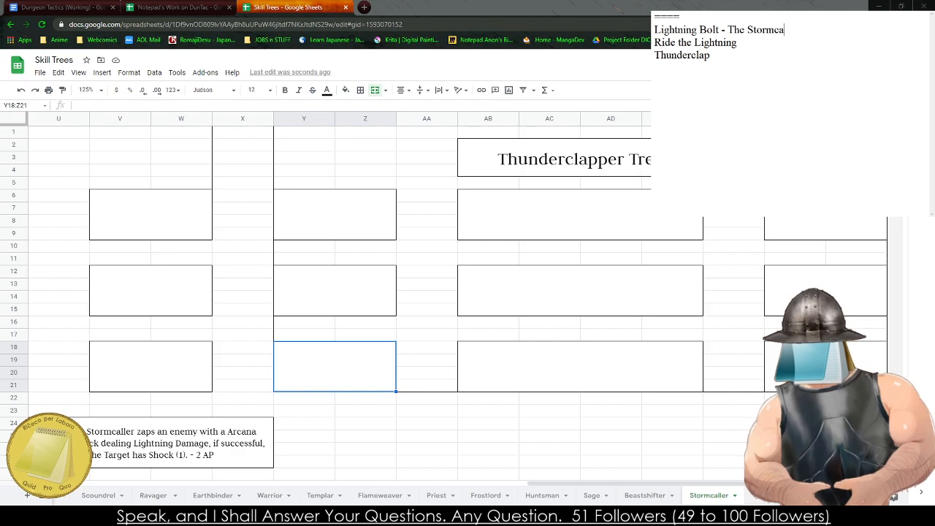
type("ller cho")
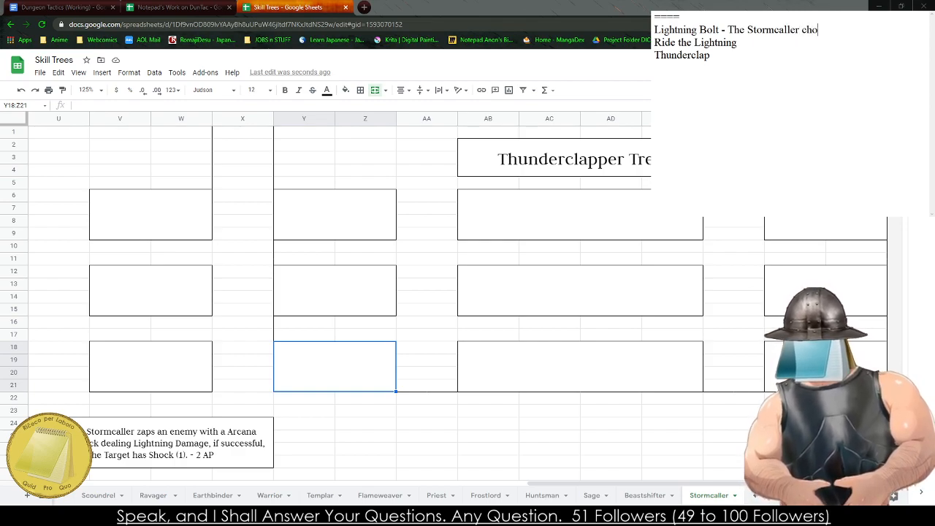
type("oses a Target with")
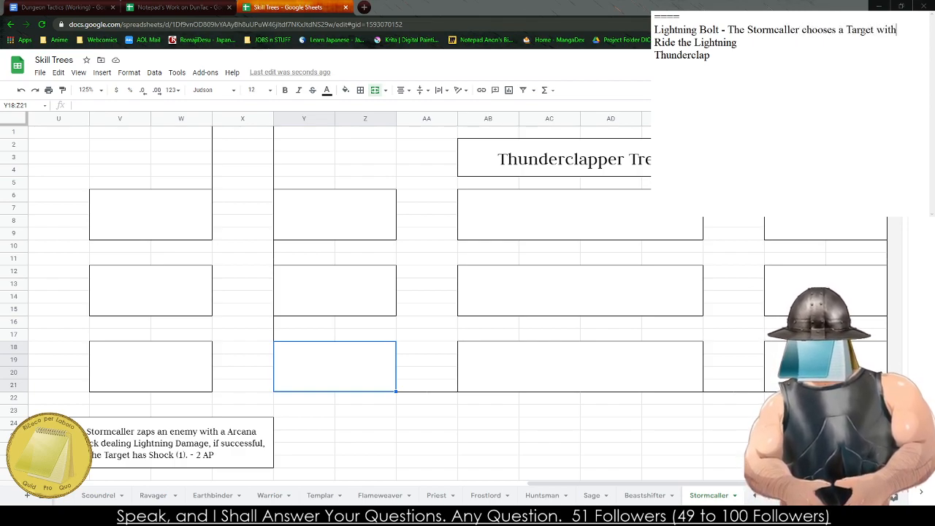
type("in Sight and deal")
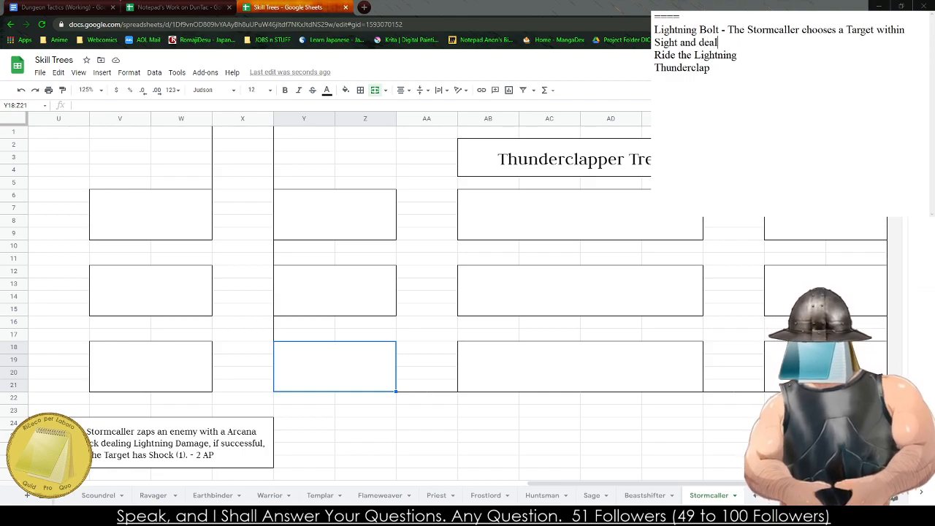
type("s Arcana ")
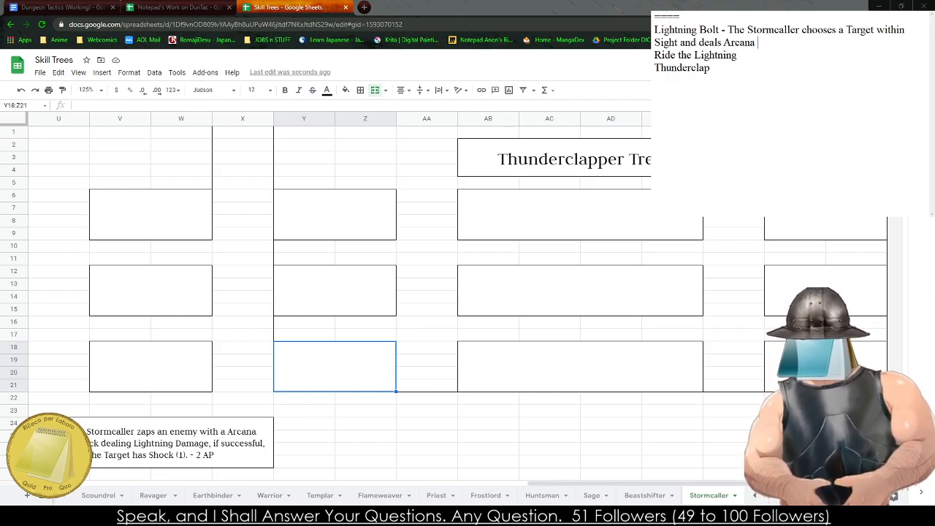
type("damage, if succ")
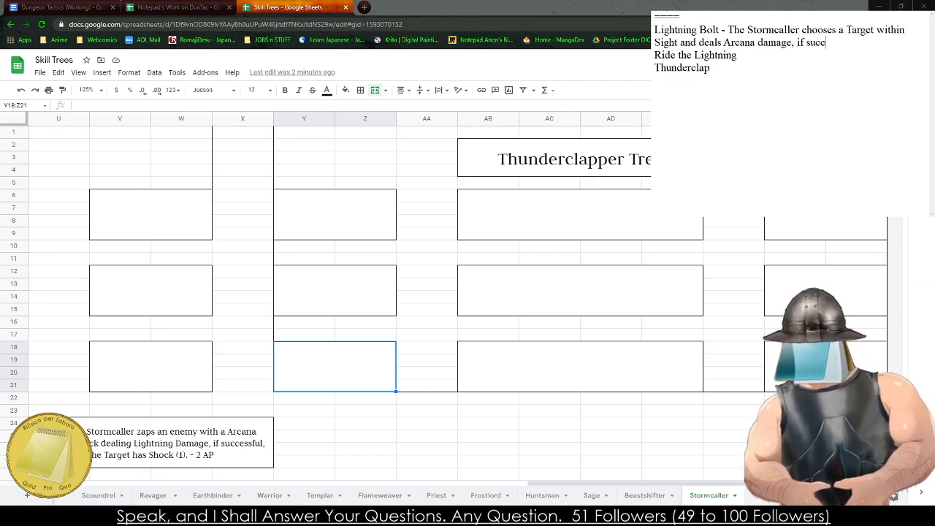
type("essful, the Target has ")
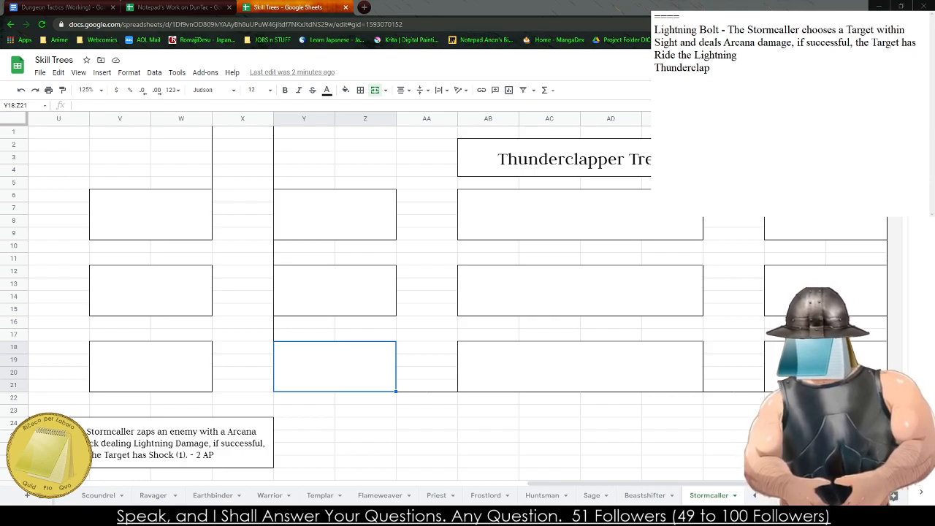
type("Shock (2")
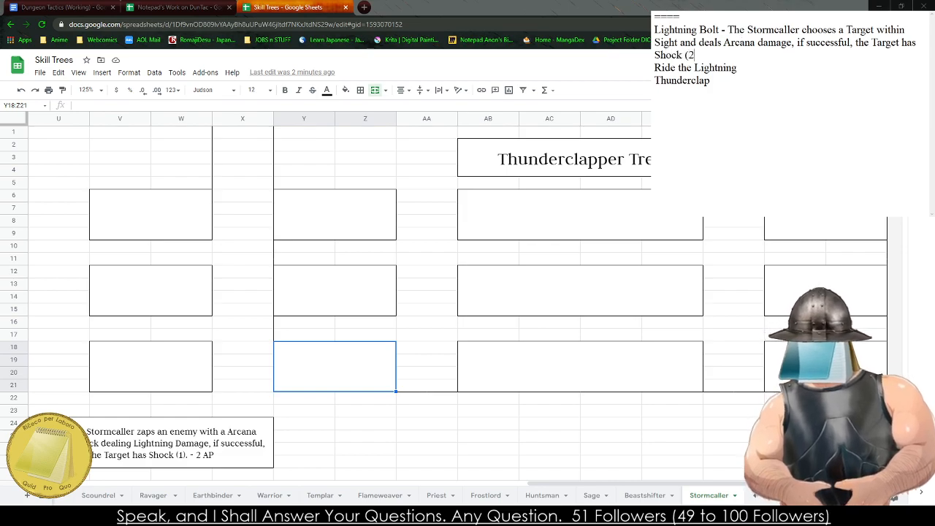
type("). App")
- Finish the Lightning Bolt description with "if successful, the Target has Shock (2) applied. - 3 AP."
key("BackSpace")
key("BackSpace")
key("BackSpace")
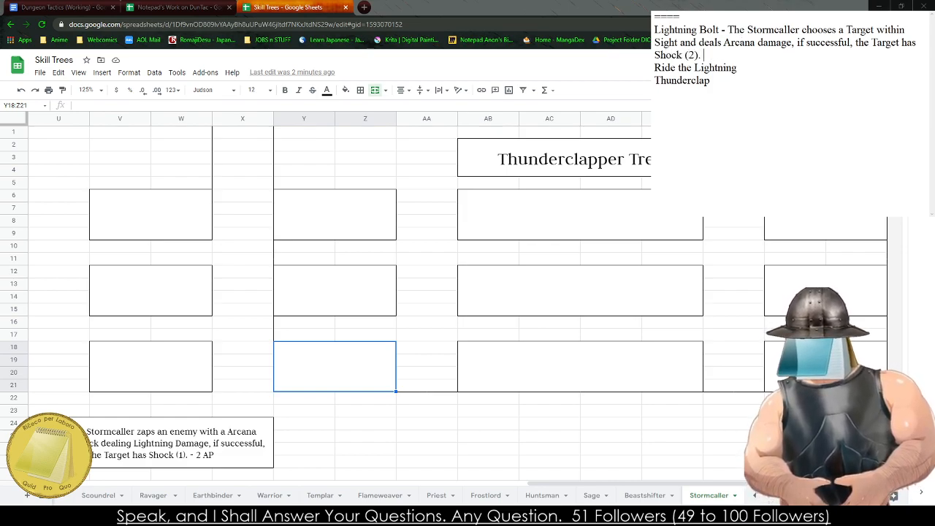
type("applied. -")
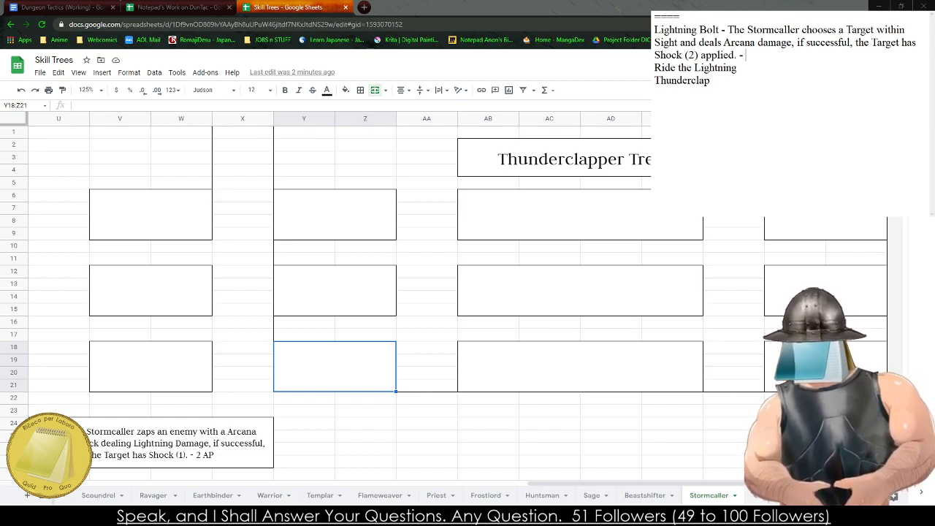
type(" 3 AP. Ride the Lightning ")
type("- The ")
type("Stormcaller ")
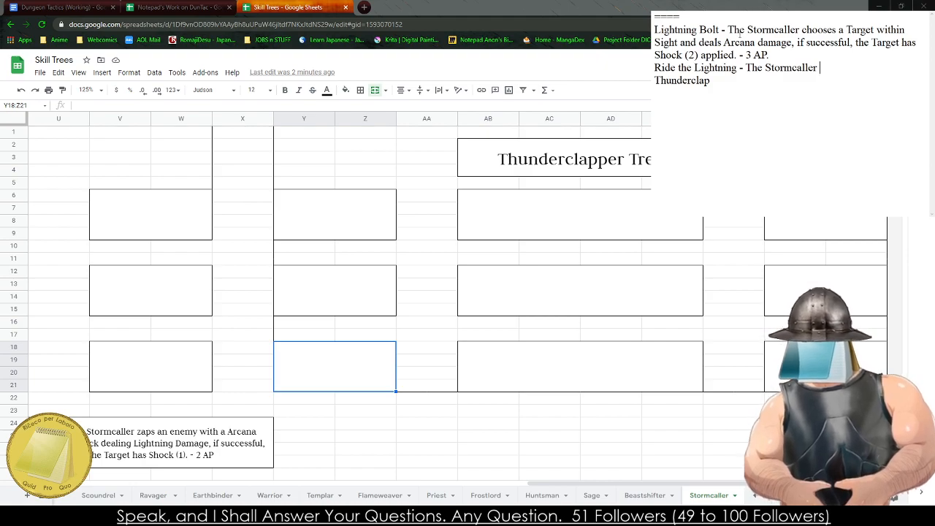
type("is able to")
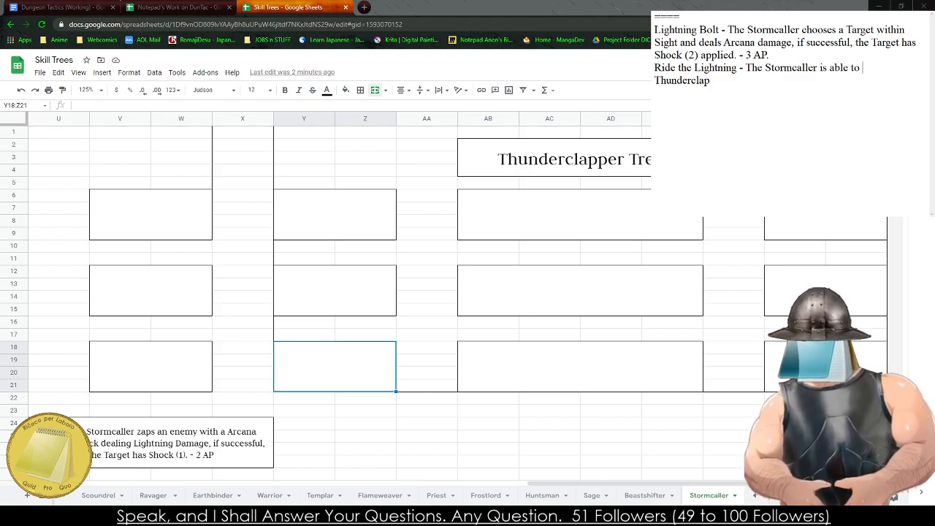
- Start the Ride the Lightning description with "- The Stormcaller quickly moves themselves up to 5 Tiles in a"
key("BackSpace")
key("BackSpace")
key("BackSpace")
key("BackSpace")
key("BackSpace")
key("BackSpace")
key("BackSpace")
key("BackSpace")
key("BackSpace")
key("BackSpace")
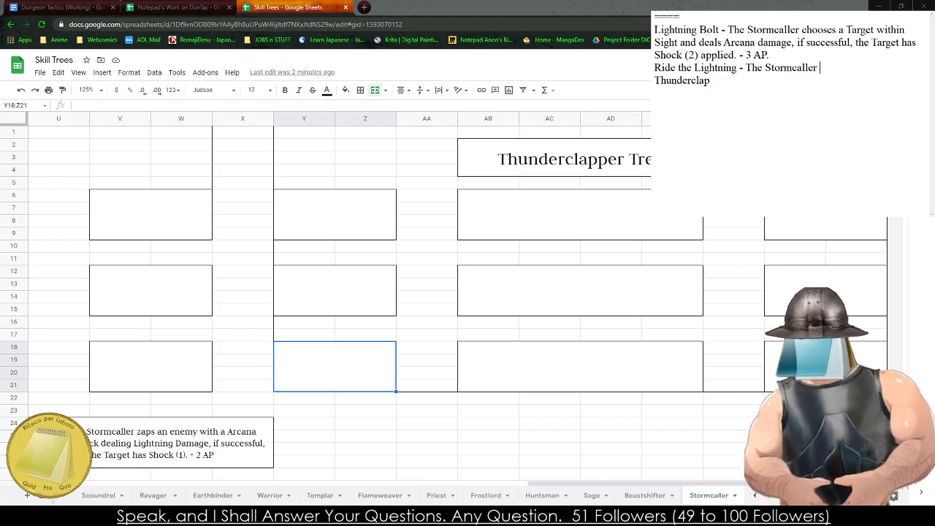
type("quick")
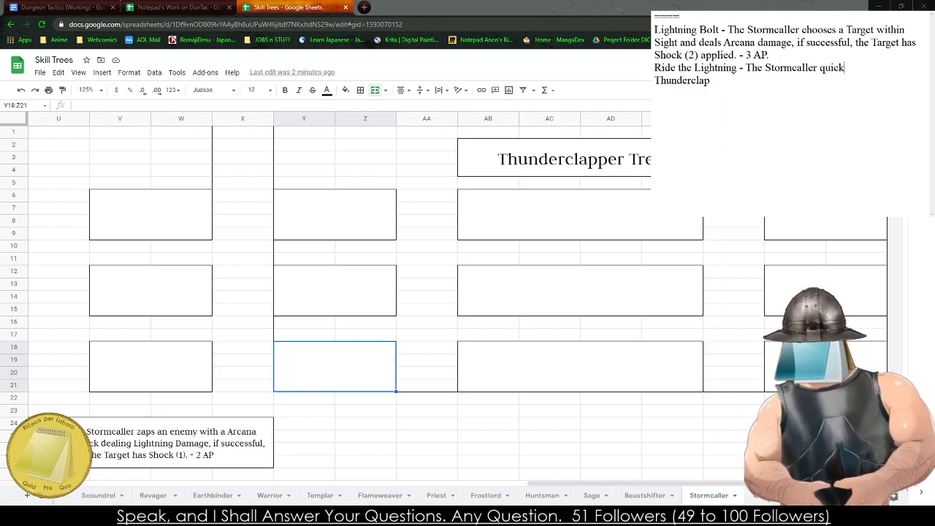
type("ly moves themse")
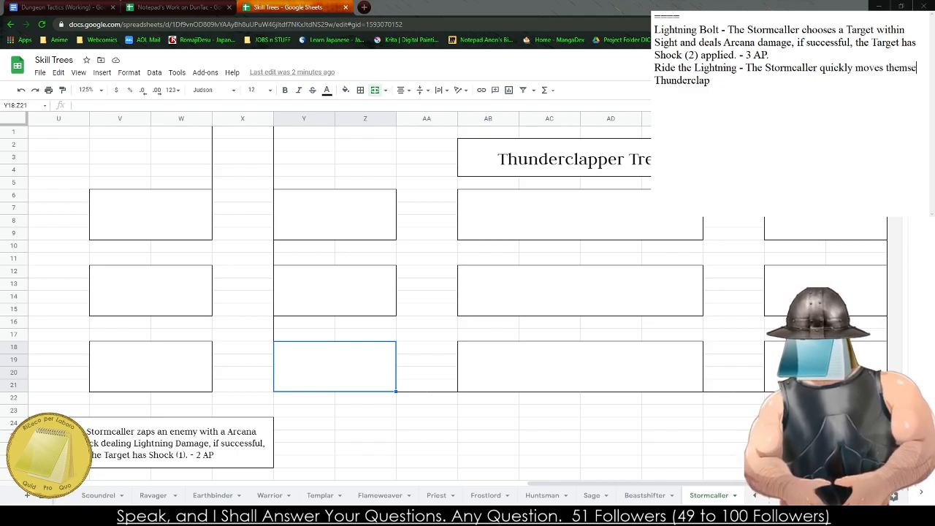
type("lves up to 5")
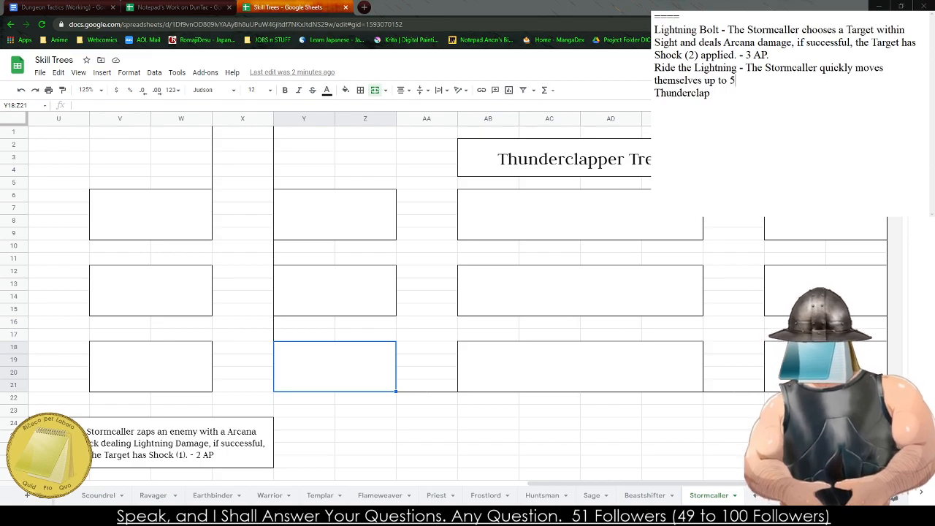
type(" Tiles in a")
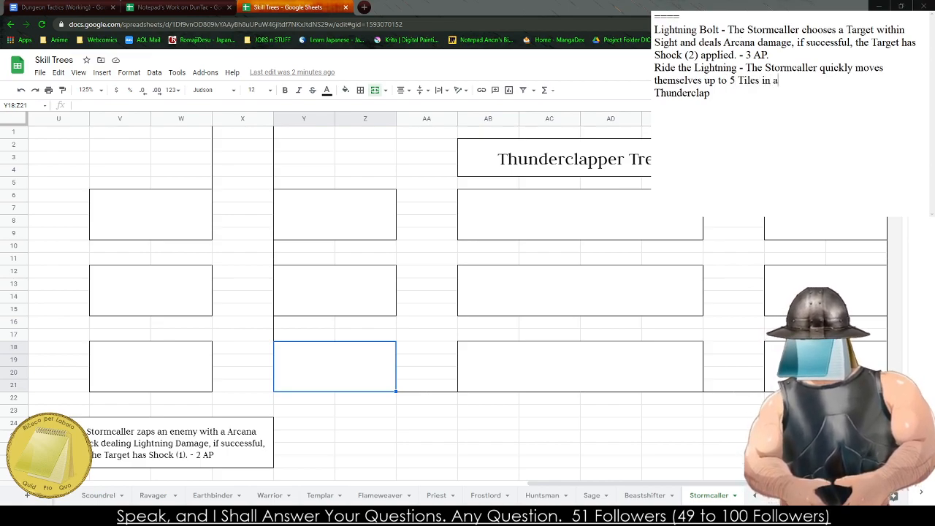
type("ny di")
- Continue the Ride the Lightning description with "straight line in any direction."
key("BackSpace")
key("BackSpace")
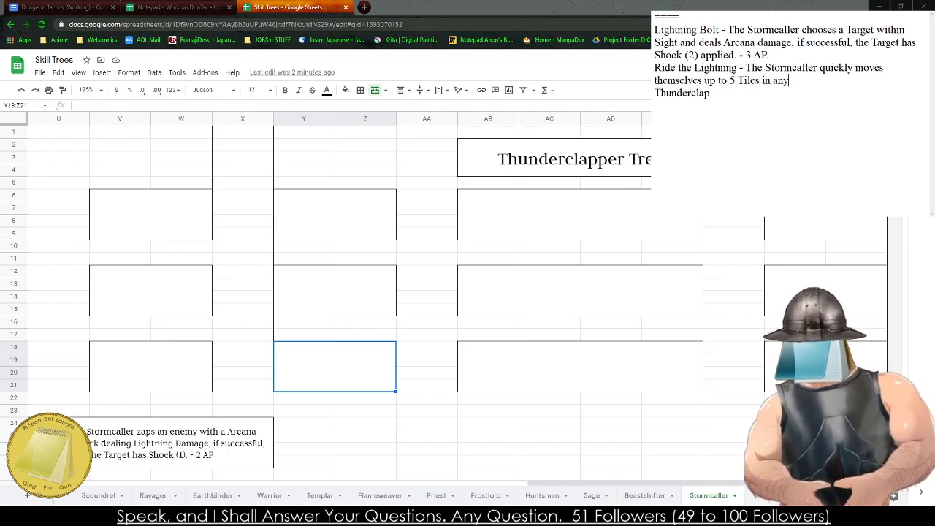
type("direct")
key("BackSpace")
key("BackSpace")
key("BackSpace")
key("BackSpace")
key("BackSpace")
key("BackSpace")
key("BackSpace")
key("BackSpace")
key("BackSpace")
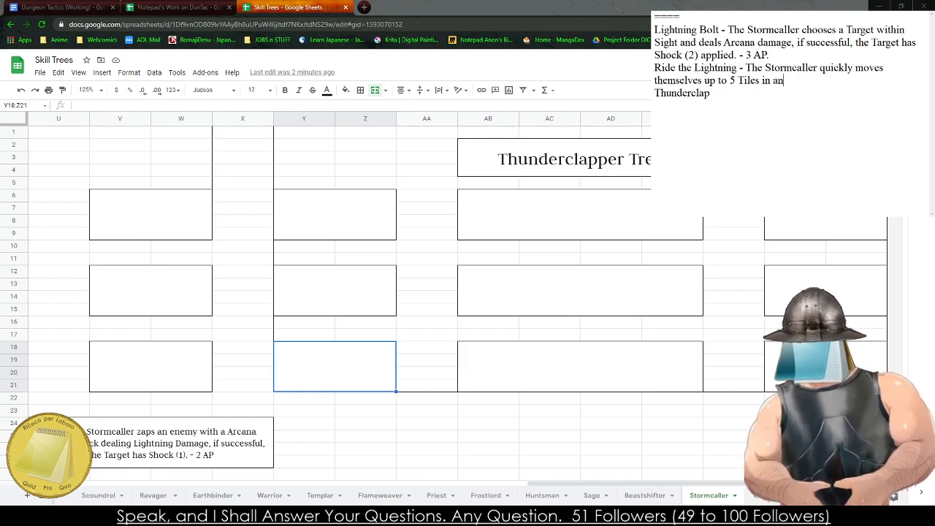
type("straight line o")
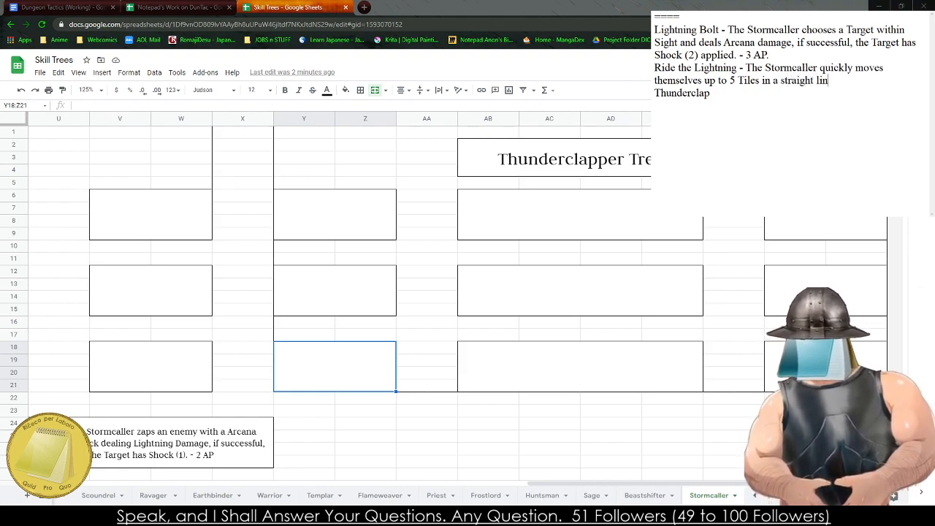
key("BackSpace")
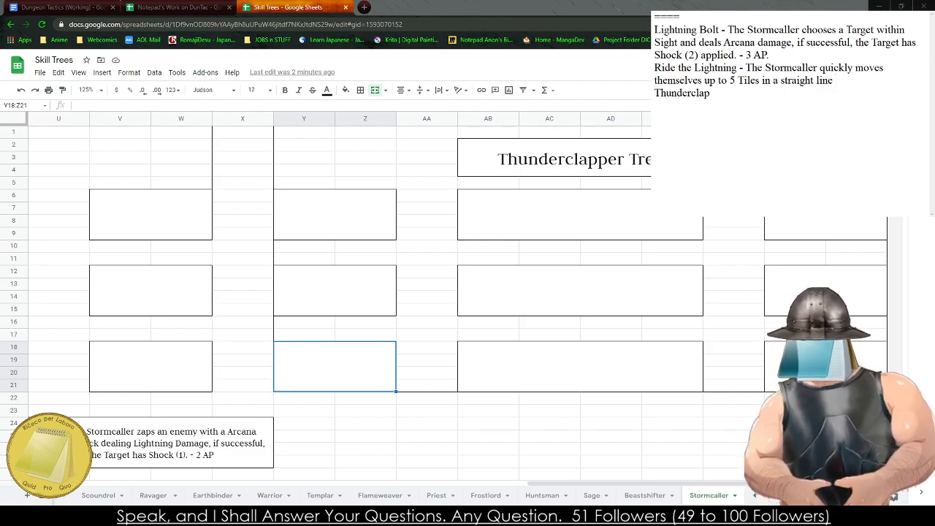
type("in any direction.")
- End the Ride the Lightning description with the cost "- 3 AP."
left_click(909, 83)
type("-3 AP")
key("BackSpace")
key("BackSpace")
key("BackSpace")
key("BackSpace")
type("3")
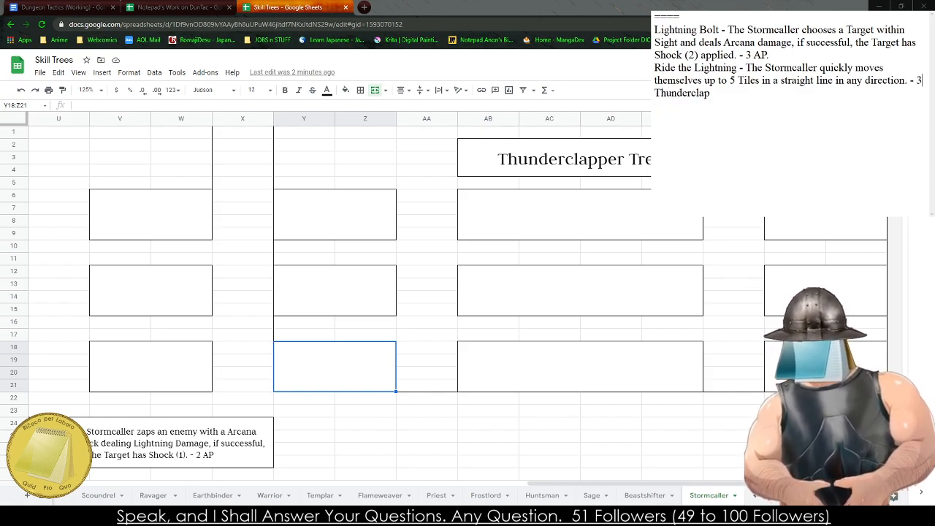
type(" AP.")
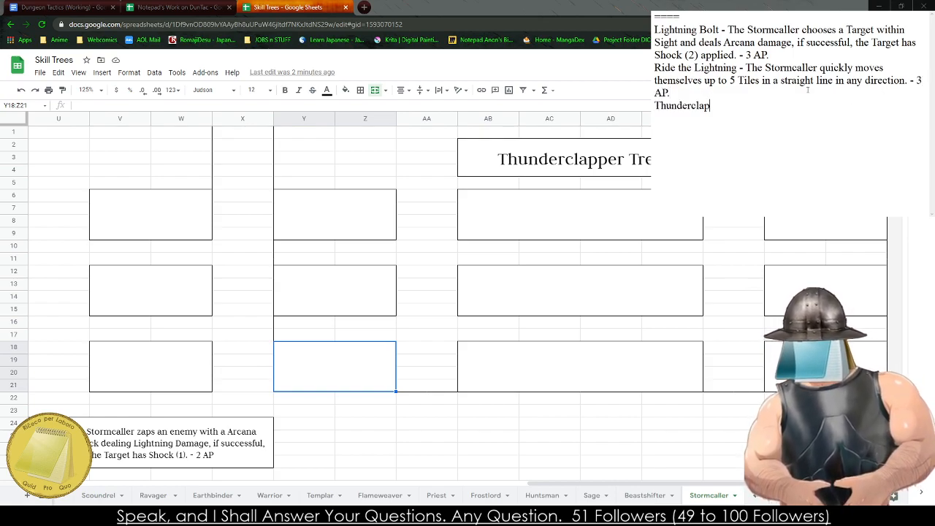
type("Thunderclap -  The S")
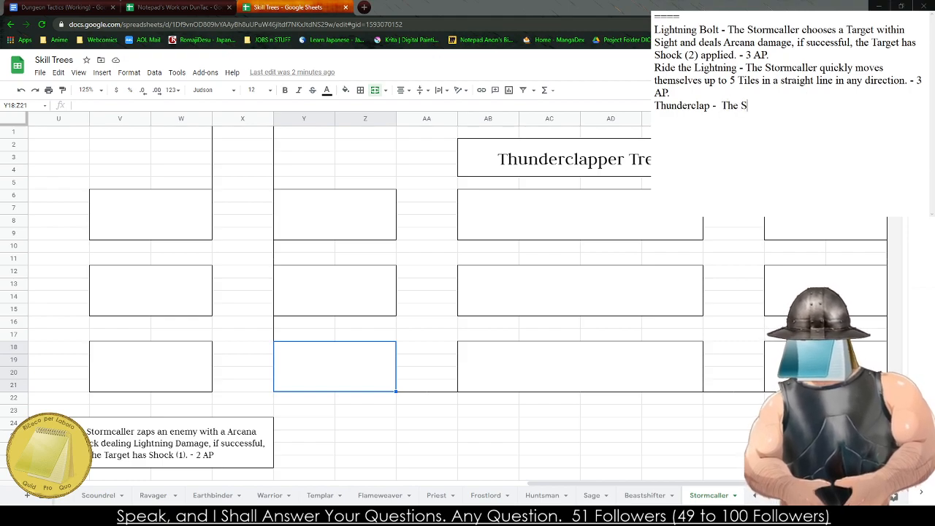
type("tormcaller strike")
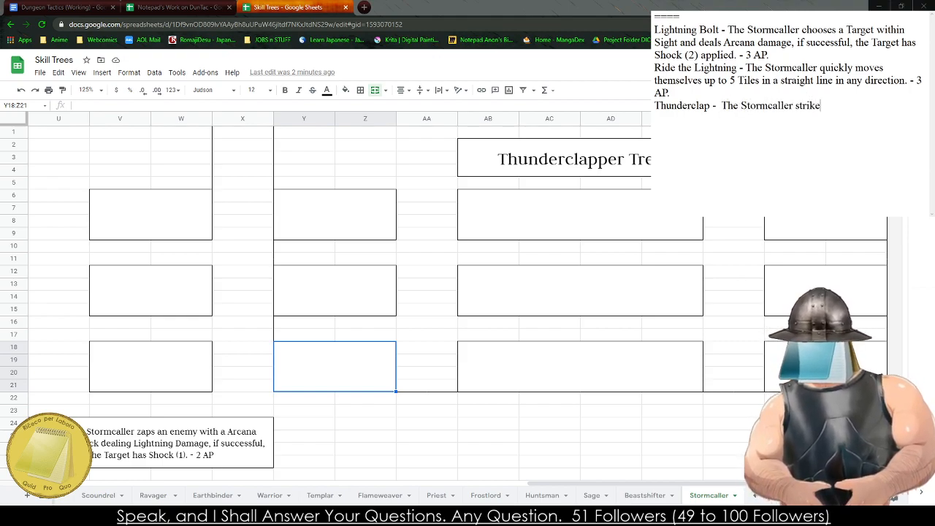
type("s with the force of")
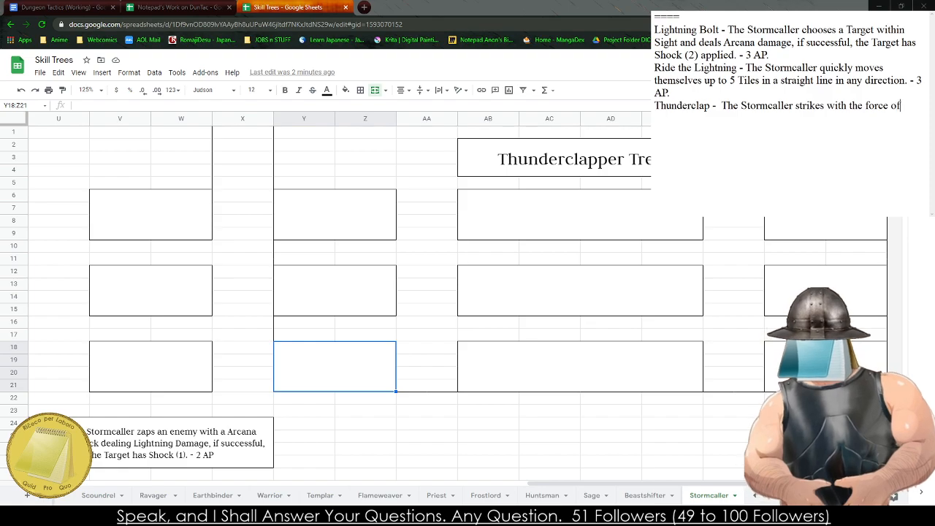
type(" heaven")
- Start the Thunderclap description in the notes with "- The Stormcaller strikes with the force of the heavens behind them,"
key("BackSpace")
key("BackSpace")
key("BackSpace")
key("BackSpace")
key("BackSpace")
key("BackSpace")
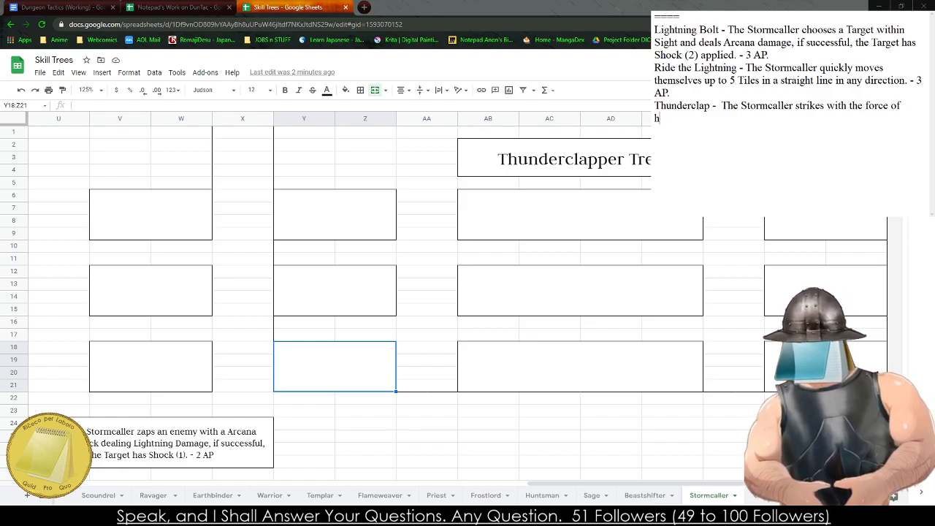
type("the heavens behind them, ")
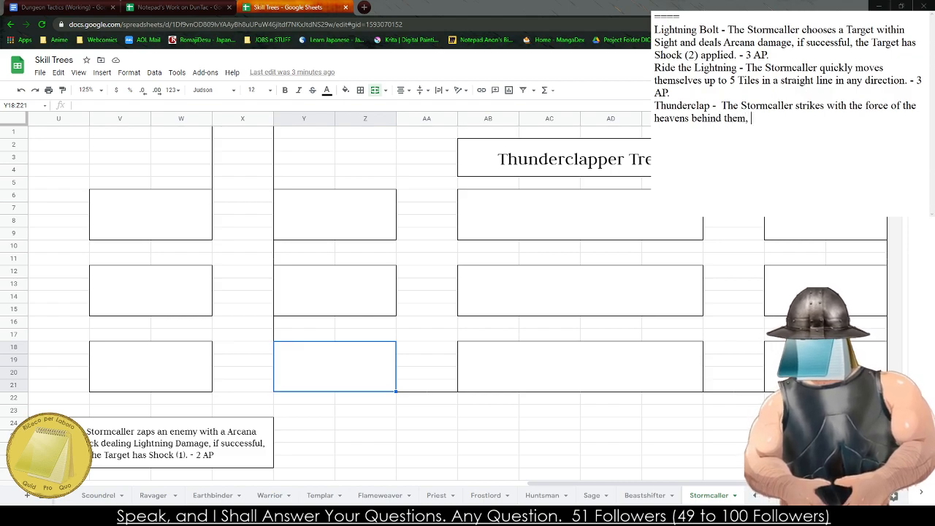
type("they")
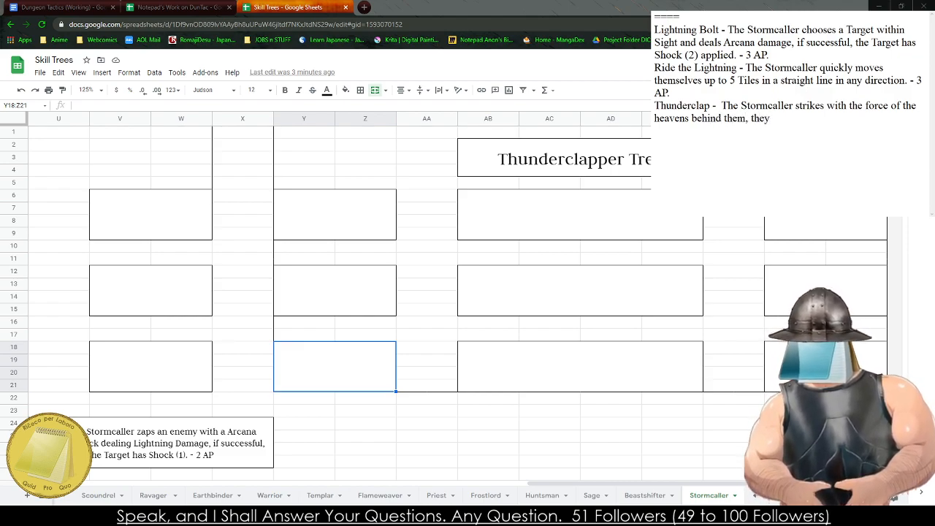
type(" deal Ar")
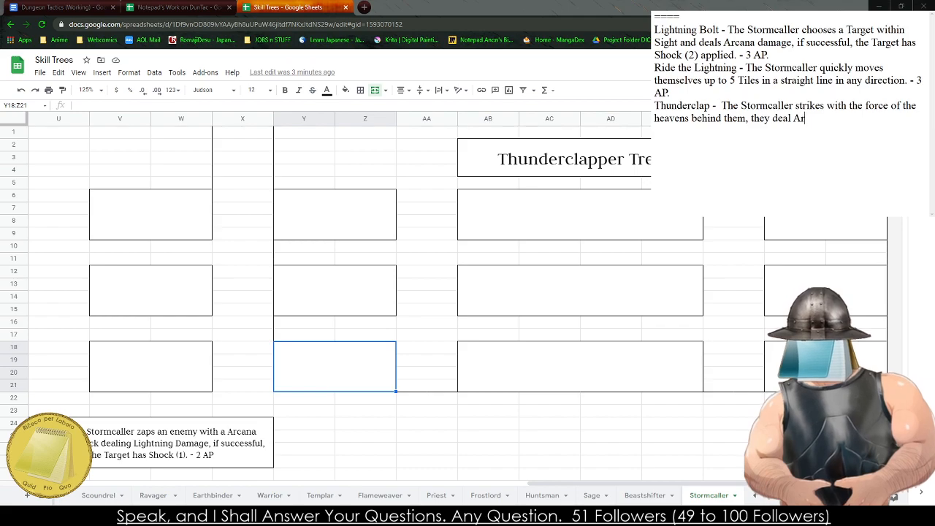
type("cana _")
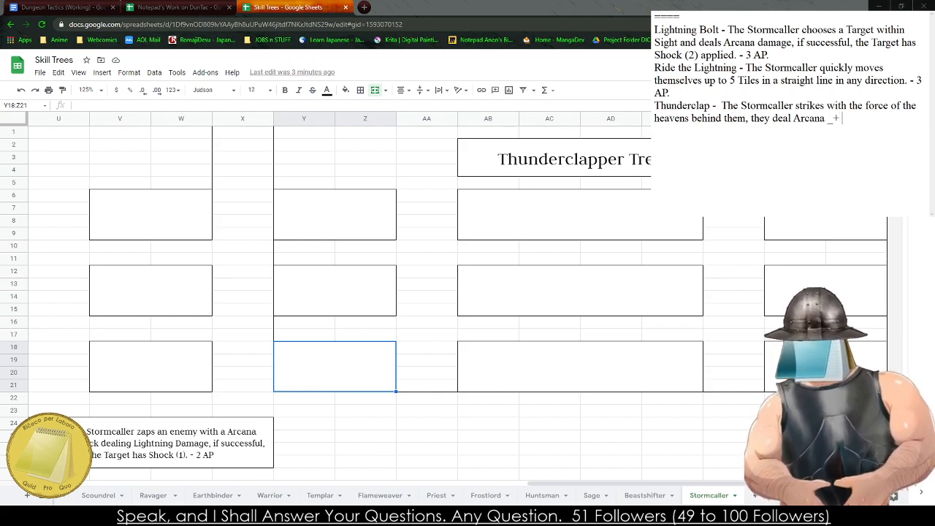
type("+ M")
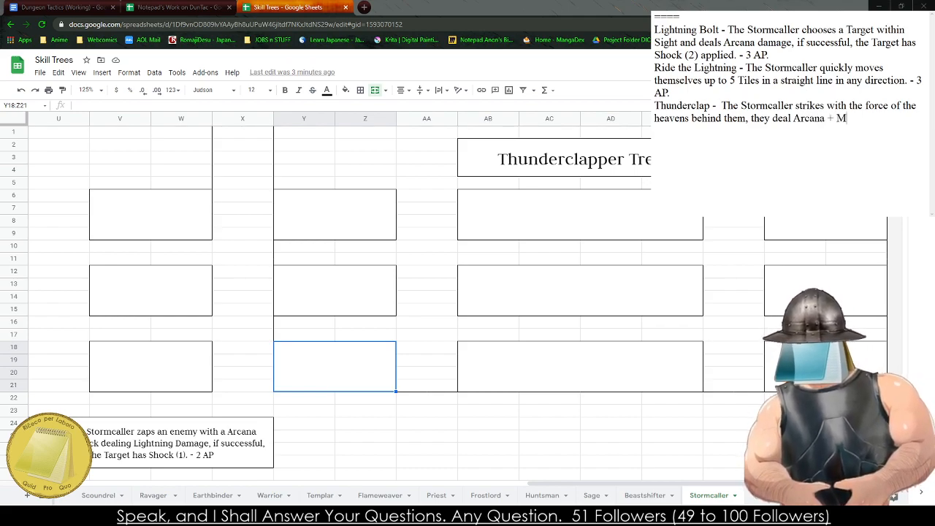
type("ight + 1Damage")
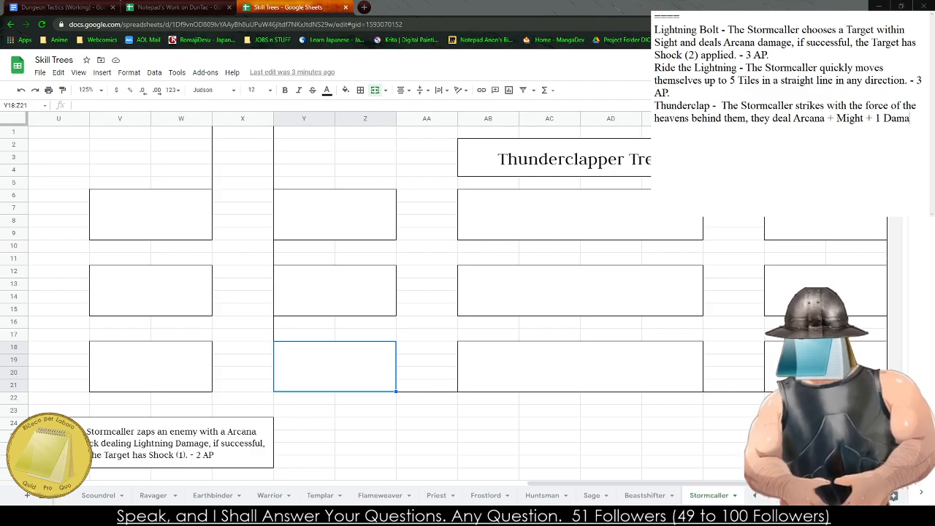
key("BackSpace")
key("BackSpace")
key("BackSpace")
key("BackSpace")
key("BackSpace")
key("BackSpace")
key("BackSpace")
key("BackSpace")
key("BackSpace")
key("BackSpace")
key("BackSpace")
key("BackSpace")
key("BackSpace")
key("BackSpace")
key("BackSpace")
key("BackSpace")
key("BackSpace")
key("BackSpace")
key("BackSpace")
key("BackSpace")
key("BackSpace")
key("BackSpace")
key("BackSpace")
key("BackSpace")
key("BackSpace")
key("BackSpace")
key("BackSpace")
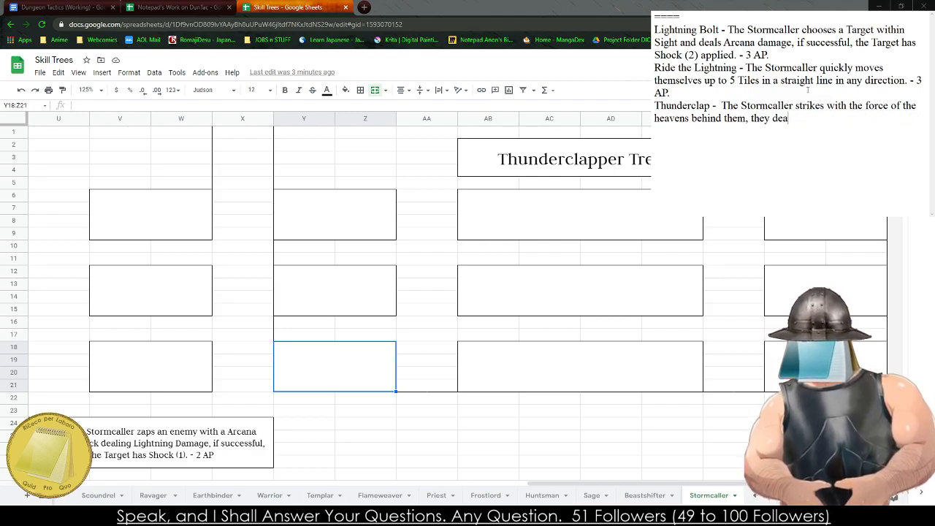
- Finish the Thunderclap description with "an additional Arcana Damage with their Basic Melee Attack - 1 AP."
type("l an additional ")
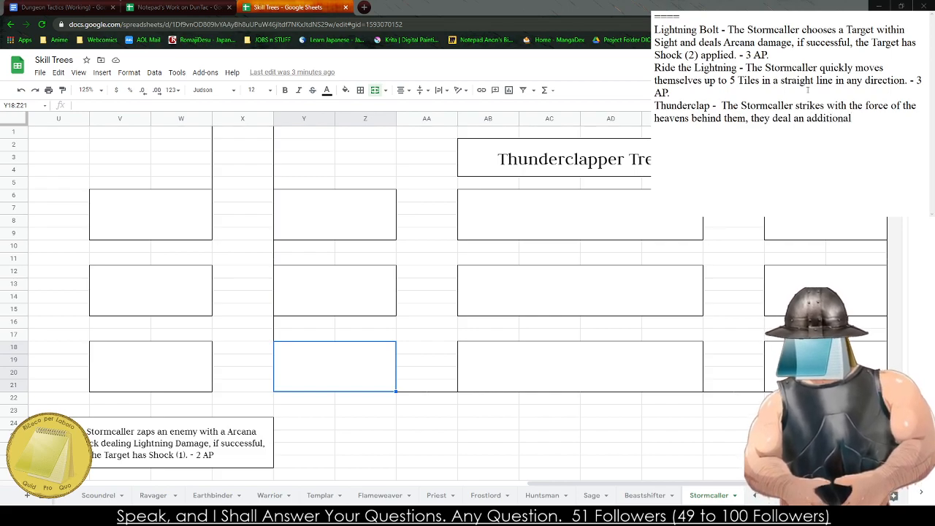
type("Arcana Damage to")
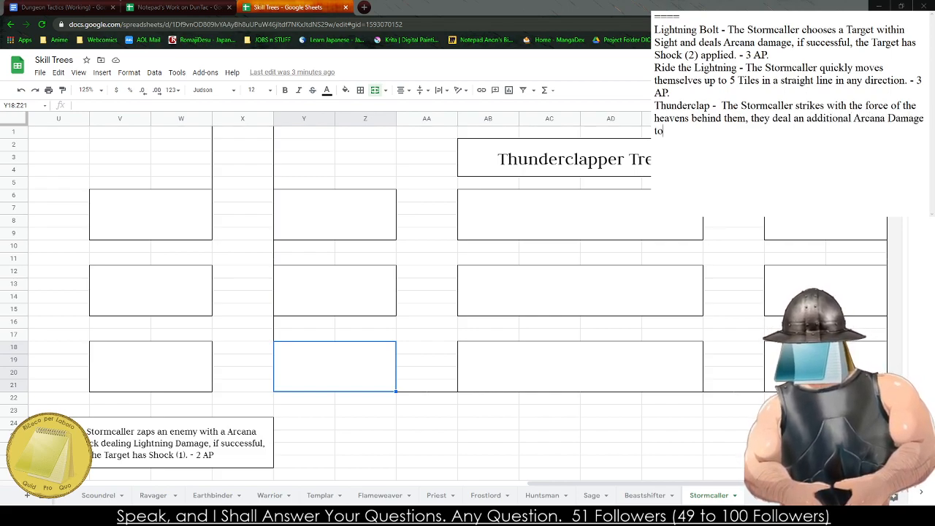
type(" their")
key("BackSpace")
key("BackSpace")
key("BackSpace")
key("BackSpace")
key("BackSpace")
key("BackSpace")
key("BackSpace")
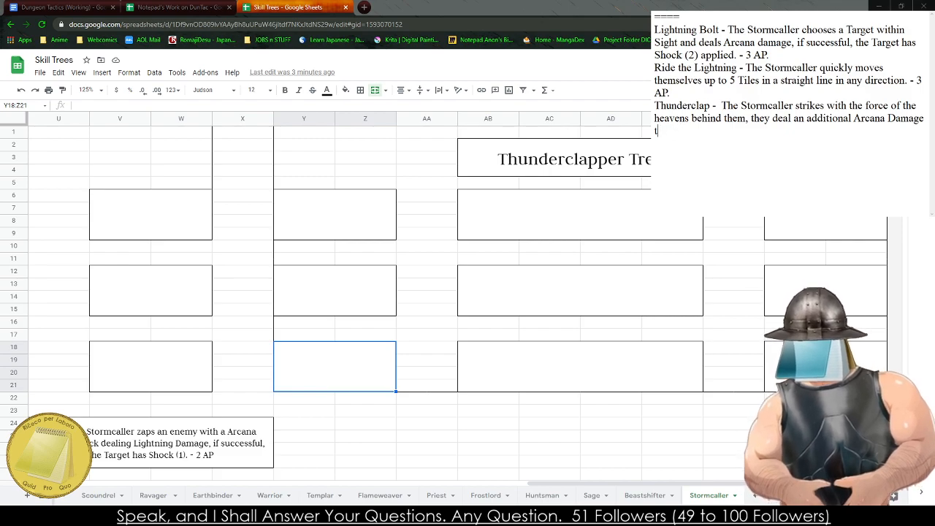
key("BackSpace")
type("with their Basic")
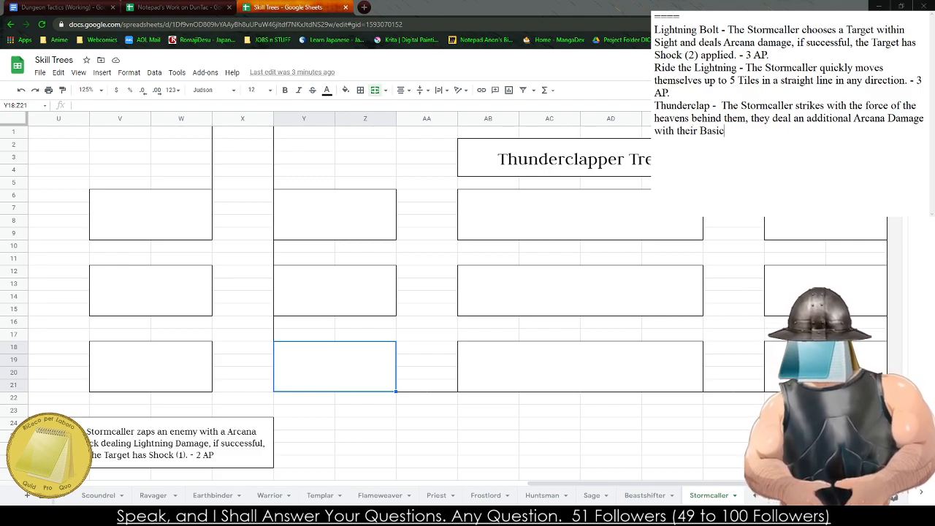
type(" Melee Attack ")
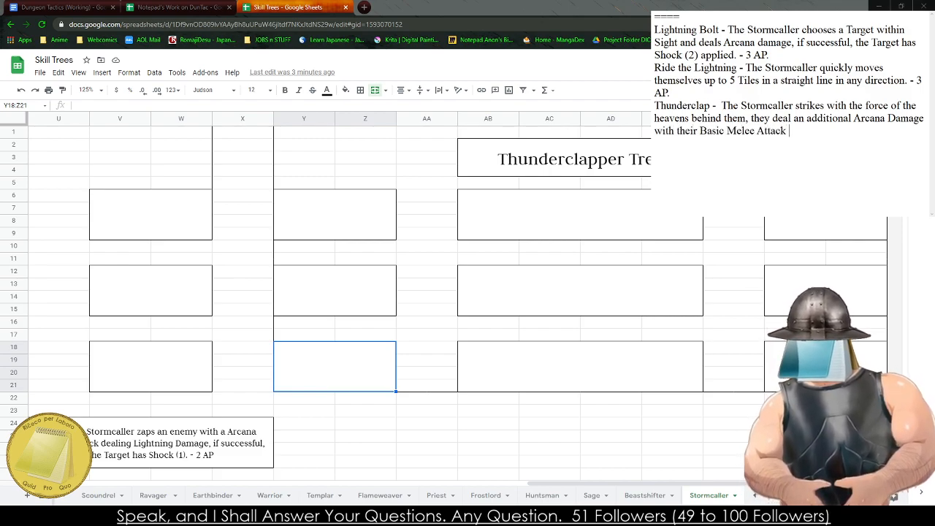
type("- 1 AP")
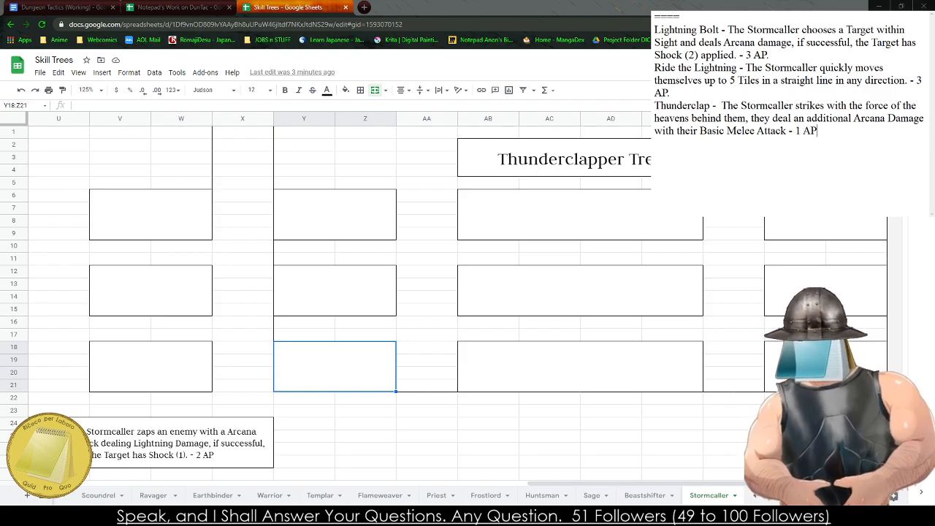
type(".")
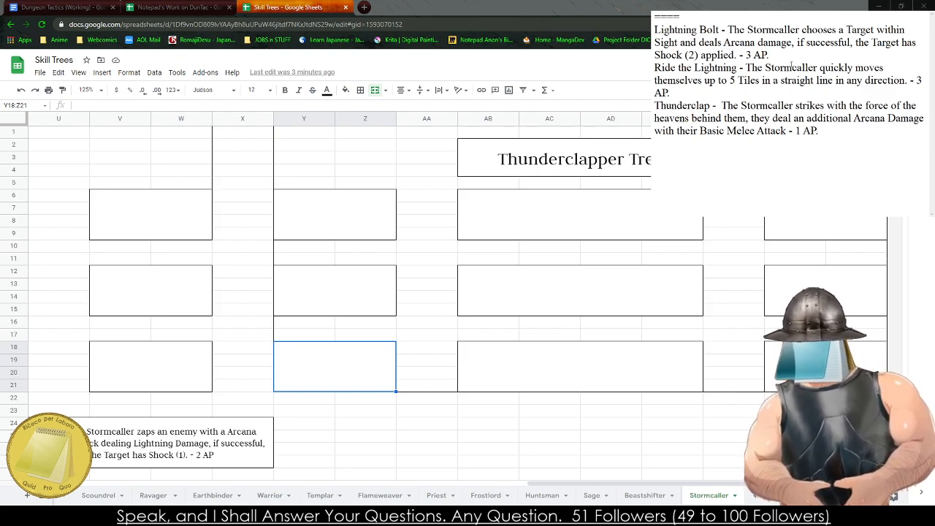
- Copy the Lightning Bolt and Ride the Lightning descriptions from the notes into the Thunderclapper Tree's Tier 2 and Tier 1 boxes, respectively
left_click_drag(781, 67, 655, 31)
key("ctrl+c")
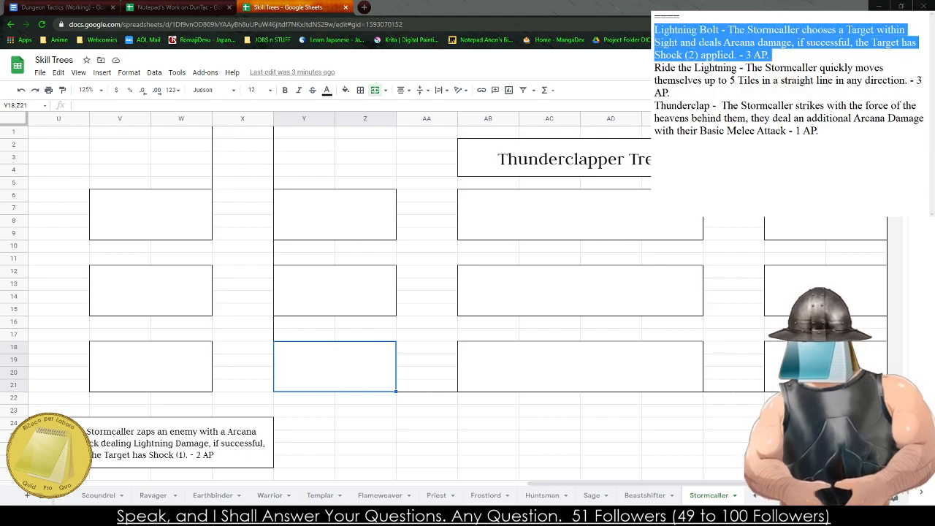
left_click(503, 293)
key("ctrl+v")
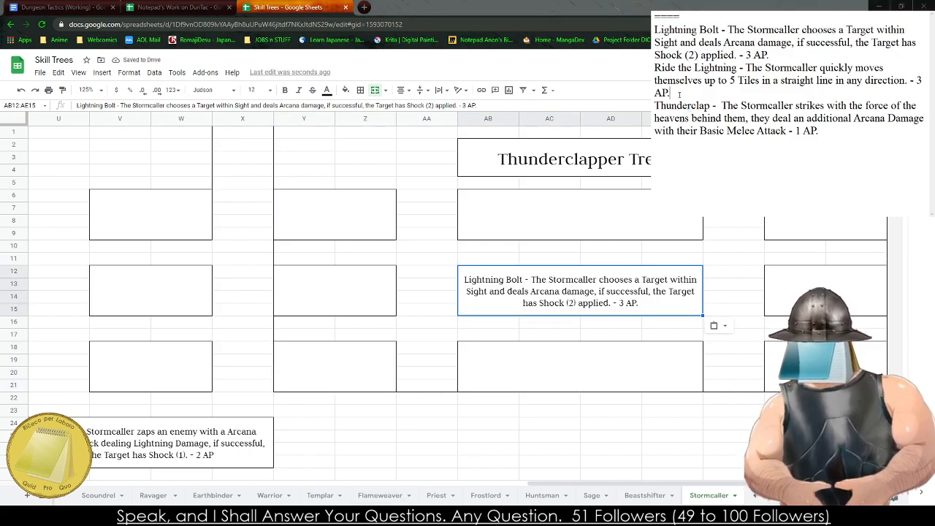
left_click_drag(769, 55, 654, 67)
key("ctrl+c")
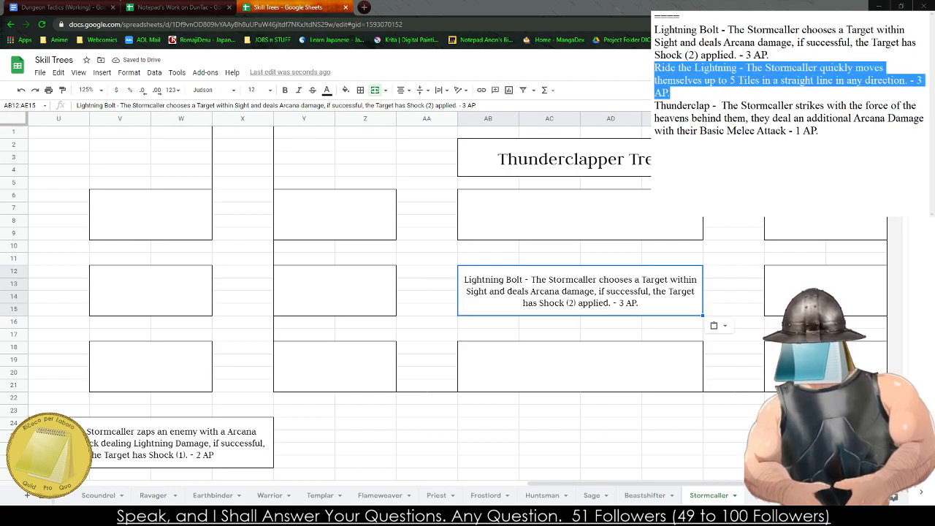
left_click(487, 358)
key("ctrl+v")
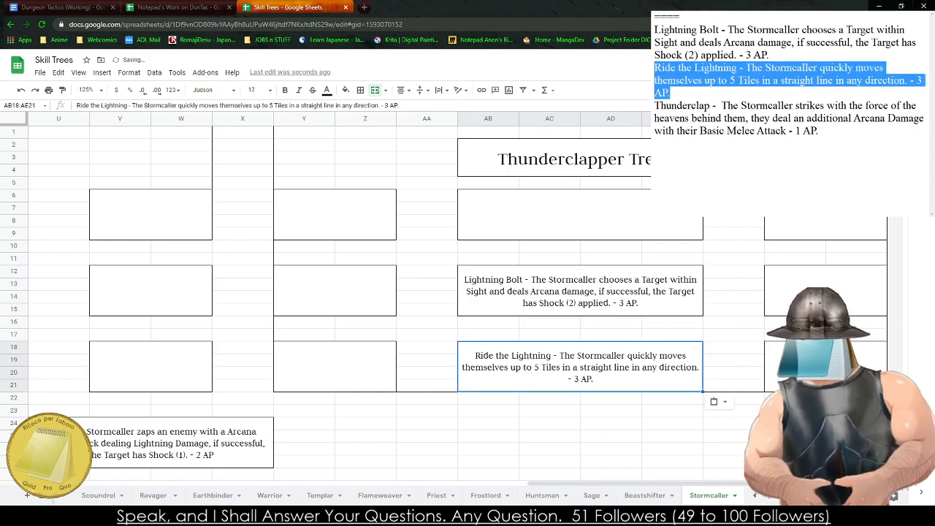
- Copy the Thunderclap description from the notes into the Thunderclapper Tree's Tier 3 box
left_click_drag(819, 131, 655, 106)
key("ctrl+c")
left_click(485, 216)
key("ctrl+v")
left_click(470, 311)
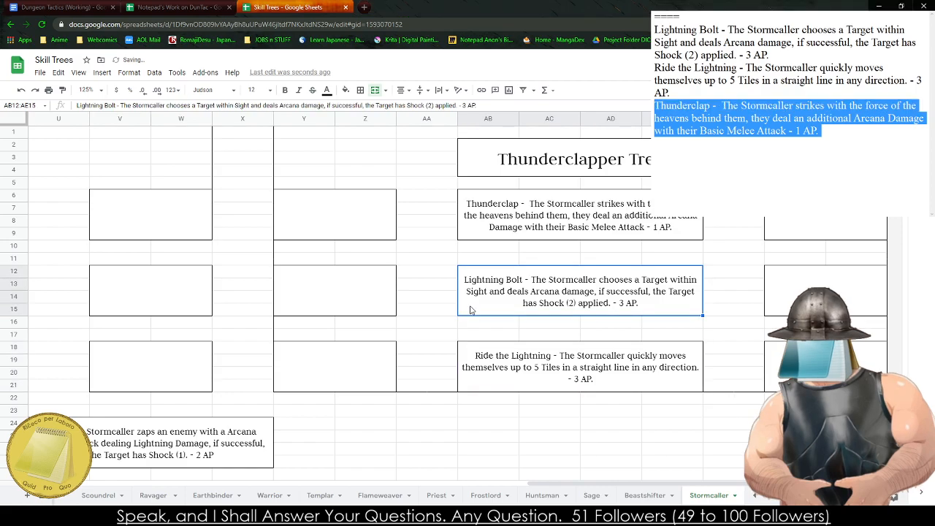
left_click(427, 473)
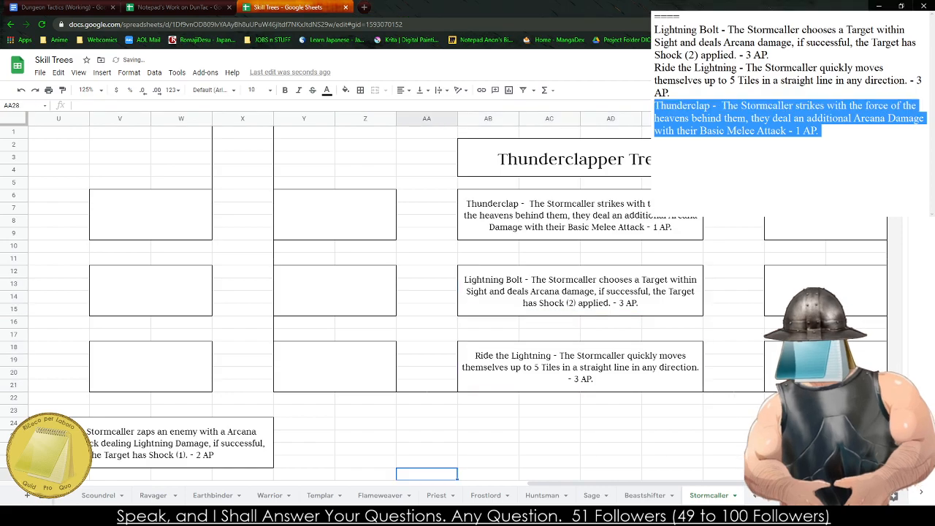
left_click(327, 451)
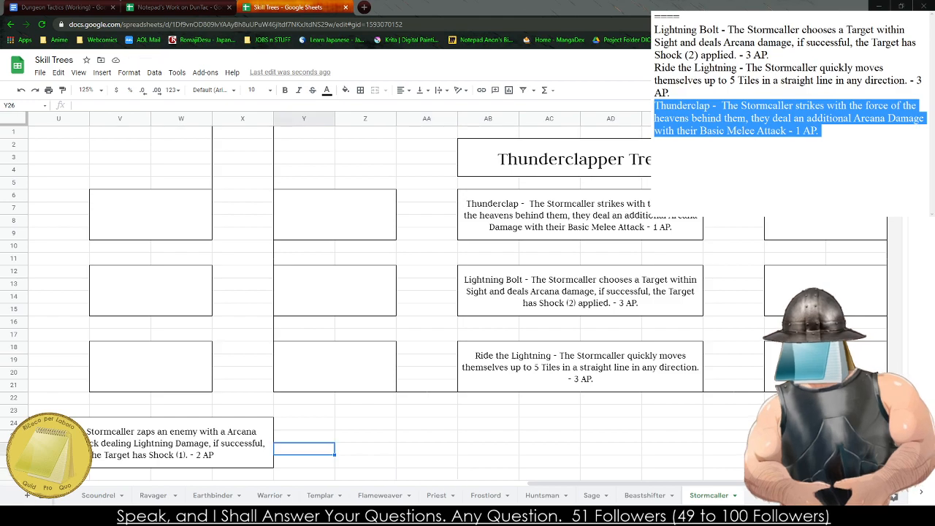
left_click(365, 410)
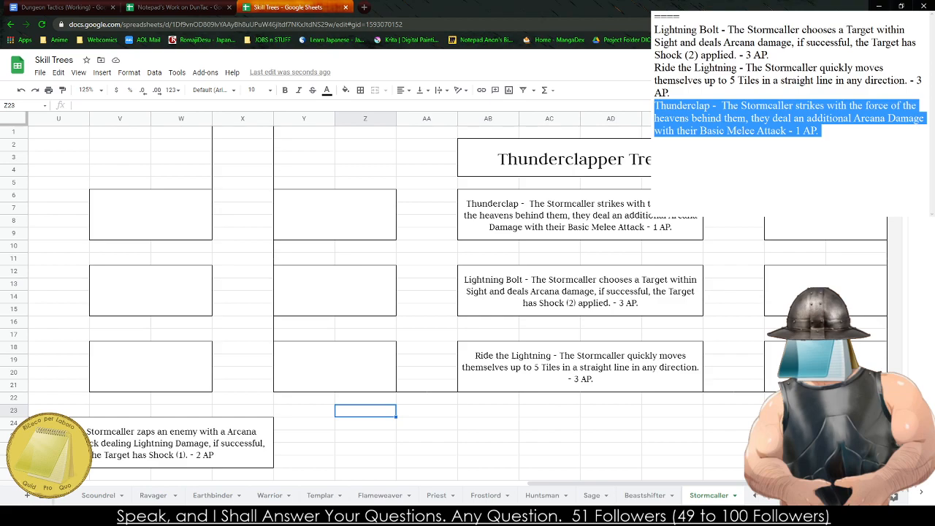
- Clear all the text from the notes
key("ctrl+a")
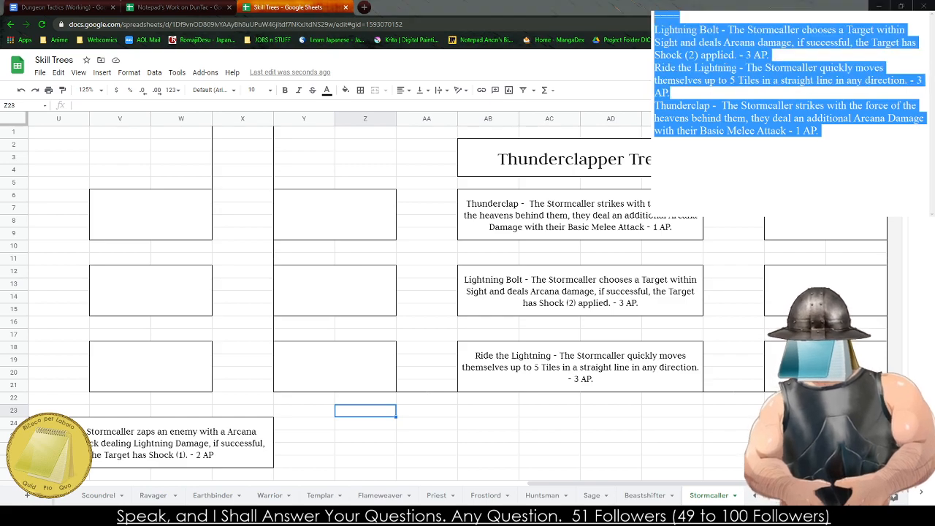
key("Delete")
key("ctrl+z")
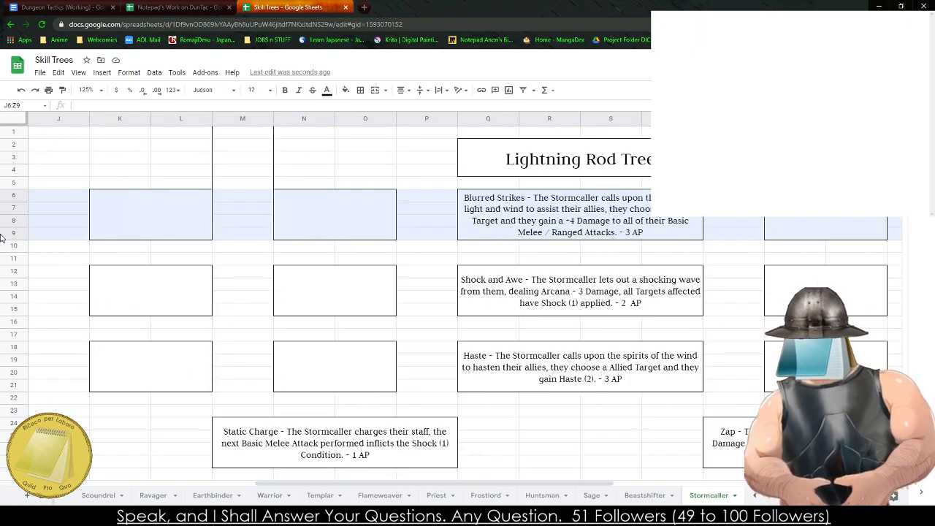
- Copy the Tier 1 Scorched Soul description from the Flameweaver sheet into the notes
left_click(548, 396)
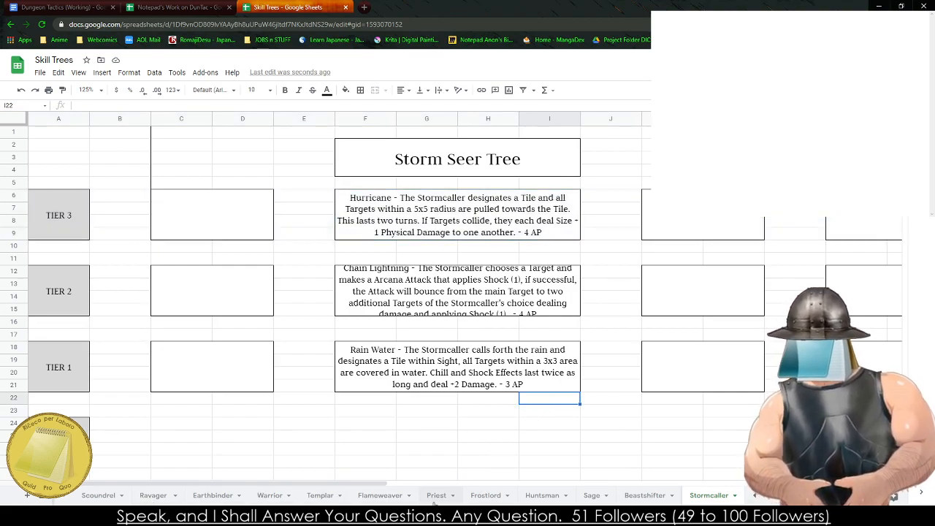
left_click(380, 495)
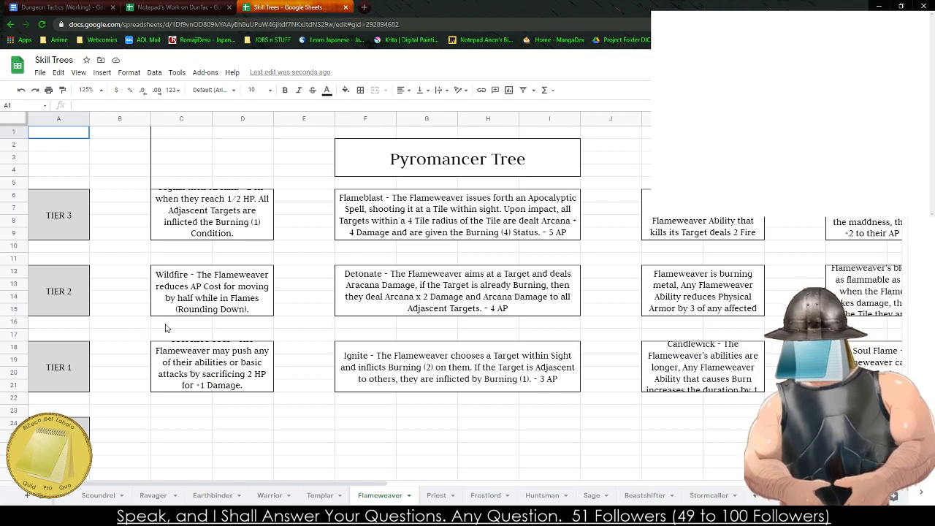
left_click(185, 298)
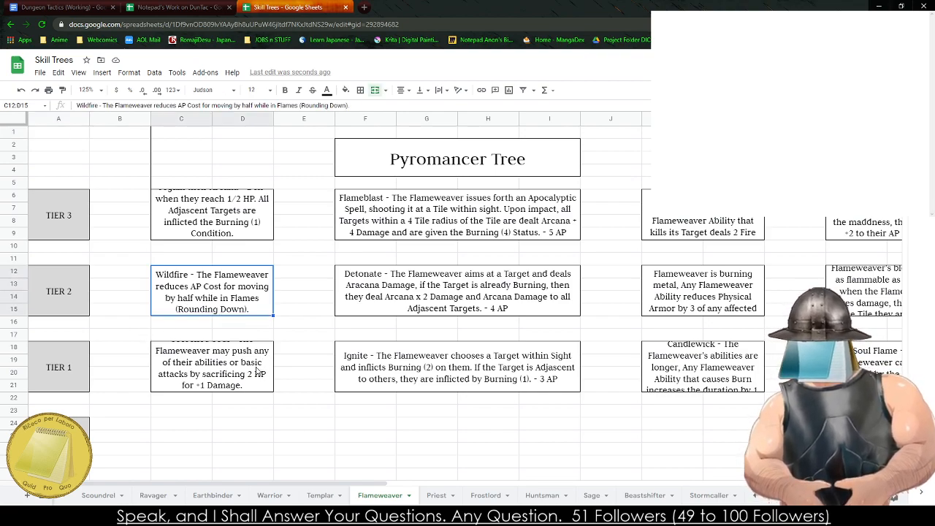
left_click(231, 373)
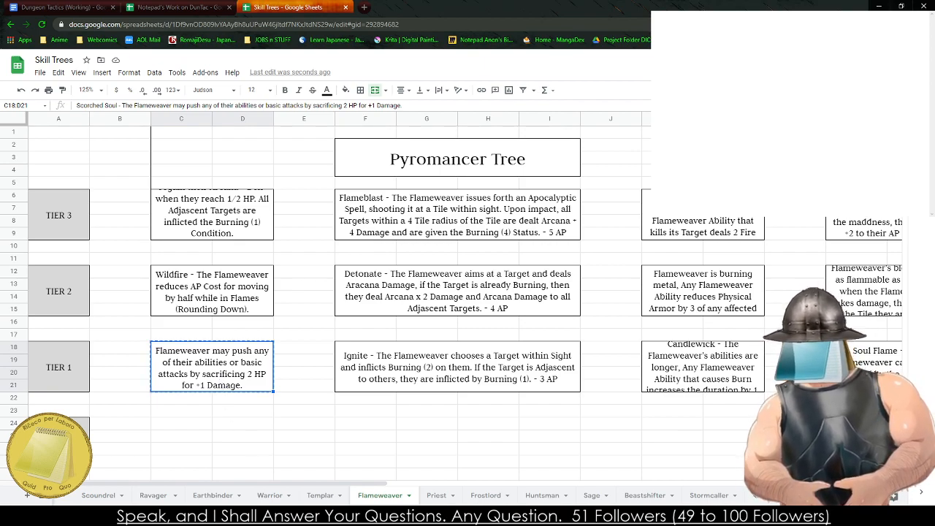
left_click(767, 139)
key("ctrl+v")
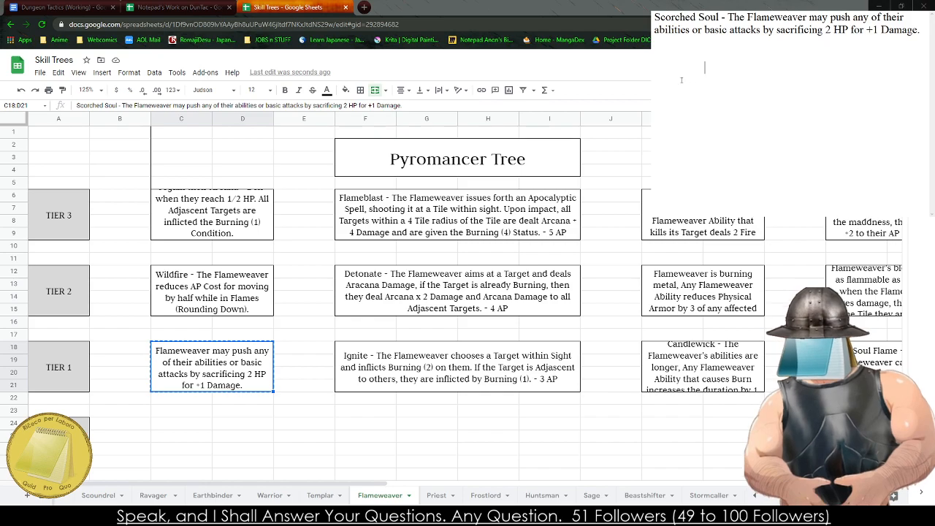
- Copy the Flameweaver's Tier 3 Burning Veins description into the notes below Scorched Soul, separated by a blank line
left_click(219, 219)
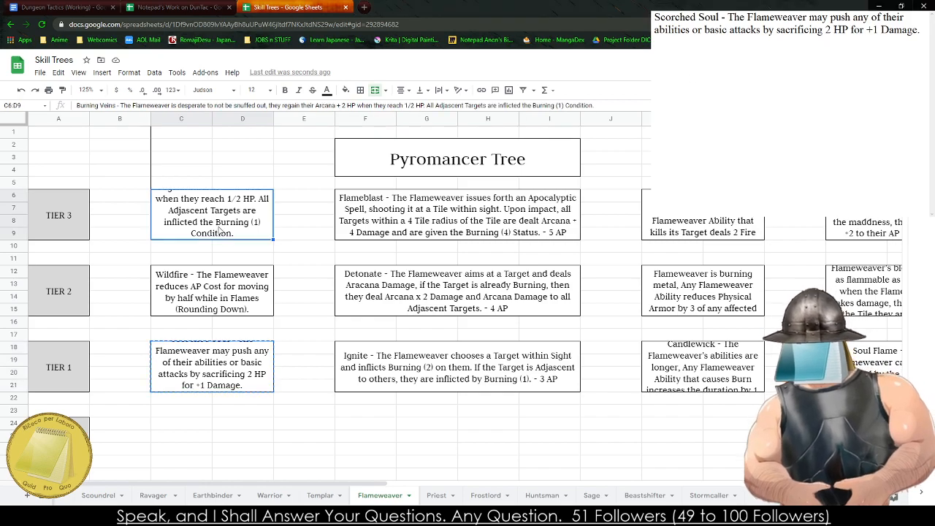
left_click(240, 284)
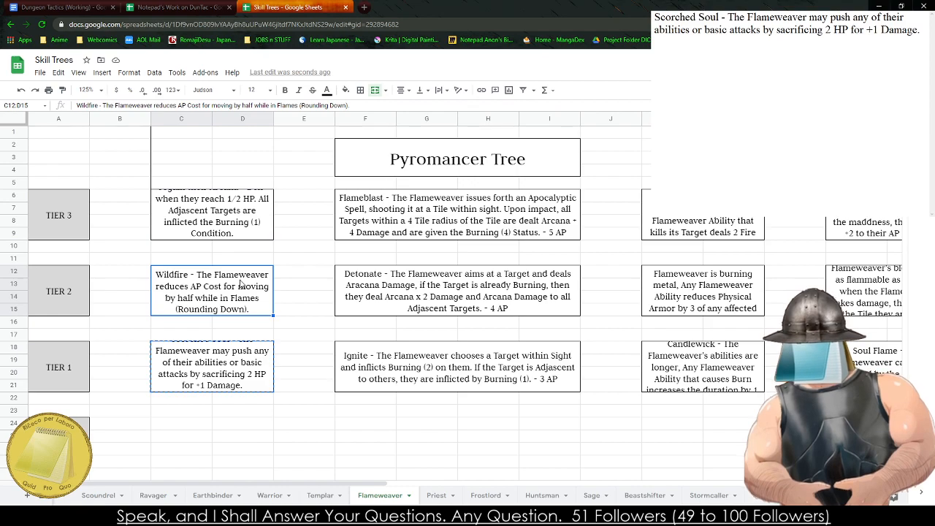
left_click(233, 213)
key("ctrl+c")
left_click(372, 458)
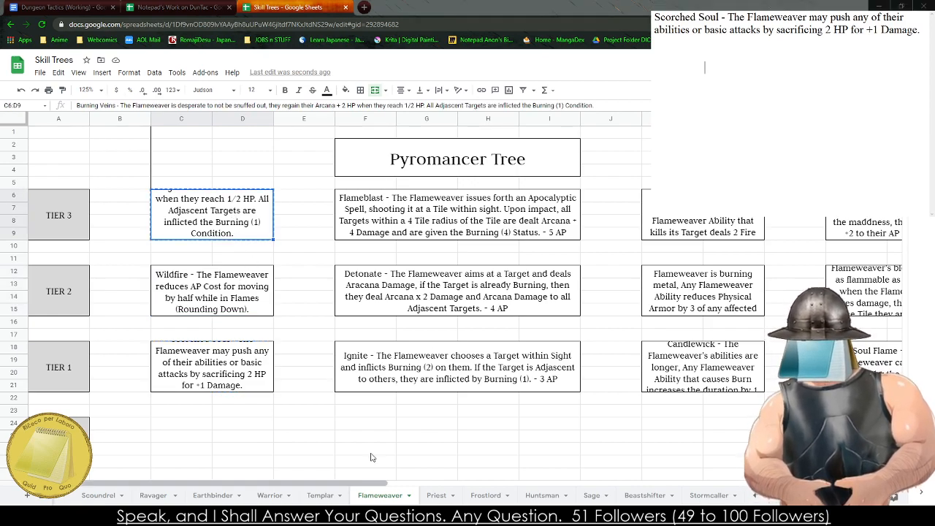
key("ctrl+v")
key("BackSpace")
key("BackSpace")
key("BackSpace")
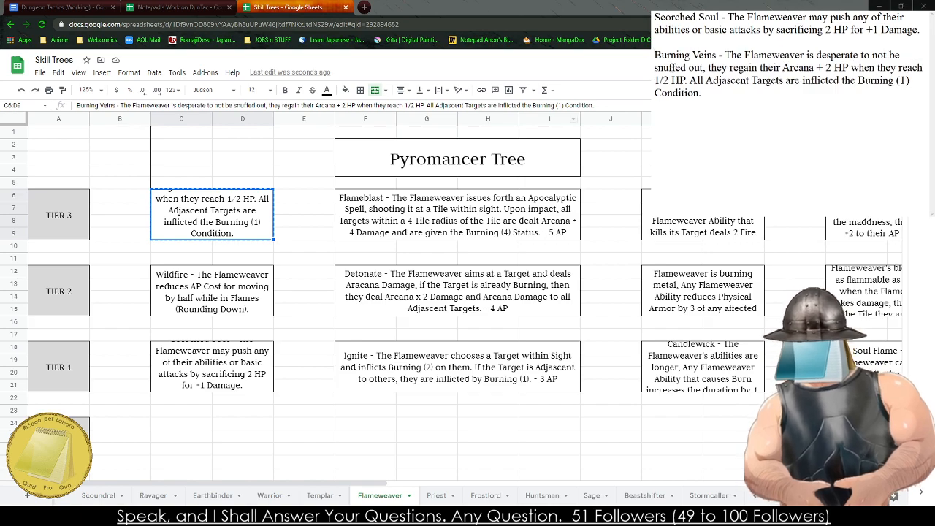
- Review the Flameweaver's passive descriptions across the Pyromancer, Flame Dancer and Burn Out trees
left_click(316, 313)
key("Right")
key("Right")
key("Right")
key("Right")
key("Right")
key("Right")
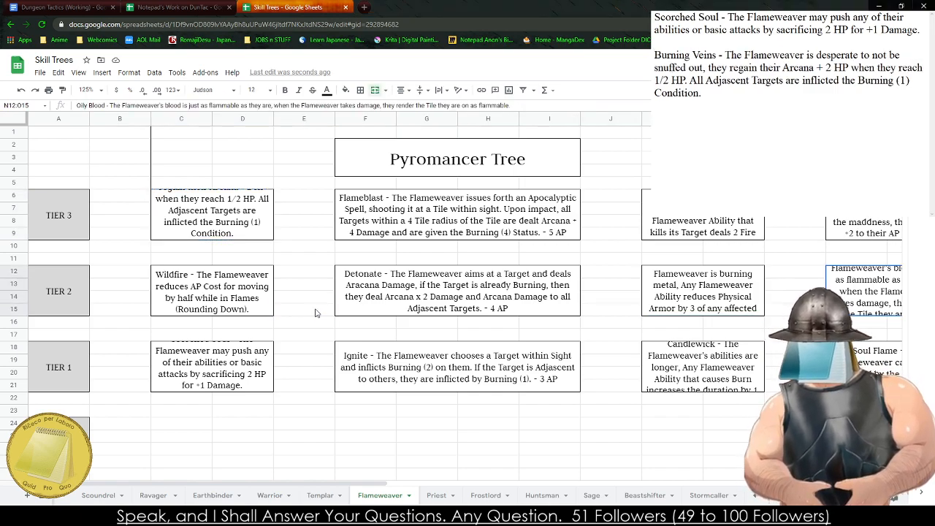
key("Up")
key("Right")
key("Right")
key("Right")
key("Left")
key("Left")
key("Down")
key("Down")
key("Down")
key("Up")
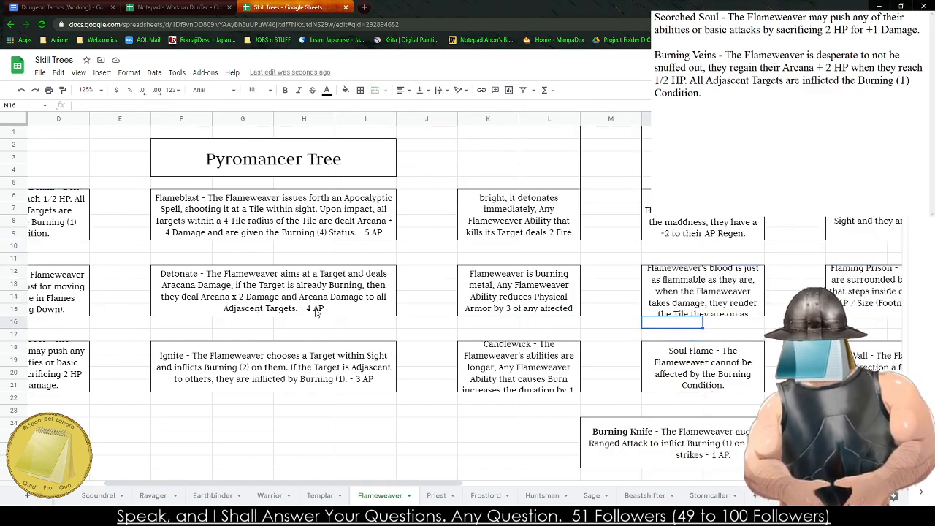
key("Up")
key("Right")
key("Right")
key("Right")
key("Right")
key("Right")
key("Right")
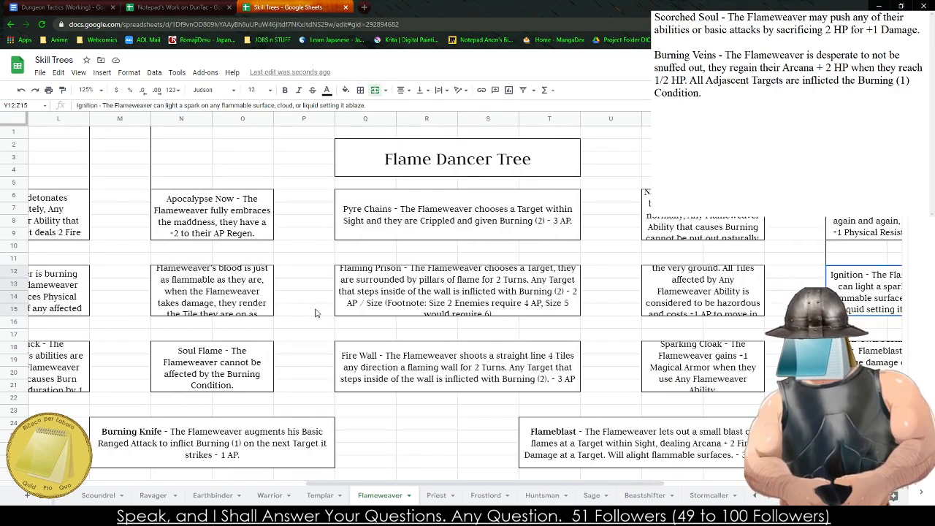
scroll(315, 313, "right", 3)
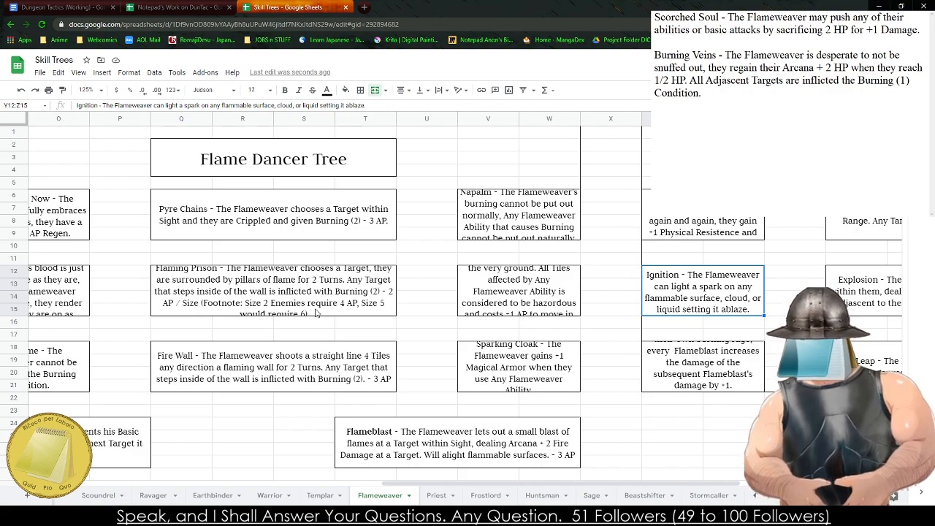
key("Up")
key("Up")
key("Up")
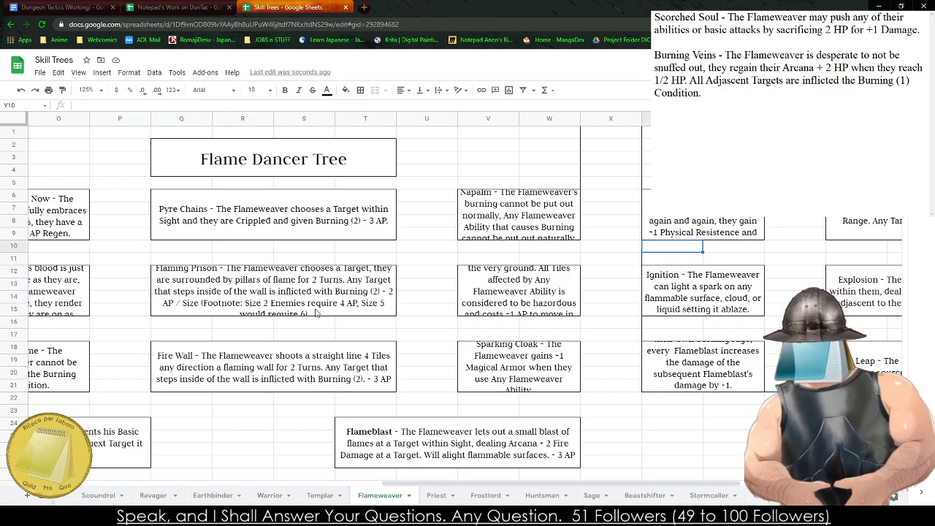
key("Down")
key("Down")
key("Down")
key("Down")
key("Down")
key("Down")
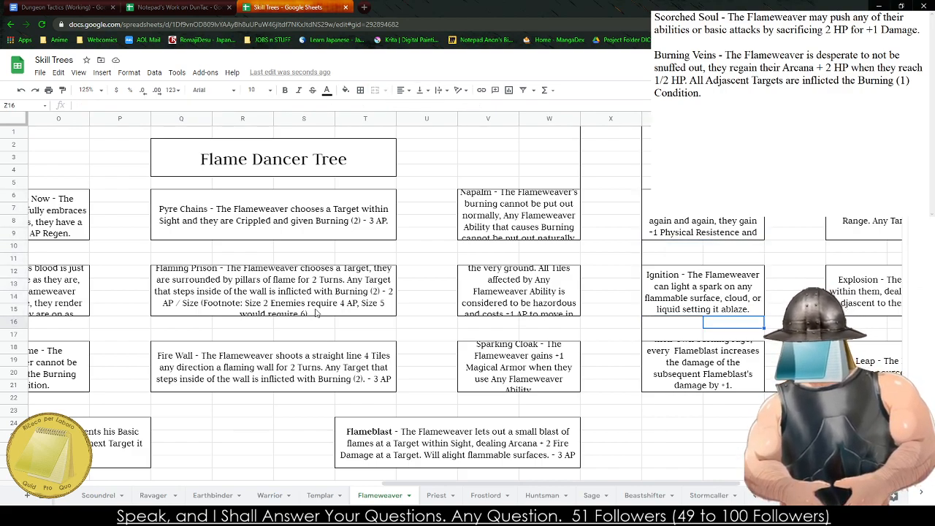
key("Right")
key("Right")
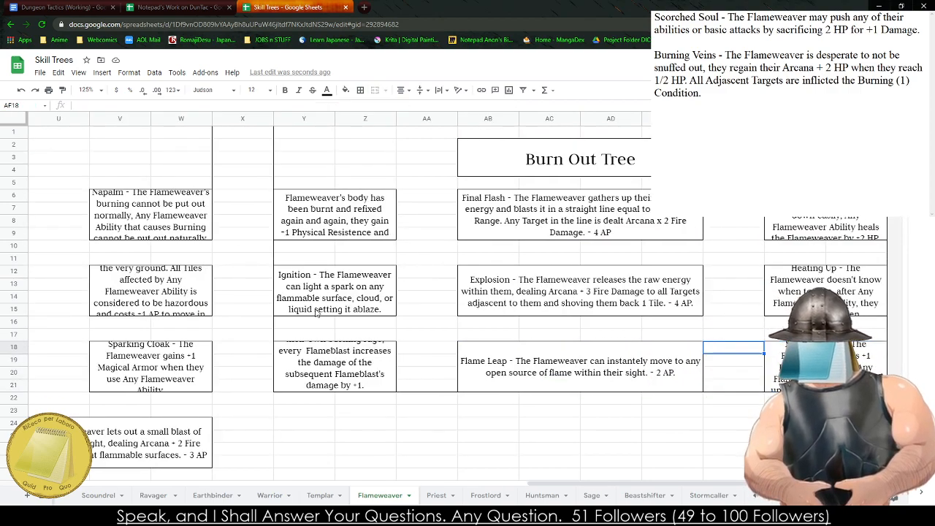
- Copy the Burn Out Tree's Tier 1 Burn Baby Burn description into the notes below Burning Veins, separated by a blank line
key("Left")
key("Left")
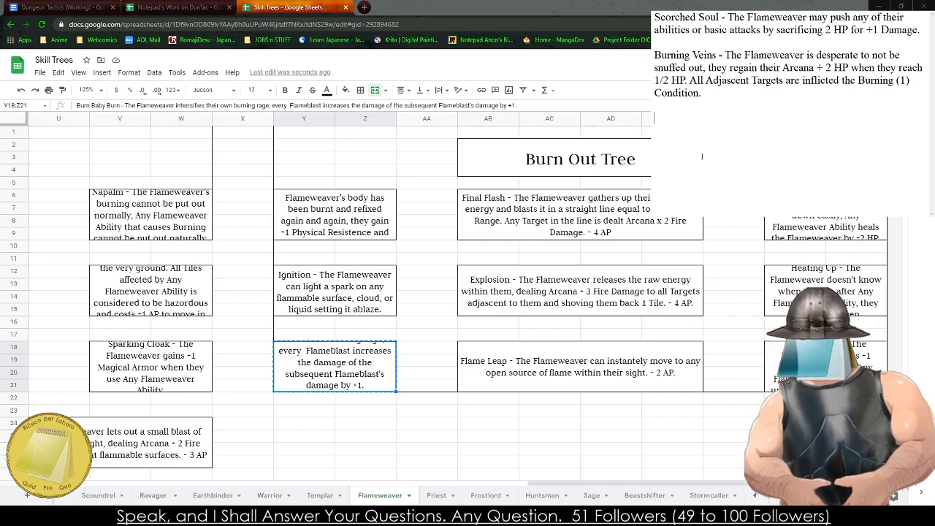
key("ctrl+v")
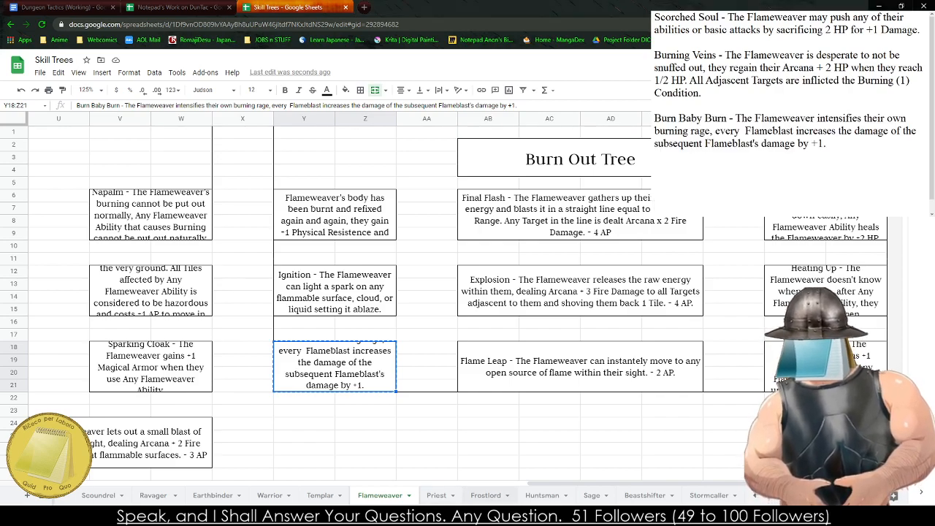
- On the Frostlord sheet, reword the end of the Tier 2 Lord's Polearm description to "with uninterrupted Line of Sight."
left_click(485, 495)
left_click(154, 217)
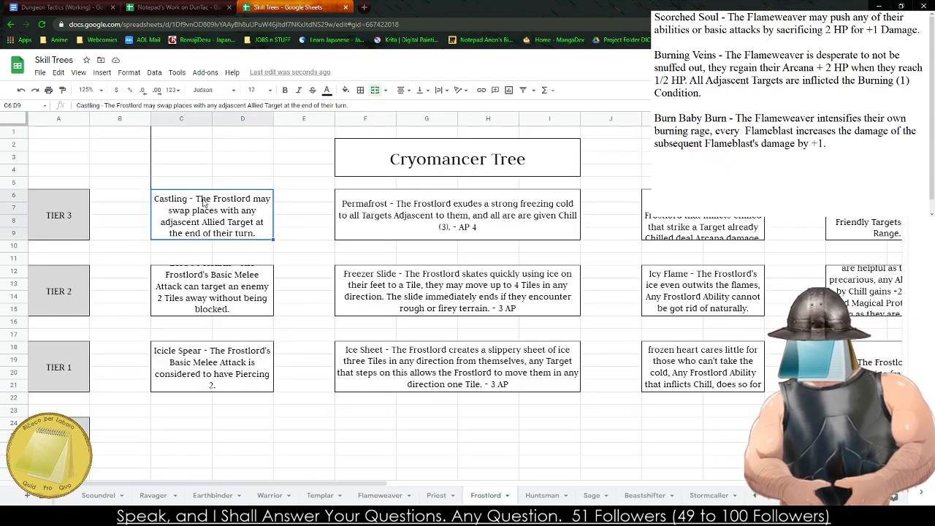
left_click(231, 296)
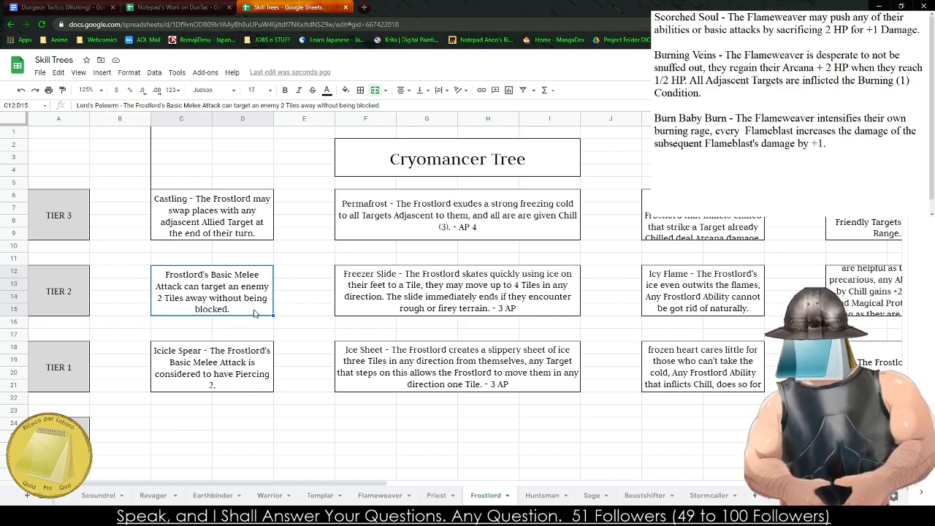
double_click(254, 312)
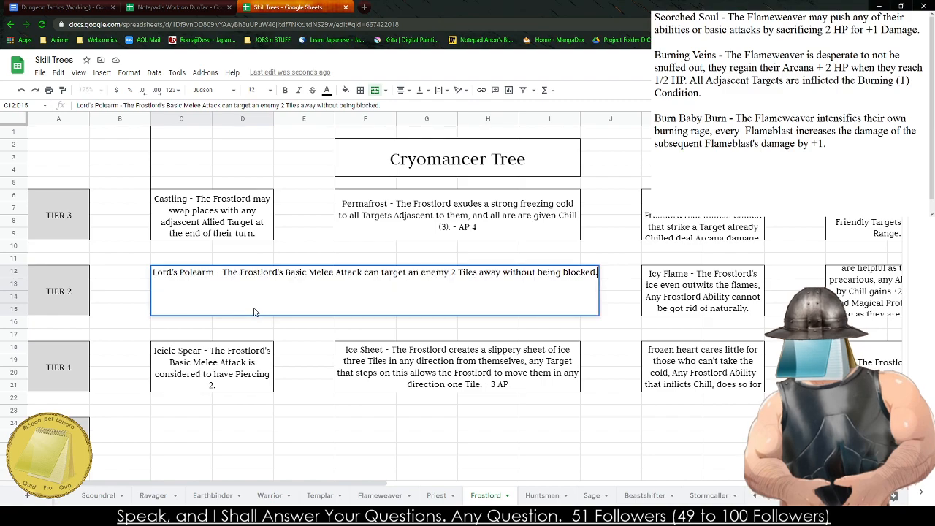
double_click(588, 272)
key("BackSpace")
key("BackSpace")
key("BackSpace")
key("BackSpace")
key("BackSpace")
key("BackSpace")
key("BackSpace")
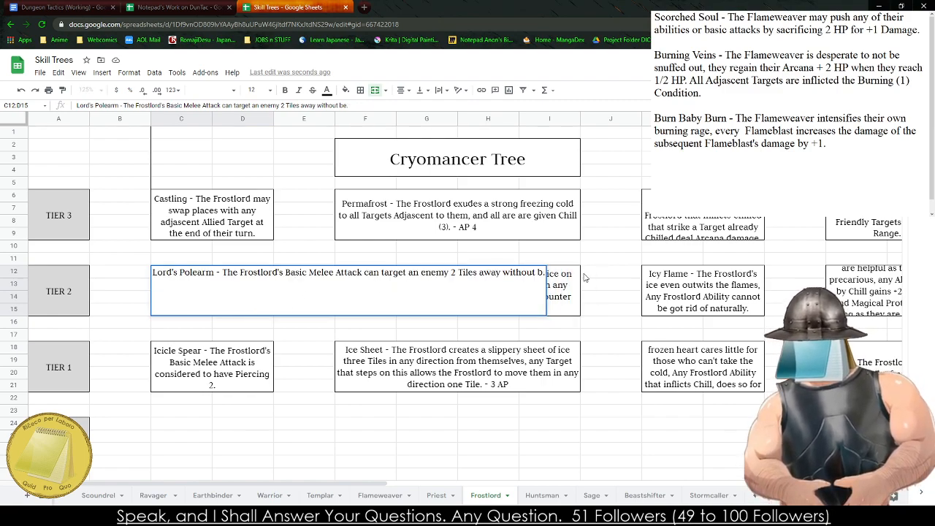
key("BackSpace")
key("BackSpace")
key("BackSpace")
key("BackSpace")
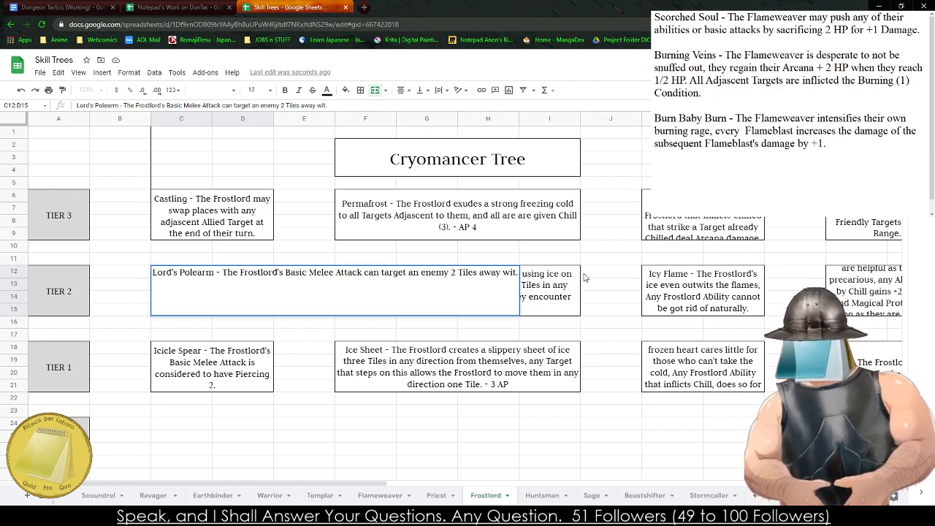
key("BackSpace")
key("BackSpace")
key("BackSpace")
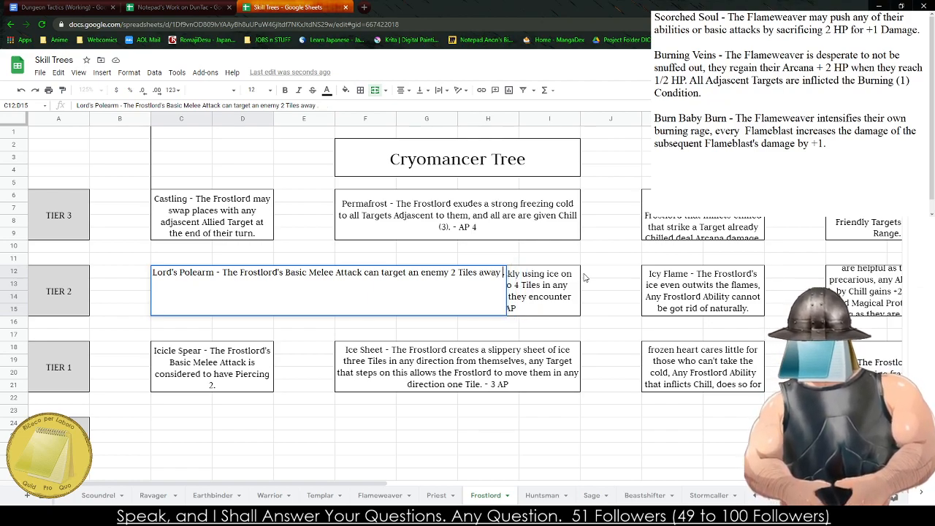
type("with un")
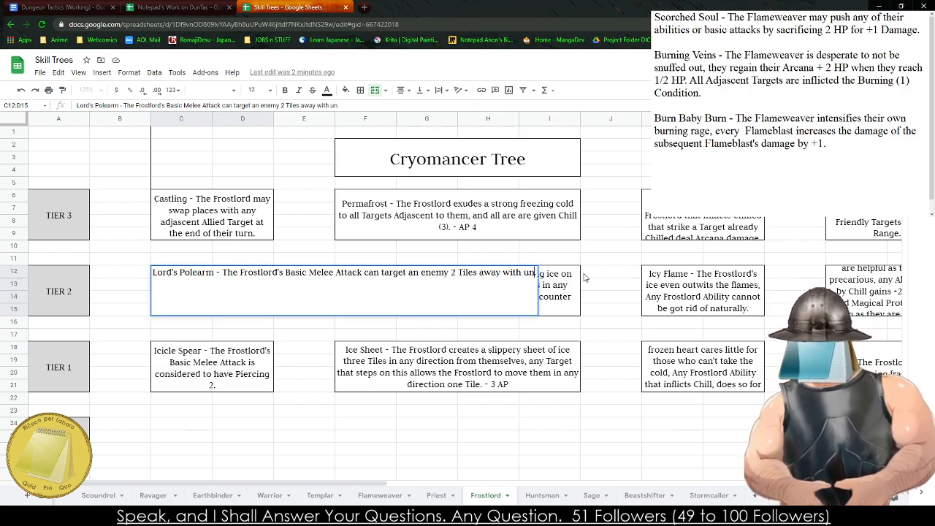
type("interrupted")
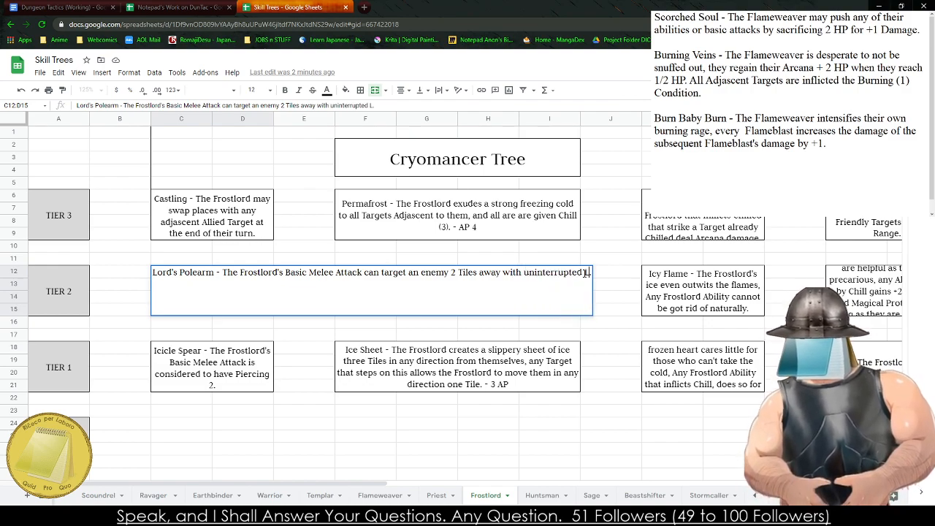
type(" Line of Sight")
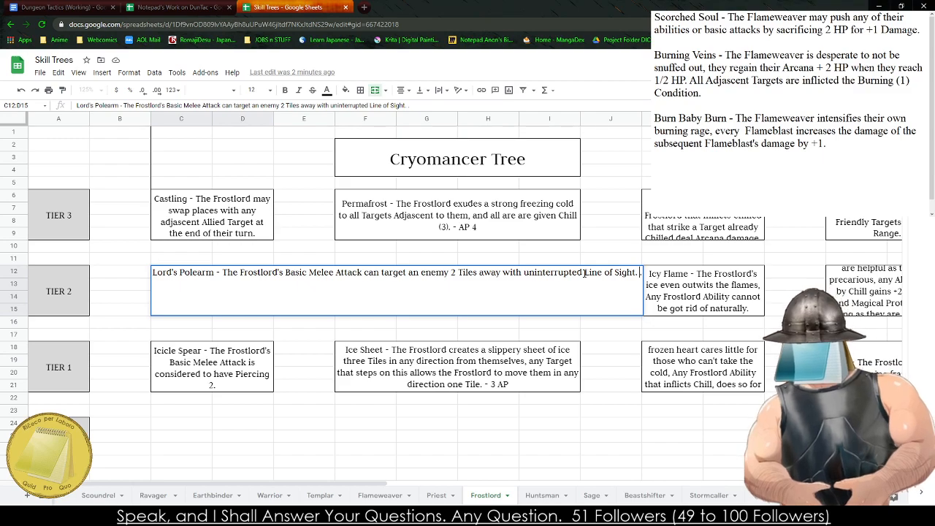
left_click(320, 381)
left_click(216, 383)
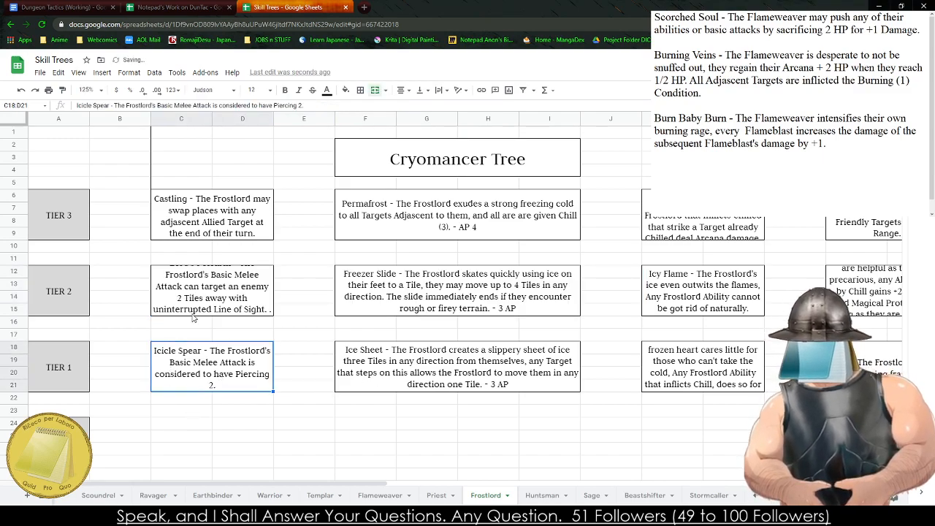
- Copy the revised Lord's Polearm description into the notes below Burn Baby Burn
left_click(213, 293)
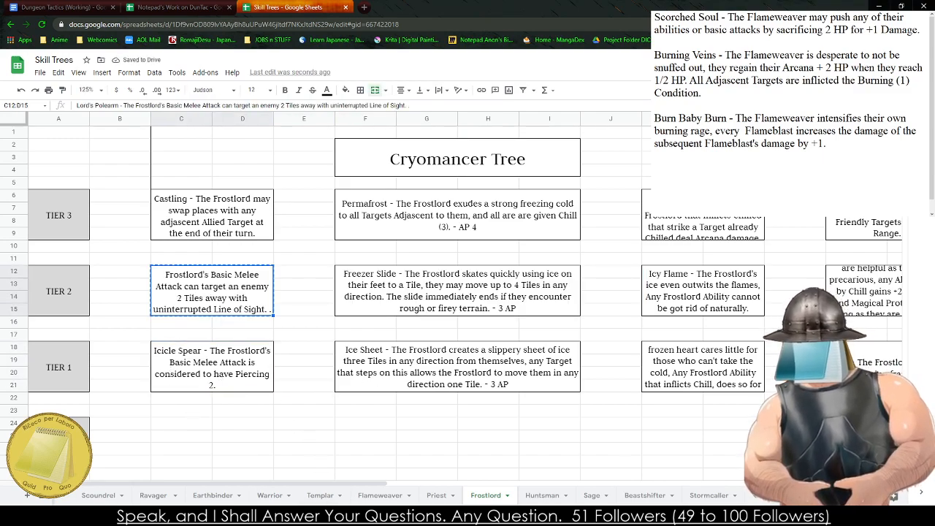
left_click(712, 188)
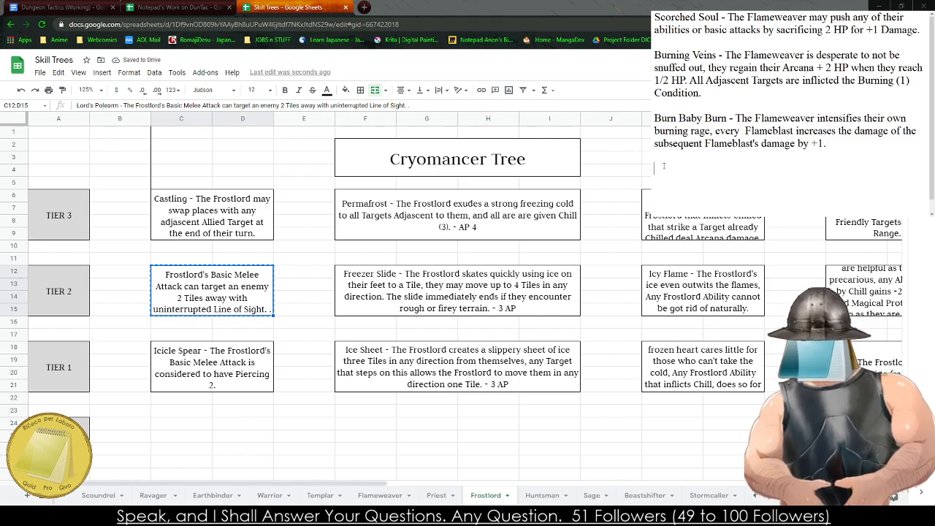
type("Lord's Polearm - The Frostlord's Basic Melee Attack can target an enemy 2 Tiles away with uninterrupted Line of Sight. .")
- Review the Frostlord's other passive descriptions, from the Cryomancer Tree through the Glaciomancer Tree and the tree beyond it
left_click(405, 324)
left_click(699, 294)
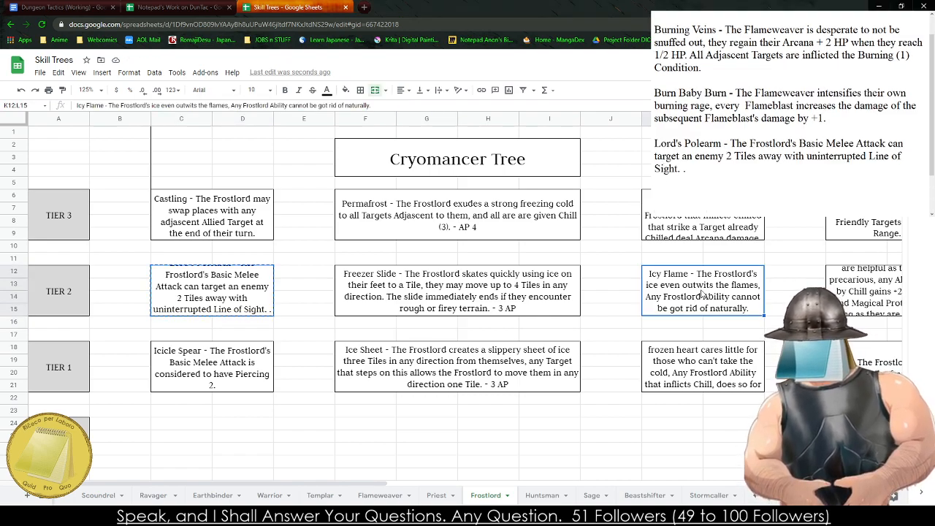
key("Right")
key("Right")
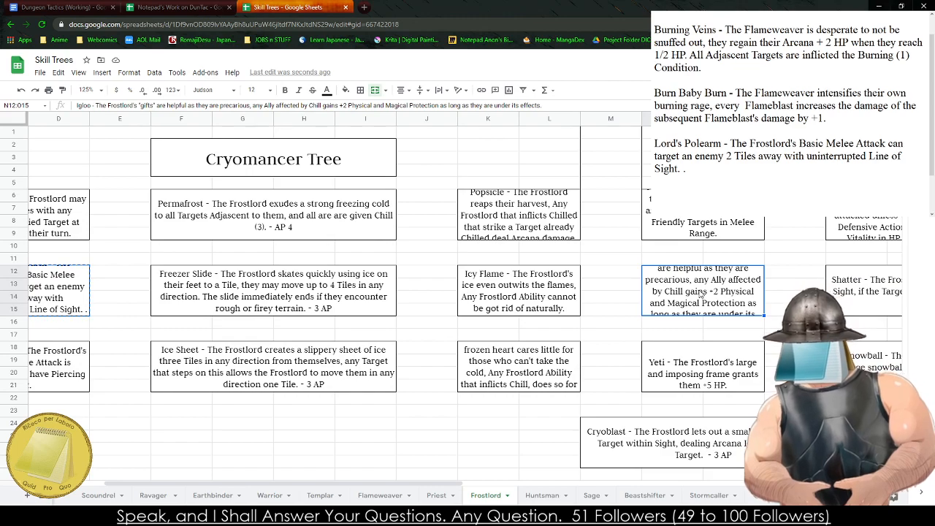
key("Up")
key("Up")
key("Up")
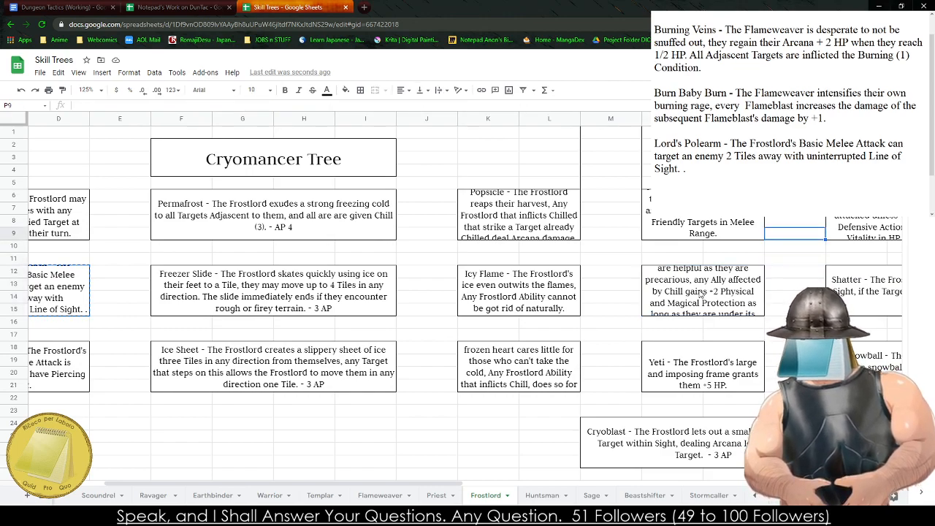
key("Down")
key("Down")
key("Down")
key("Down")
key("Down")
key("Down")
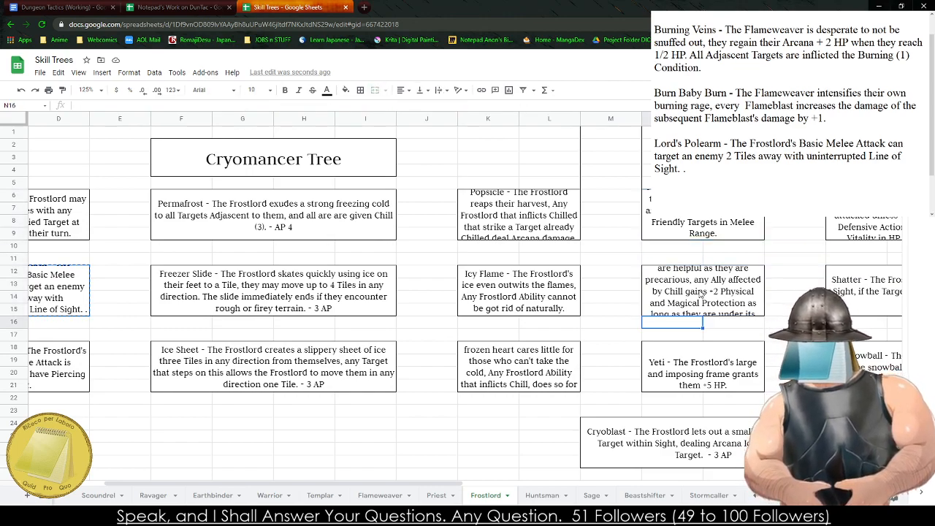
key("Right")
key("Right")
key("Right")
key("Right")
key("Right")
key("Right")
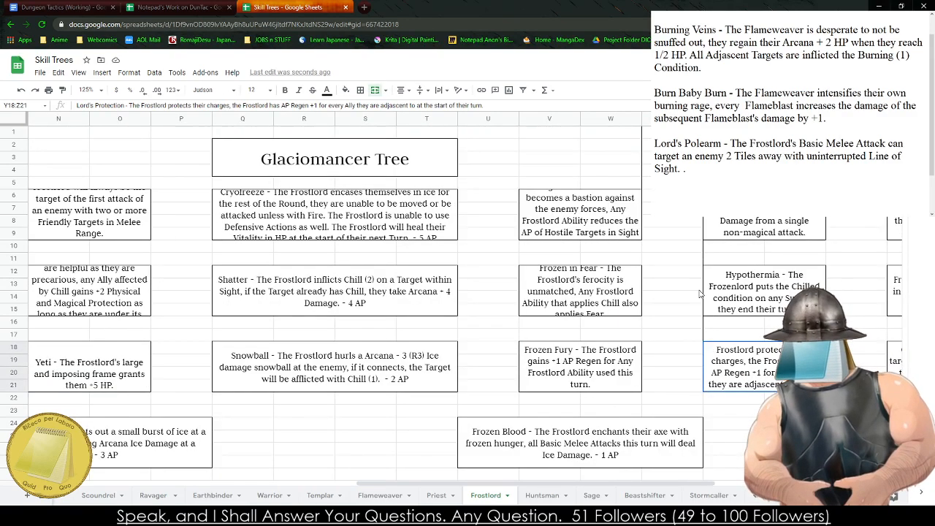
key("Up")
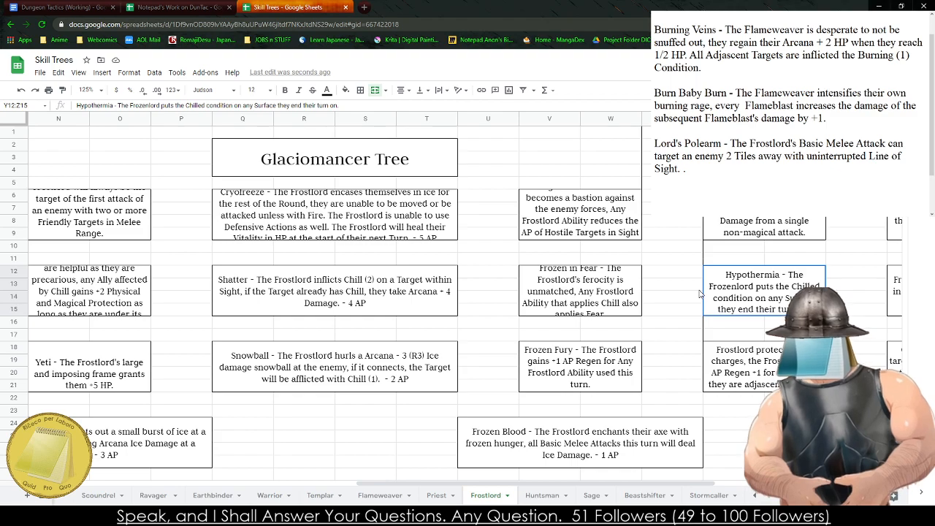
key("Up")
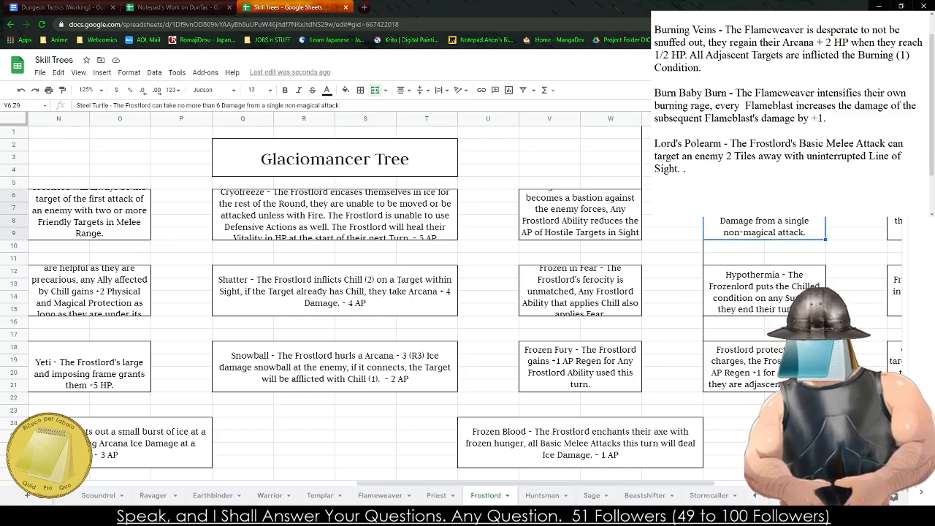
- In the notes, rename Scorched Soul to Lightning Soul and change the class in its description to Stormcaller
left_click(654, 207)
scroll(710, 40, "up", 1)
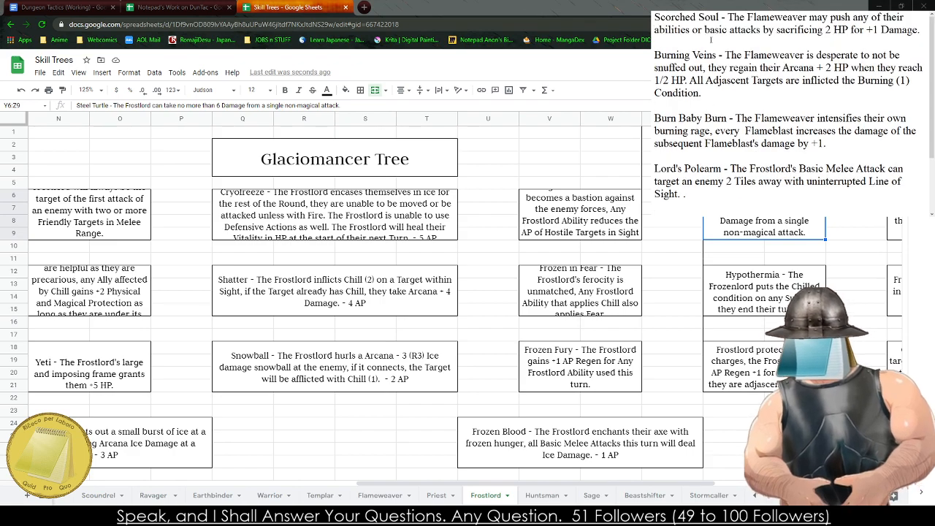
scroll(741, 43, "down", 3)
scroll(750, 100, "up", 3)
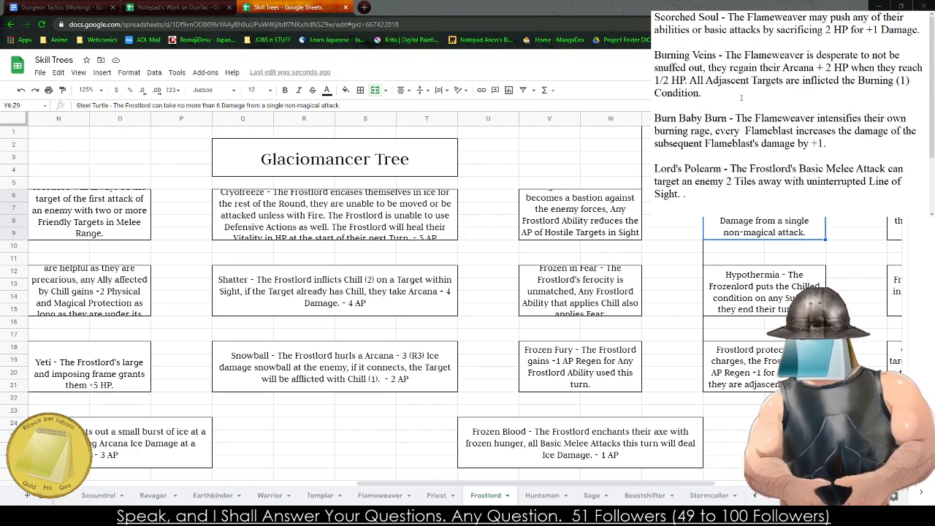
left_click_drag(699, 16, 654, 17)
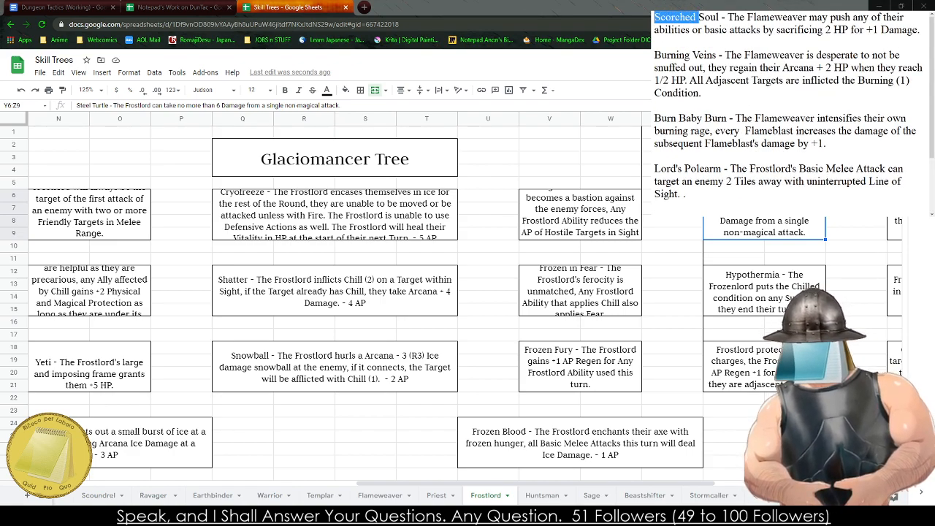
type("Lightning")
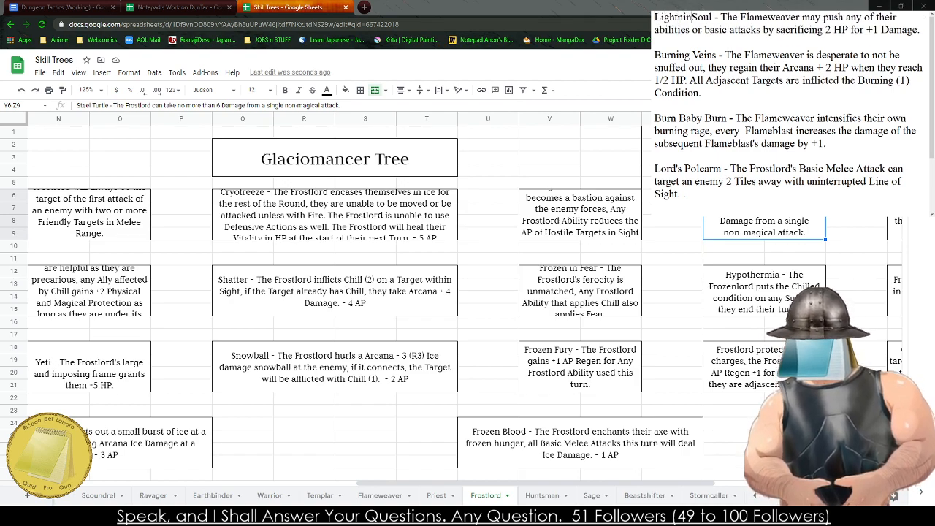
key("BackSpace")
key("BackSpace")
key("BackSpace")
key("BackSpace")
key("BackSpace")
key("BackSpace")
key("BackSpace")
key("BackSpace")
key("BackSpace")
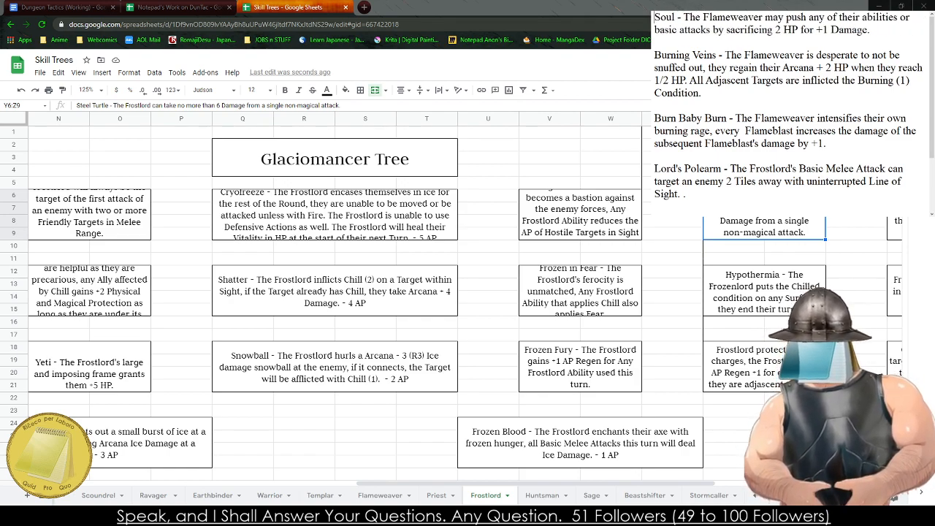
type("Lightning")
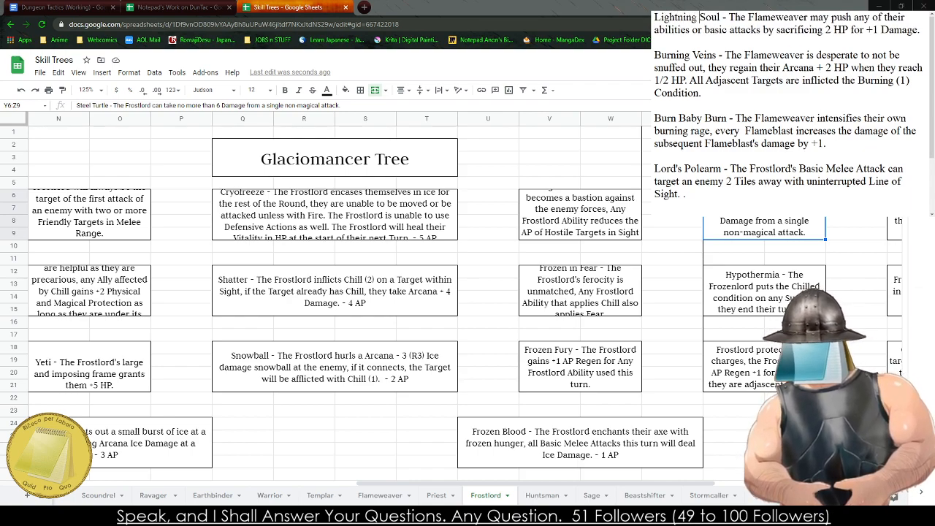
double_click(788, 16)
type("Stormcaller")
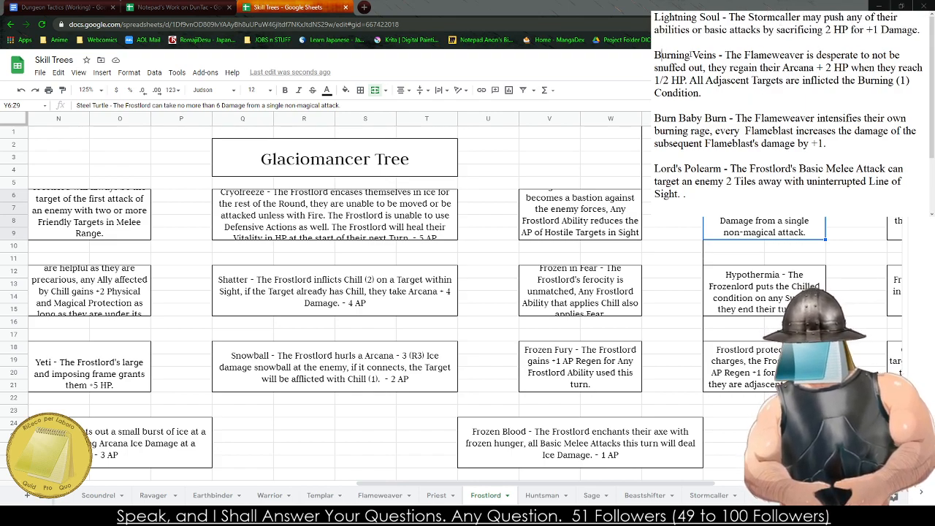
- In the notes, rename Burning Veins to Thunder in the Heart and reword its opening to "The Stormcaller refuses to be silenced,"
left_click_drag(655, 55, 717, 55)
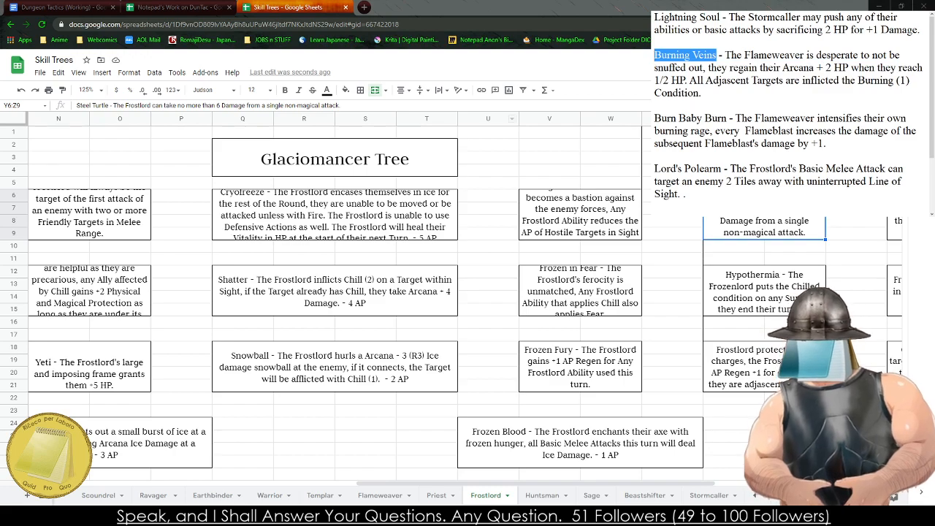
type("Thunder in th")
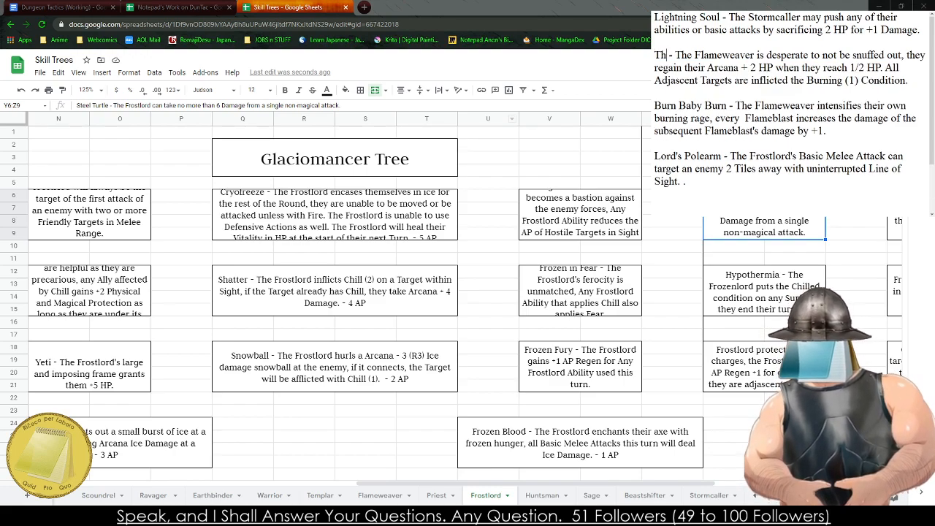
type("e Heart")
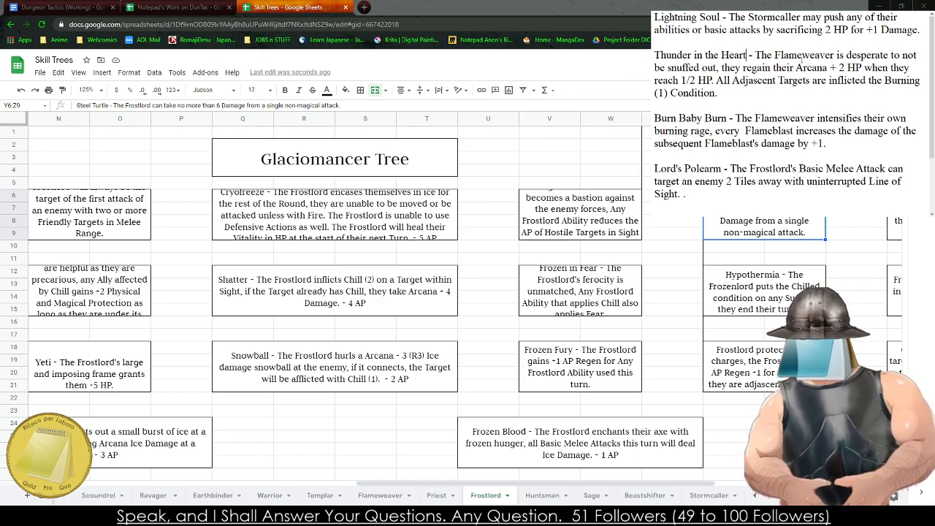
left_click_drag(755, 55, 718, 67)
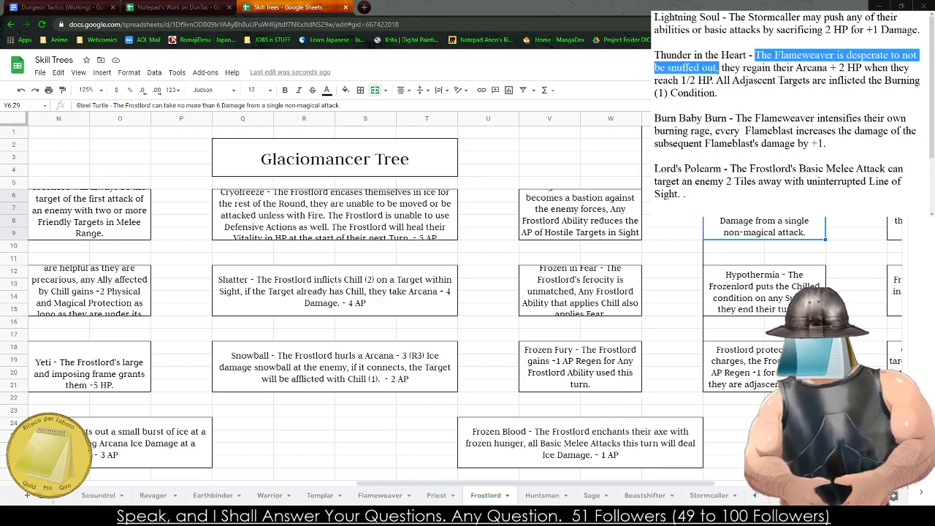
type("The Stormcaller")
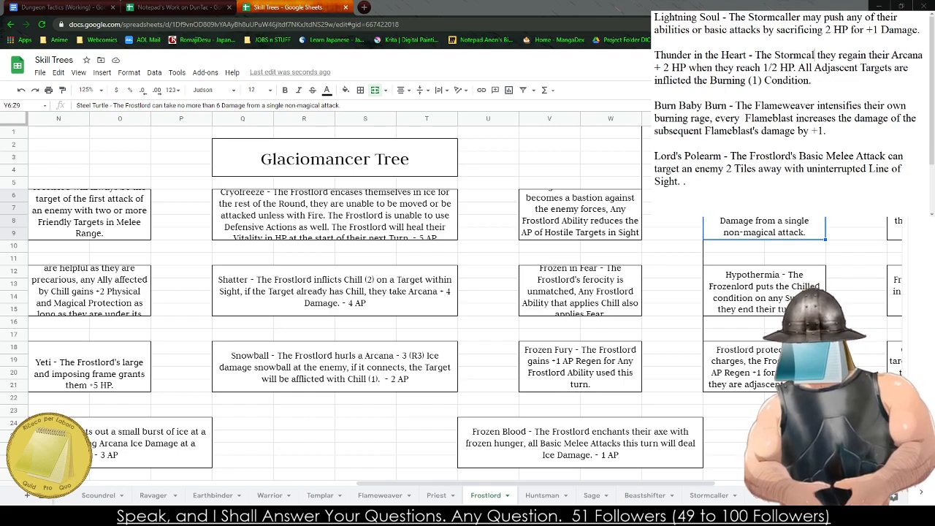
type(" refuses to be sile")
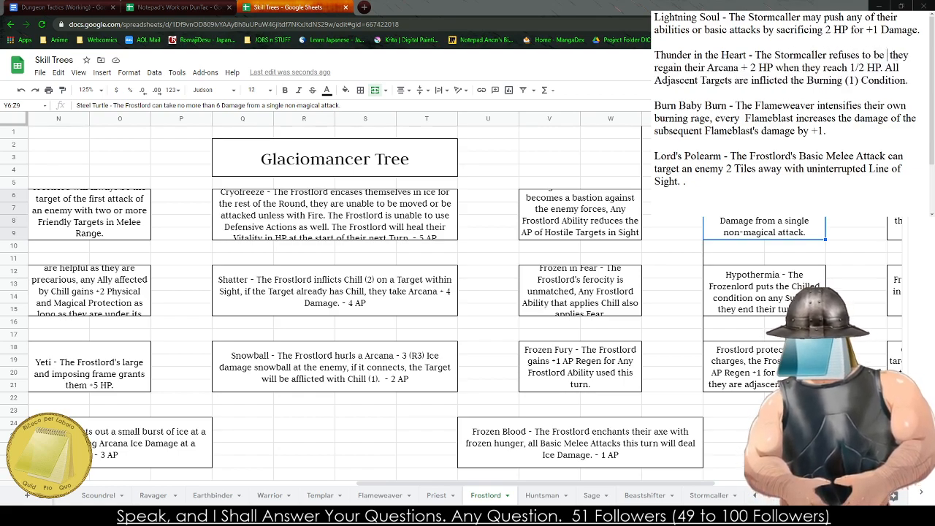
type("nced,")
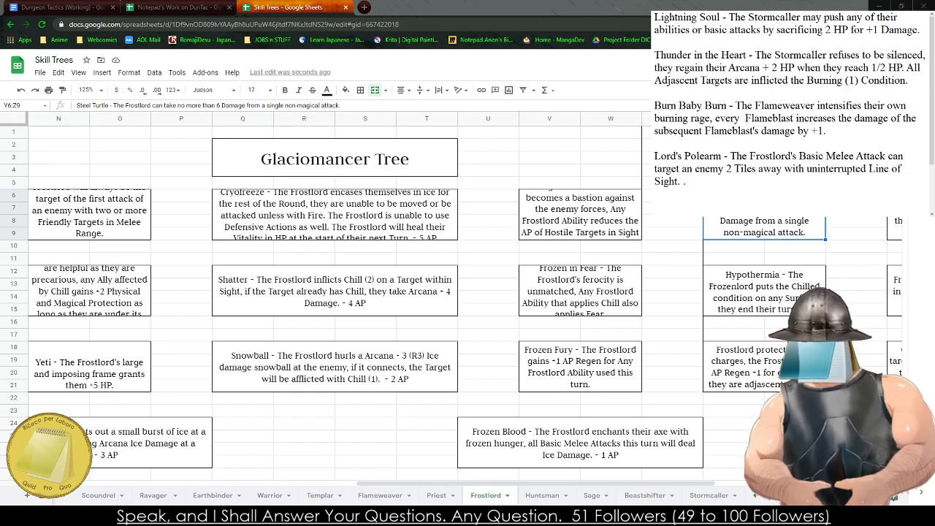
- Change the condition that Thunder in the Heart inflicts on adjacent targets to Shock
double_click(826, 80)
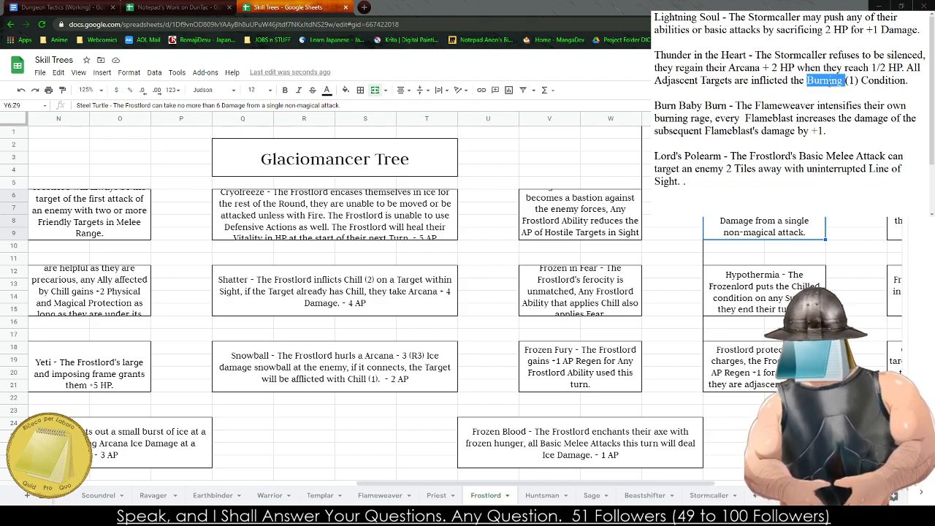
type("Shock")
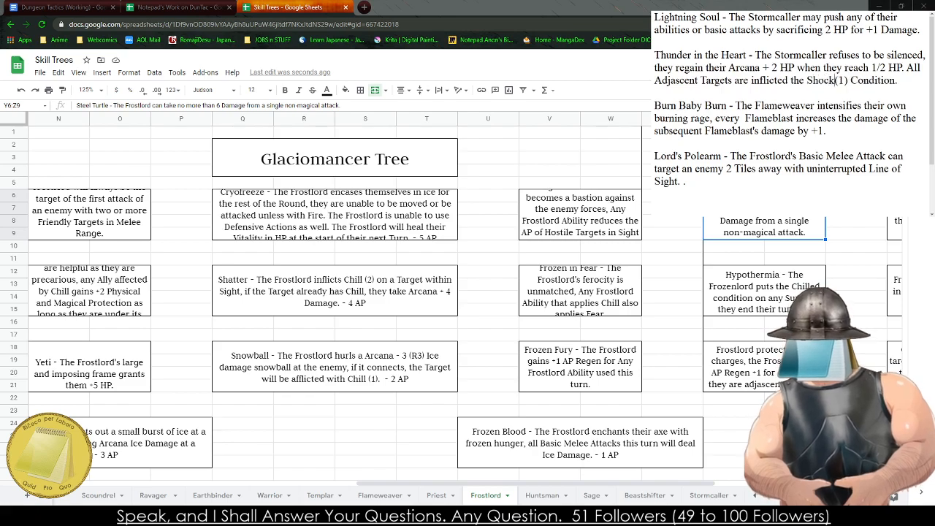
left_click(668, 131)
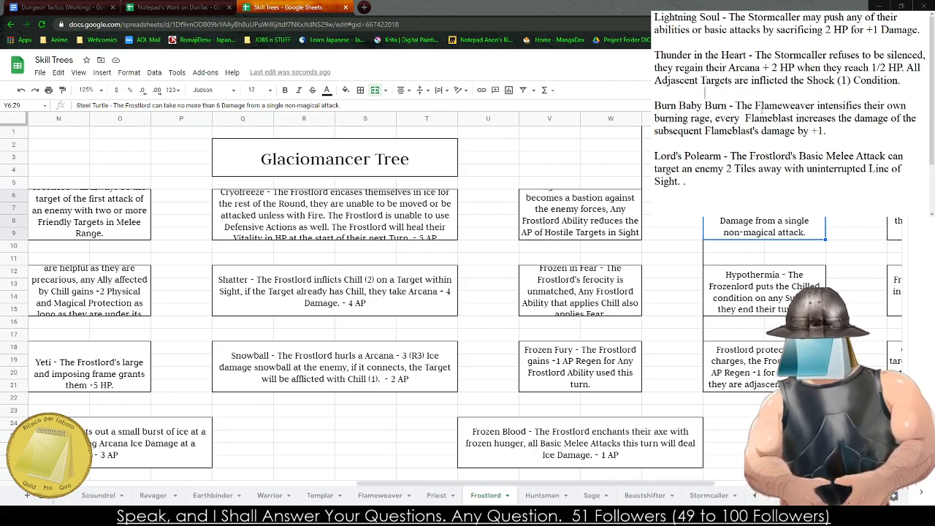
- Replace both Flameblast mentions in the Burn Baby Burn description with Zap and remove the extra space after "every"
double_click(761, 109)
left_click(719, 118)
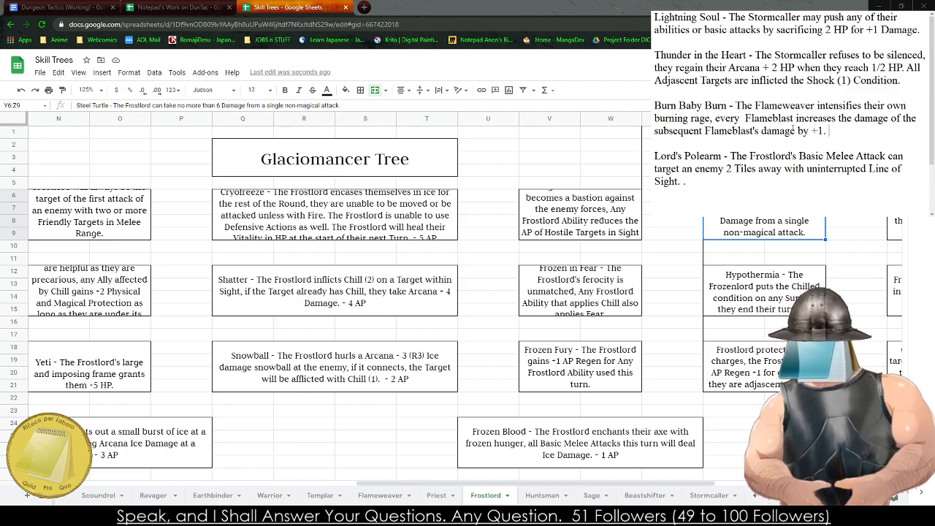
double_click(768, 119)
type("Zap")
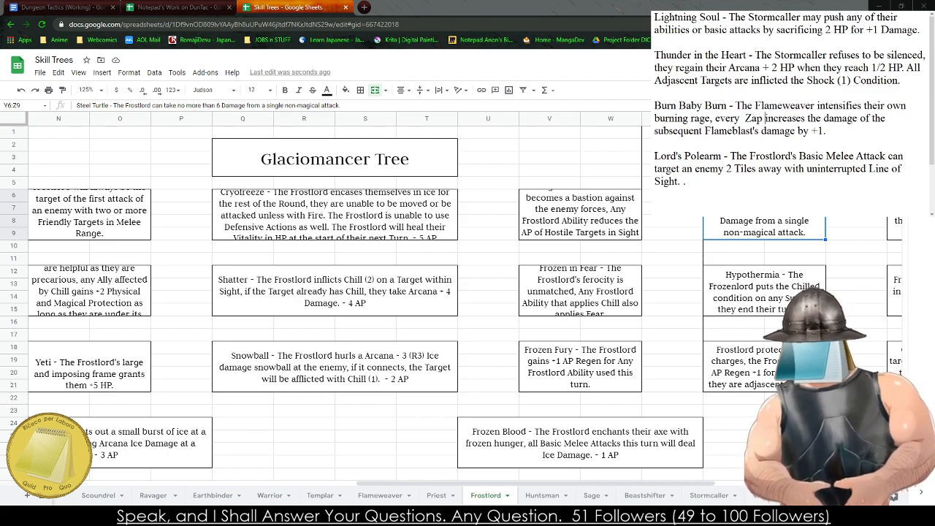
double_click(731, 131)
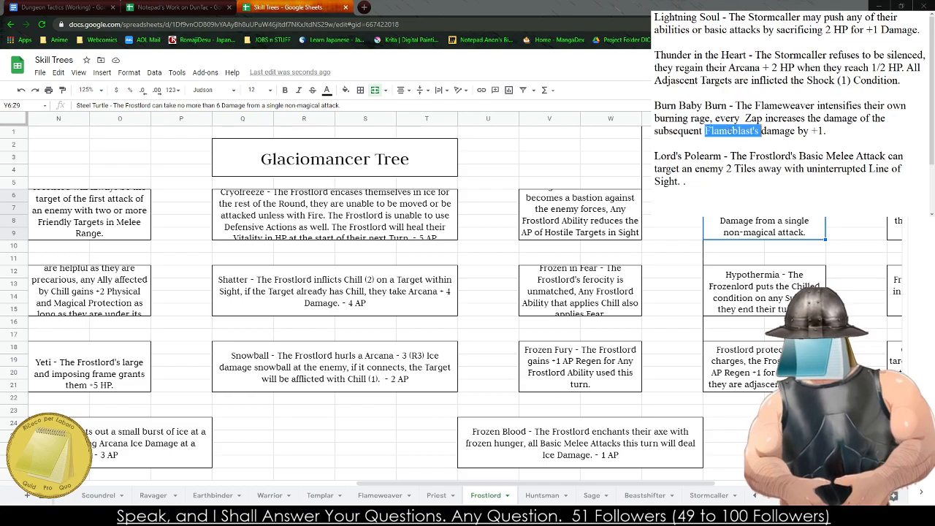
type("Zap's")
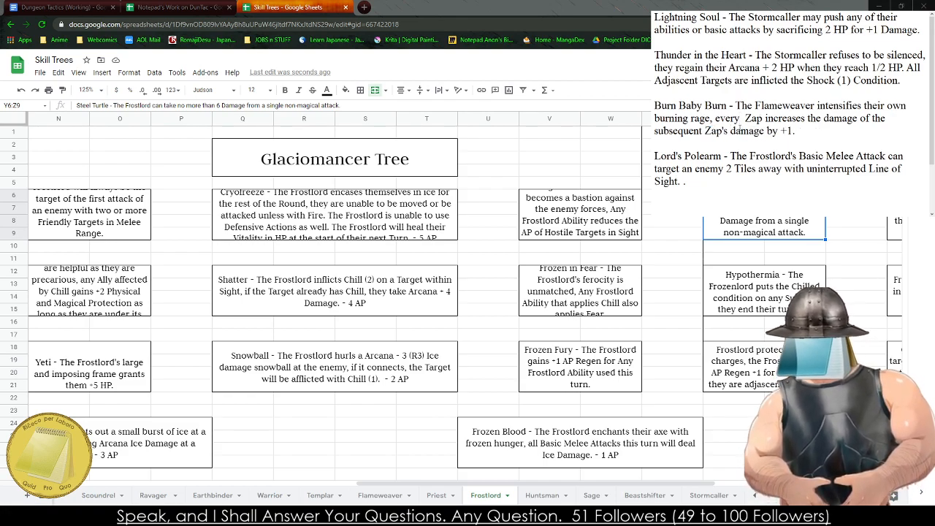
key("BackSpace")
- Rename the Burn Baby Burn passive in the notes to Crackling
left_click_drag(729, 106, 654, 104)
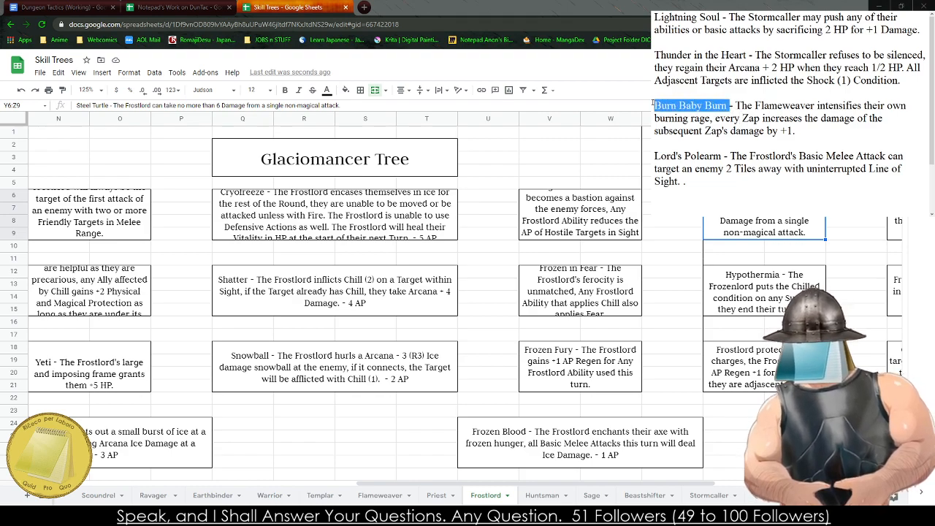
type("Crackling Lig")
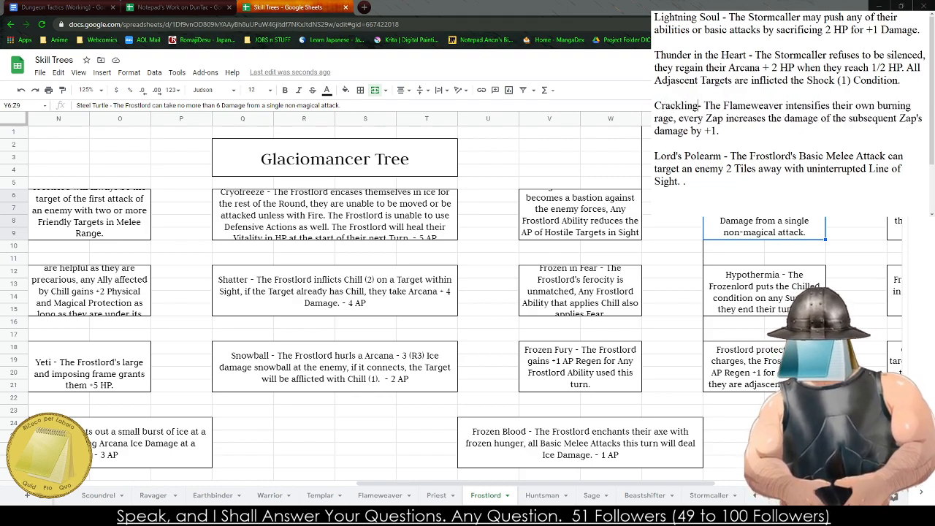
type("htning")
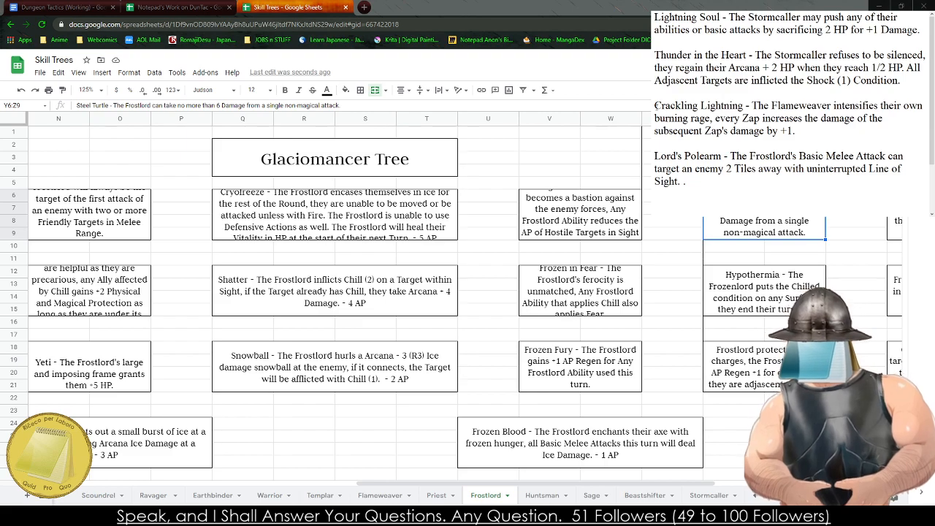
left_click_drag(744, 106, 700, 106)
key("BackSpace")
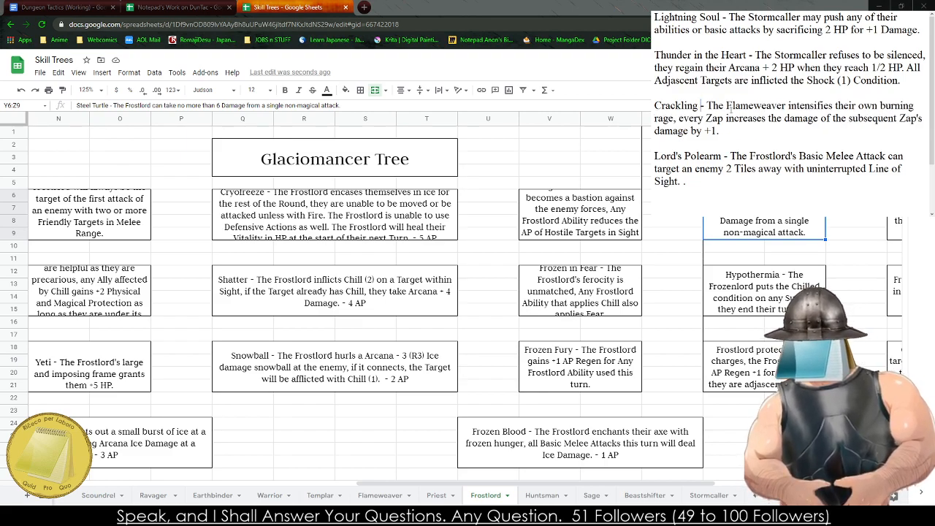
- In the Crackling description, change the class to Stormcaller and describe the rage as "lightning infused"
double_click(728, 107)
type("Thr")
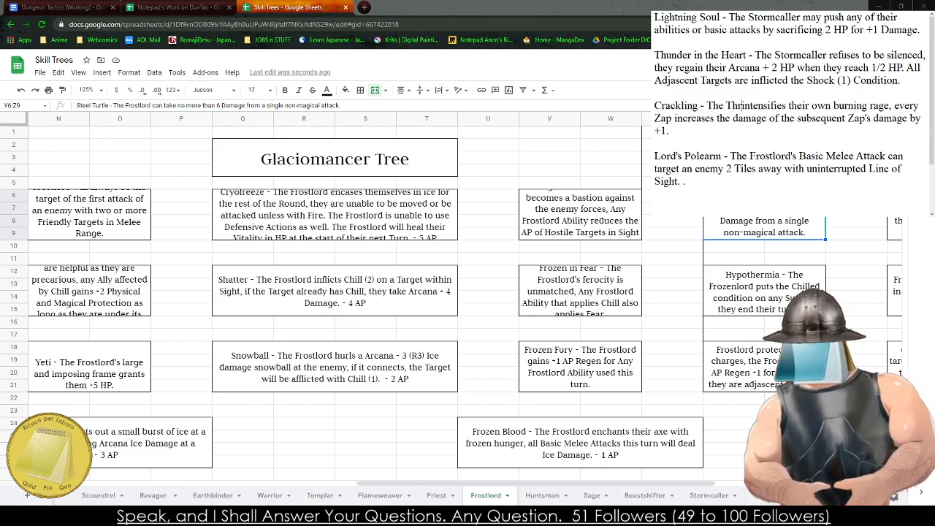
key("BackSpace")
key("BackSpace")
key("BackSpace")
type("Storm")
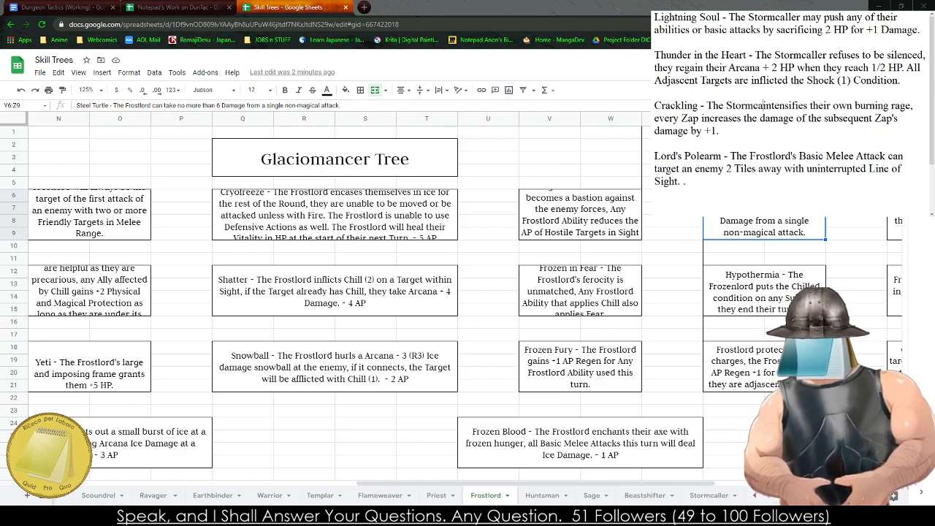
type("caller")
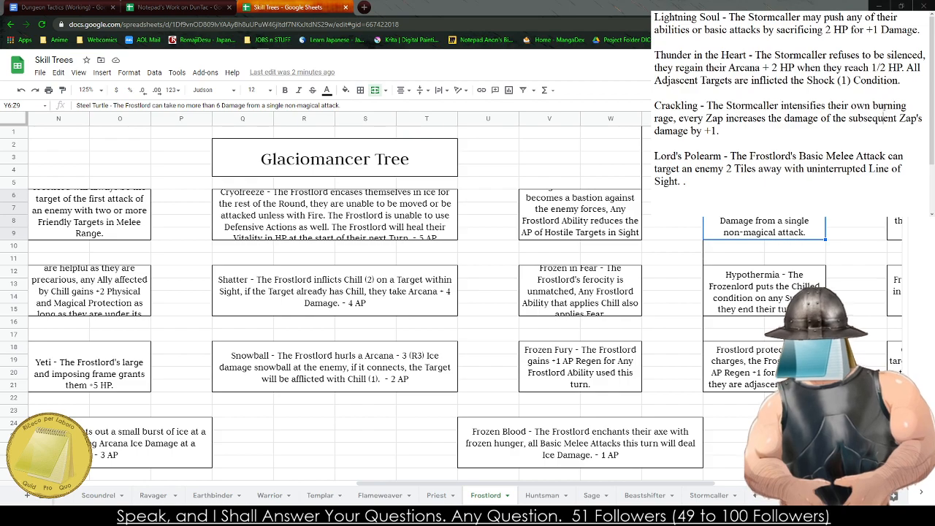
double_click(887, 107)
type("lightning")
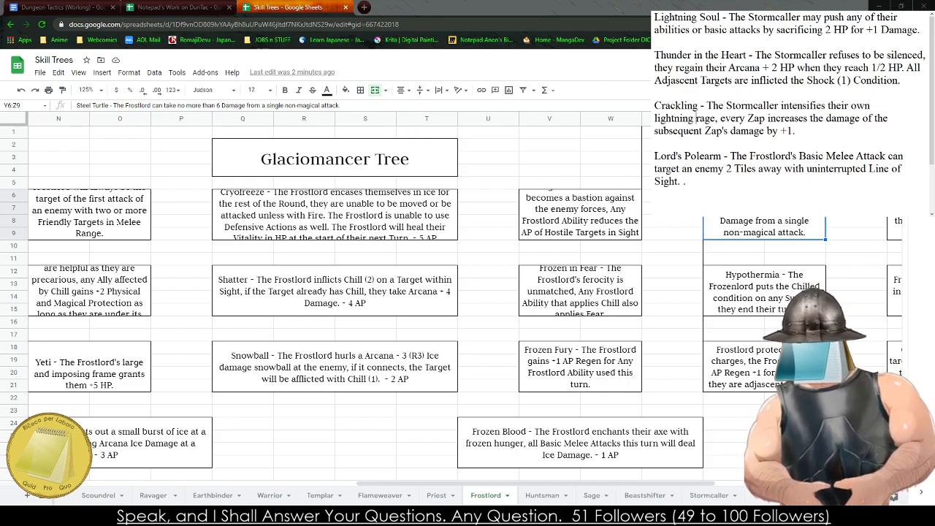
type(" infused")
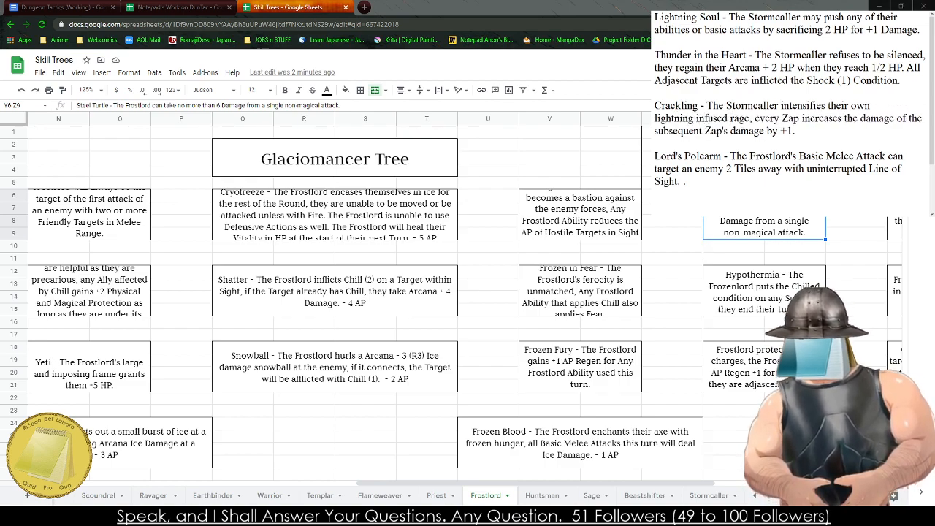
- Rename Lord's Polearm in the notes to Staff Training and make its description refer to the Stormcaller's Basic Melee Attack
double_click(679, 156)
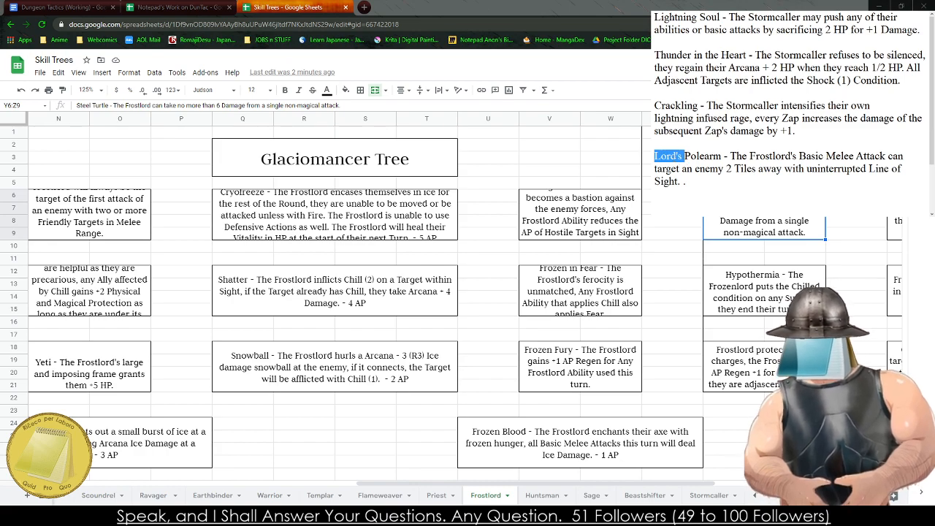
left_click(721, 156)
key("shift+Home")
type("Staff Tr")
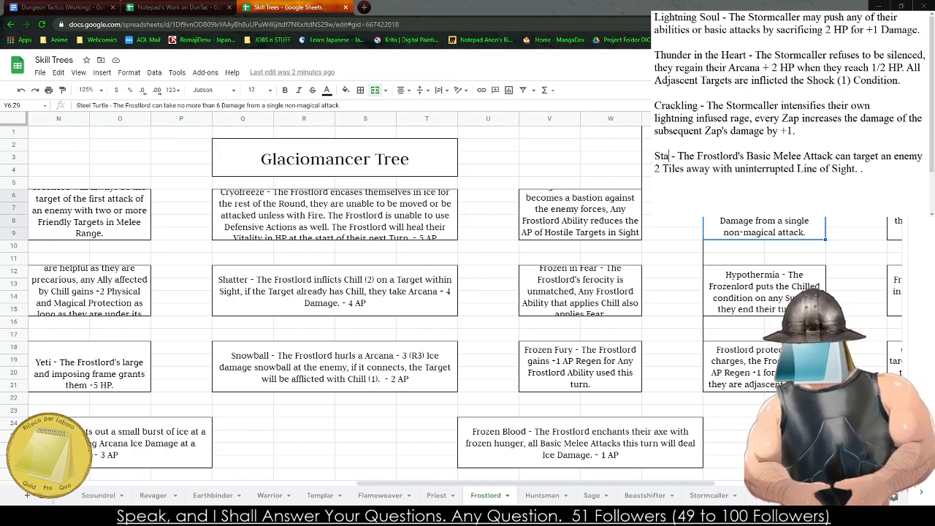
type("aining")
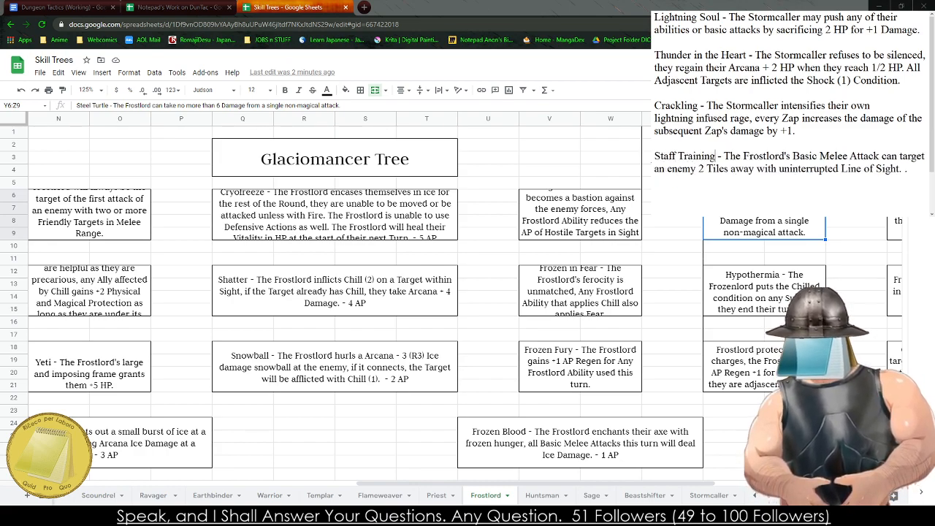
left_click_drag(791, 158, 744, 155)
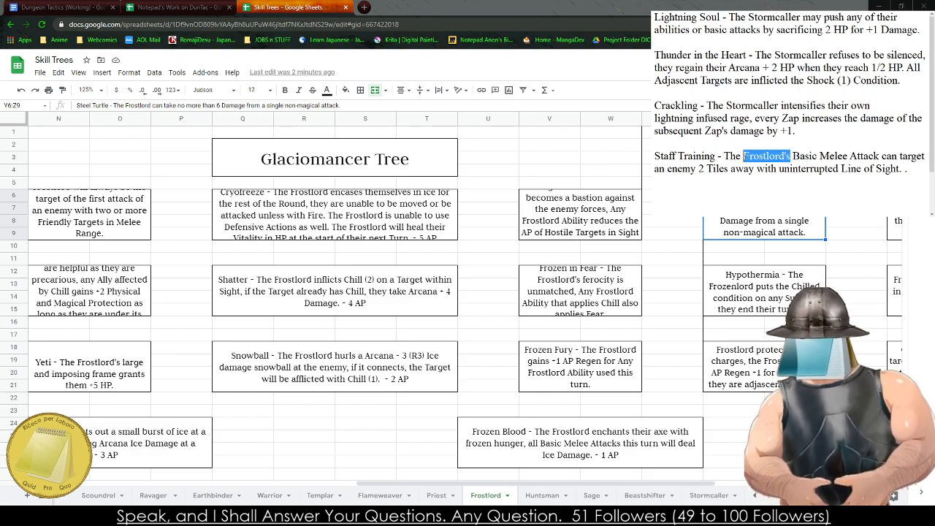
type("Stor")
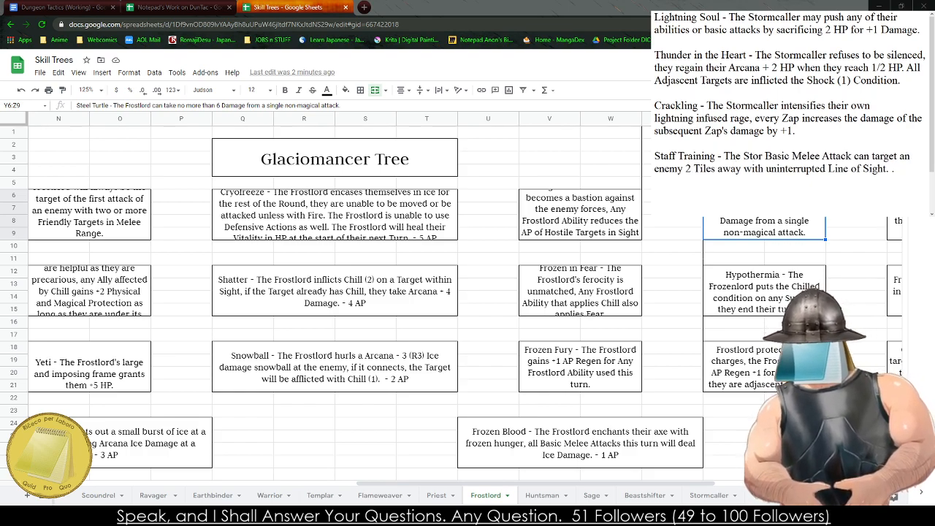
type("mcaller's")
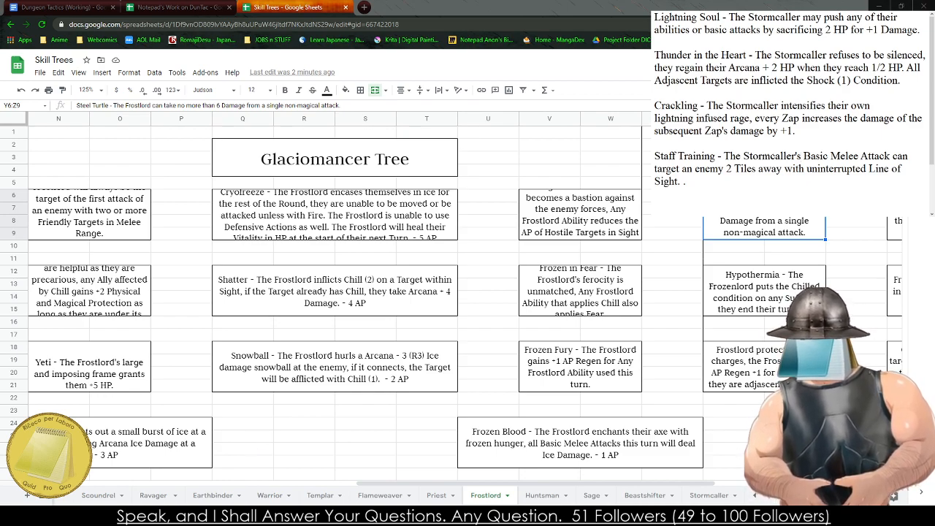
- Copy the Lightning Soul passive from the notes into the empty Tier 2 box Y12:Z15 beside Lightning Bolt on the Stormcaller sheet
left_click(332, 381)
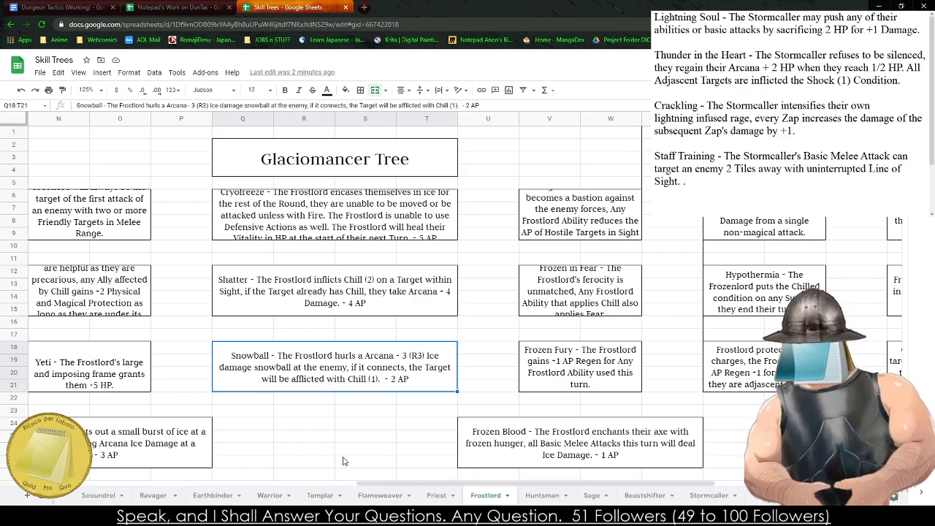
left_click(709, 495)
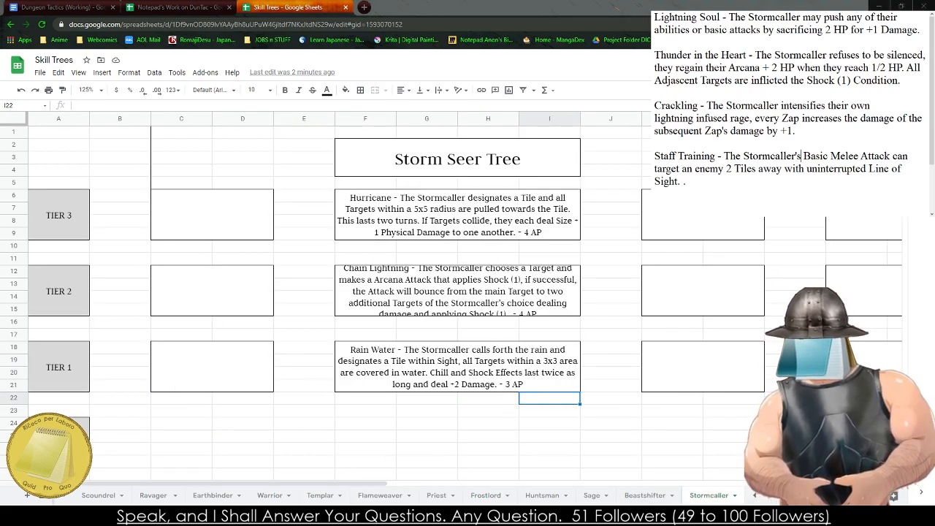
left_click_drag(918, 30, 655, 18)
key("ctrl+c")
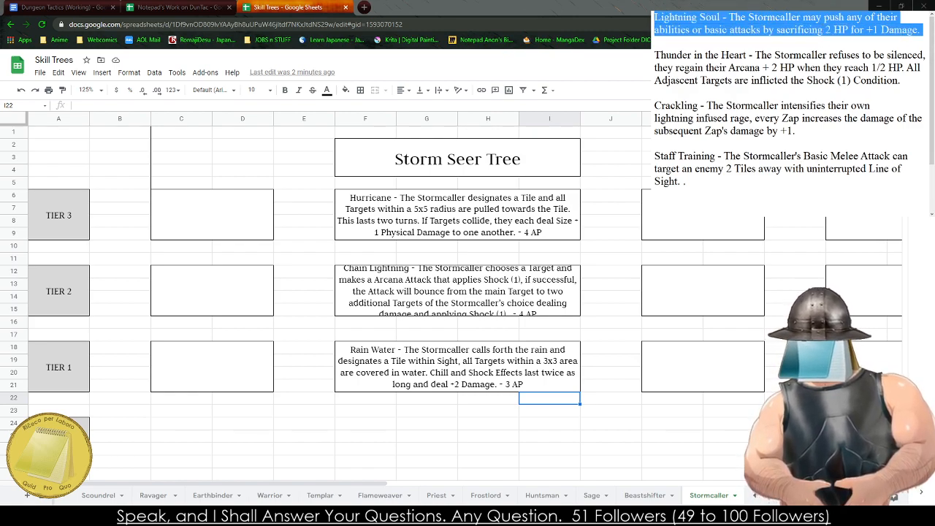
left_click(460, 212)
scroll(460, 211, "right", 5)
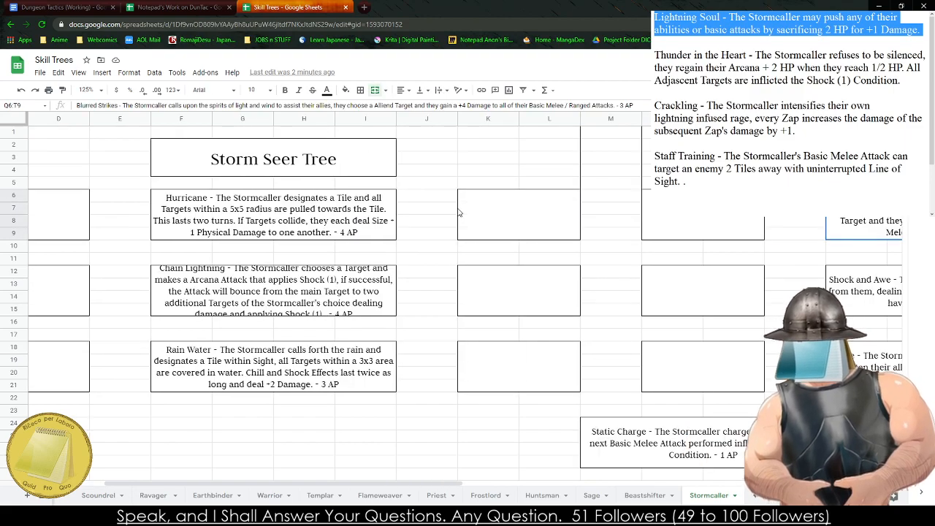
key("Right")
key("Right")
key("Right")
key("Right")
key("Left")
key("Down")
key("Left")
key("Left")
key("Down")
key("Down")
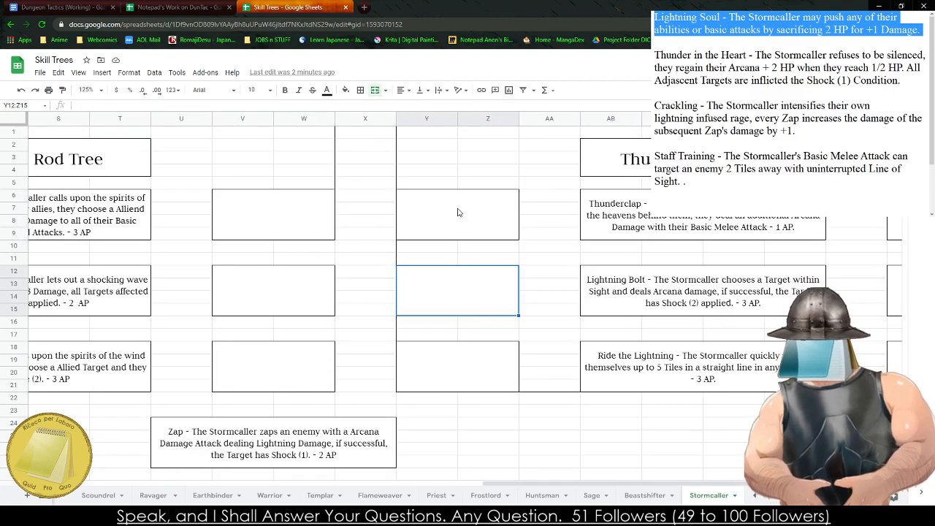
key("ctrl+v")
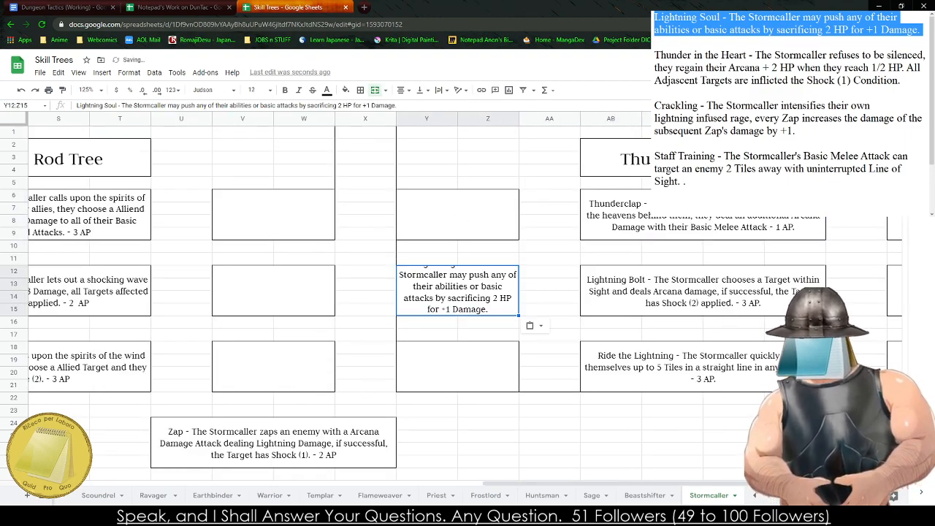
- Copy the Thunder in the Heart passive from the notes into the empty box N12:O15 beside Shock and Awe on the Stormcaller sheet
left_click_drag(901, 82, 654, 55)
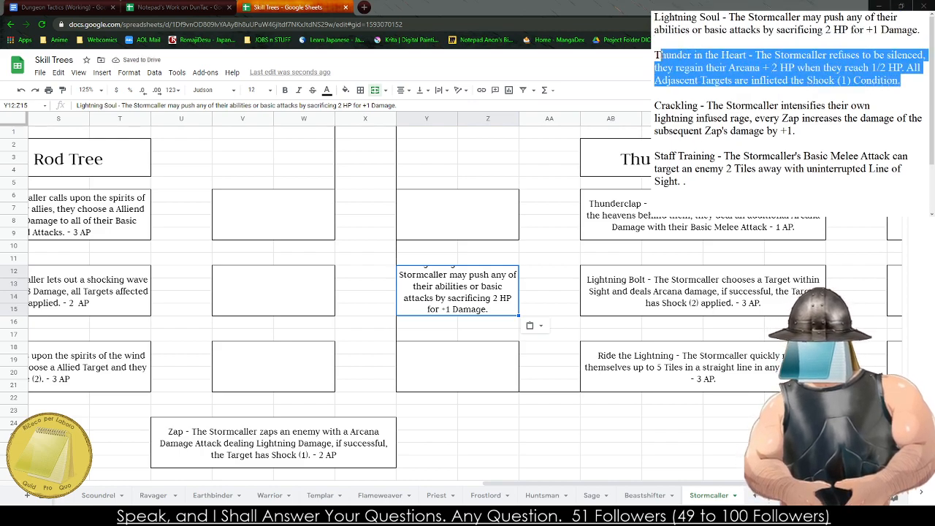
left_click(217, 314)
left_click_drag(217, 314, 4, 307)
left_click(332, 273)
type("Thunder in the Heart - The Stormcaller refuses to be silenced, they regain their Arcana + 2 HP when they reach 1/2 HP. All Adjascent Targets are inflicted the Shock (1) Condition.")
left_click(370, 515)
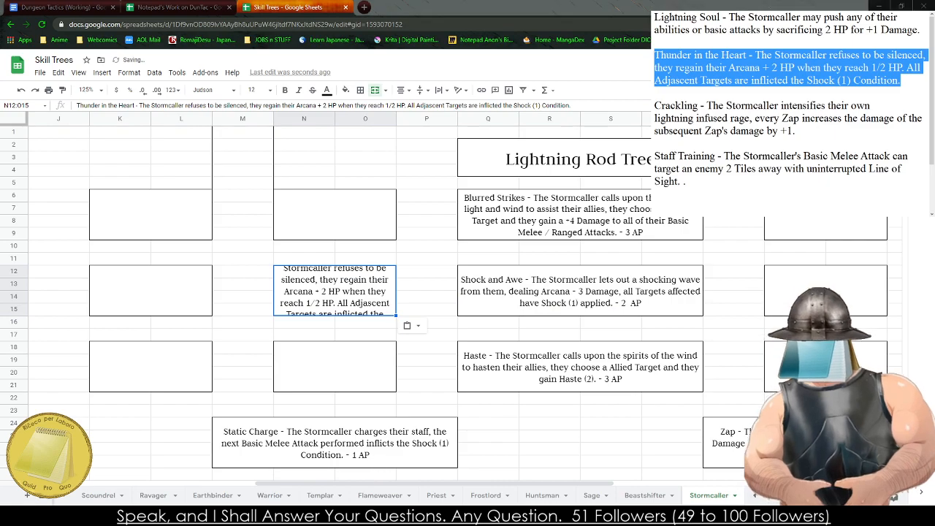
- Copy the Crackling passive from the notes and select the empty box N18:O21 beside Haste on the Stormcaller sheet
left_click_drag(803, 132, 655, 105)
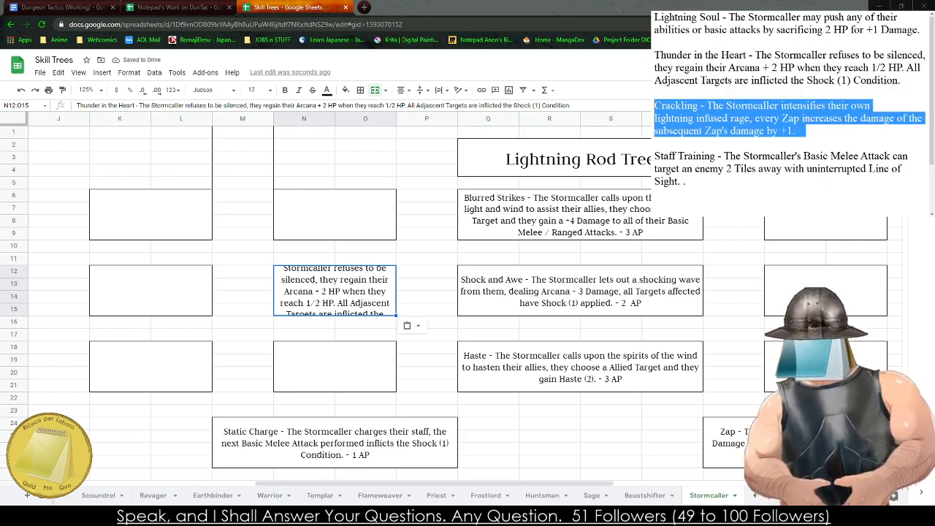
left_click(356, 369)
key("Left")
key("Left")
key("Left")
key("Left")
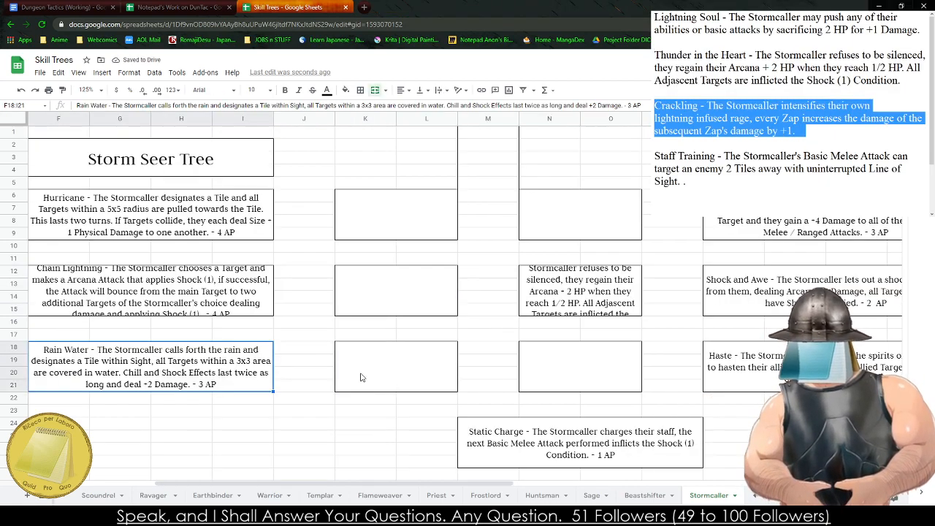
key("Left")
key("Left")
key("Left")
key("Right")
key("Right")
key("Right")
key("Right")
key("Right")
key("Right")
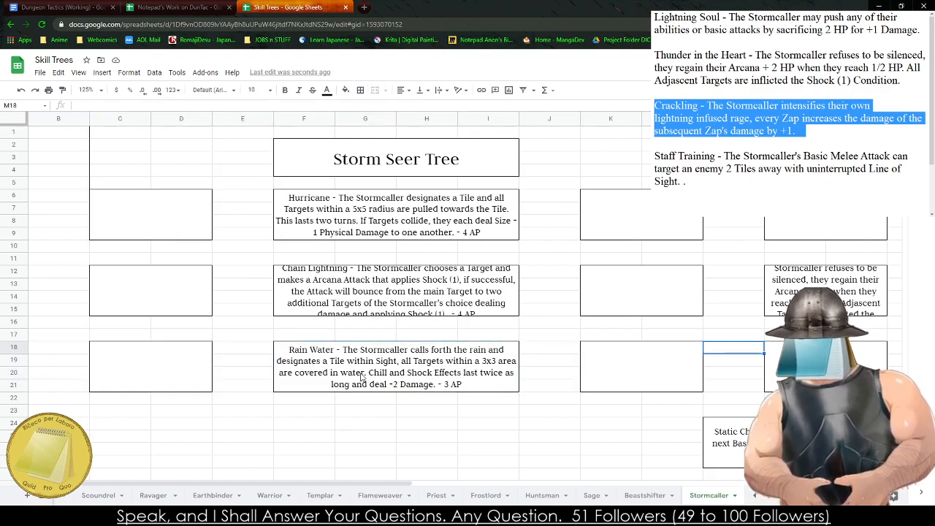
key("Right")
scroll(361, 376, "down", 1)
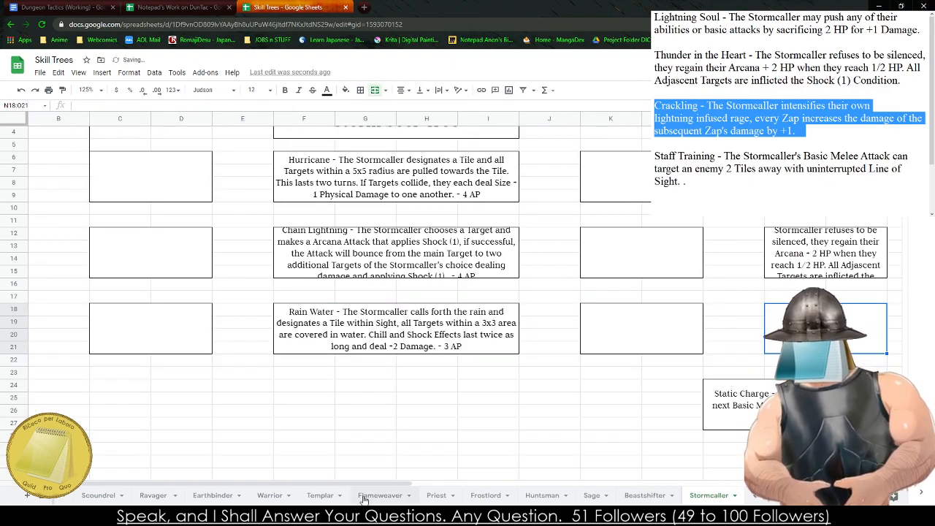
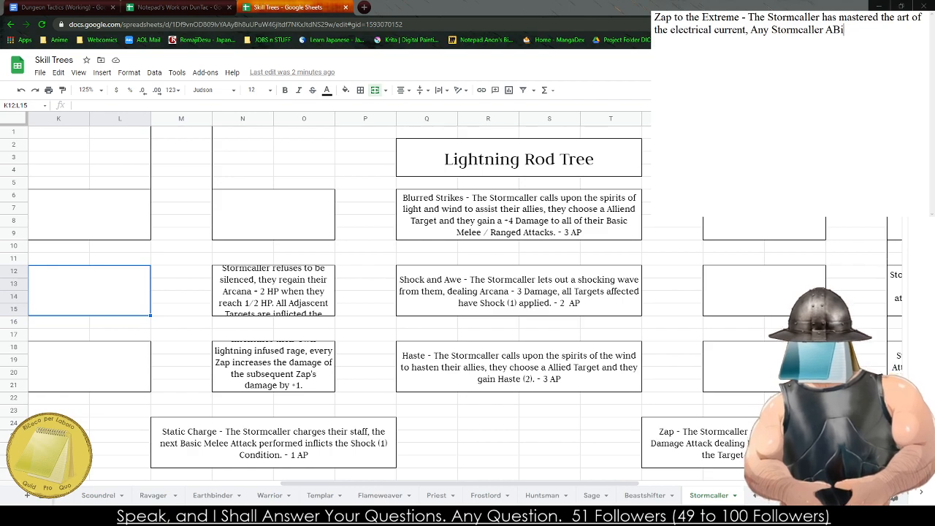
- Complete the Zap to the Extreme description in the notes with "Any Stormcaller Ability affects 2 Targets within Sight."
key("BackSpace")
key("BackSpace")
type("bility affec")
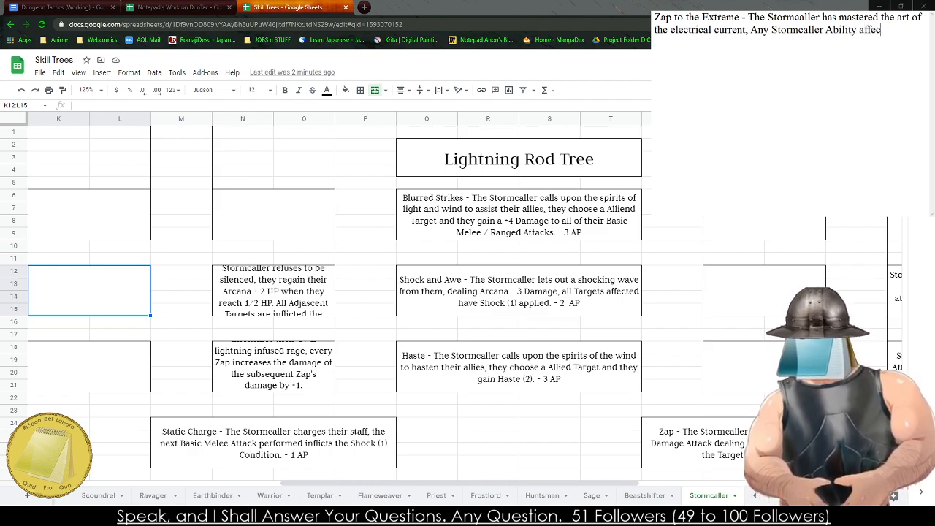
type("ts 2 Targets.")
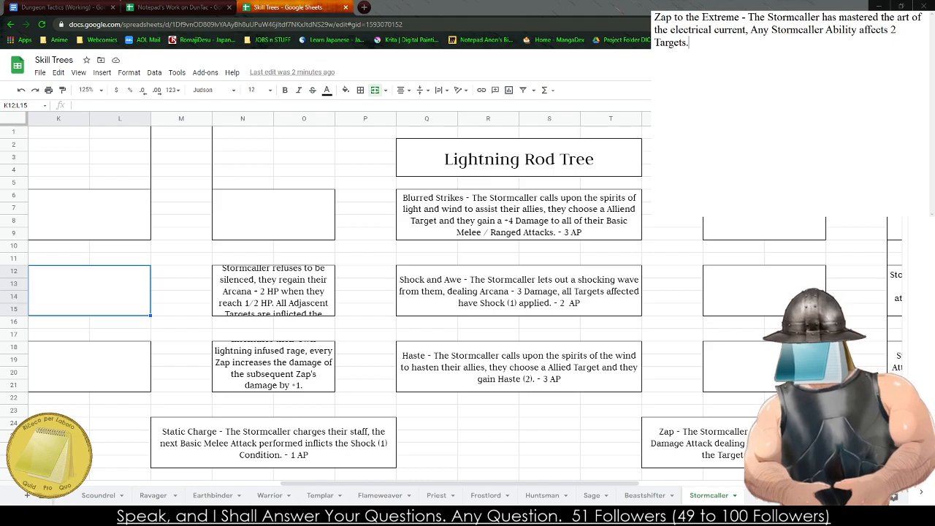
key("BackSpace")
type("within Sight.")
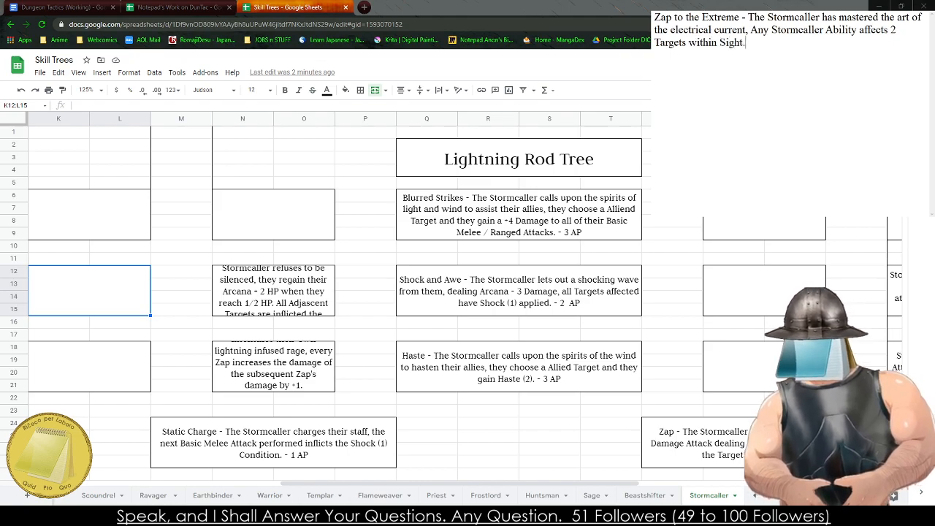
- Copy the Zap to the Extreme passive from the notes into the empty box V12:W15 beside Shock and Awe on the Stormcaller sheet
key("ctrl+a")
key("ctrl+c")
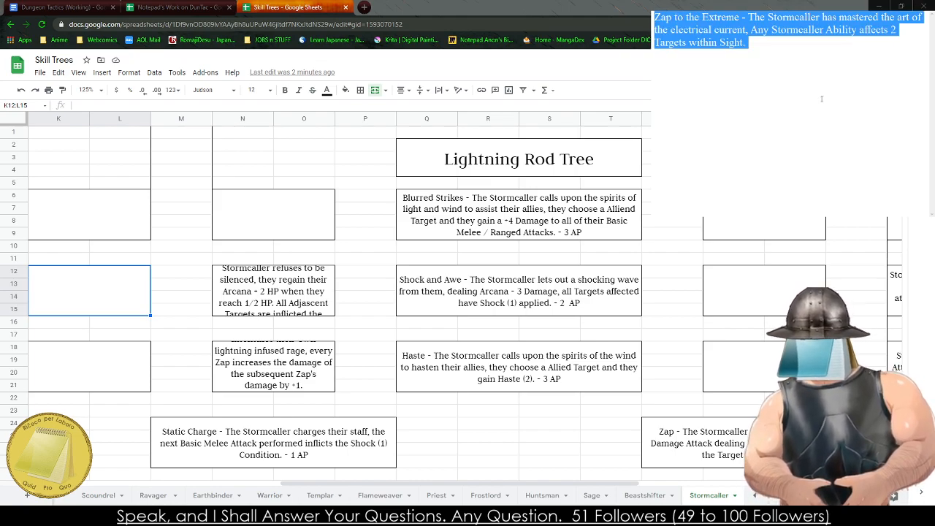
left_click(540, 365)
left_click(738, 292)
key("ctrl+v")
left_click_drag(670, 361, 776, 379)
left_click_drag(632, 437, 2, 402)
left_click(448, 452)
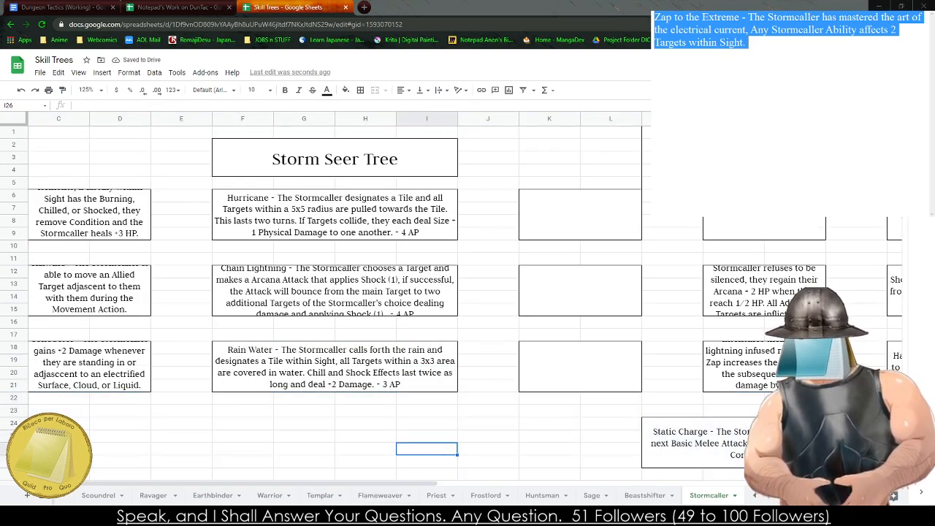
- Replace the notes with a passive named Energized, starting its description "The Stormcaller's abilities energizes and renews their allies,"
type("Ener")
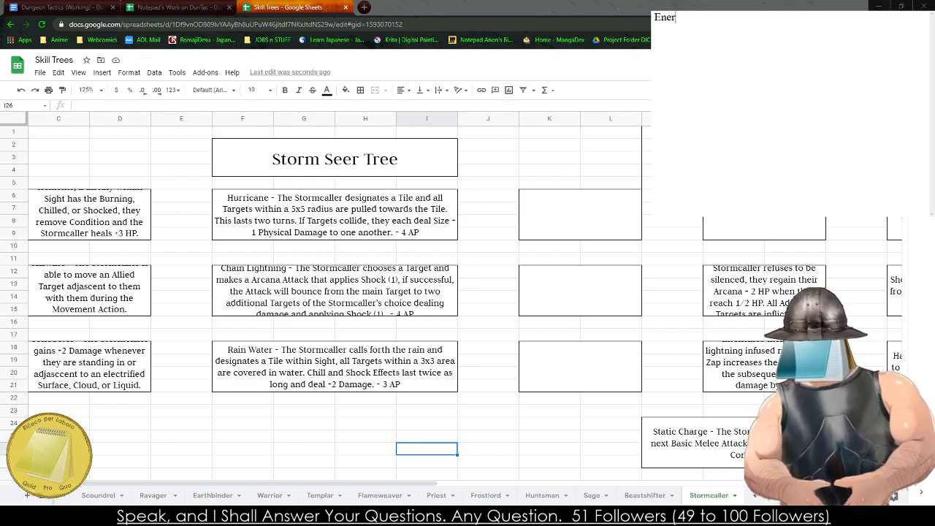
type("gized - ")
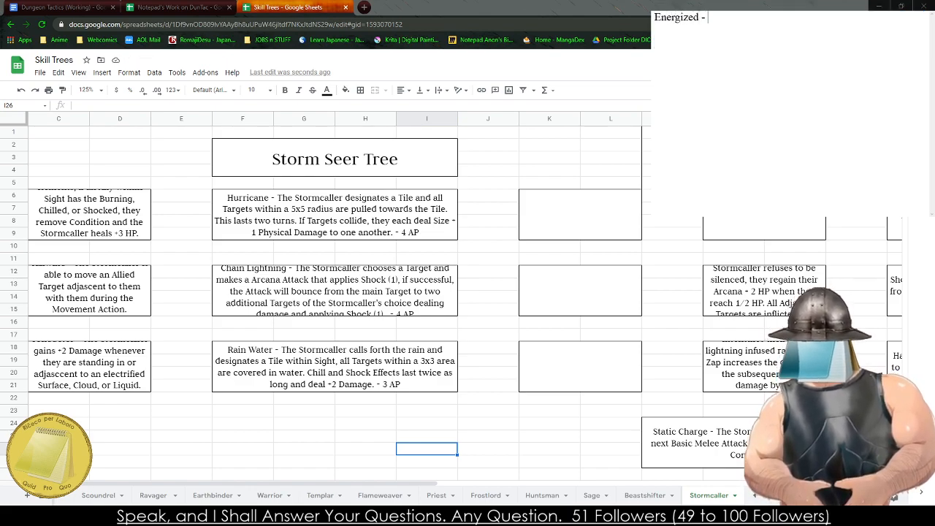
type("The Stormcaller's ab")
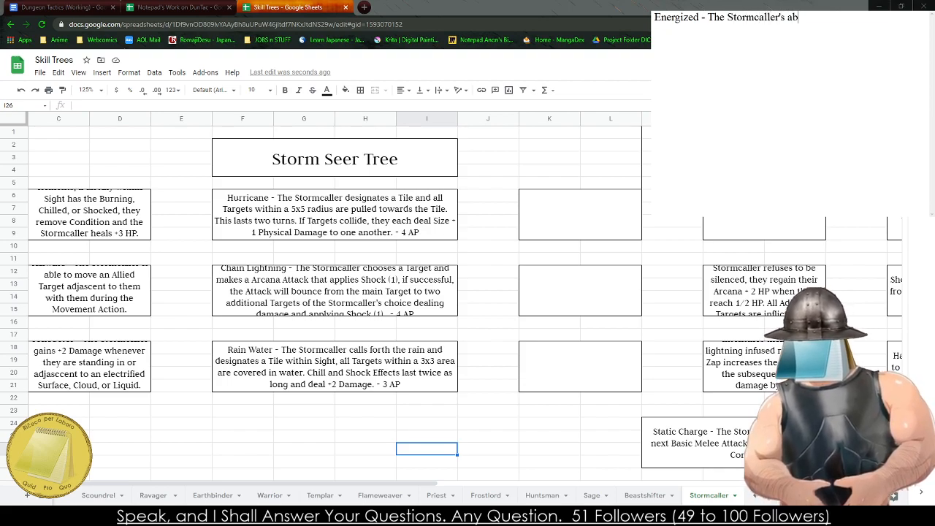
type("ilities energ")
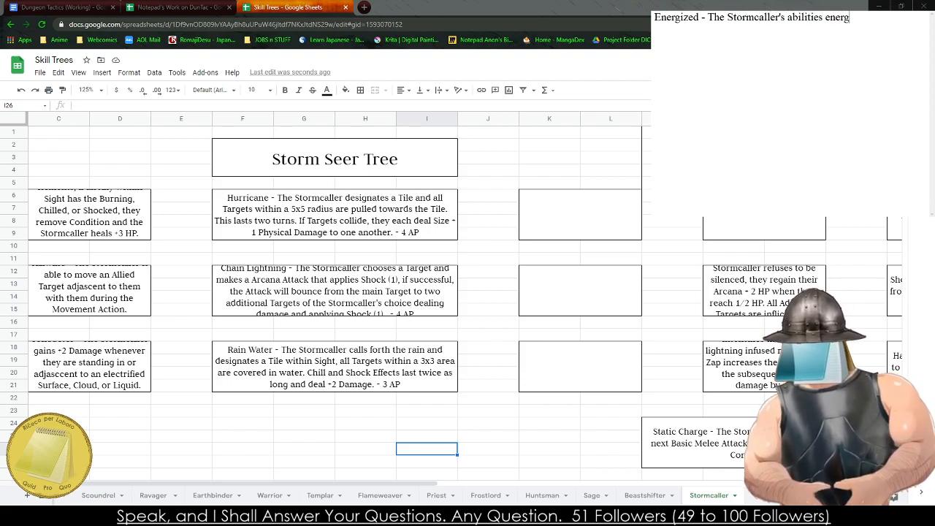
type("izes and renew")
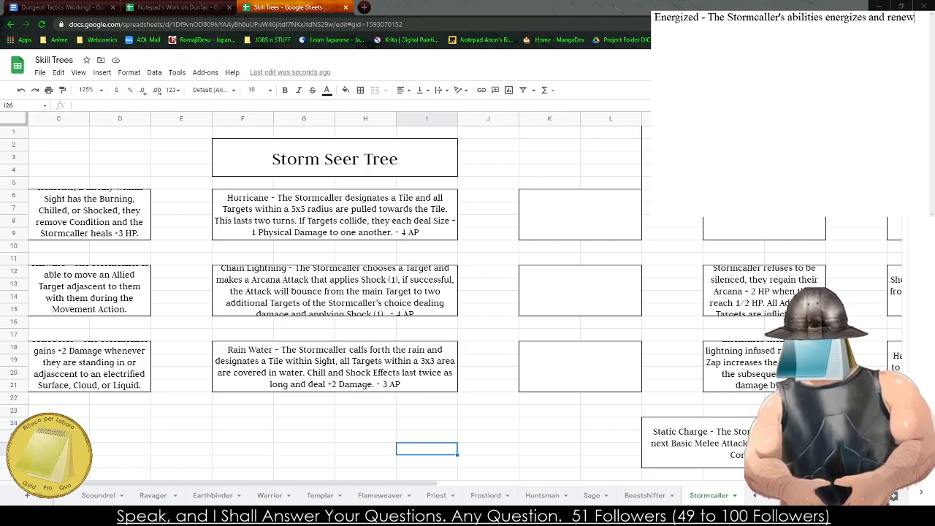
type("s their a")
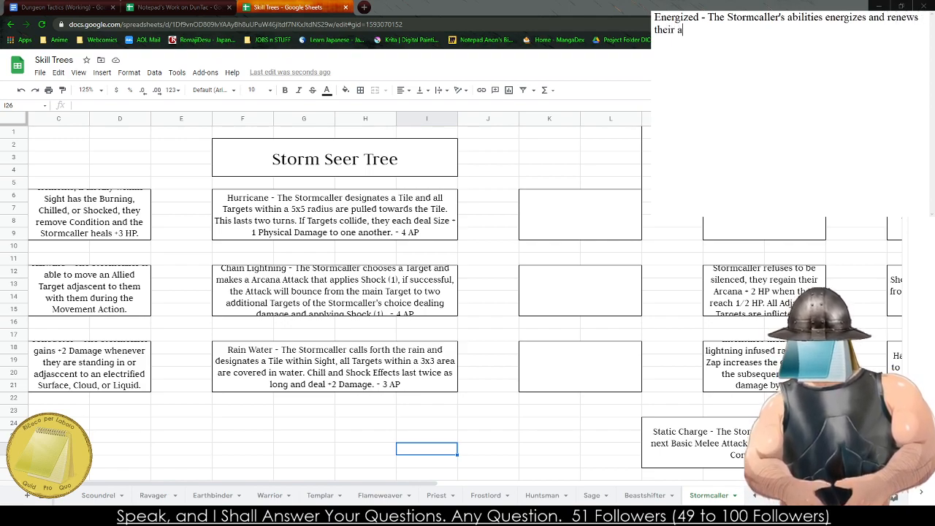
type("llies, each")
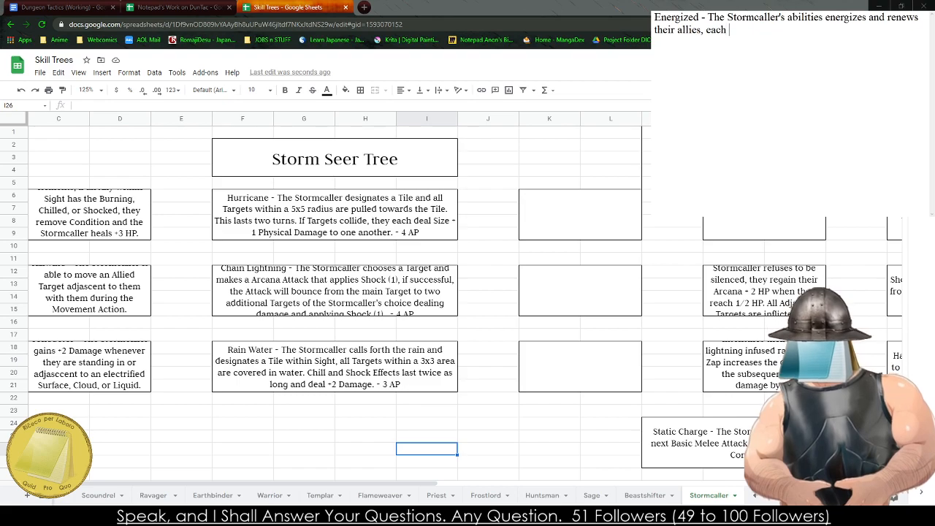
key("BackSpace")
key("BackSpace")
key("BackSpace")
key("BackSpace")
key("BackSpace")
type("ever")
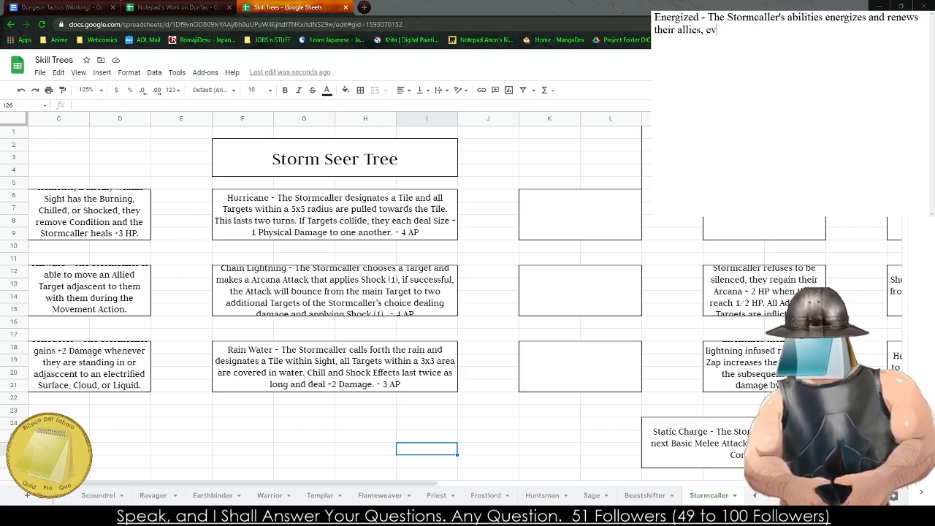
key("BackSpace")
key("BackSpace")
key("BackSpace")
key("BackSpace")
type("Any Stor")
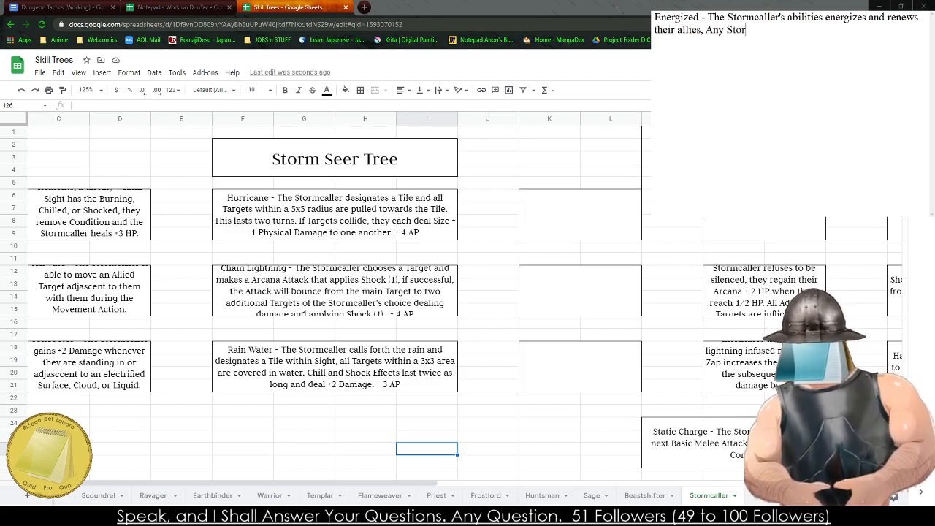
type("mcaller Ability")
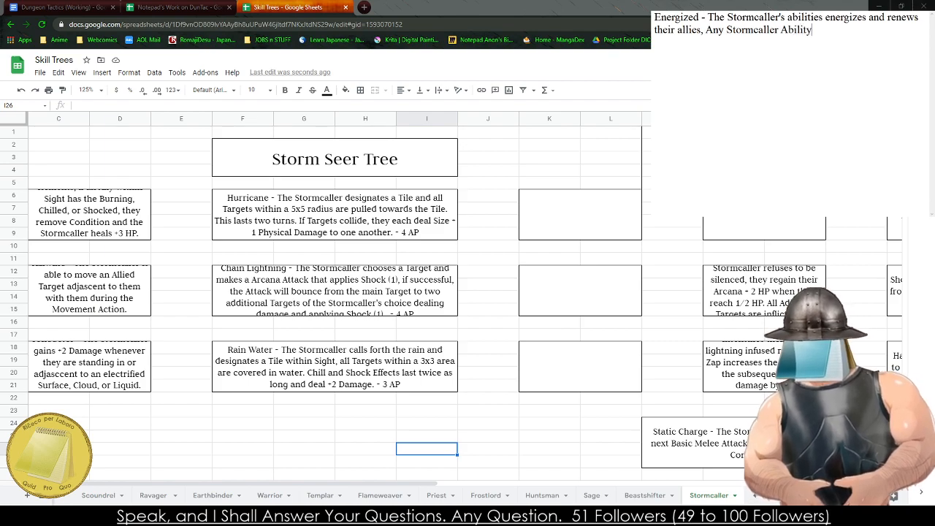
key("BackSpace")
key("BackSpace")
key("BackSpace")
key("BackSpace")
key("BackSpace")
key("BackSpace")
key("BackSpace")
key("BackSpace")
key("BackSpace")
key("BackSpace")
key("BackSpace")
key("BackSpace")
key("BackSpace")
key("BackSpace")
key("BackSpace")
key("BackSpace")
key("BackSpace")
key("BackSpace")
key("BackSpace")
key("BackSpace")
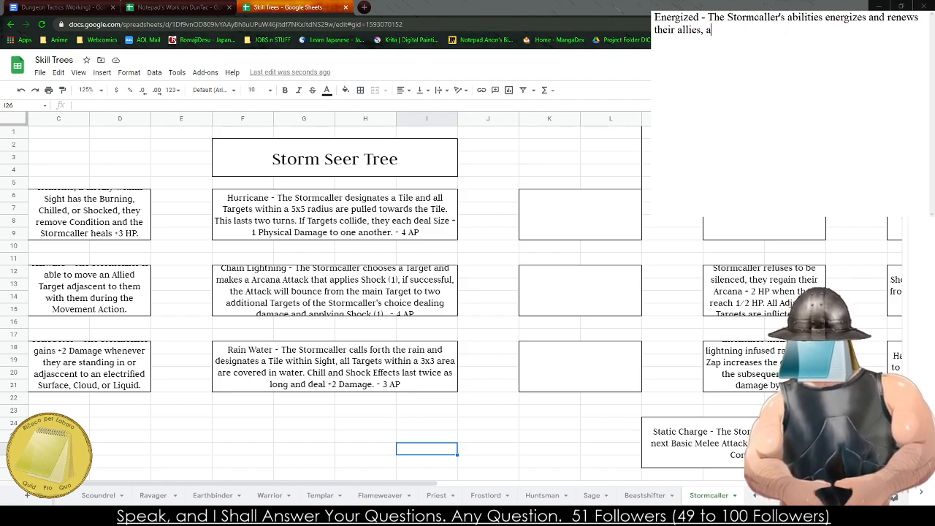
type("any")
key("BackSpace")
key("BackSpace")
key("BackSpace")
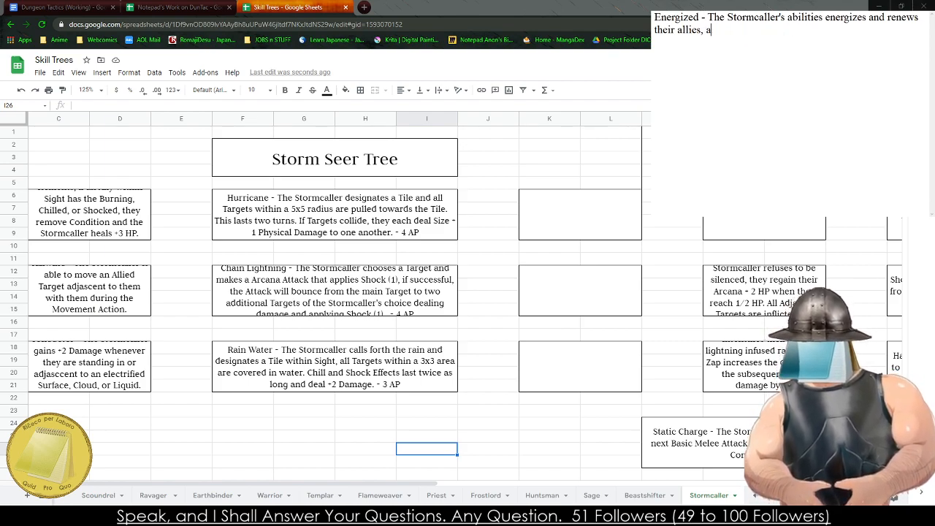
- Complete the Energized description in the notes with "Any Stormcaller Abilities grant adjascent allies a +2 to their Magical Armor."
type("Any Stormcaller")
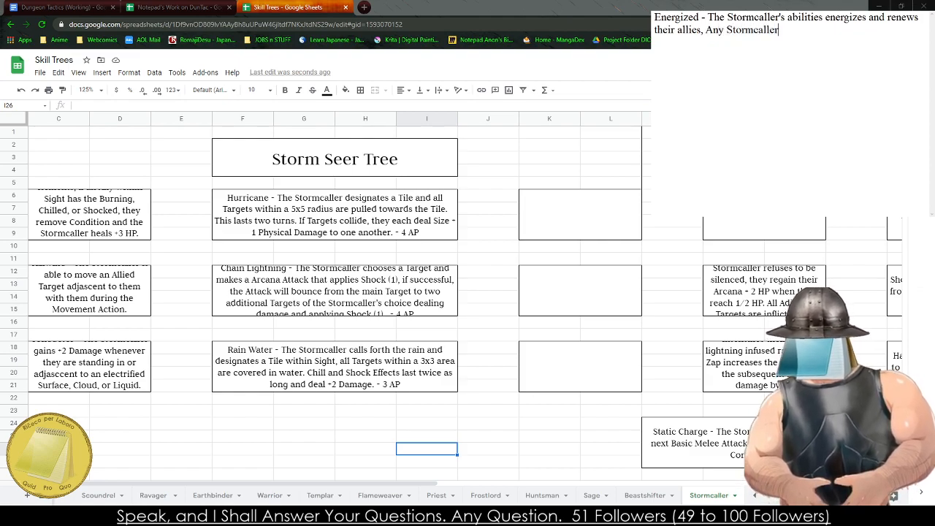
type(" Abili")
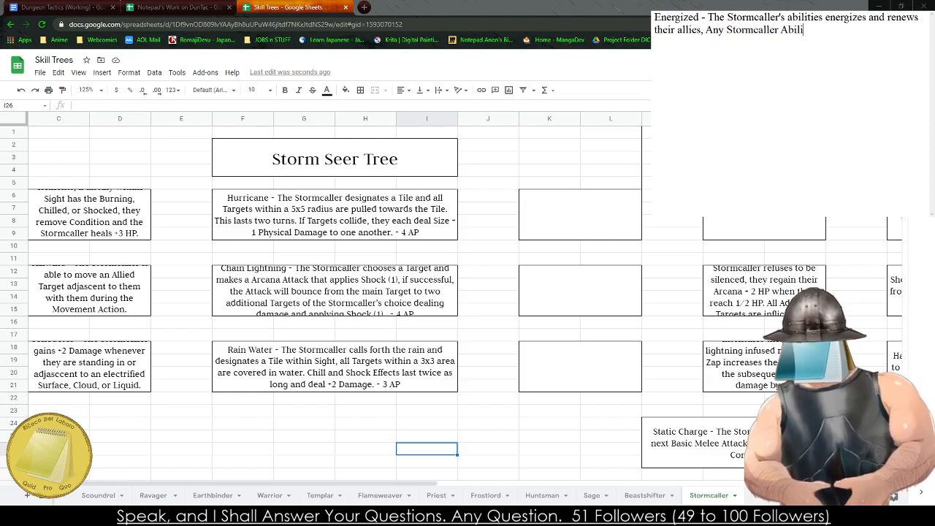
type("ties grain")
type("ant ")
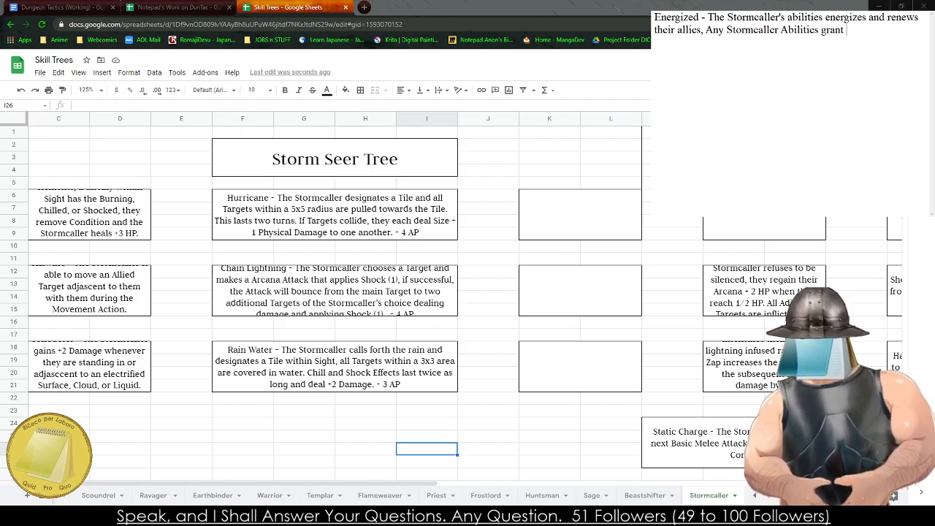
type("adjs")
key("BackSpace")
type("acent a")
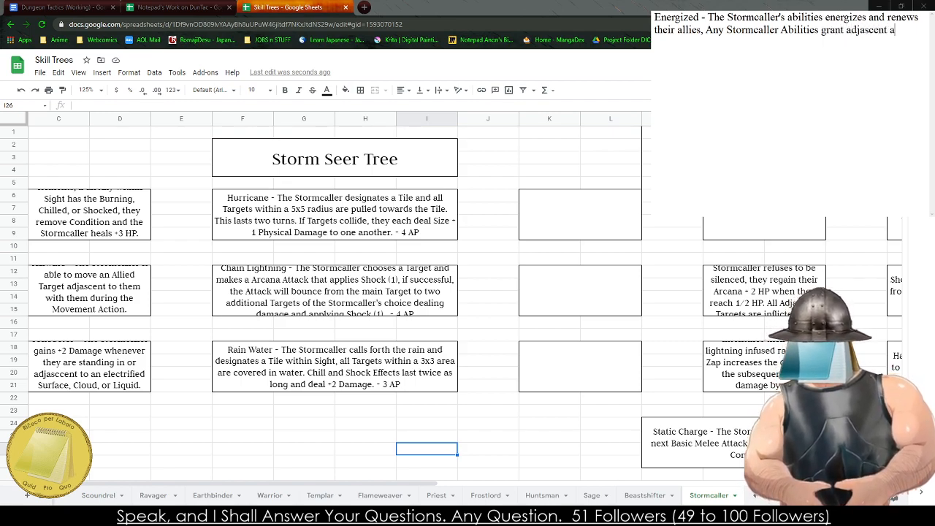
type("llies a +2")
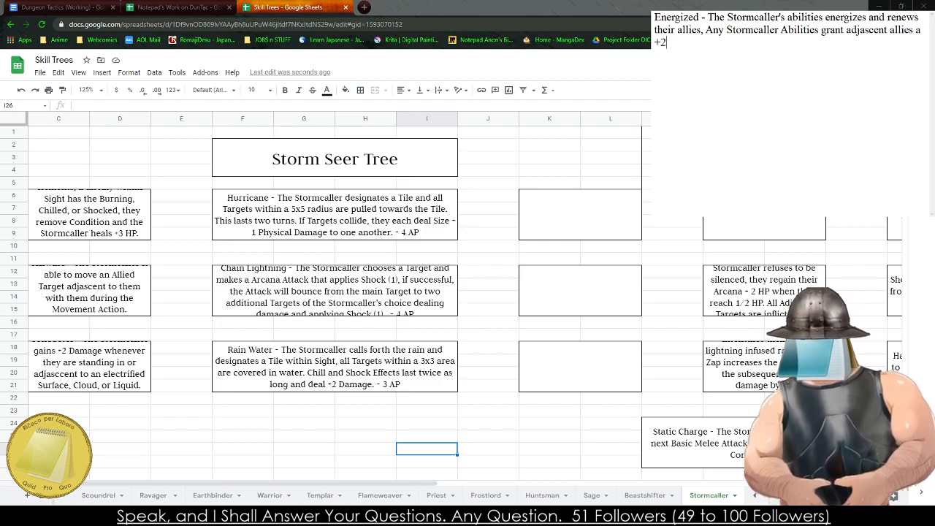
type(" to their Magica")
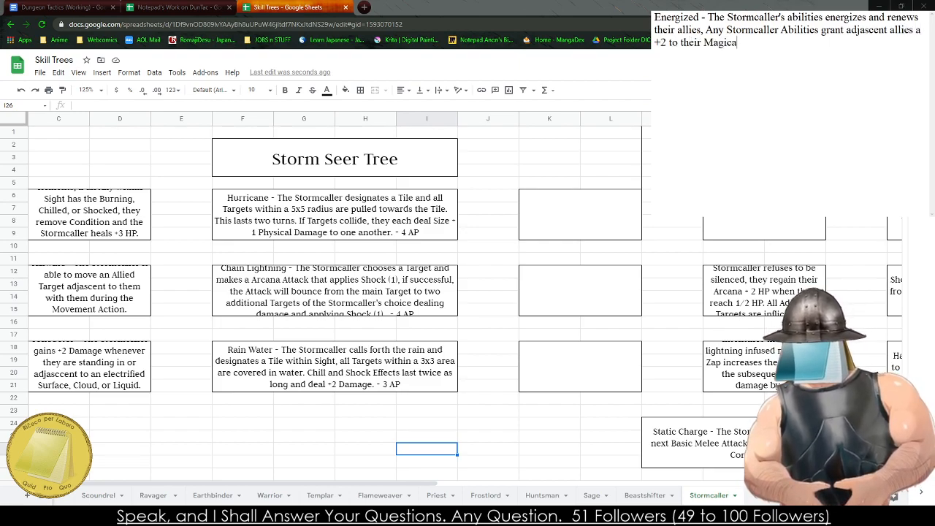
type("l Armor.")
- Copy the Energized passive from the notes into the empty box K12:L15 beside Chain Lightning on the Stormcaller sheet
key("ctrl+a")
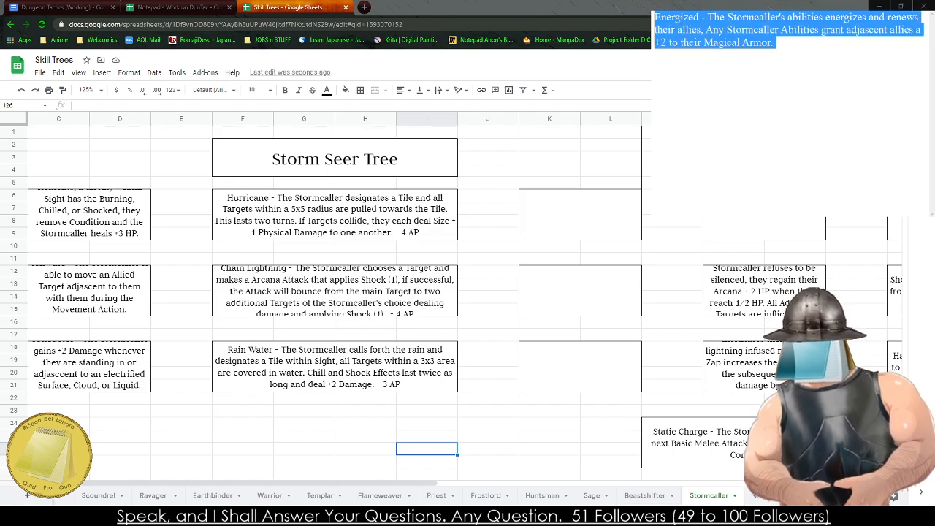
key("ctrl+c")
left_click(572, 307)
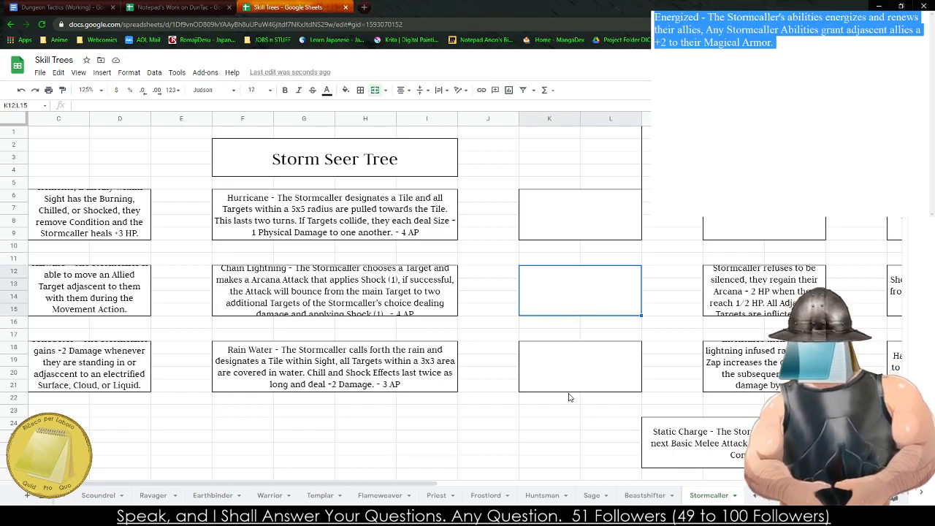
key("ctrl+v")
left_click(452, 412)
- Replace the Energized text in the notes with a new passive name, Staff Techniques
left_click(793, 49)
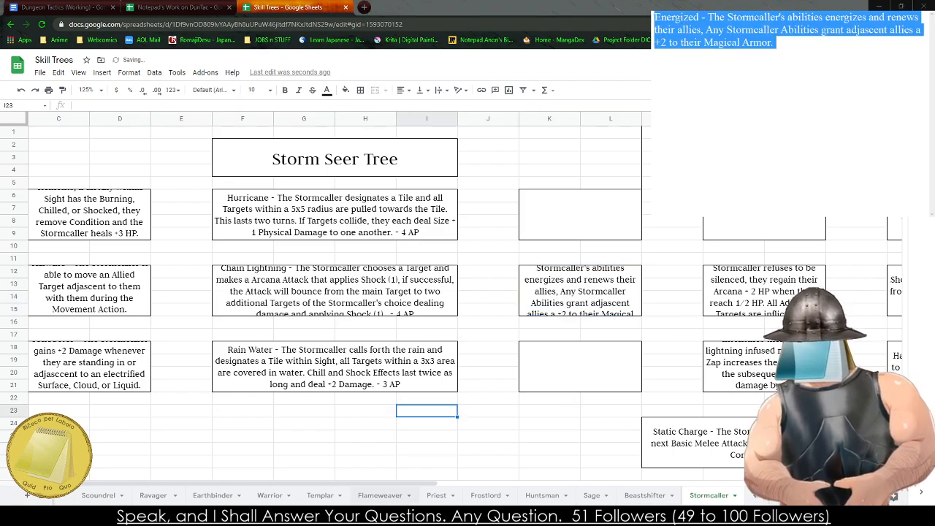
key("ctrl+a")
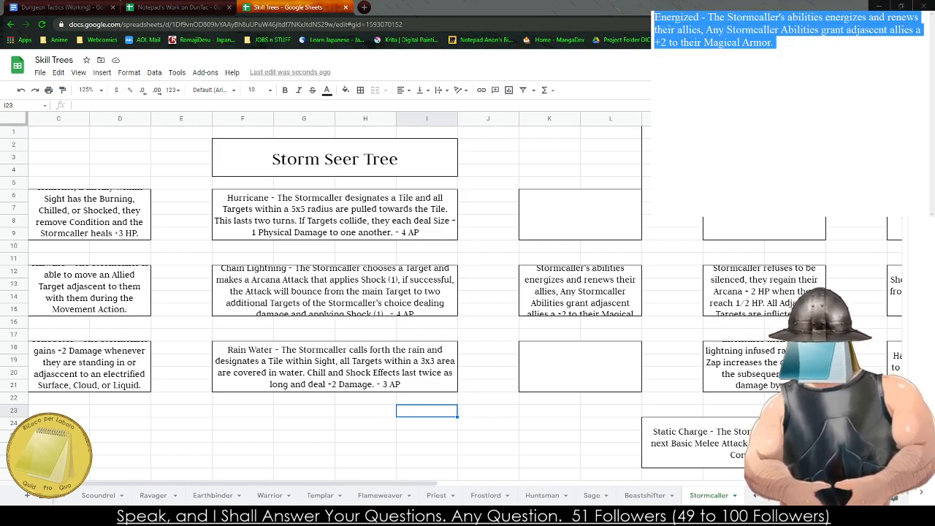
type("St")
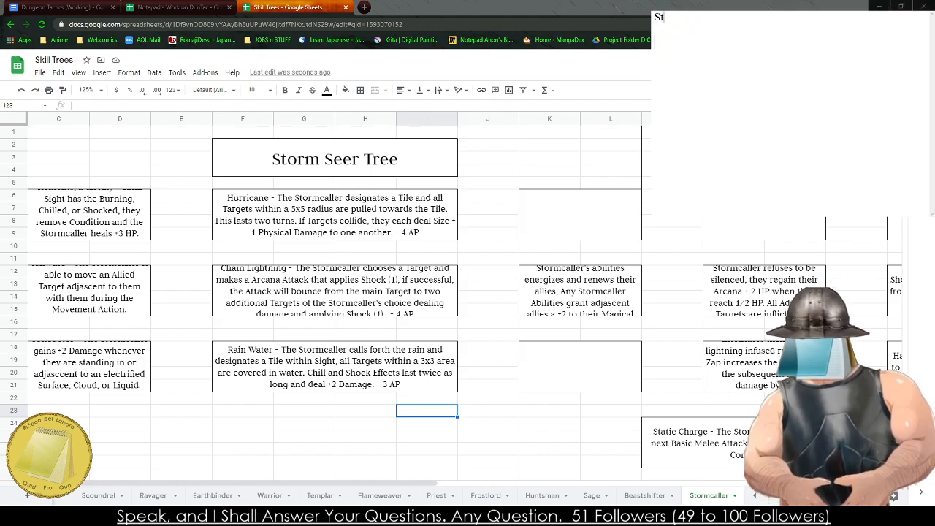
type("affe")
key("BackSpace")
type("Te")
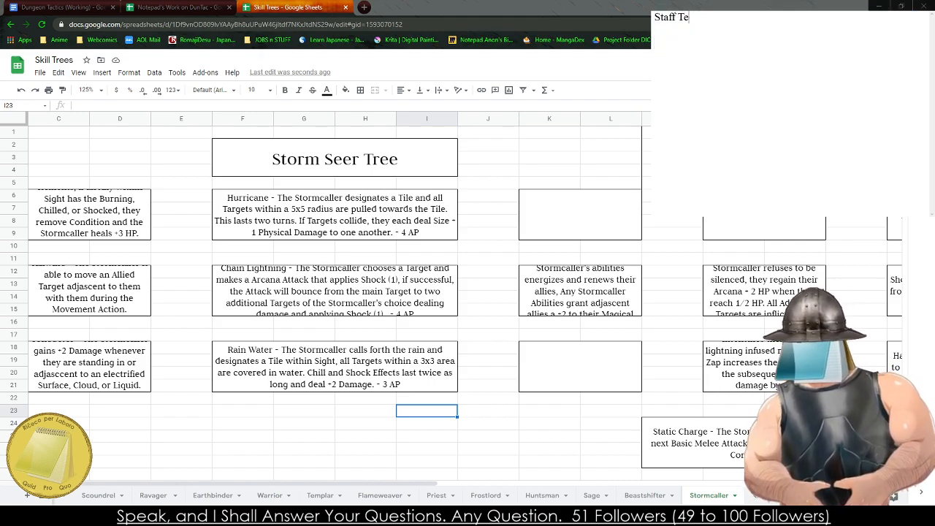
type("ch chniques - The")
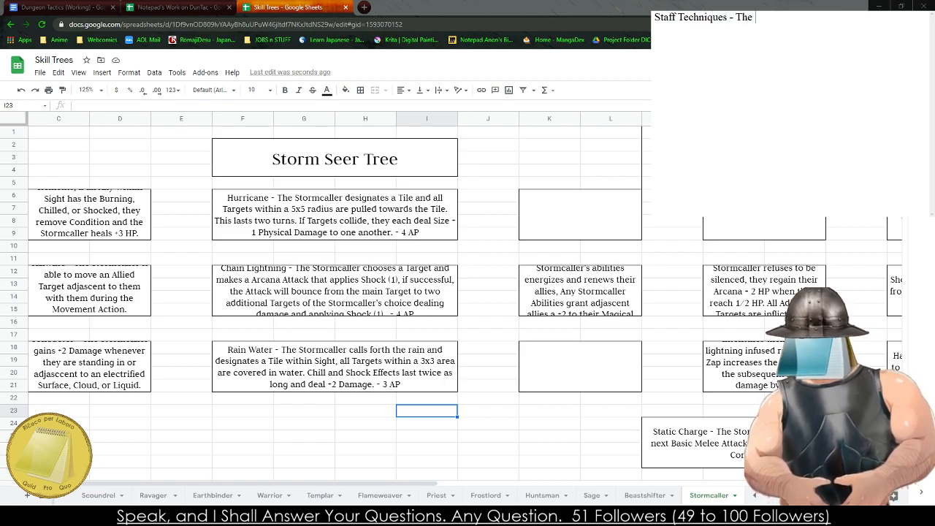
type(" Stormcaller has mas")
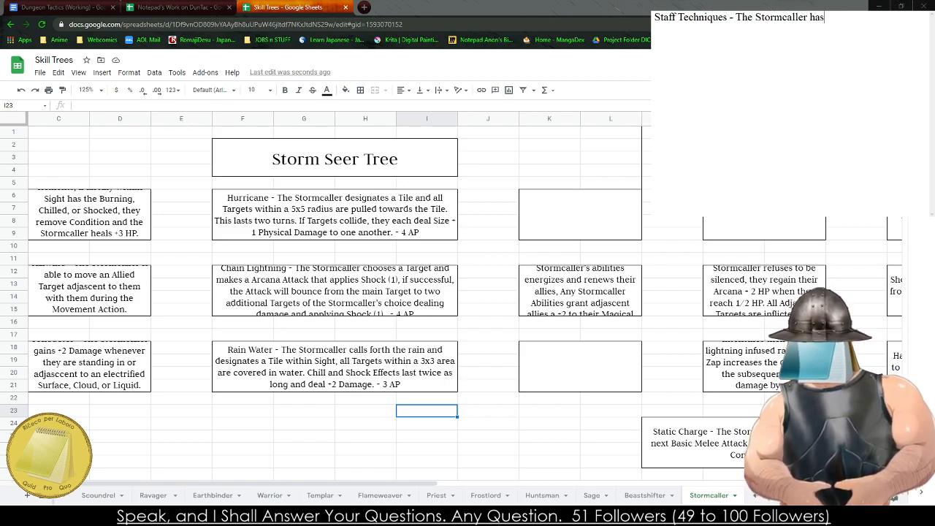
- Start the Staff Techniques description in the notes with "The Stormcaller has mastered their lightning rod staff,"
key("BackSpace")
key("BackSpace")
key("BackSpace")
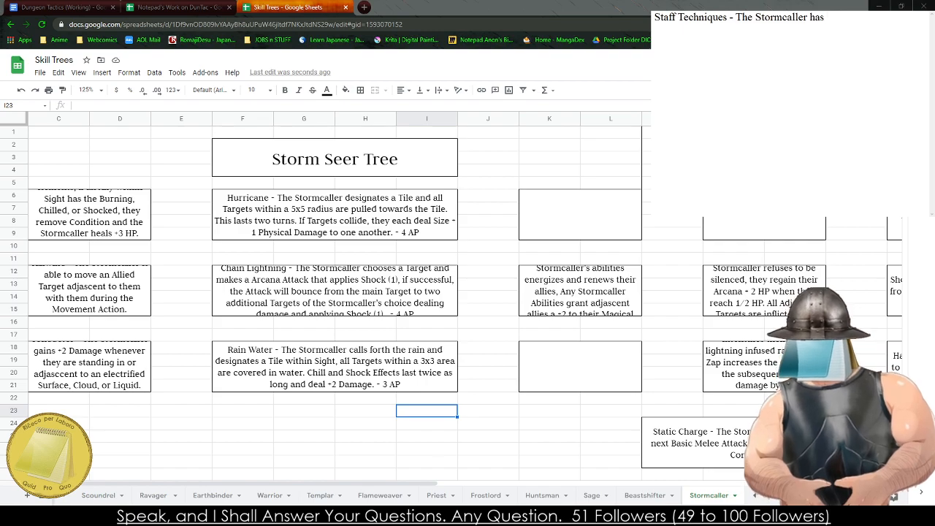
type("tade")
key("BackSpace")
key("BackSpace")
key("BackSpace")
key("BackSpace")
type("mas")
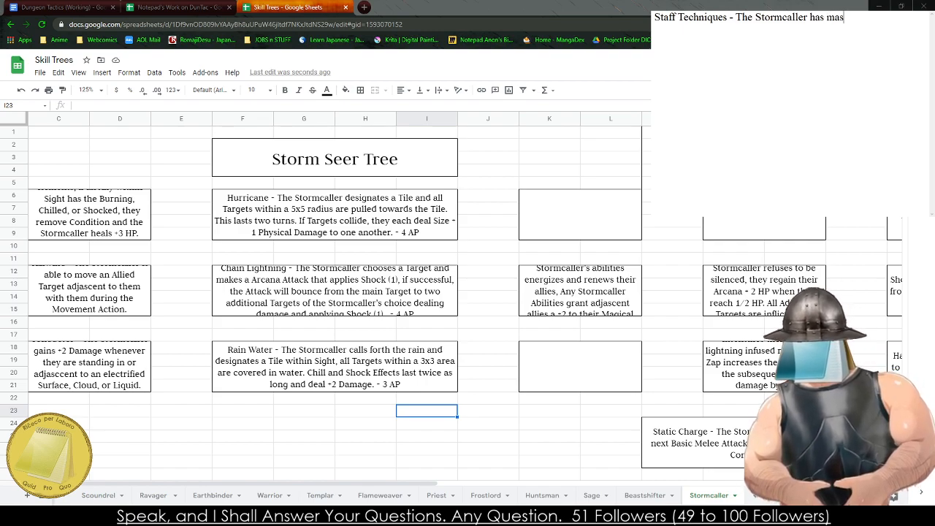
type("tered their lightn")
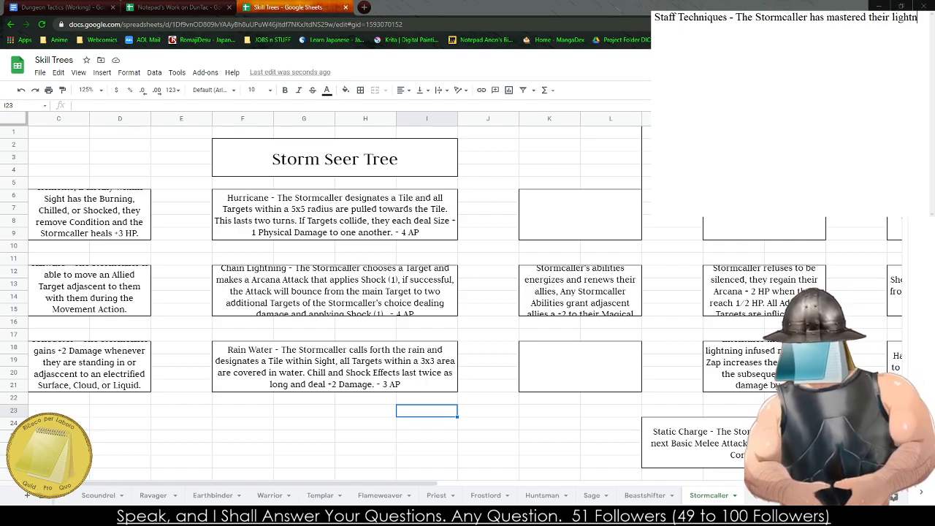
type("ing rod st")
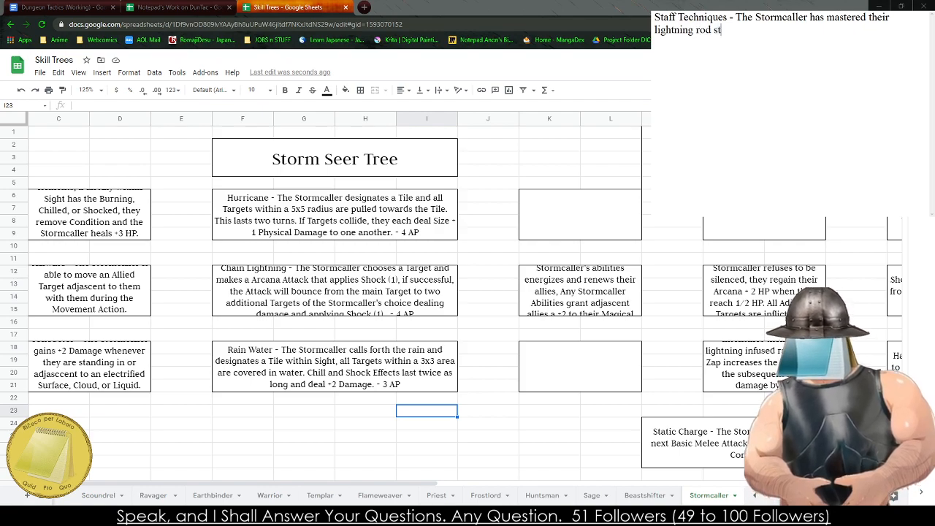
type("aff, they")
- Complete the Staff Techniques description in the notes with "they gain +2 Damage to their Basic Melee Attack."
key("BackSpace")
key("BackSpace")
key("BackSpace")
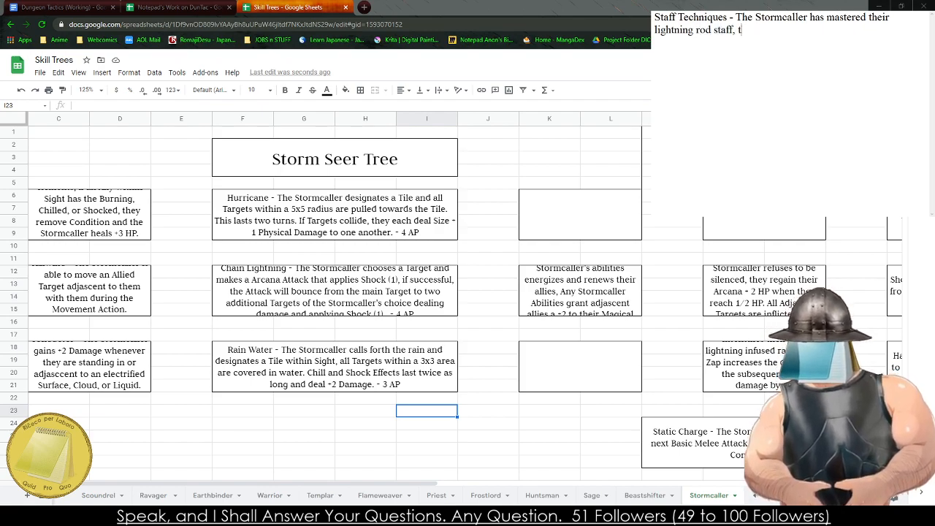
type("gains a")
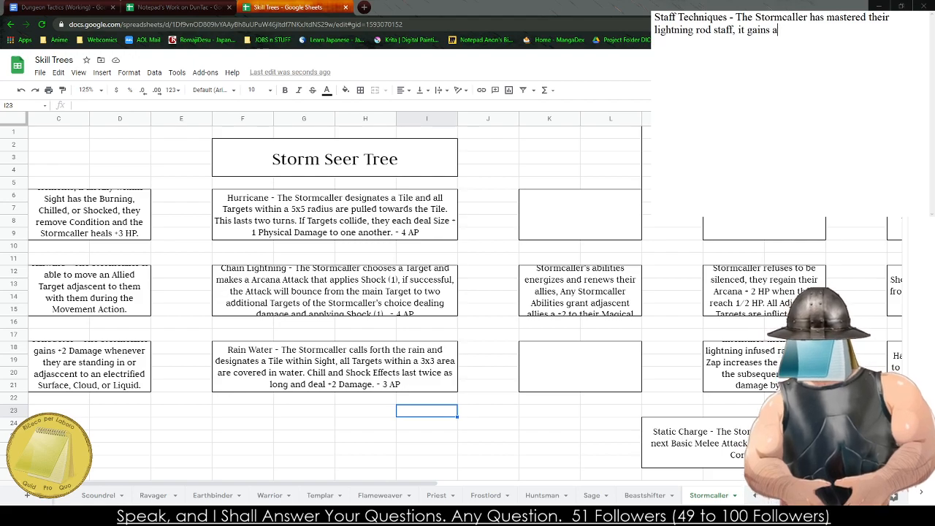
key("BackSpace")
key("BackSpace")
key("BackSpace")
key("BackSpace")
key("BackSpace")
type("they")
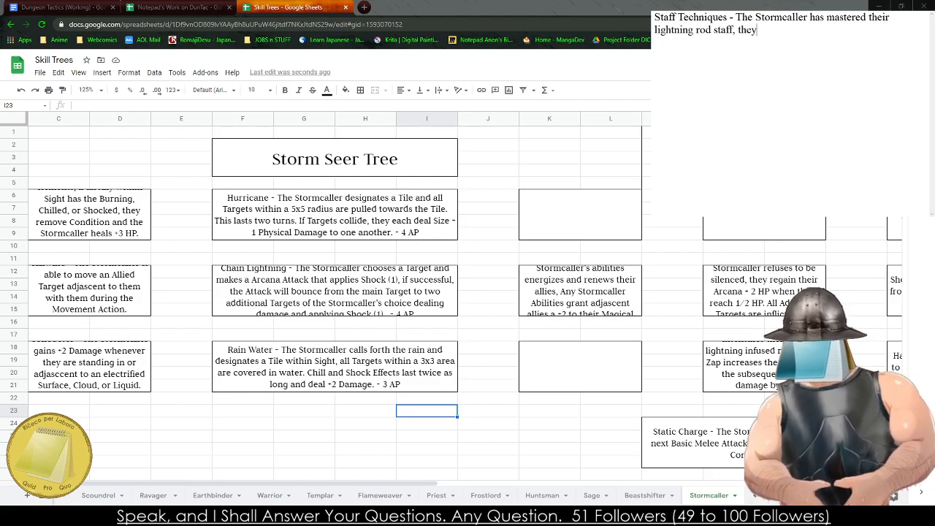
type(" gain +2 Dama")
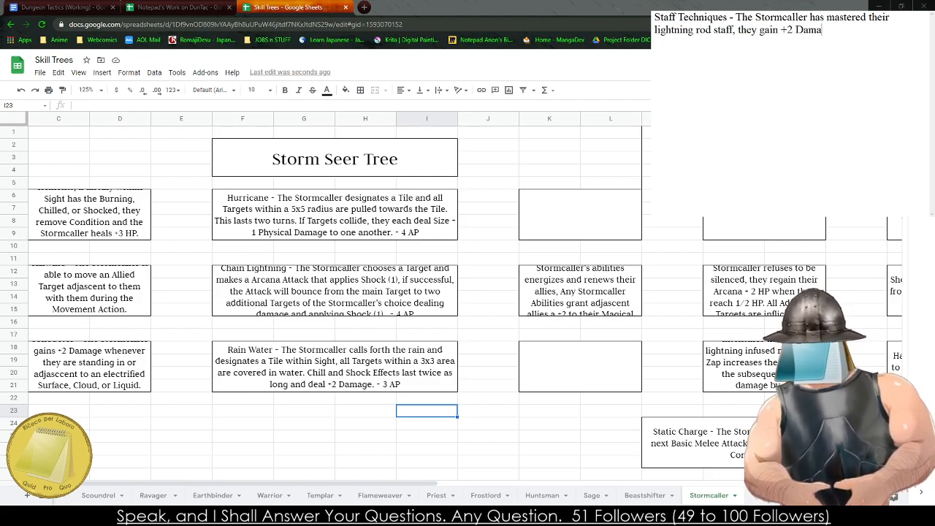
type("ge to their Basic ")
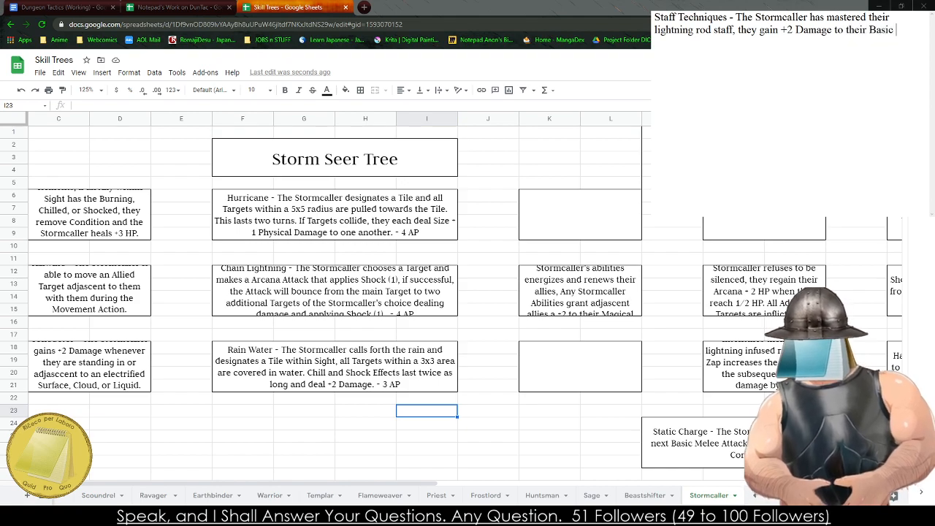
type("Melee Attack.")
- Copy the Staff Techniques passive from the notes into the empty box Y6:Z9 above Lightning Soul on the Stormcaller sheet
key("ctrl+a")
key("ctrl+c")
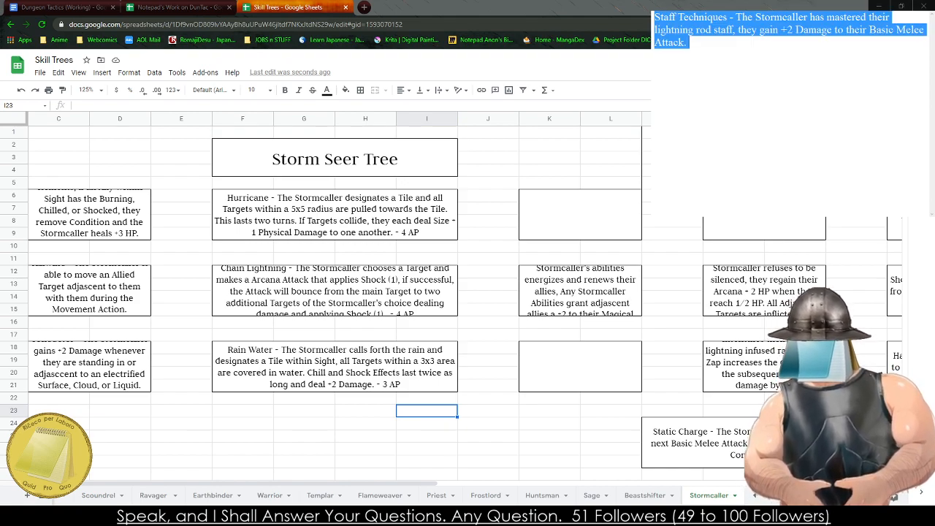
left_click(567, 445)
key("Right")
key("Right")
key("Right")
key("Right")
key("Right")
key("Right")
key("Right")
key("Right")
key("Right")
key("Right")
key("Right")
key("Right")
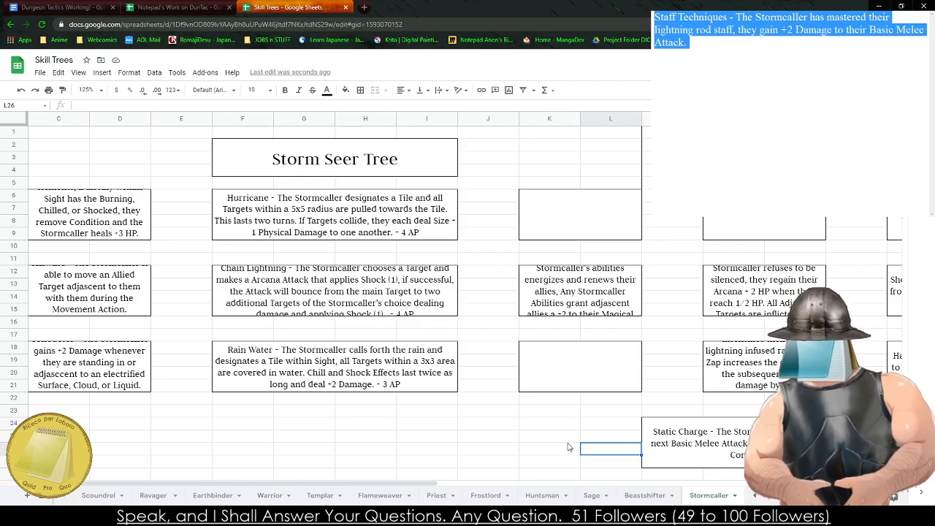
key("Up")
key("Up")
key("Up")
key("Up")
key("Up")
key("Left")
key("Left")
key("Left")
key("Left")
key("Up")
key("Up")
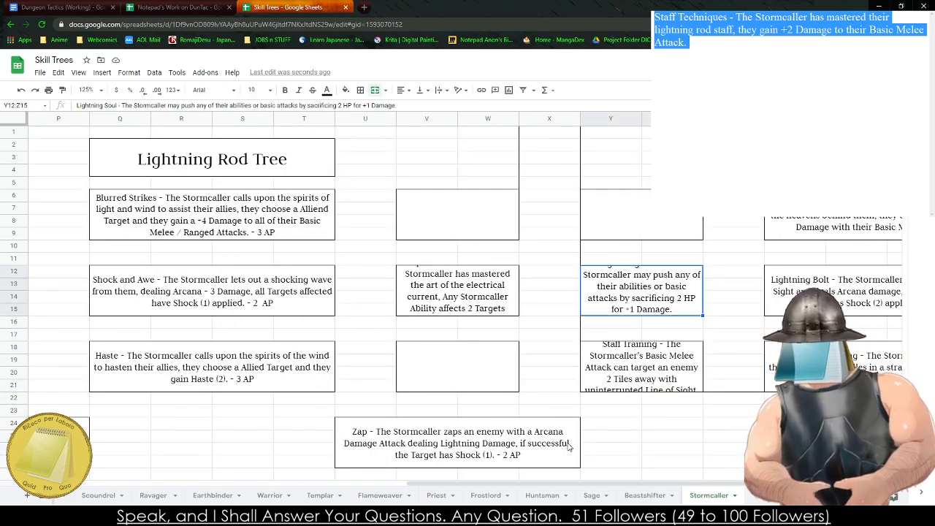
key("Up")
key("Up")
key("Up")
key("ctrl+v")
- Look over the passive boxes beside the Storm Seer and Lightning Rod trees for ones still empty
key("Down")
key("Right")
key("Down")
key("Down")
key("Down")
key("Left")
key("Left")
key("Left")
key("Left")
key("Left")
key("Left")
key("Left")
key("Left")
key("Left")
key("Left")
key("Left")
key("Left")
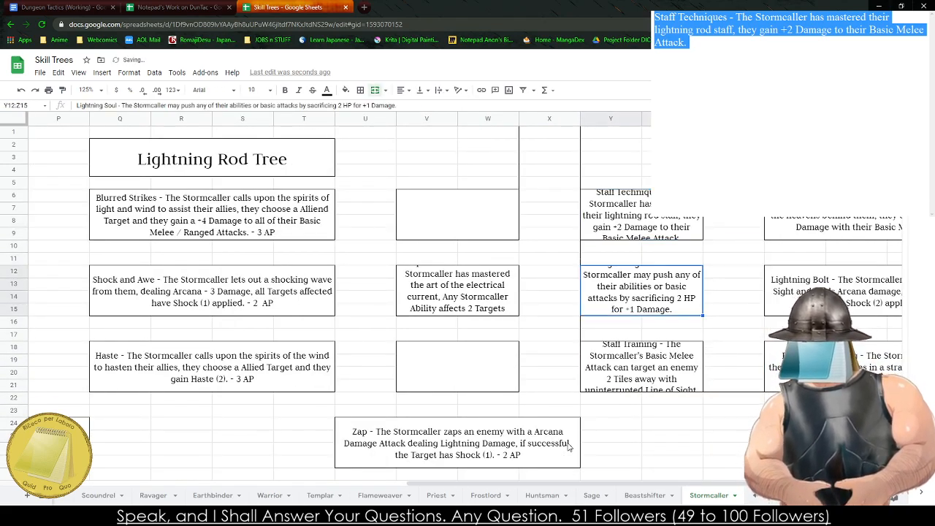
key("Right")
key("Left")
key("Left")
key("Left")
key("Left")
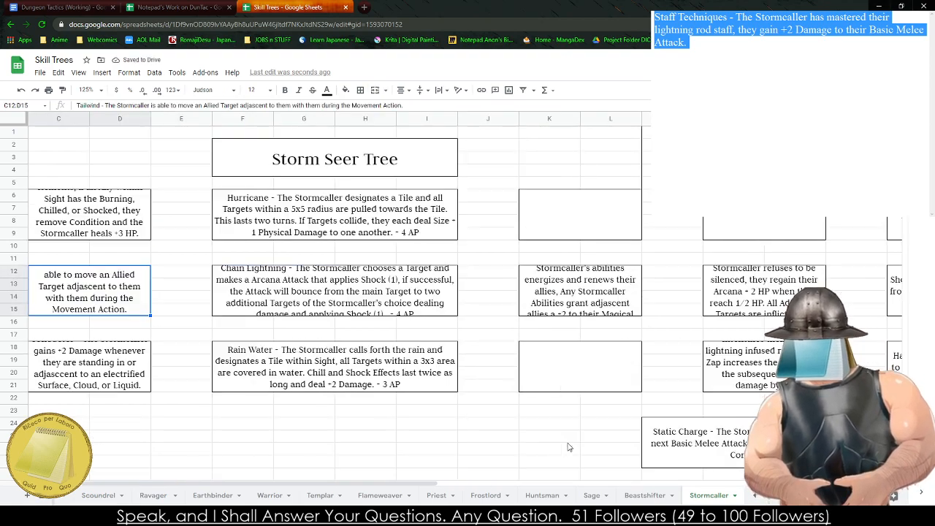
key("Right")
key("Right")
key("Right")
key("Right")
key("Right")
key("Right")
key("Right")
key("Right")
key("Right")
key("Right")
key("Right")
key("Right")
key("Right")
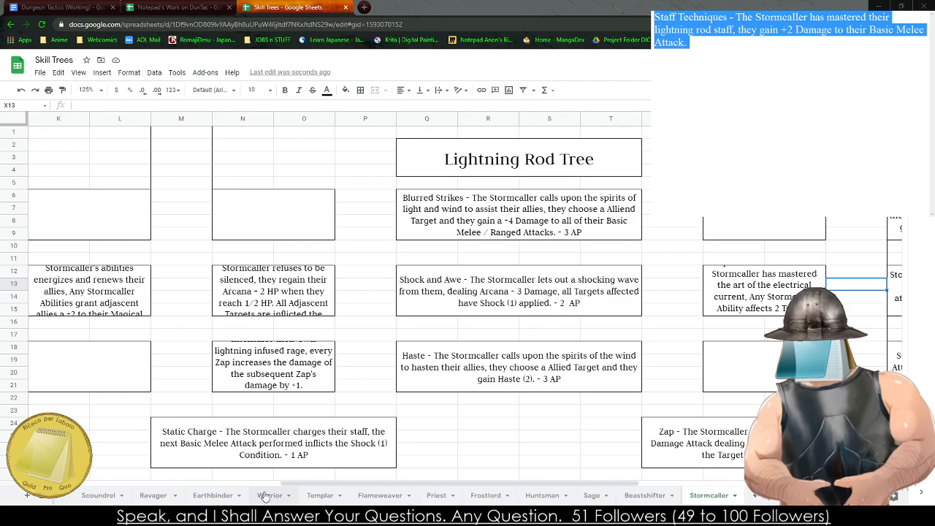
left_click(325, 385)
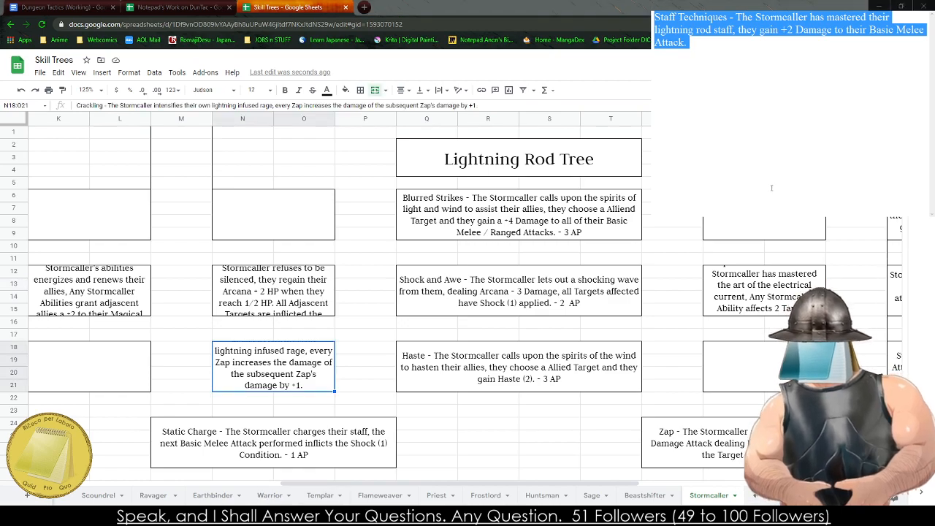
- Switch to the Dungeon Tactics (Working) document and check the class table of Initiative Value, Starting AP and AP Regen
key("ctrl+shift+Tab")
key("ctrl+shift+Tab")
scroll(477, 233, "up", 10)
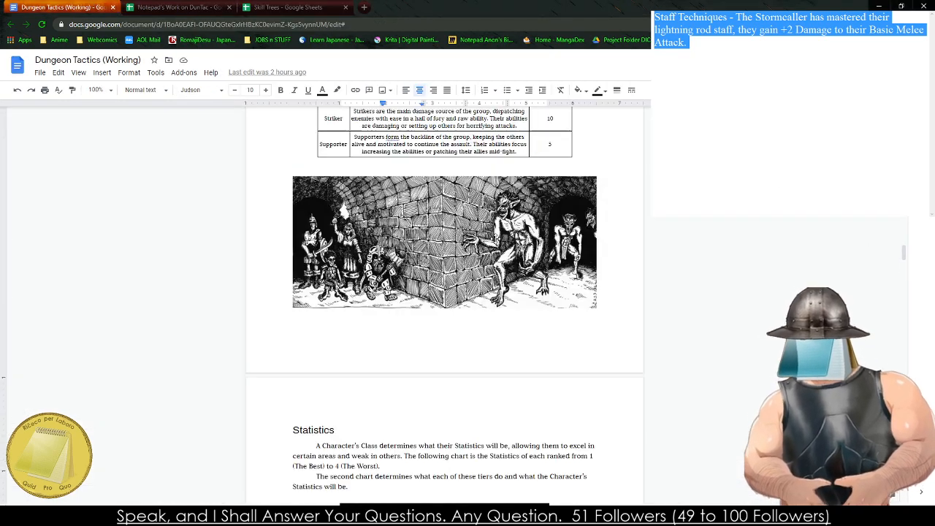
scroll(478, 232, "down", 15)
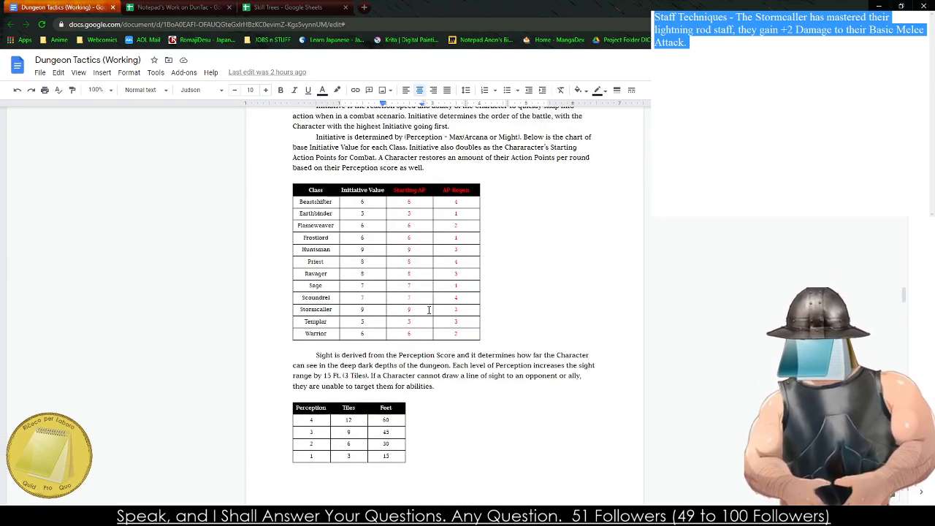
left_click(378, 516)
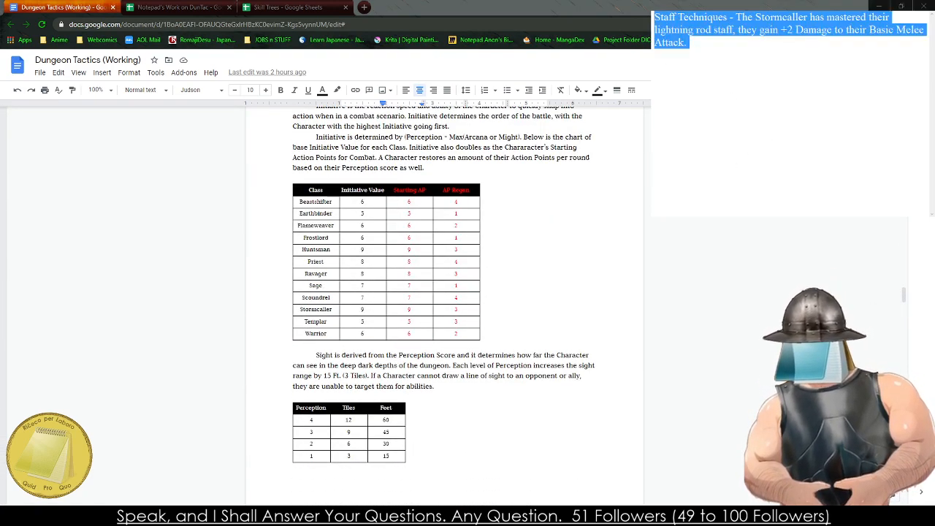
type("Share")
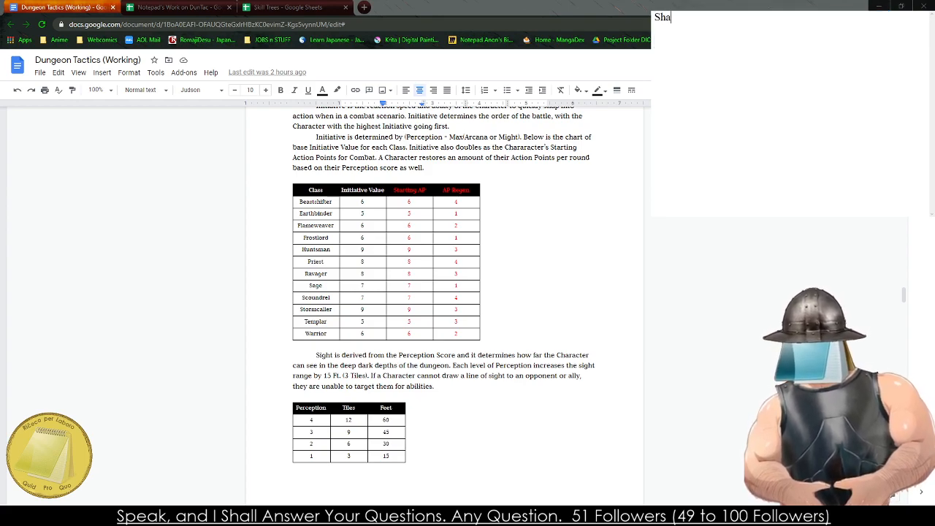
key("BackSpace")
key("BackSpace")
key("BackSpace")
key("BackSpace")
key("BackSpace")
type("Share the Burden")
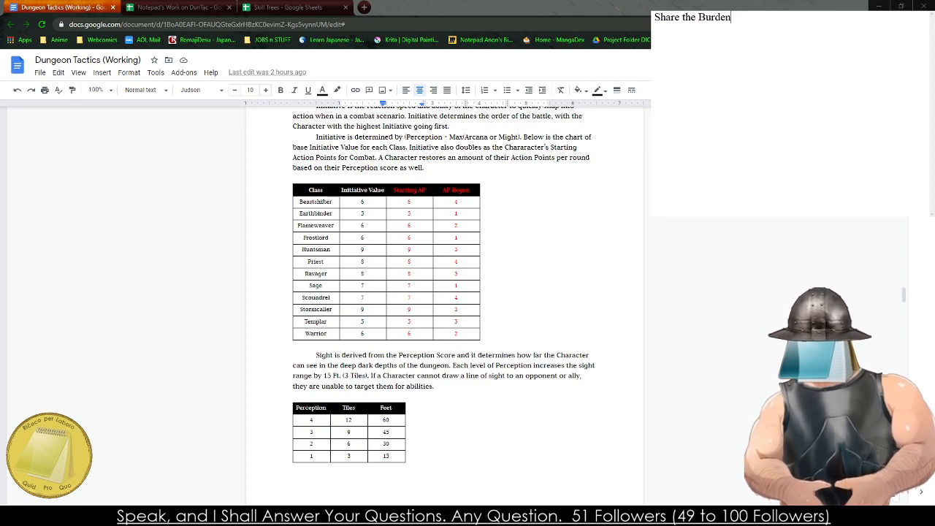
key("BackSpace")
key("BackSpace")
key("BackSpace")
key("BackSpace")
key("BackSpace")
key("BackSpace")
key("BackSpace")
key("BackSpace")
key("BackSpace")
key("BackSpace")
key("BackSpace")
key("BackSpace")
key("BackSpace")
key("BackSpace")
key("BackSpace")
key("BackSpace")
key("BackSpace")
type("DI")
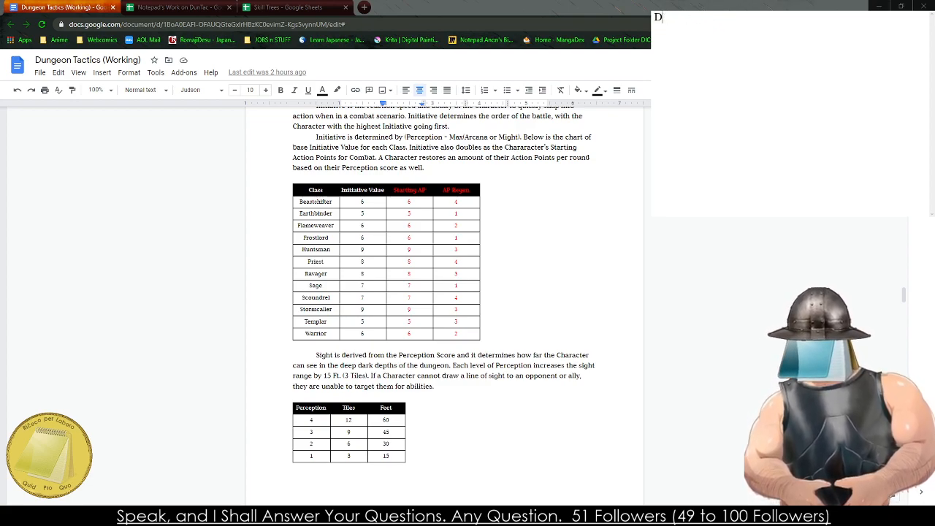
key("BackSpace")
- Write a passive named Recharge in the notes, starting "The Stormcaller can connect with and recharge their allies in the heat of the battle,"
type("Recharg")
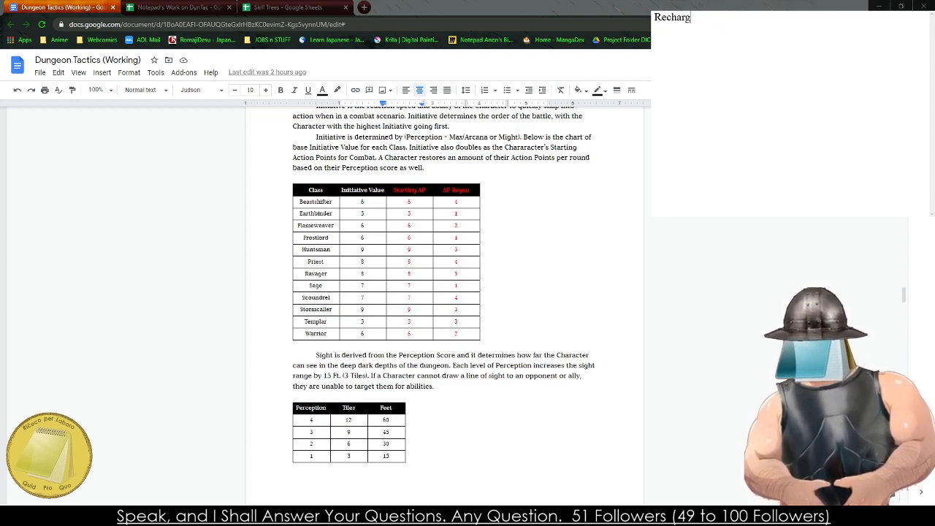
type("e - The Storm")
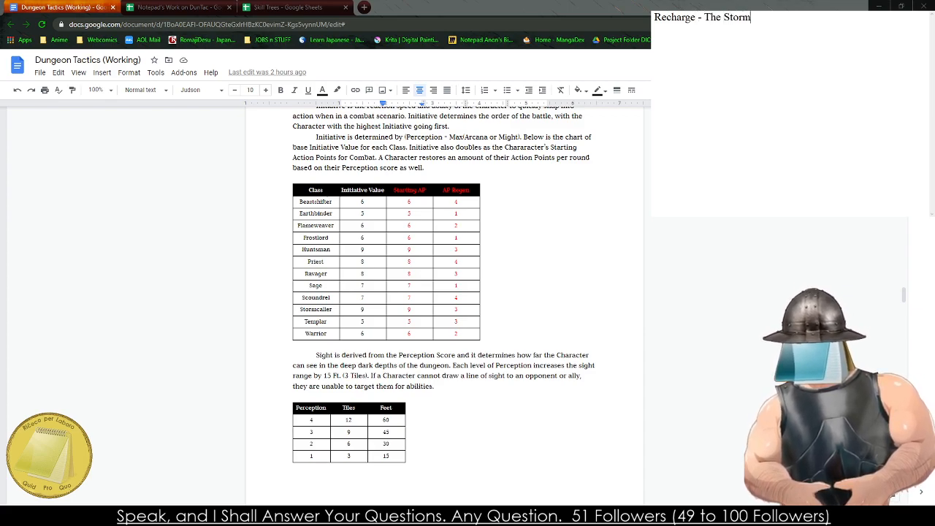
type("caller can c")
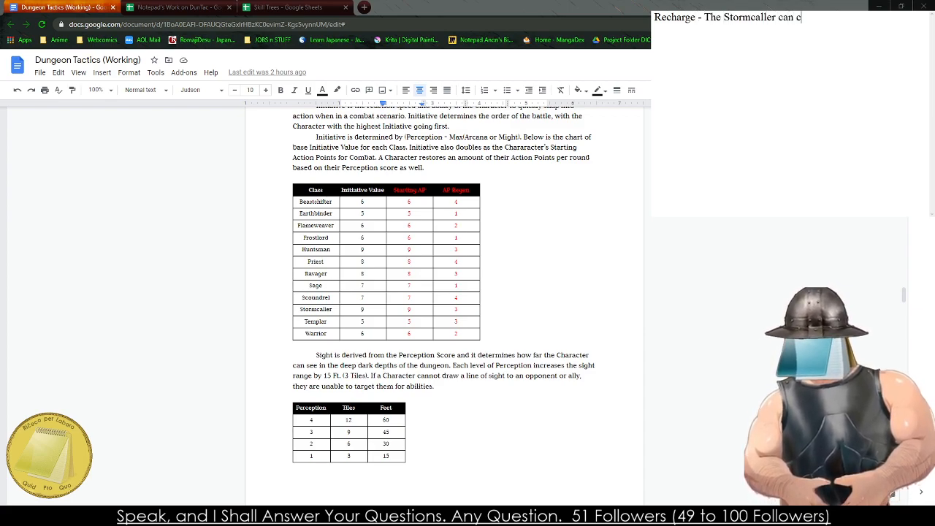
type("onnect with and")
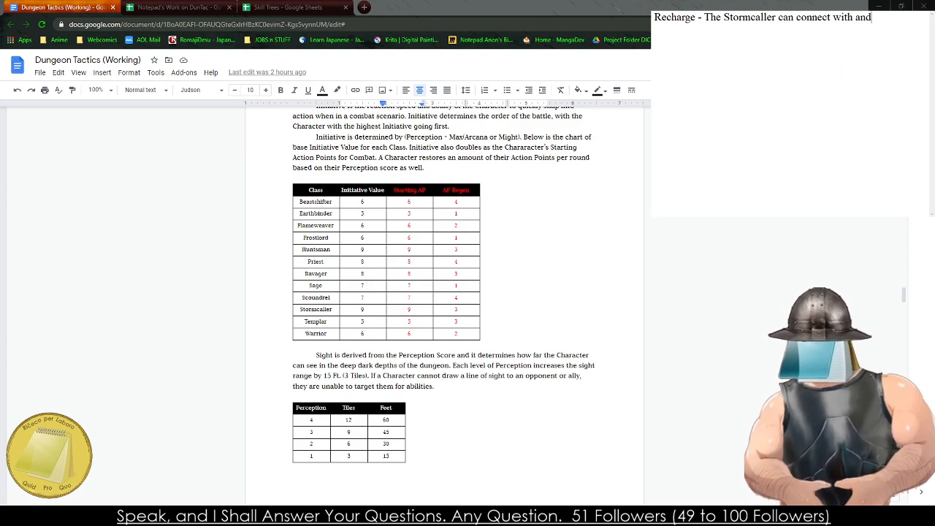
type(" recharge their ")
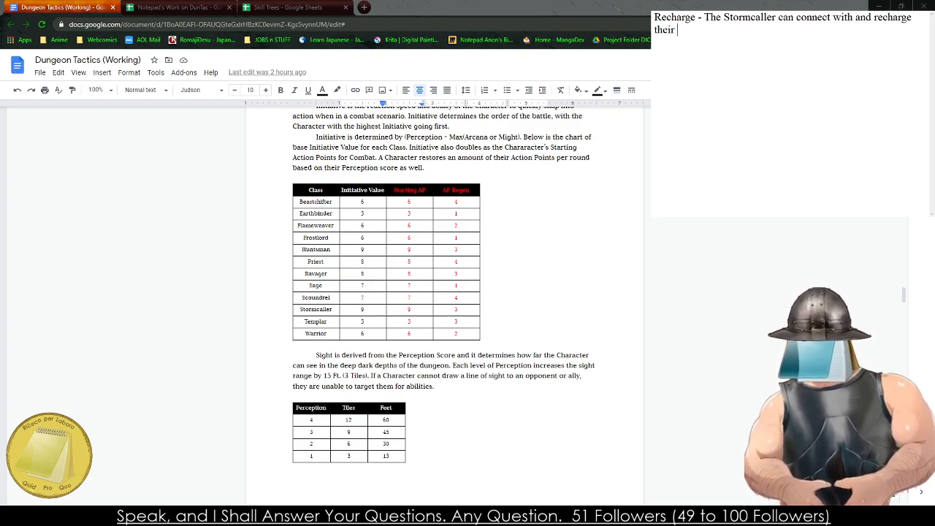
type("allies in")
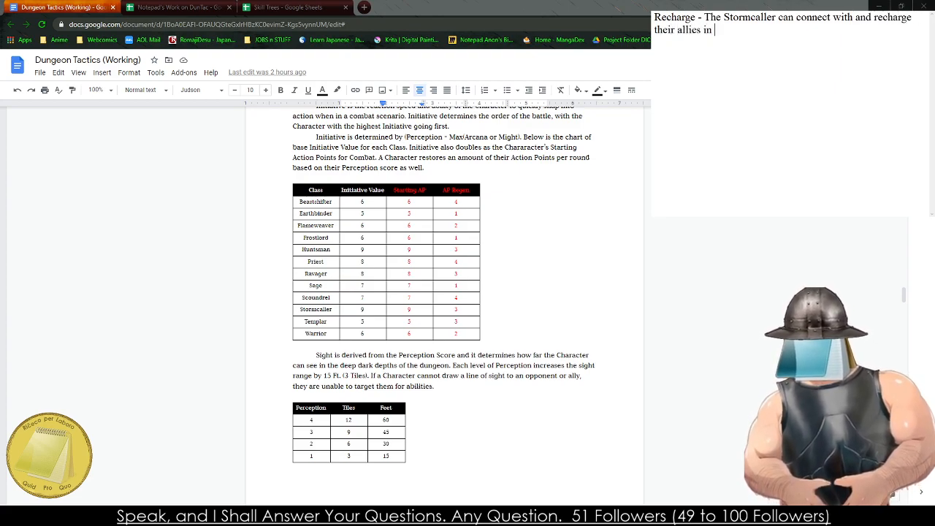
type(" the heat of the b")
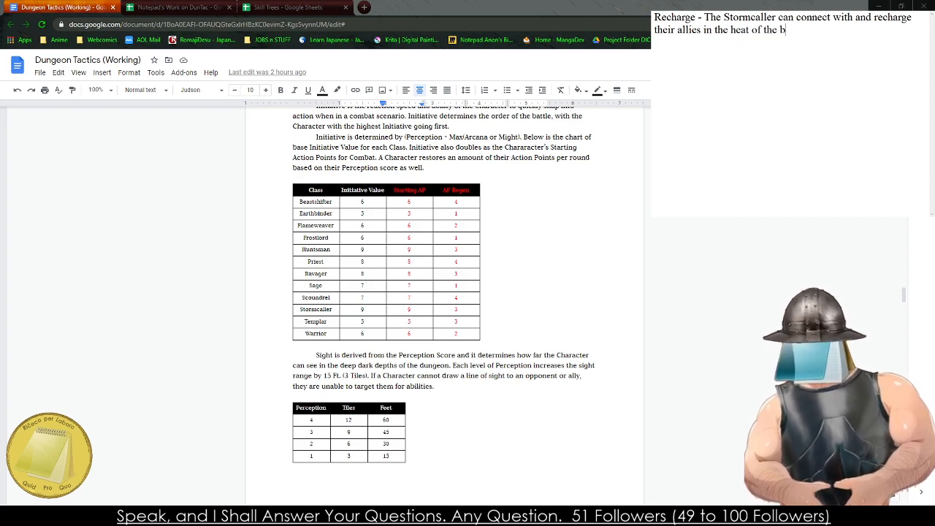
type("attle, ")
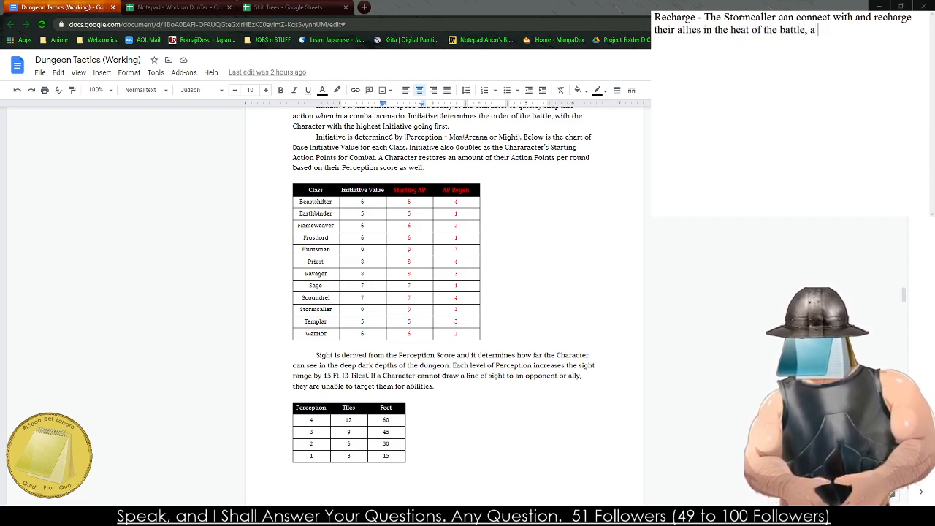
type("a Stormca")
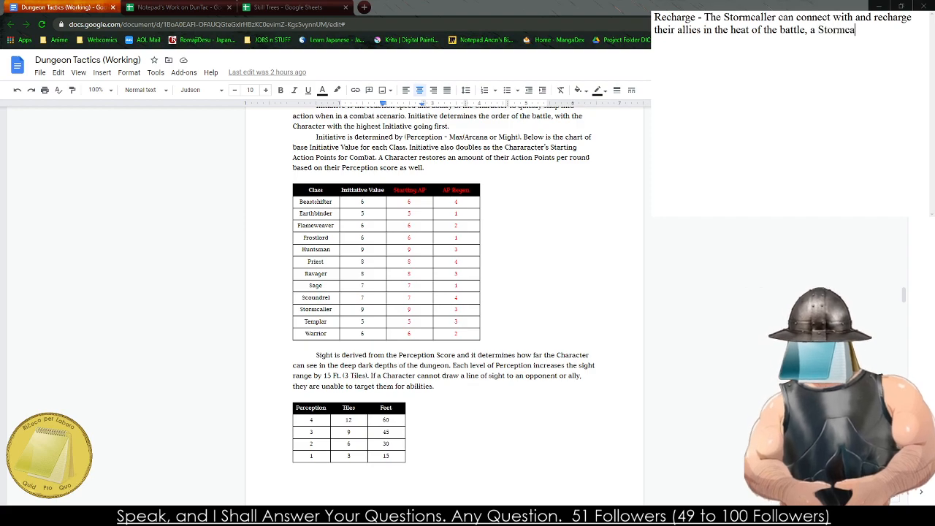
type("ller can tr")
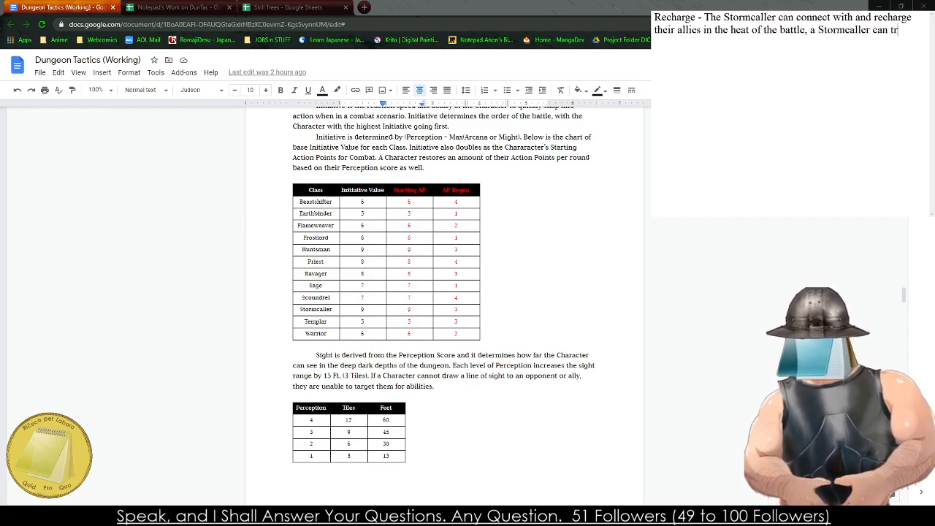
type("ansfer any num")
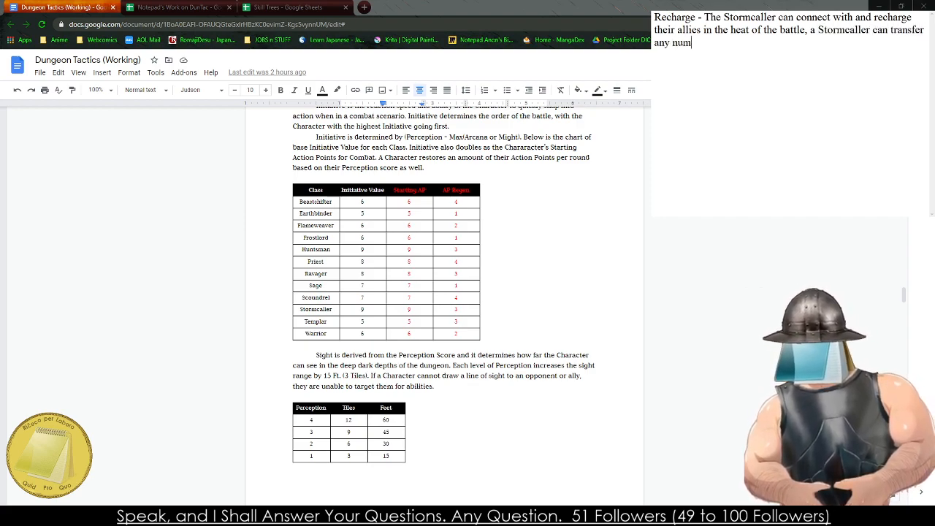
type("ber of AP t")
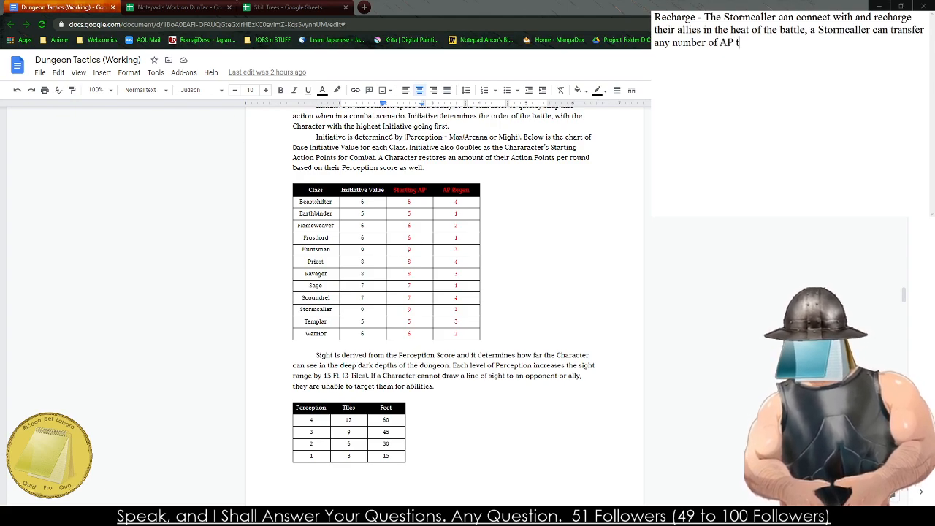
type("hey have a")
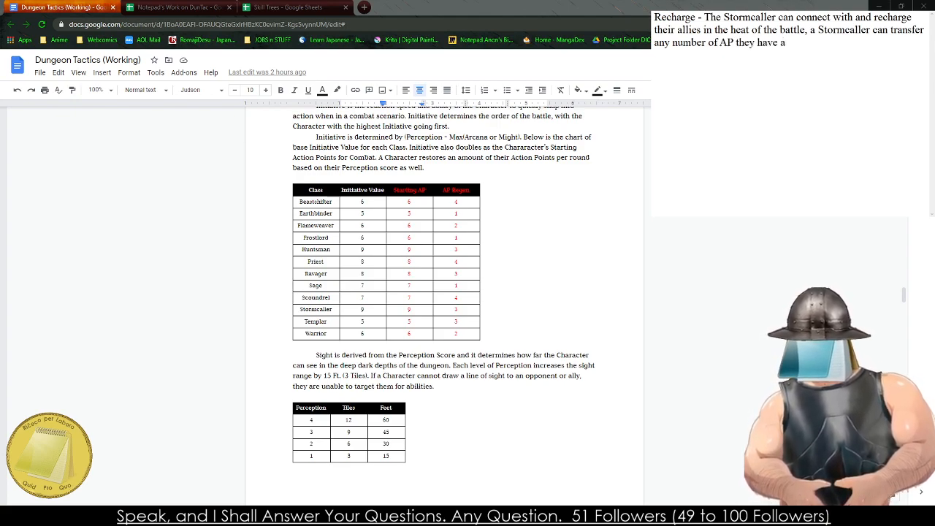
type("vailable to a")
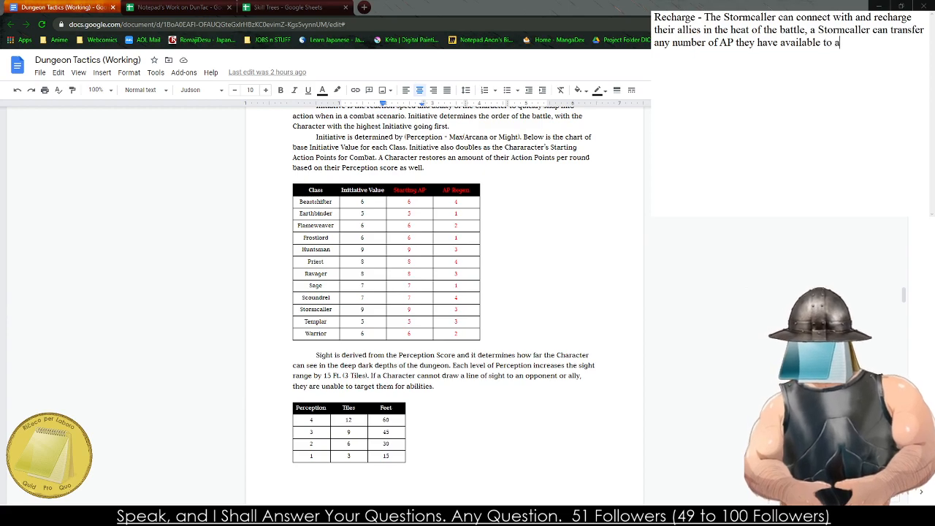
type("n adjas")
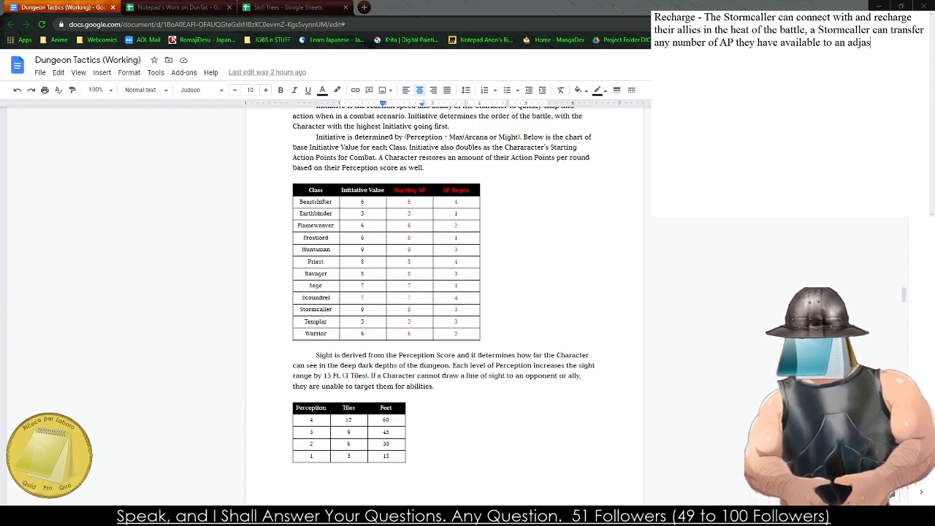
type("cent ally.")
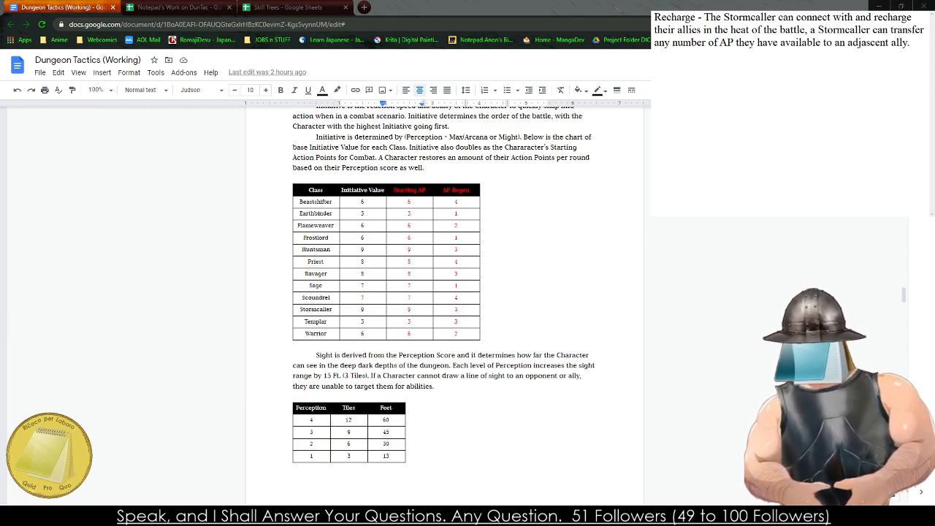
- Copy the Recharge passive from the notes into the empty Tier 3 box N6:O9 beside Blurred Strikes on the Stormcaller sheet
key("ctrl+a")
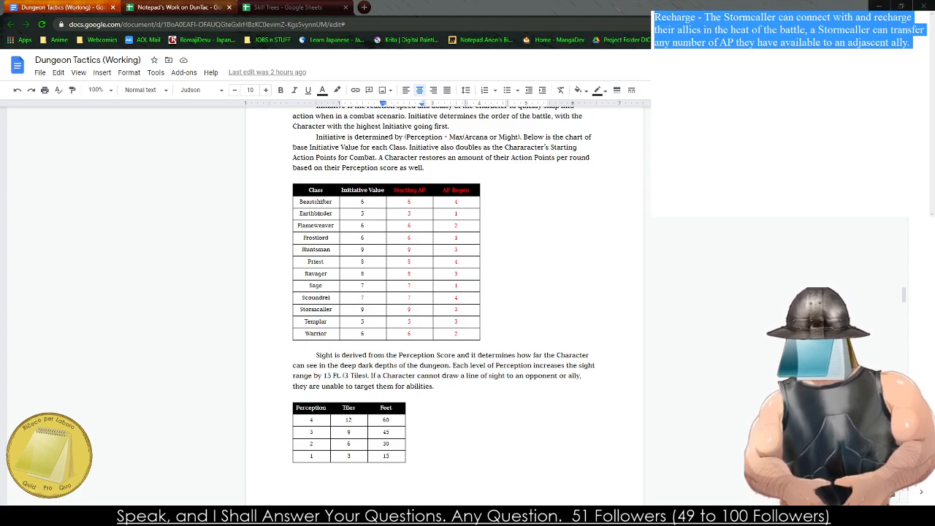
left_click(175, 6)
left_click(280, 6)
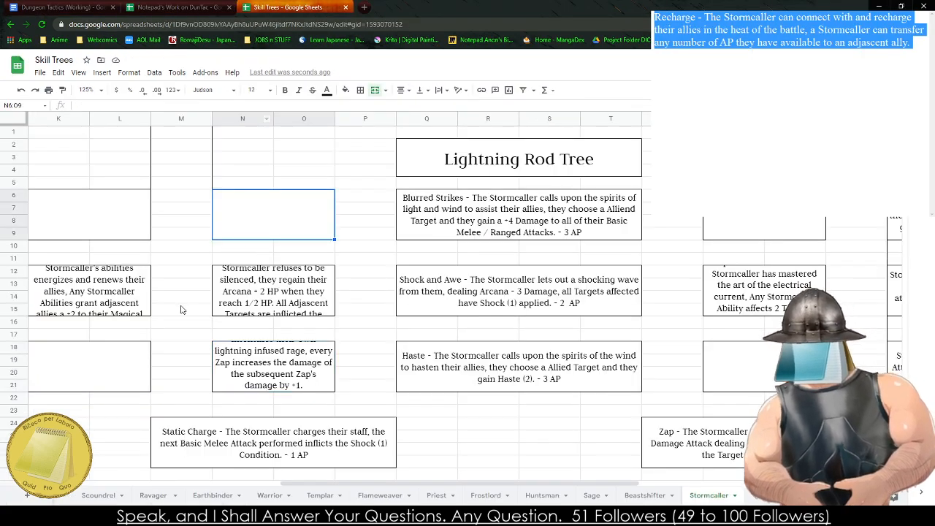
scroll(564, 363, "left", 5)
- Copy the Conductor passive from the Tier 1 box C18:D21 into the spare cells H26:I29 below the Storm Seer tree
left_click(219, 303)
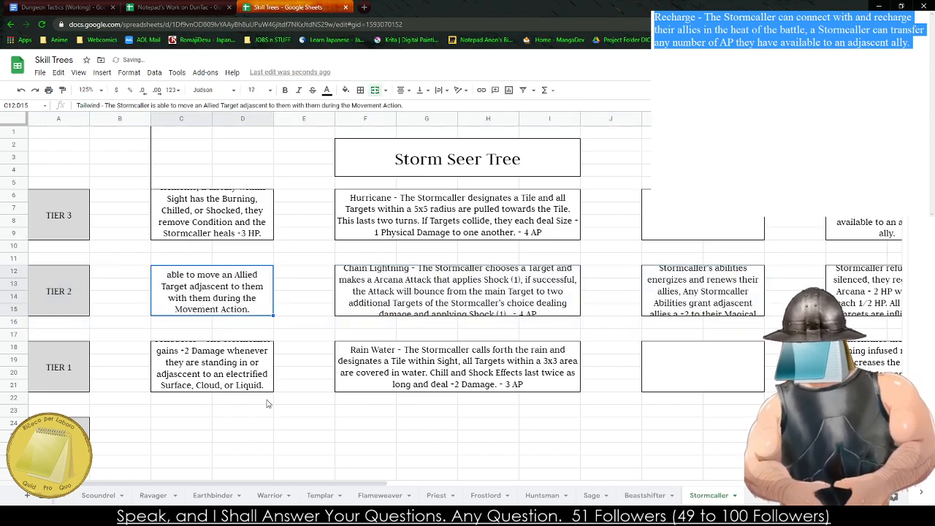
left_click(228, 379)
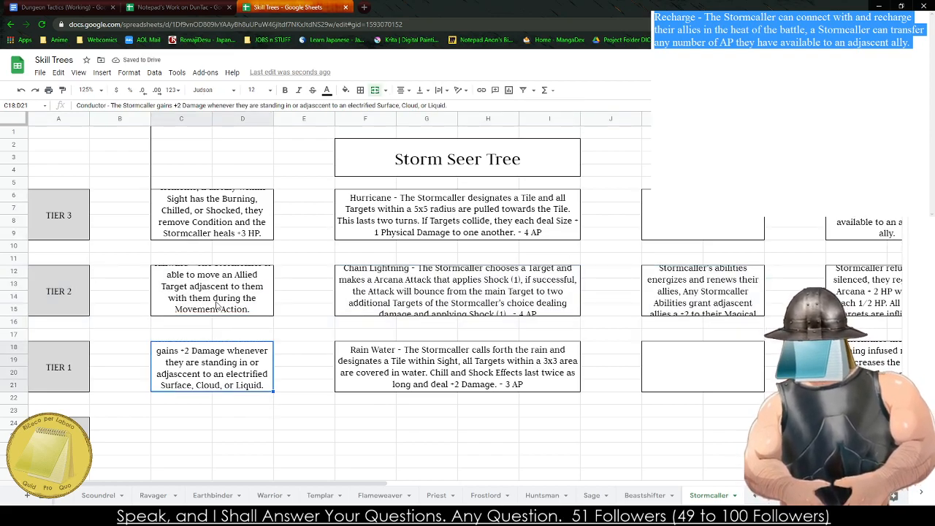
key("ctrl+c")
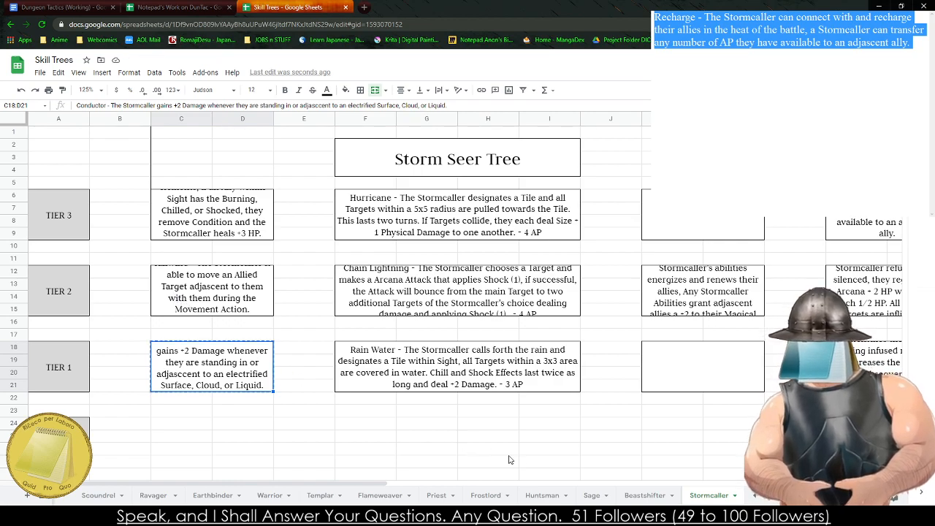
left_click(510, 450)
key("ctrl+v")
- Copy the Recharge passive from N6:O9 over Conductor in the Tier 1 box C18:D21 beside Rain Water
left_click(861, 220)
key("ctrl+c")
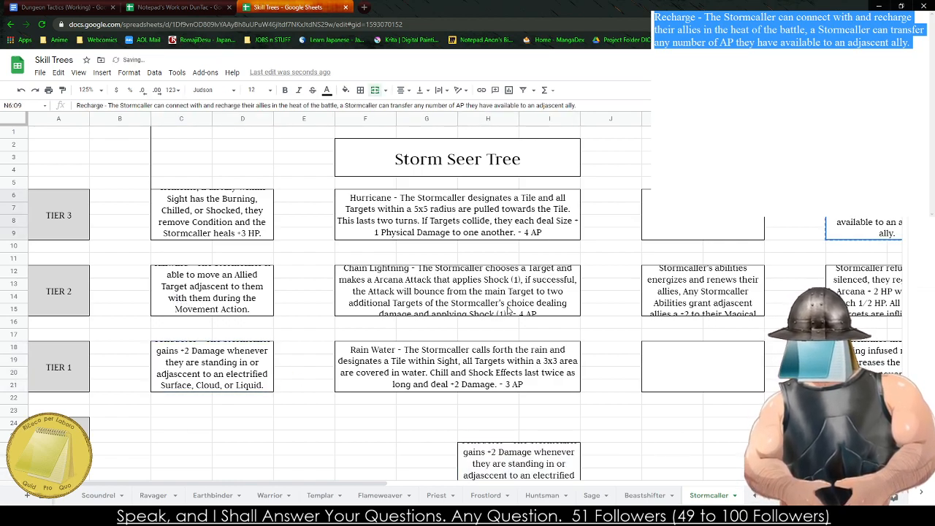
left_click(232, 367)
key("ctrl+v")
- Copy Conductor from the spare cells H26:I29 over Recharge in the Tier 3 box N6:O9 and clear the spare cells' text
left_click(529, 476)
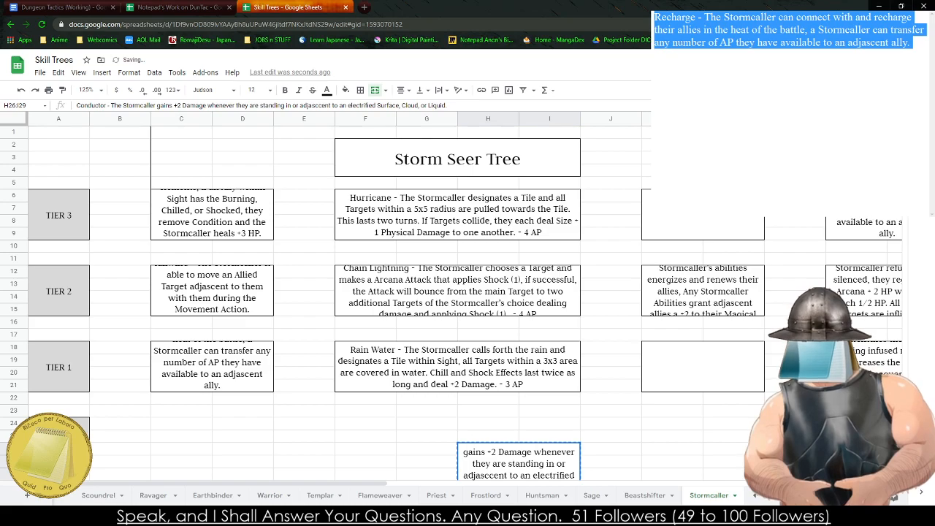
left_click(862, 226)
key("ctrl+v")
left_click(519, 471)
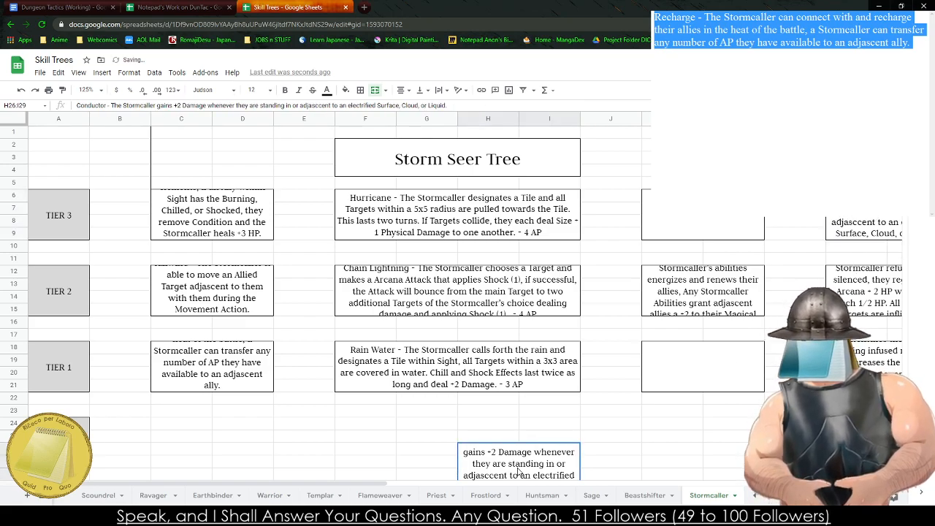
key("Delete")
- Compare the Crackling, Tailwind and Thunder in the Heart passives in the Tier 1 and Tier 2 boxes of both trees
left_click(861, 367)
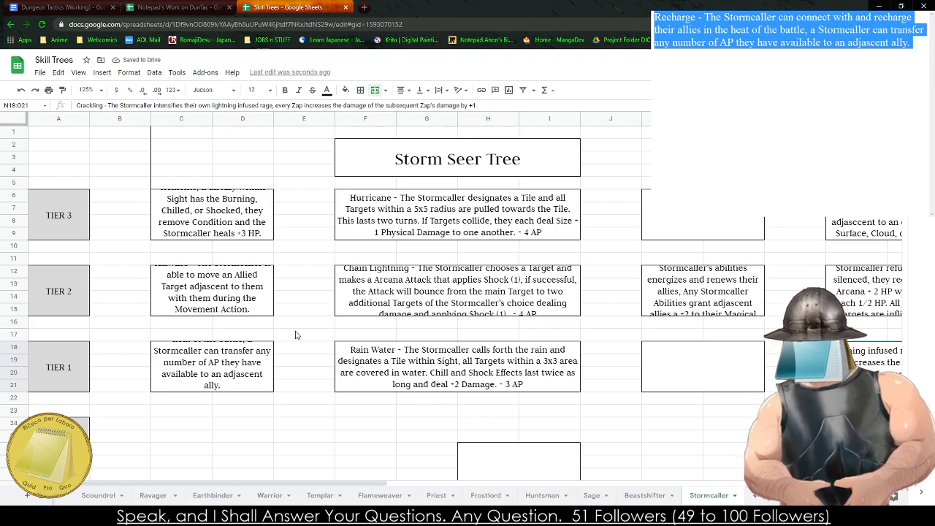
left_click(256, 311)
left_click(870, 303)
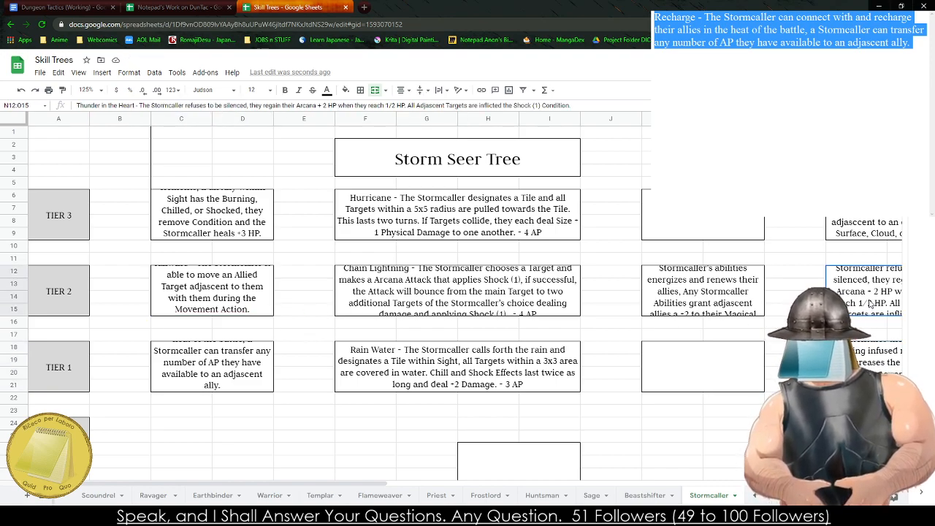
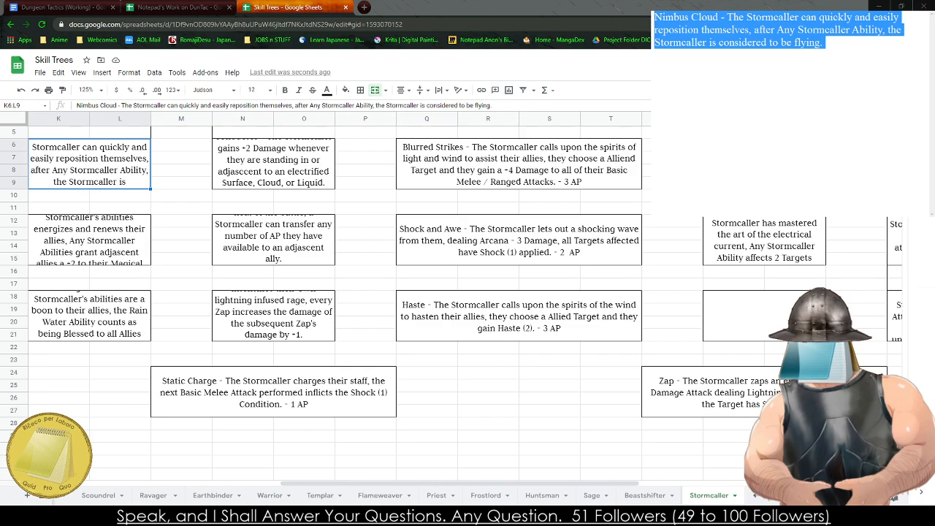
- Look over the Stormcaller sheet's skill boxes from the Lightning Rod Tree across to the Thunderclapper Tree
left_click(411, 208)
key("Right")
key("Right")
key("Right")
key("Right")
key("Right")
key("Right")
key("Right")
key("Up")
key("Right")
key("Right")
key("Right")
key("Right")
key("Up")
key("Up")
key("Up")
key("Up")
key("Up")
key("Up")
key("Up")
key("Up")
key("Up")
key("Left")
key("Left")
key("Left")
key("Left")
key("Left")
key("Left")
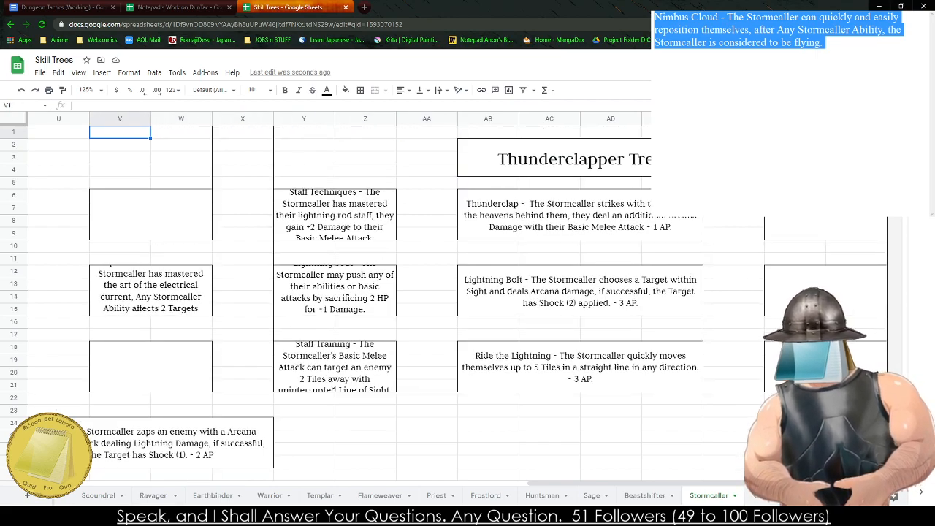
- Replace the scratch note's text with "Burning Strikes - The Stormcaller's lightning sears the body,"
left_click(305, 515)
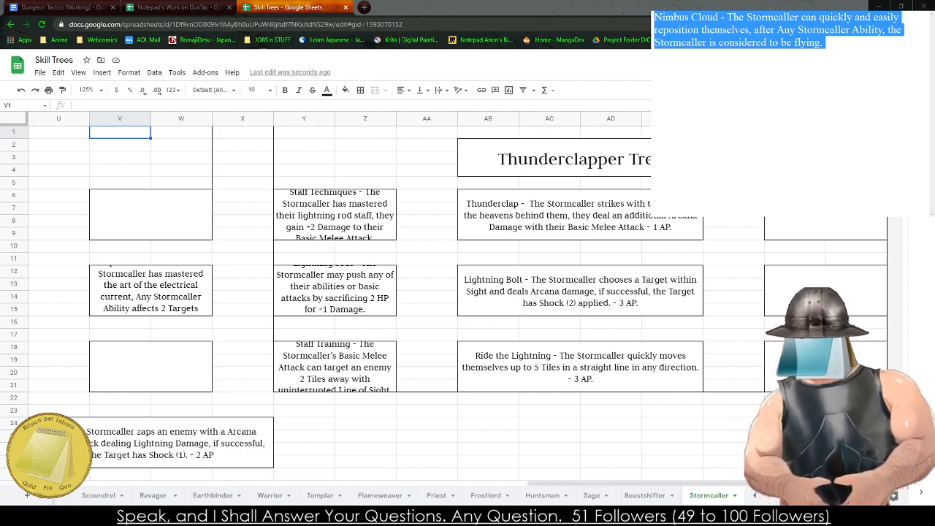
type("urning")
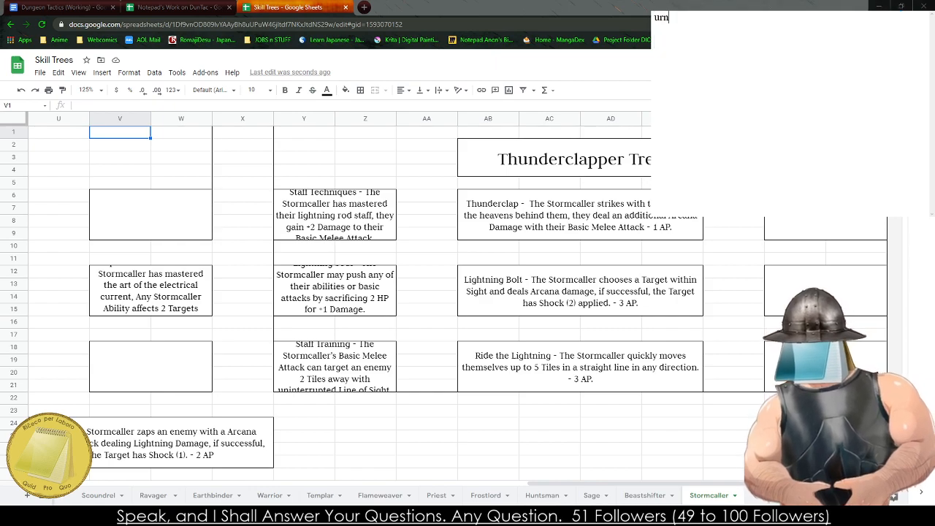
key("BackSpace")
key("BackSpace")
key("BackSpace")
key("BackSpace")
key("BackSpace")
key("BackSpace")
type("Burni")
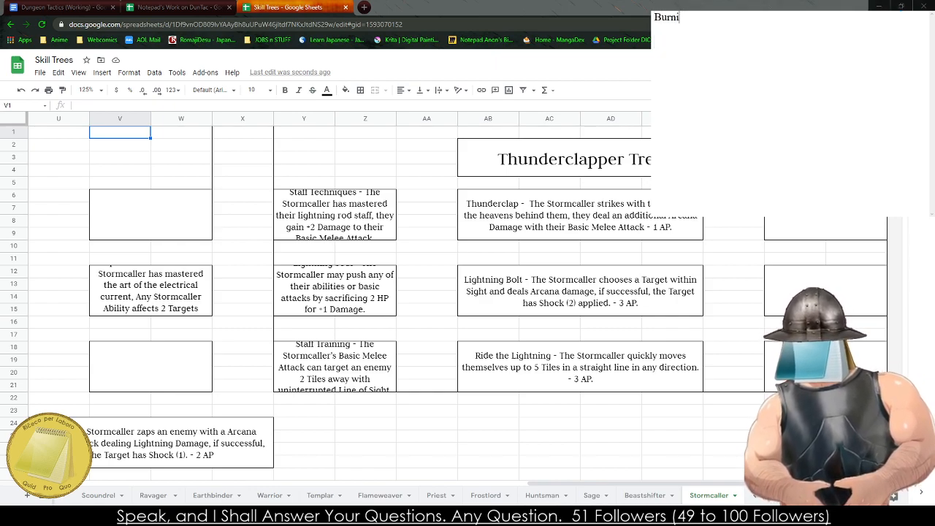
type("ng Strikes - THe")
key("BackSpace")
type("he Stor")
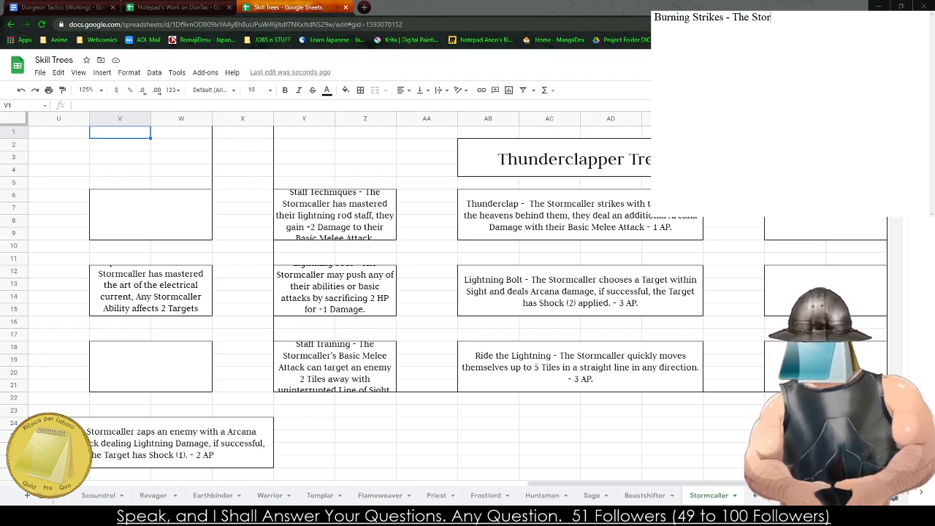
type("mcaller's light")
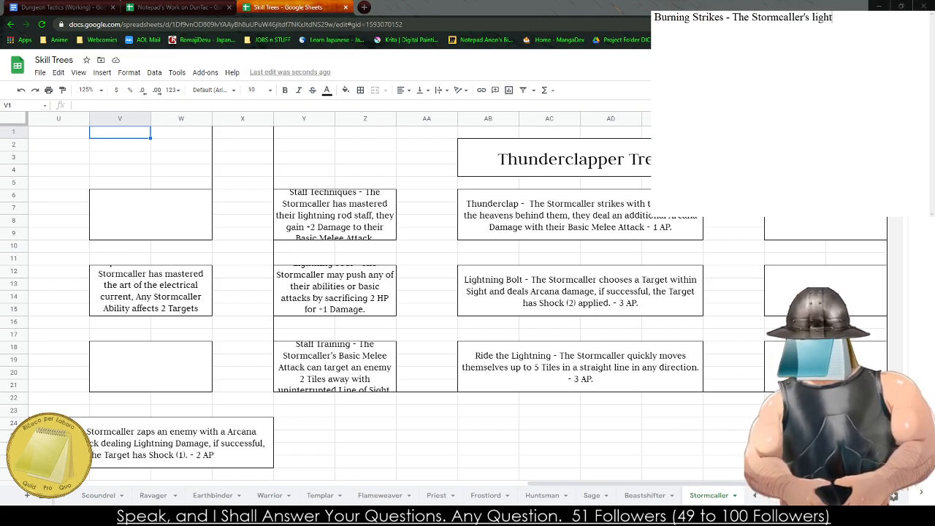
type("ning sears the body, any")
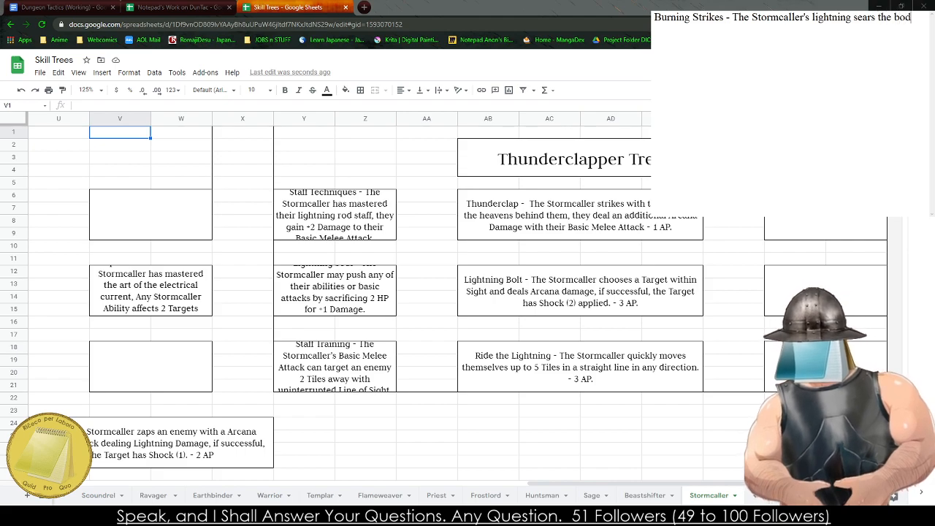
- Complete the Burning Strikes note with "Any Stormcaller Ability that inflicts Shock may instead inflict Burning." and select the whole text
key("BackSpace")
key("BackSpace")
key("BackSpace")
key("BackSpace")
type("Any Sto")
type("rmcalle")
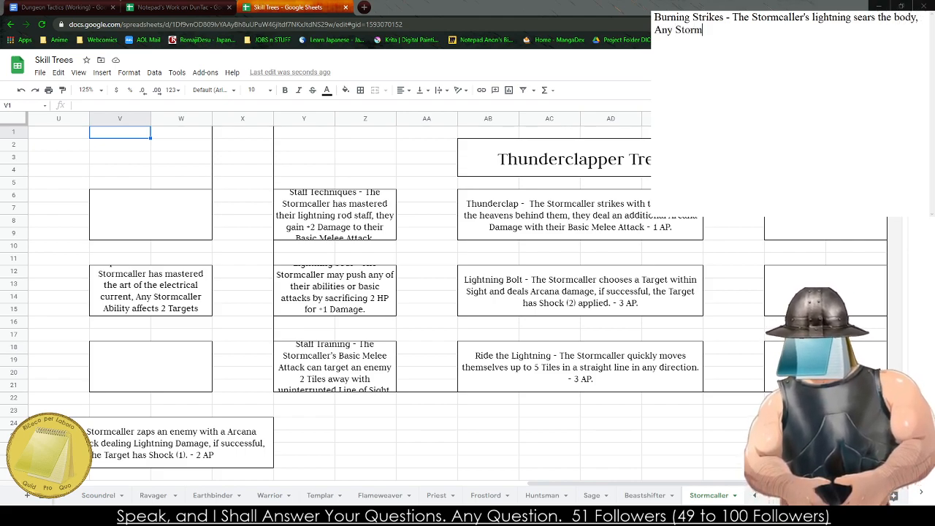
type("r Abilit")
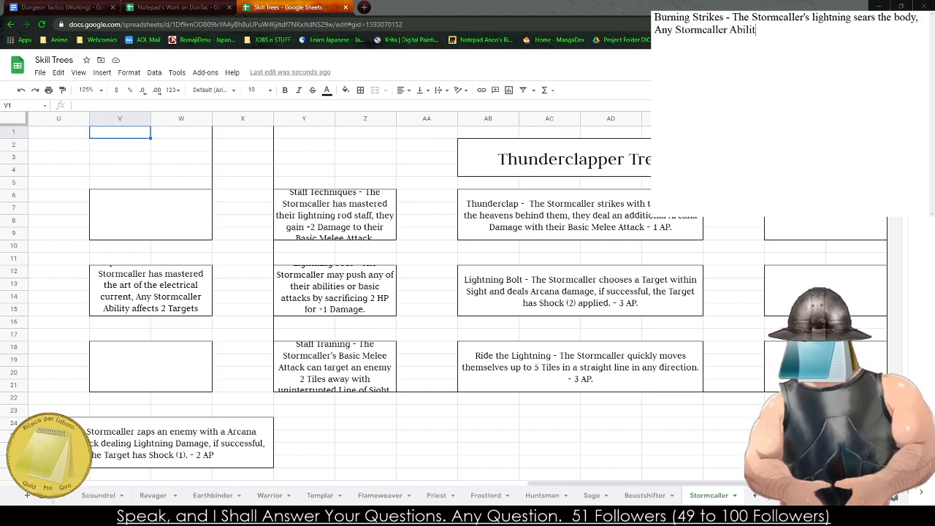
type("y that inflicts C")
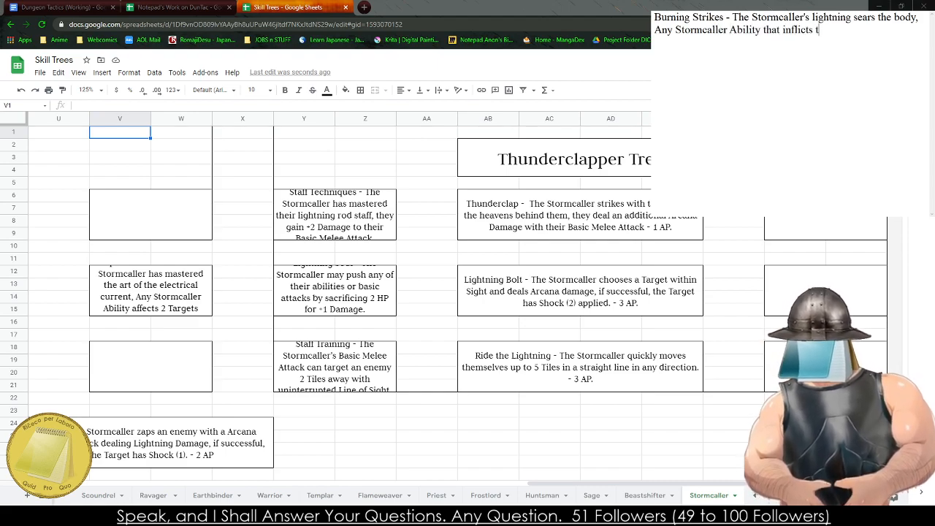
key("BackSpace")
type("Shoc")
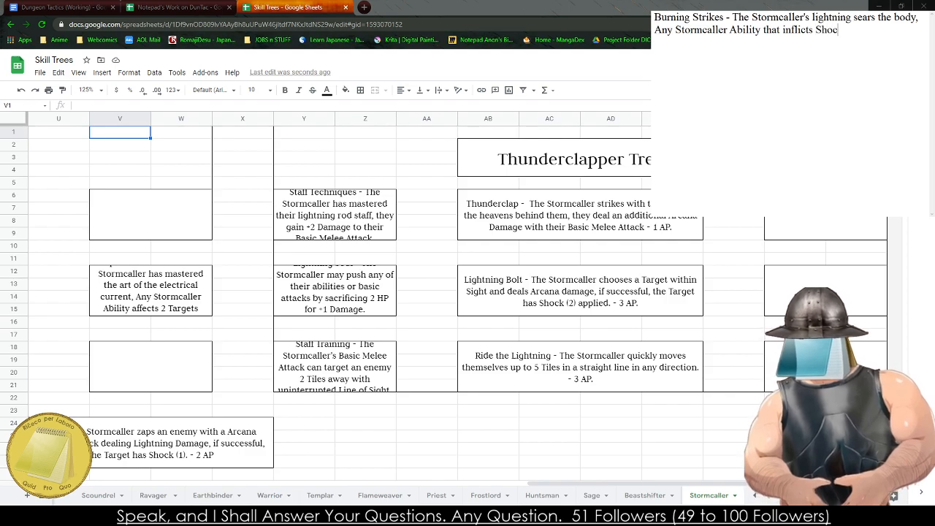
type("k may in")
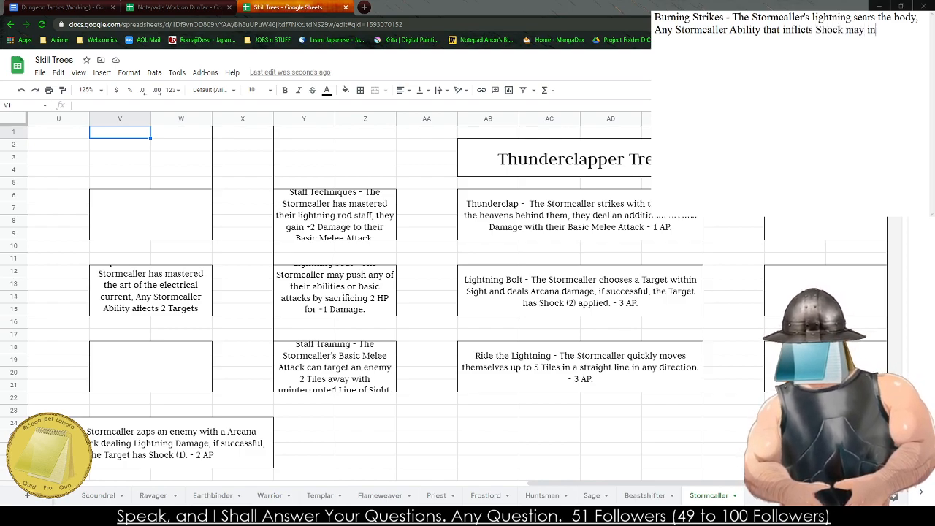
type("stead inflict Burning.")
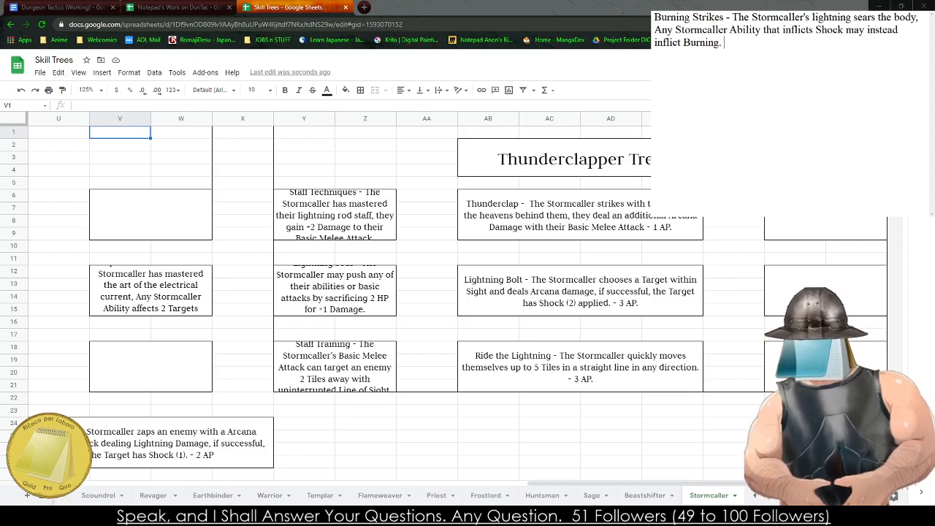
key("ctrl+a")
key("ctrl+c")
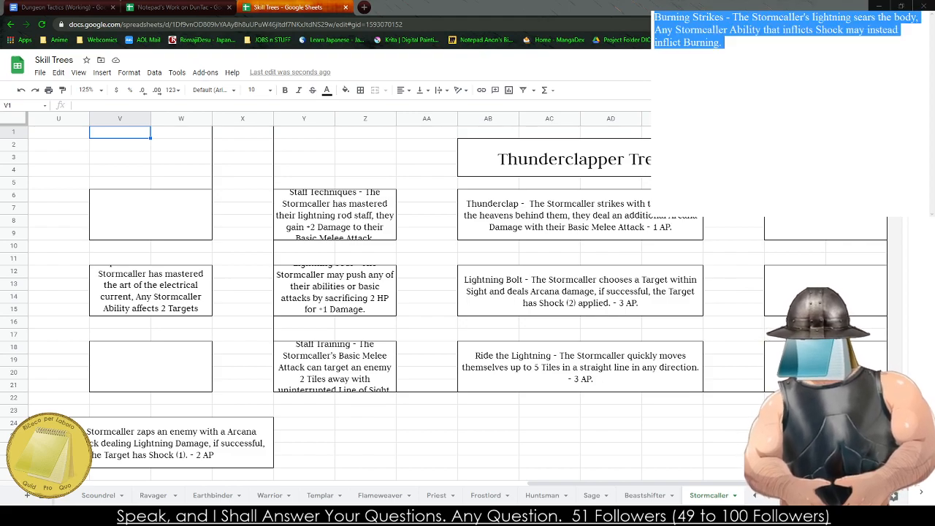
- Paste the Burning Strikes text into the empty rows 12–15 box beyond Lightning Bolt, and return to the Lightning Rod Tree
left_click(380, 383)
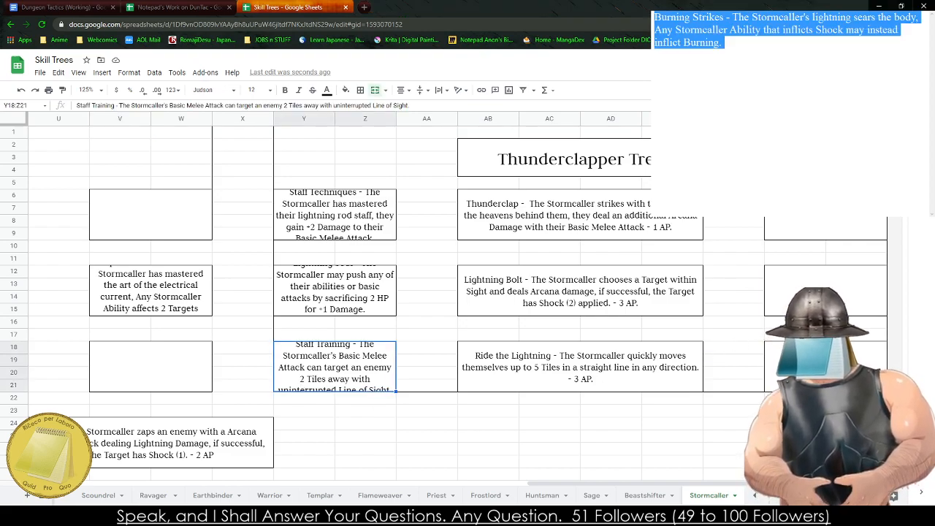
left_click(811, 292)
key("ctrl+v")
left_click(736, 377)
left_click(214, 400)
left_click_drag(303, 401, 424, 403)
left_click(424, 402)
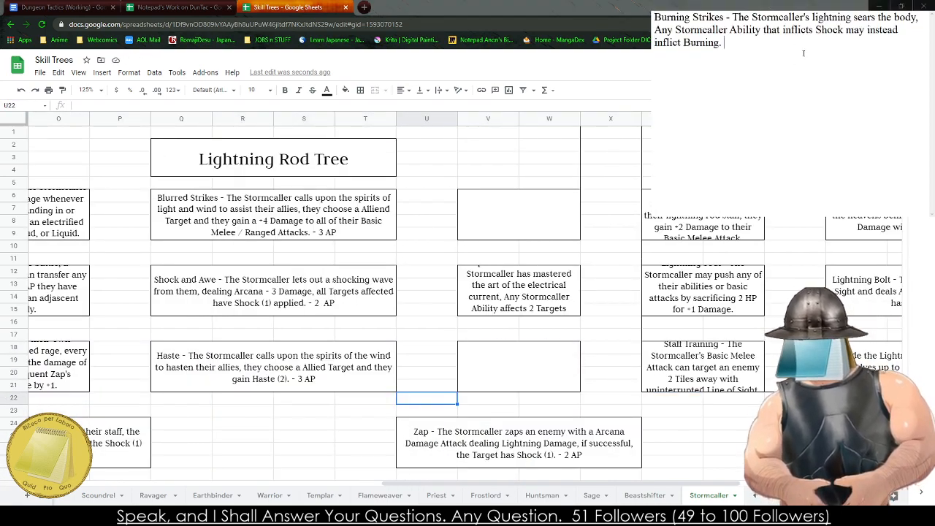
type("Comrader")
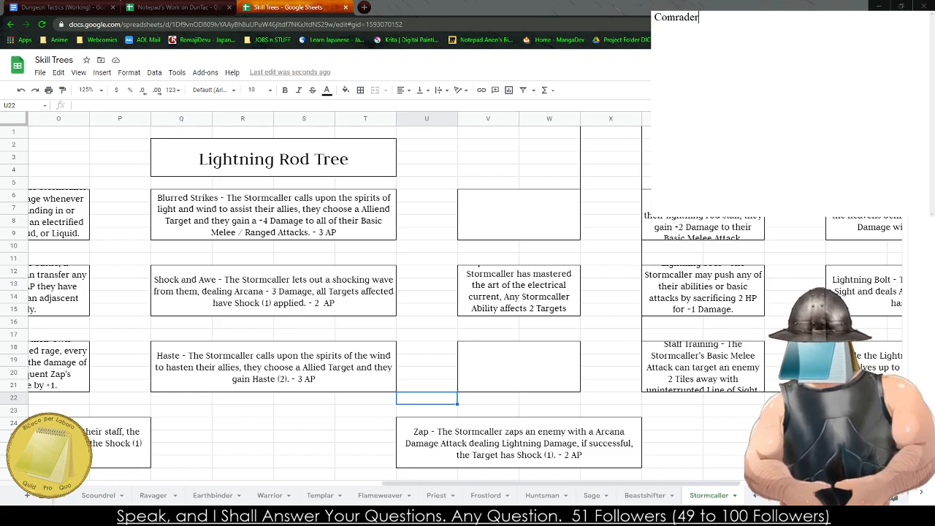
type("y - The")
key("BackSpace")
key("BackSpace")
key("BackSpace")
key("BackSpace")
key("BackSpace")
key("BackSpace")
key("BackSpace")
key("BackSpace")
key("BackSpace")
key("BackSpace")
key("BackSpace")
key("BackSpace")
key("BackSpace")
key("BackSpace")
key("BackSpace")
key("BackSpace")
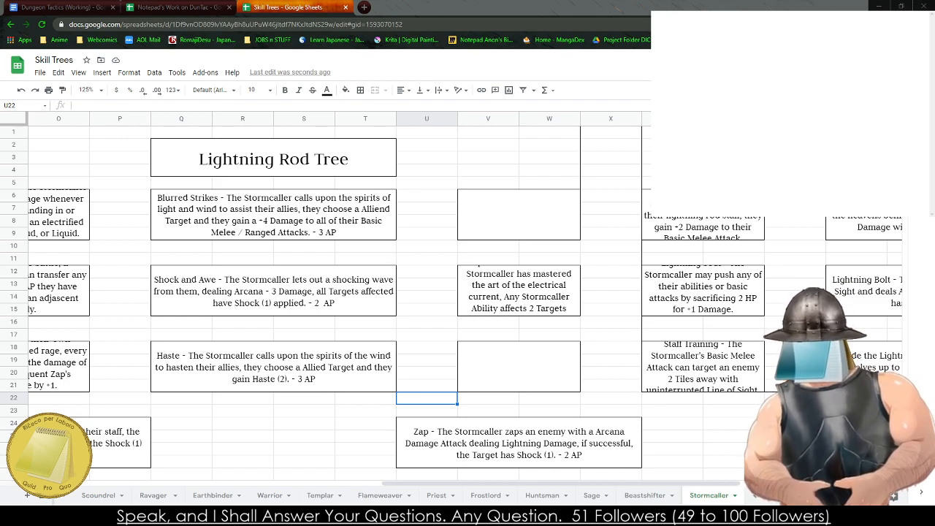
type("Lightning")
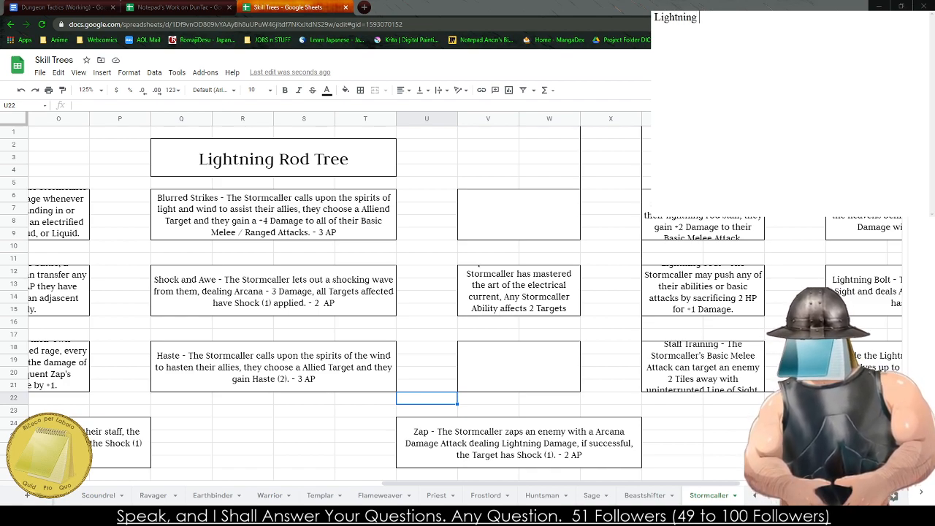
key("BackSpace")
key("BackSpace")
key("BackSpace")
key("BackSpace")
key("BackSpace")
key("BackSpace")
key("BackSpace")
key("BackSpace")
key("BackSpace")
- Write "Controlled Chaos - The Stormcaller controls their own power with ease," in the emptied scratch note
type("Controlled ")
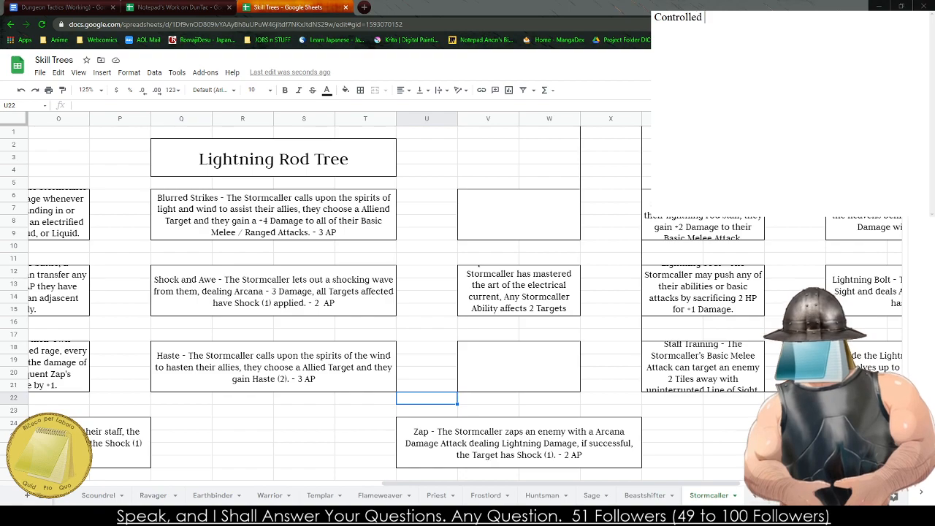
type("Chaos - The Stormcaller")
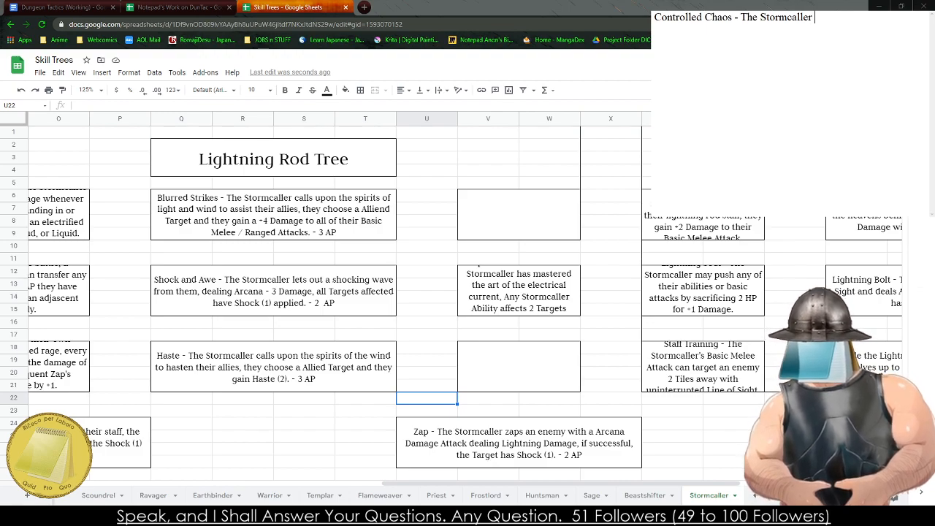
type(" controls t")
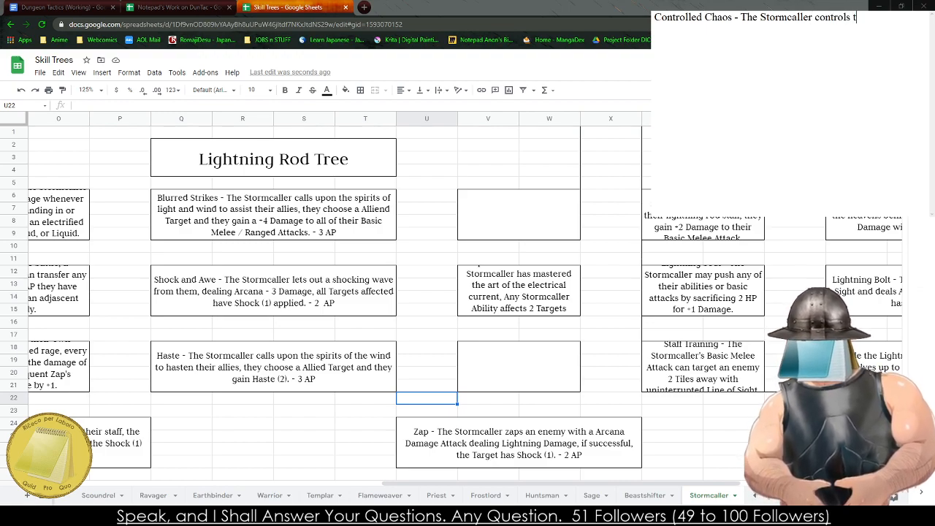
type("he r o")
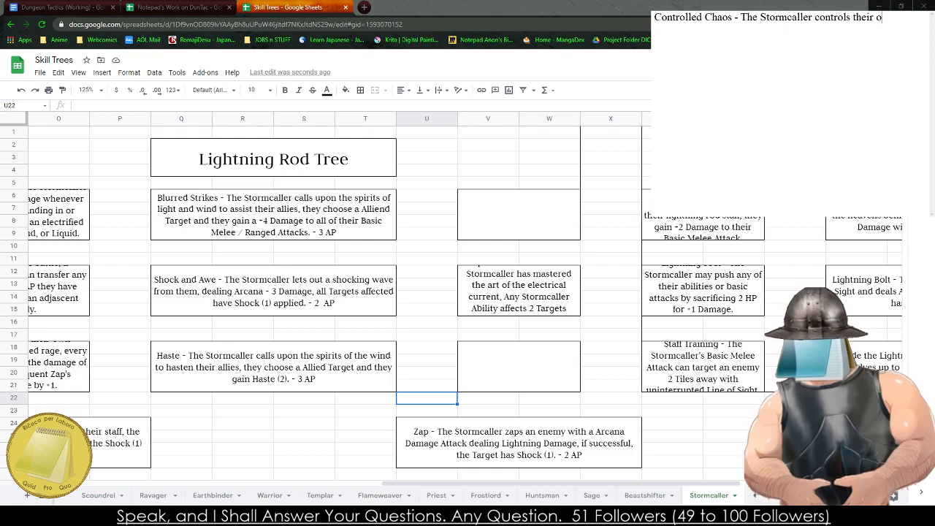
type("wn power with easy")
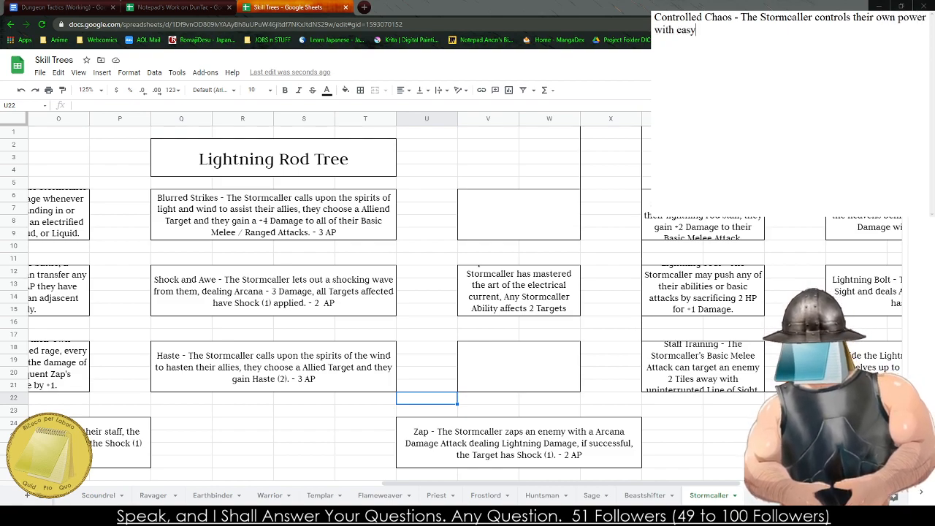
key("BackSpace")
type("e, they are ")
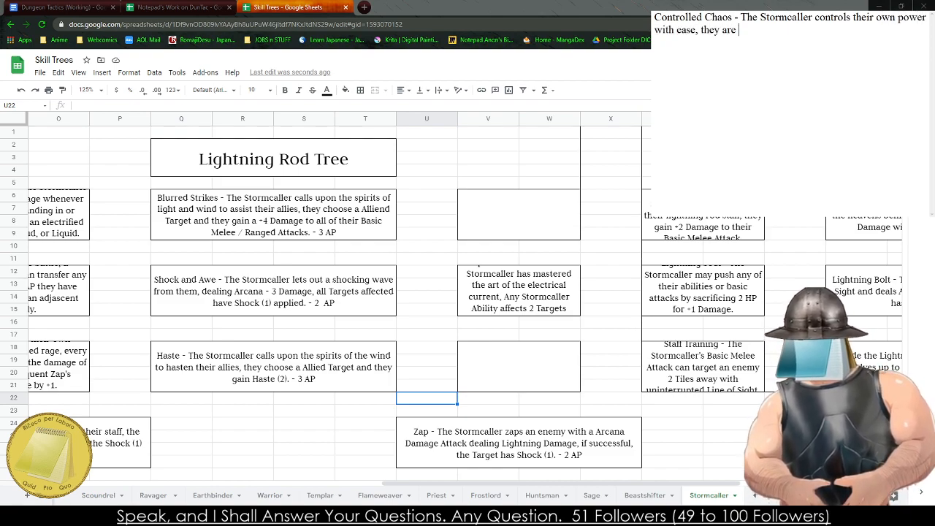
type("allowed")
key("BackSpace")
key("BackSpace")
key("BackSpace")
key("BackSpace")
key("BackSpace")
key("BackSpace")
key("BackSpace")
key("BackSpace")
key("BackSpace")
key("BackSpace")
key("BackSpace")
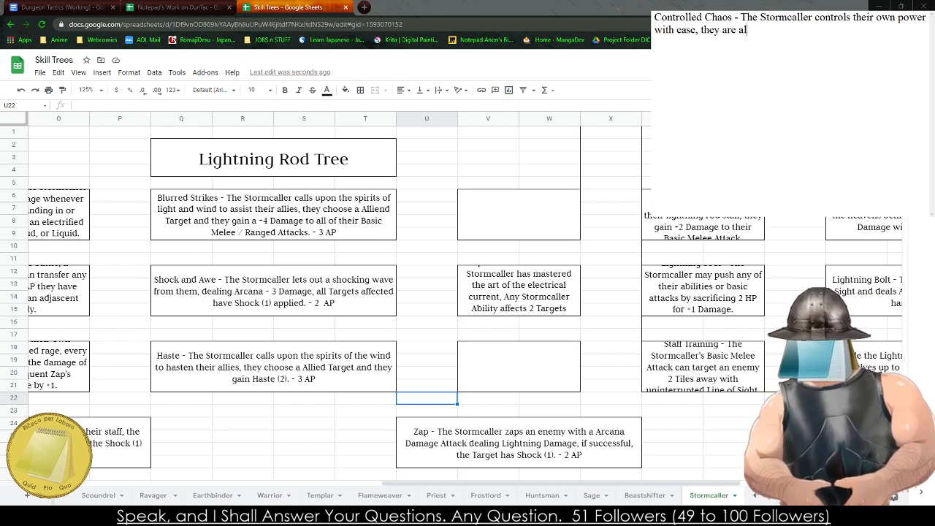
key("BackSpace")
key("BackSpace")
key("BackSpace")
key("BackSpace")
key("BackSpace")
- Continue the Controlled Chaos description with "Any Stormcaller Ability grants an Ally Haste (1)."
type("Any S")
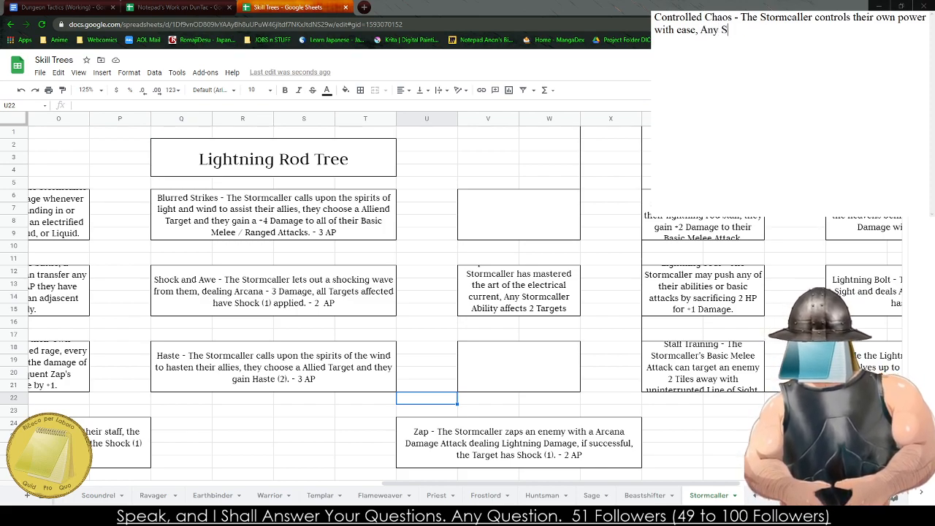
type("tormc")
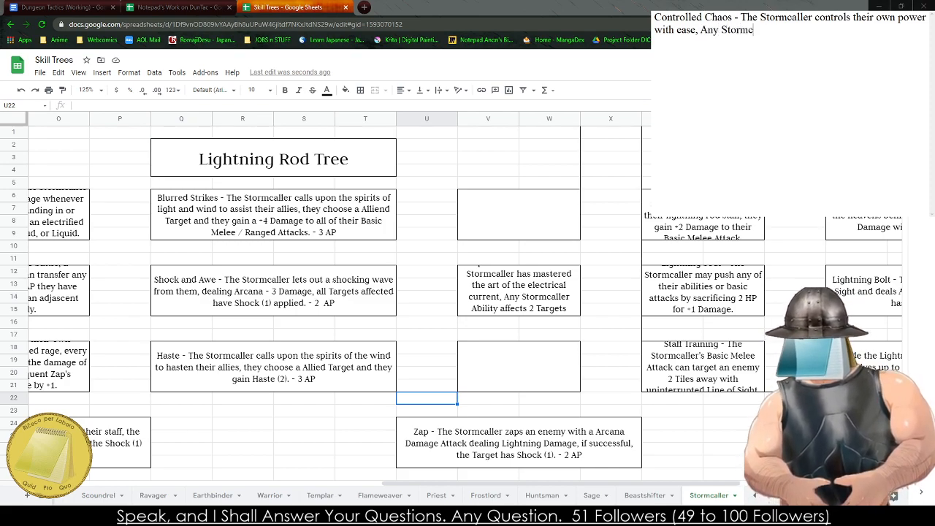
type("aller Ability g")
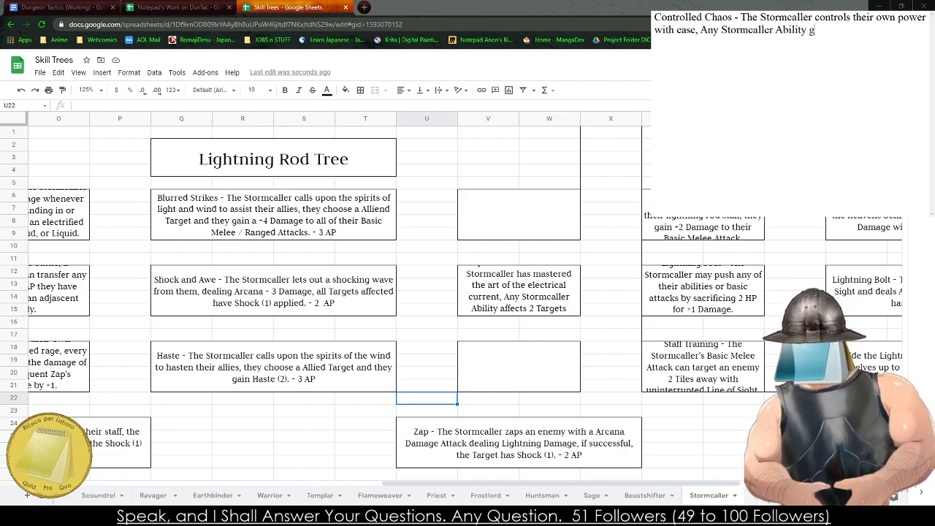
type("rants an ")
type("allies")
key("BackSpace")
key("BackSpace")
key("BackSpace")
key("BackSpace")
key("BackSpace")
key("BackSpace")
type("Ally Haste (")
type("1) ")
type(" ha")
key("BackSpace")
key("BackSpace")
type("Th")
key("BackSpace")
key("BackSpace")
- Continue the Controlled Chaos description in the scratch note with "If an ally already has Haste,"
type("If ar")
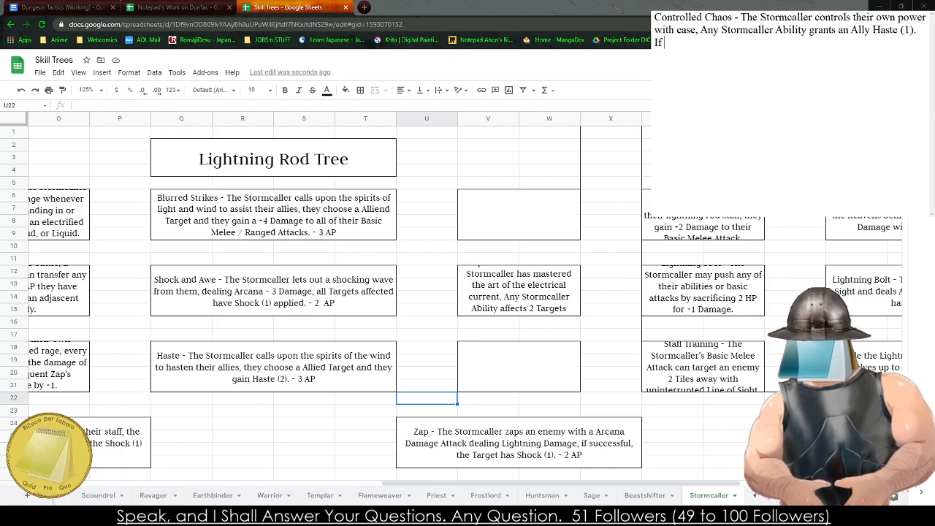
key("BackSpace")
key("BackSpace")
type("an")
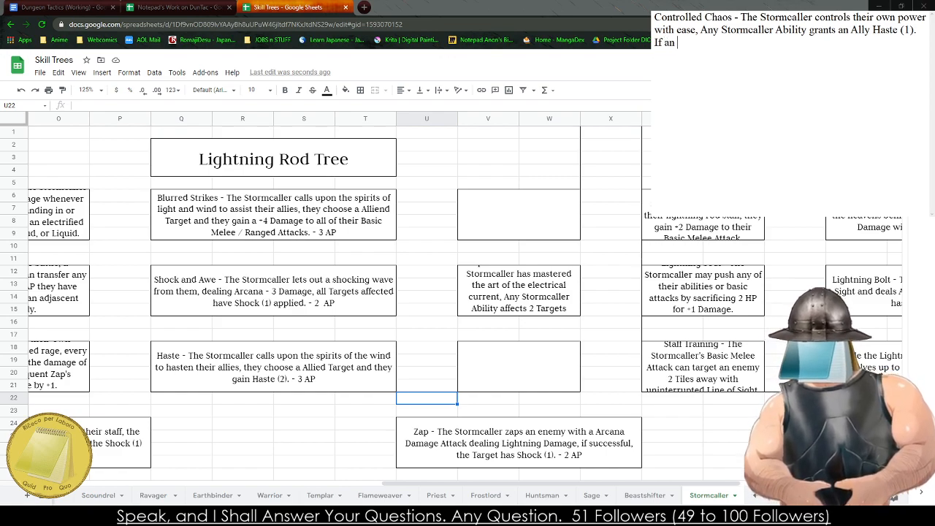
type(" al")
key("BackSpace")
key("BackSpace")
type("ally")
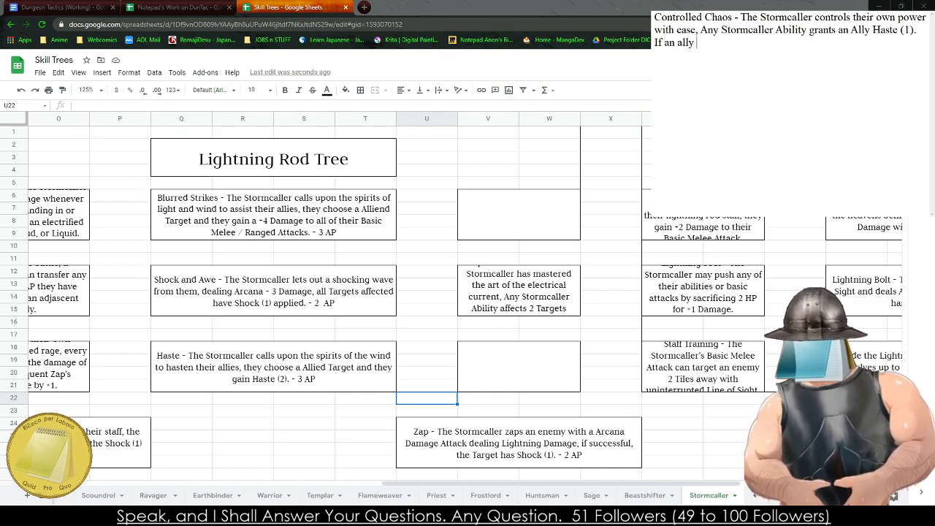
type(" already has Haste")
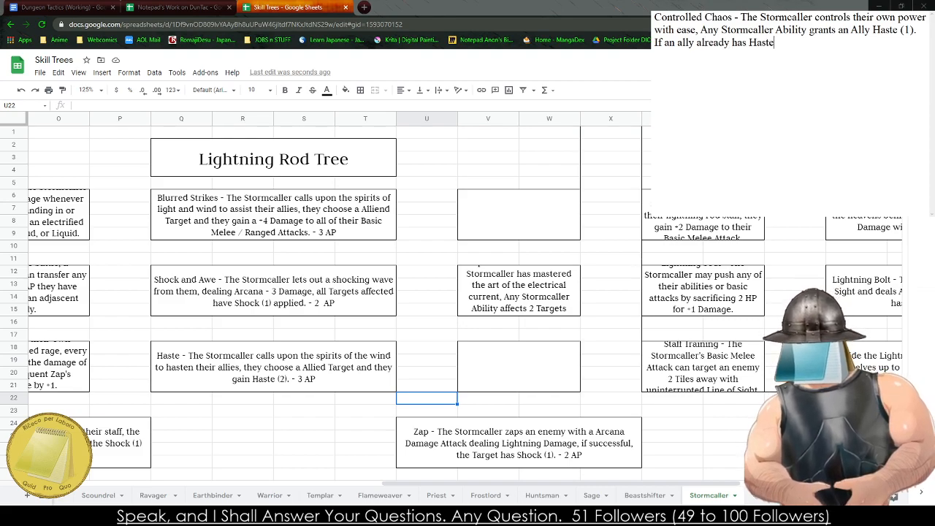
type(", tehy gai")
- Finish the Controlled Chaos description with "they gain +1 Haste."
key("BackSpace")
key("BackSpace")
key("BackSpace")
key("BackSpace")
key("BackSpace")
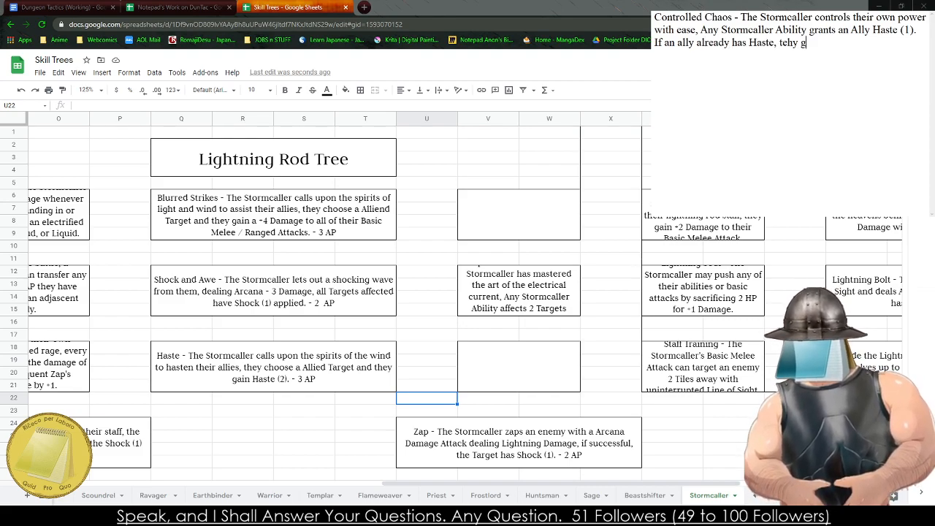
key("BackSpace")
key("BackSpace")
type("hey gain +1")
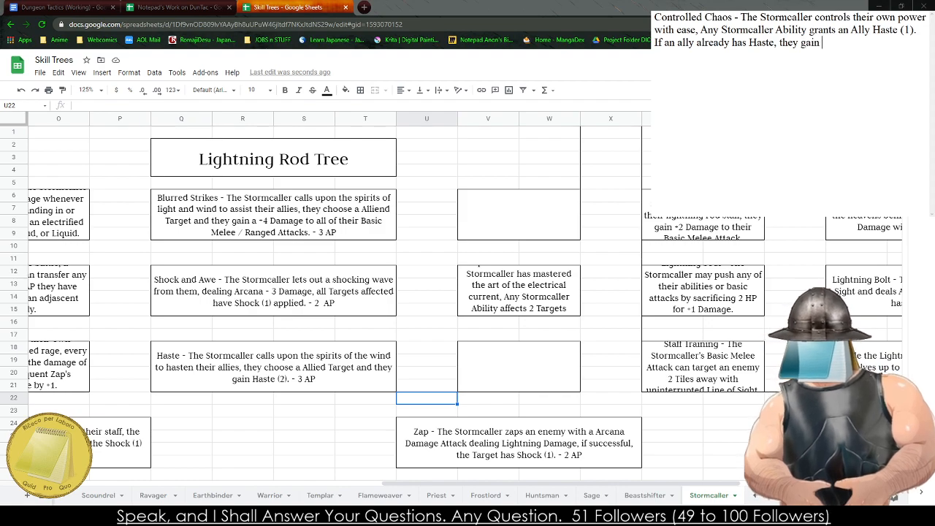
key("BackSpace")
key("BackSpace")
type("+1 Haste.")
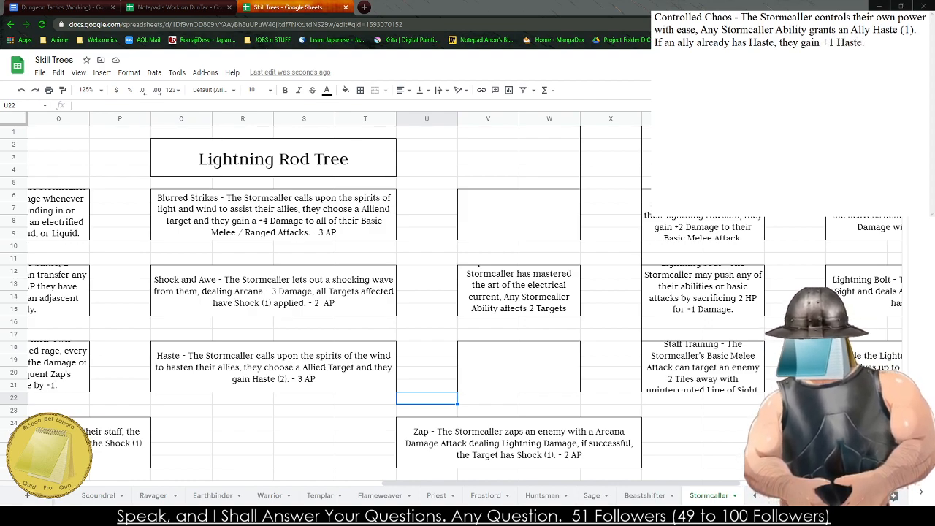
- Copy the Controlled Chaos text into the empty rows 6–9 box beside Blurred Strikes
key("ctrl+a")
key("ctrl+c")
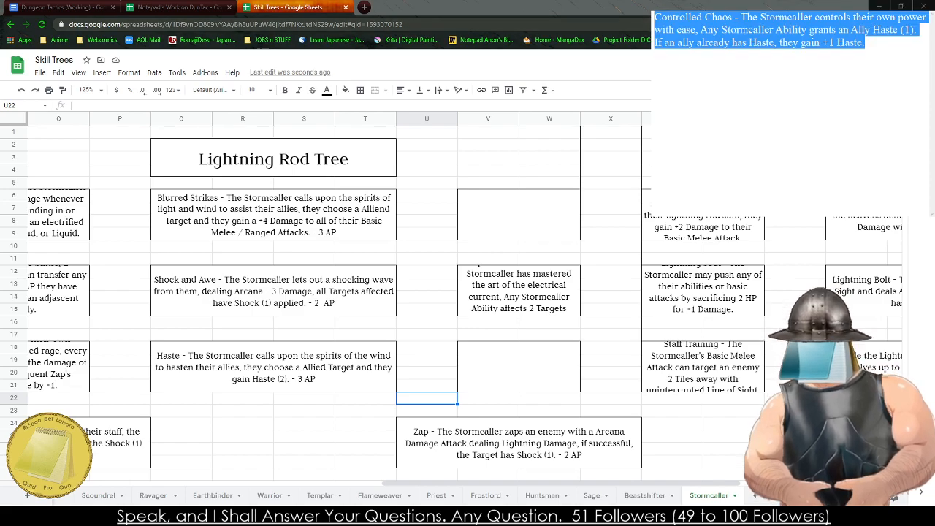
left_click(519, 214)
key("ctrl+v")
left_click(427, 360)
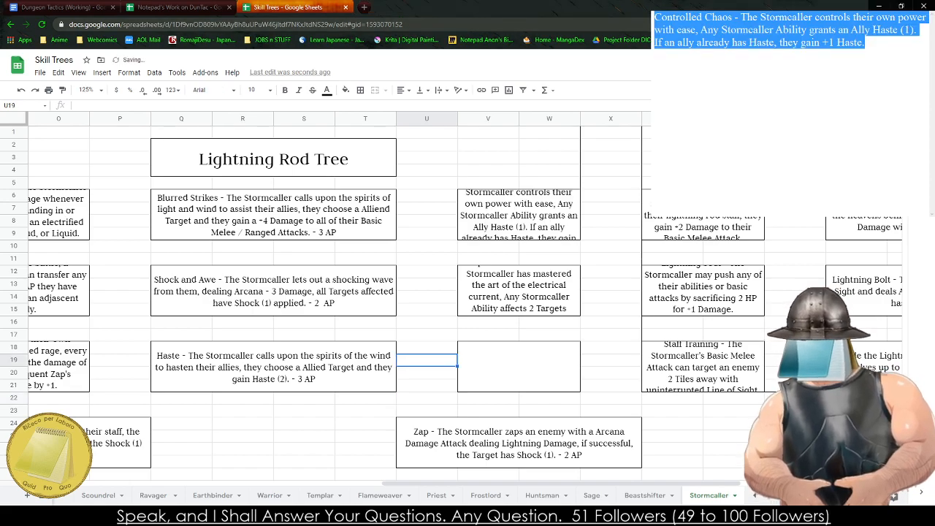
- Review the Lightning Rod Tree's ability boxes around the remaining empty rows 18–21 box
left_click(255, 314)
left_click(232, 357)
left_click(291, 300)
left_click(274, 218)
left_click(235, 296)
left_click(251, 375)
left_click_drag(304, 447, 258, 433)
left_click(255, 426)
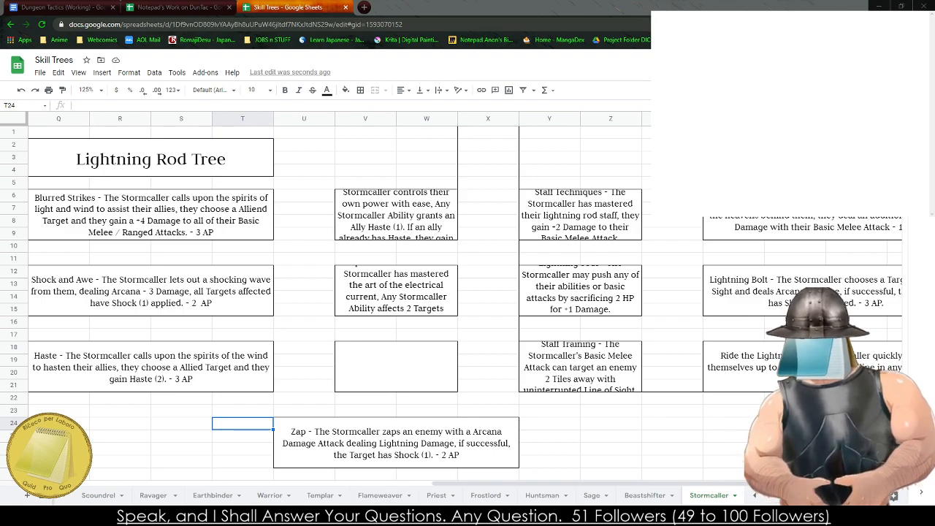
- Start a new description in the emptied scratch note with the title "Elemental Harmony -"
type("Elemental harmon")
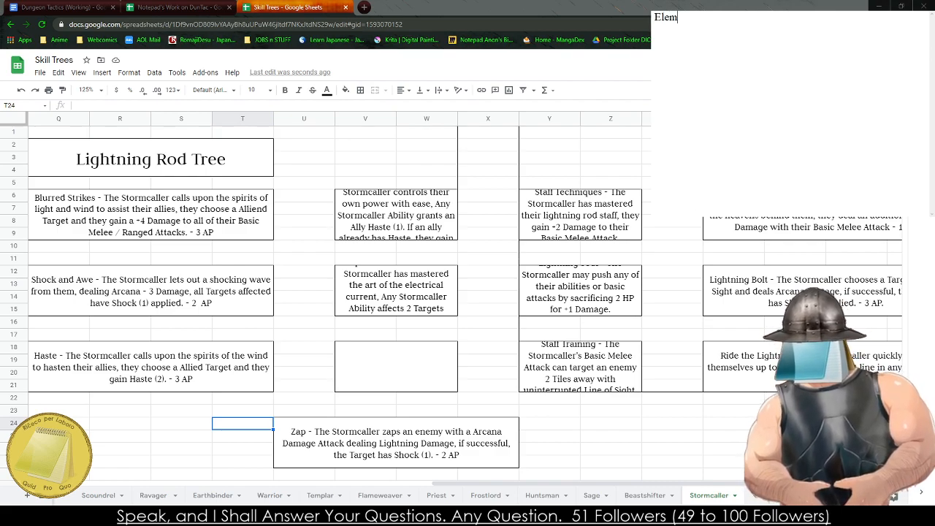
key("BackSpace")
key("BackSpace")
key("BackSpace")
key("BackSpace")
key("BackSpace")
key("BackSpace")
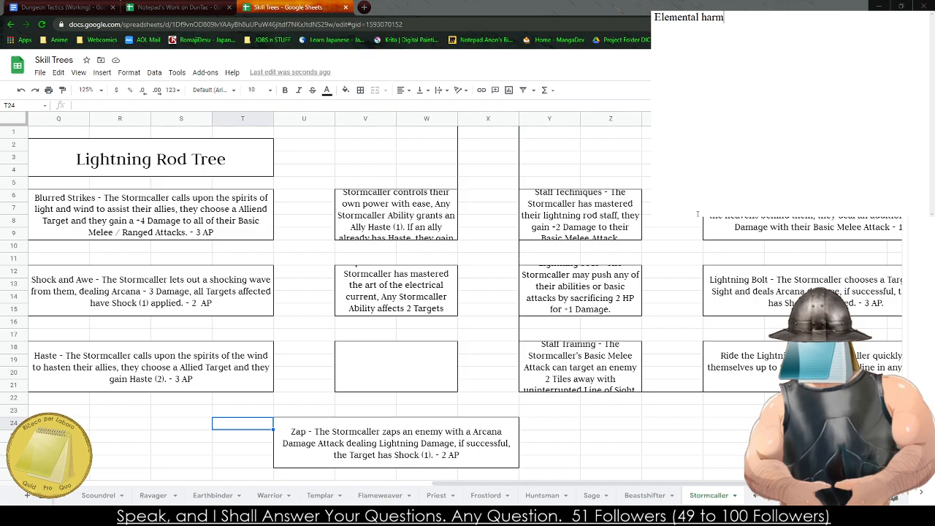
type("Harmony -")
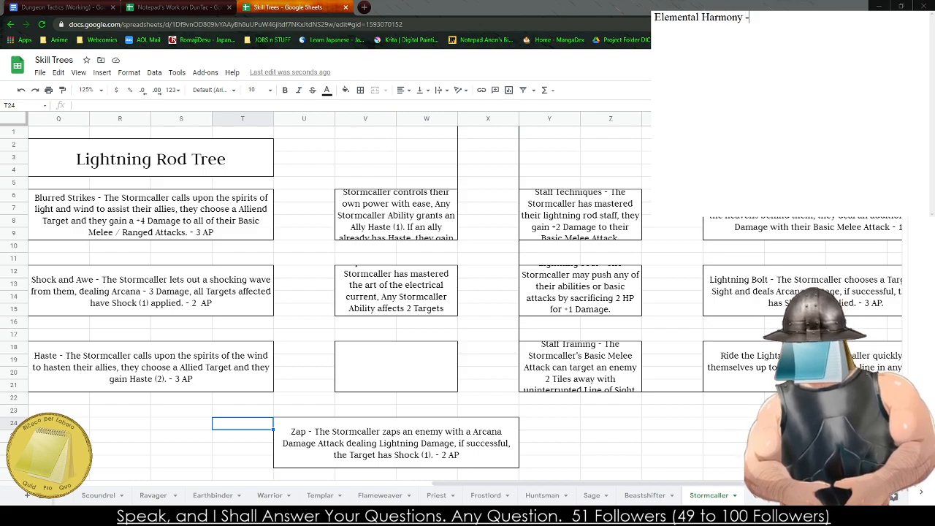
type(" The Stro")
- Continue the Elemental Harmony description with "The Stormcaller has gained an understanding of their own abilities,"
key("BackSpace")
key("BackSpace")
type("ormcaller has mastered with")
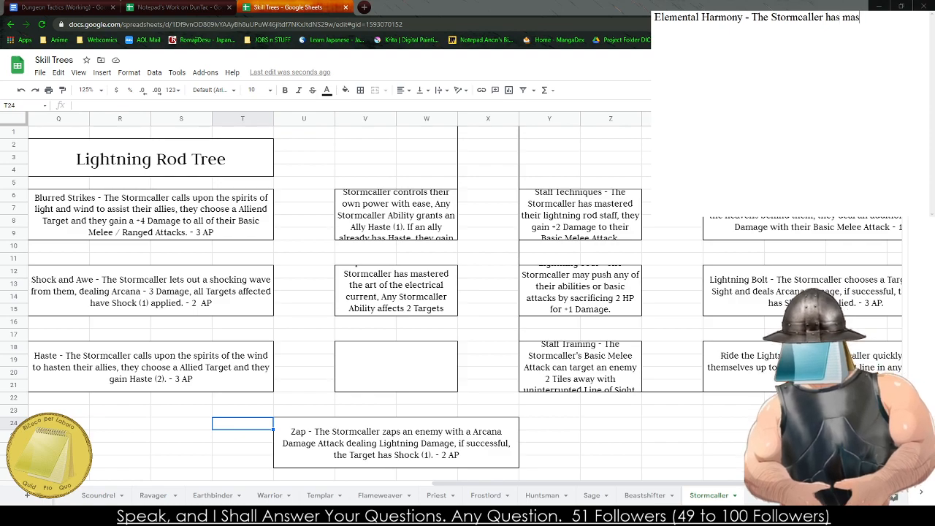
key("BackSpace")
key("BackSpace")
key("BackSpace")
key("BackSpace")
key("BackSpace")
key("BackSpace")
key("BackSpace")
key("BackSpace")
key("BackSpace")
key("BackSpace")
key("BackSpace")
key("BackSpace")
key("BackSpace")
key("BackSpace")
type("gained an understanding of their own abilities,")
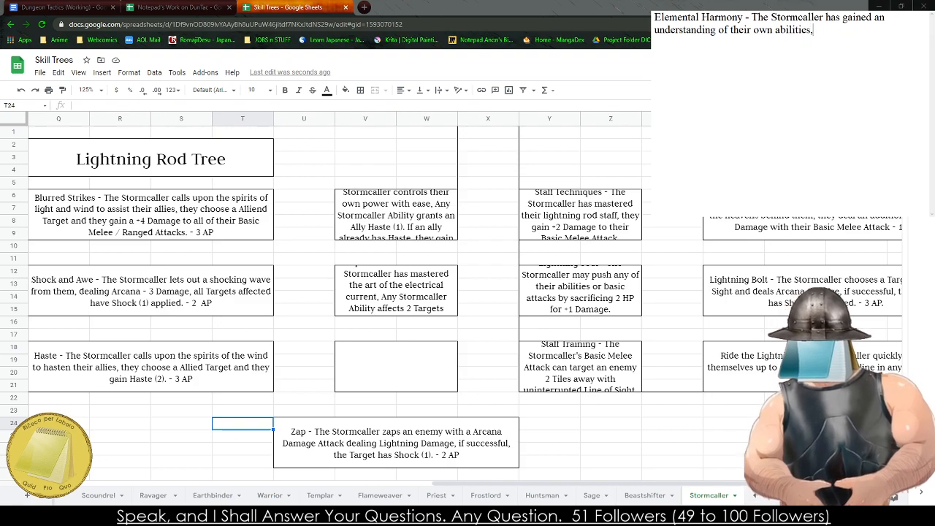
type(" if a Targ")
type("et")
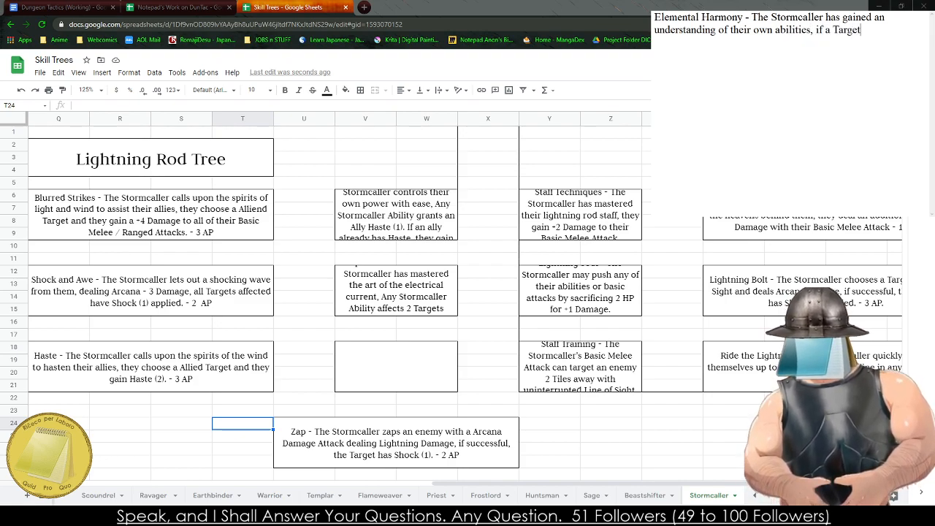
type(" is an Ally, they")
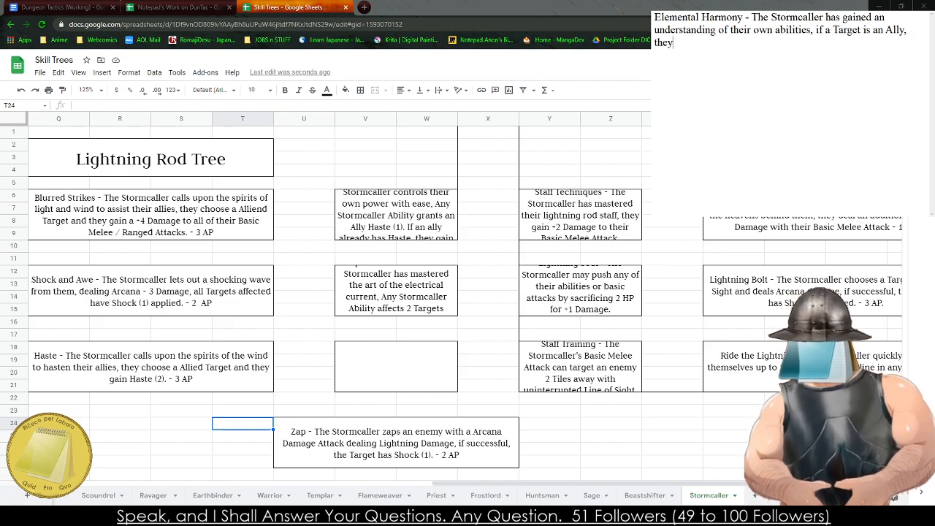
key("BackSpace")
type("Storm")
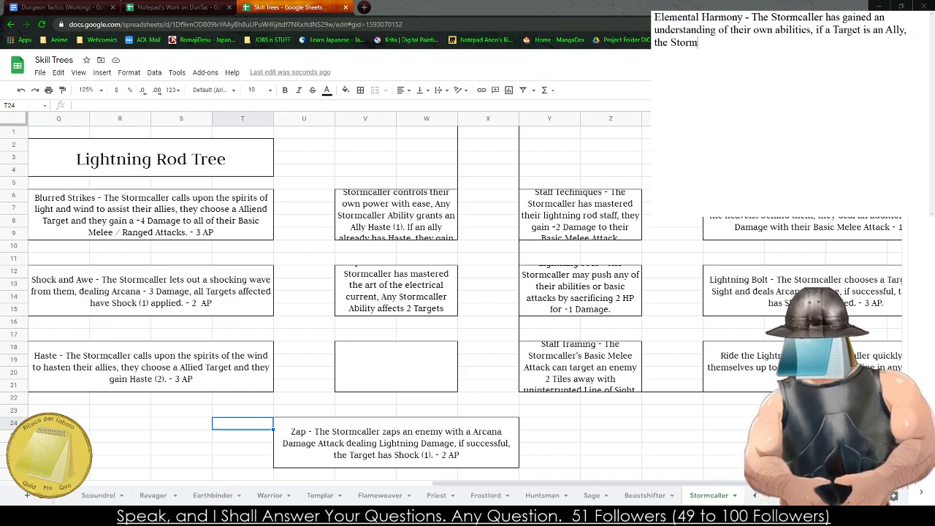
key("BackSpace")
key("BackSpace")
key("BackSpace")
key("BackSpace")
key("BackSpace")
key("BackSpace")
key("BackSpace")
key("BackSpace")
key("BackSpace")
key("BackSpace")
key("BackSpace")
key("BackSpace")
key("BackSpace")
key("BackSpace")
key("BackSpace")
key("BackSpace")
key("BackSpace")
key("BackSpace")
key("BackSpace")
key("BackSpace")
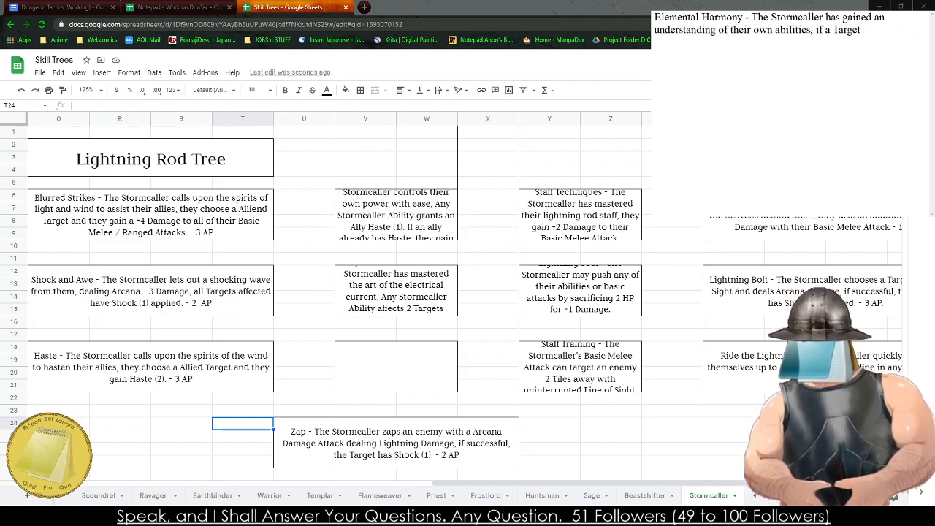
- Finish the Elemental Harmony description with "Any Stormcaller Ability now has the option to not apply the Shock Condition."
type("Any Storm")
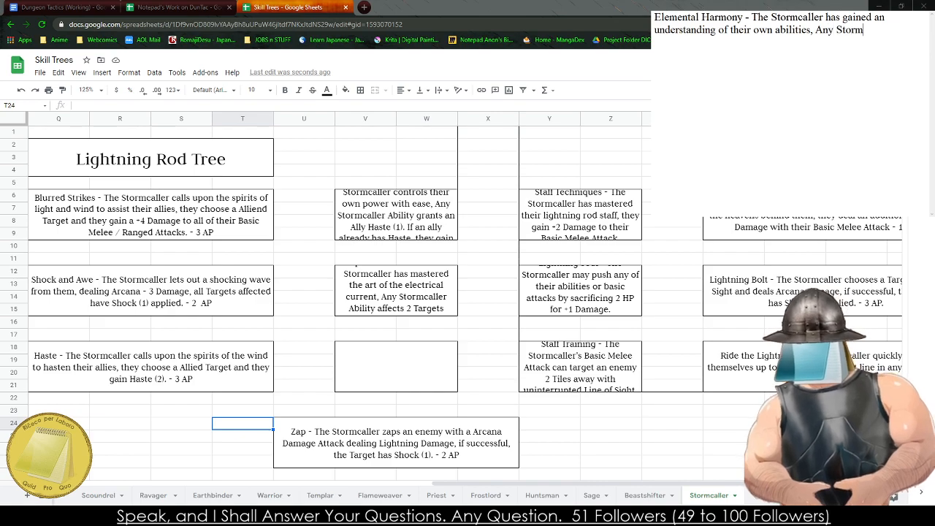
type("caller Ability now ha")
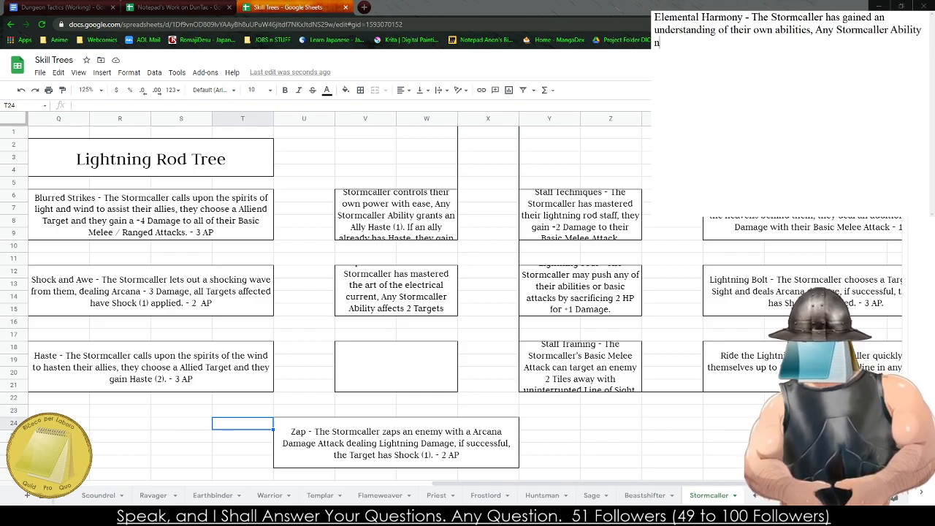
type("s the option t")
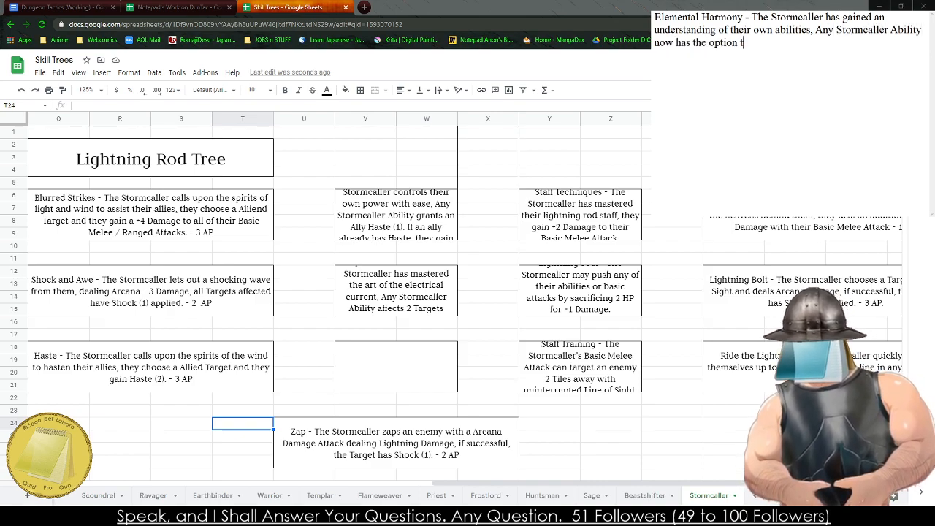
type("o not apply th")
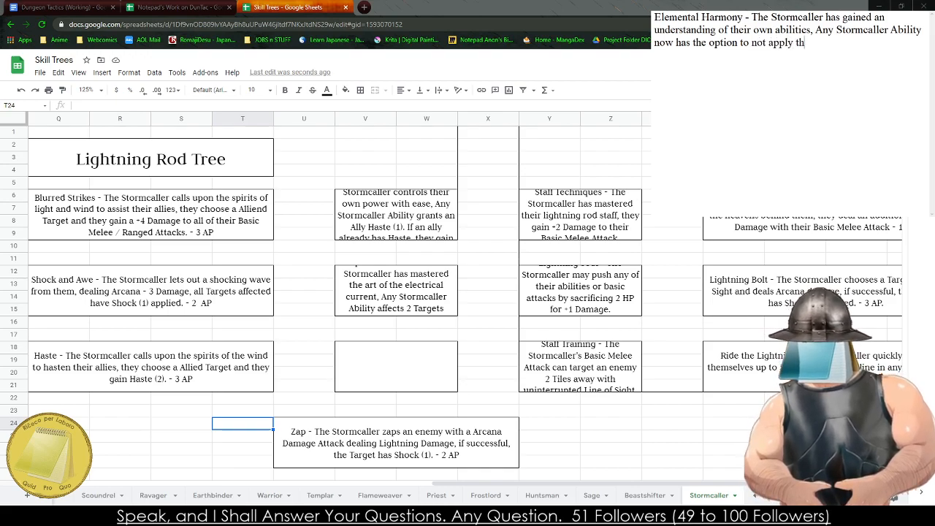
type("e Shock ")
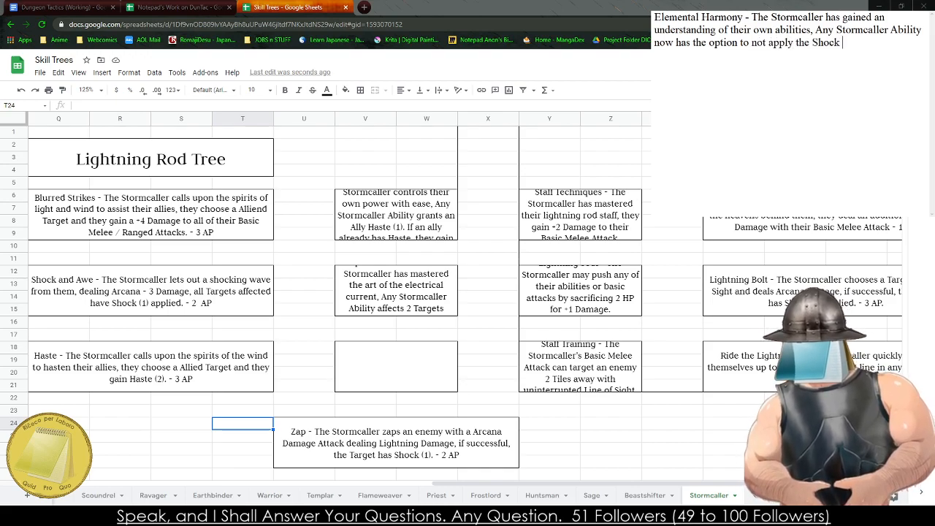
type("c")
key("BackSpace")
type("Condition.")
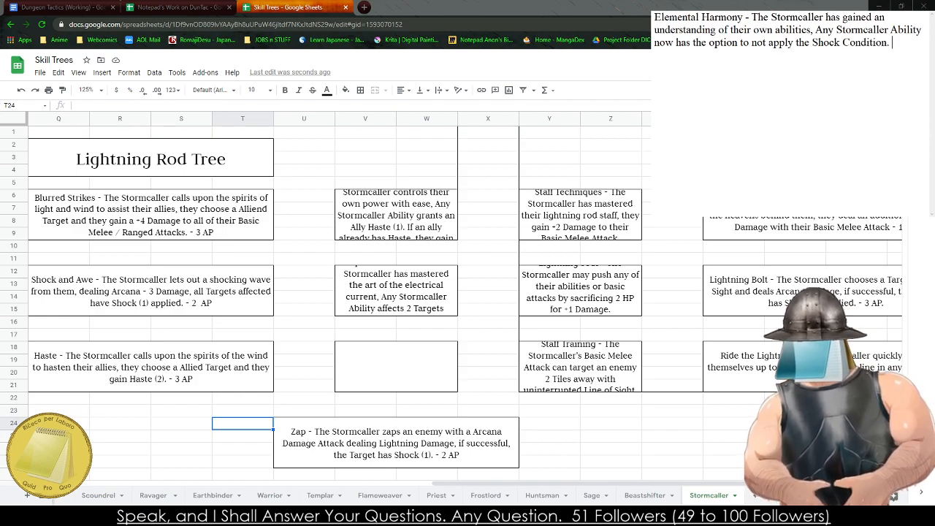
- Copy the Elemental Harmony text into the empty rows 18–21 box beside Haste
key("ctrl+a")
key("ctrl+c")
left_click(338, 387)
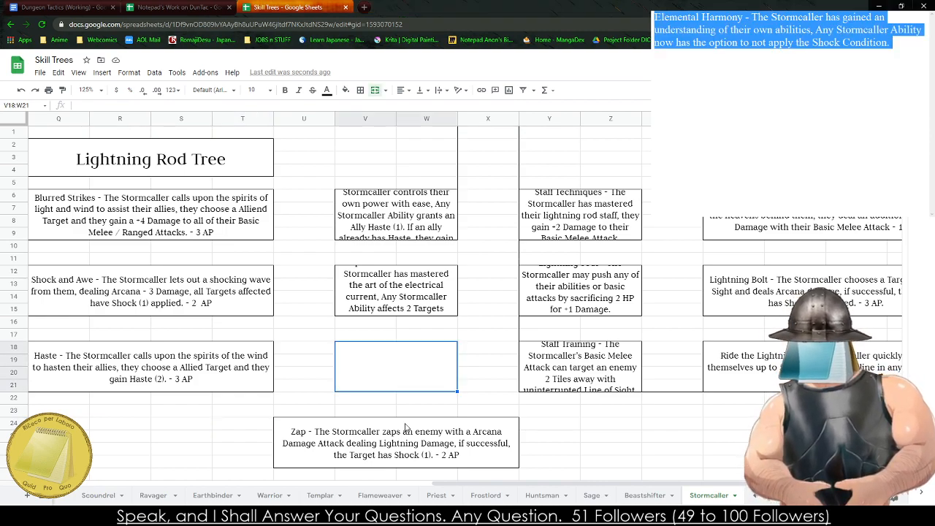
key("ctrl+v")
- Review the ability boxes of the Lightning Rod Tree and the tree preceding it
key("Left")
key("Left")
key("Left")
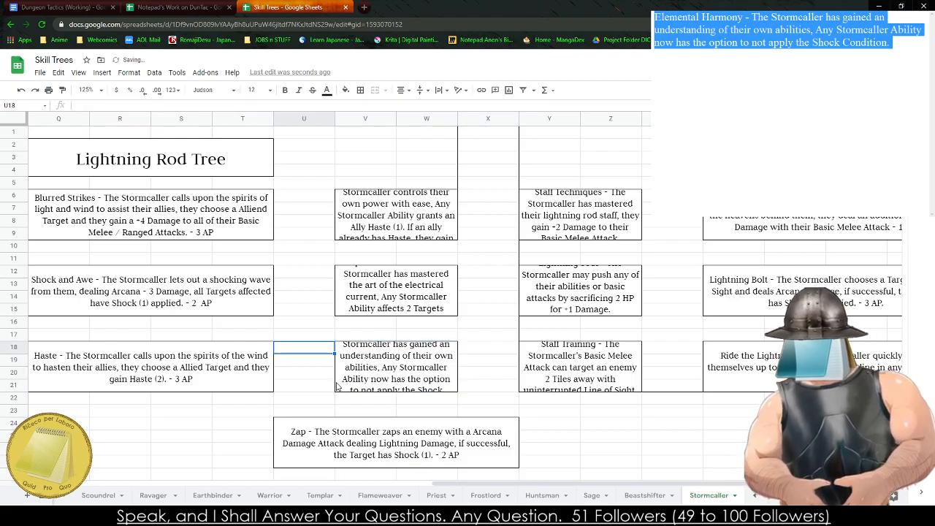
key("Left")
key("Left")
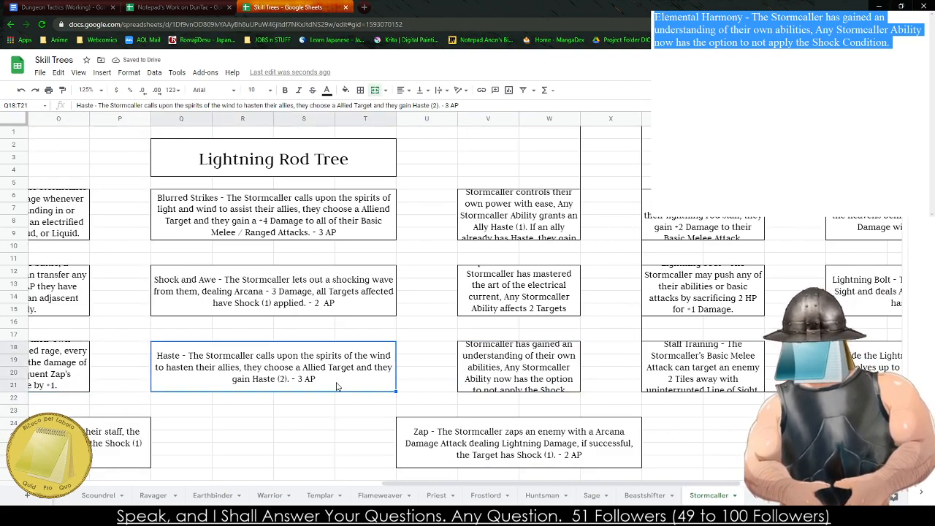
key("Down")
key("Left")
key("Left")
key("Left")
key("Left")
key("Left")
key("Left")
key("Left")
key("Left")
key("Left")
key("Left")
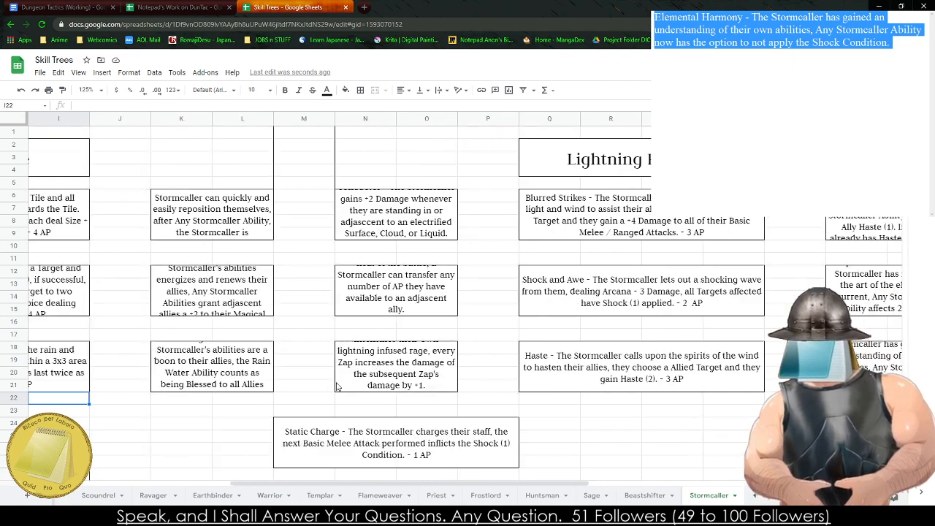
key("Up")
key("Up")
key("Up")
key("Up")
key("Right")
key("Right")
key("Right")
key("Right")
key("Right")
key("Right")
key("Right")
key("Right")
key("Down")
key("Left")
key("Left")
key("Up")
key("Right")
key("Right")
key("Down")
key("Down")
key("Right")
key("Up")
key("Up")
key("Right")
key("Right")
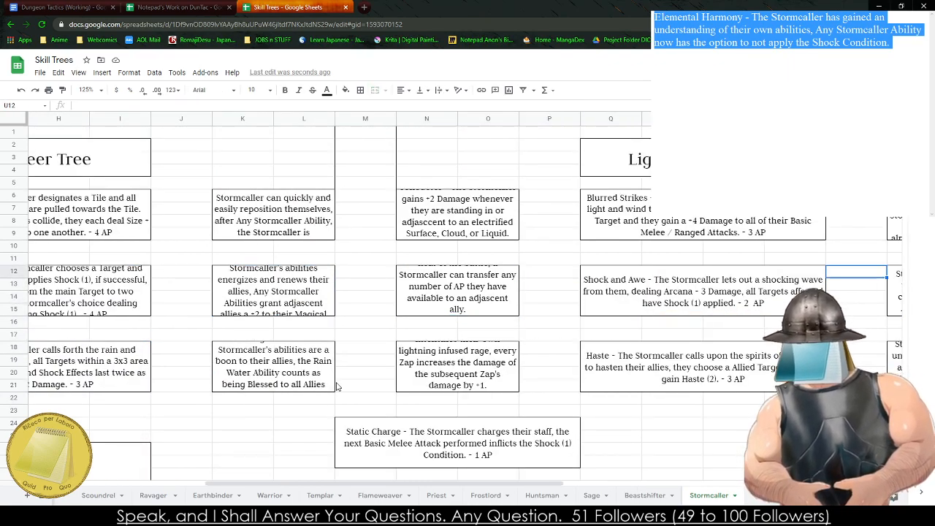
key("Up")
key("Left")
key("Left")
key("Down")
key("Down")
key("Right")
key("Up")
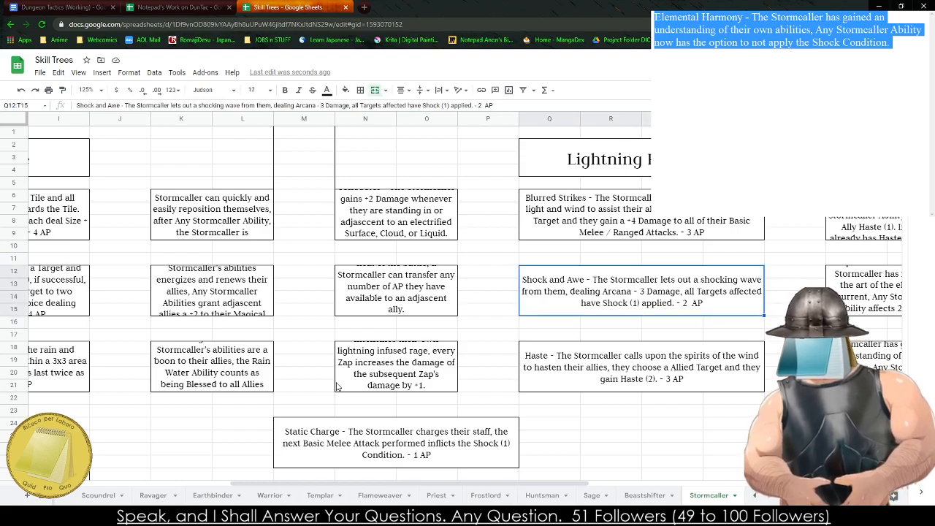
- Examine the Zap to the Extreme and Controlled Chaos entries beside the Lightning Rod Tree
key("Down")
key("Down")
key("Left")
key("Left")
key("Left")
key("Left")
key("Right")
key("Right")
key("Right")
key("Right")
key("Right")
key("Right")
key("Right")
key("Right")
key("Right")
key("Up")
key("Up")
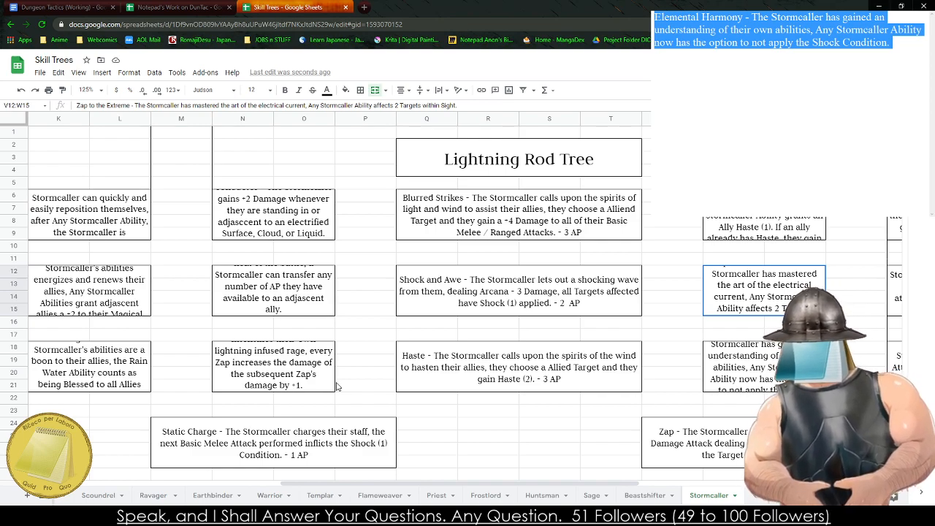
key("Up")
key("Up")
key("Up")
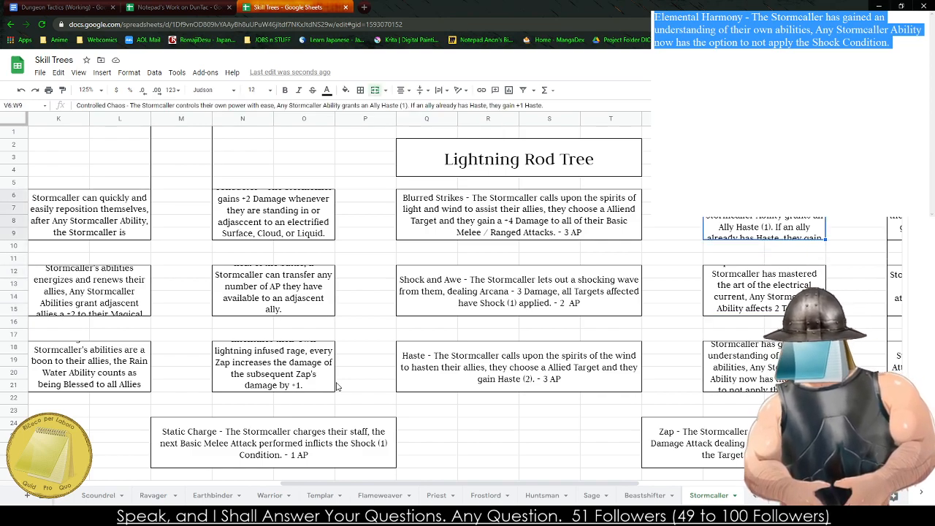
- Examine the Thunderclapper Tree's abilities and its remaining empty boxes
key("Down")
key("Right")
key("Right")
key("Right")
key("Right")
key("Right")
key("Right")
key("Down")
key("Down")
key("Down")
key("Down")
key("Down")
key("Right")
key("Down")
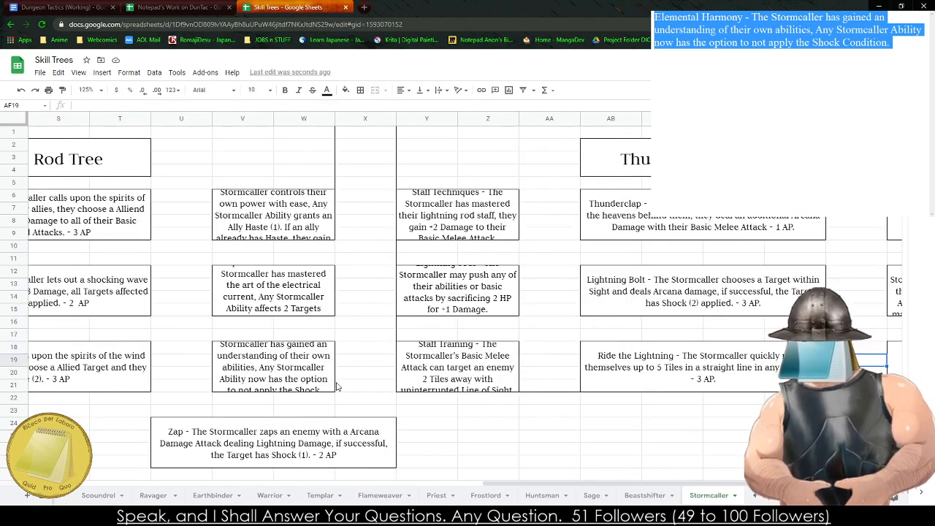
key("Right")
key("Right")
key("Down")
key("Down")
key("Down")
key("Down")
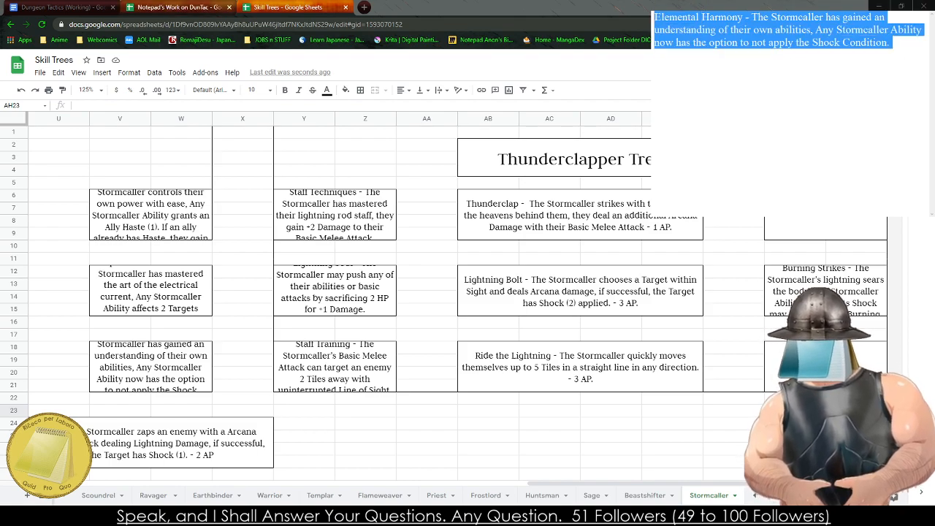
type("Lightning")
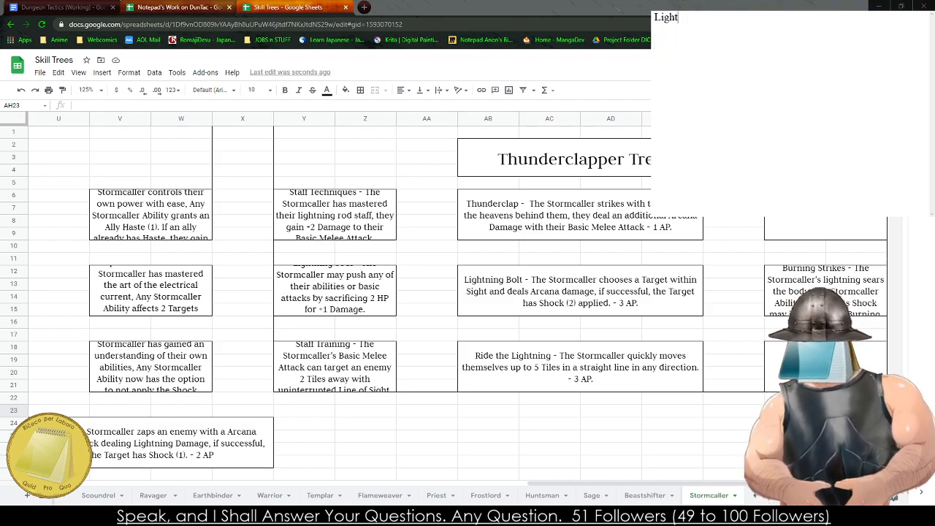
key("BackSpace")
key("BackSpace")
key("BackSpace")
key("BackSpace")
key("BackSpace")
key("BackSpace")
key("BackSpace")
key("BackSpace")
key("BackSpace")
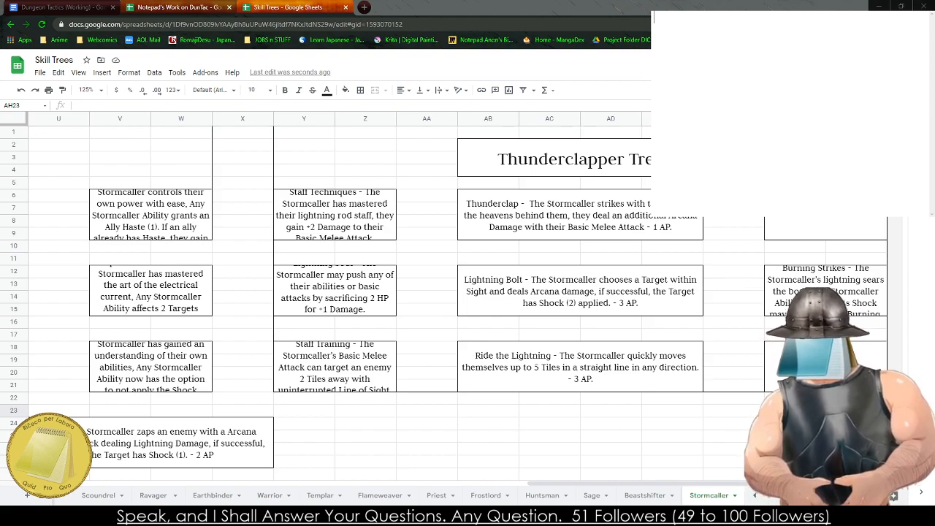
- Start a new Stormcaller ability entry in the blank scratch note with the text "Shockc"
type("Shockc")
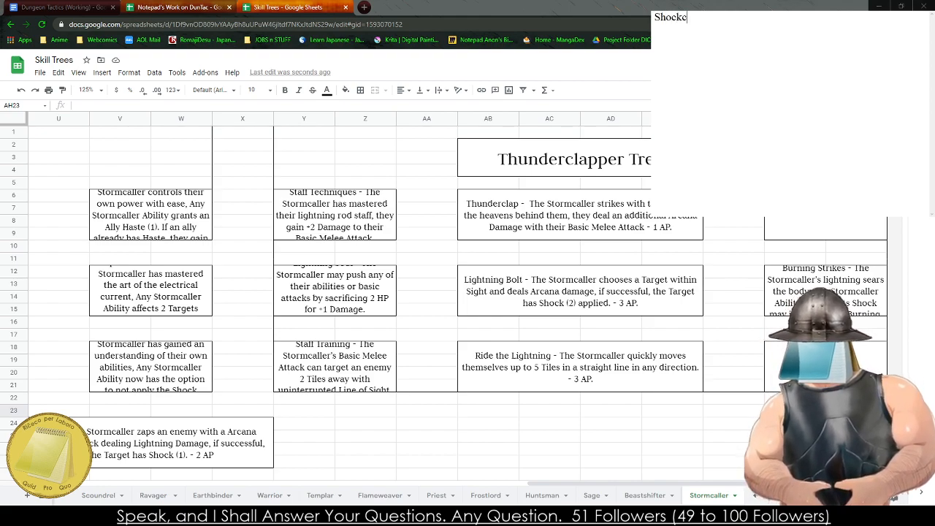